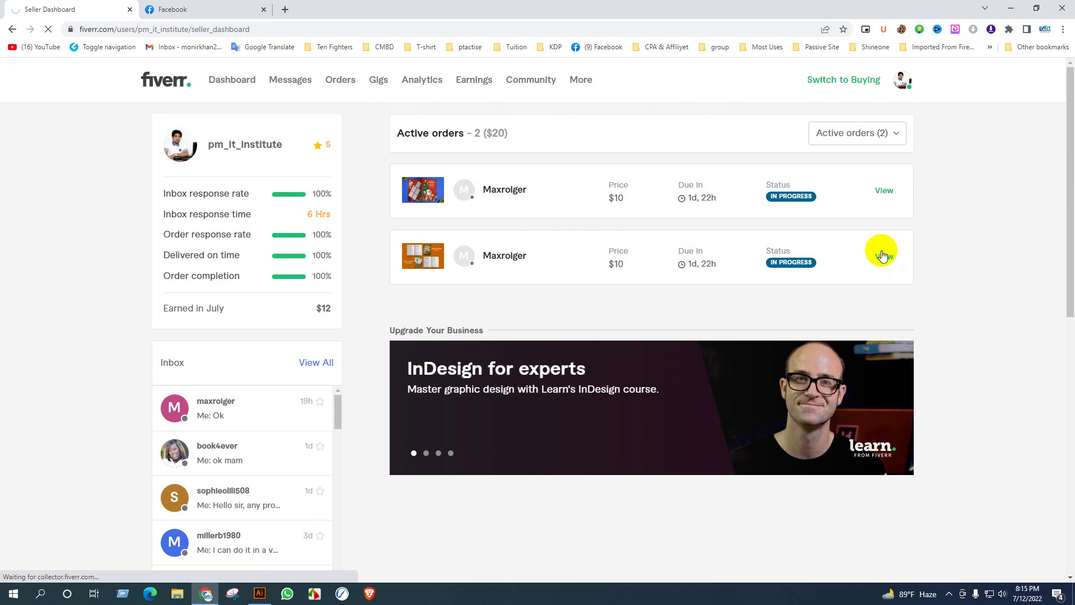
Open the second active order, then open the inbox conversation with the buyer who placed it
{"action": "left_click", "coordinate": [882, 256]}
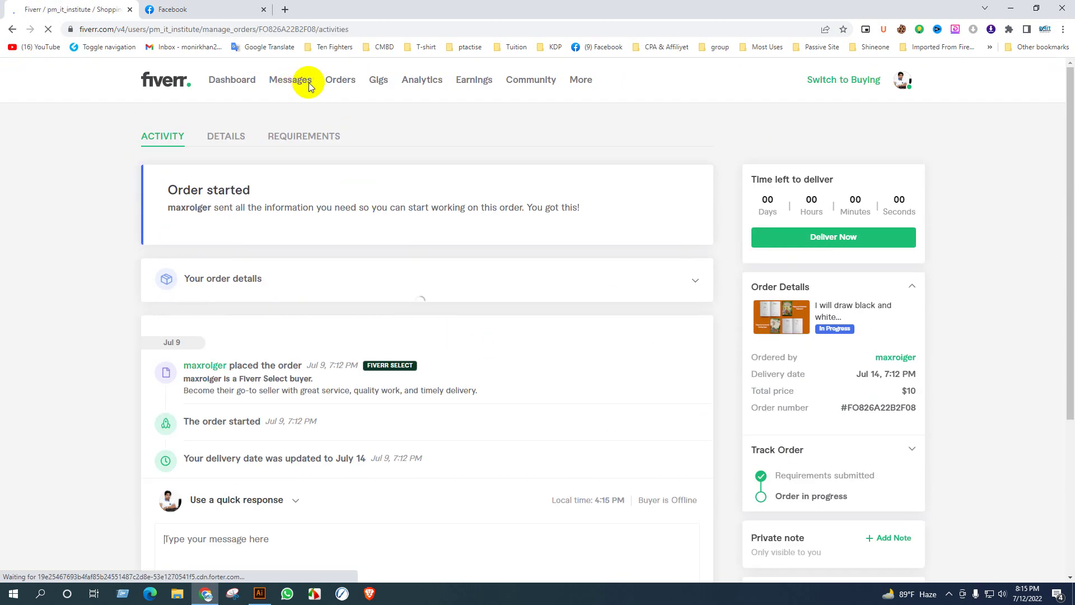
{"action": "left_click", "coordinate": [292, 81]}
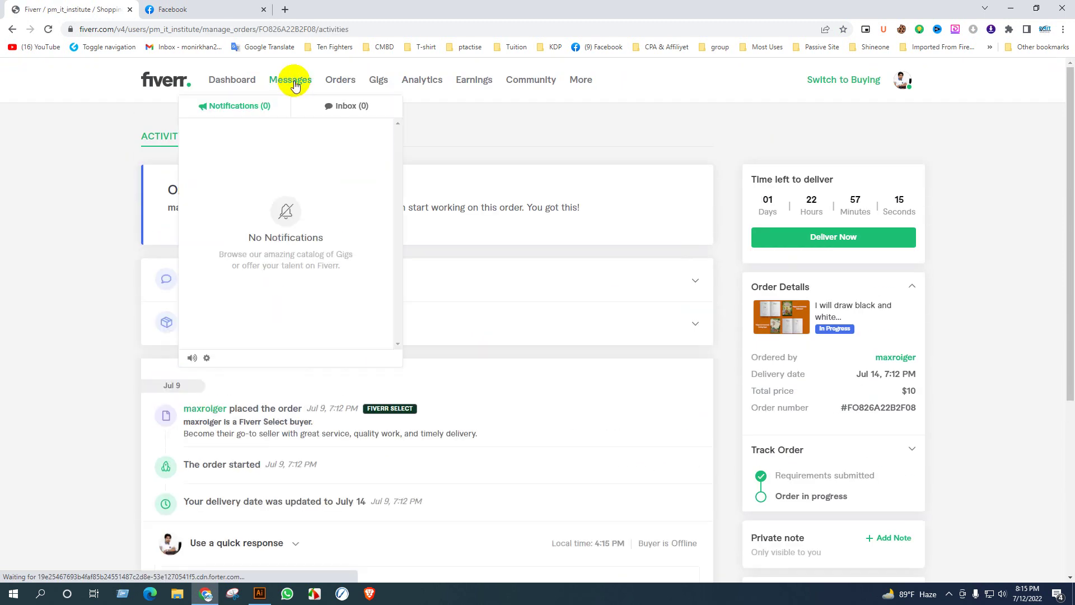
{"action": "left_click", "coordinate": [359, 106]}
{"action": "left_click", "coordinate": [263, 136]}
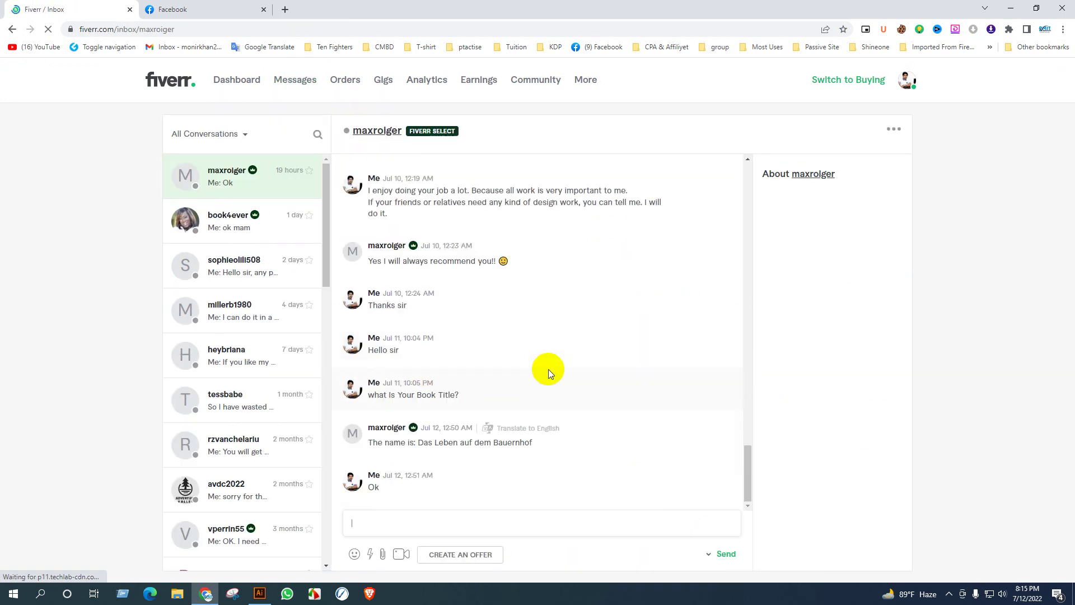
Read back through the buyer conversation to the July 9 request for a new farm-themed coloring order
{"action": "scroll", "coordinate": [549, 368], "scroll_direction": "up", "scroll_amount": 10}
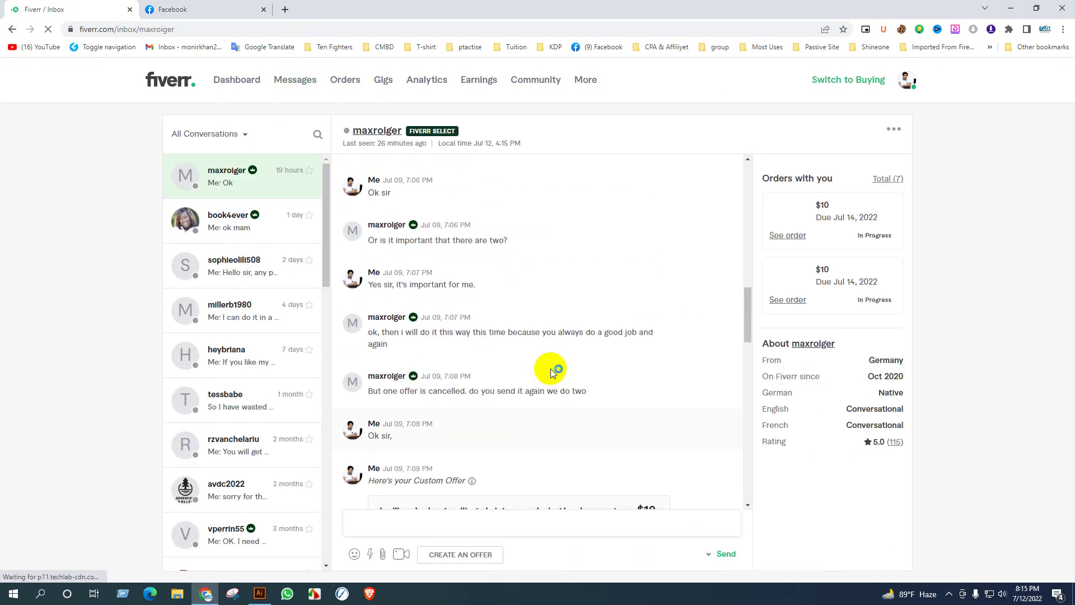
{"action": "scroll", "coordinate": [550, 368], "scroll_direction": "up", "scroll_amount": 5}
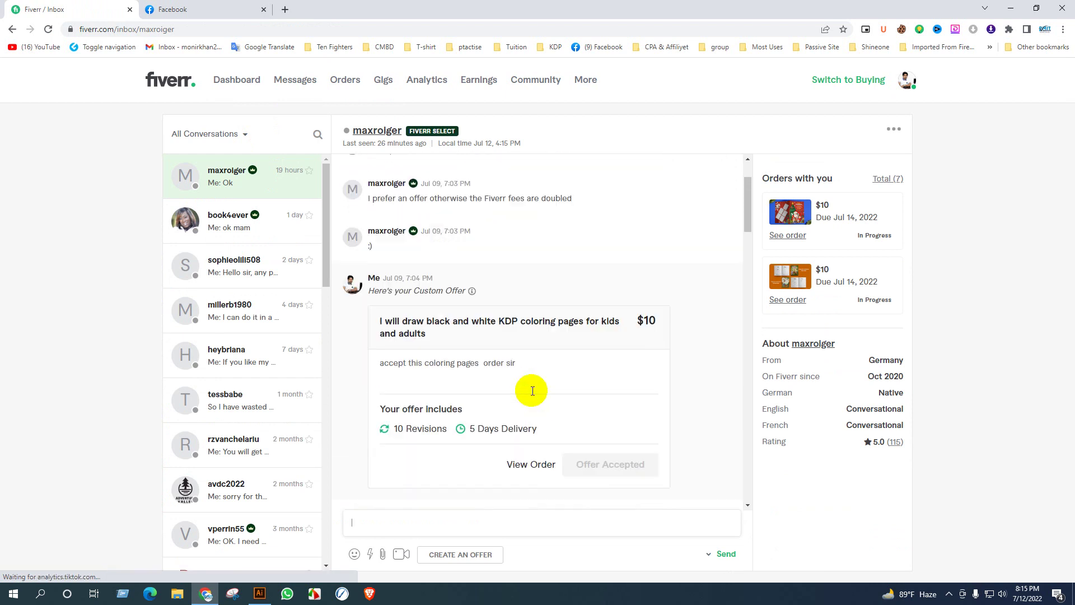
{"action": "scroll", "coordinate": [532, 391], "scroll_direction": "up", "scroll_amount": 2}
{"action": "scroll", "coordinate": [532, 388], "scroll_direction": "up", "scroll_amount": 8}
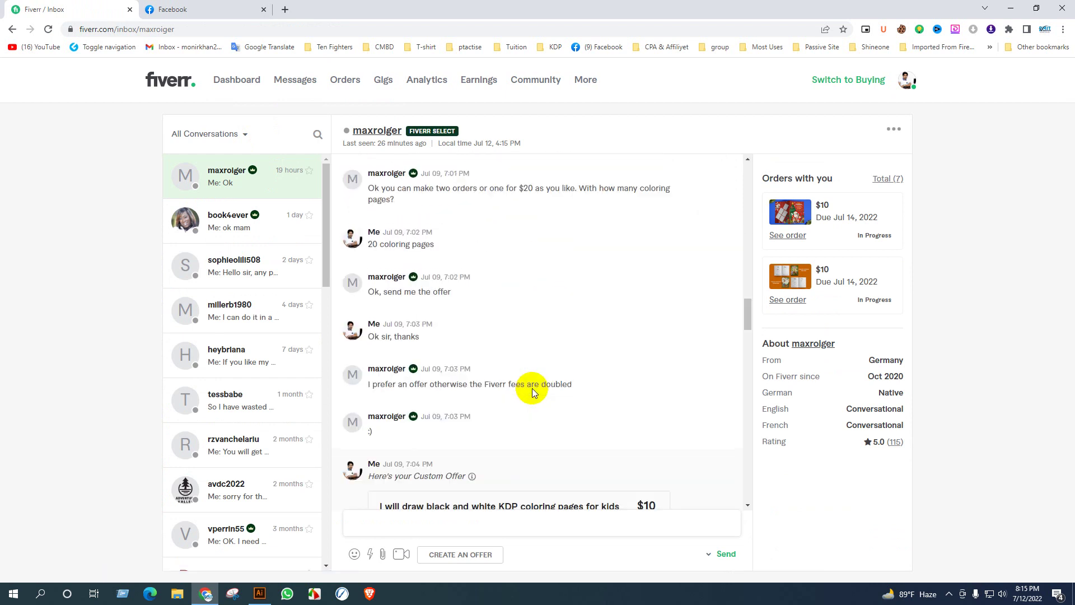
{"action": "scroll", "coordinate": [532, 386], "scroll_direction": "up", "scroll_amount": 3}
{"action": "scroll", "coordinate": [532, 386], "scroll_direction": "down", "scroll_amount": 1}
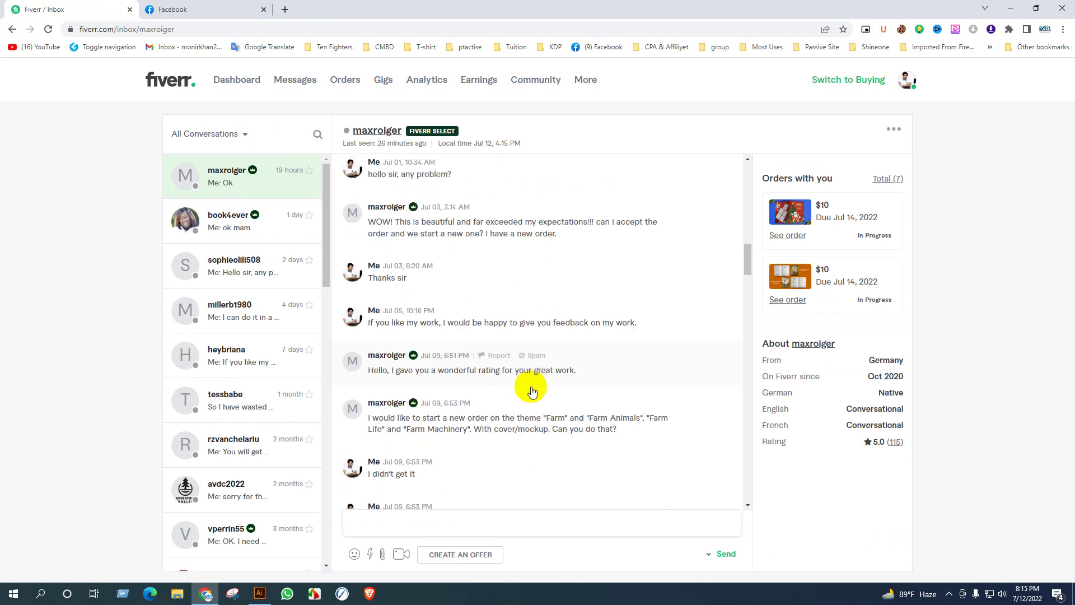
{"action": "left_click", "coordinate": [363, 365]}
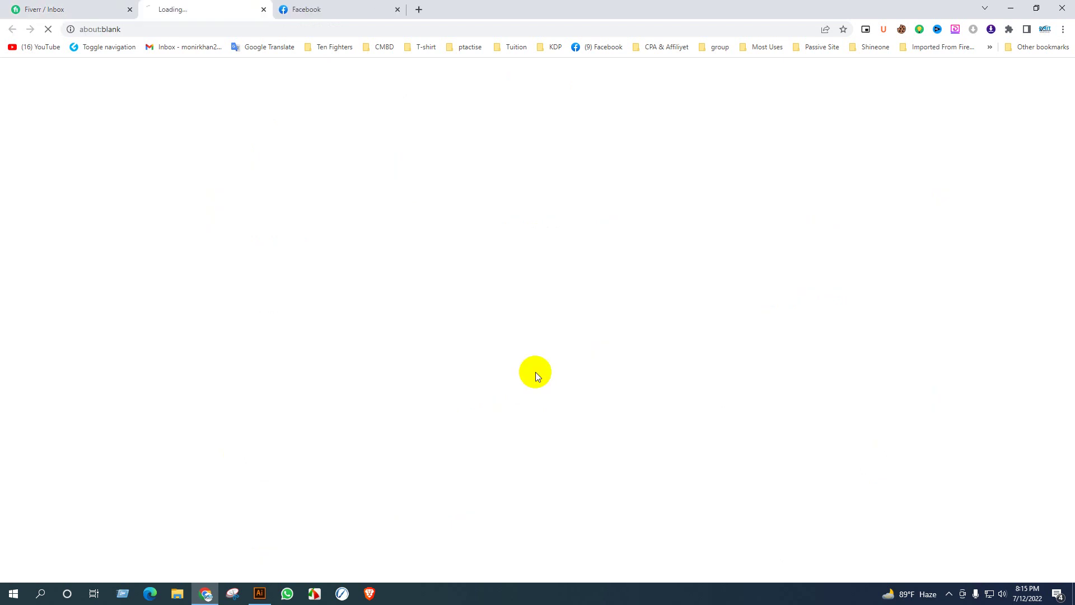
{"action": "left_click", "coordinate": [99, 5]}
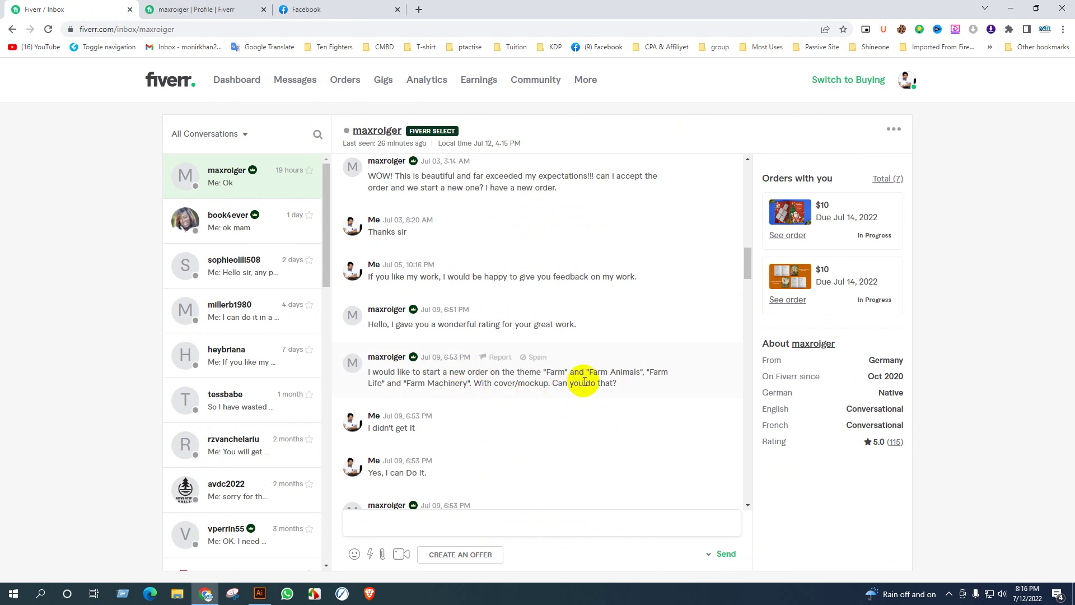
{"action": "left_click_drag", "start_coordinate": [617, 383], "coordinate": [356, 366]}
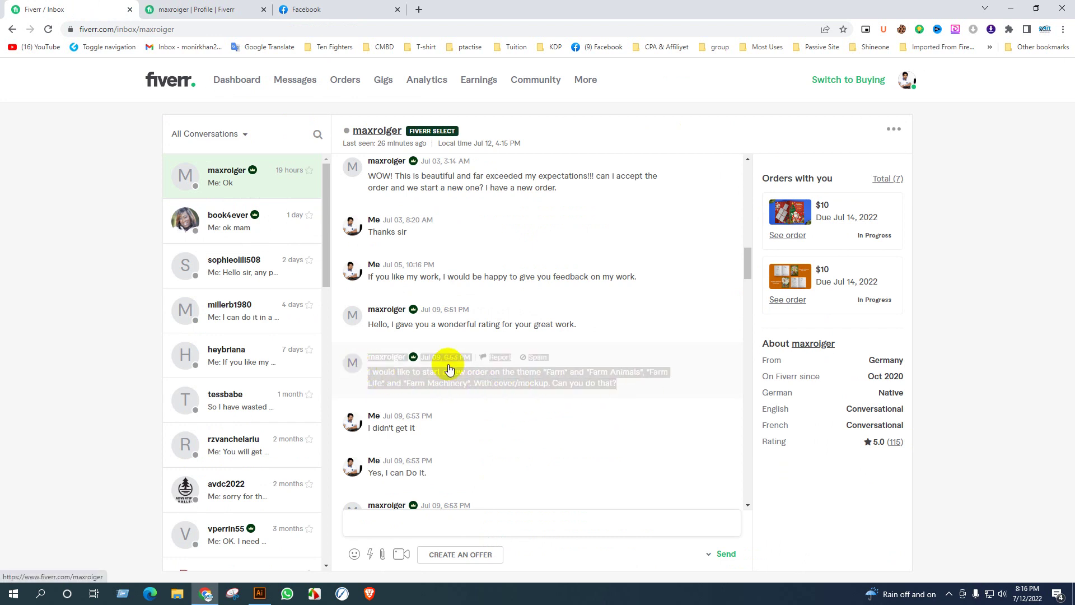
{"action": "left_click", "coordinate": [679, 295]}
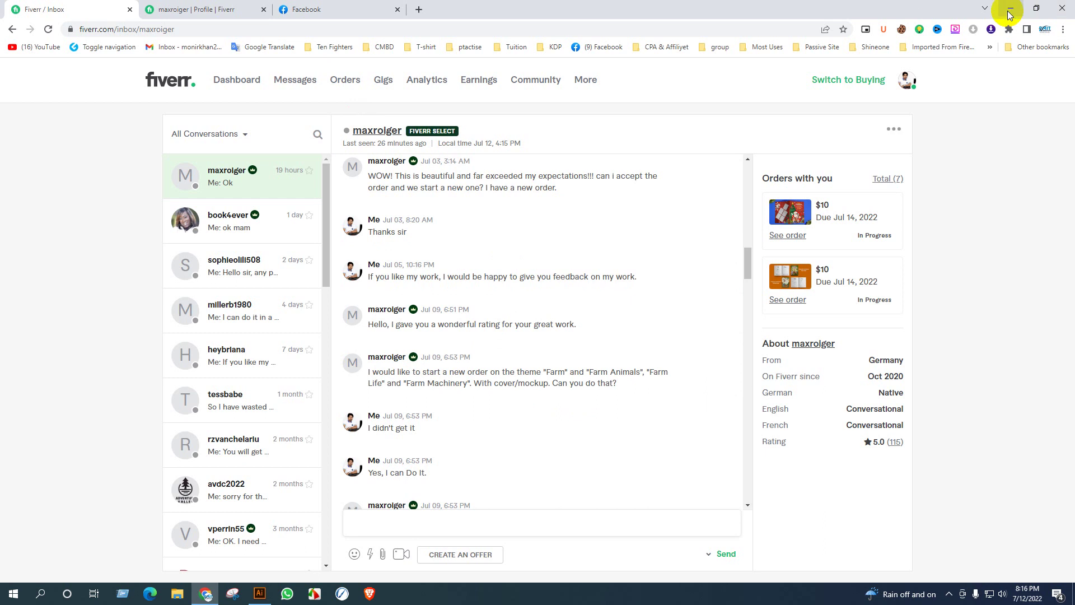
Switch to Illustrator, look over all the coloring book artboards and save the document
{"action": "left_click", "coordinate": [1009, 9]}
{"action": "left_click", "coordinate": [259, 593]}
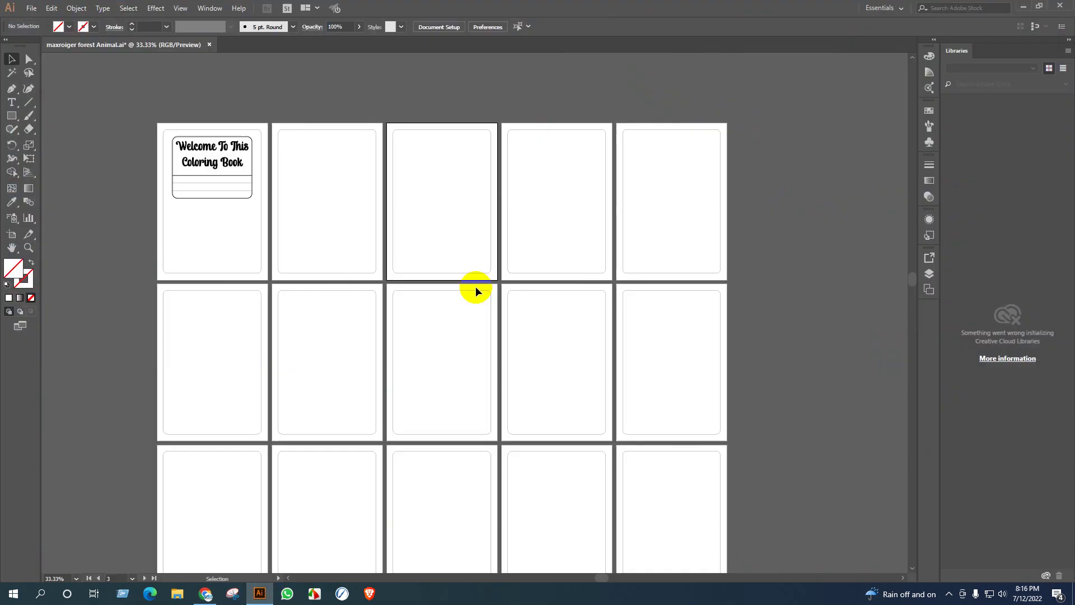
{"action": "scroll", "coordinate": [583, 305], "scroll_direction": "down", "scroll_amount": 2}
{"action": "scroll", "coordinate": [590, 317], "scroll_direction": "down", "scroll_amount": 2}
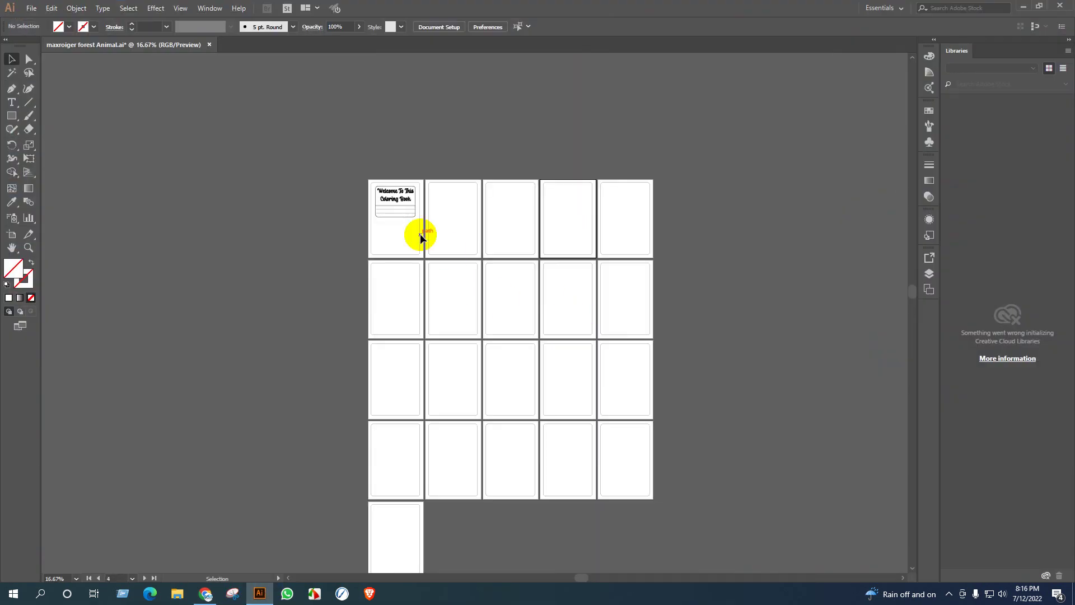
{"action": "scroll", "coordinate": [408, 192], "scroll_direction": "up", "scroll_amount": 3}
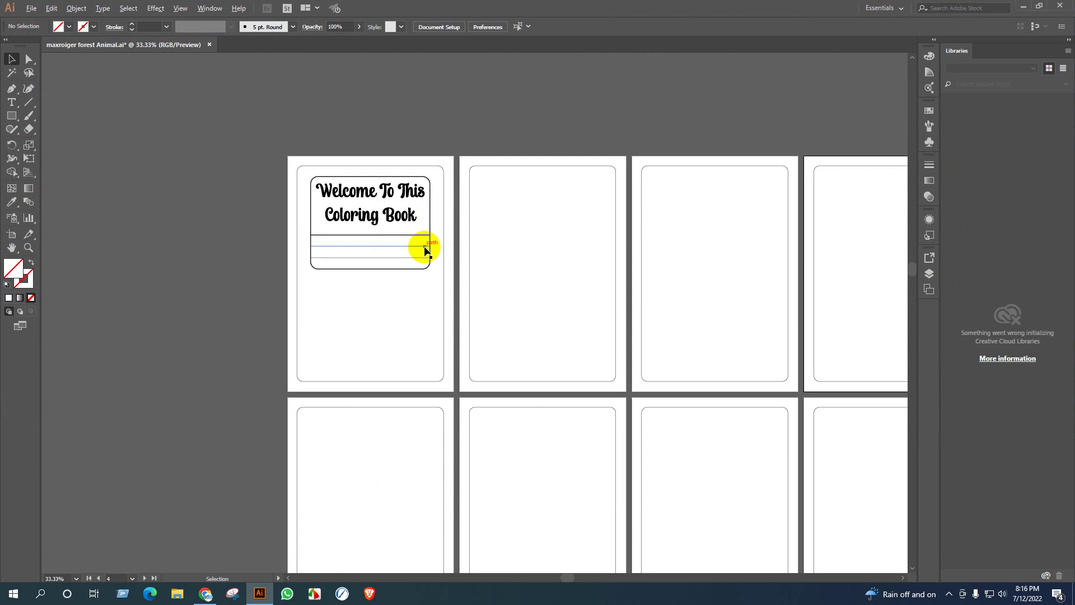
{"action": "scroll", "coordinate": [549, 278], "scroll_direction": "down", "scroll_amount": 1}
{"action": "scroll", "coordinate": [563, 439], "scroll_direction": "down", "scroll_amount": 3}
{"action": "scroll", "coordinate": [563, 438], "scroll_direction": "up", "scroll_amount": 3}
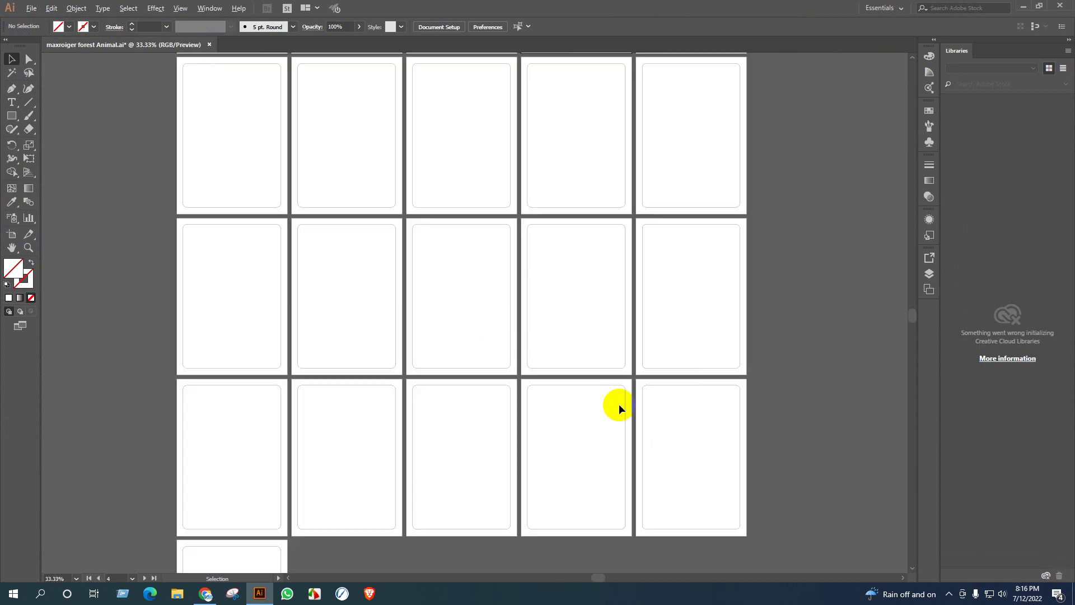
{"action": "scroll", "coordinate": [526, 254], "scroll_direction": "up", "scroll_amount": 3}
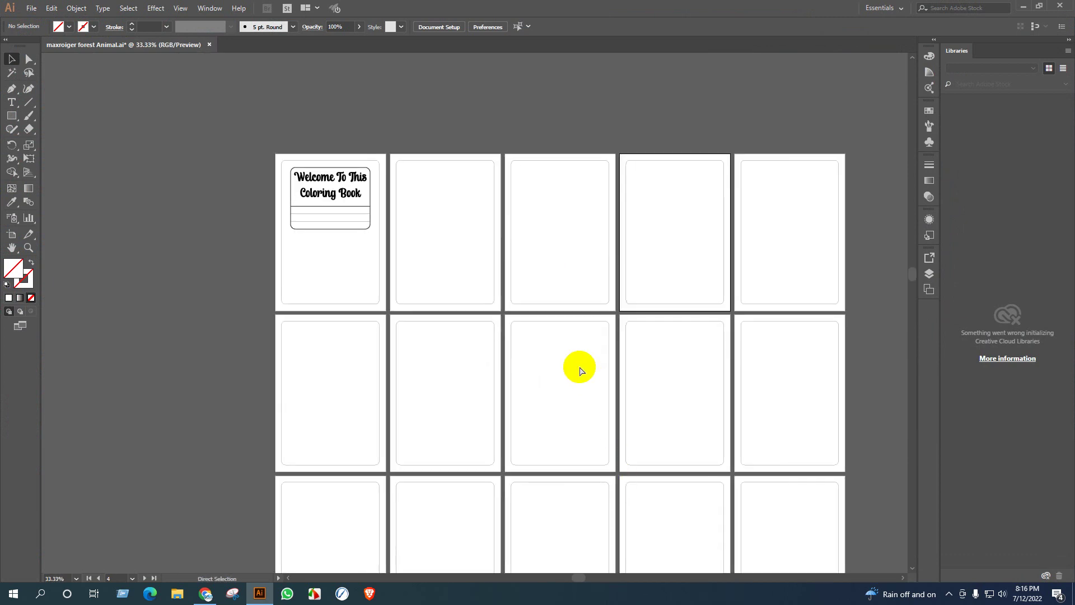
{"action": "key", "text": "ctrl+s"}
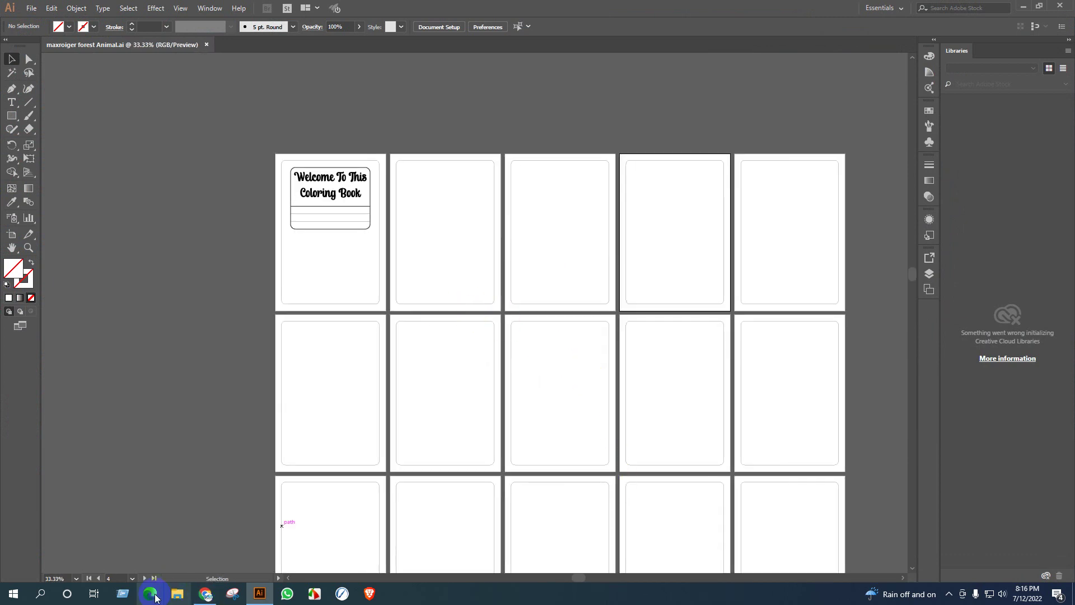
In the Downloads folder in File Explorer, cut the farm archives from farm-with-red-barn-windmill-scene through landscape-with-farm-animals
{"action": "left_click", "coordinate": [176, 592]}
{"action": "left_click", "coordinate": [44, 92]}
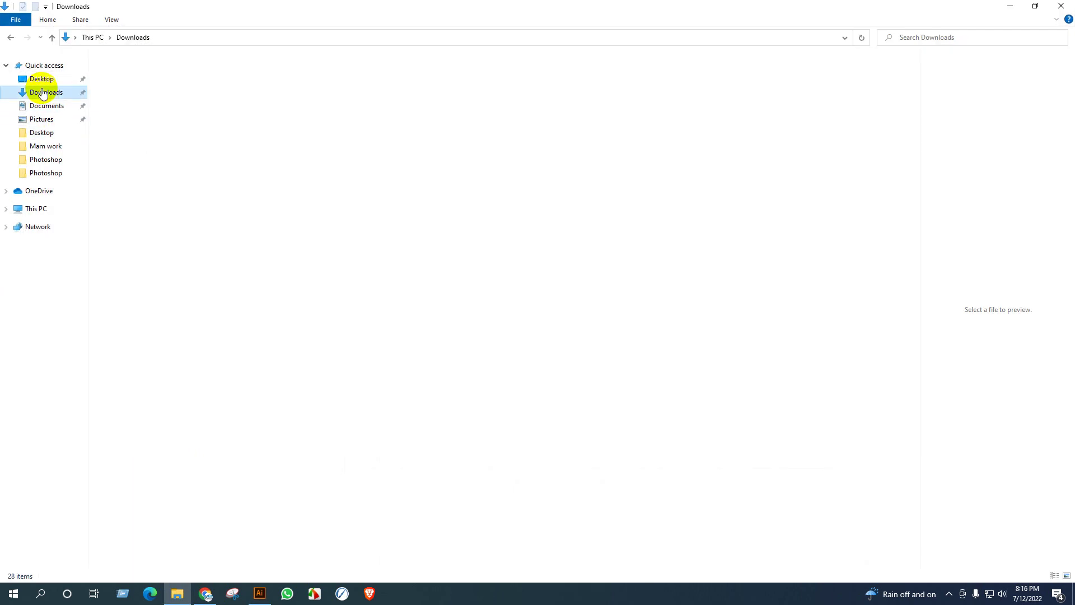
{"action": "left_click", "coordinate": [232, 143]}
{"action": "left_click", "coordinate": [142, 130]}
{"action": "scroll", "coordinate": [609, 323], "scroll_direction": "down", "scroll_amount": 4}
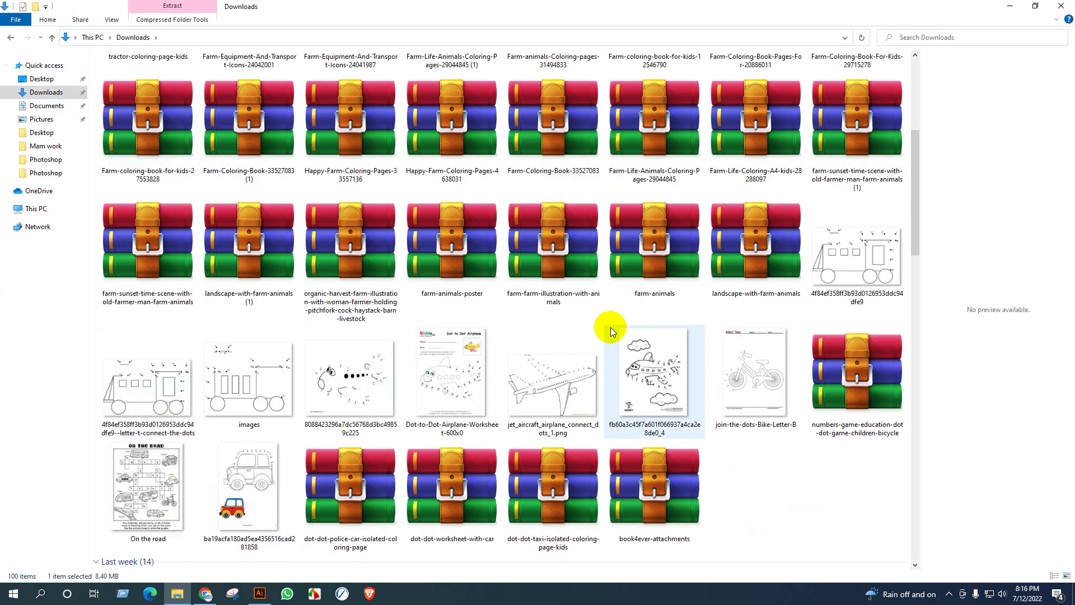
{"action": "left_click", "coordinate": [830, 275]}
{"action": "left_click", "coordinate": [746, 246], "text": "shift"}
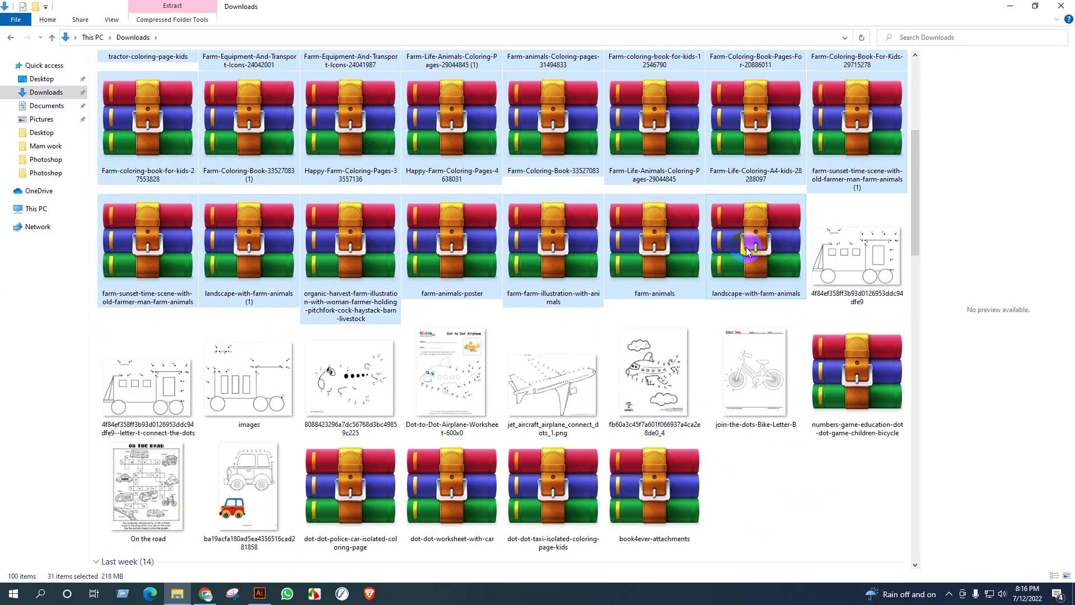
{"action": "key", "text": "ctrl+x"}
Create a new folder in Downloads, keeping its default name, and paste the cut farm archives into it
{"action": "right_click", "coordinate": [827, 487]}
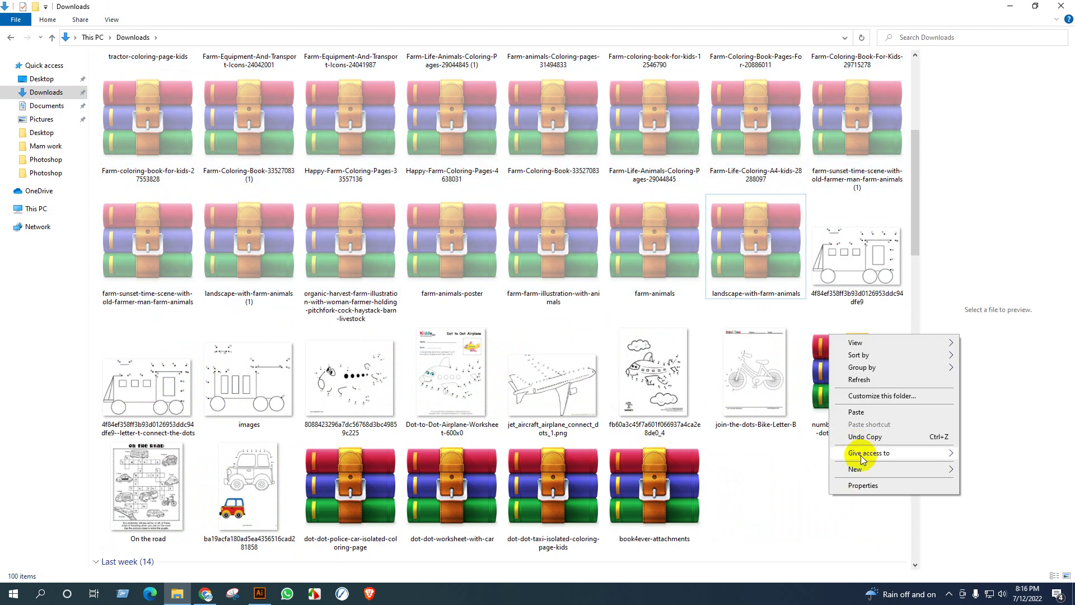
{"action": "mouse_move", "coordinate": [888, 469]}
{"action": "left_click", "coordinate": [762, 472]}
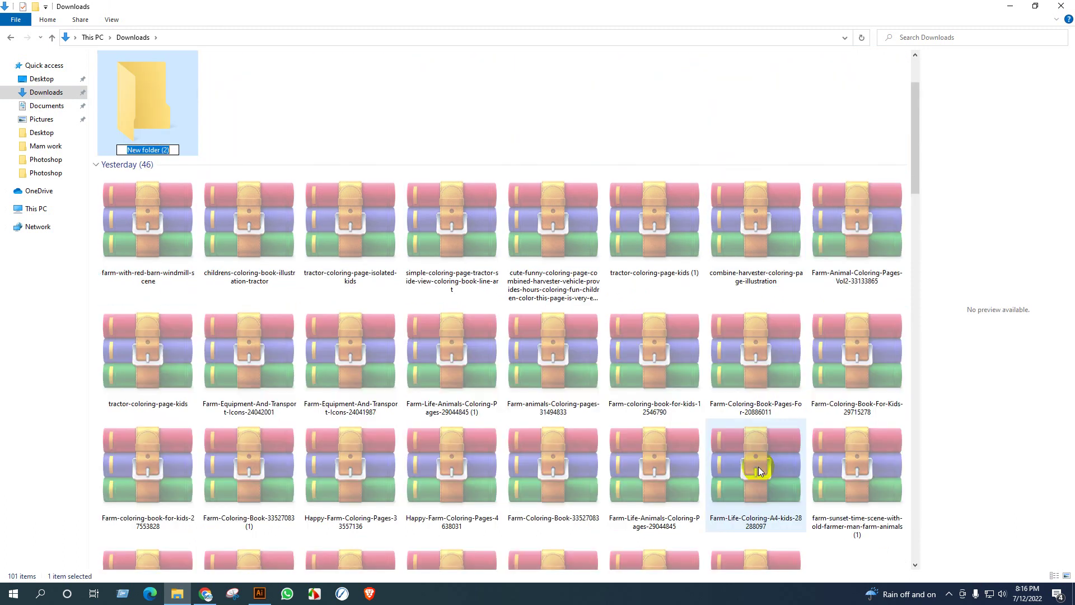
{"action": "double_click", "coordinate": [99, 99]}
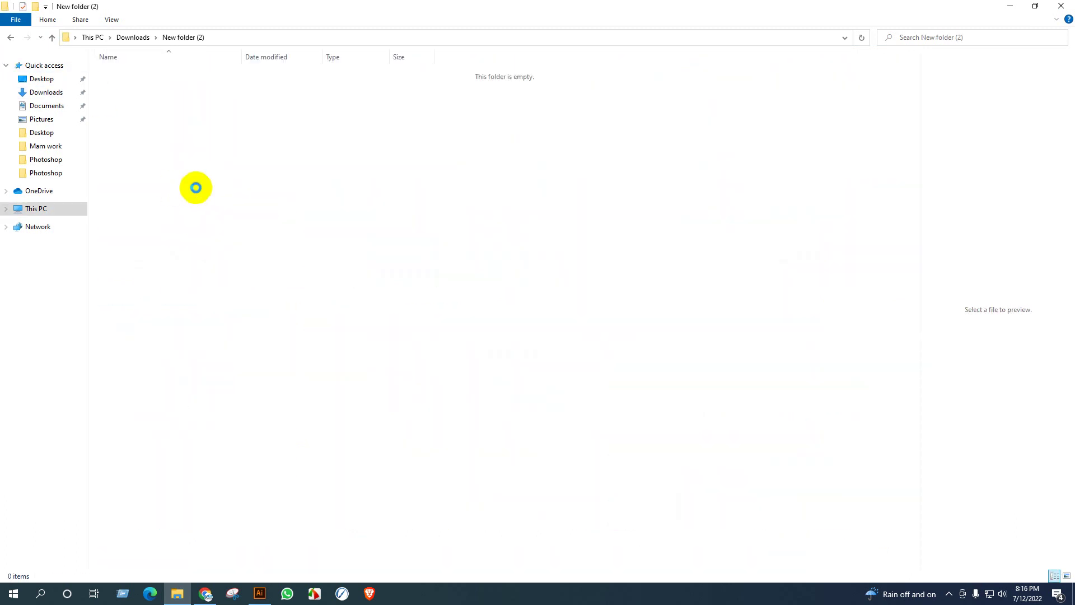
{"action": "key", "text": "ctrl+v"}
Extract all the archives into the current folder, replacing all duplicate files, and delete the original ZIP archives
{"action": "right_click", "coordinate": [263, 187]}
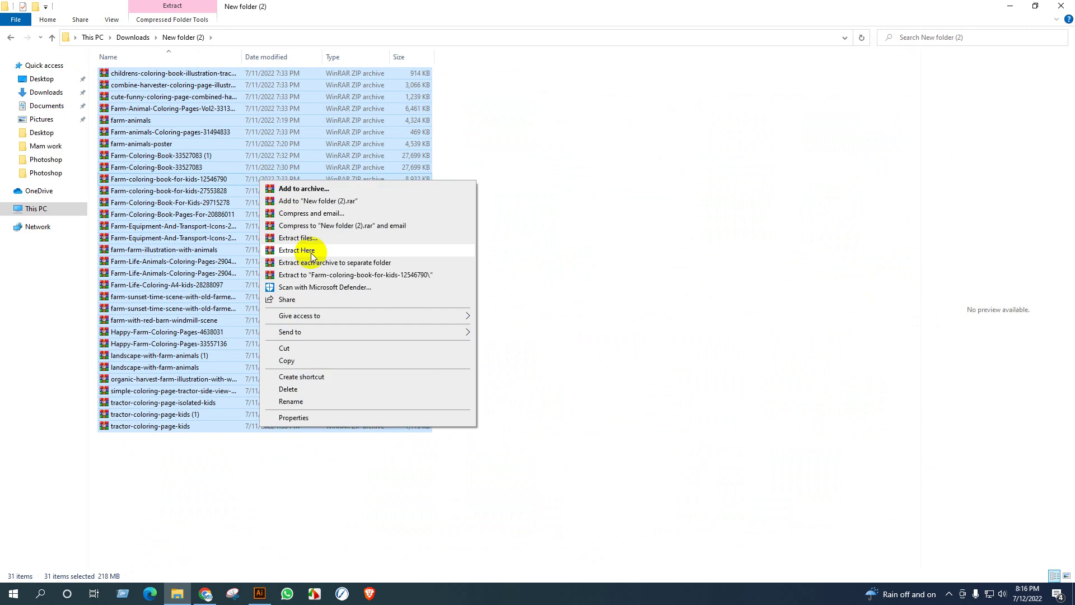
{"action": "left_click", "coordinate": [311, 253]}
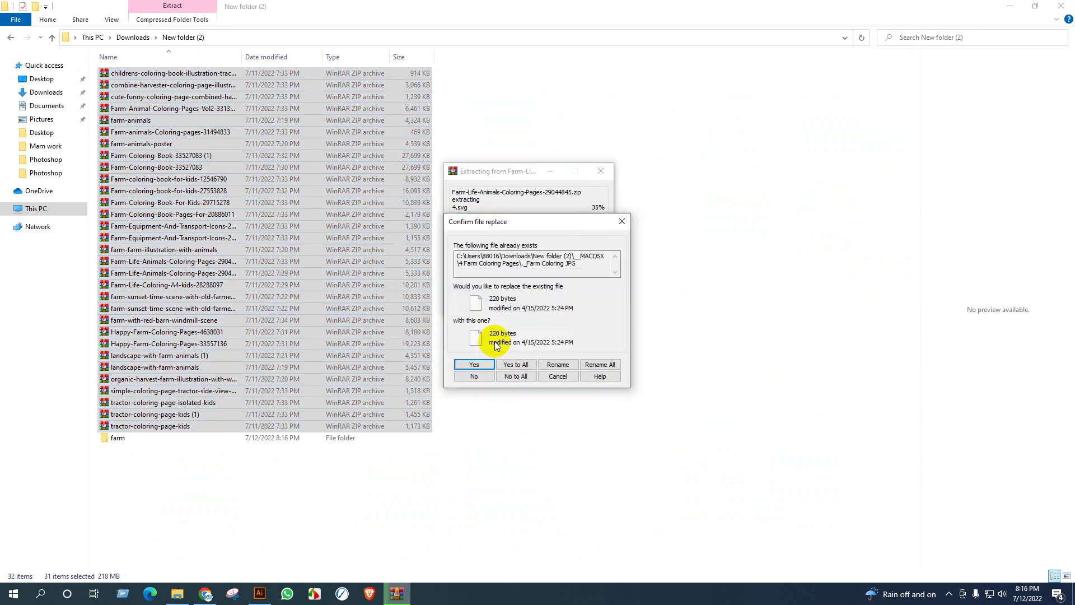
{"action": "left_click", "coordinate": [515, 364]}
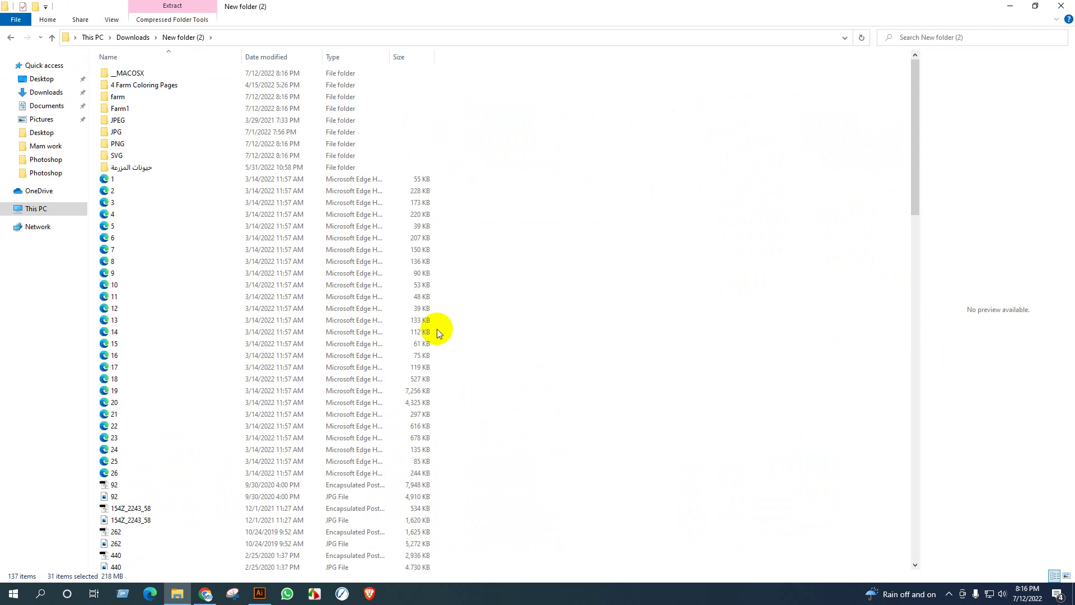
{"action": "scroll", "coordinate": [436, 328], "scroll_direction": "down", "scroll_amount": 14}
{"action": "key", "text": "Delete"}
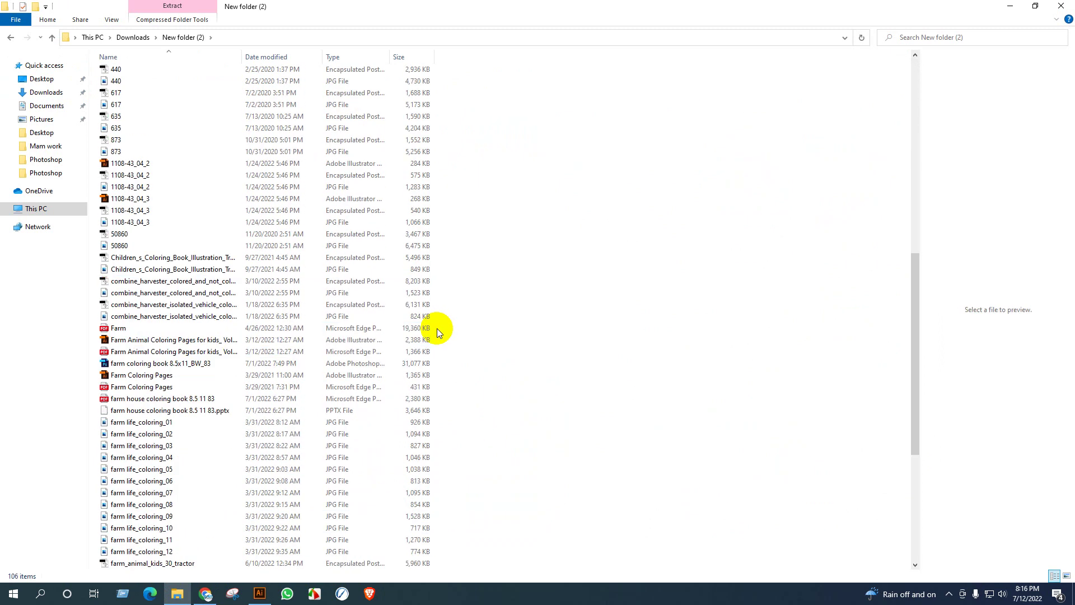
Display the extracted files as extra large icons
{"action": "scroll", "coordinate": [437, 328], "scroll_direction": "up", "scroll_amount": 4}
{"action": "right_click", "coordinate": [569, 231]}
{"action": "mouse_move", "coordinate": [644, 241]}
{"action": "left_click", "coordinate": [696, 237]}
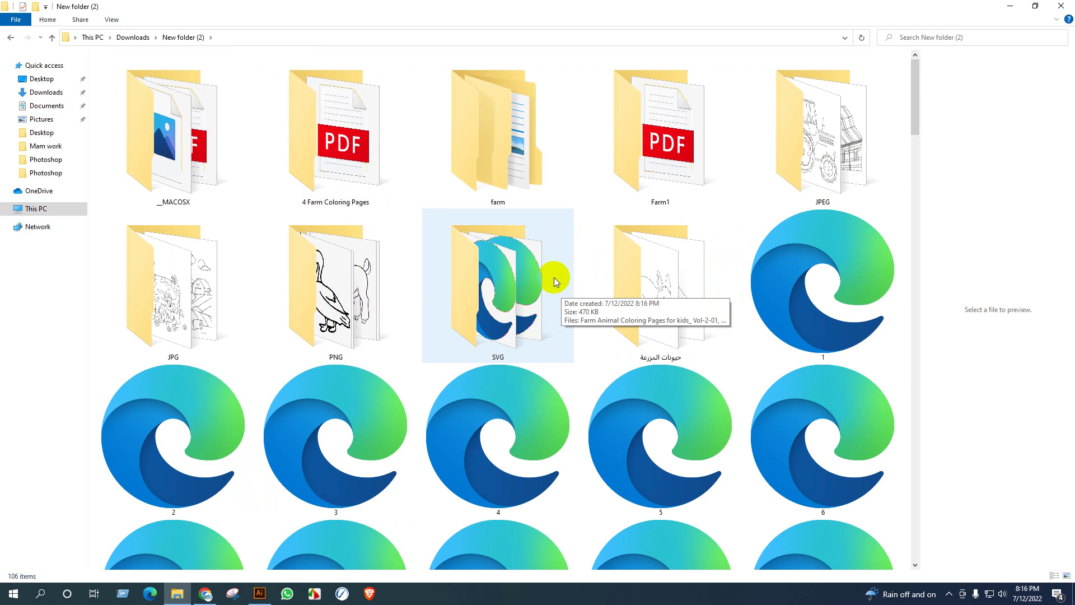
Browse the extracted farm artwork, previewing farm life_coloring_08 and the farm_animal_kids_30_tractor EPS file
{"action": "scroll", "coordinate": [554, 277], "scroll_direction": "down", "scroll_amount": 10}
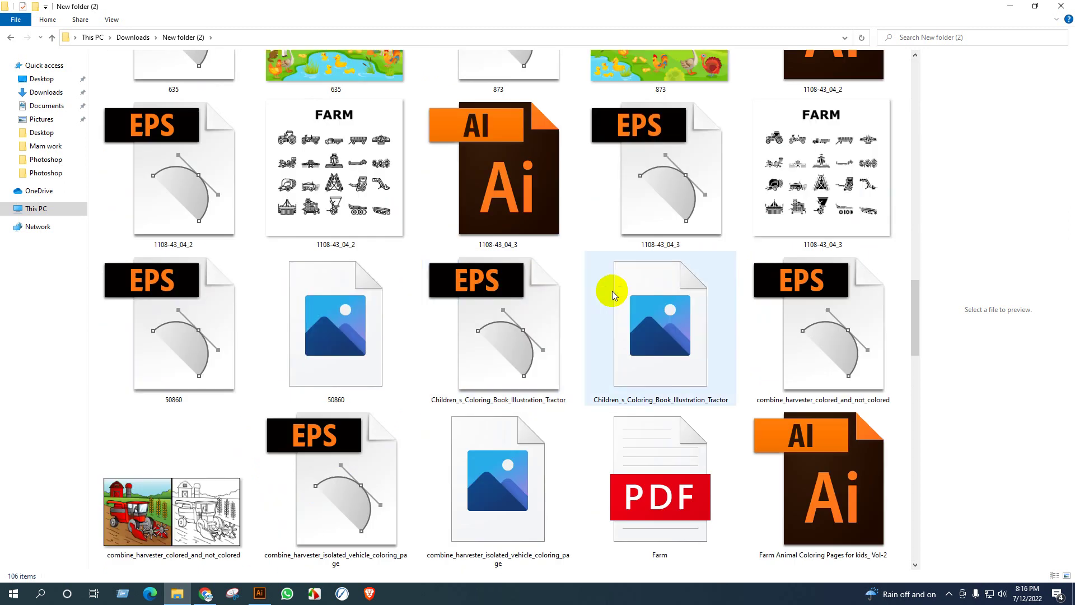
{"action": "scroll", "coordinate": [612, 291], "scroll_direction": "down", "scroll_amount": 3}
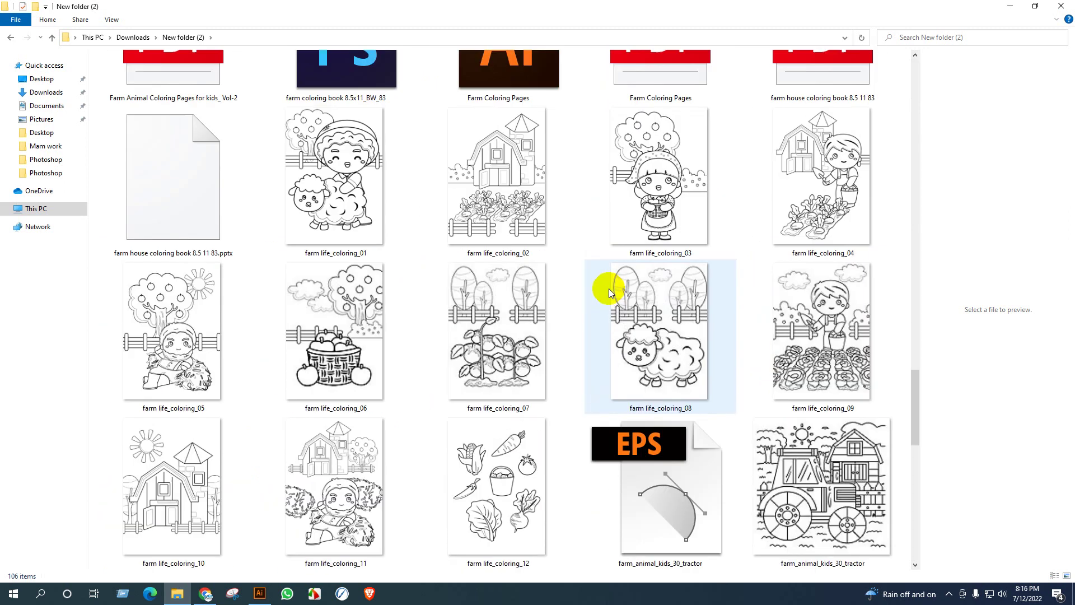
{"action": "left_click", "coordinate": [649, 354]}
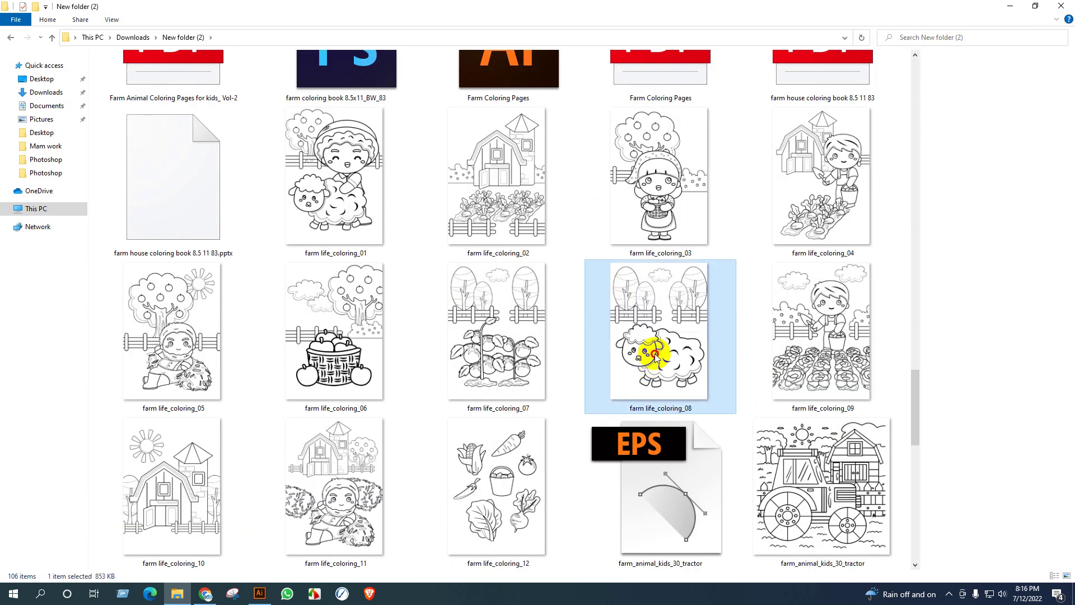
{"action": "left_click", "coordinate": [653, 473]}
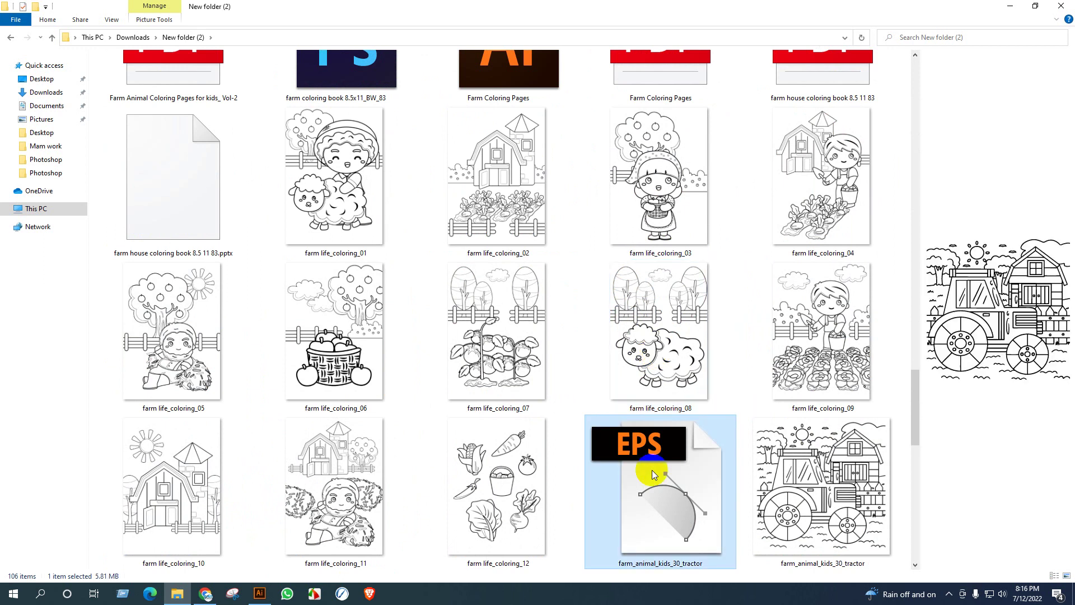
{"action": "scroll", "coordinate": [653, 474], "scroll_direction": "down", "scroll_amount": 10}
{"action": "scroll", "coordinate": [630, 395], "scroll_direction": "up", "scroll_amount": 20}
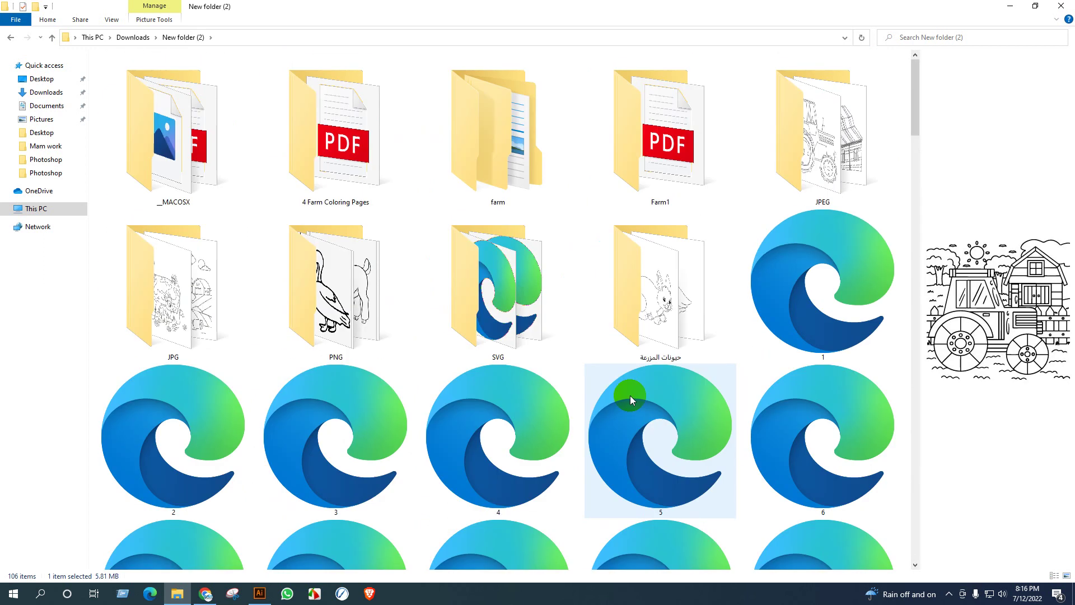
View the first drawing in the Farm Coloring SVG folder inside 4 Farm Coloring Pages, and close it
{"action": "left_click", "coordinate": [335, 159]}
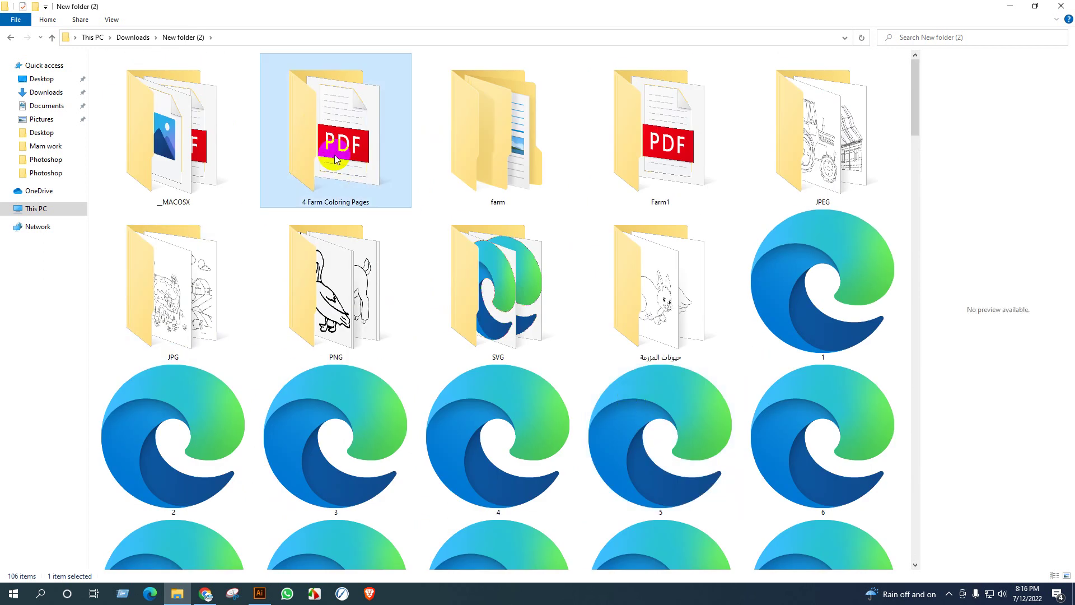
{"action": "double_click", "coordinate": [334, 157]}
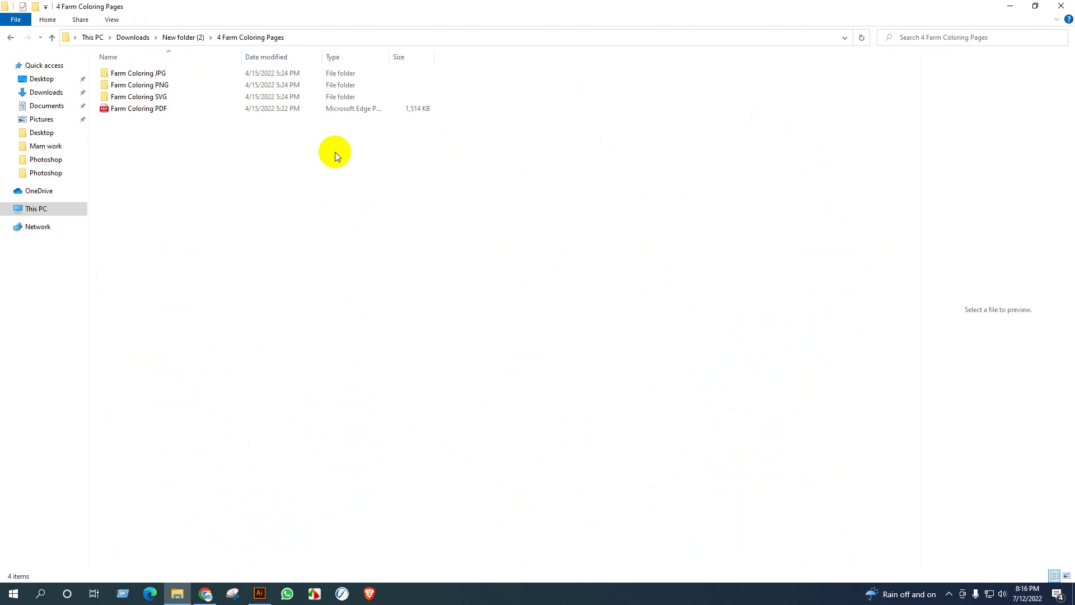
{"action": "double_click", "coordinate": [142, 97]}
{"action": "double_click", "coordinate": [113, 73]}
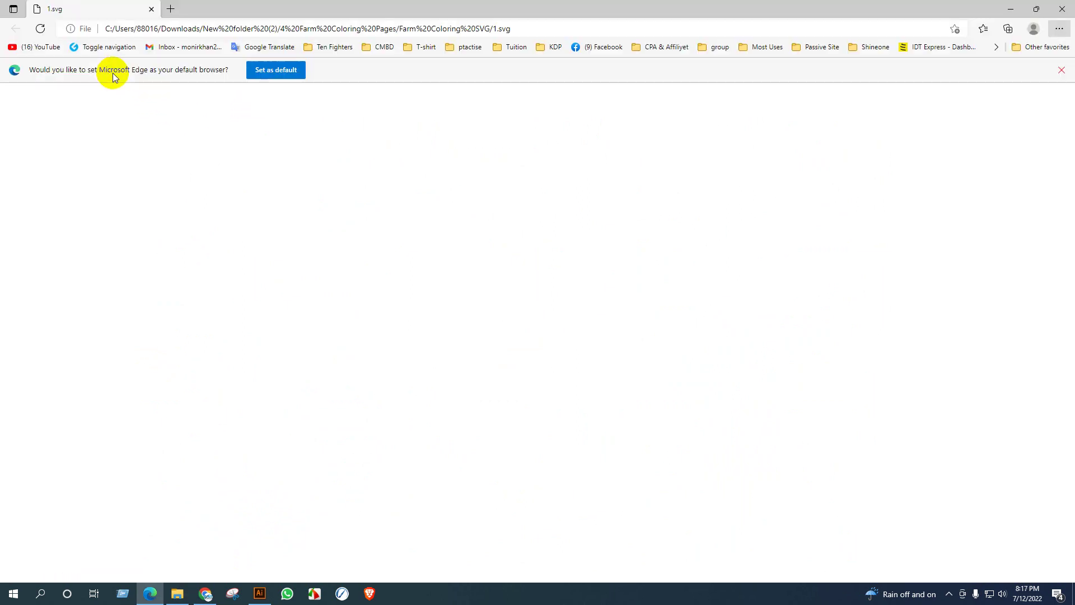
{"action": "scroll", "coordinate": [421, 258], "scroll_direction": "down", "scroll_amount": 3}
{"action": "left_click", "coordinate": [1061, 9]}
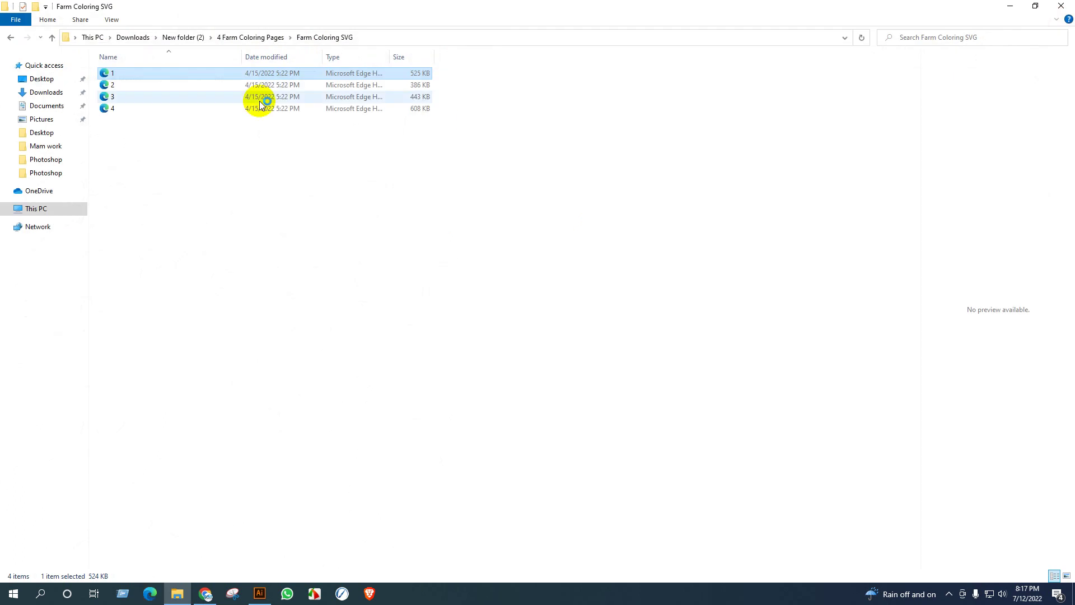
{"action": "left_click", "coordinate": [52, 37]}
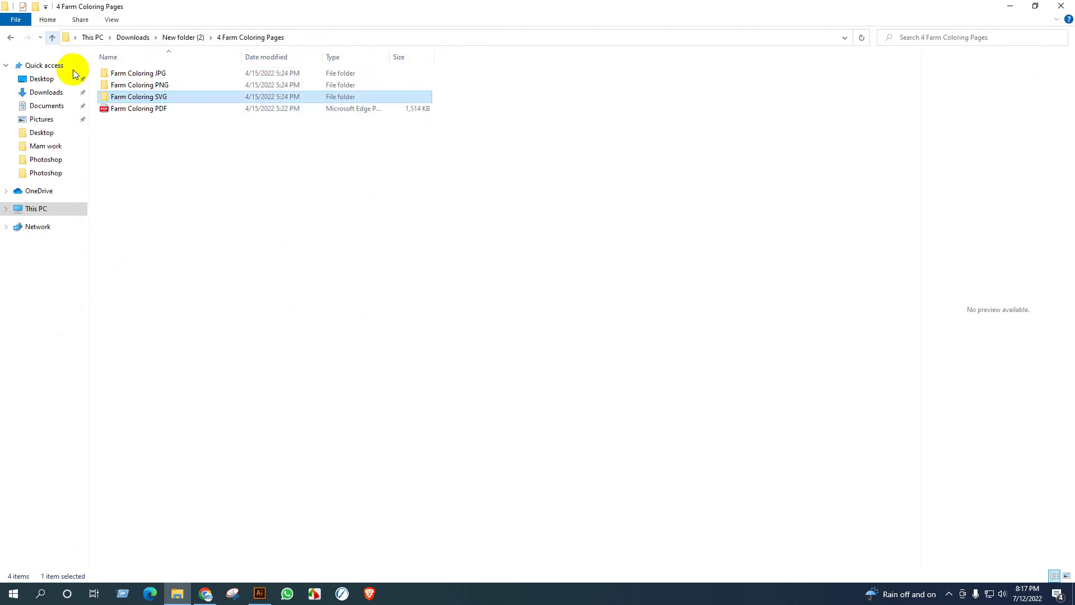
Look through the pages of Farm Coloring PDF, close it, and return to New folder (2)
{"action": "double_click", "coordinate": [143, 110]}
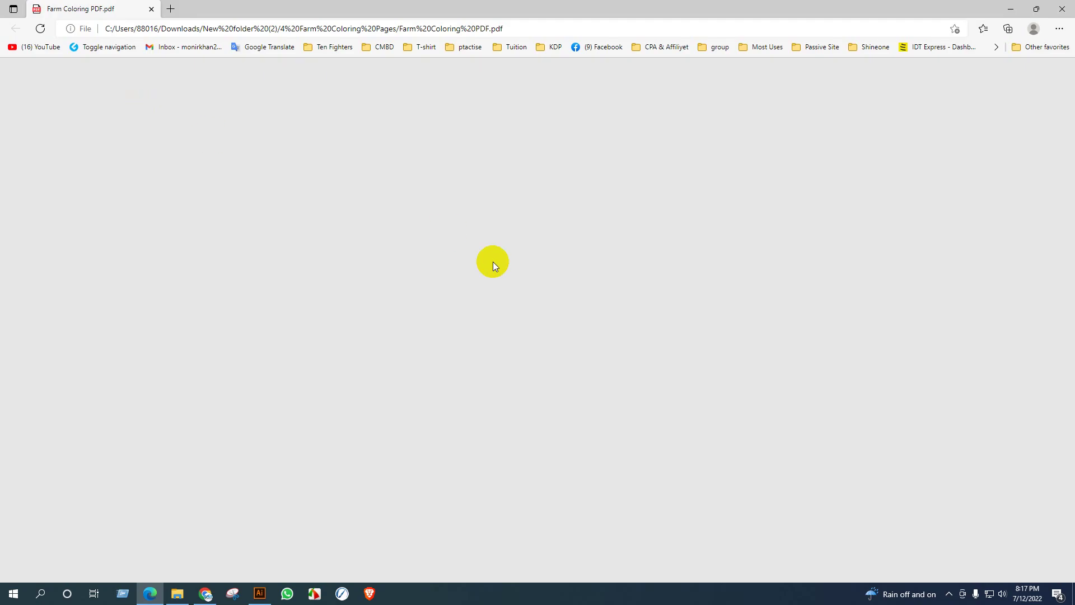
{"action": "scroll", "coordinate": [589, 277], "scroll_direction": "down", "scroll_amount": 10}
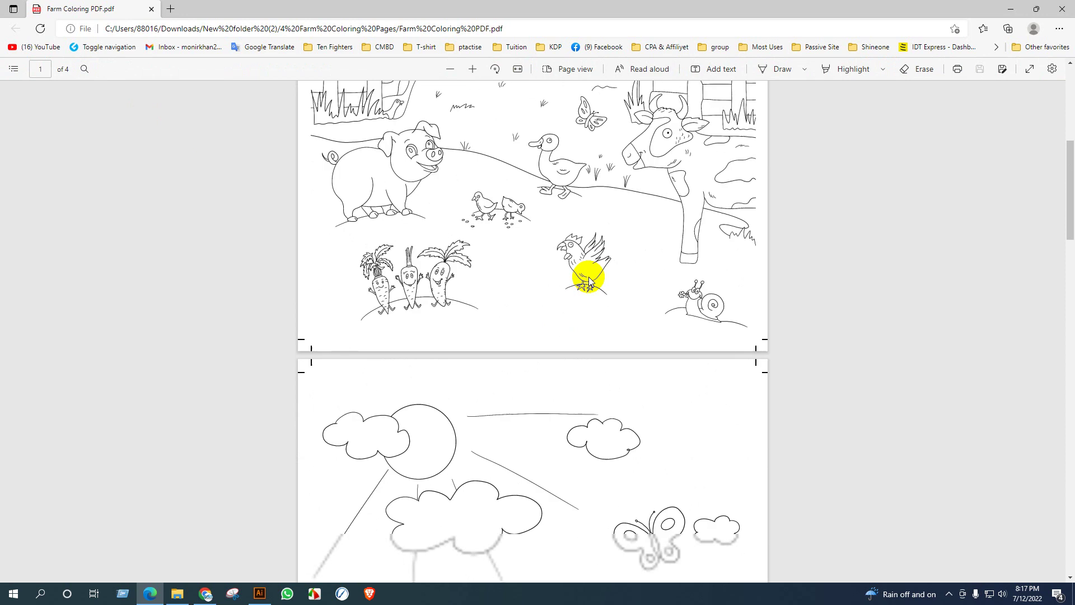
{"action": "scroll", "coordinate": [589, 276], "scroll_direction": "up", "scroll_amount": 10}
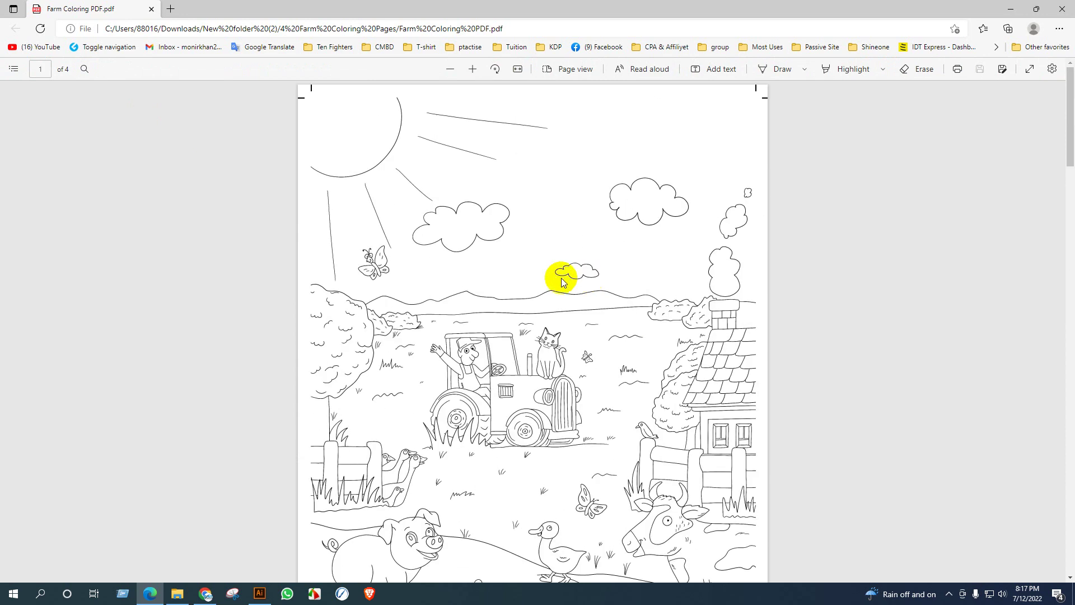
{"action": "scroll", "coordinate": [560, 276], "scroll_direction": "down", "scroll_amount": 8}
{"action": "scroll", "coordinate": [553, 278], "scroll_direction": "down", "scroll_amount": 20}
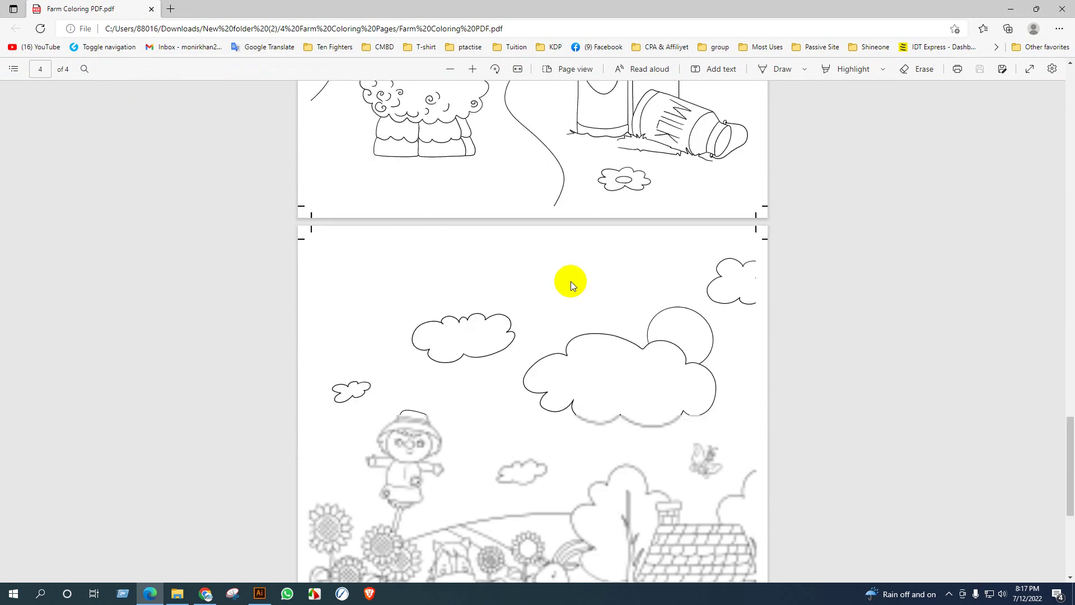
{"action": "left_click", "coordinate": [1071, 7]}
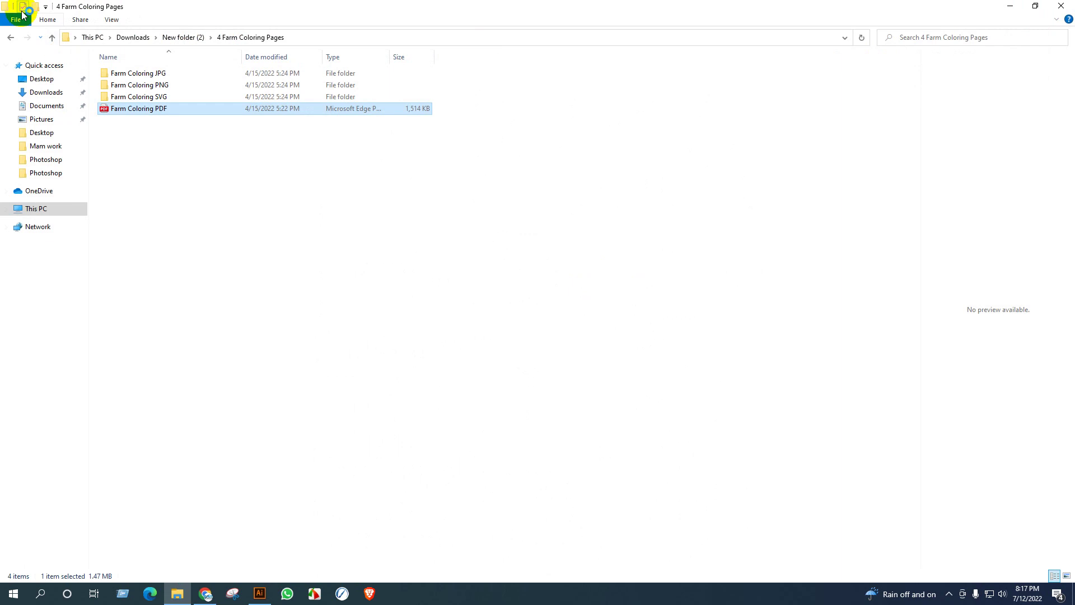
{"action": "left_click", "coordinate": [53, 38]}
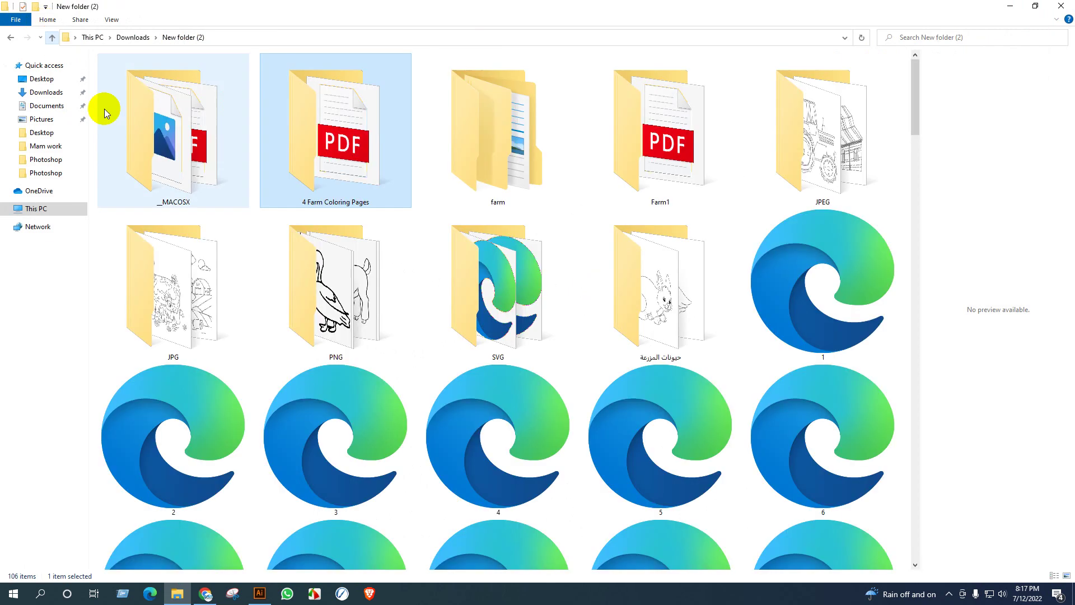
Open page 20 of the Farm coloring page file from the farm folder's Ai subfolder in Illustrator, accepting the newer-version import
{"action": "double_click", "coordinate": [498, 135]}
{"action": "double_click", "coordinate": [119, 73]}
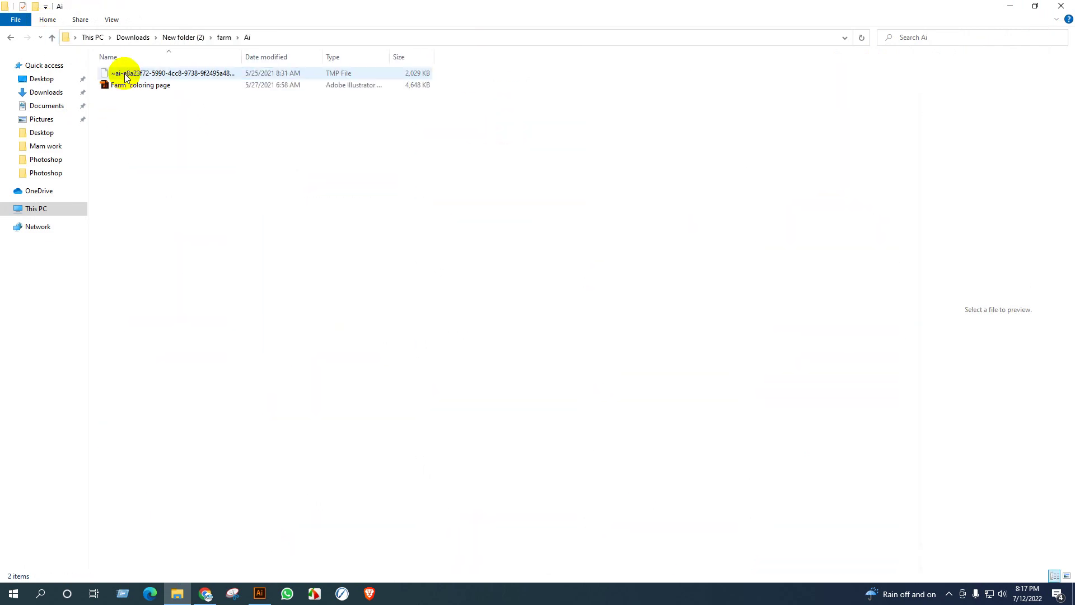
{"action": "double_click", "coordinate": [132, 85]}
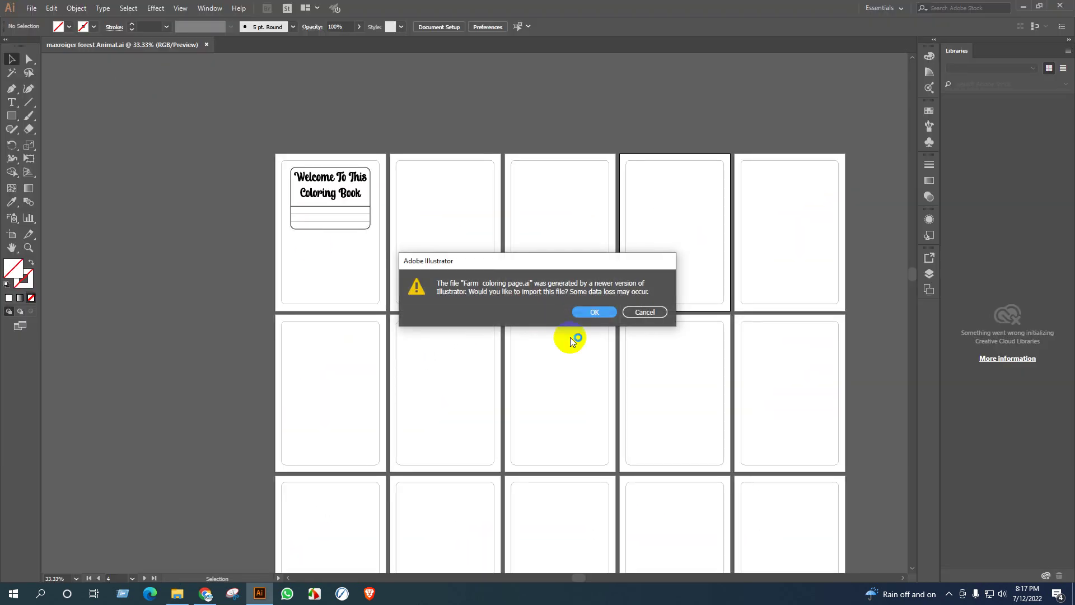
{"action": "left_click", "coordinate": [595, 313]}
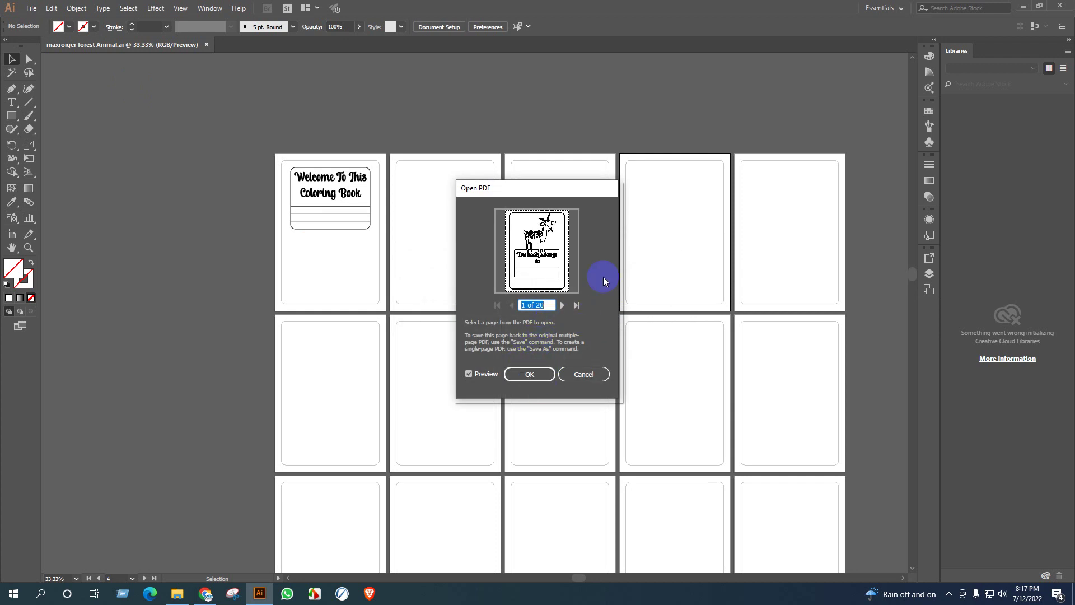
{"action": "left_click", "coordinate": [576, 305]}
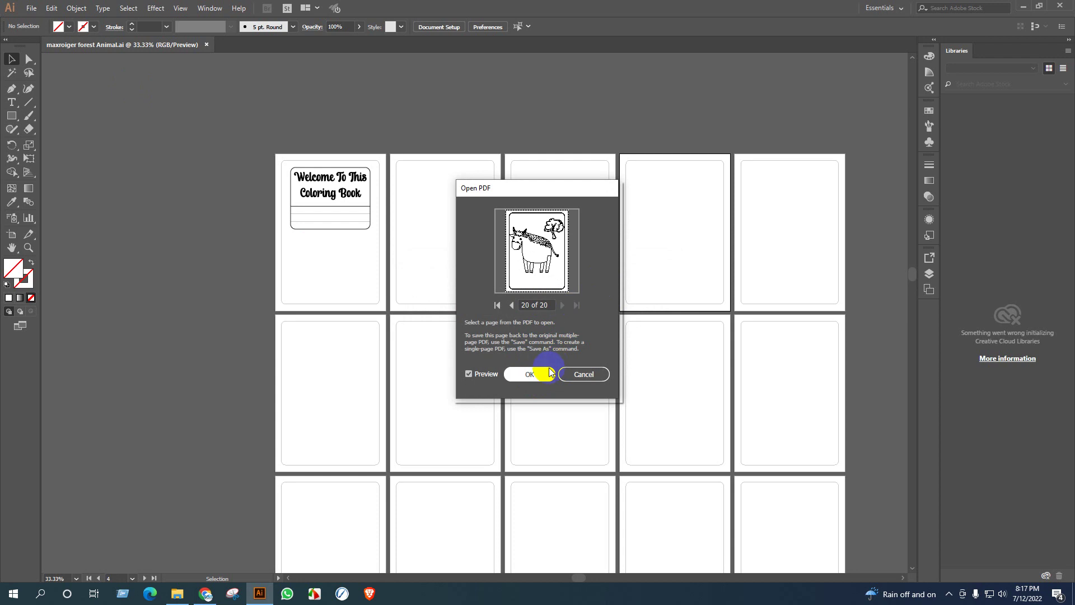
{"action": "left_click", "coordinate": [531, 374]}
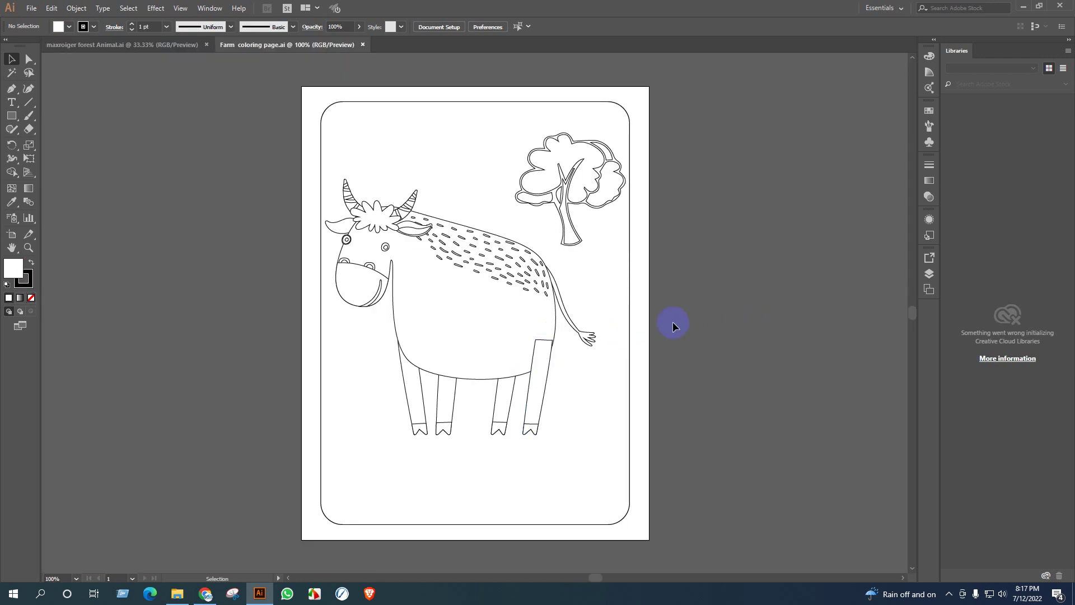
Release the clip group on the cow page and delete the rounded border around the artwork
{"action": "left_click_drag", "start_coordinate": [697, 344], "coordinate": [717, 330]}
{"action": "left_click_drag", "start_coordinate": [431, 120], "coordinate": [526, 341]}
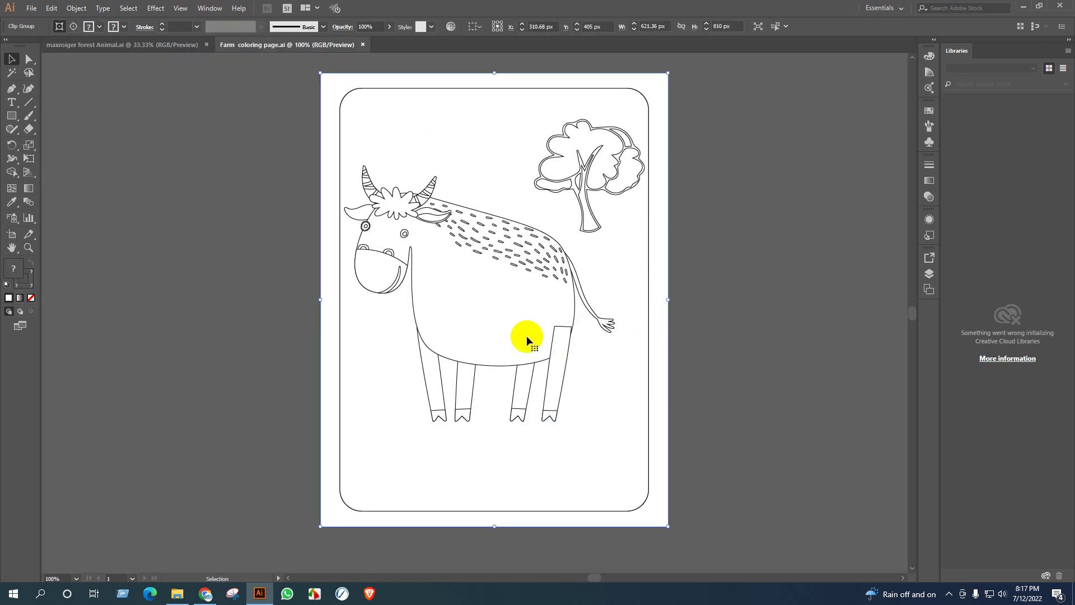
{"action": "right_click", "coordinate": [598, 315]}
{"action": "left_click", "coordinate": [644, 399]}
{"action": "left_click", "coordinate": [673, 329]}
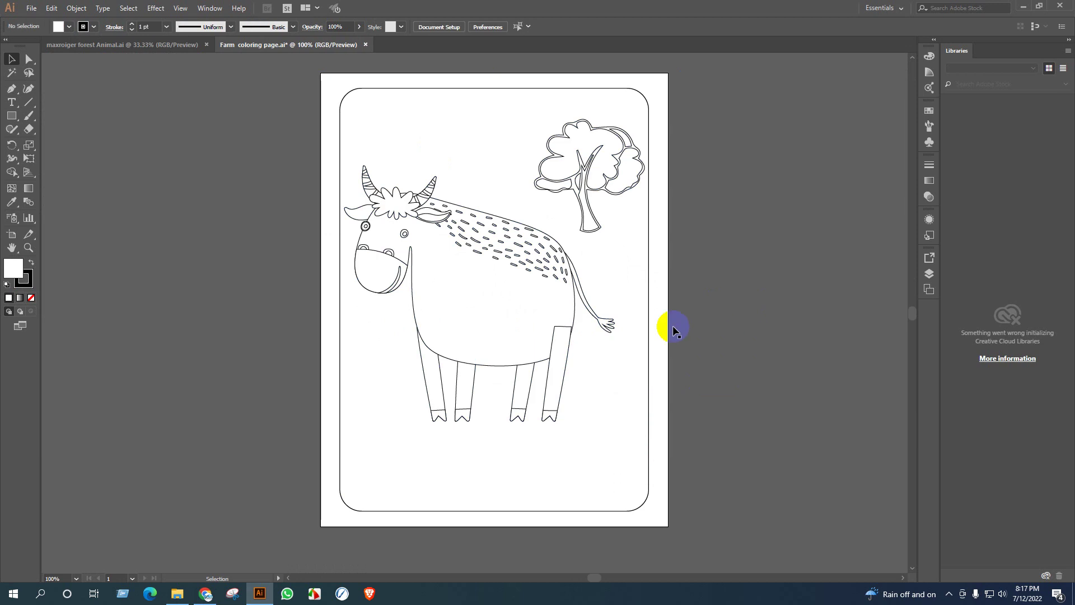
{"action": "left_click_drag", "start_coordinate": [695, 328], "coordinate": [739, 342]}
{"action": "key", "text": "Delete"}
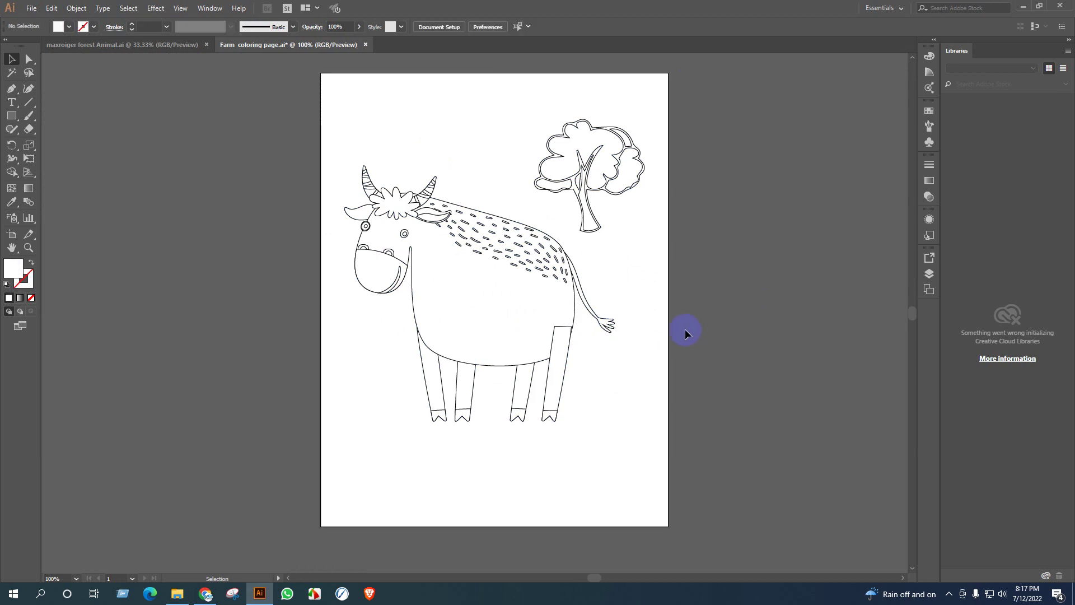
Copy the grouped cow and tree into maxroiger forest Animal.ai and center them horizontally and vertically on the fourth artboard
{"action": "left_click_drag", "start_coordinate": [356, 117], "coordinate": [616, 456]}
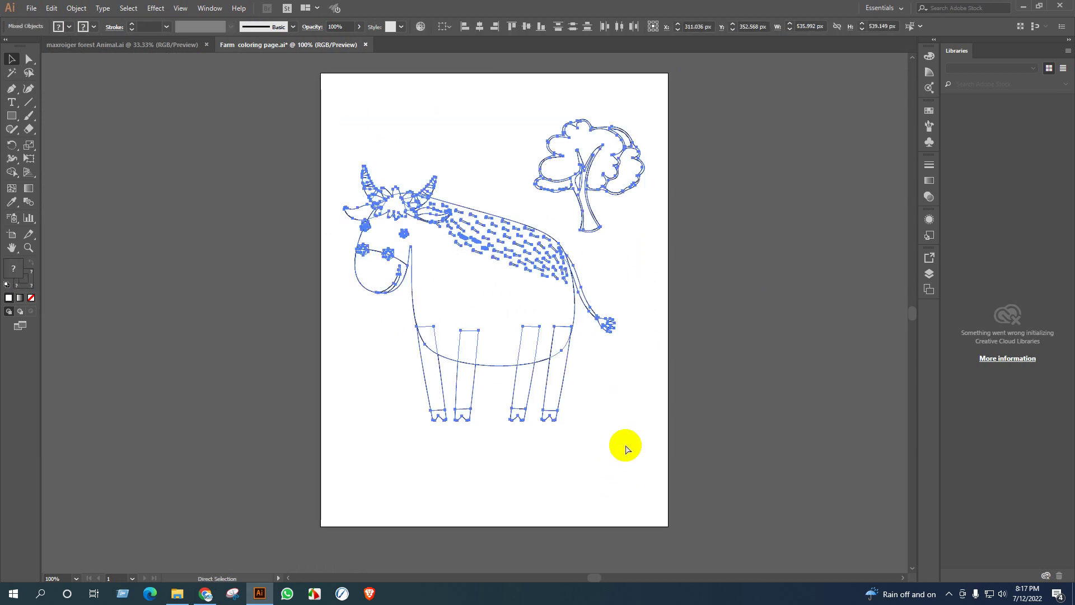
{"action": "left_click", "coordinate": [643, 128]}
{"action": "left_click_drag", "start_coordinate": [613, 147], "coordinate": [691, 235]}
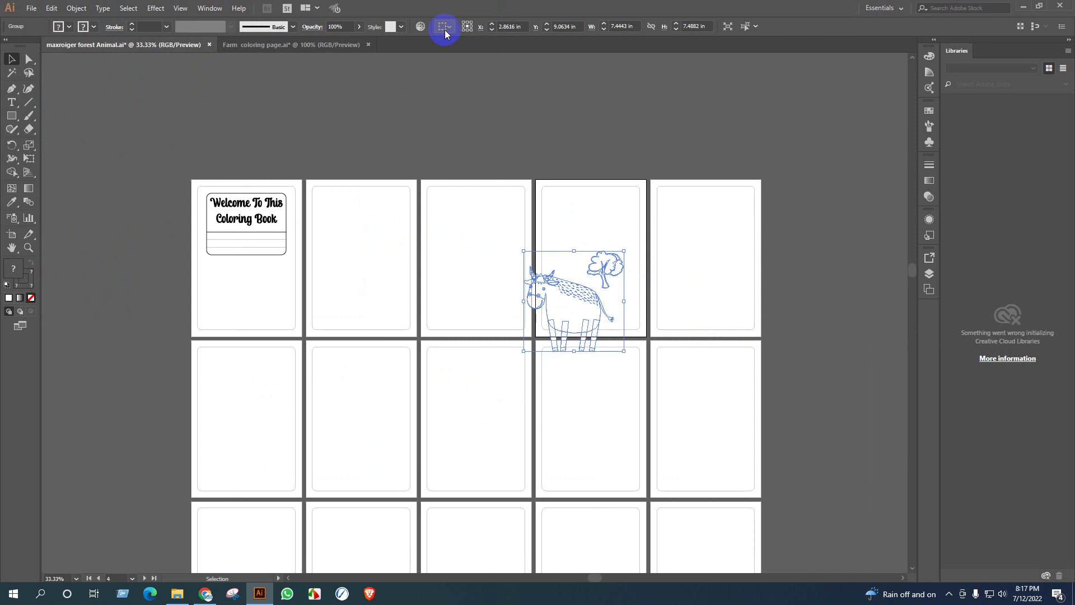
{"action": "left_click", "coordinate": [463, 45]}
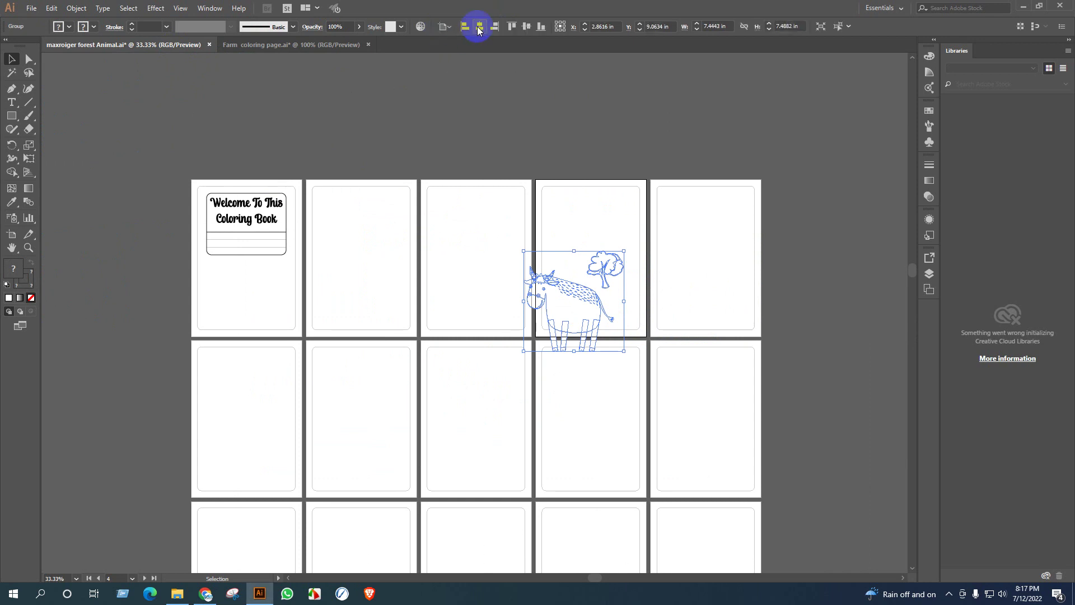
{"action": "left_click", "coordinate": [478, 27]}
{"action": "left_click", "coordinate": [526, 27]}
Scale the cow and tree group down slightly so it fits within the rounded frame of the fourth artboard
{"action": "scroll", "coordinate": [656, 266], "scroll_direction": "up", "scroll_amount": 4}
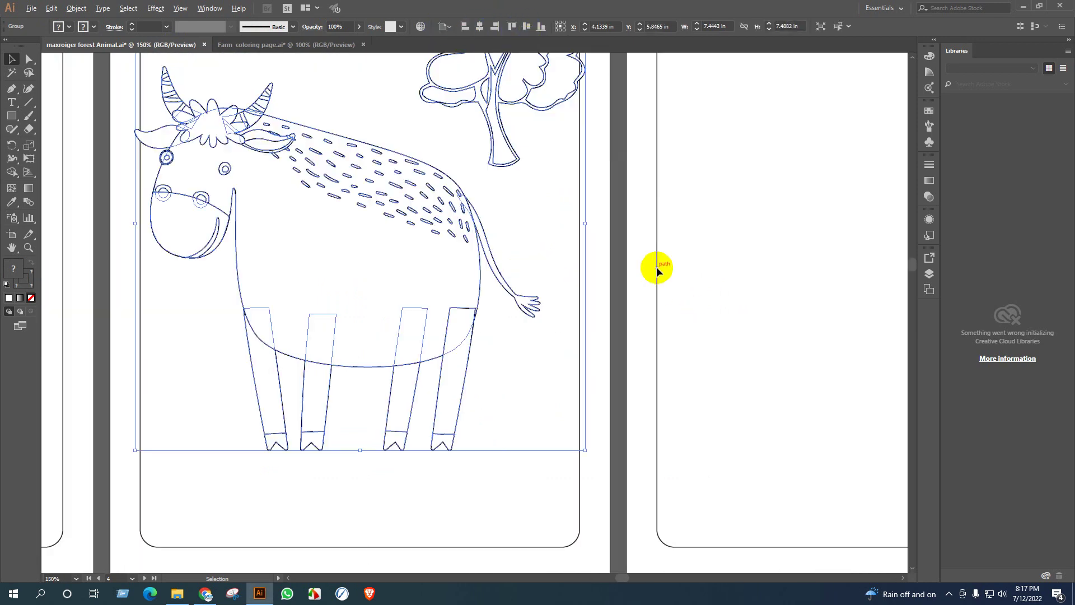
{"action": "scroll", "coordinate": [584, 219], "scroll_direction": "up", "scroll_amount": 2}
{"action": "left_click_drag", "start_coordinate": [574, 211], "coordinate": [565, 211]}
{"action": "scroll", "coordinate": [607, 252], "scroll_direction": "down", "scroll_amount": 3}
{"action": "left_click", "coordinate": [671, 241]}
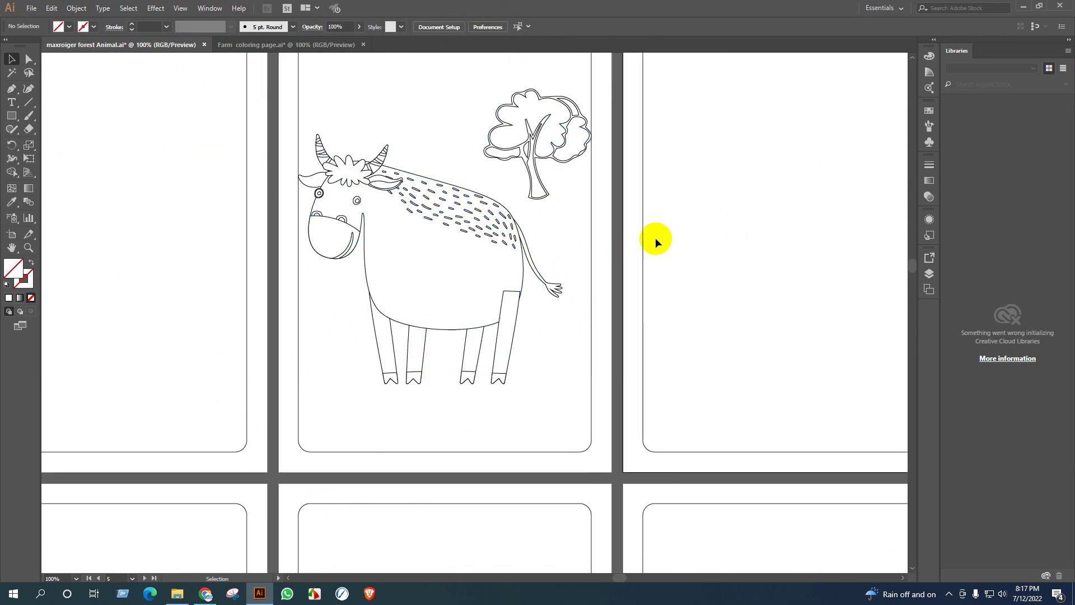
{"action": "scroll", "coordinate": [652, 241], "scroll_direction": "down", "scroll_amount": 1}
{"action": "left_click_drag", "start_coordinate": [552, 173], "coordinate": [529, 212]}
{"action": "scroll", "coordinate": [547, 284], "scroll_direction": "down", "scroll_amount": 2}
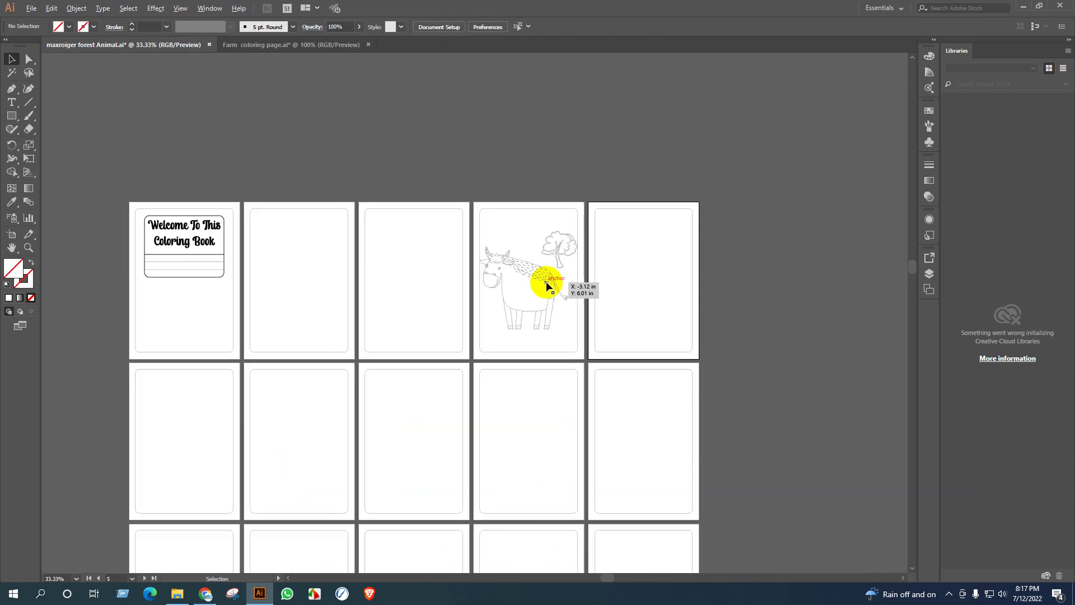
Close the Farm coloring page document without saving its changes
{"action": "left_click", "coordinate": [277, 59]}
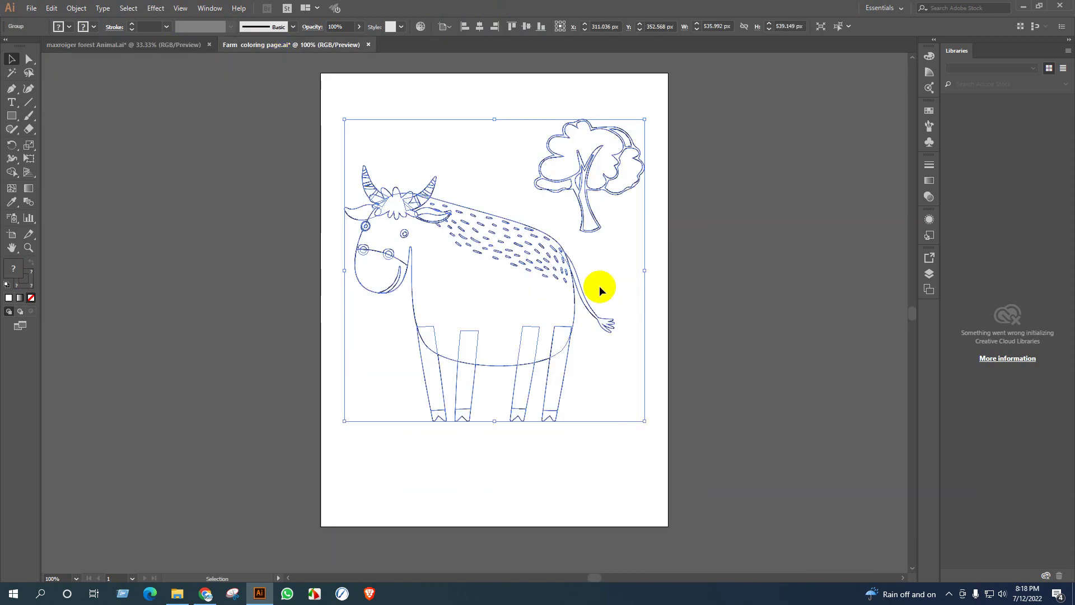
{"action": "left_click", "coordinate": [382, 35]}
{"action": "left_click", "coordinate": [368, 45]}
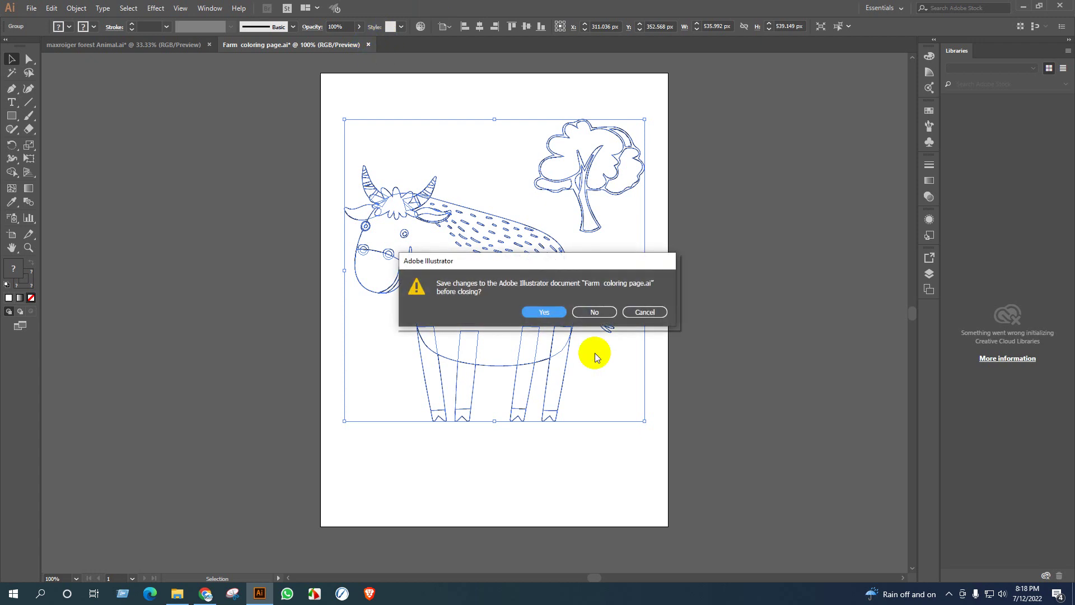
{"action": "left_click", "coordinate": [615, 312]}
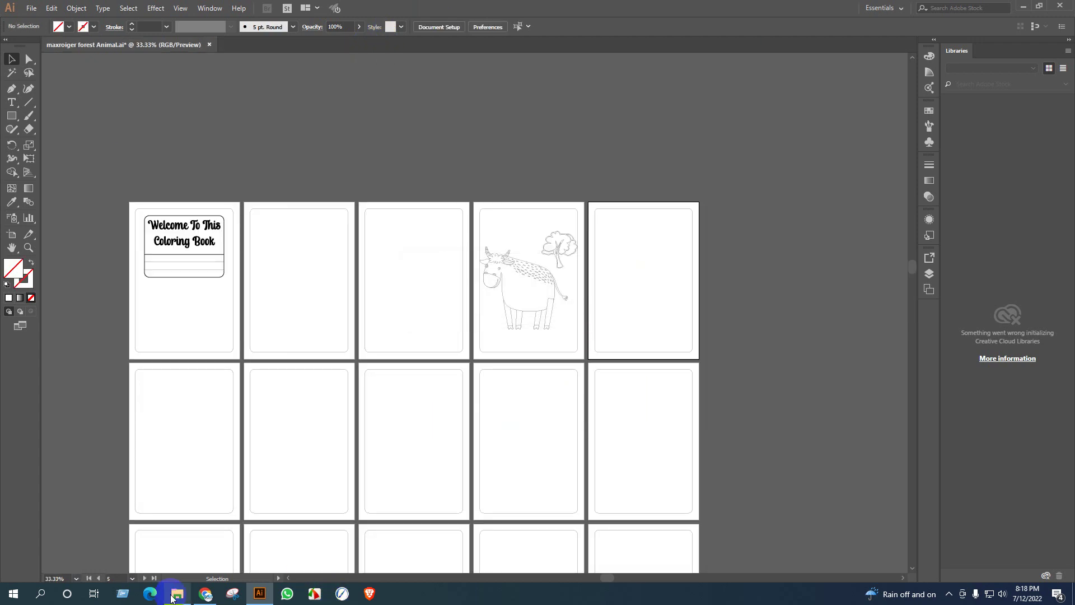
Reopen the Farm coloring page file from its folder, accepting the import from a newer Illustrator version
{"action": "left_click", "coordinate": [177, 593]}
{"action": "double_click", "coordinate": [142, 88]}
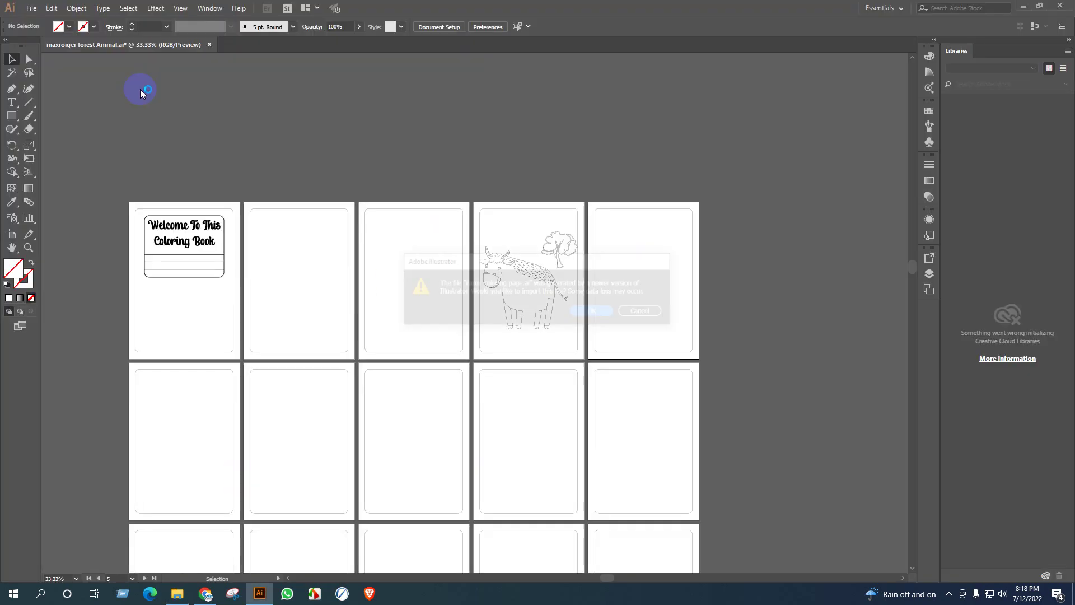
{"action": "left_click", "coordinate": [593, 312]}
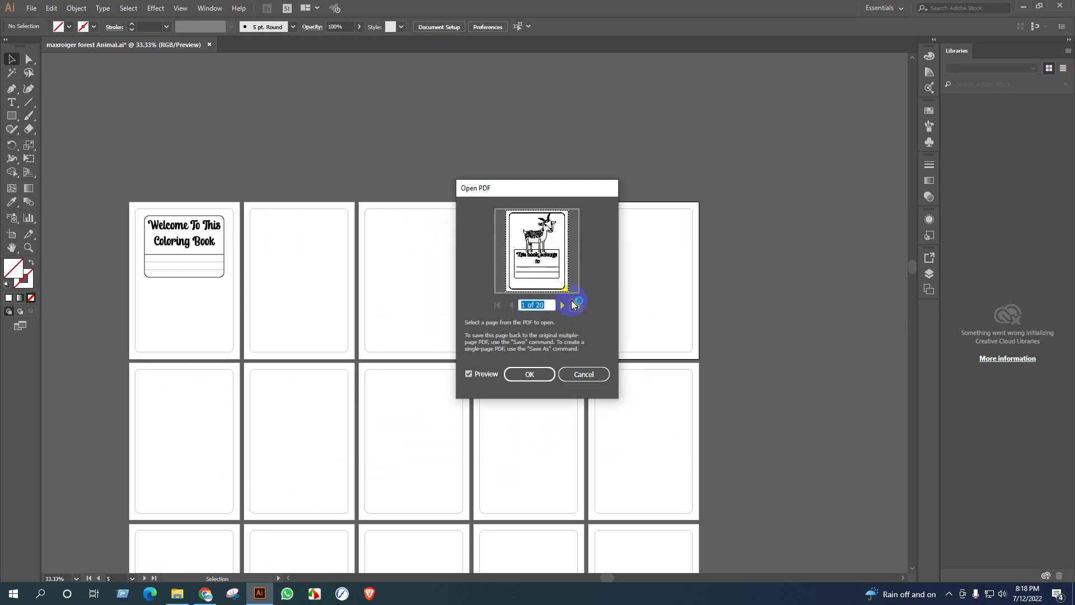
Browse the page previews of the 20-page file and open page 19, the sheep family with the tree
{"action": "left_click", "coordinate": [577, 305]}
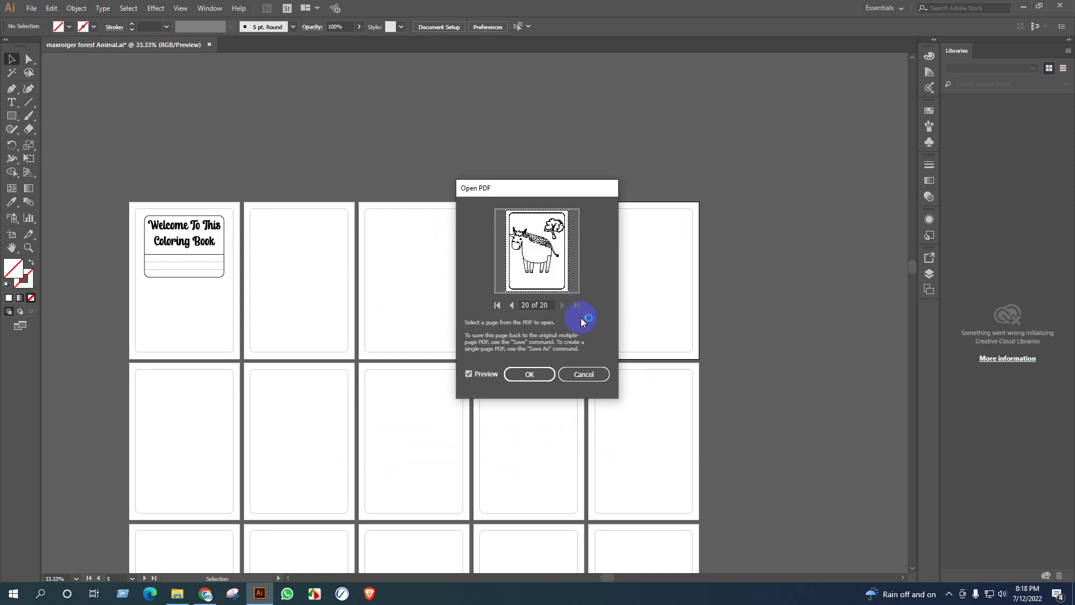
{"action": "left_click", "coordinate": [497, 306]}
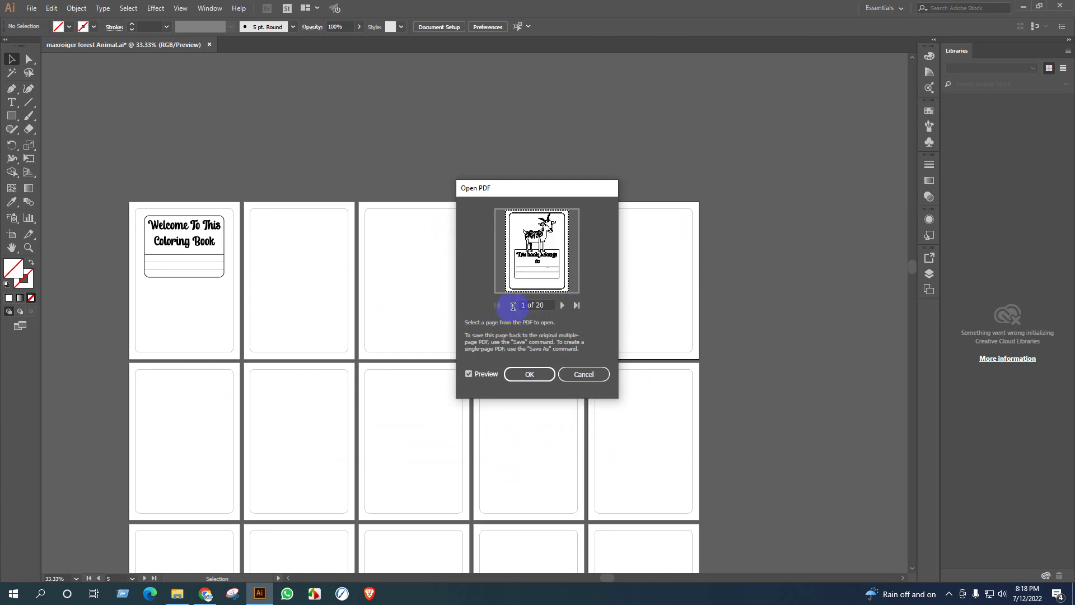
{"action": "left_click", "coordinate": [563, 306]}
{"action": "left_click", "coordinate": [562, 305]}
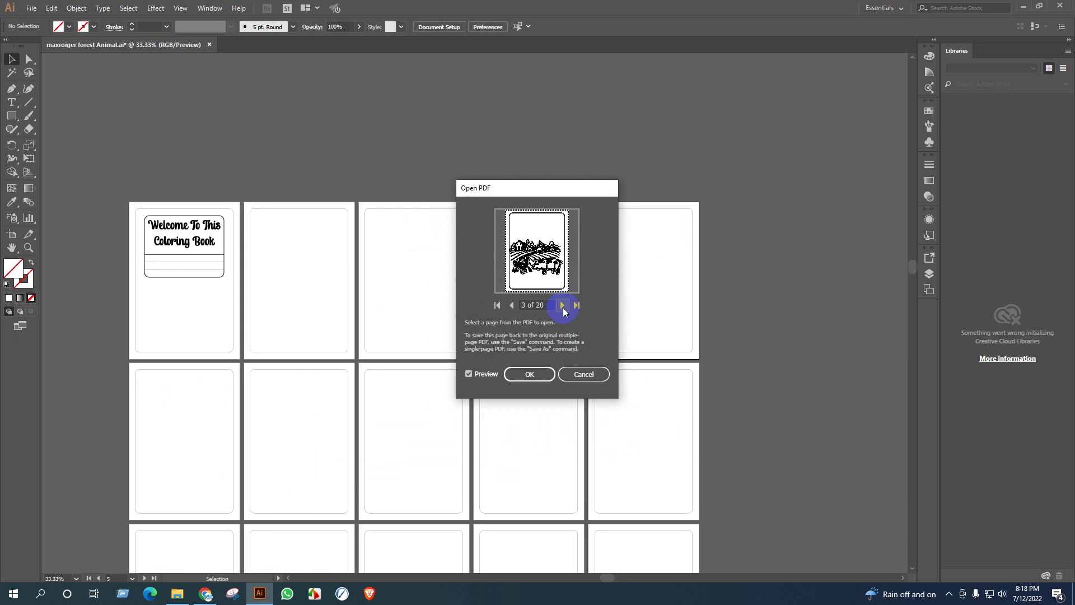
{"action": "left_click", "coordinate": [563, 306]}
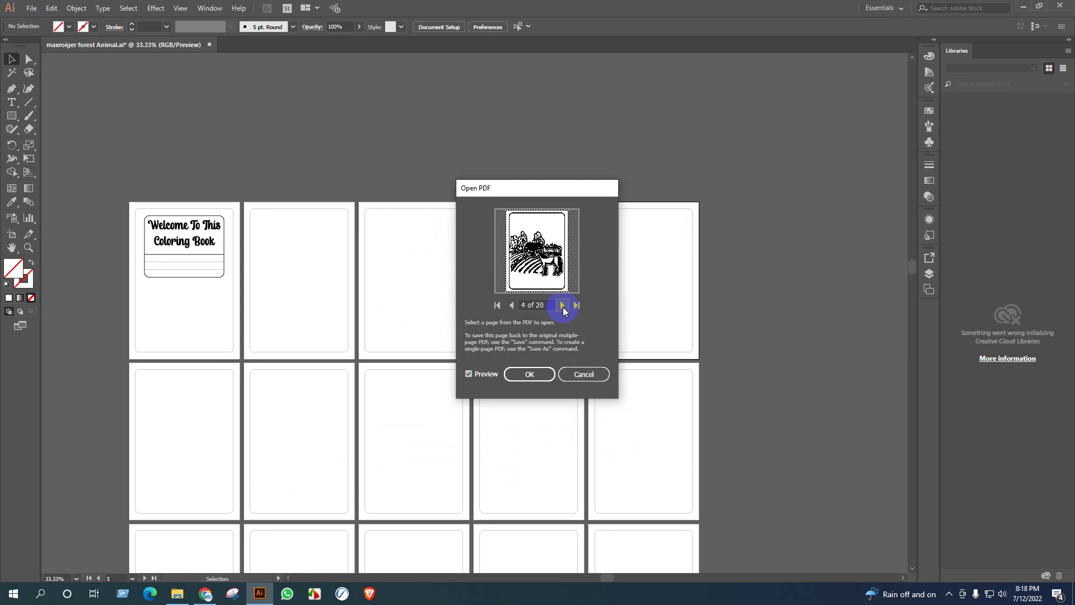
{"action": "left_click", "coordinate": [563, 306]}
{"action": "left_click", "coordinate": [563, 306]}
{"action": "left_click", "coordinate": [563, 305]}
{"action": "left_click", "coordinate": [563, 306]}
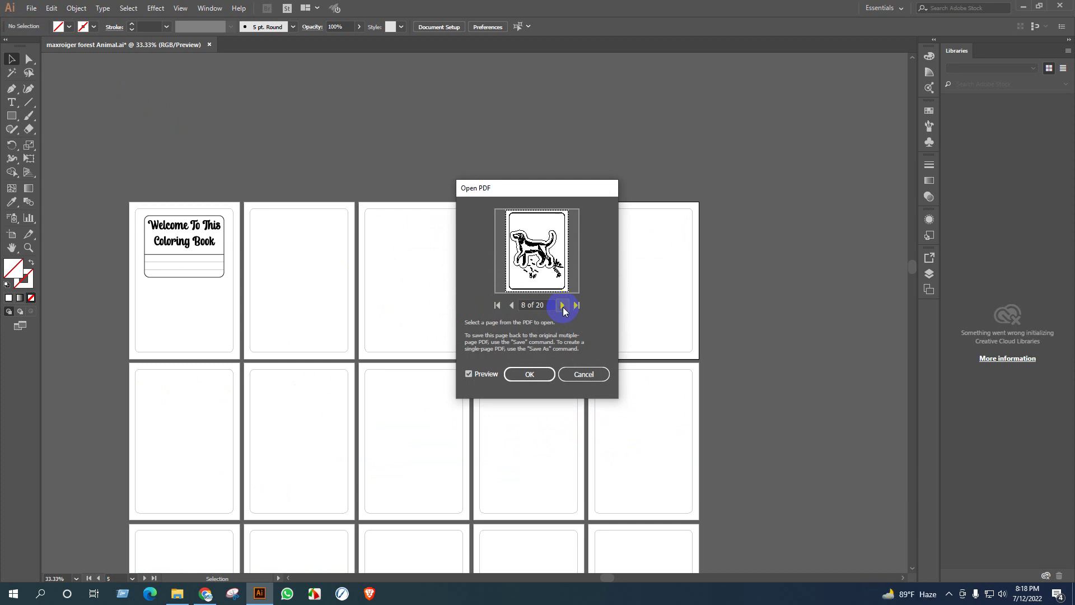
{"action": "left_click", "coordinate": [563, 306]}
{"action": "left_click", "coordinate": [562, 306]}
{"action": "left_click", "coordinate": [563, 306]}
{"action": "left_click", "coordinate": [562, 306]}
{"action": "left_click", "coordinate": [563, 306]}
{"action": "left_click", "coordinate": [562, 306]}
{"action": "left_click", "coordinate": [563, 306]}
{"action": "left_click", "coordinate": [563, 305]}
{"action": "left_click", "coordinate": [563, 306]}
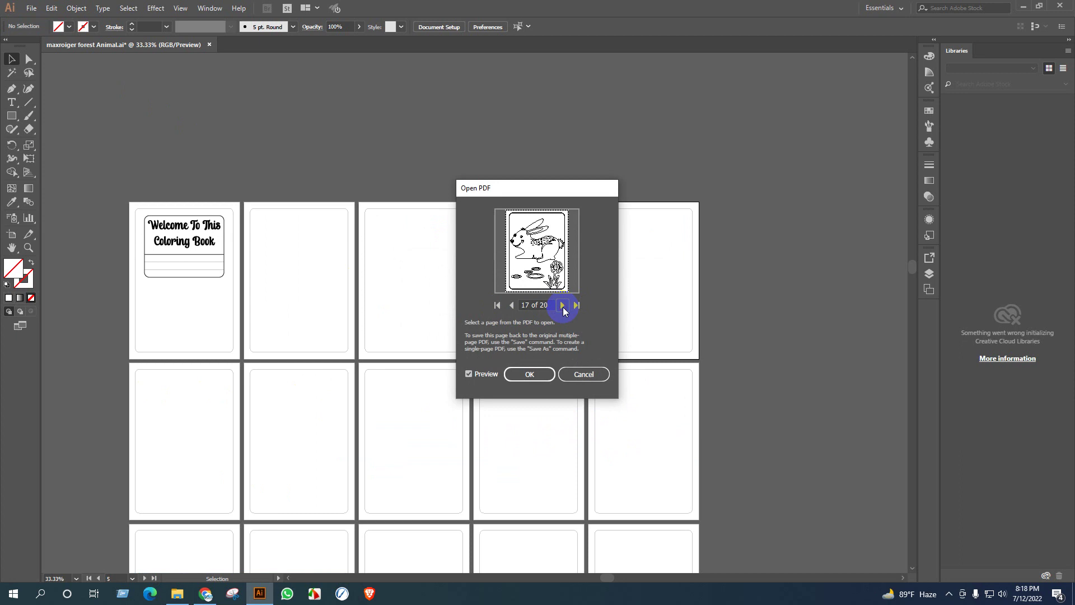
{"action": "left_click", "coordinate": [563, 306]}
{"action": "left_click", "coordinate": [562, 306]}
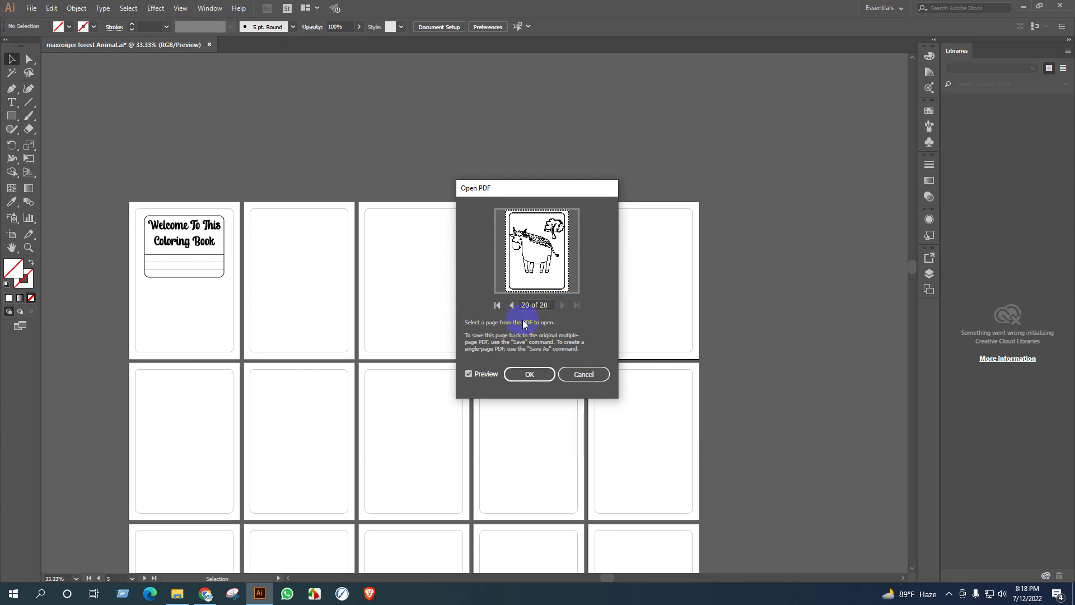
{"action": "left_click", "coordinate": [511, 306]}
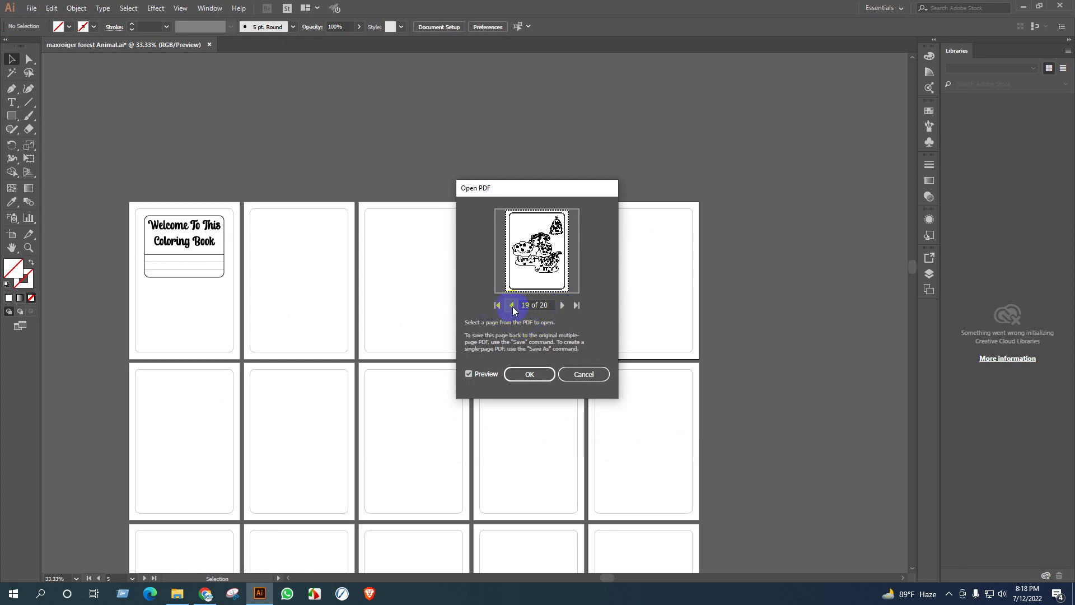
{"action": "left_click", "coordinate": [529, 374]}
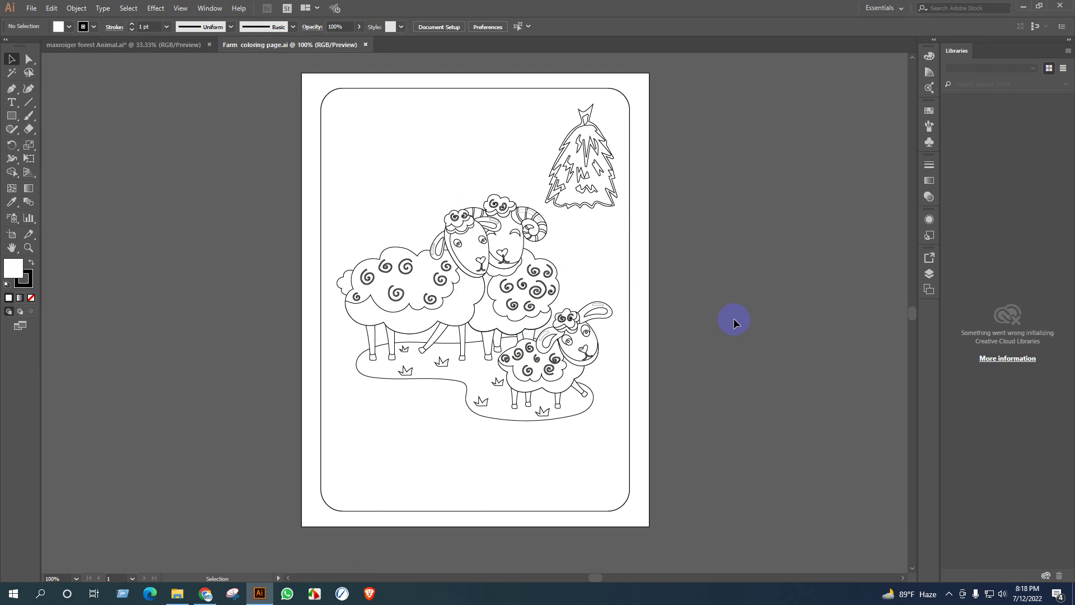
Switch to File Explorer and go to the On The Farm folder inside Farm1 in New folder (2)
{"action": "left_click", "coordinate": [177, 593]}
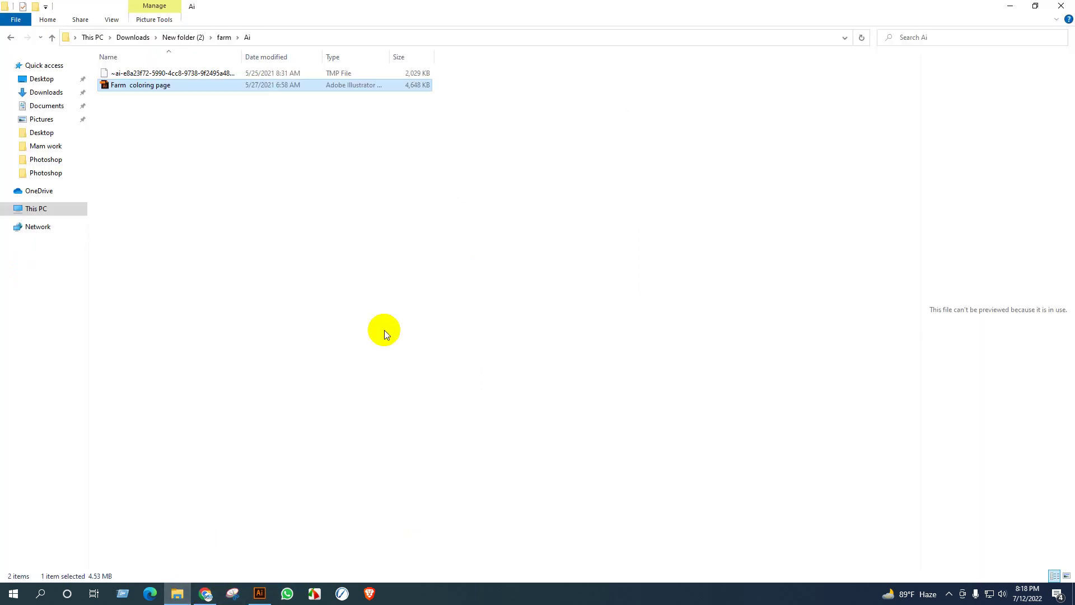
{"action": "left_click", "coordinate": [53, 38]}
{"action": "left_click", "coordinate": [53, 38]}
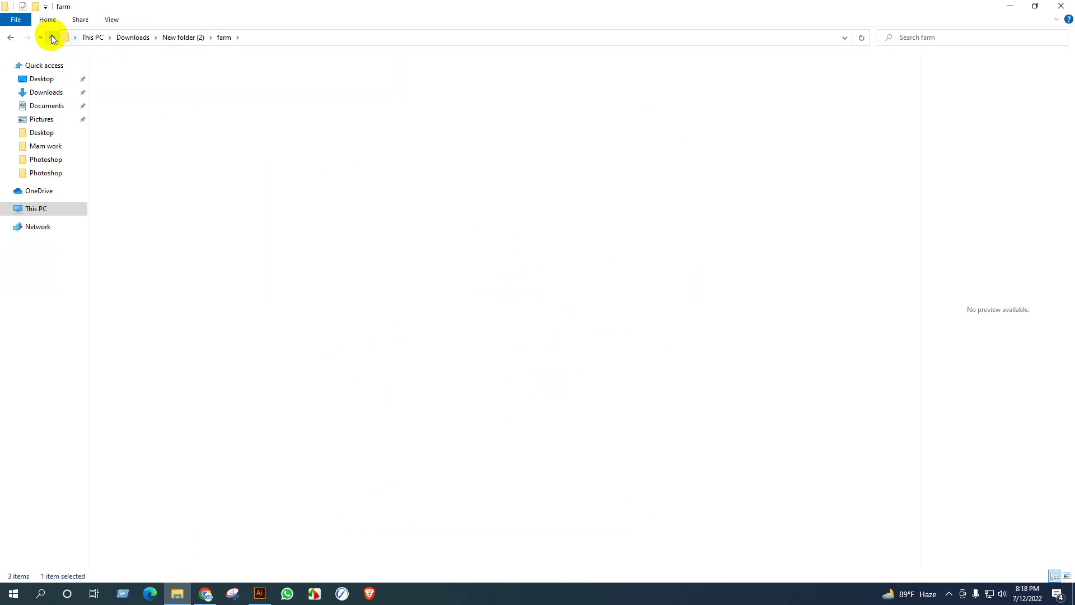
{"action": "double_click", "coordinate": [696, 163]}
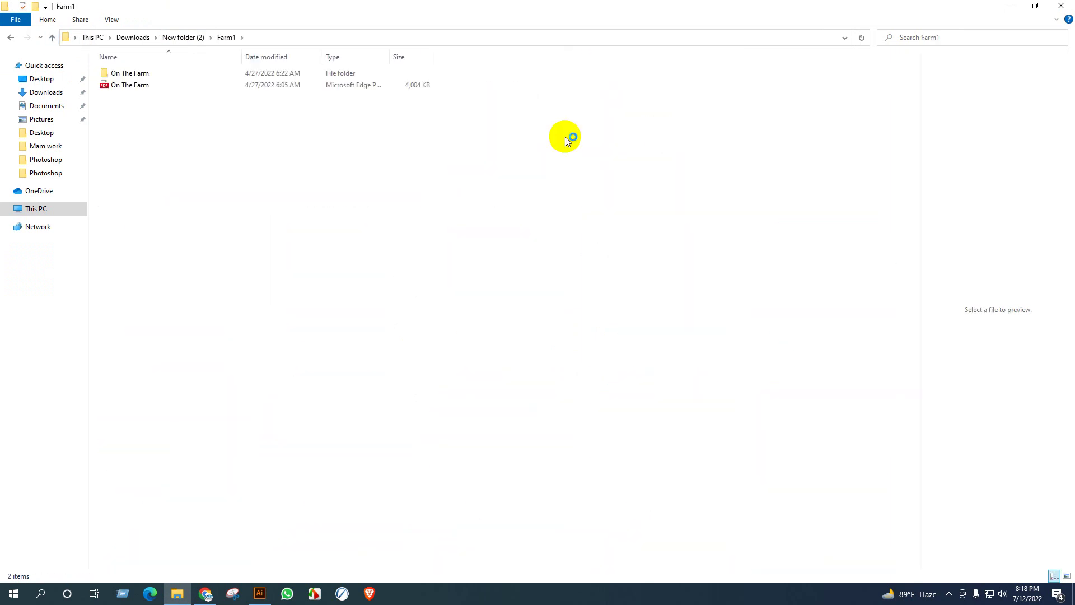
{"action": "double_click", "coordinate": [142, 73]}
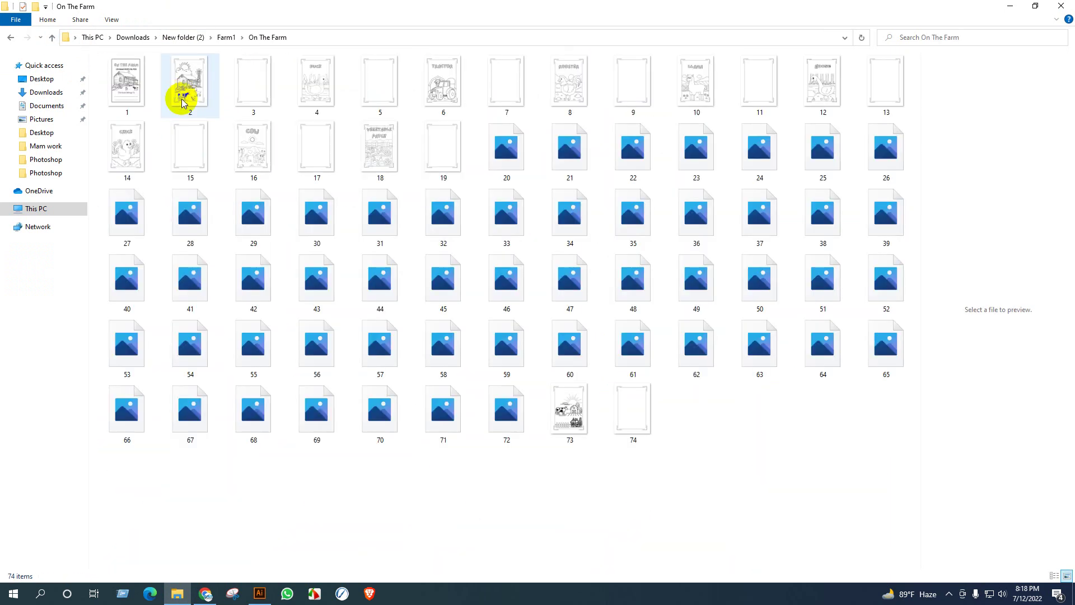
View images 1 to 6 of the On The Farm folder in the photo viewer, including the duck and tractor pages
{"action": "double_click", "coordinate": [137, 89]}
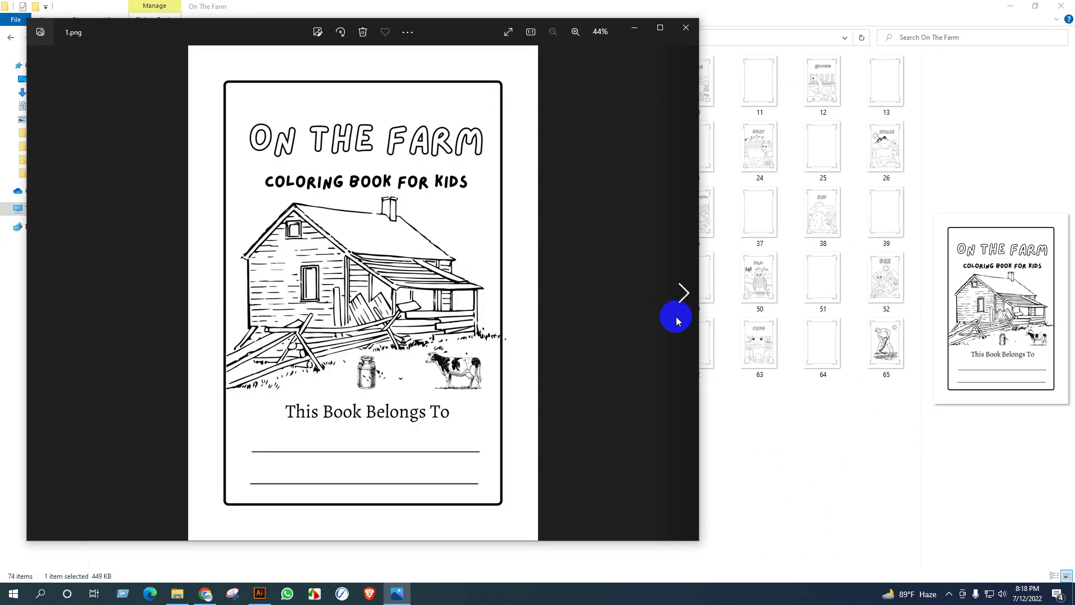
{"action": "left_click", "coordinate": [681, 295]}
{"action": "left_click", "coordinate": [681, 294]}
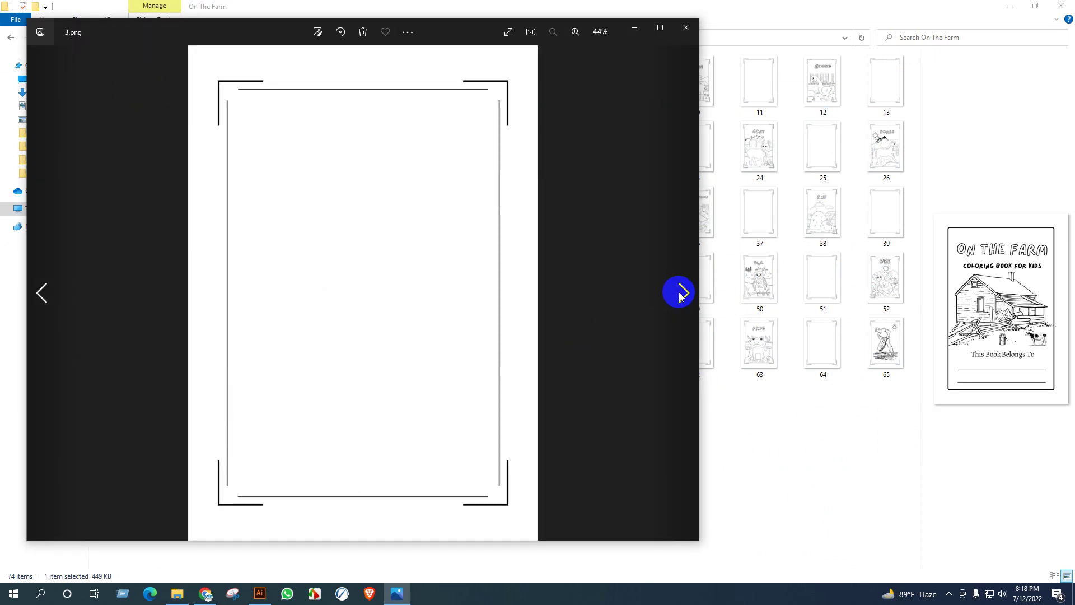
{"action": "left_click", "coordinate": [680, 296]}
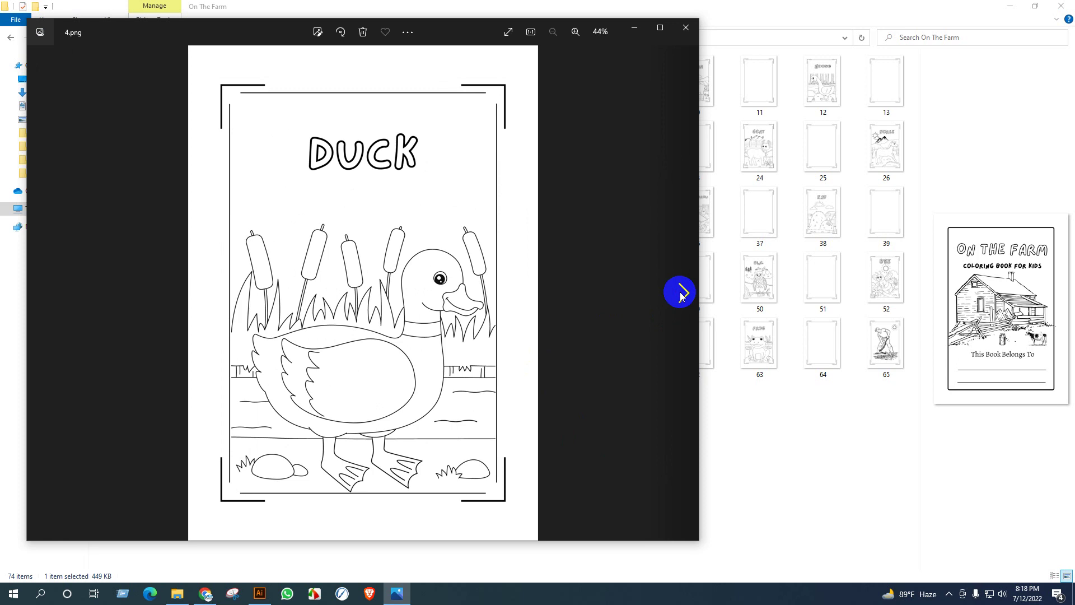
{"action": "left_click", "coordinate": [683, 297]}
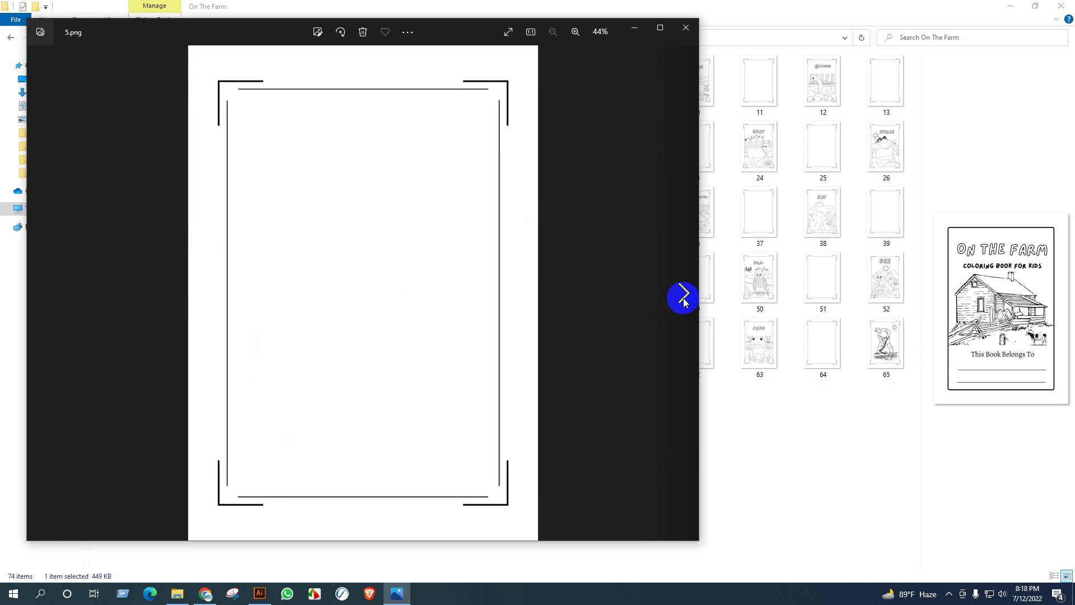
{"action": "left_click", "coordinate": [682, 298]}
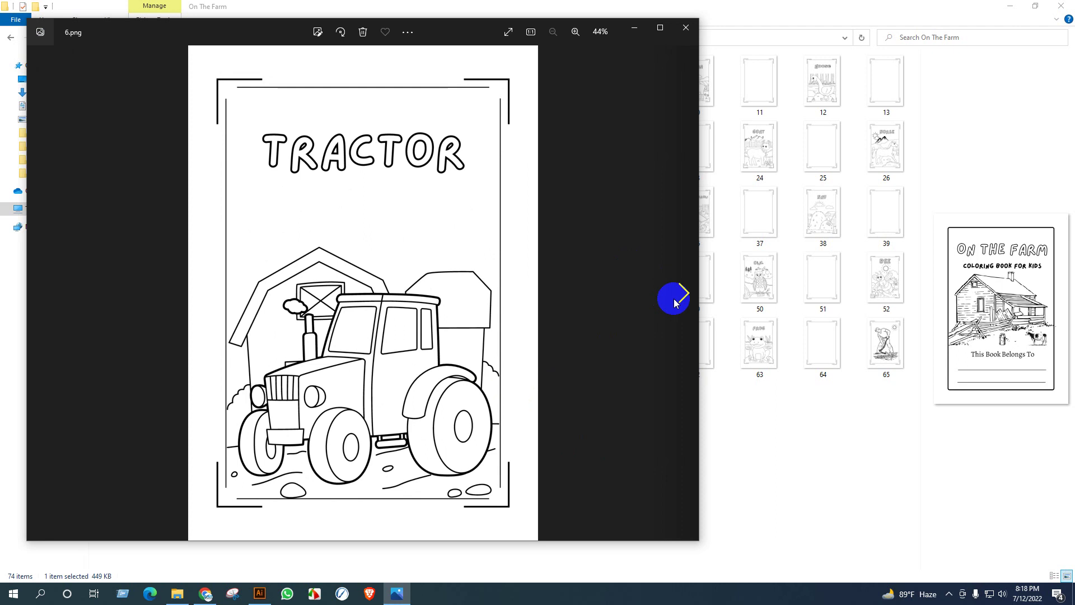
{"action": "left_click", "coordinate": [685, 26]}
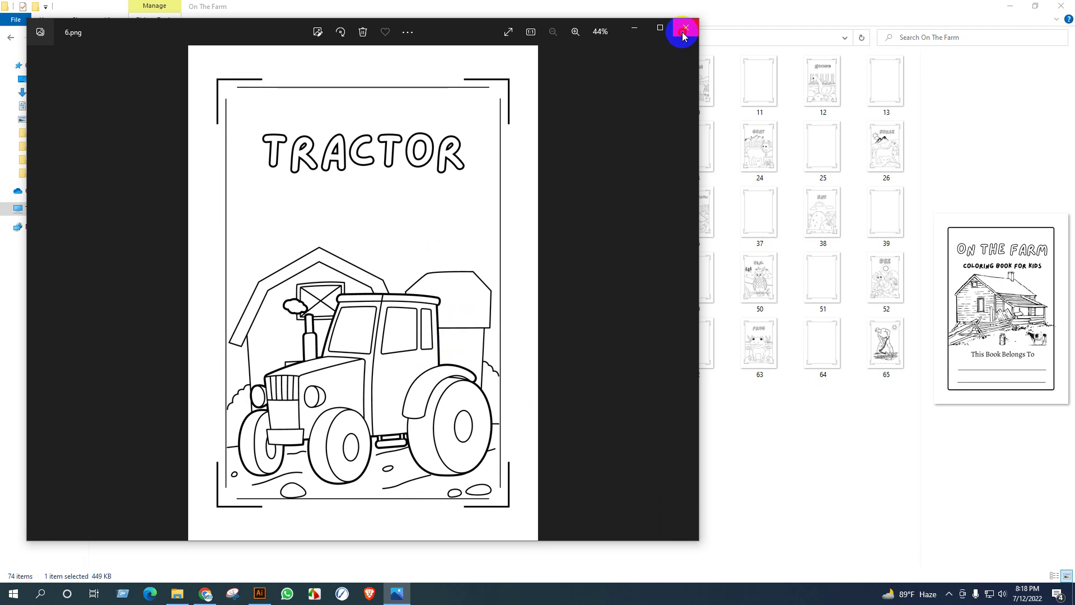
View the motor bike page 48.png and the rabbit page 59.png, closing the viewer after each
{"action": "double_click", "coordinate": [628, 271]}
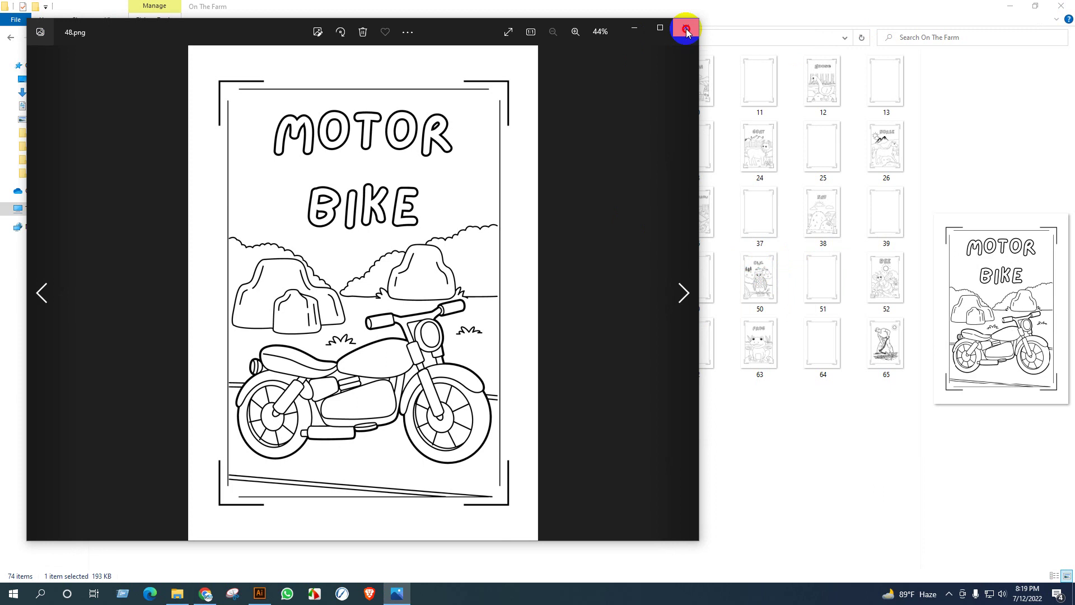
{"action": "left_click", "coordinate": [686, 29]}
{"action": "double_click", "coordinate": [495, 345]}
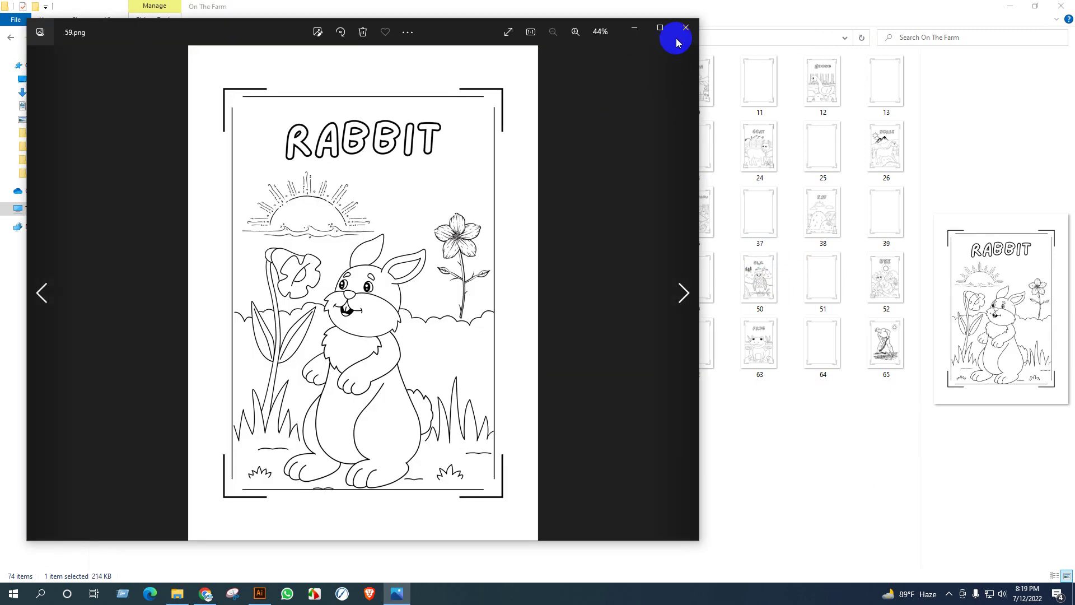
{"action": "left_click", "coordinate": [684, 28]}
Look through the artwork in the JPEG, PNG and Arabic-named farm animal folders of New folder (2)
{"action": "left_click", "coordinate": [52, 37]}
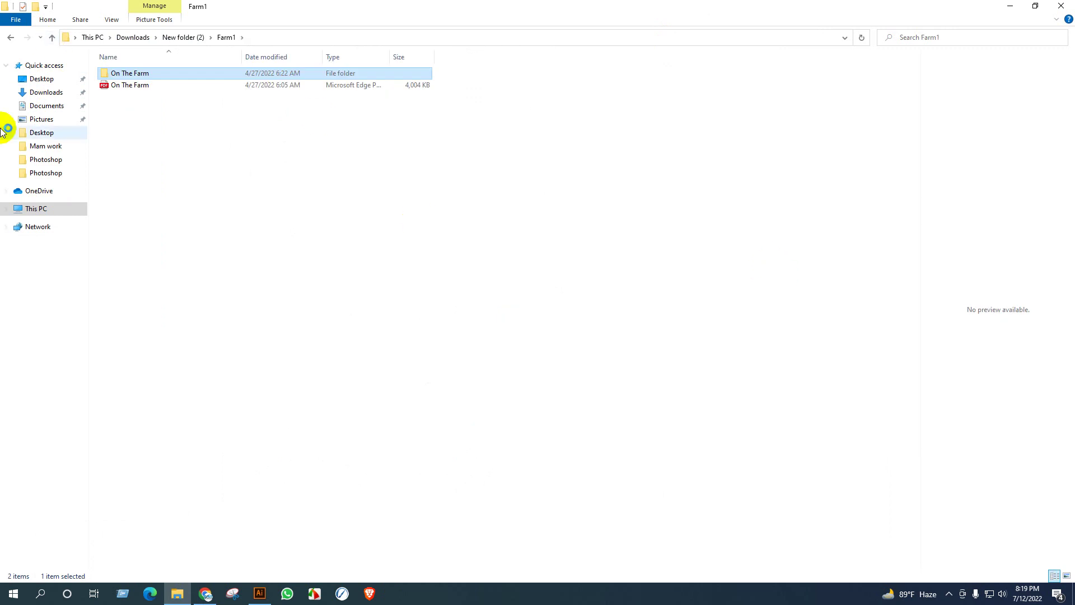
{"action": "left_click", "coordinate": [52, 37]}
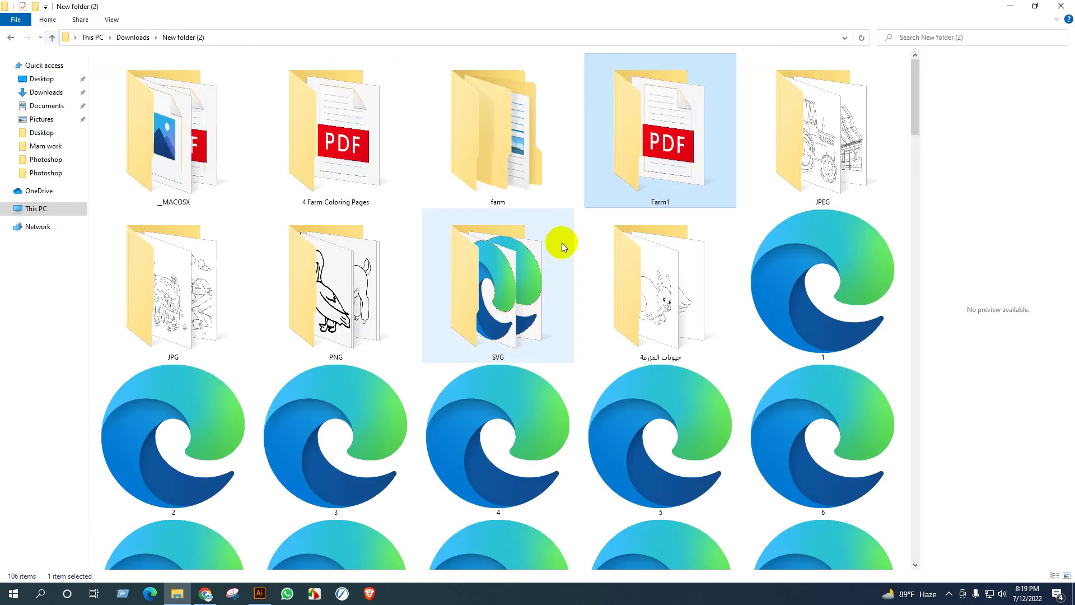
{"action": "double_click", "coordinate": [830, 184]}
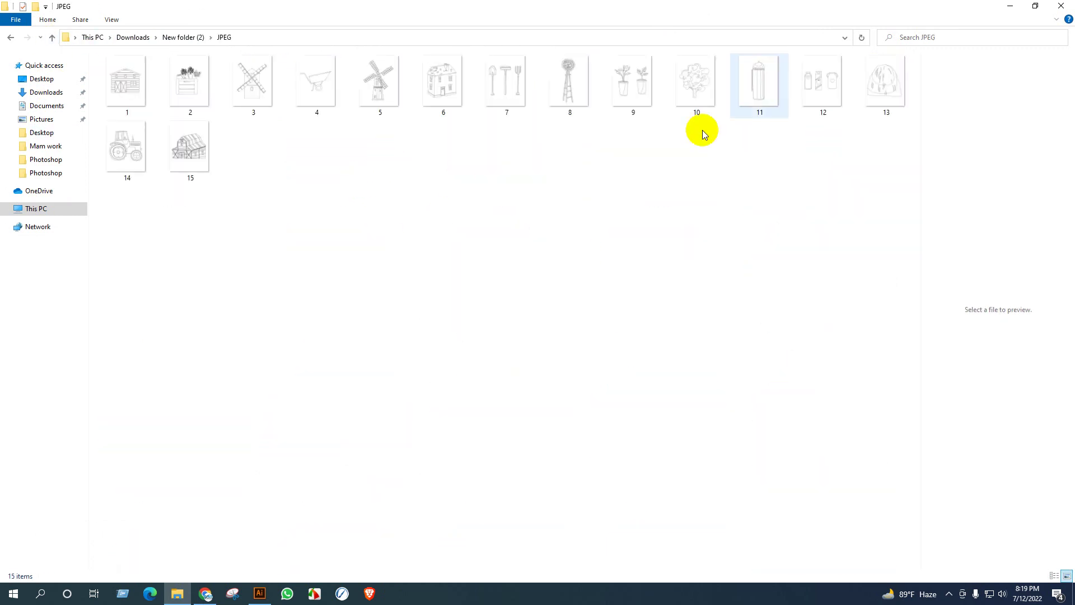
{"action": "left_click", "coordinate": [846, 85]}
{"action": "left_click", "coordinate": [51, 37]}
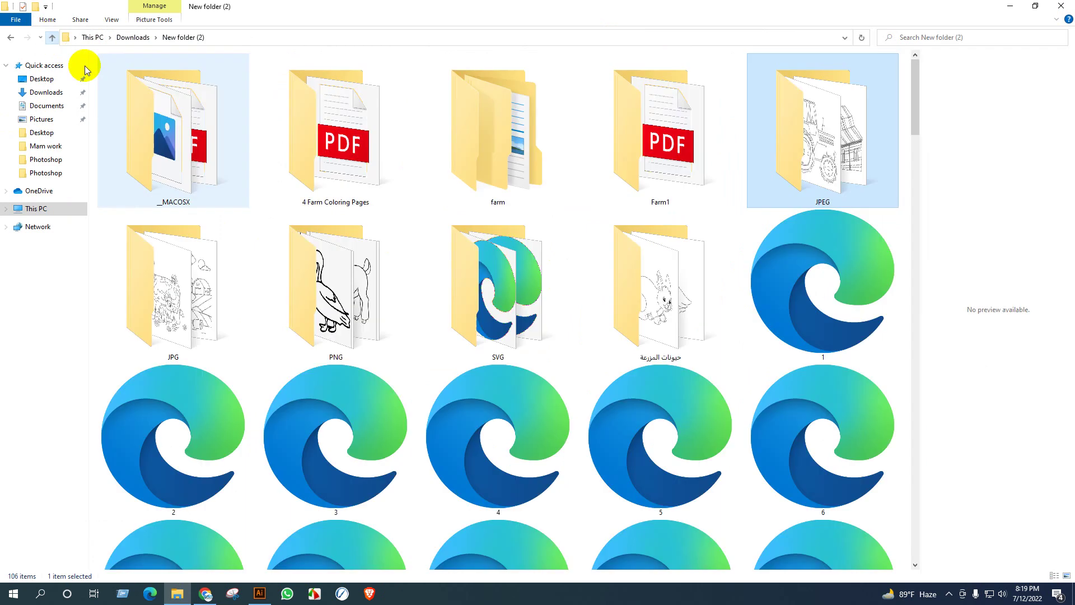
{"action": "left_click", "coordinate": [176, 280]}
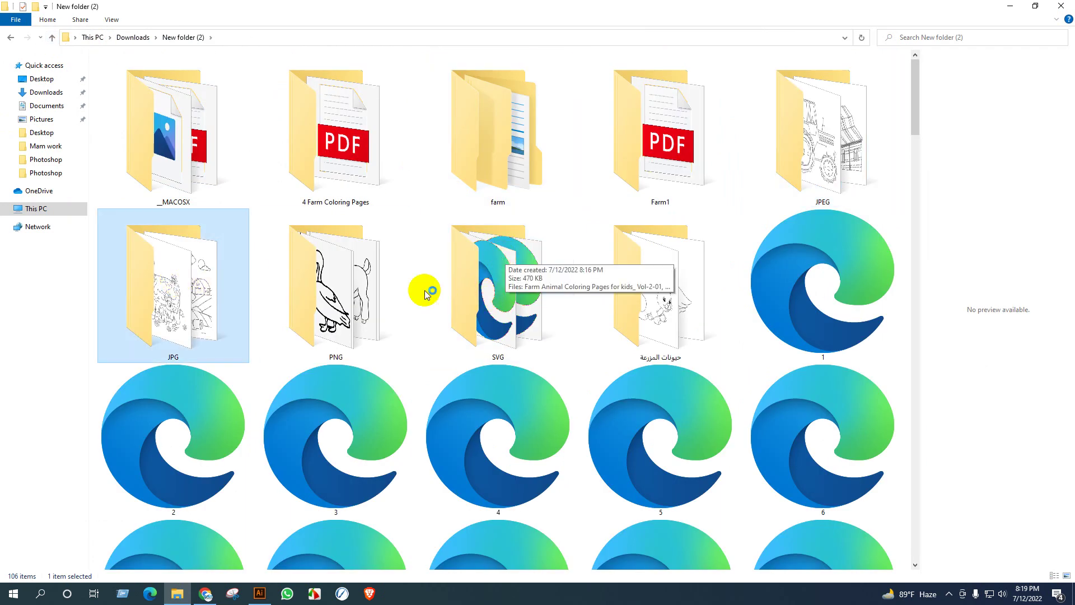
{"action": "double_click", "coordinate": [317, 269]}
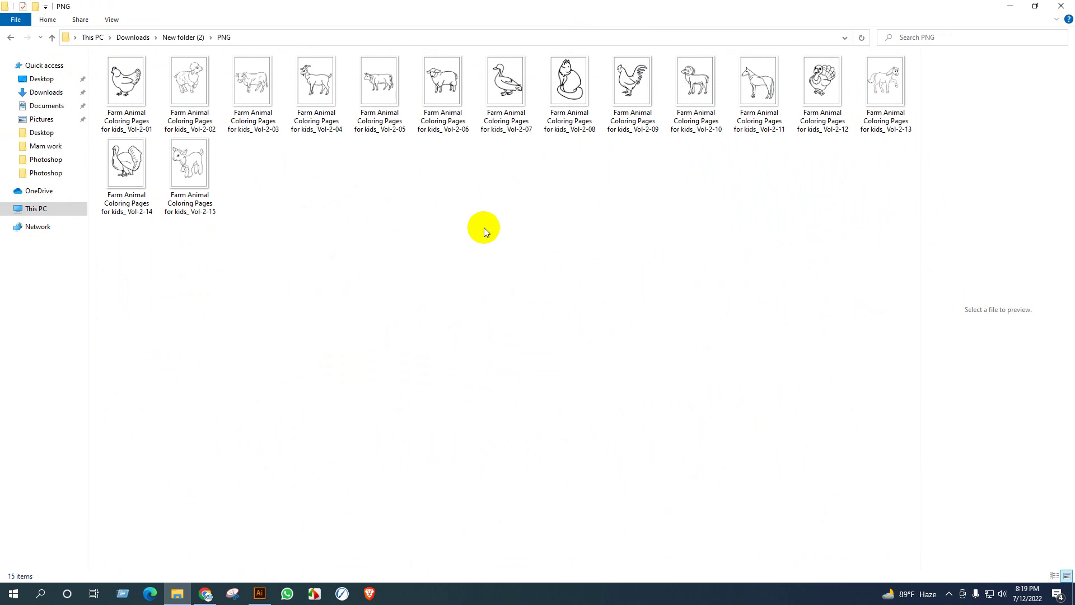
{"action": "left_click", "coordinate": [51, 38]}
{"action": "double_click", "coordinate": [662, 292]}
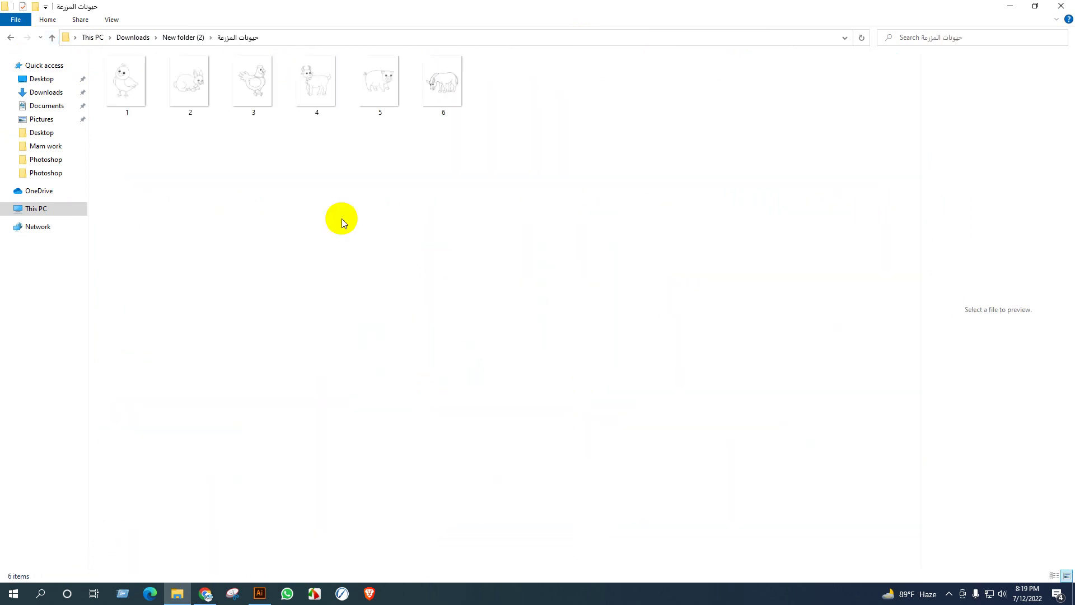
{"action": "left_click", "coordinate": [361, 90]}
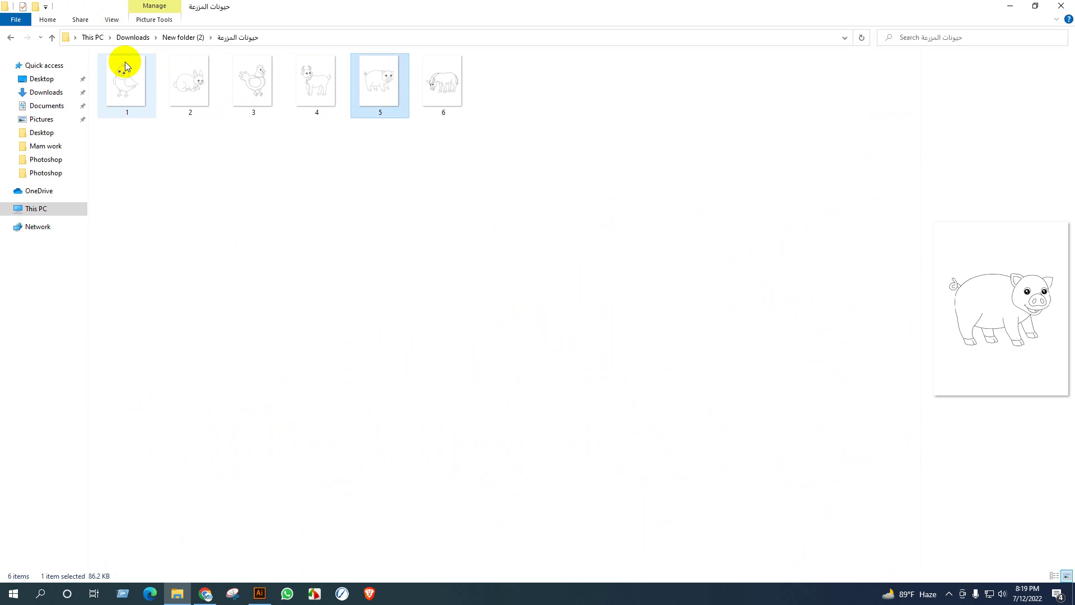
{"action": "left_click", "coordinate": [51, 39]}
Preview the EPS files 92, 154Z_2243_58 and 262 among the loose files in New folder (2)
{"action": "scroll", "coordinate": [667, 268], "scroll_direction": "down", "scroll_amount": 4}
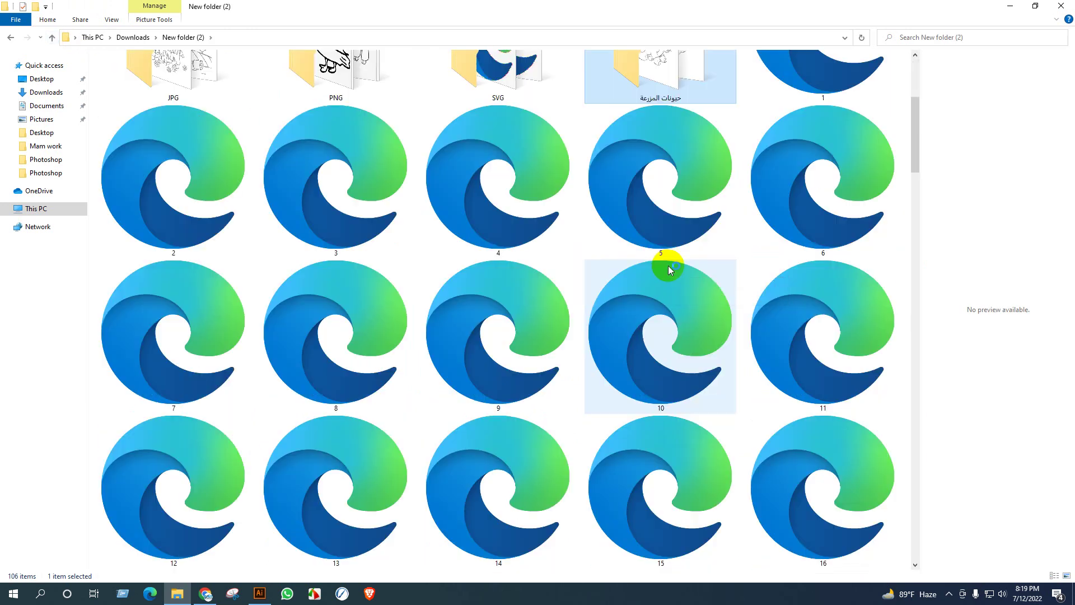
{"action": "scroll", "coordinate": [663, 270], "scroll_direction": "down", "scroll_amount": 5}
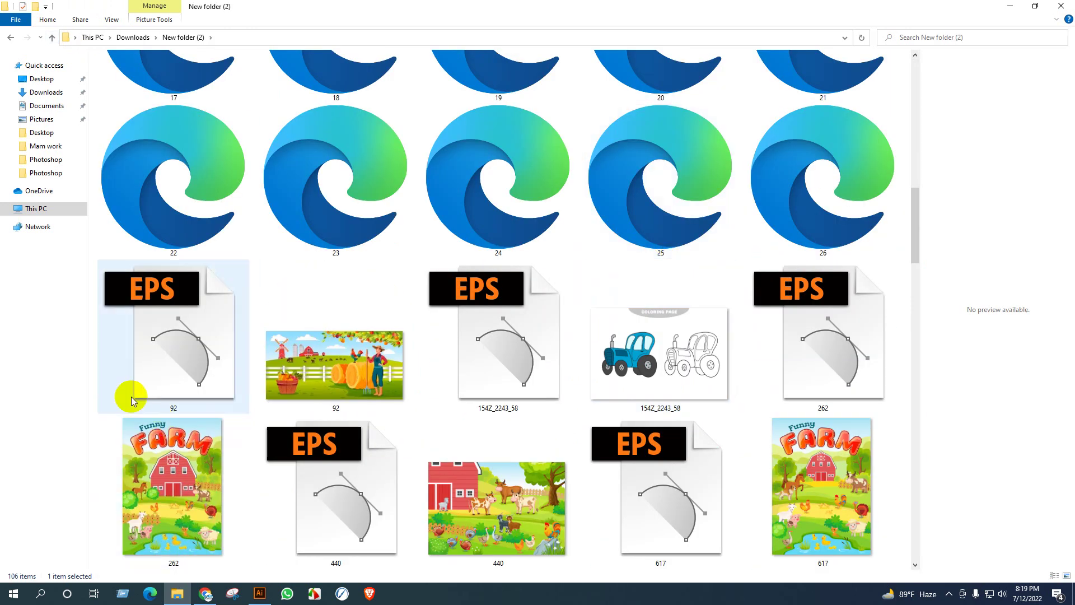
{"action": "left_click", "coordinate": [181, 351]}
{"action": "left_click", "coordinate": [465, 364]}
{"action": "left_click", "coordinate": [825, 341]}
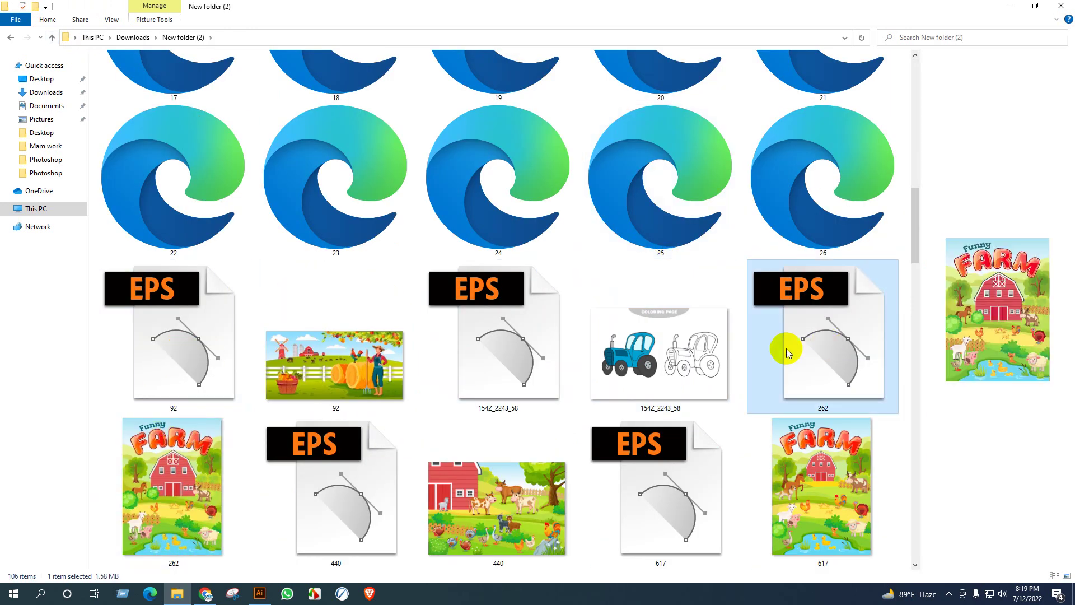
{"action": "left_click", "coordinate": [528, 344]}
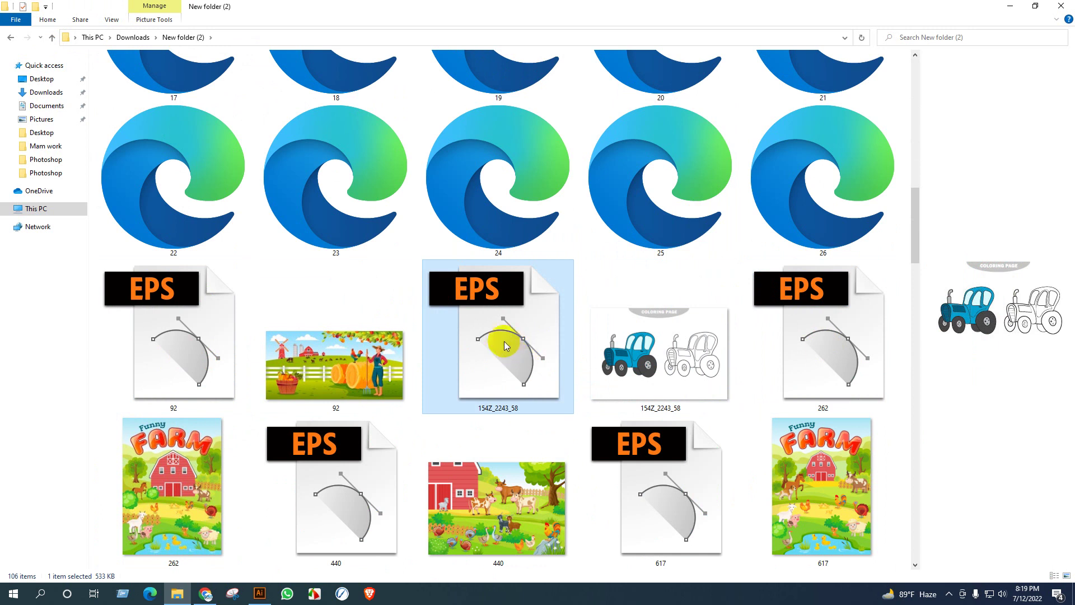
Open the tractor coloring page 154Z_2243_58 EPS in Illustrator and return to New folder (2) in File Explorer
{"action": "double_click", "coordinate": [515, 342]}
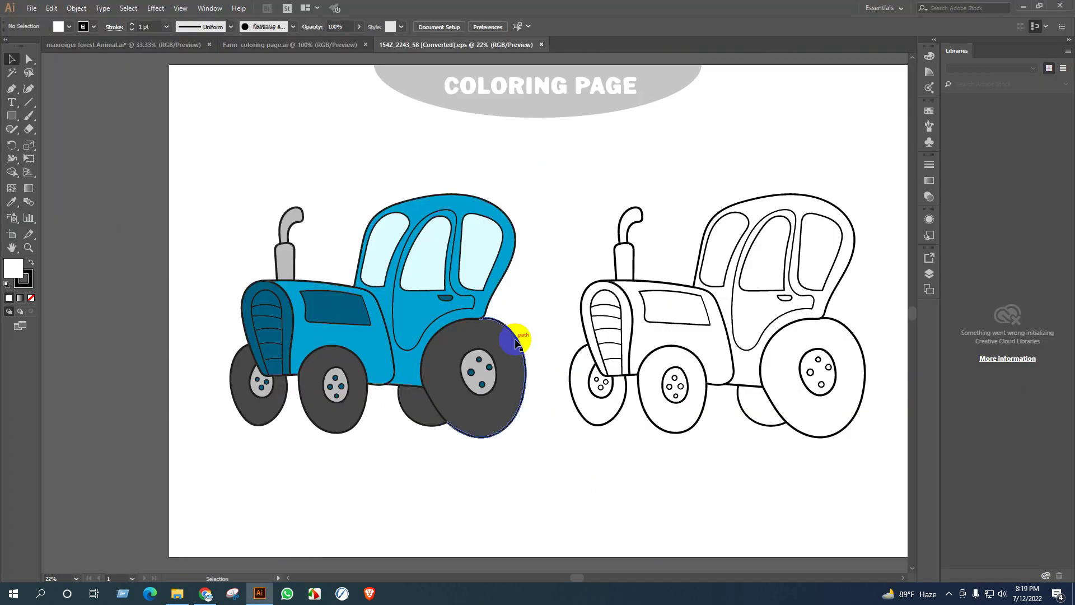
{"action": "left_click", "coordinate": [178, 593]}
{"action": "left_click", "coordinate": [852, 360]}
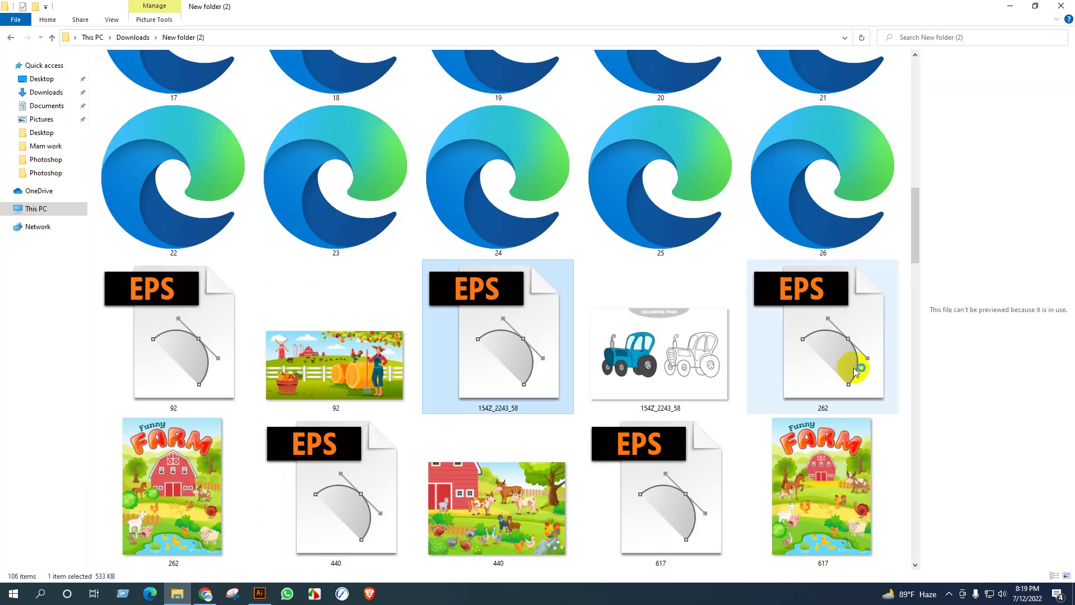
Preview the farm scene EPS files 440, 617, 635 and 873 in New folder (2)
{"action": "left_click", "coordinate": [295, 492]}
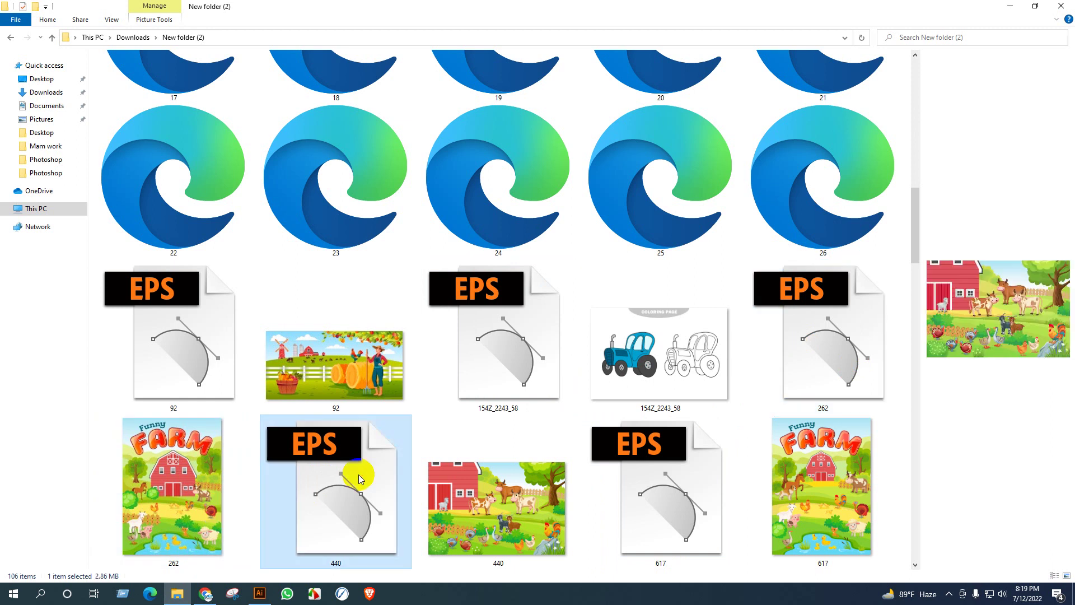
{"action": "left_click", "coordinate": [648, 494]}
{"action": "scroll", "coordinate": [661, 470], "scroll_direction": "down", "scroll_amount": 4}
{"action": "left_click", "coordinate": [672, 448]}
{"action": "scroll", "coordinate": [744, 355], "scroll_direction": "up", "scroll_amount": 4}
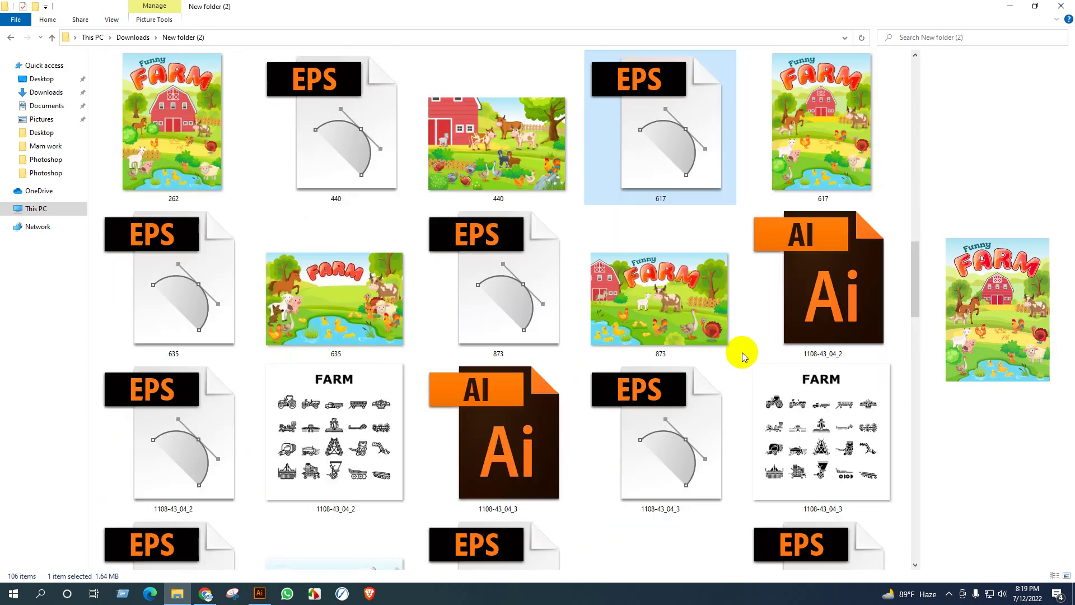
{"action": "left_click", "coordinate": [190, 323]}
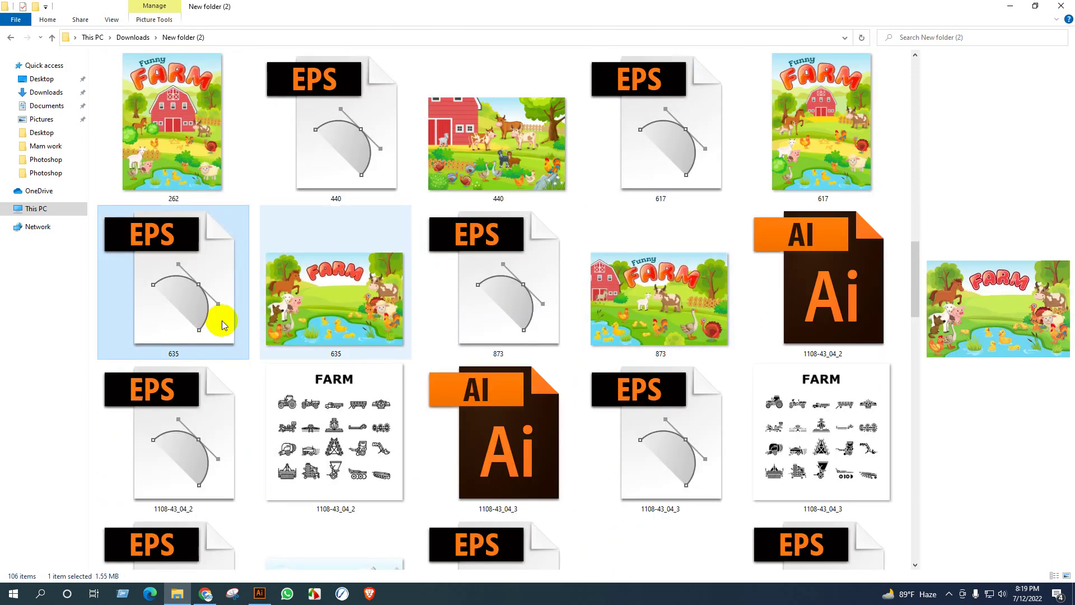
{"action": "left_click", "coordinate": [504, 305]}
Open the farm machinery icon sets 1108-43_04_2 and 1108-43_04_3 EPS in Illustrator, returning to File Explorer after each
{"action": "left_click", "coordinate": [192, 435]}
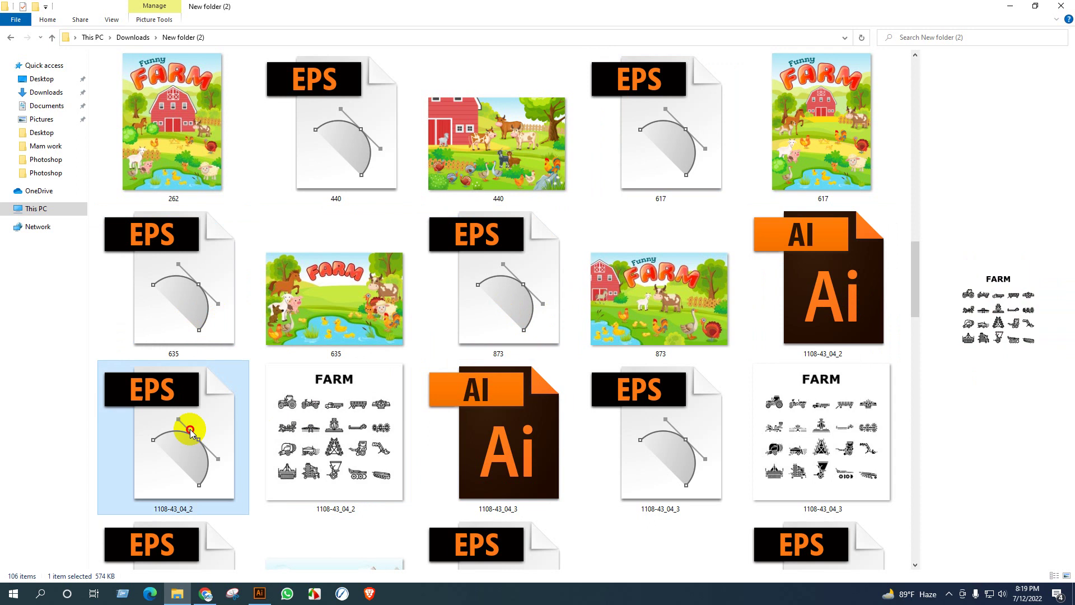
{"action": "double_click", "coordinate": [190, 431]}
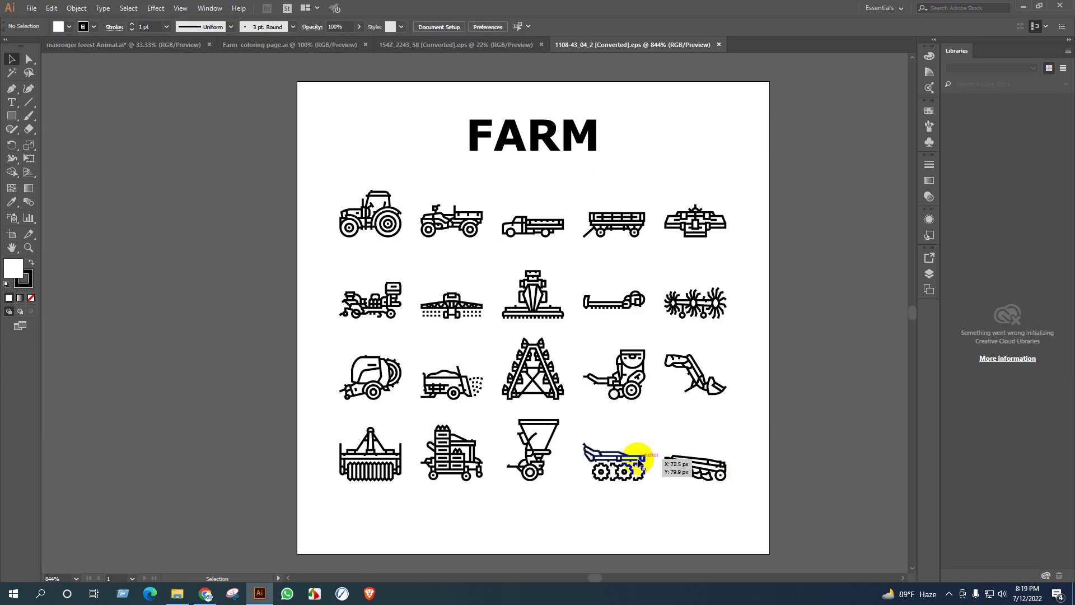
{"action": "left_click", "coordinate": [179, 592]}
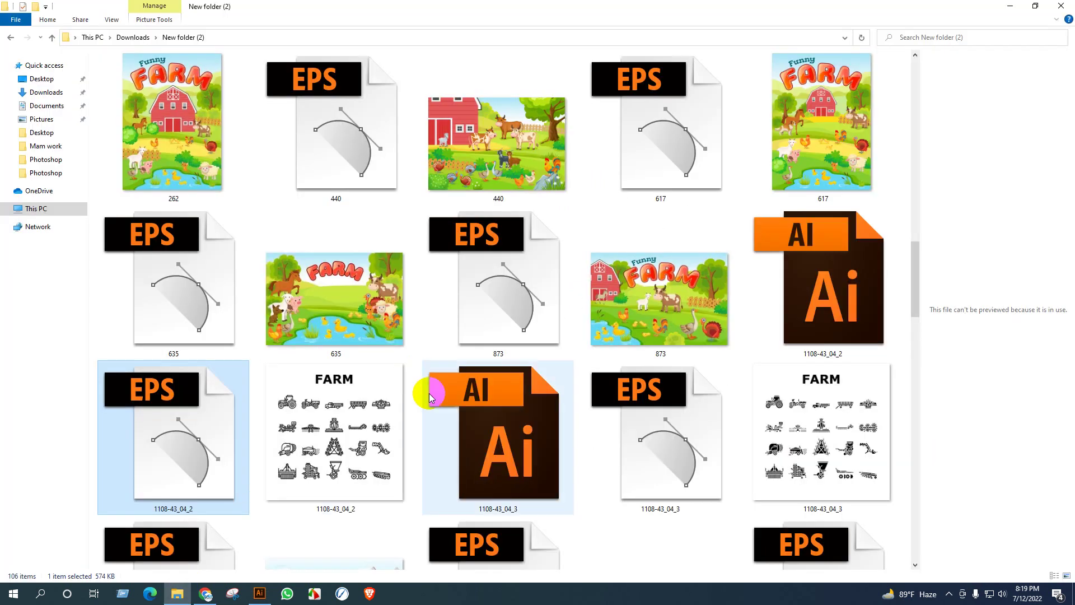
{"action": "left_click", "coordinate": [499, 300]}
{"action": "double_click", "coordinate": [643, 457]}
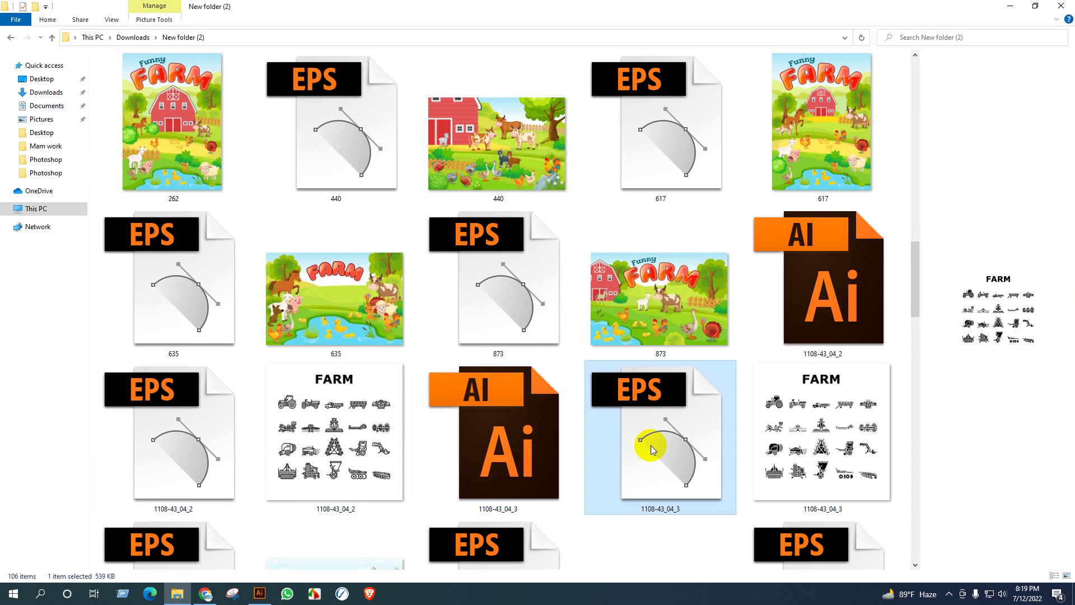
{"action": "left_click", "coordinate": [177, 593]}
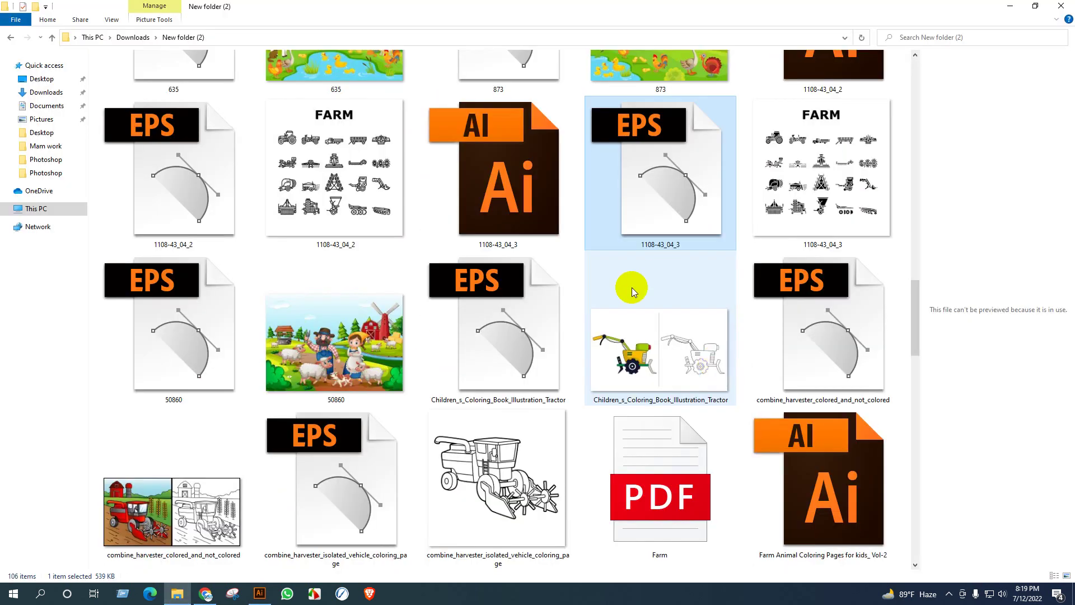
Try twice to open the Children_s_Coloring_Book_Illustration_Tractor EPS in Illustrator, closing its document each time and returning to File Explorer
{"action": "left_click", "coordinate": [521, 325]}
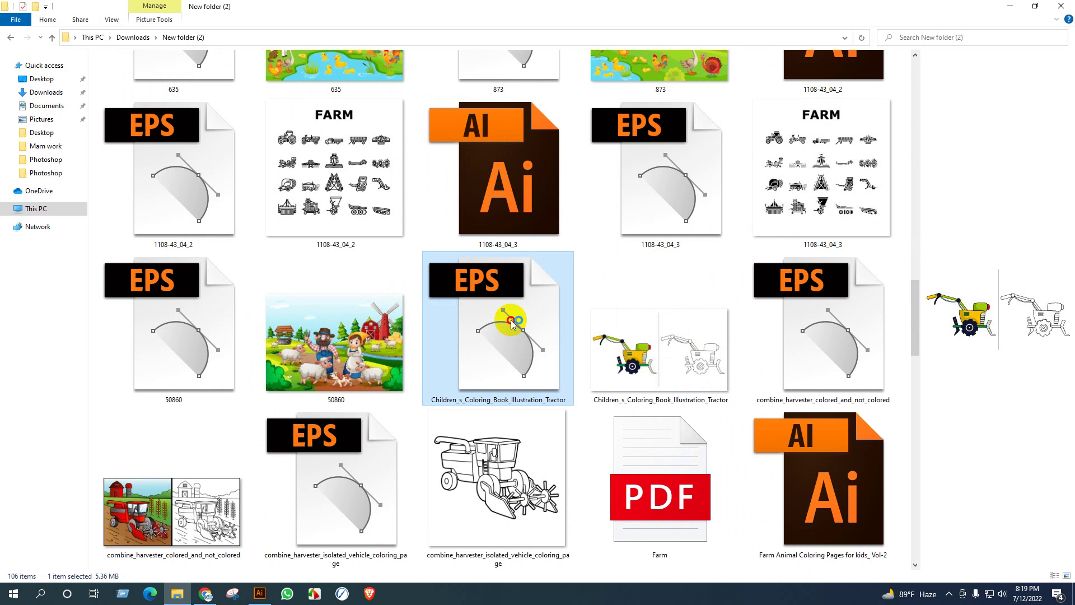
{"action": "double_click", "coordinate": [511, 324]}
{"action": "left_click", "coordinate": [647, 312]}
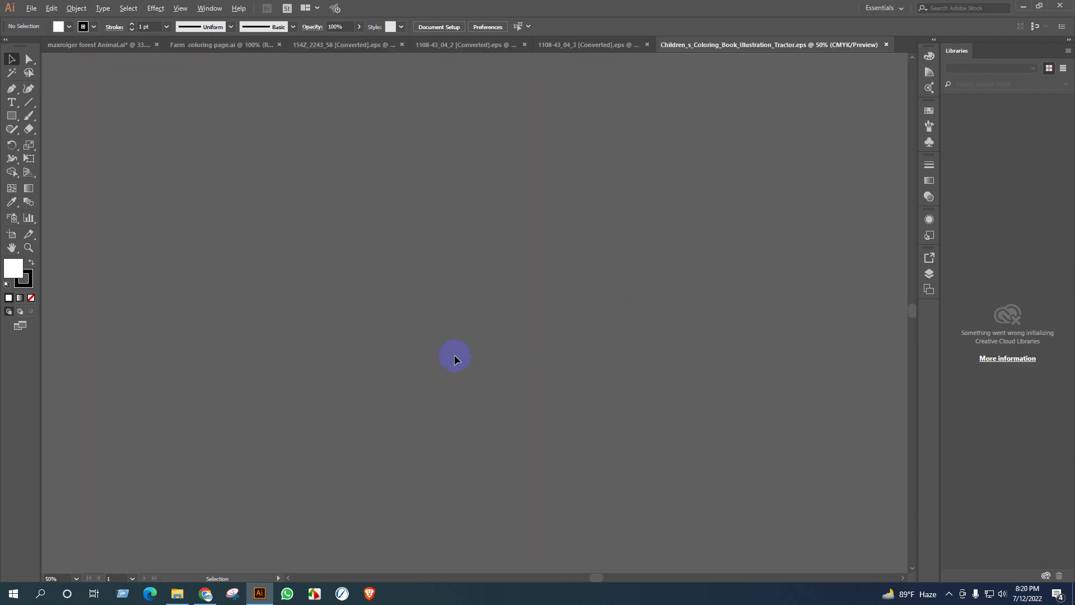
{"action": "left_click", "coordinate": [887, 46]}
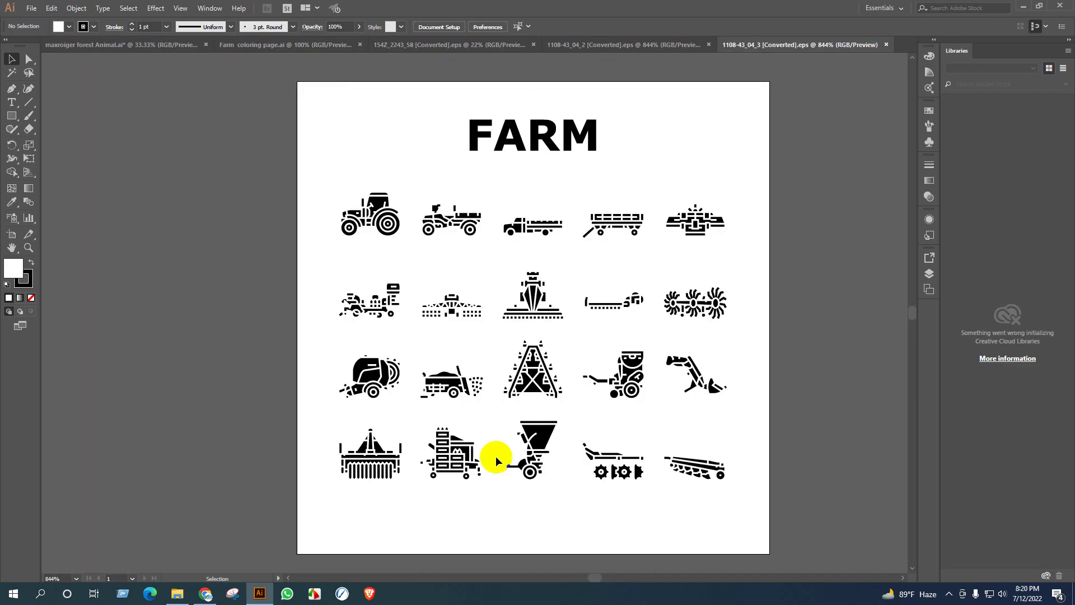
{"action": "left_click", "coordinate": [175, 594]}
{"action": "left_click", "coordinate": [619, 355]}
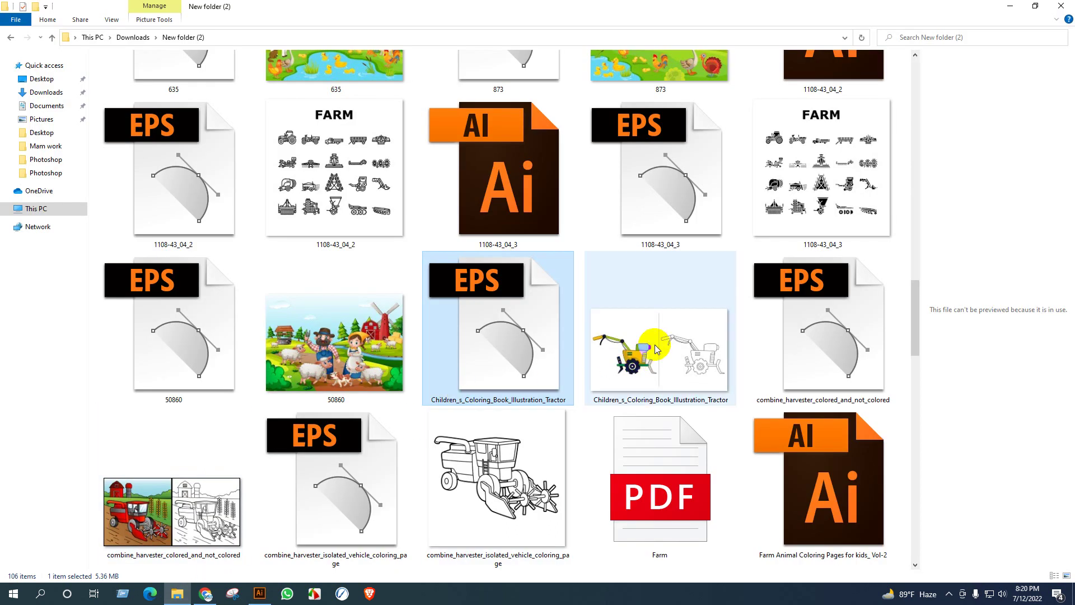
{"action": "left_click", "coordinate": [504, 345]}
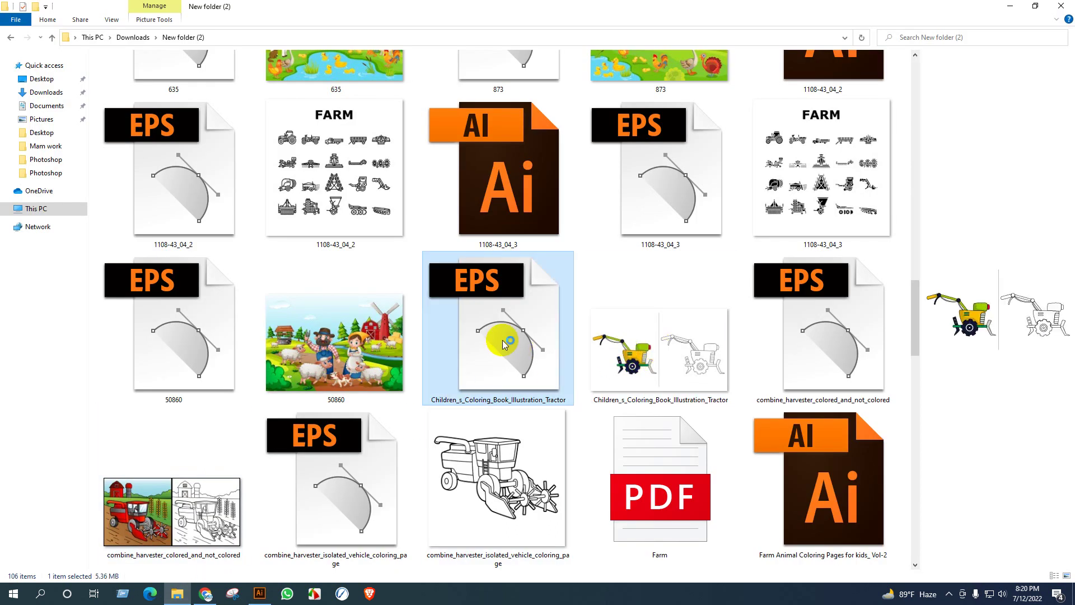
{"action": "double_click", "coordinate": [502, 340]}
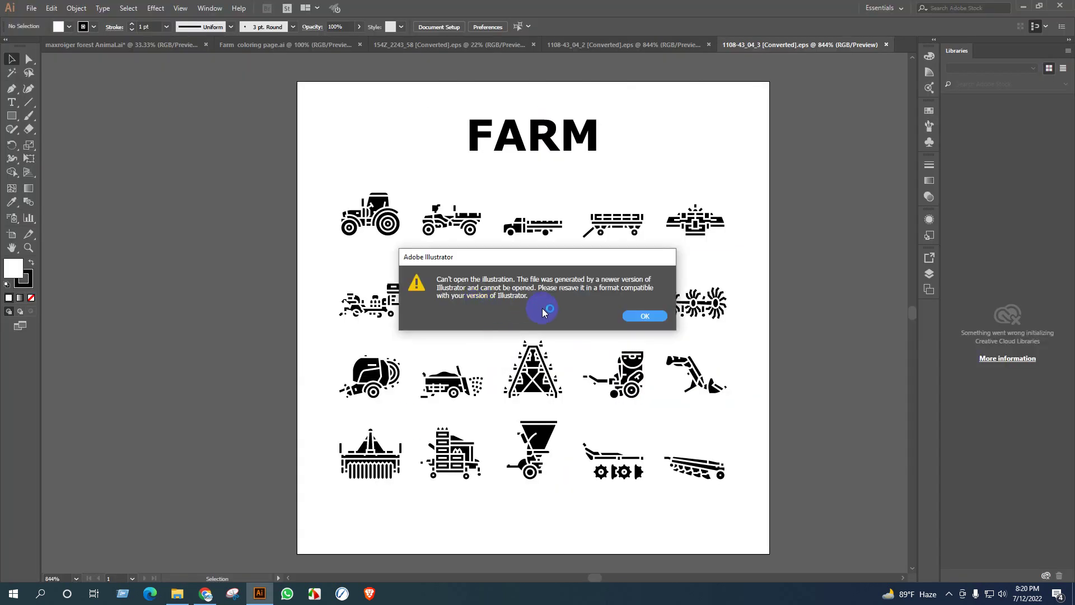
{"action": "left_click", "coordinate": [643, 317]}
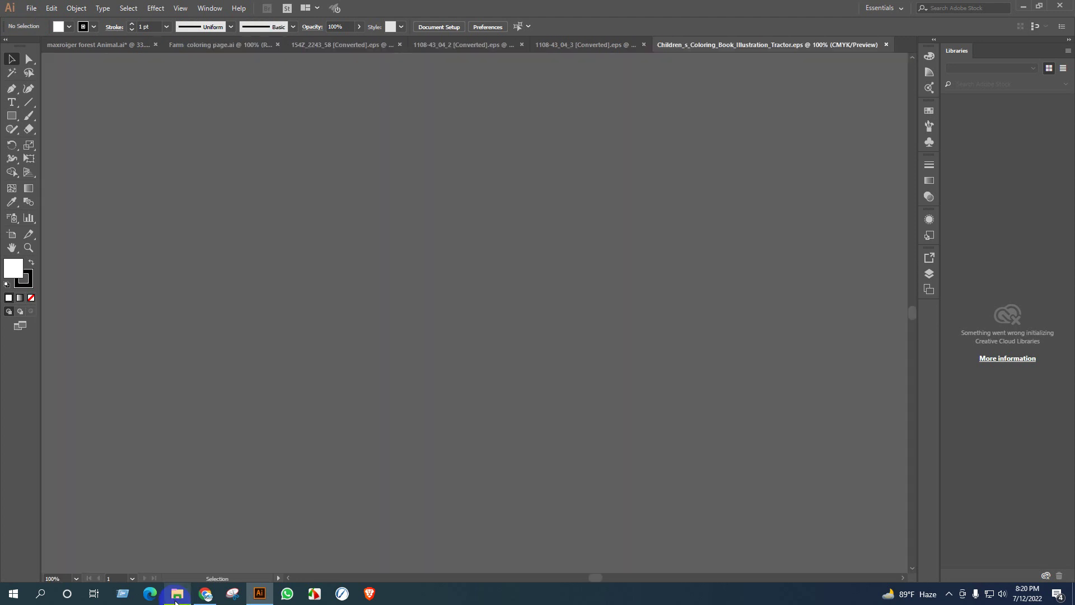
{"action": "left_click", "coordinate": [890, 48]}
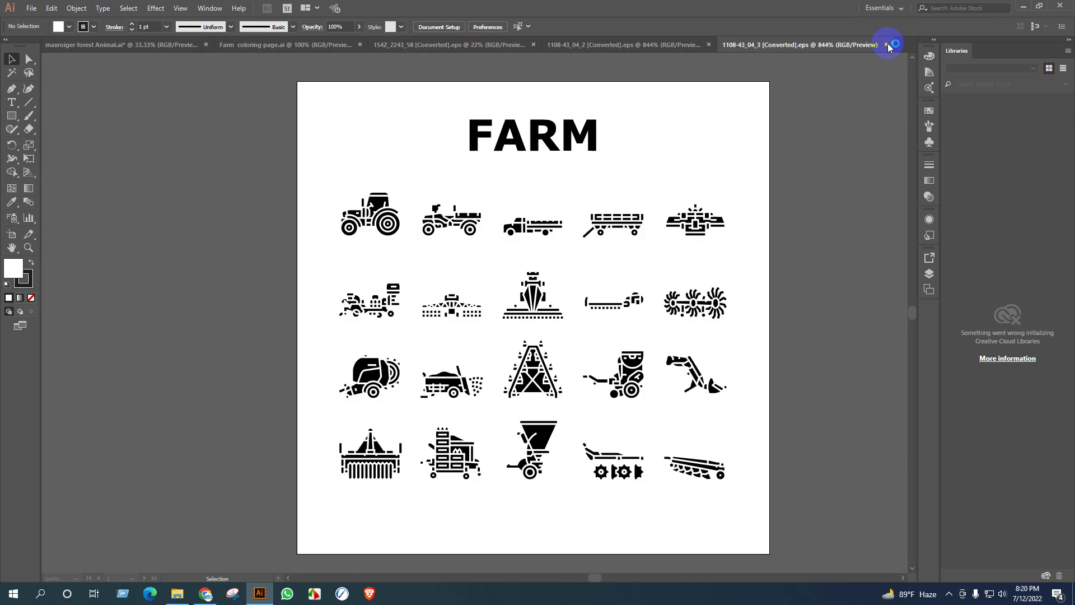
{"action": "left_click", "coordinate": [177, 594]}
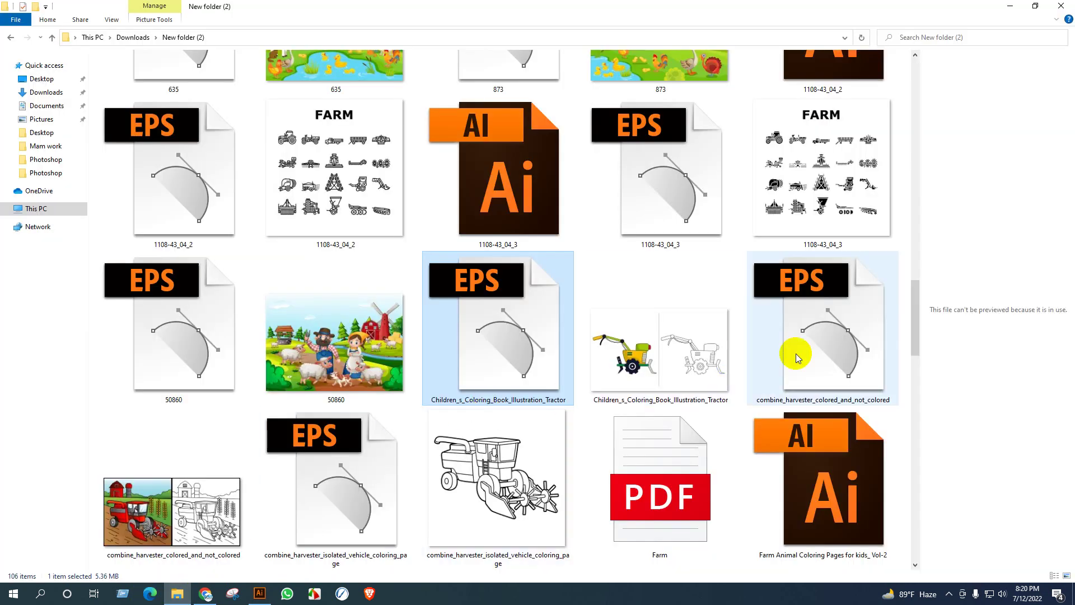
Open the combine_harvester_colored_and_not_colored and combine_harvester_isolated_vehicle_coloring_page EPS files in Illustrator, returning to File Explorer after each
{"action": "left_click", "coordinate": [827, 352]}
{"action": "double_click", "coordinate": [827, 344]}
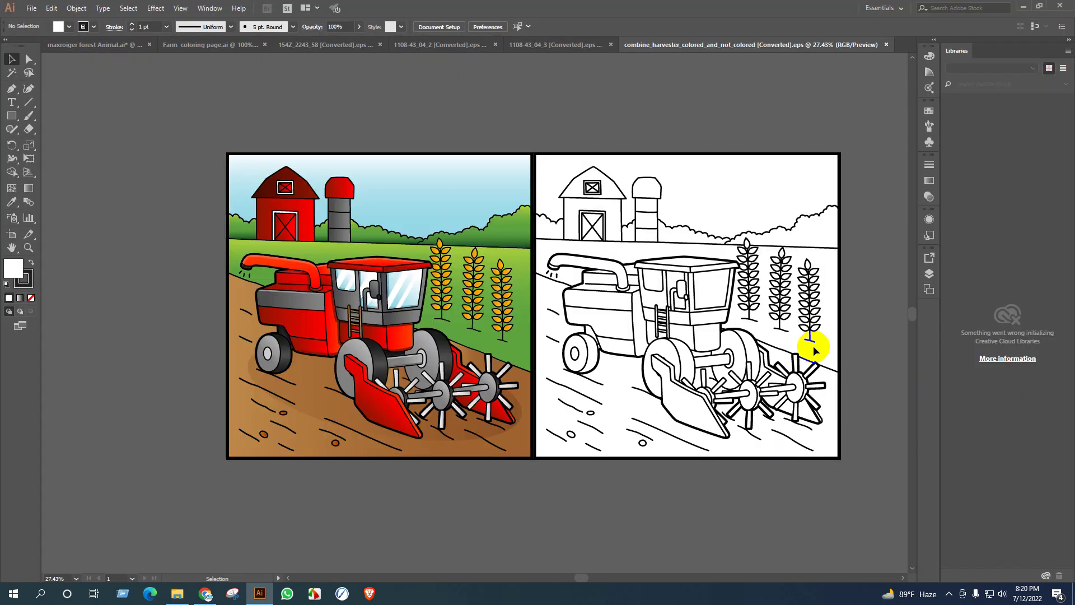
{"action": "left_click", "coordinate": [178, 594]}
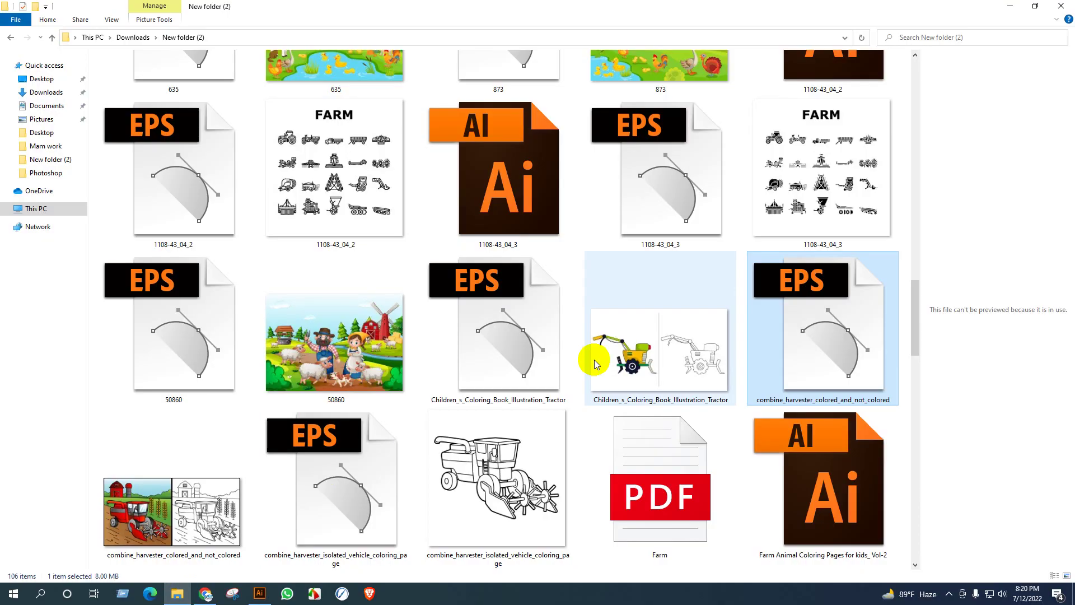
{"action": "left_click", "coordinate": [364, 485]}
{"action": "double_click", "coordinate": [352, 483]}
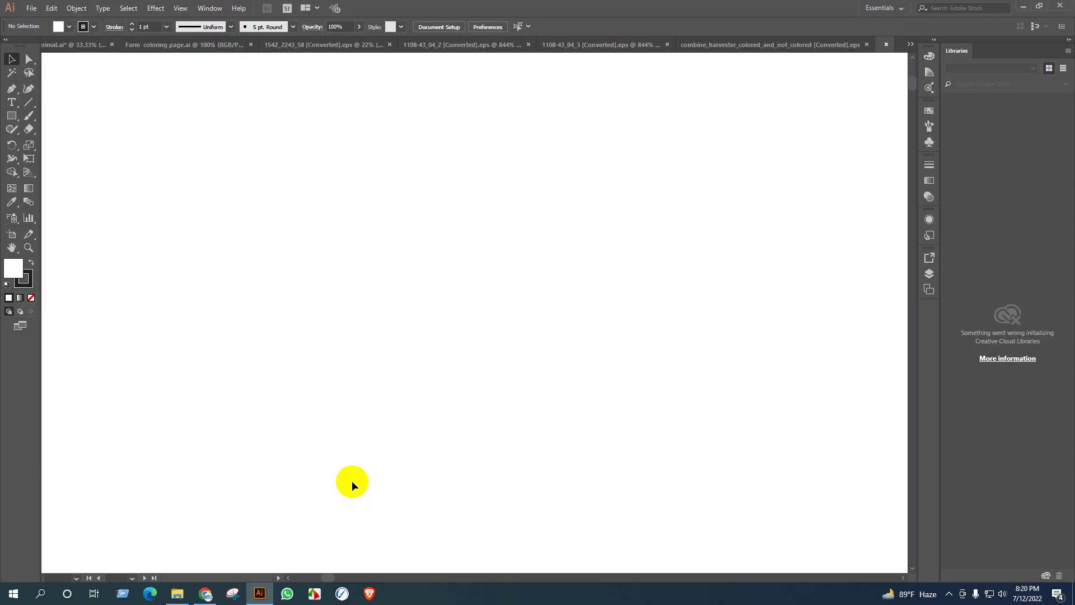
{"action": "left_click", "coordinate": [177, 594]}
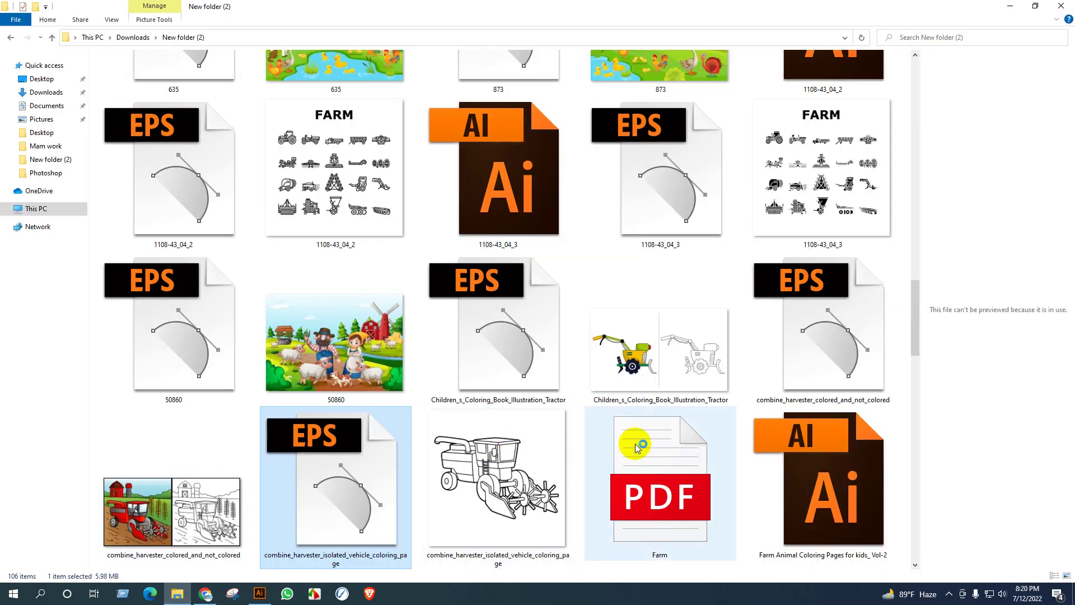
Browse the pages of Farm Animal Coloring Pages for kids_ Vol-2.ai, open page 1 with the hen in Illustrator, and return to File Explorer
{"action": "left_click", "coordinate": [820, 476]}
{"action": "scroll", "coordinate": [773, 429], "scroll_direction": "down", "scroll_amount": 3}
{"action": "double_click", "coordinate": [838, 194]}
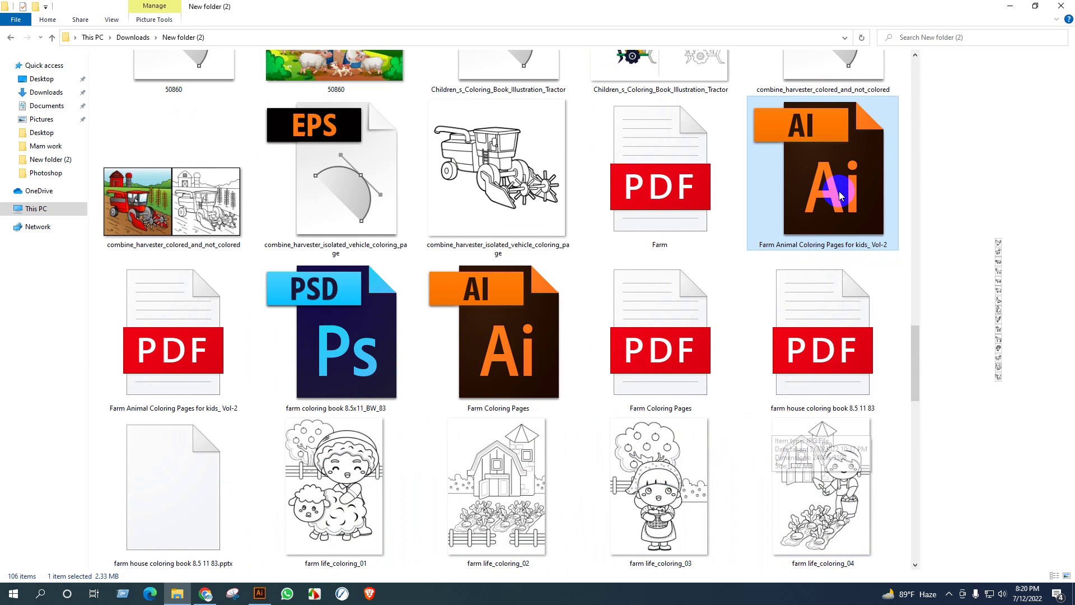
{"action": "left_click", "coordinate": [595, 316]}
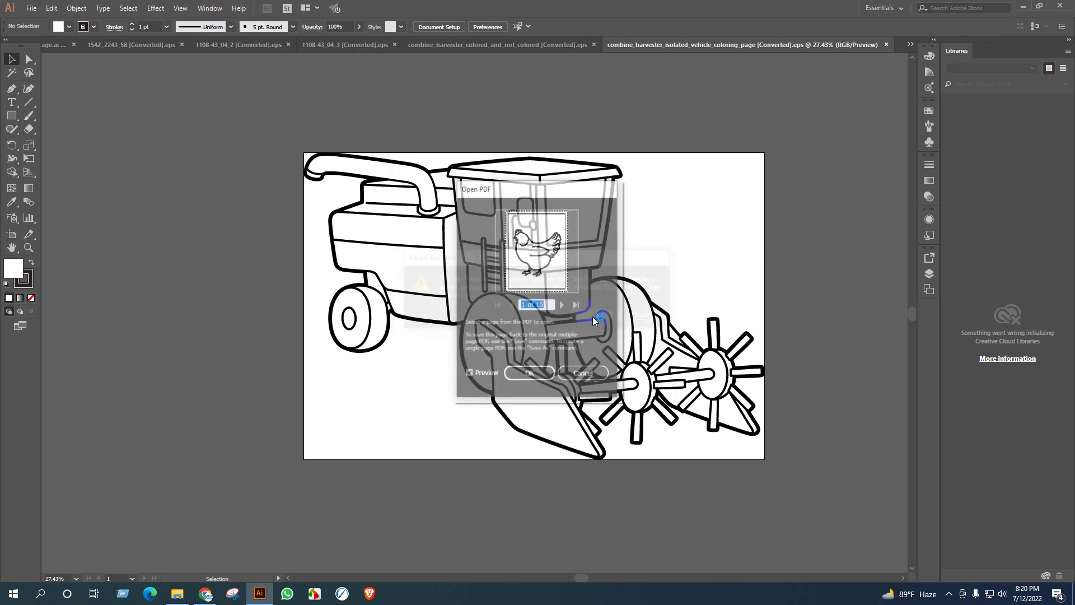
{"action": "left_click", "coordinate": [564, 305]}
{"action": "left_click", "coordinate": [563, 306]}
{"action": "left_click", "coordinate": [563, 305]}
{"action": "left_click", "coordinate": [563, 305]}
{"action": "left_click", "coordinate": [563, 305]}
{"action": "left_click", "coordinate": [564, 306]}
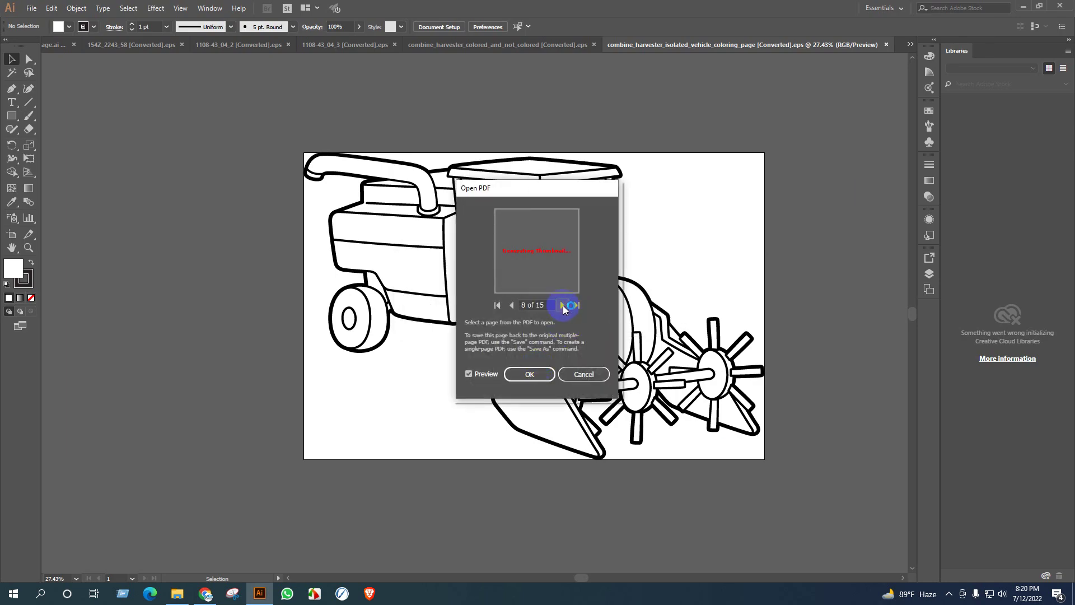
{"action": "left_click", "coordinate": [563, 305]}
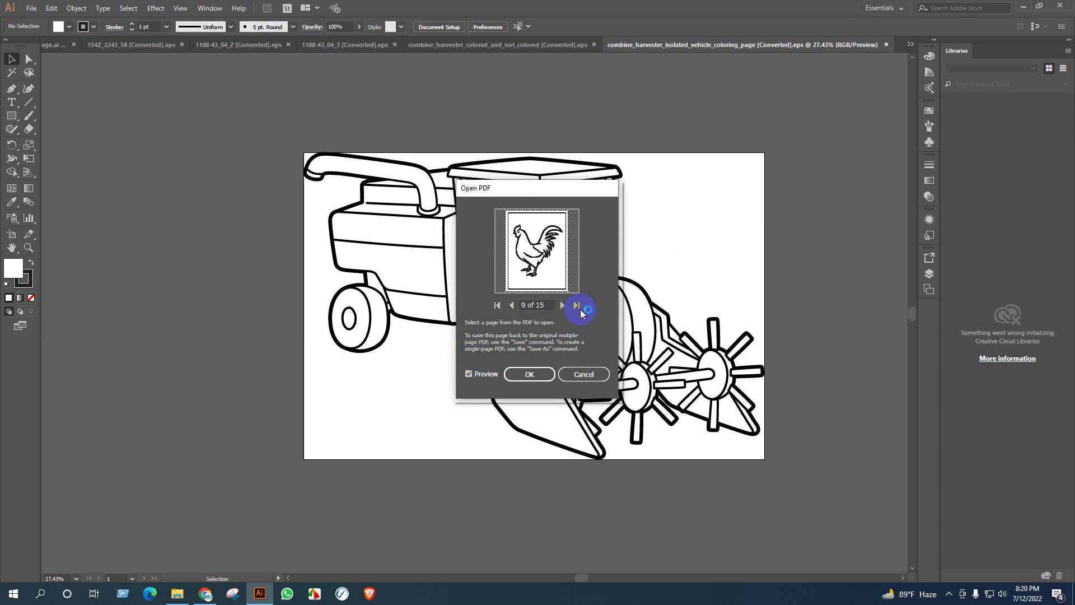
{"action": "left_click", "coordinate": [511, 305]}
{"action": "left_click", "coordinate": [511, 305]}
{"action": "left_click", "coordinate": [511, 306]}
{"action": "left_click", "coordinate": [511, 305]}
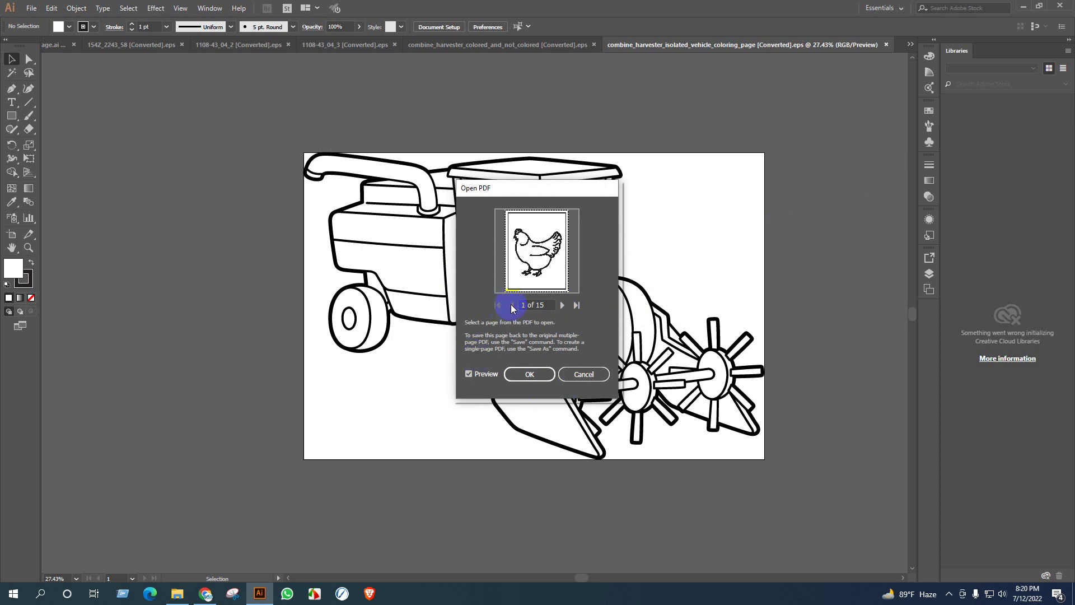
{"action": "left_click", "coordinate": [529, 374]}
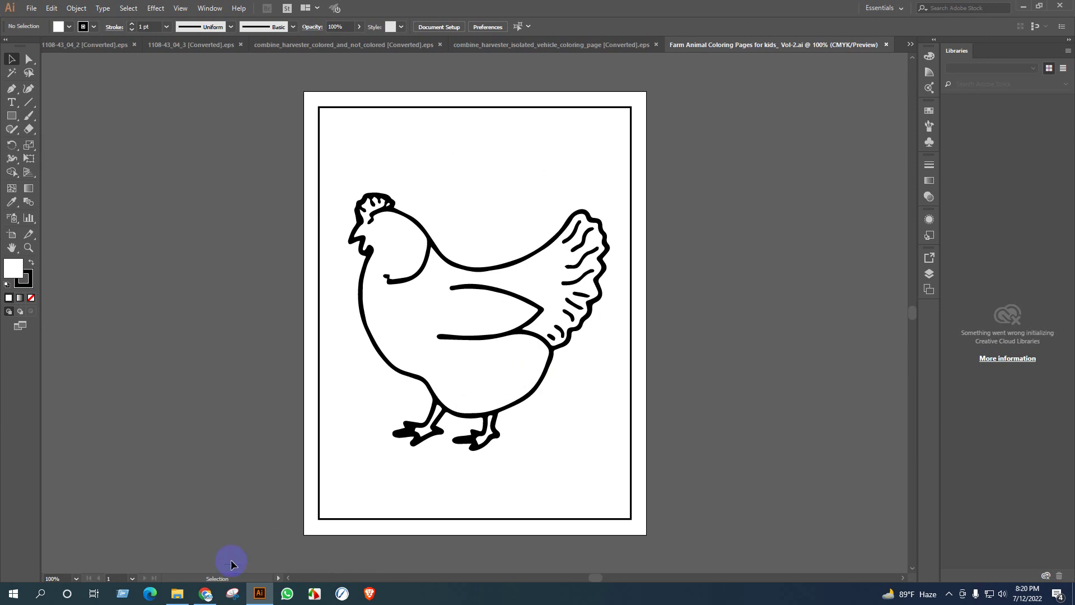
{"action": "left_click", "coordinate": [176, 593]}
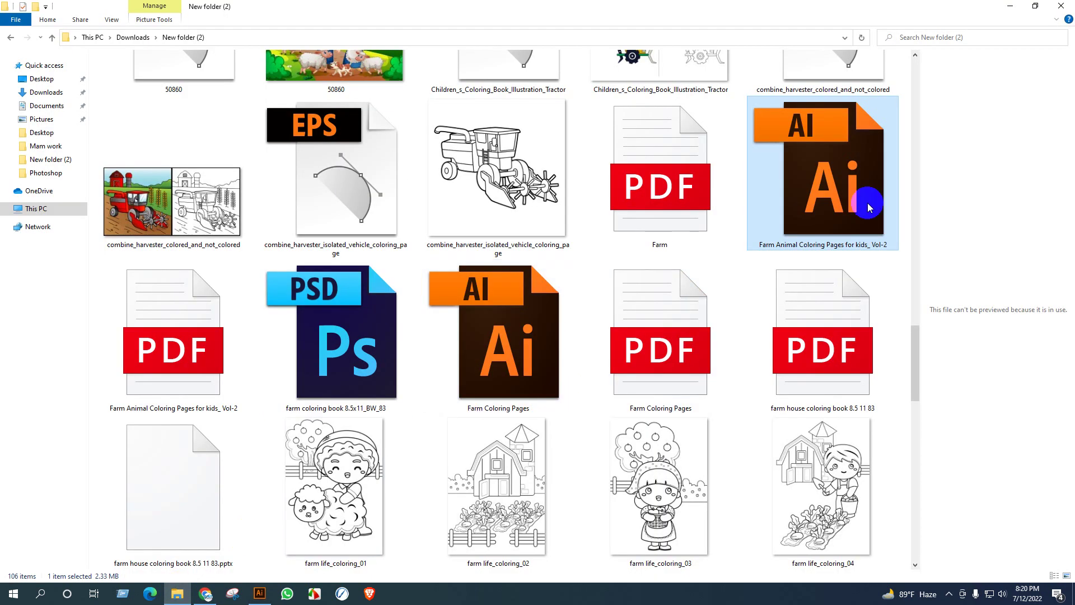
Open Farm Coloring Pages.ai in Illustrator, look over its artboards, and return to File Explorer
{"action": "left_click", "coordinate": [499, 341]}
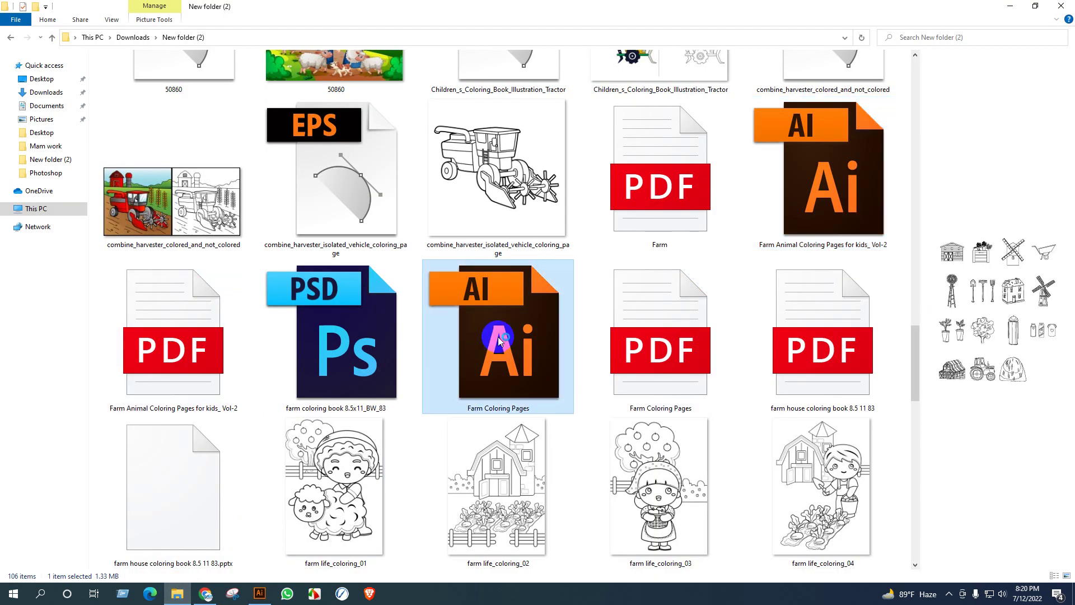
{"action": "double_click", "coordinate": [498, 339]}
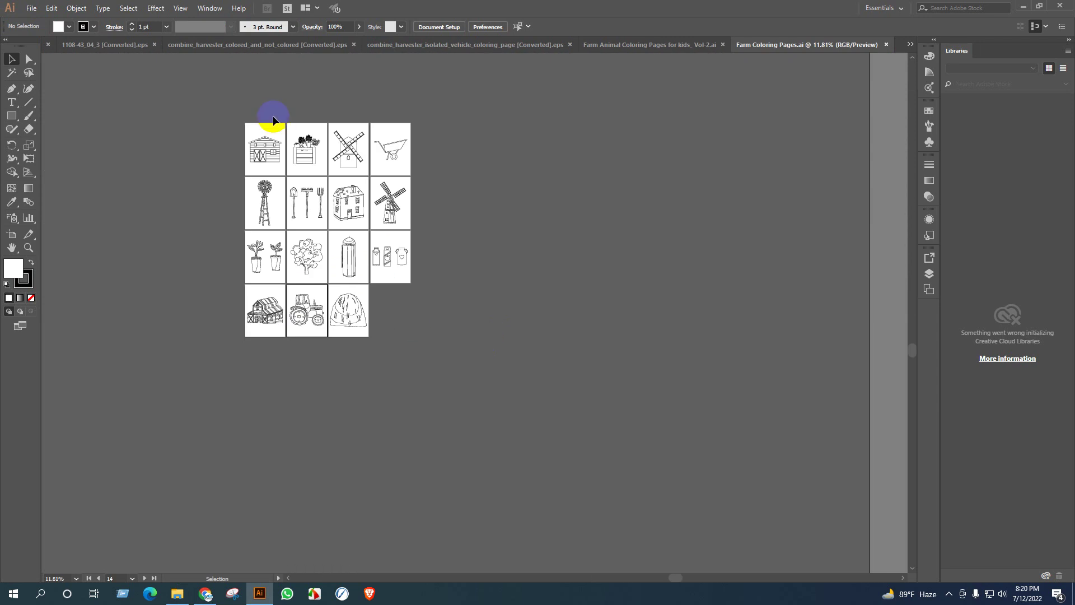
{"action": "scroll", "coordinate": [274, 120], "scroll_direction": "up", "scroll_amount": 3}
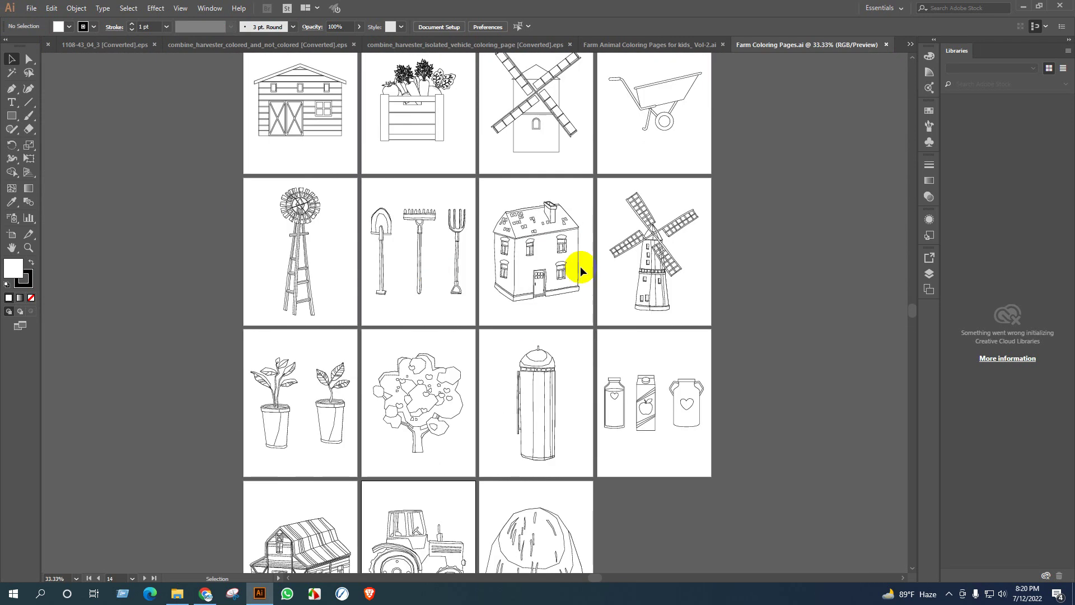
{"action": "scroll", "coordinate": [616, 328], "scroll_direction": "down", "scroll_amount": 1}
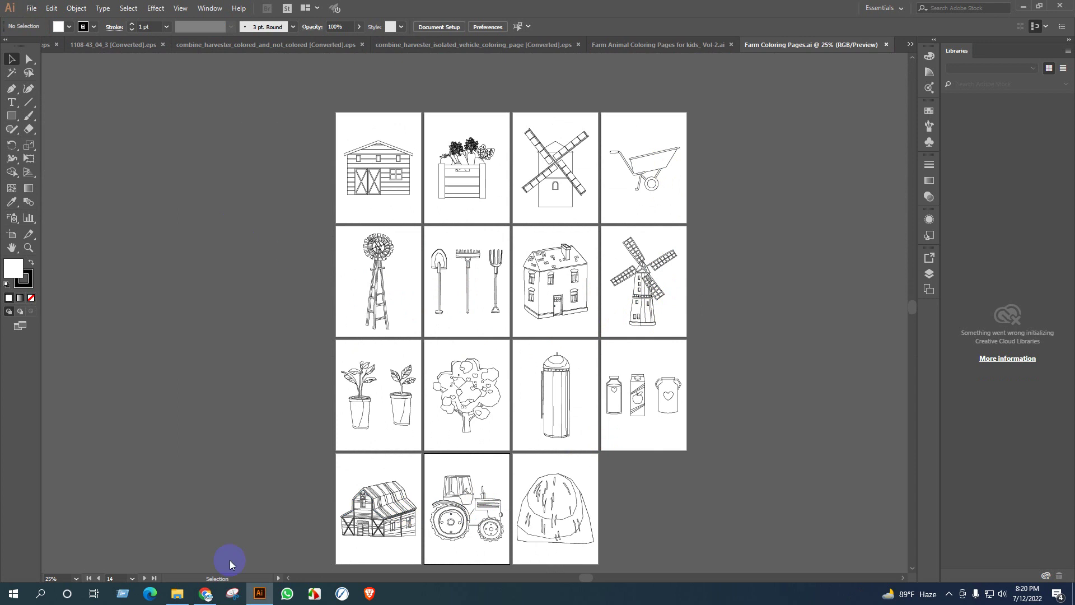
{"action": "left_click", "coordinate": [177, 593]}
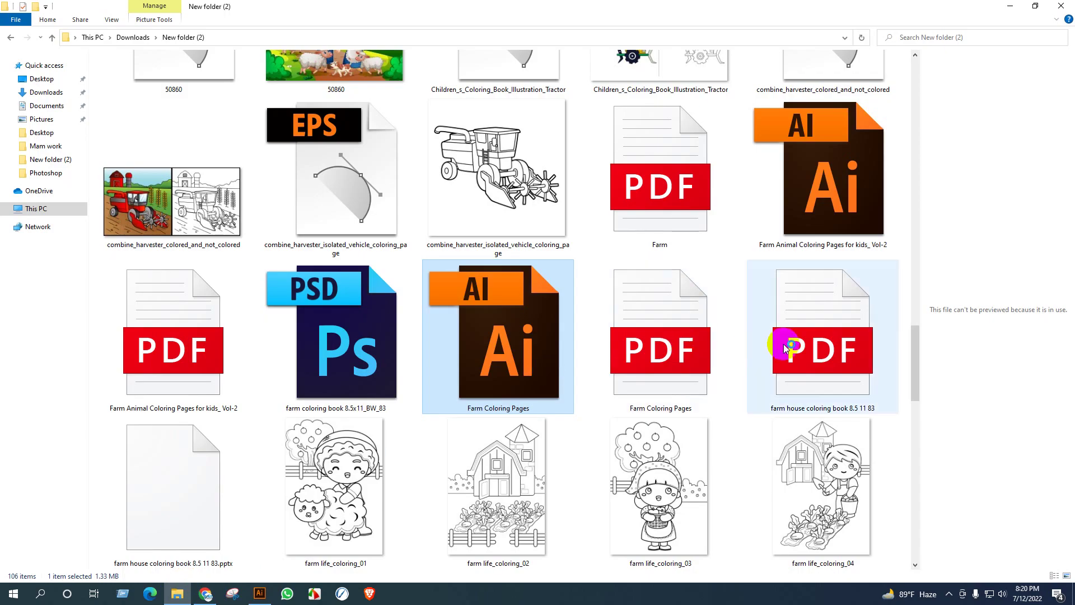
Browse the farm life_coloring images in the folder and open the farm_animal_kids_30_tractor EPS in Illustrator
{"action": "scroll", "coordinate": [558, 369], "scroll_direction": "down", "scroll_amount": 3}
{"action": "left_click", "coordinate": [344, 138]}
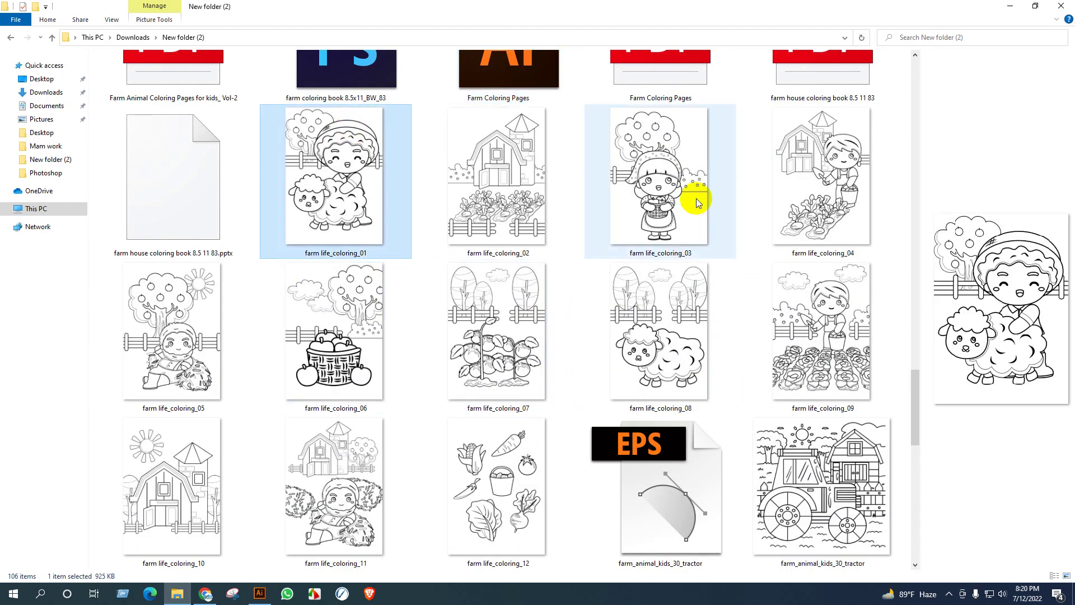
{"action": "left_click", "coordinate": [662, 345]}
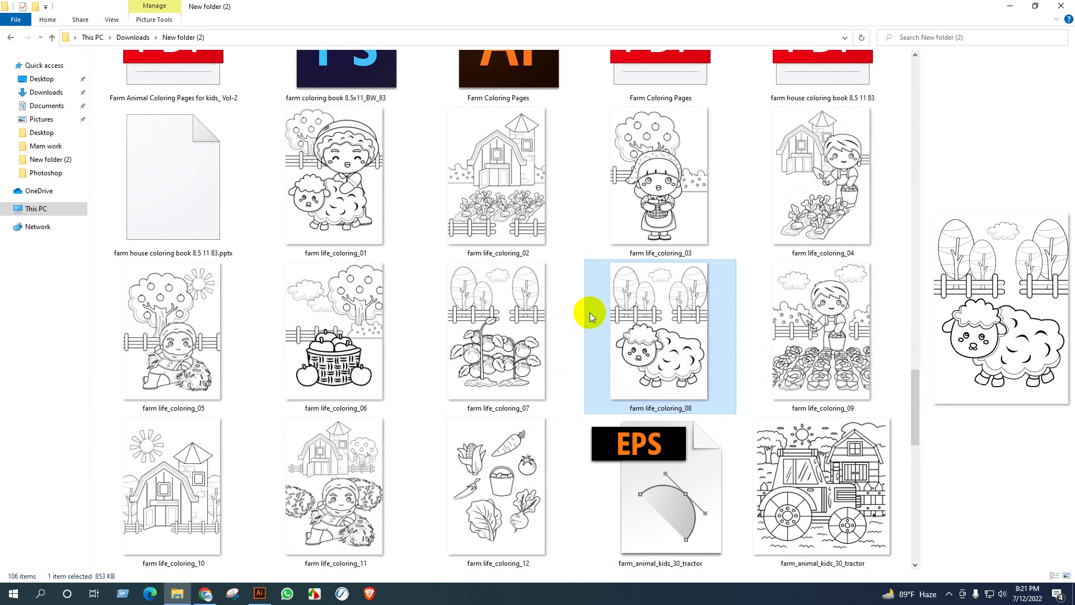
{"action": "scroll", "coordinate": [384, 305], "scroll_direction": "down", "scroll_amount": 3}
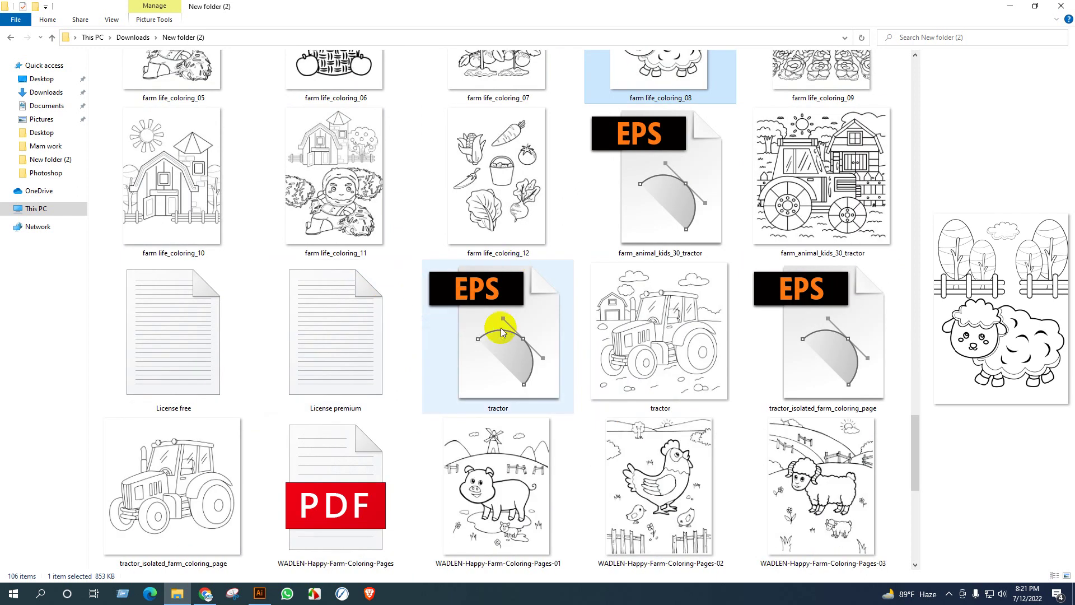
{"action": "scroll", "coordinate": [675, 229], "scroll_direction": "up", "scroll_amount": 3}
{"action": "left_click", "coordinate": [672, 468]}
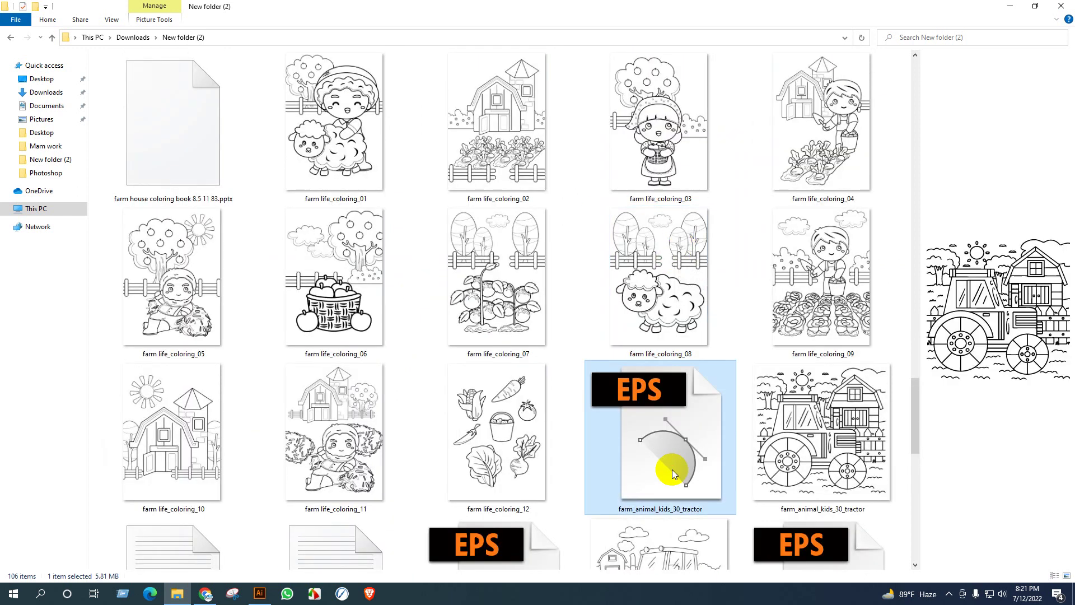
{"action": "double_click", "coordinate": [670, 419]}
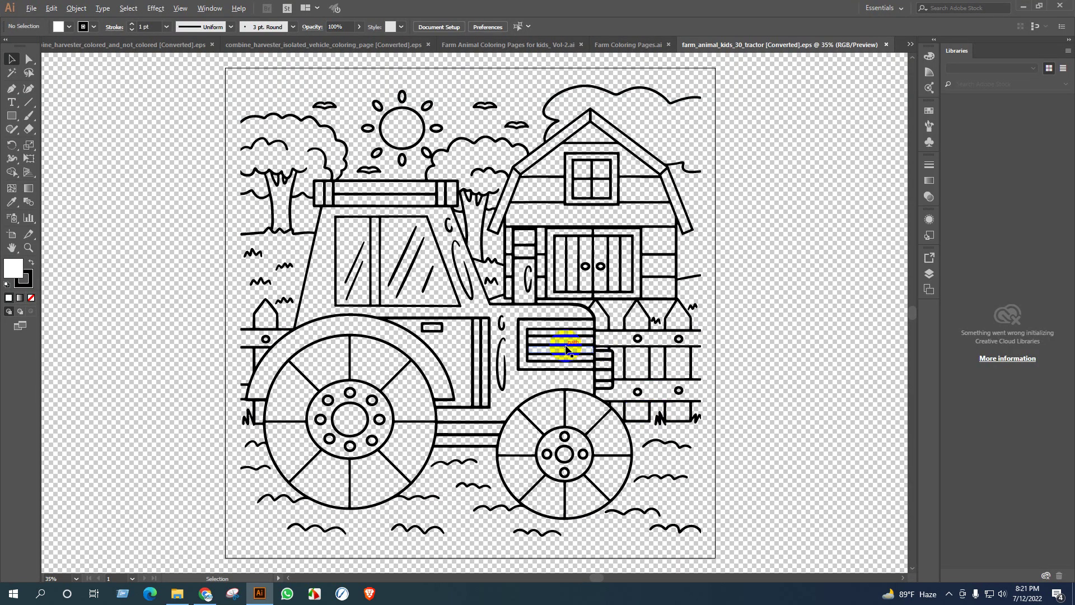
Copy the tractor-and-barn artwork into the combine_harvester_colored_and_not_colored document beside its artboard, and close farm_animal_kids_30_tractor without saving
{"action": "scroll", "coordinate": [566, 345], "scroll_direction": "down", "scroll_amount": 5}
{"action": "left_click_drag", "start_coordinate": [401, 300], "coordinate": [116, 50]}
{"action": "key", "text": "ctrl+minus"}
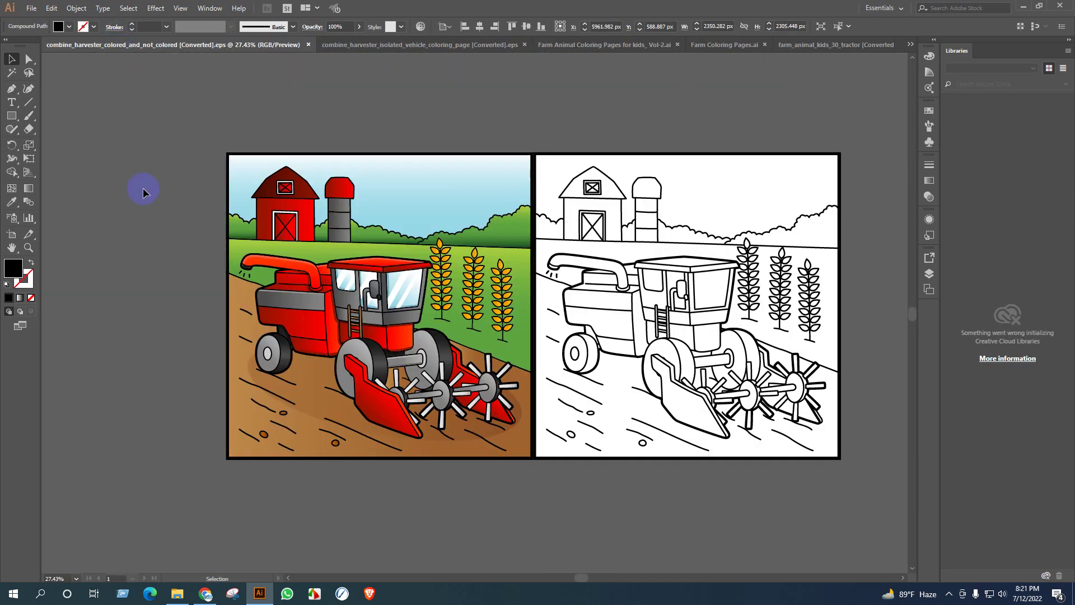
{"action": "left_click_drag", "start_coordinate": [143, 192], "coordinate": [833, 45]}
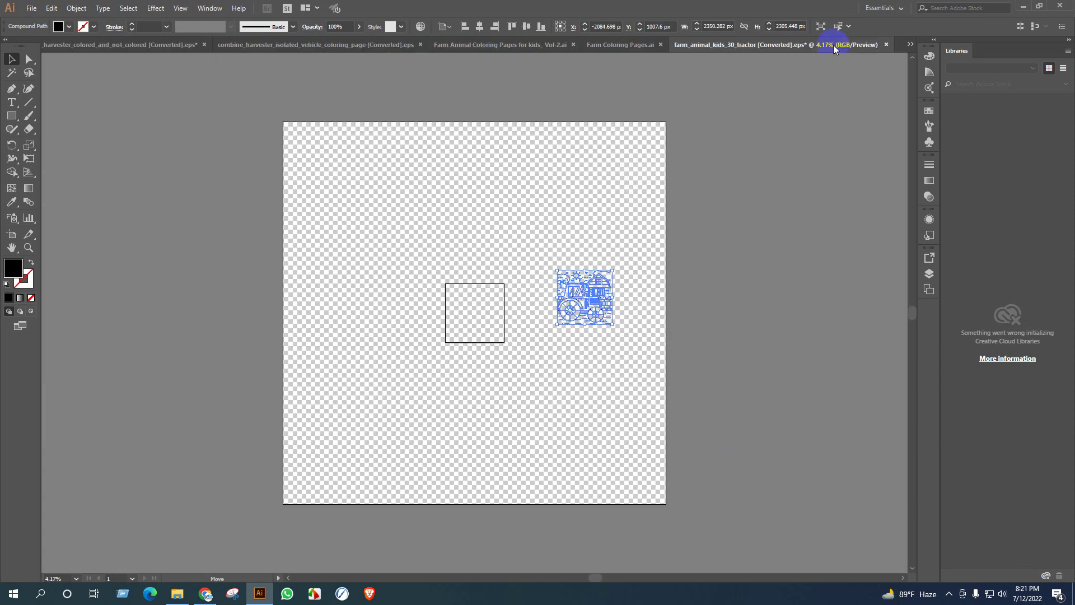
{"action": "left_click", "coordinate": [886, 44]}
{"action": "left_click", "coordinate": [603, 313]}
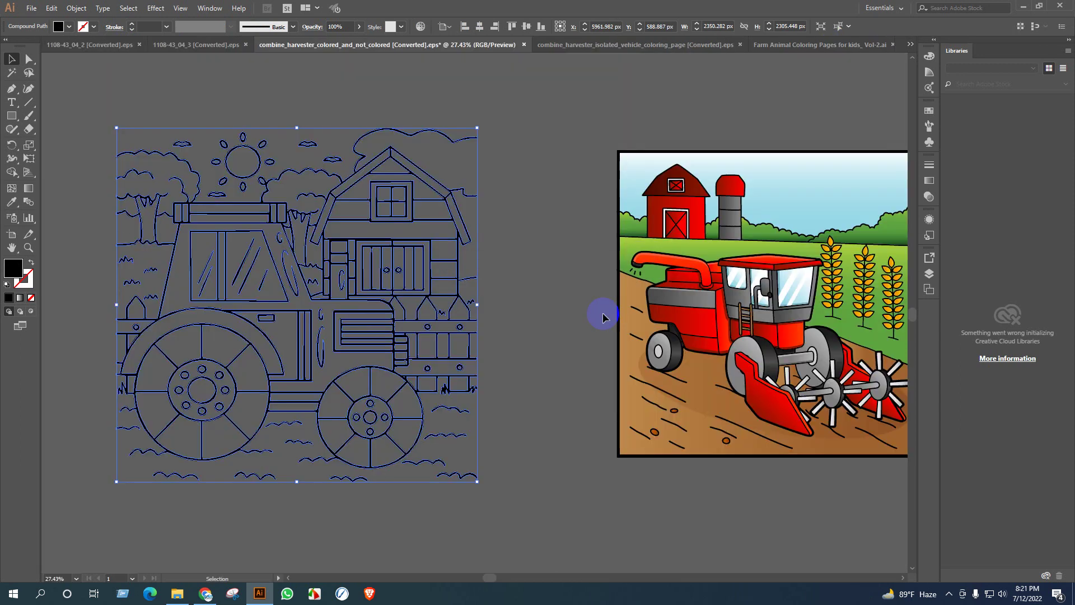
Return to File Explorer and open the tractor EPS in Illustrator, fitting its whole artboard in view
{"action": "left_click", "coordinate": [175, 595]}
{"action": "scroll", "coordinate": [525, 355], "scroll_direction": "down", "scroll_amount": 3}
{"action": "left_click", "coordinate": [495, 348]}
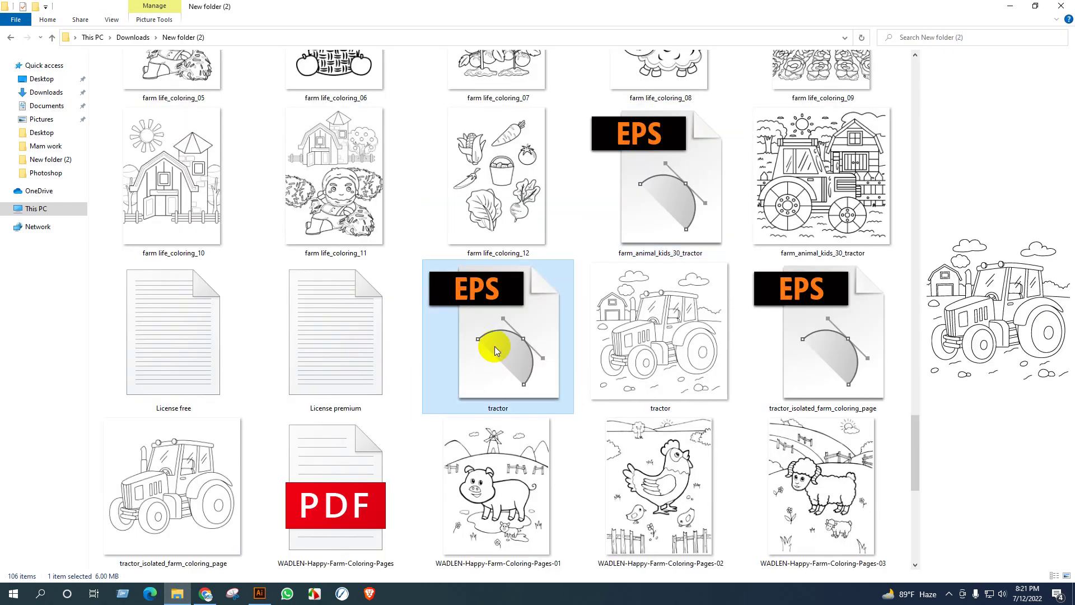
{"action": "double_click", "coordinate": [494, 346]}
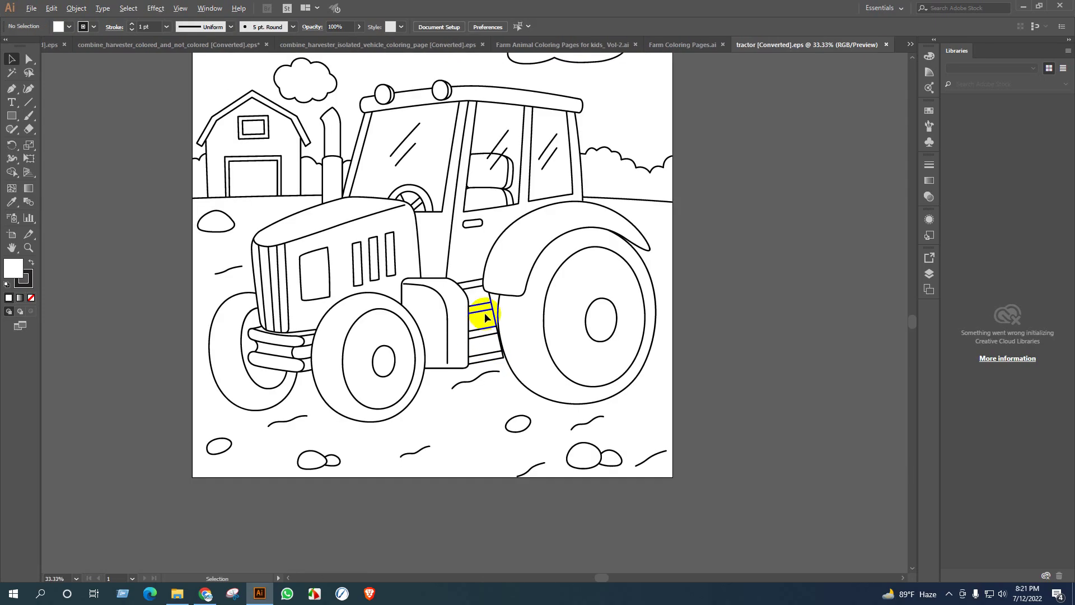
{"action": "scroll", "coordinate": [603, 389], "scroll_direction": "up", "scroll_amount": 1}
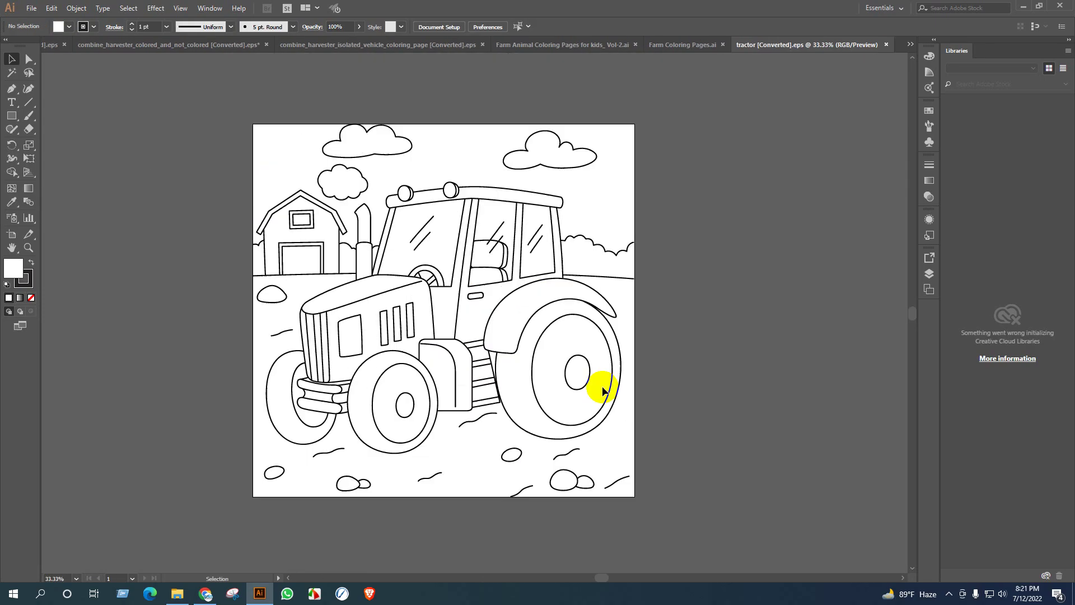
In File Explorer, compare the previews of the tractor, tractor_isolated_farm_coloring_page, xpfd_1uoq_210407 and yh6q_n98i_210407 EPS files, and return to Illustrator
{"action": "left_click", "coordinate": [185, 594]}
{"action": "left_click", "coordinate": [845, 354]}
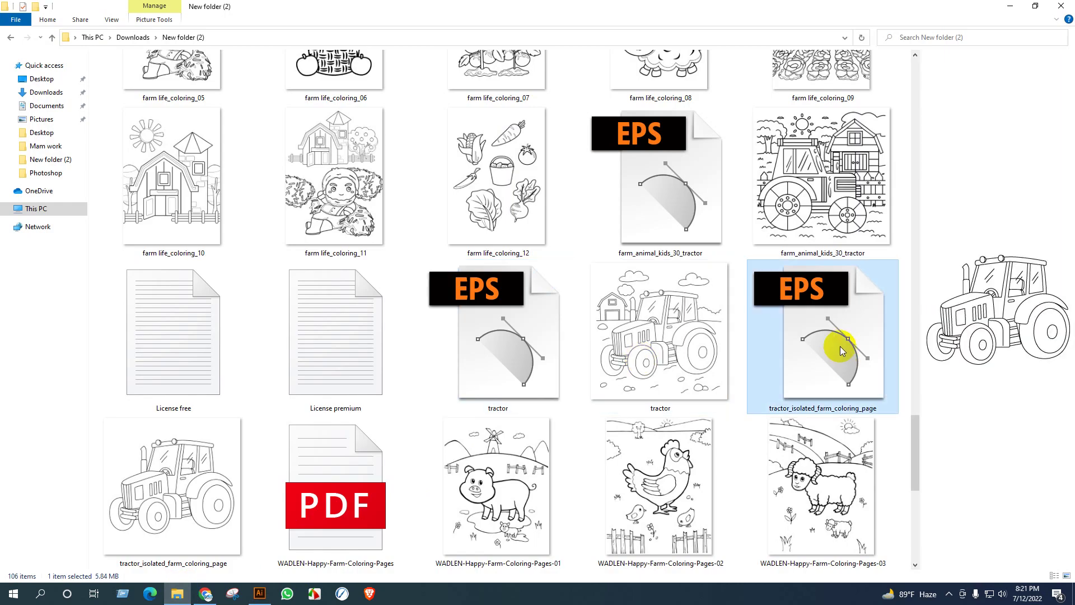
{"action": "left_click", "coordinate": [503, 352]}
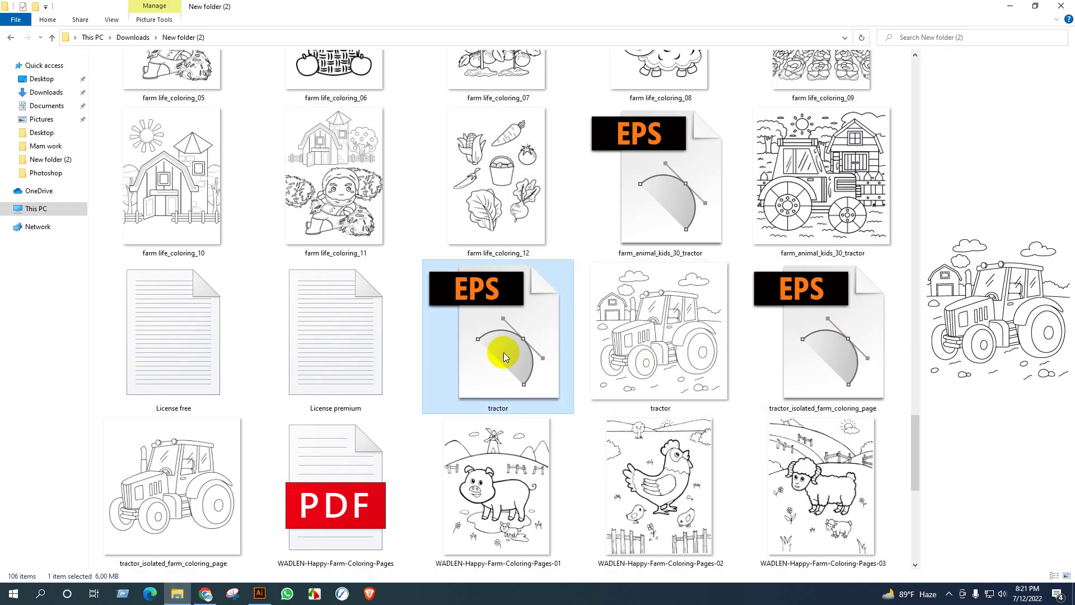
{"action": "left_click", "coordinate": [811, 344]}
{"action": "scroll", "coordinate": [805, 343], "scroll_direction": "down", "scroll_amount": 5}
{"action": "scroll", "coordinate": [748, 358], "scroll_direction": "up", "scroll_amount": 10}
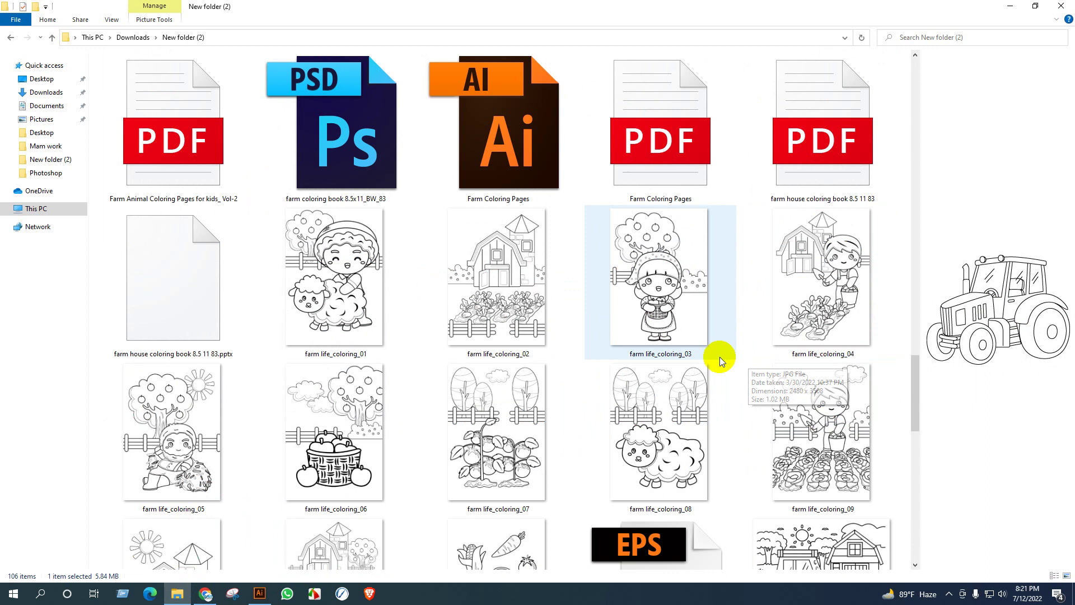
{"action": "scroll", "coordinate": [720, 357], "scroll_direction": "down", "scroll_amount": 10}
{"action": "left_click", "coordinate": [823, 397]}
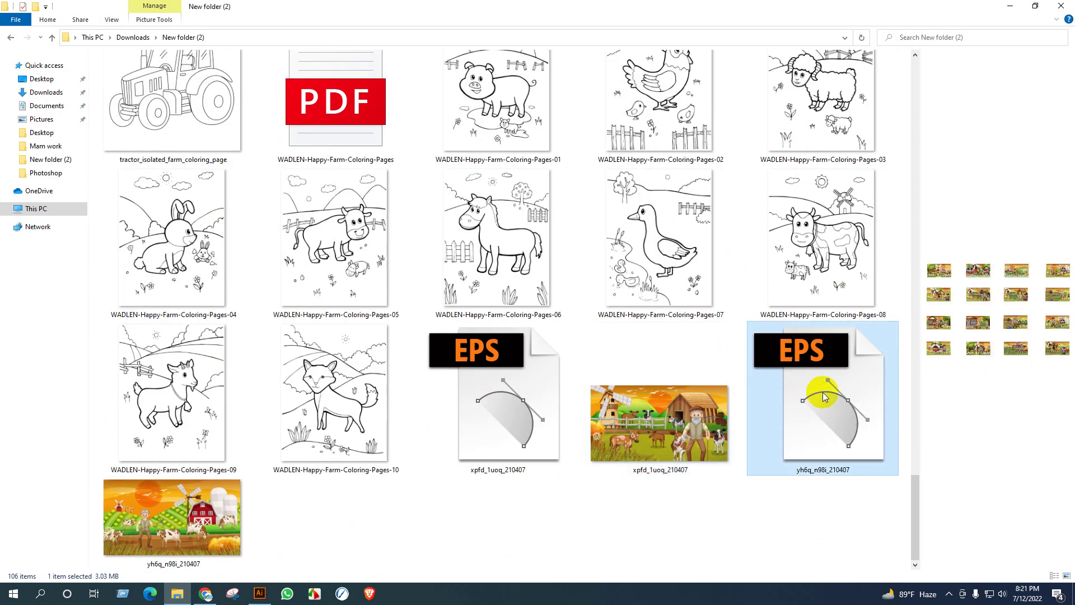
{"action": "left_click", "coordinate": [542, 384]}
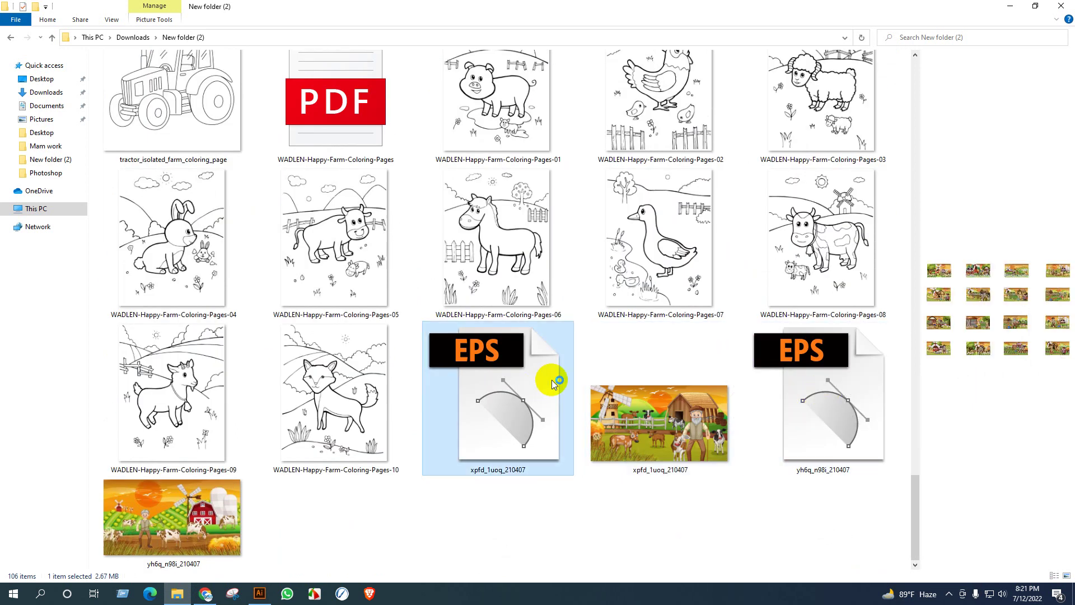
{"action": "scroll", "coordinate": [552, 384], "scroll_direction": "up", "scroll_amount": 3}
{"action": "left_click", "coordinate": [539, 144]}
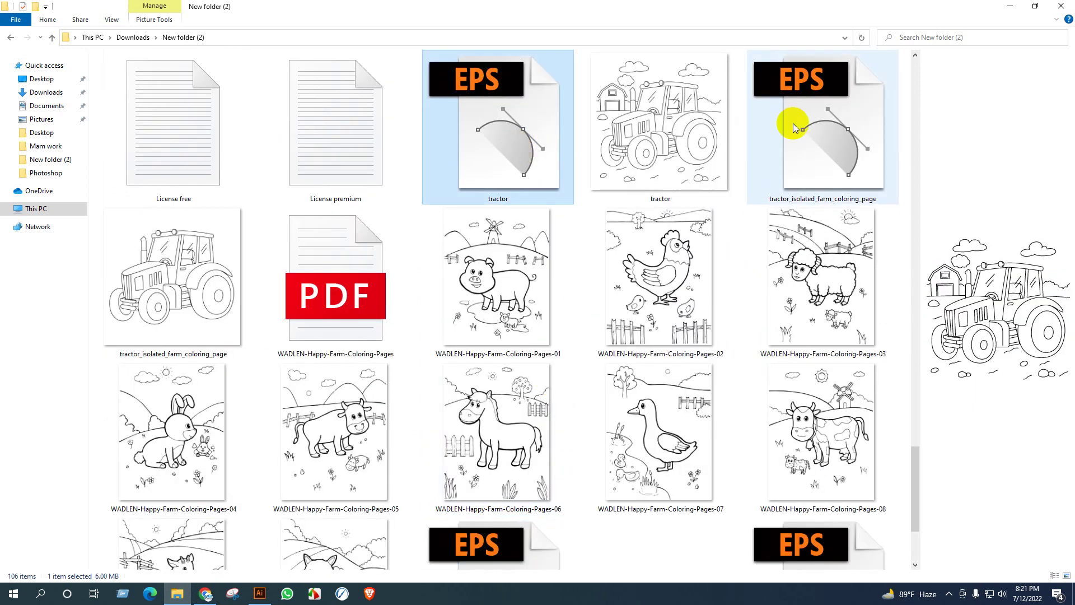
{"action": "left_click", "coordinate": [826, 122]}
{"action": "left_click", "coordinate": [1011, 7]}
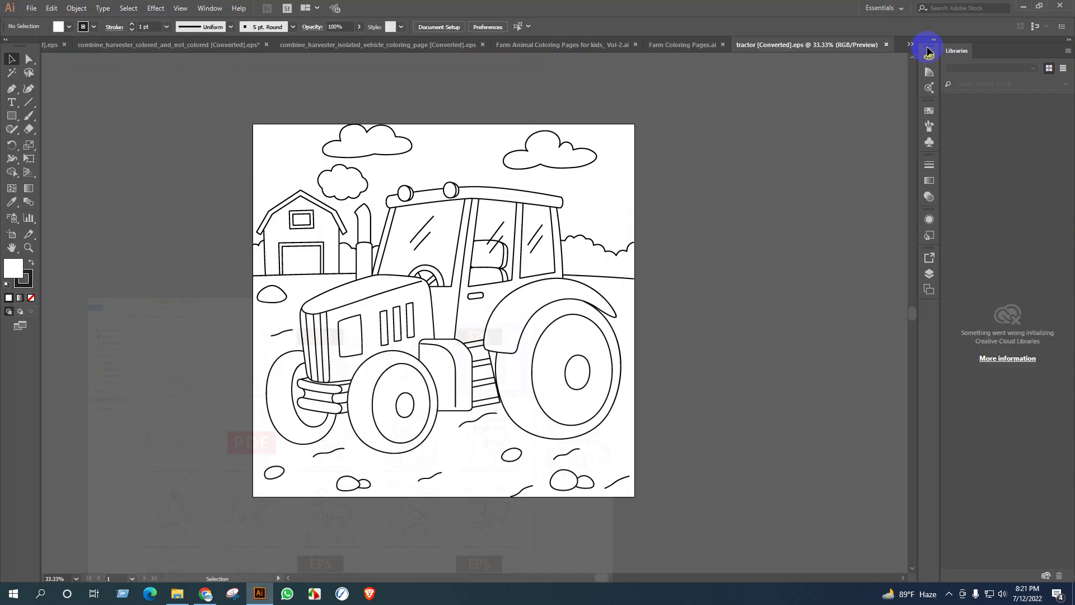
Copy all the tractor artwork with its barn and clouds into the 1108-43_04_3 document, and close the tractor document
{"action": "scroll", "coordinate": [679, 347], "scroll_direction": "down", "scroll_amount": 1}
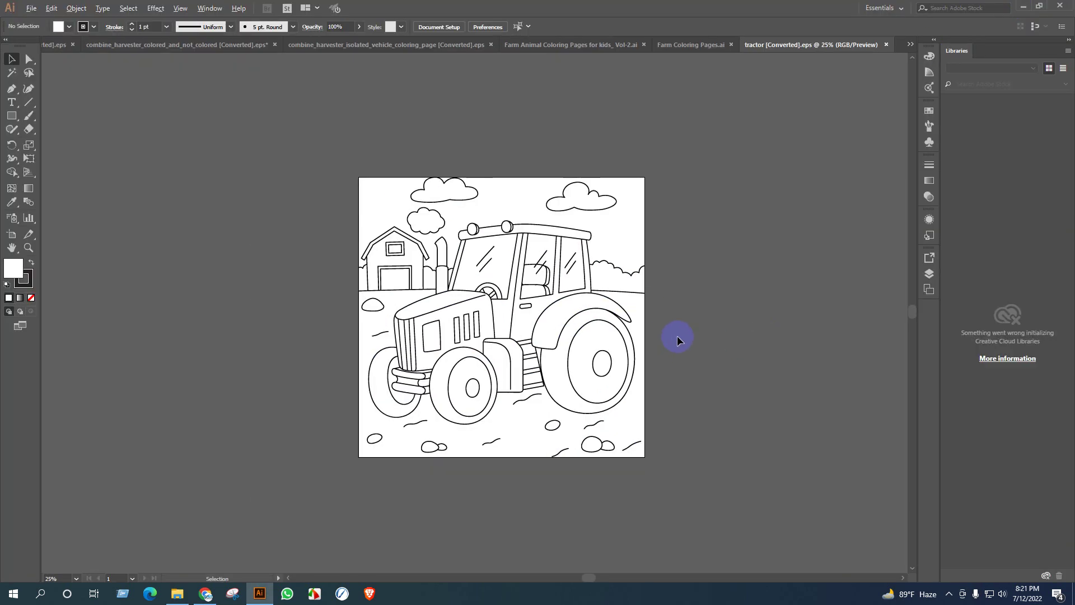
{"action": "left_click_drag", "start_coordinate": [710, 538], "coordinate": [723, 523]}
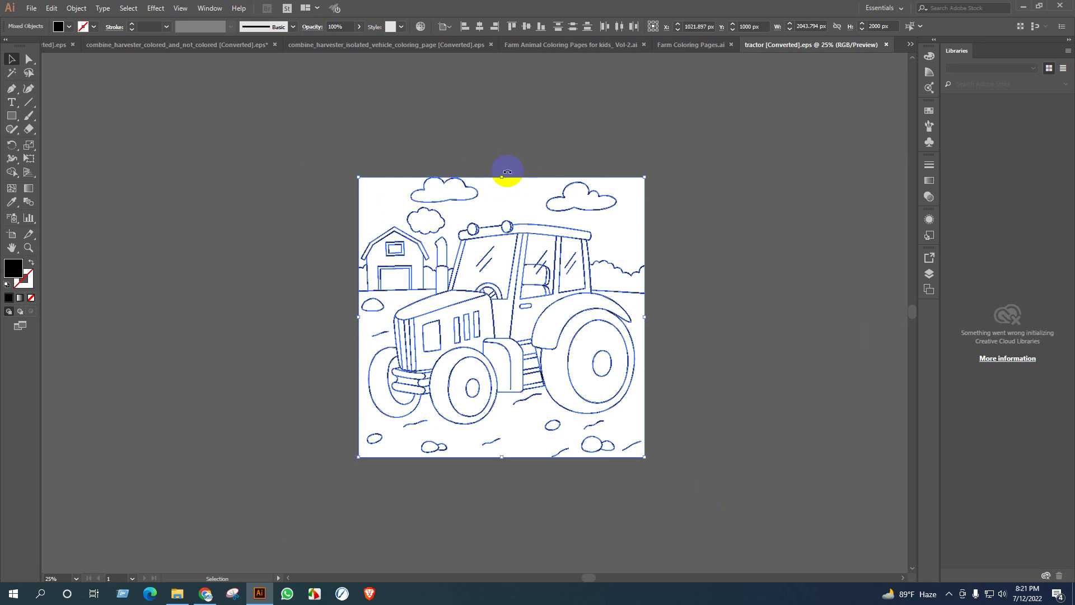
{"action": "left_click_drag", "start_coordinate": [453, 181], "coordinate": [54, 48]}
{"action": "left_click_drag", "start_coordinate": [195, 165], "coordinate": [196, 167]}
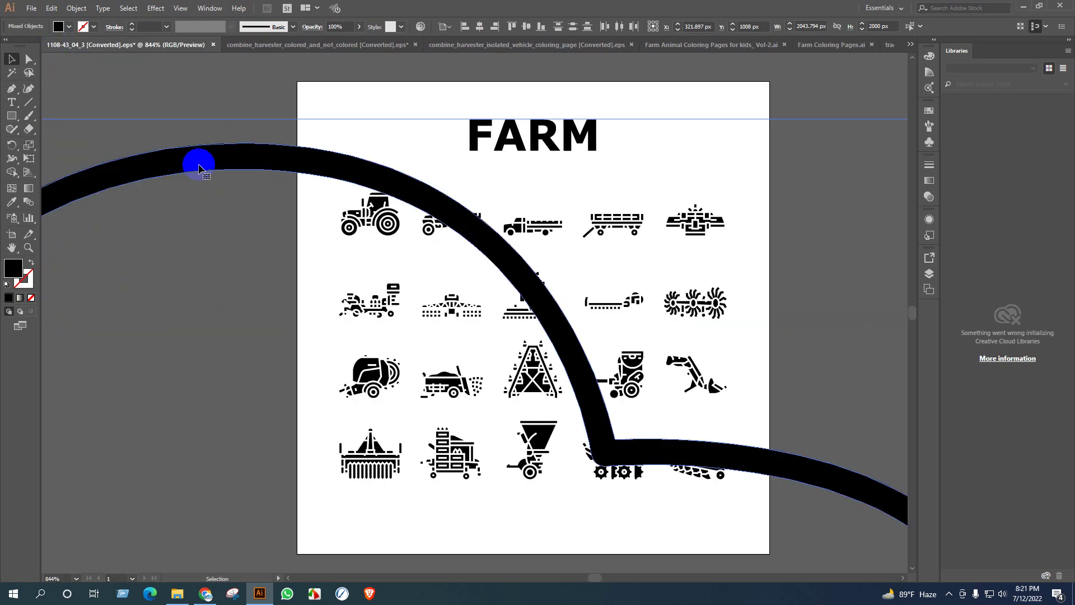
{"action": "scroll", "coordinate": [235, 160], "scroll_direction": "down", "scroll_amount": 6}
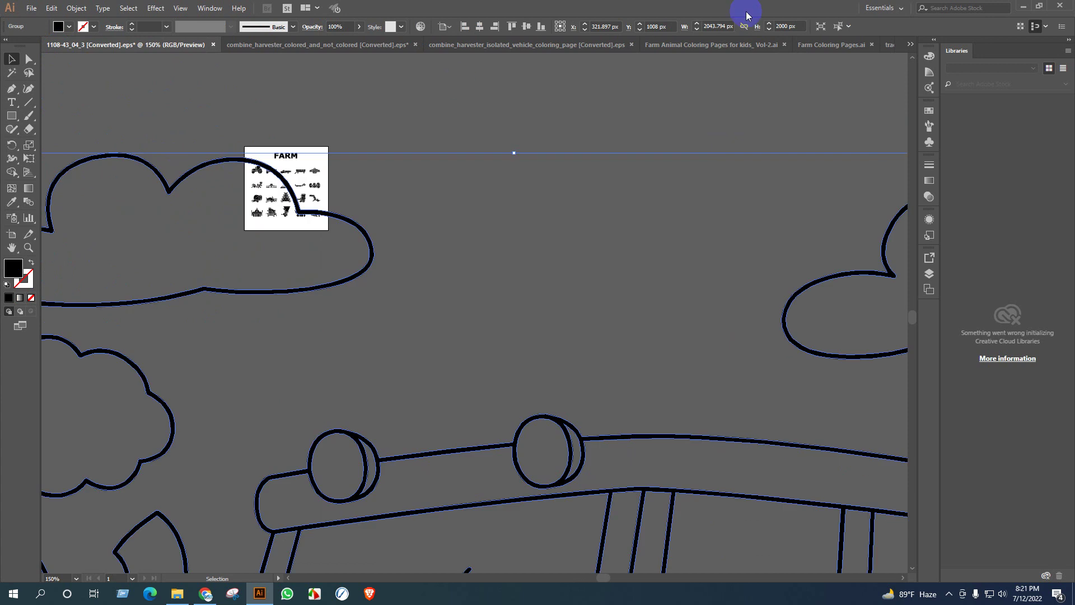
{"action": "left_click", "coordinate": [833, 45]}
{"action": "left_click", "coordinate": [891, 45]}
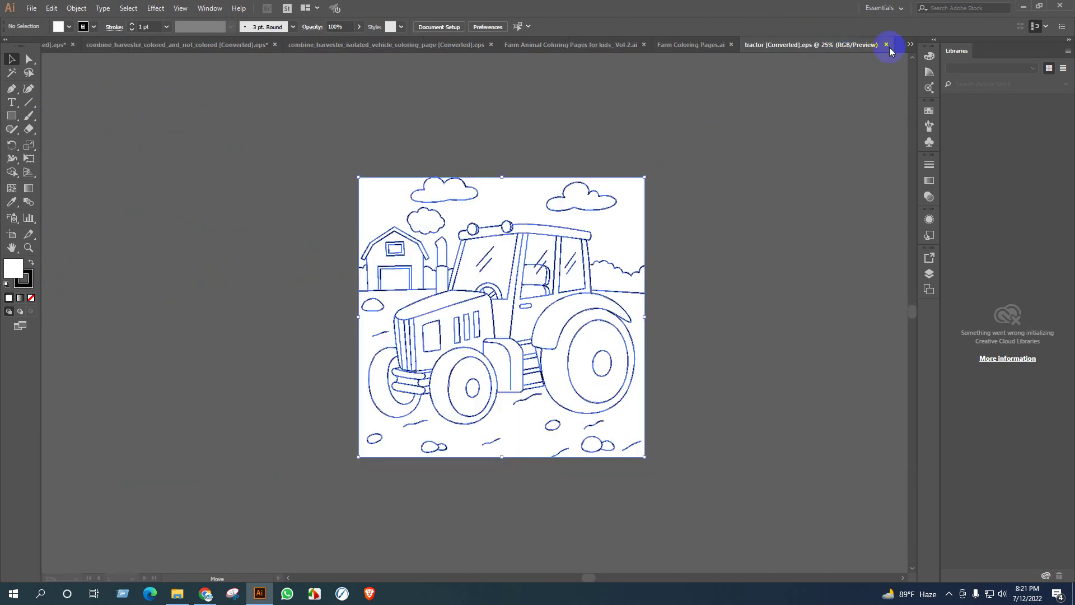
{"action": "left_click", "coordinate": [887, 44]}
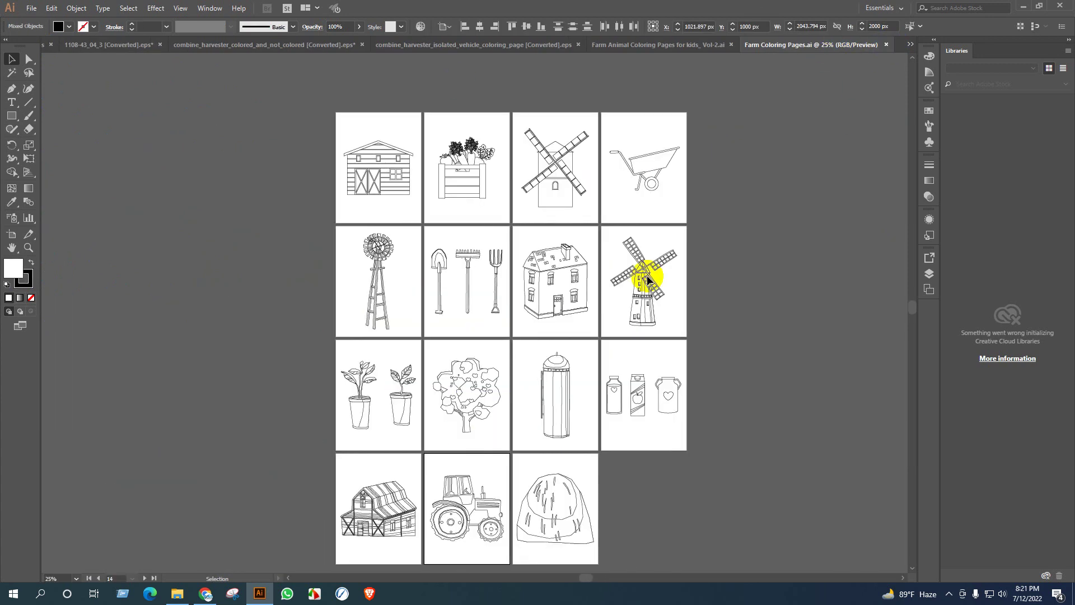
Review the hen page and both combine harvester documents, and close combine_harvester_isolated_vehicle_coloring_page
{"action": "left_click", "coordinate": [648, 44]}
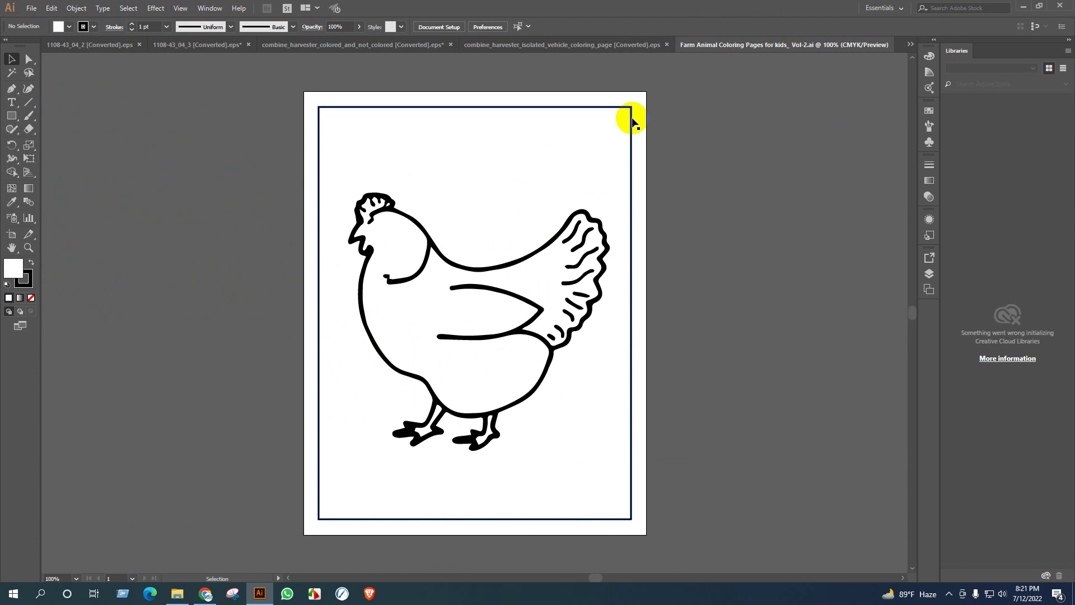
{"action": "key", "text": "ctrl+minus"}
{"action": "left_click", "coordinate": [570, 49]}
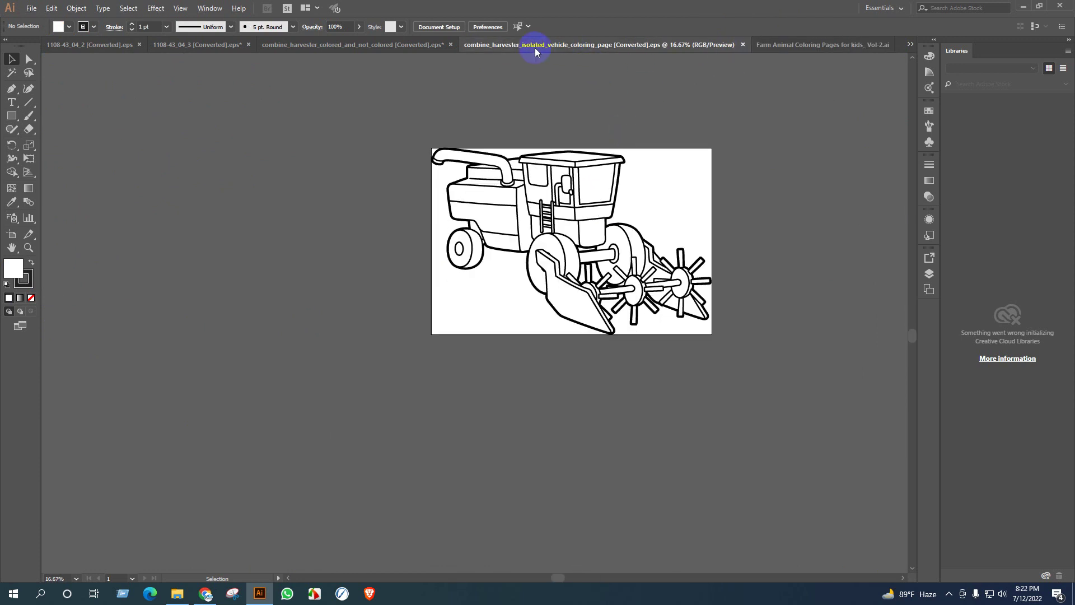
{"action": "left_click", "coordinate": [419, 45]}
{"action": "key", "text": "ctrl+minus"}
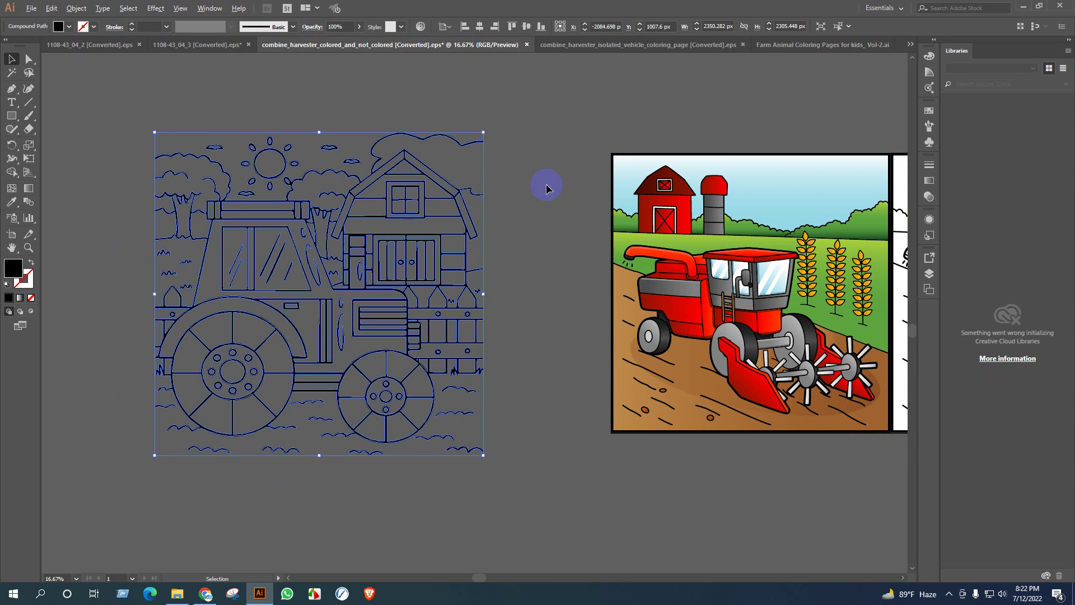
{"action": "key", "text": "ctrl+minus"}
{"action": "left_click_drag", "start_coordinate": [767, 140], "coordinate": [543, 129]}
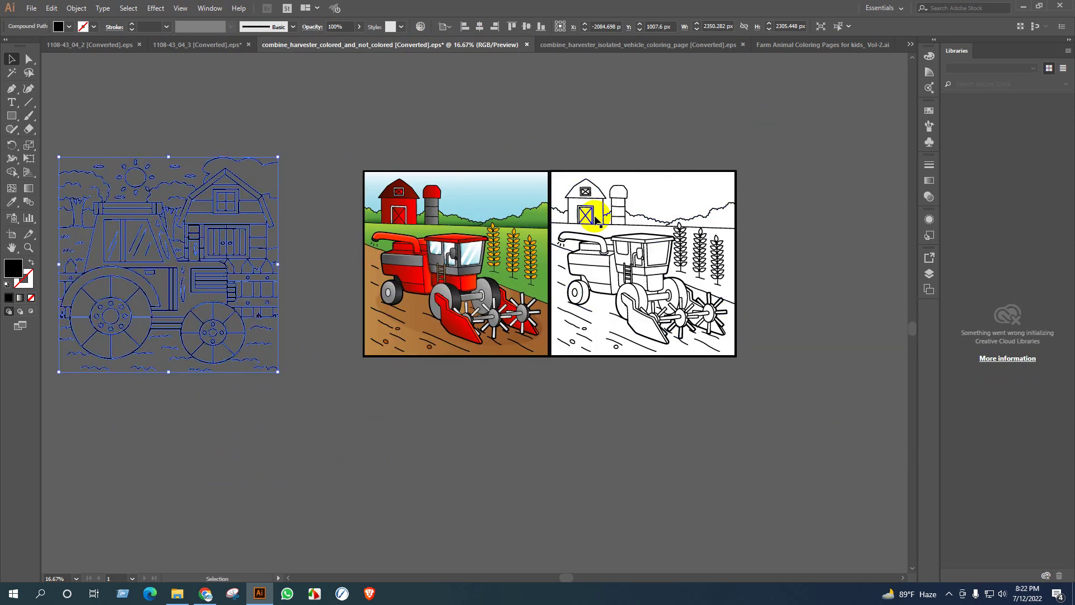
{"action": "left_click", "coordinate": [670, 44]}
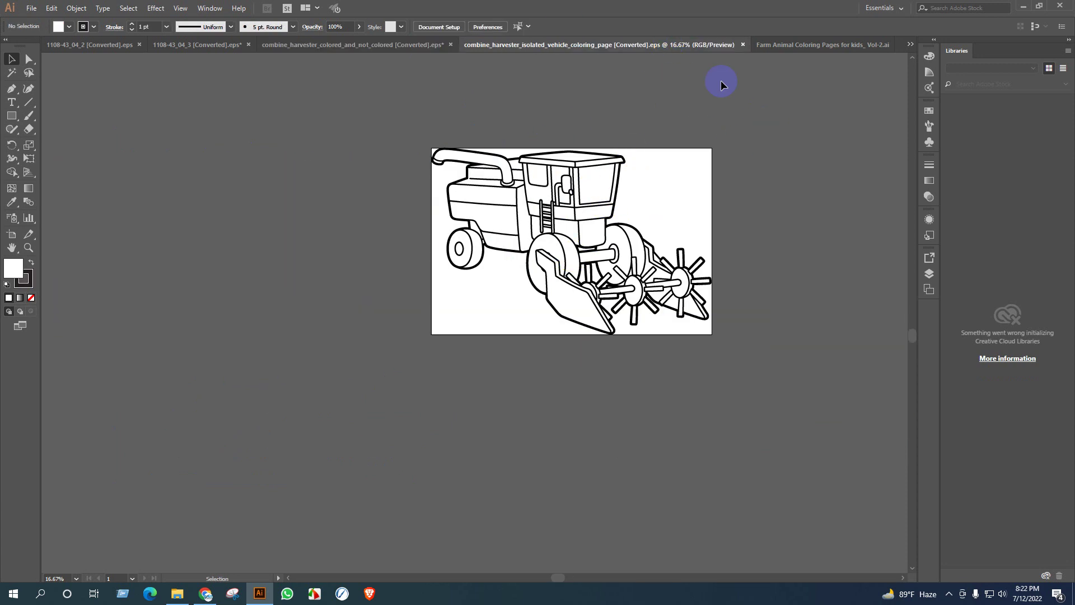
{"action": "left_click", "coordinate": [744, 45]}
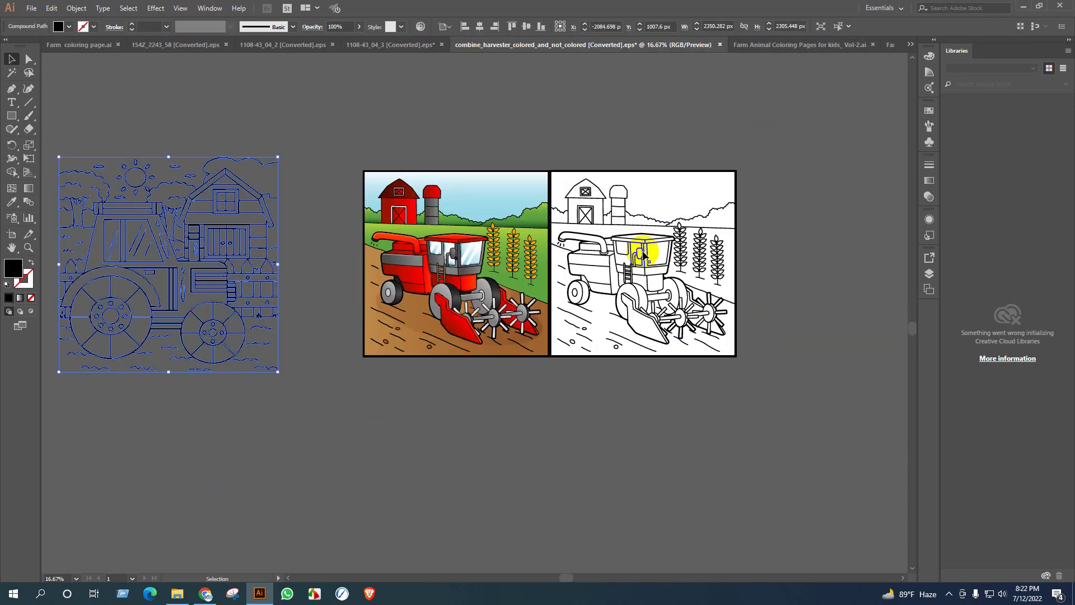
Copy the tractor group from 1108-43_04_3 onto the framed sheep page in Farm coloring page.ai, and return to 1108-43_04_3
{"action": "left_click", "coordinate": [372, 44]}
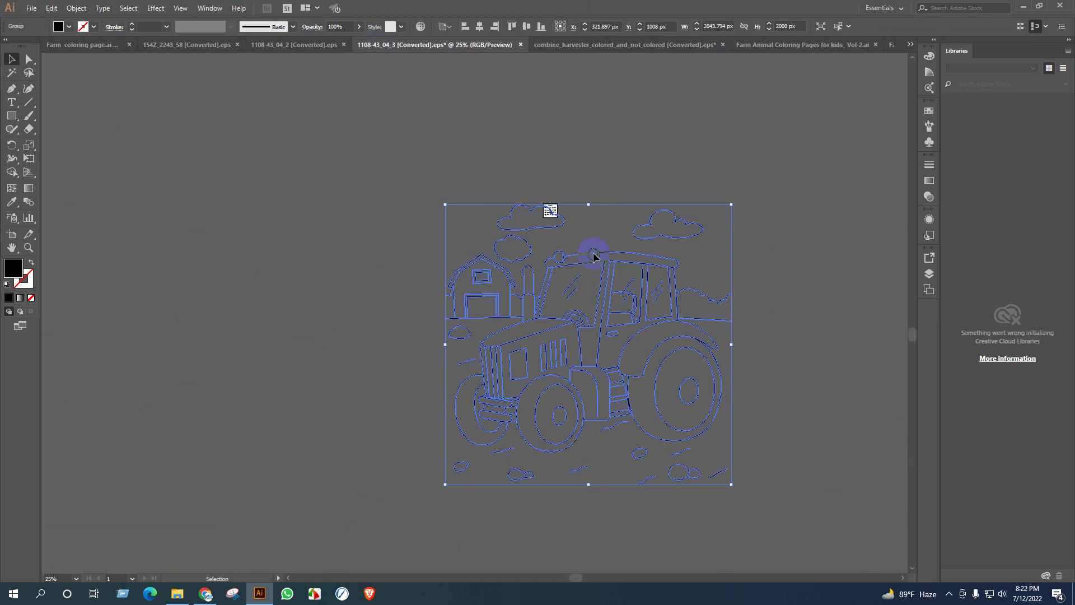
{"action": "left_click_drag", "start_coordinate": [597, 261], "coordinate": [192, 173]}
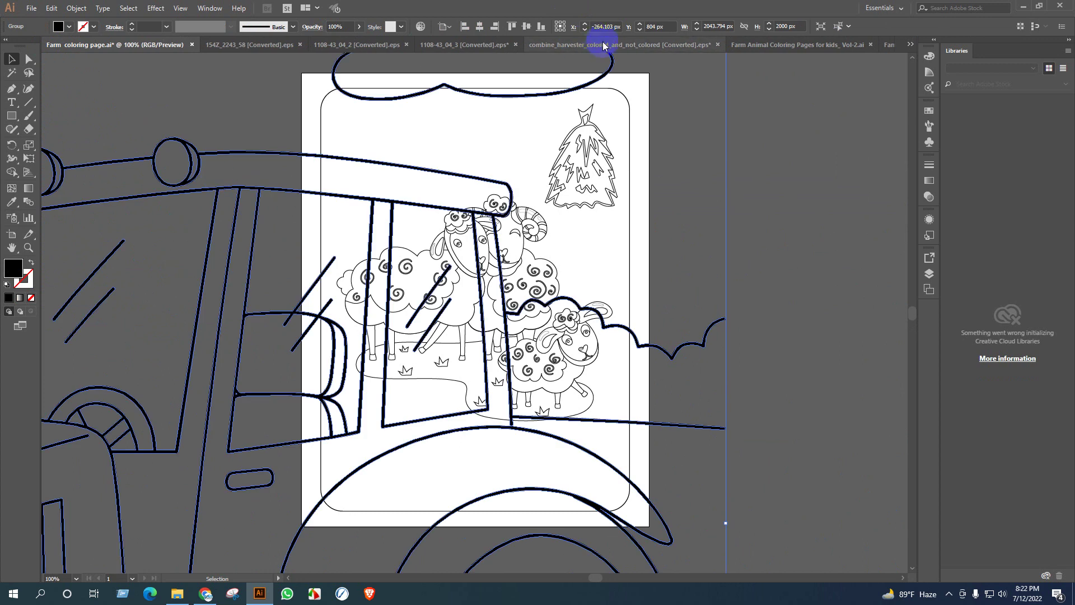
{"action": "left_click", "coordinate": [457, 45]}
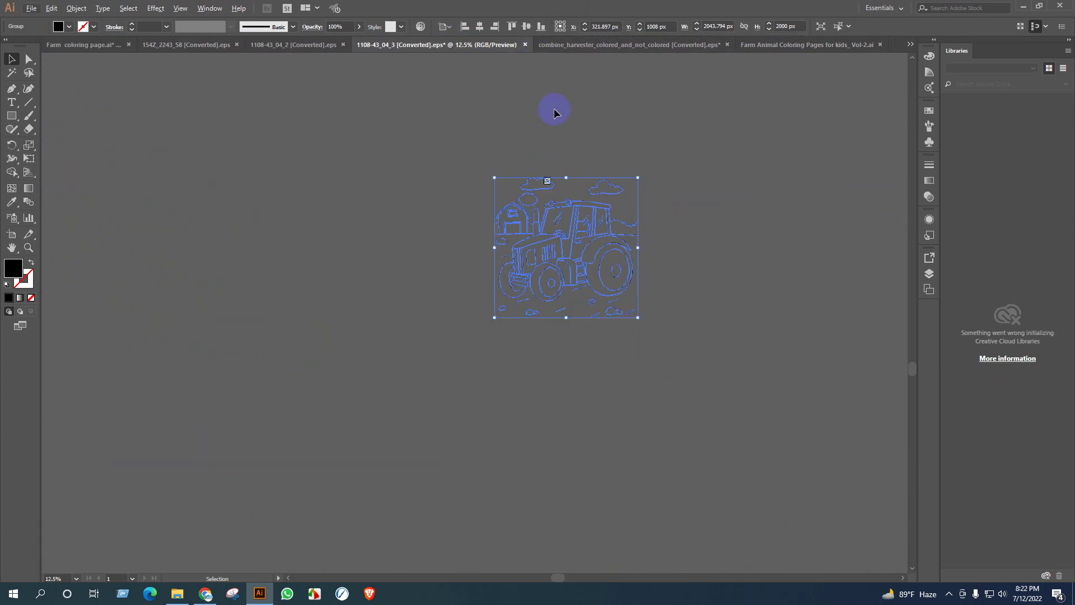
Inspect the tractor artwork in the 1108-43_04_3 document and deselect it
{"action": "scroll", "coordinate": [554, 113], "scroll_direction": "down", "scroll_amount": 3}
{"action": "scroll", "coordinate": [481, 388], "scroll_direction": "up", "scroll_amount": 7}
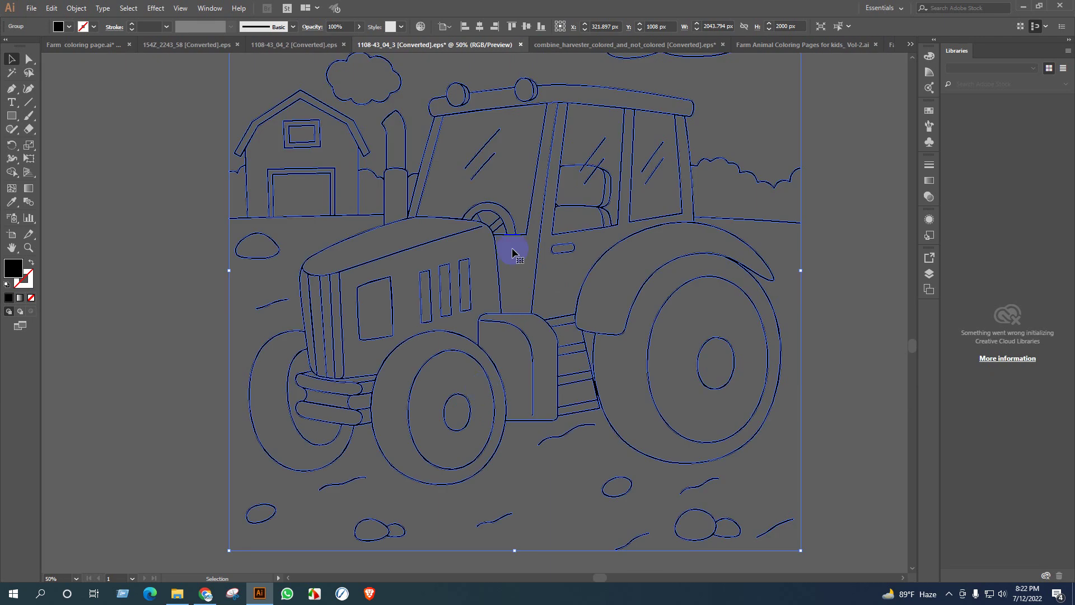
{"action": "key", "text": "ctrl+minus"}
{"action": "key", "text": "ctrl+minus"}
{"action": "left_click", "coordinate": [517, 107]}
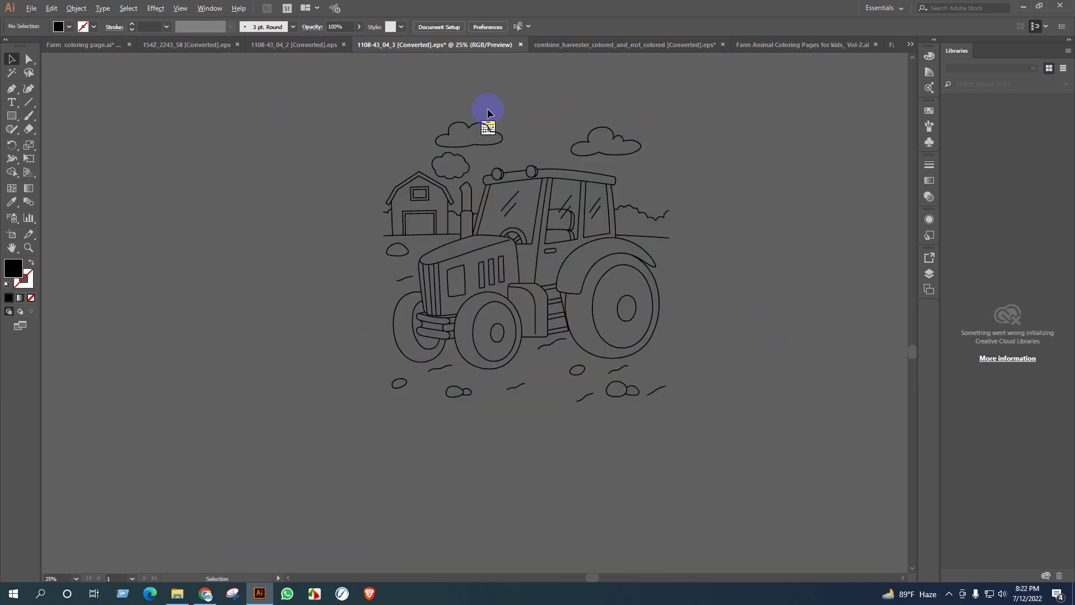
Inspect the farm icon sheet behind the tractor in the 1108-43_04_3 document and close the document
{"action": "scroll", "coordinate": [488, 109], "scroll_direction": "up", "scroll_amount": 5}
{"action": "scroll", "coordinate": [481, 167], "scroll_direction": "up", "scroll_amount": 5}
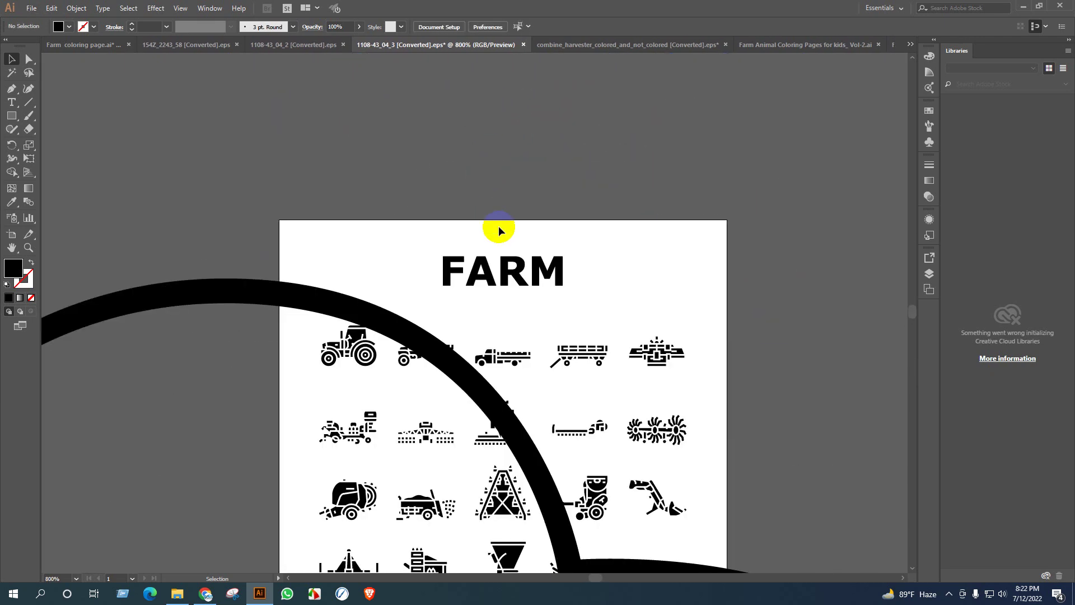
{"action": "scroll", "coordinate": [613, 262], "scroll_direction": "down", "scroll_amount": 3}
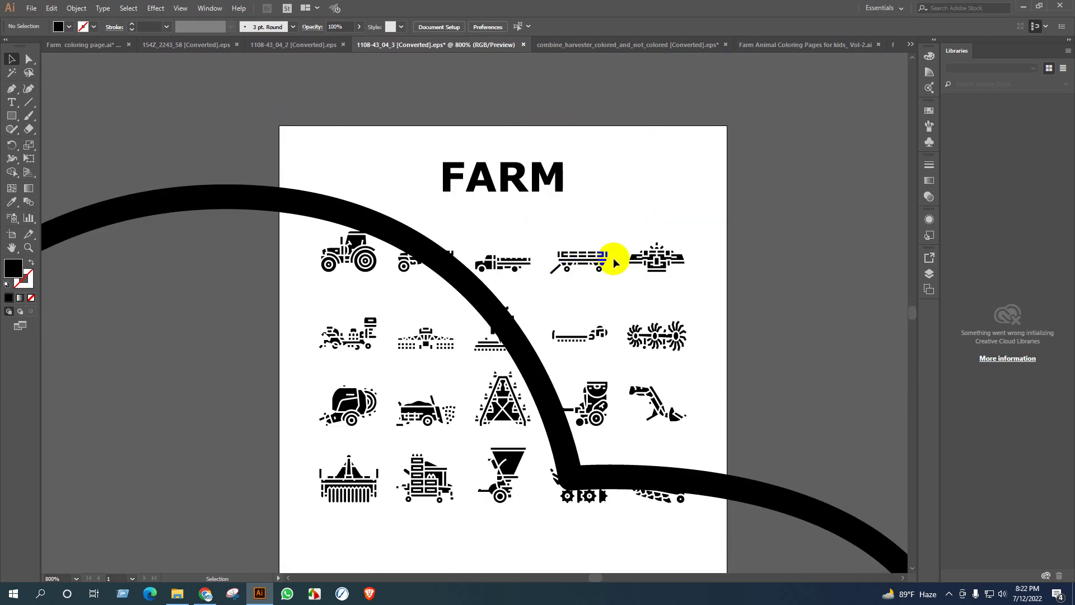
{"action": "left_click", "coordinate": [523, 45]}
{"action": "left_click", "coordinate": [586, 315]}
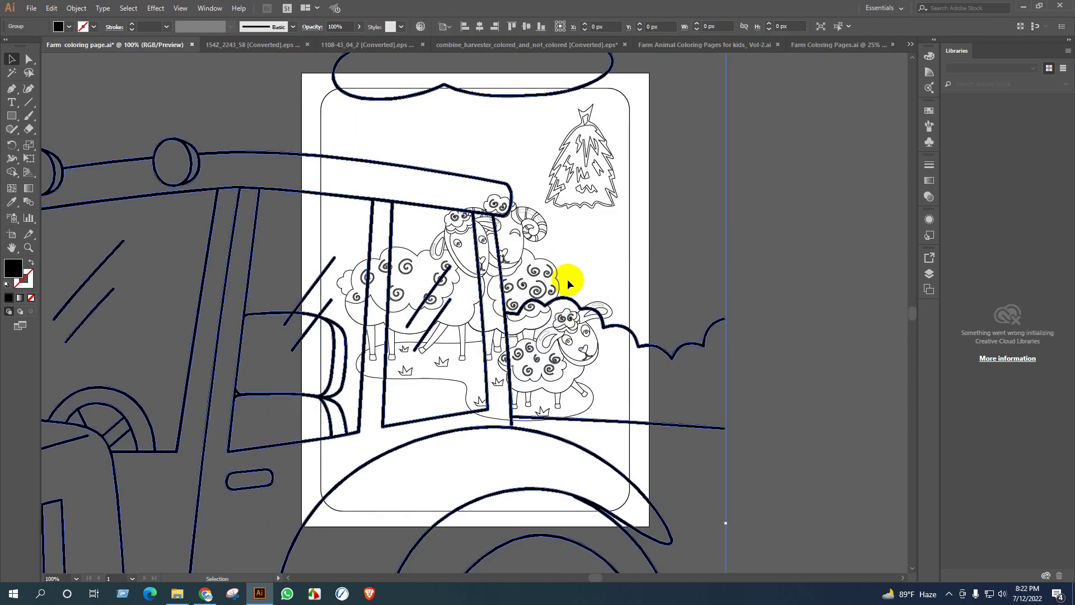
Shrink the pasted barn tractor group to about 793 by 776 px beside the sheep page in Farm coloring page.ai and deselect it
{"action": "scroll", "coordinate": [526, 235], "scroll_direction": "down", "scroll_amount": 3}
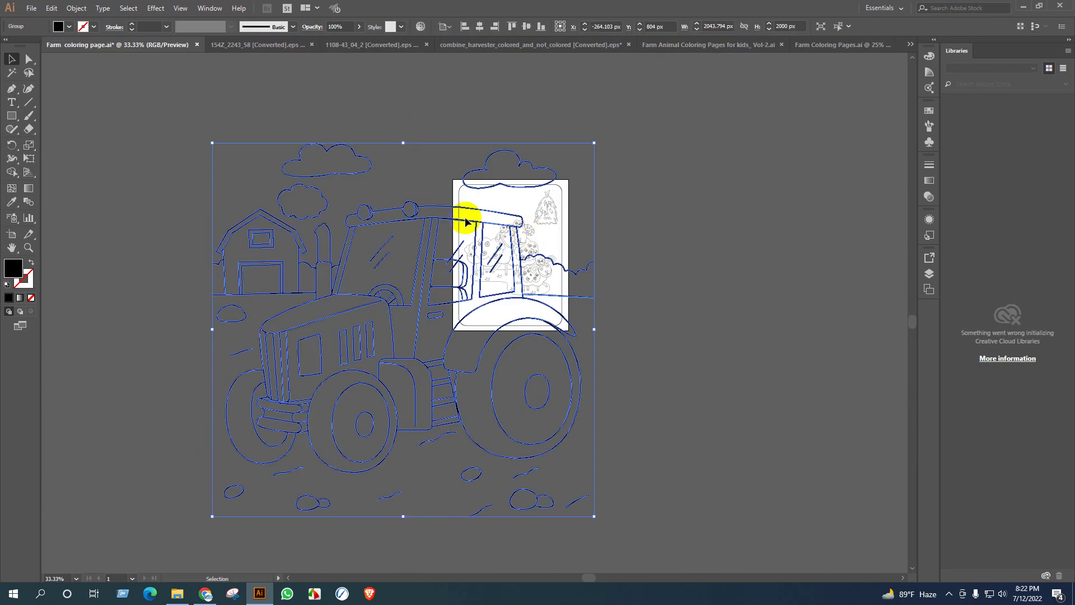
{"action": "left_click_drag", "start_coordinate": [593, 329], "coordinate": [360, 329]}
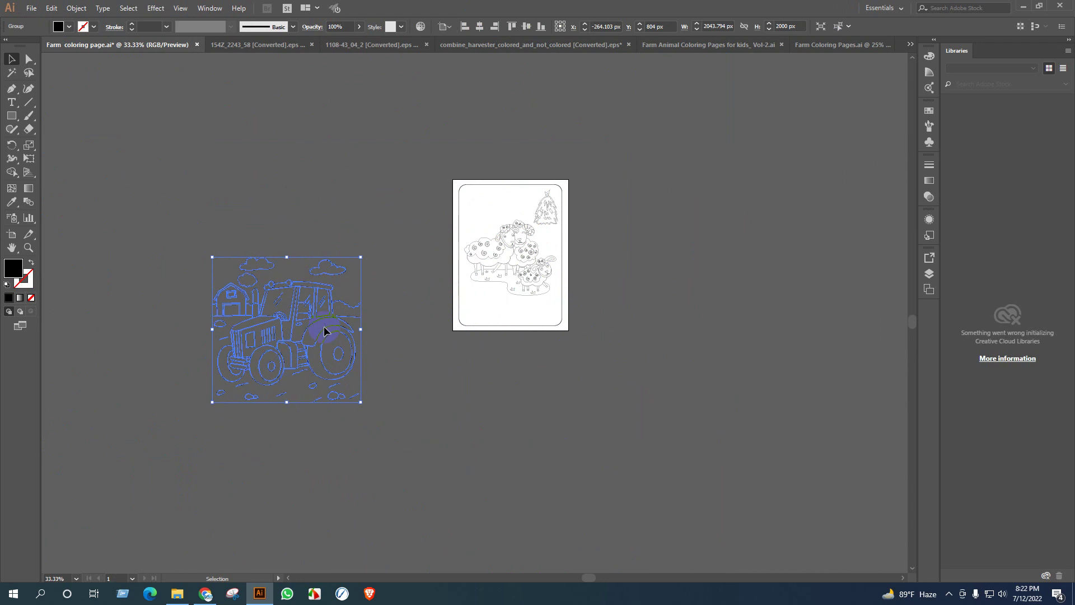
{"action": "left_click", "coordinate": [331, 213]}
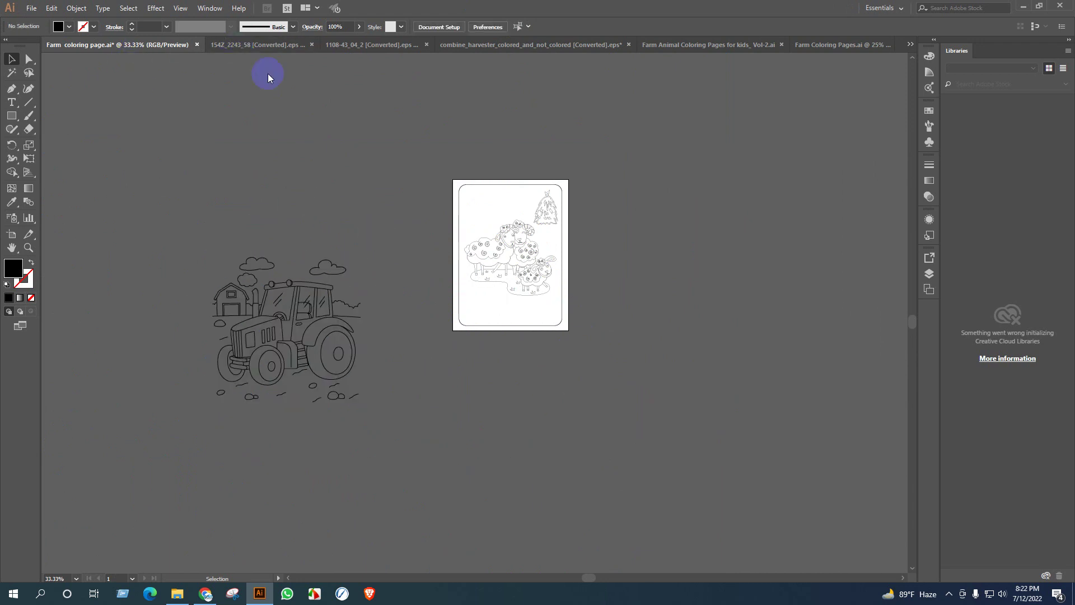
Open the 154Z_2243_58 document, shift its grouped tractor artwork sideways and ungroup it
{"action": "left_click", "coordinate": [241, 50]}
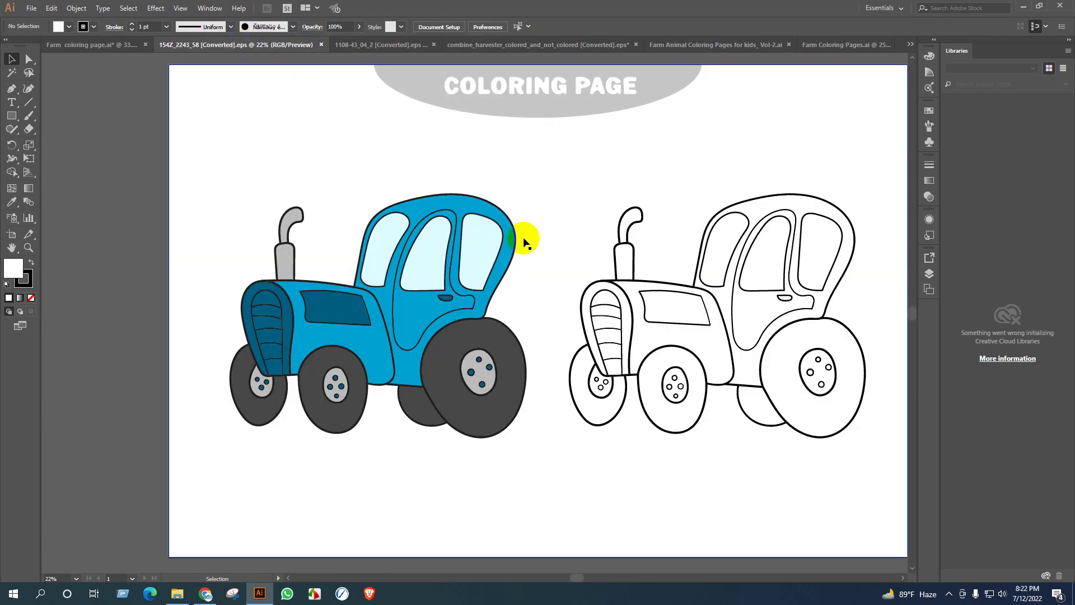
{"action": "scroll", "coordinate": [523, 235], "scroll_direction": "down", "scroll_amount": 2}
{"action": "left_click_drag", "start_coordinate": [690, 280], "coordinate": [791, 285]}
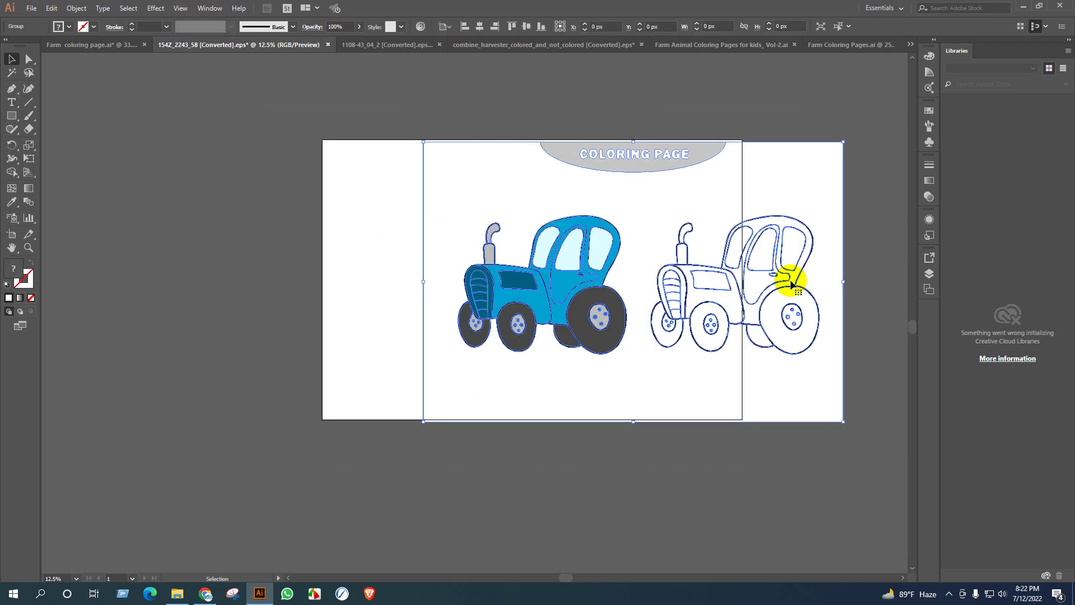
{"action": "right_click", "coordinate": [788, 280]}
{"action": "left_click", "coordinate": [851, 360]}
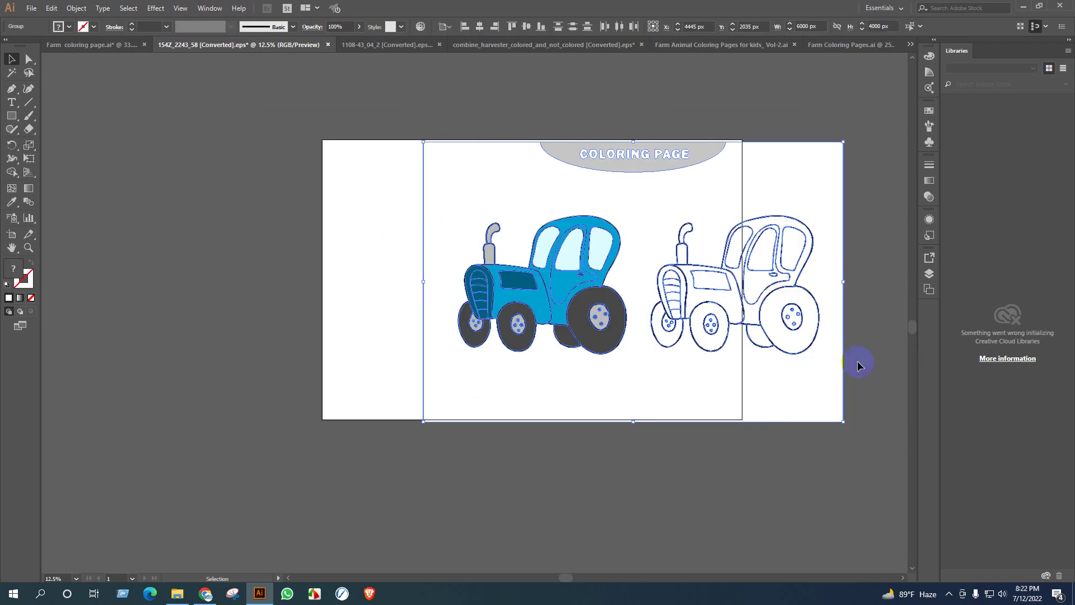
Separate the uncolored tractor from its background, copy it into Farm coloring page.ai and close the 154Z_2243_58 document
{"action": "left_click_drag", "start_coordinate": [687, 359], "coordinate": [399, 336]}
{"action": "left_click_drag", "start_coordinate": [775, 262], "coordinate": [356, 149]}
{"action": "left_click", "coordinate": [278, 43]}
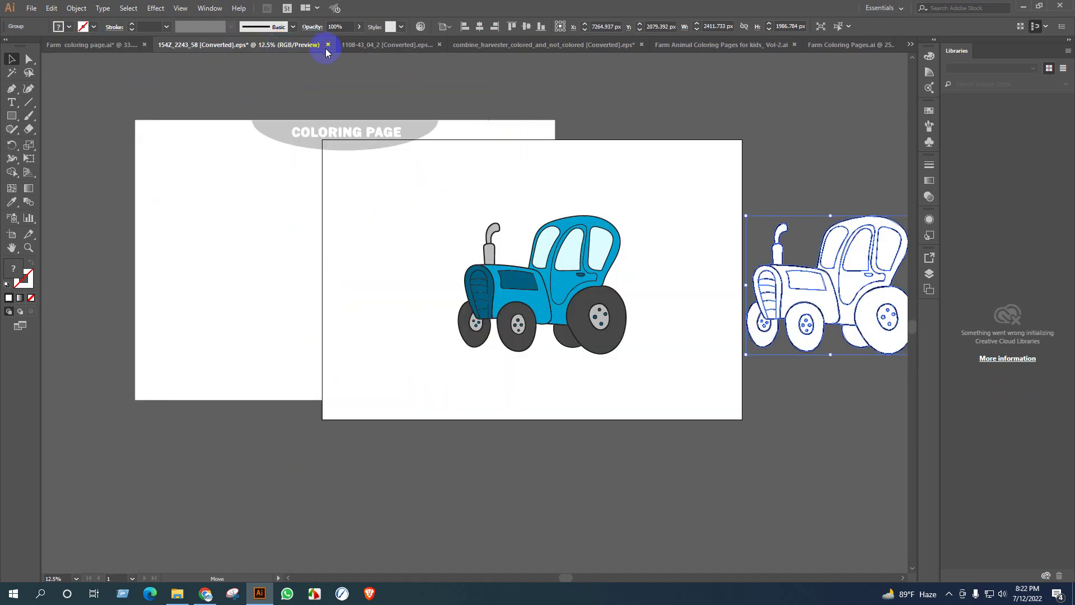
{"action": "left_click", "coordinate": [328, 45]}
{"action": "left_click", "coordinate": [593, 318]}
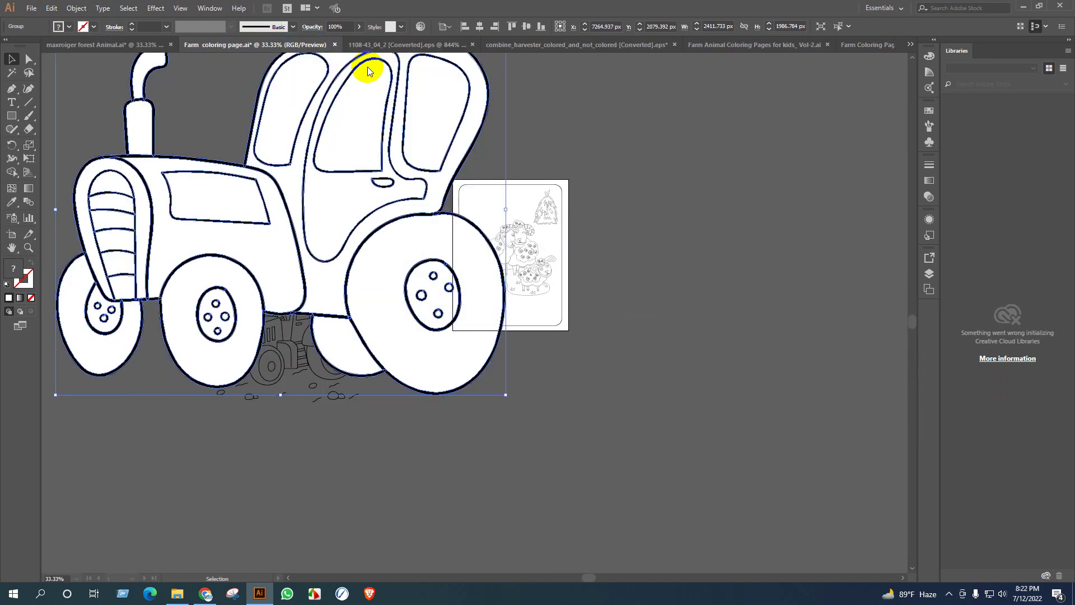
Check the outlined farm machinery icons in the 1108-43_04_2 document and close it
{"action": "left_click", "coordinate": [392, 44]}
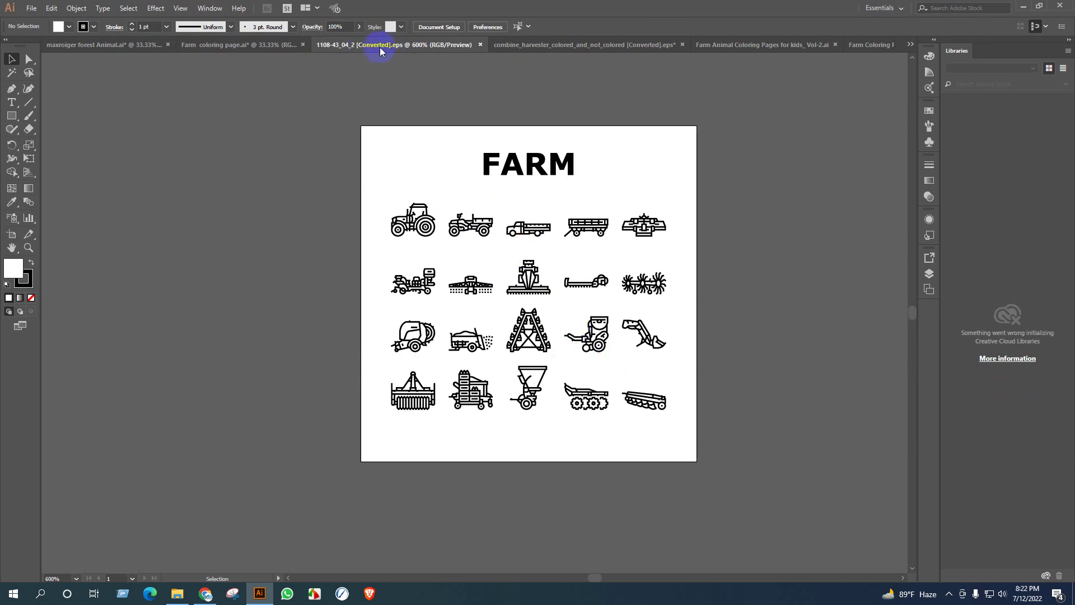
{"action": "left_click", "coordinate": [480, 44]}
Move the large outline tractor aside and copy the barn tractor group onto artboard 8 of the framed forest Animal.ai document
{"action": "scroll", "coordinate": [547, 264], "scroll_direction": "down", "scroll_amount": 3}
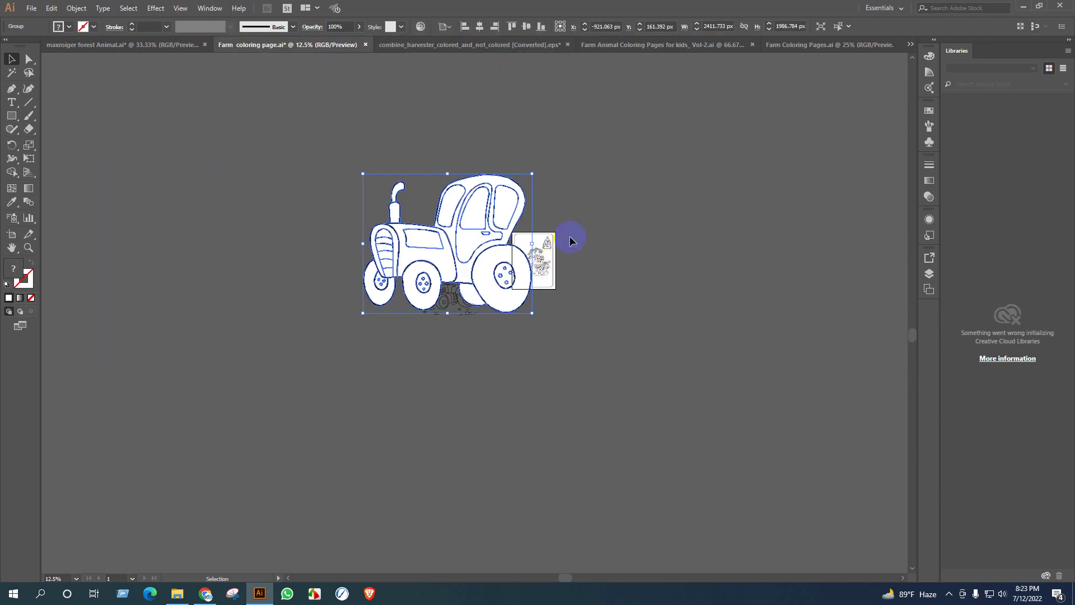
{"action": "left_click_drag", "start_coordinate": [444, 228], "coordinate": [661, 249]}
{"action": "left_click_drag", "start_coordinate": [454, 288], "coordinate": [435, 429]}
{"action": "scroll", "coordinate": [439, 422], "scroll_direction": "down", "scroll_amount": 2}
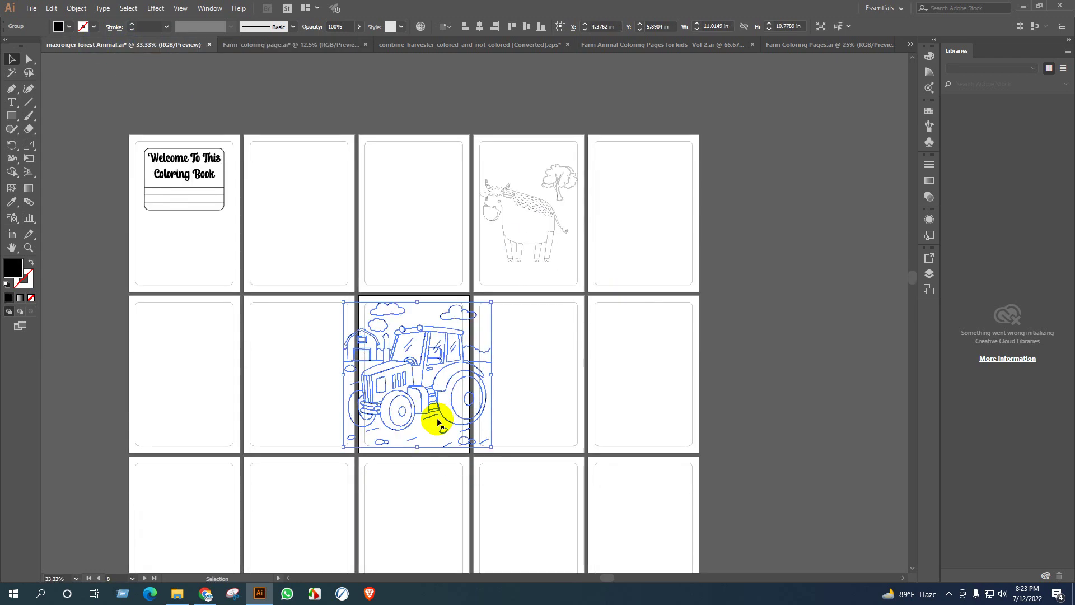
{"action": "scroll", "coordinate": [445, 394], "scroll_direction": "up", "scroll_amount": 3}
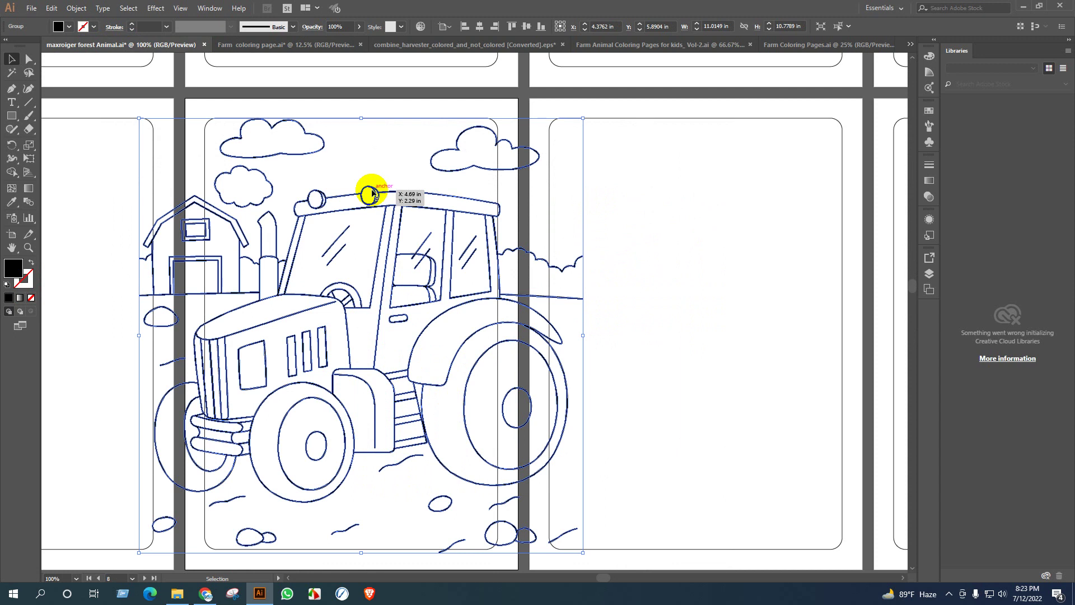
Center the barn tractor group on artboard 8 and shrink it proportionally to fit the width of the page frame
{"action": "left_click_drag", "start_coordinate": [368, 189], "coordinate": [372, 257]}
{"action": "left_click", "coordinate": [339, 147]}
{"action": "left_click", "coordinate": [409, 312]}
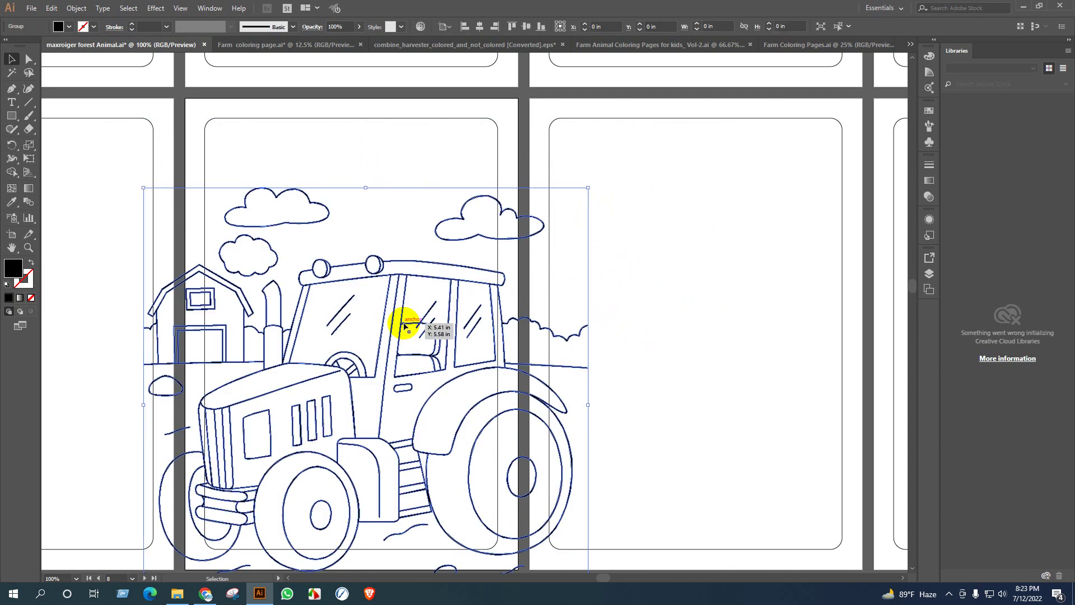
{"action": "left_click", "coordinate": [479, 26]}
{"action": "left_click", "coordinate": [527, 27]}
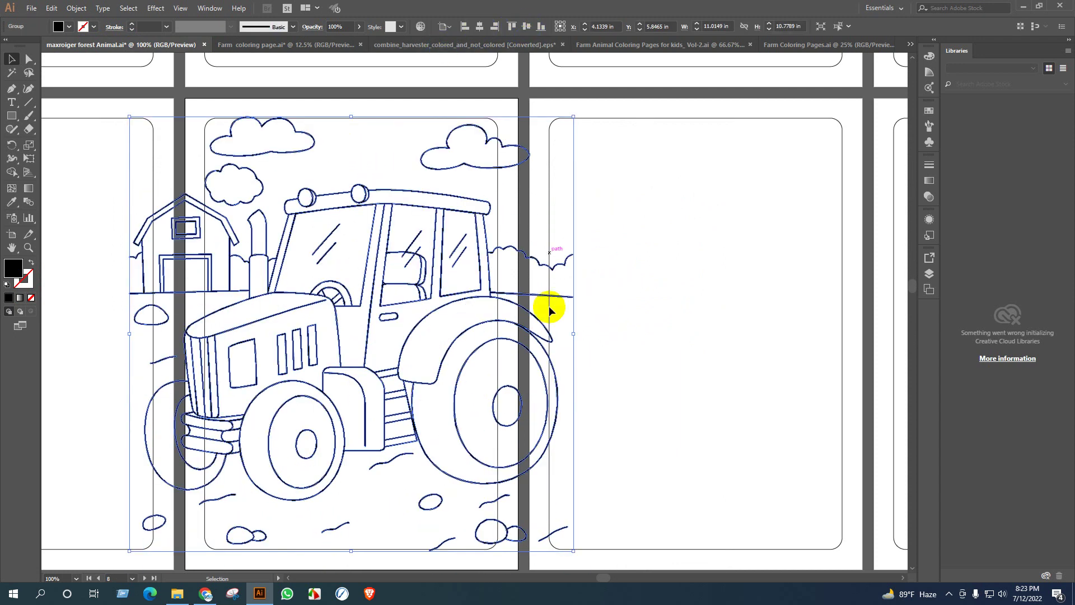
{"action": "left_click_drag", "start_coordinate": [574, 335], "coordinate": [497, 345]}
{"action": "left_click", "coordinate": [619, 334]}
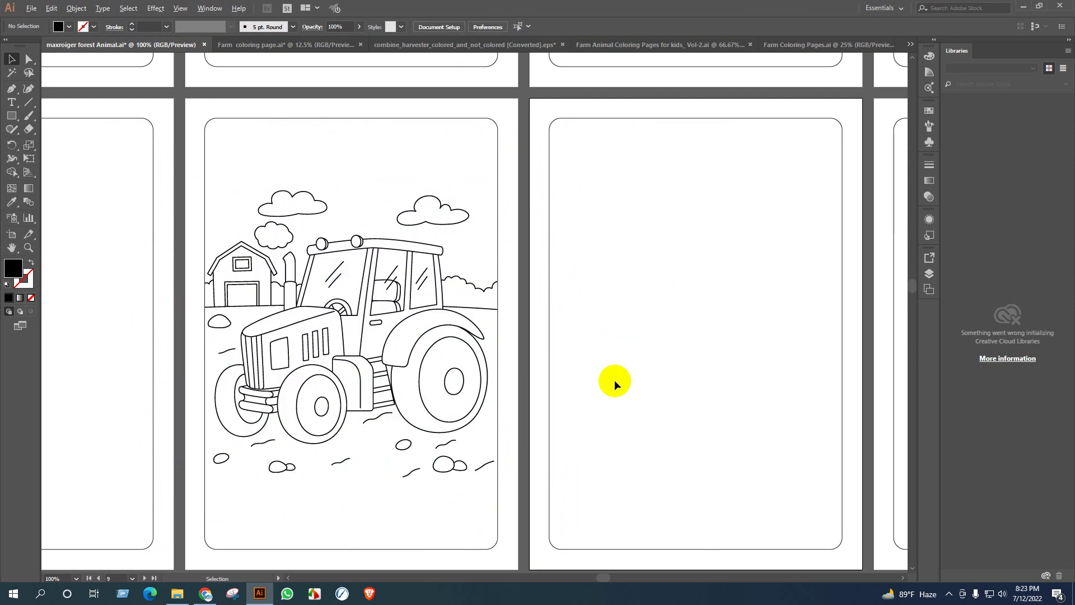
{"action": "scroll", "coordinate": [614, 380], "scroll_direction": "down", "scroll_amount": 1}
{"action": "left_click_drag", "start_coordinate": [658, 405], "coordinate": [659, 340]}
{"action": "scroll", "coordinate": [610, 352], "scroll_direction": "down", "scroll_amount": 1}
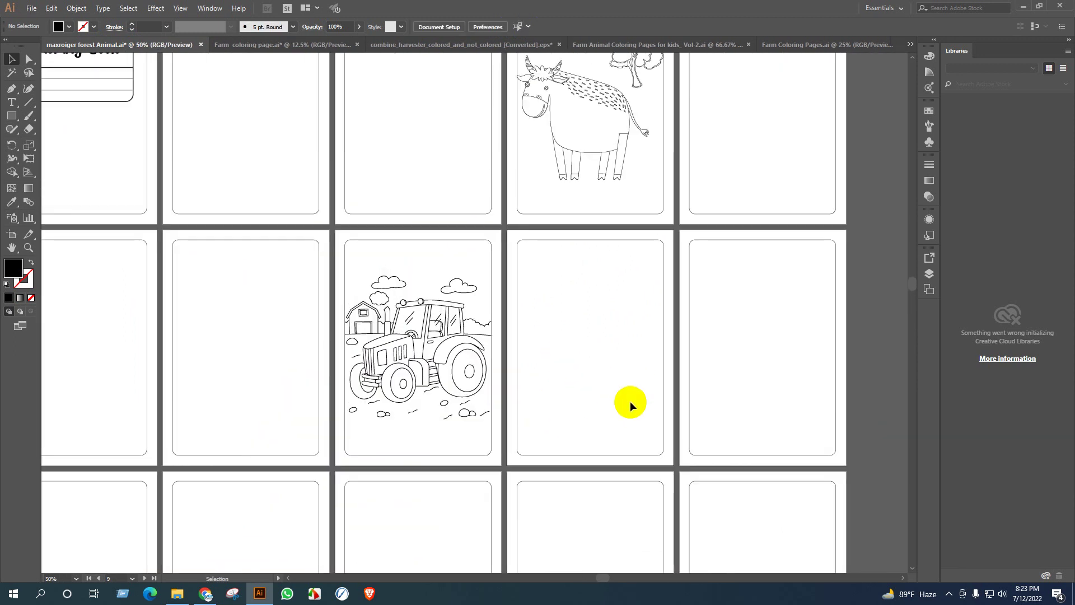
{"action": "scroll", "coordinate": [512, 368], "scroll_direction": "up", "scroll_amount": 1}
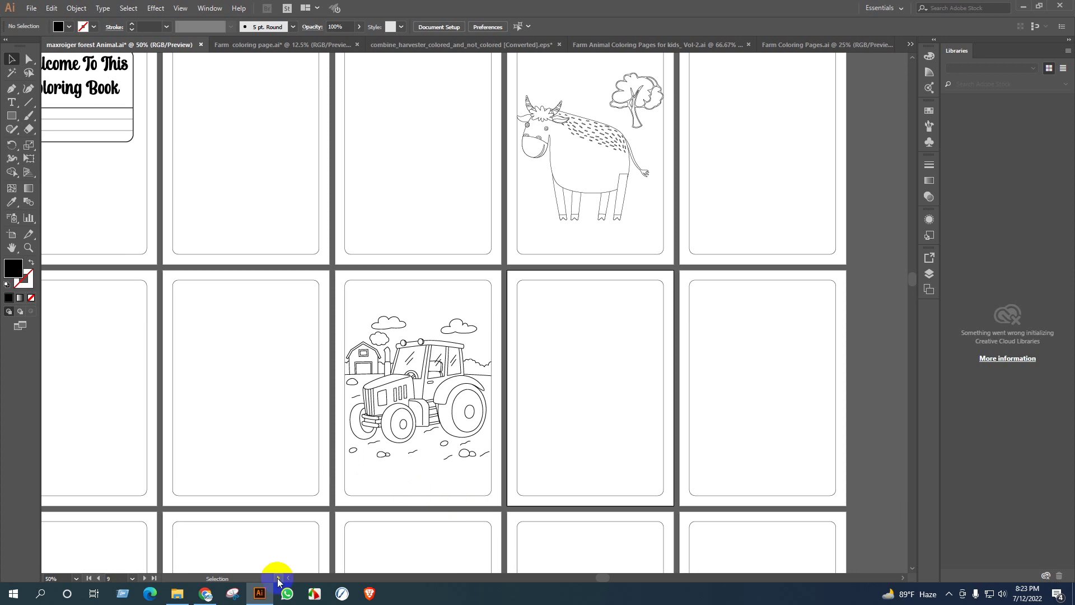
Switch to Chrome and open the Freepik site at freepik.com/magicalplanet in a new tab
{"action": "left_click", "coordinate": [204, 597]}
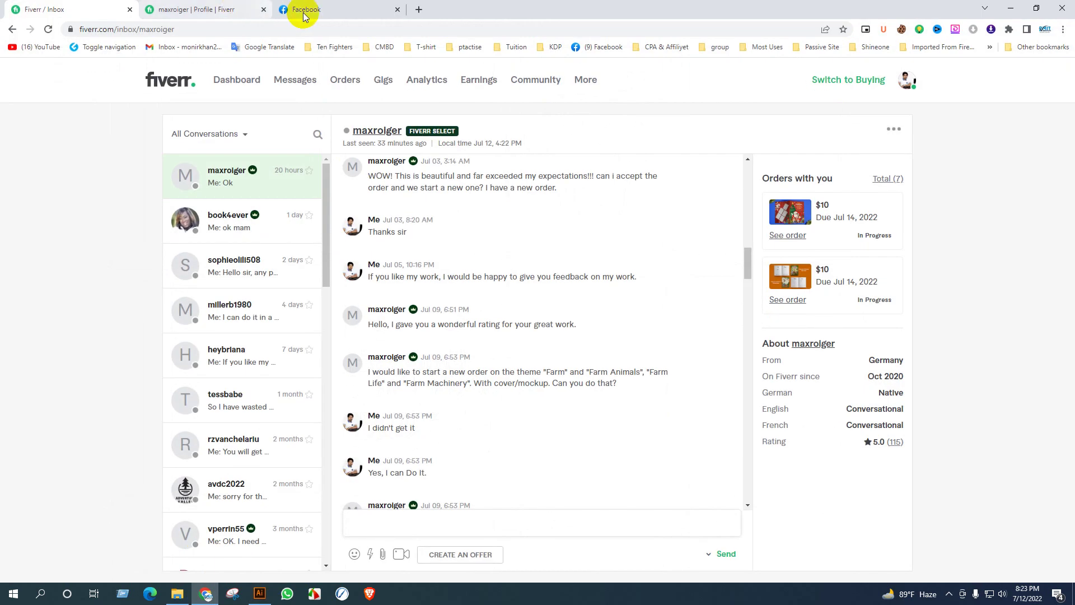
{"action": "left_click", "coordinate": [419, 10]}
{"action": "type", "text": "fre"}
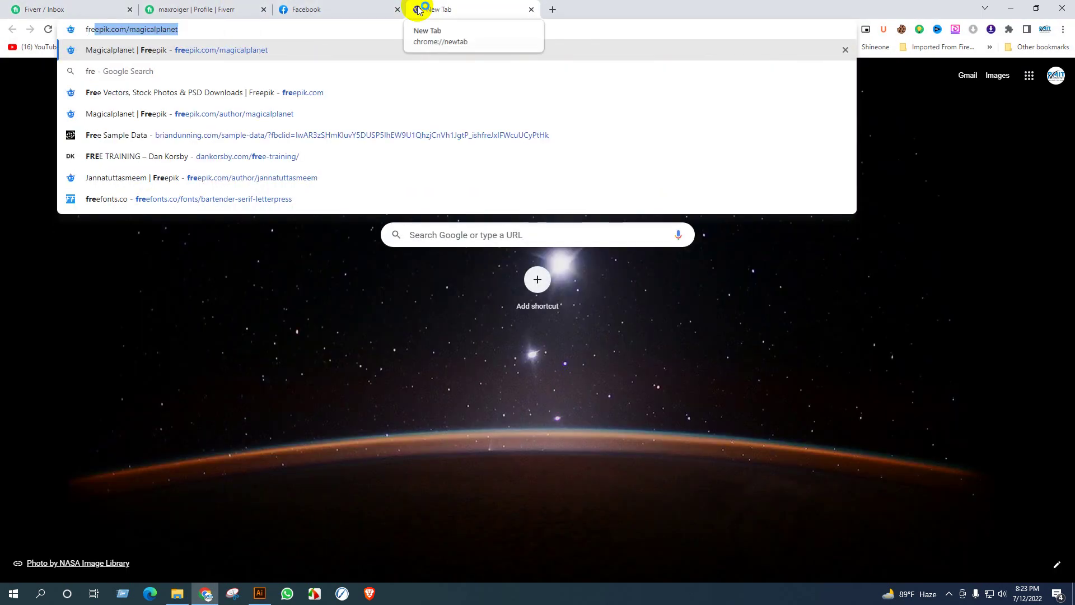
{"action": "key", "text": "Return"}
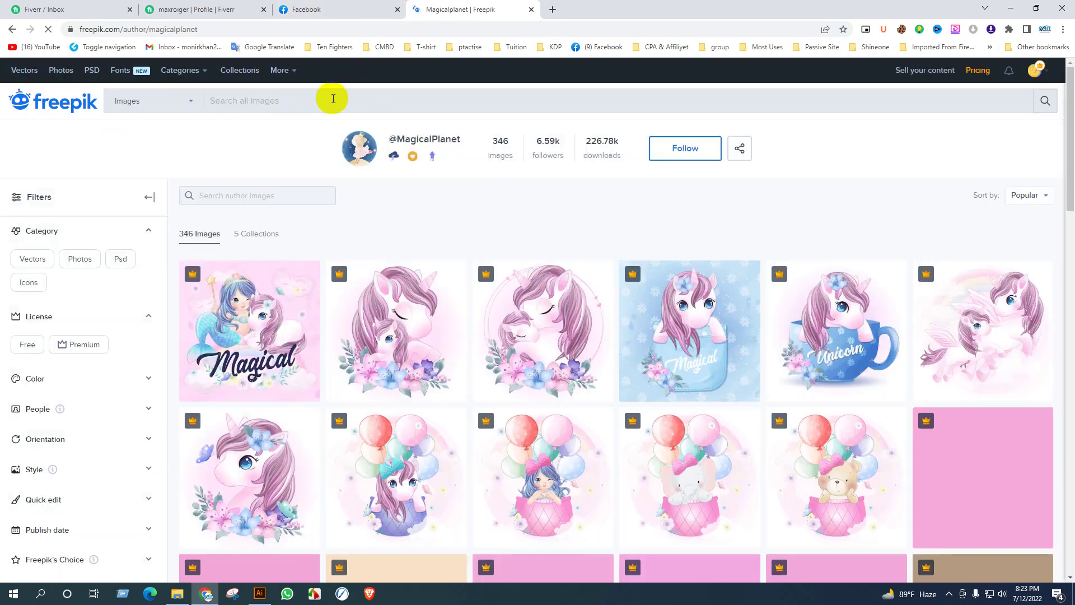
Search all Freepik images for "cloude" and limit the results to vectors
{"action": "left_click", "coordinate": [329, 100]}
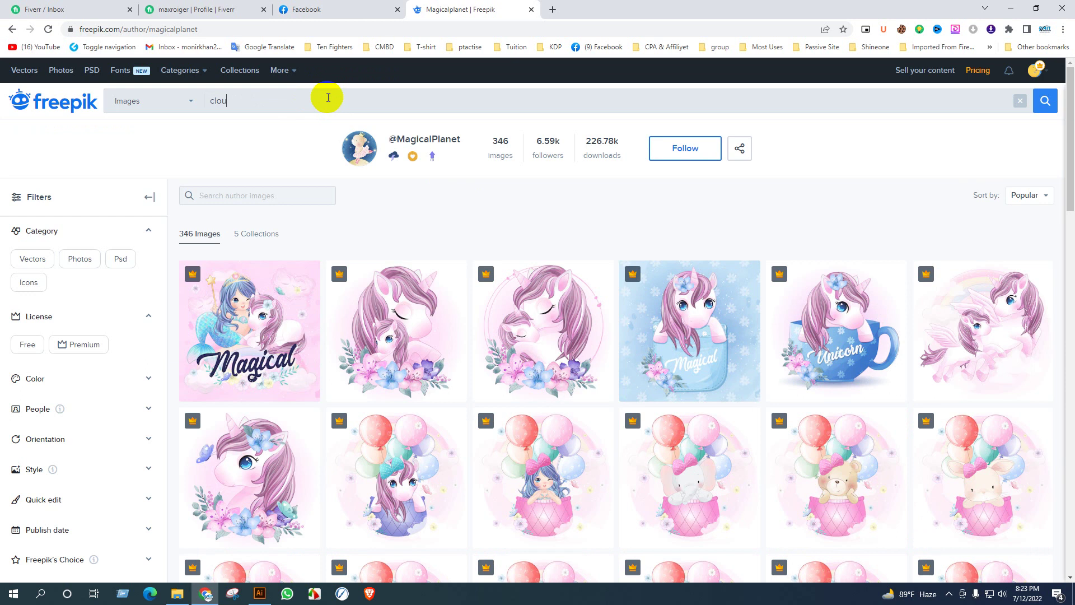
{"action": "key", "text": "Return"}
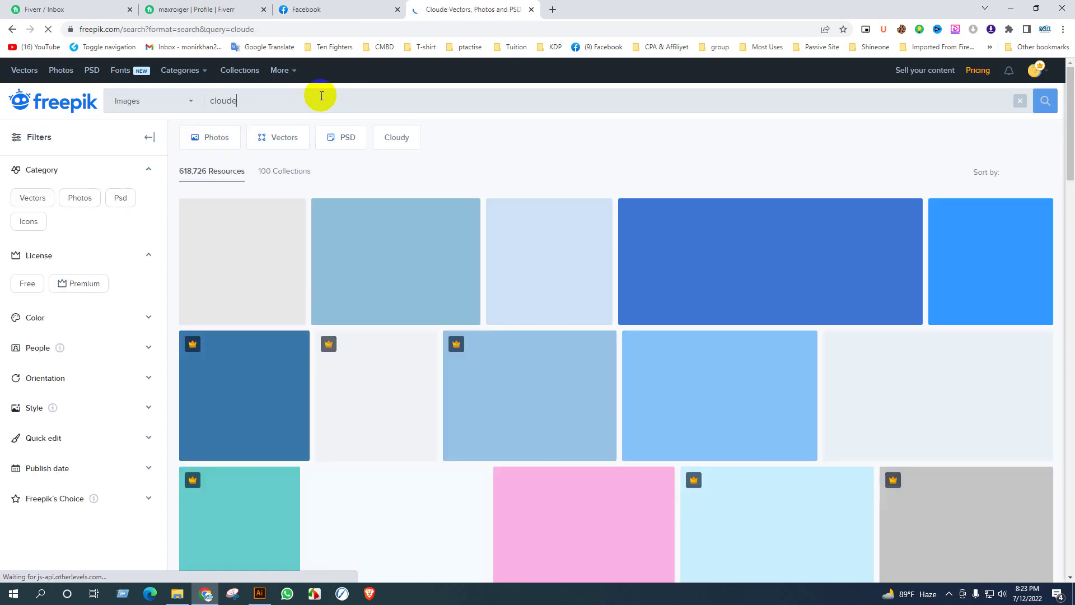
{"action": "left_click", "coordinate": [290, 139]}
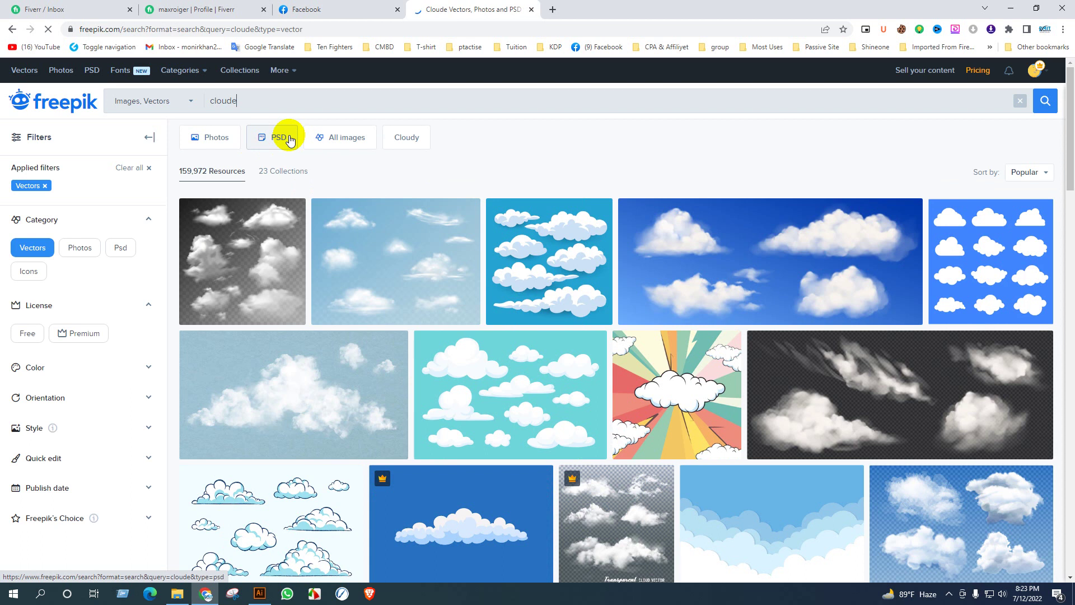
Find the "Line style clouds set of eight" vector, open it in a separate tab and download it
{"action": "scroll", "coordinate": [309, 342], "scroll_direction": "down", "scroll_amount": 4}
{"action": "scroll", "coordinate": [309, 343], "scroll_direction": "down", "scroll_amount": 10}
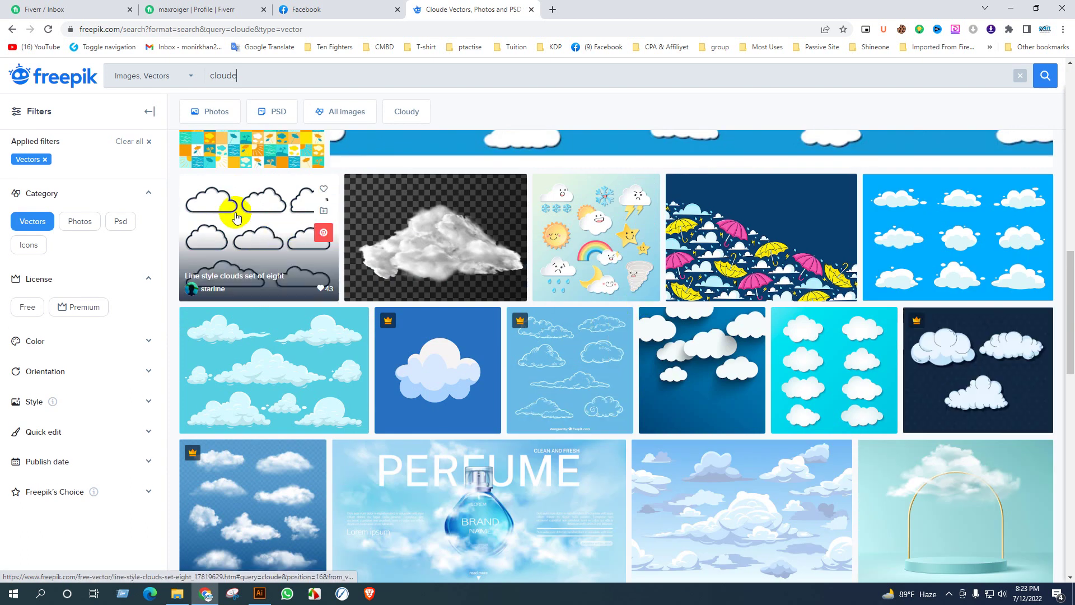
{"action": "middle_click", "coordinate": [250, 232]}
{"action": "scroll", "coordinate": [511, 269], "scroll_direction": "down", "scroll_amount": 15}
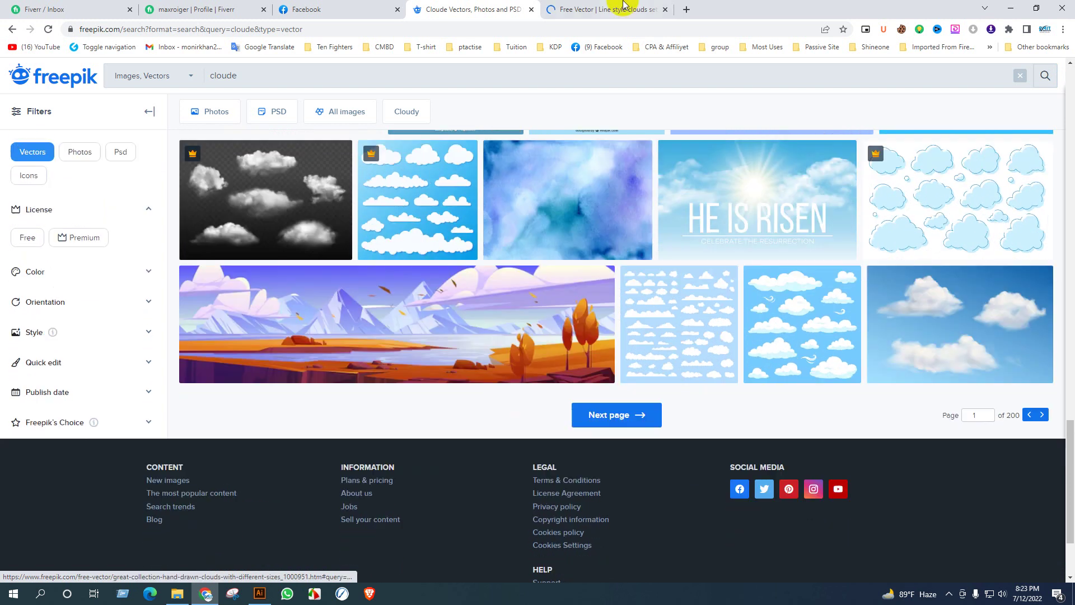
{"action": "left_click", "coordinate": [610, 4]}
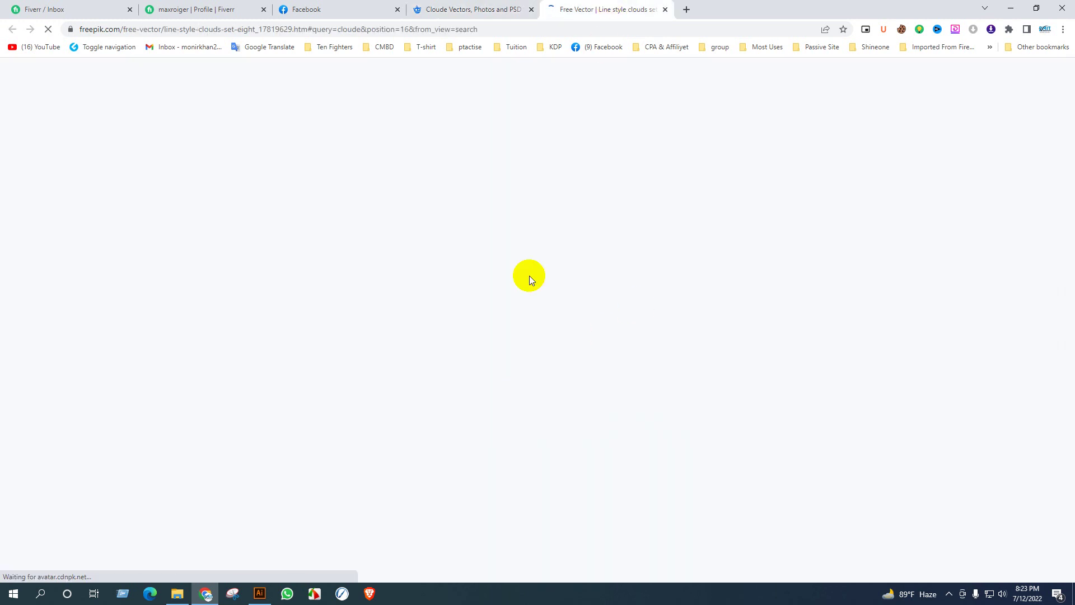
{"action": "left_click", "coordinate": [803, 327]}
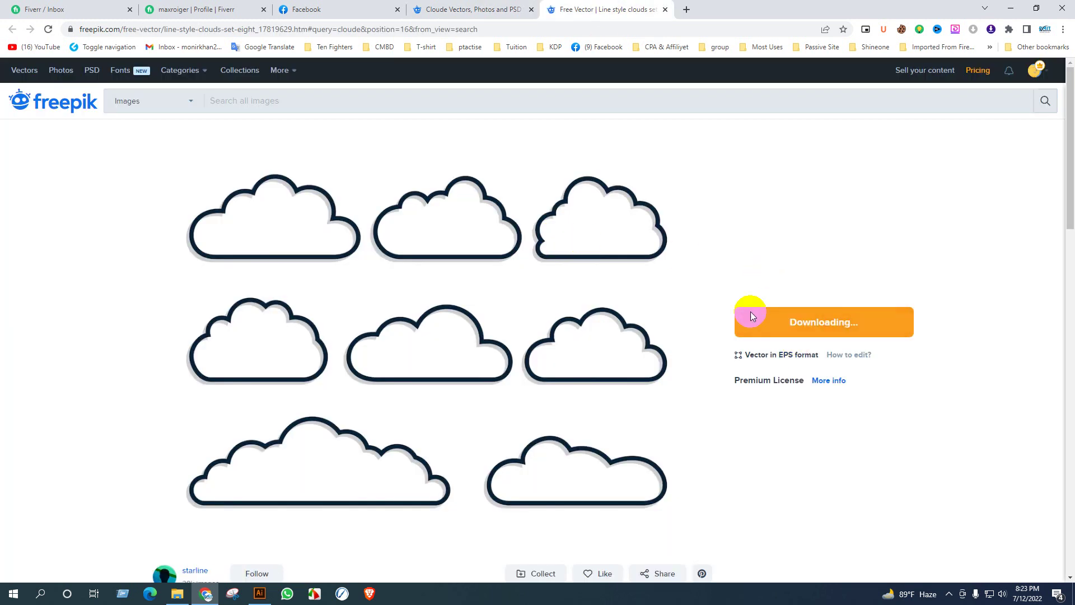
Browse the related cloud images, load more of them, and open the "Set of clouds" vector page
{"action": "scroll", "coordinate": [722, 312], "scroll_direction": "down", "scroll_amount": 10}
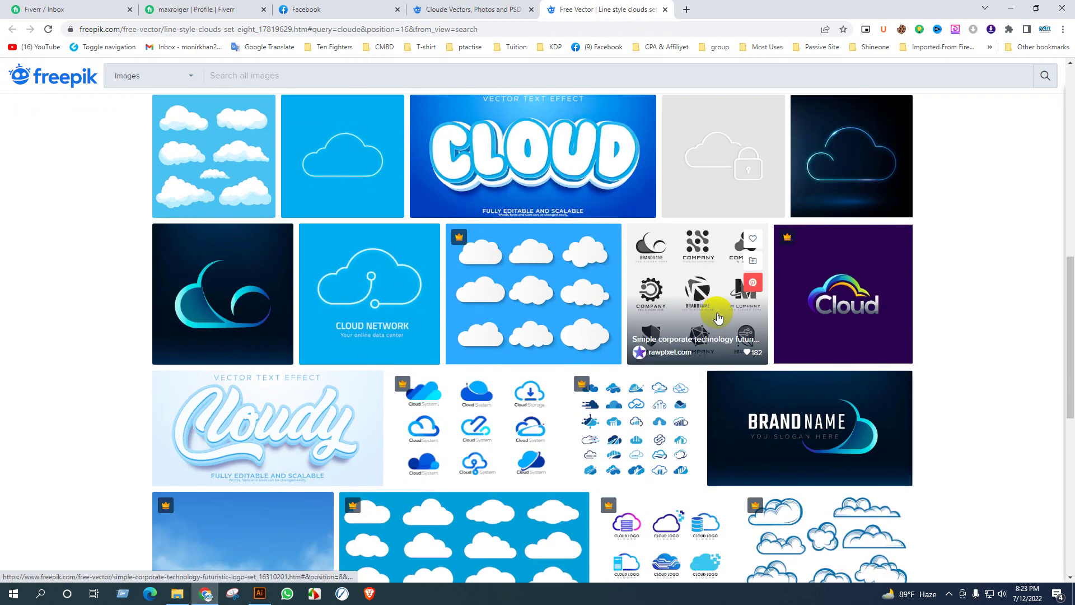
{"action": "scroll", "coordinate": [717, 313], "scroll_direction": "down", "scroll_amount": 5}
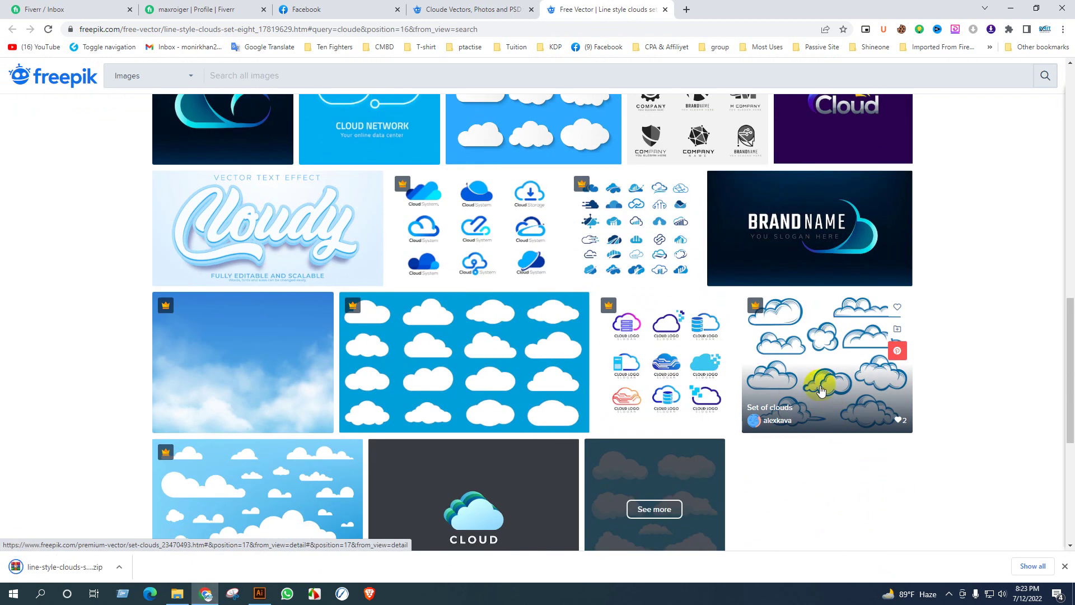
{"action": "scroll", "coordinate": [817, 353], "scroll_direction": "down", "scroll_amount": 5}
{"action": "scroll", "coordinate": [817, 353], "scroll_direction": "up", "scroll_amount": 5}
{"action": "scroll", "coordinate": [823, 376], "scroll_direction": "up", "scroll_amount": 4}
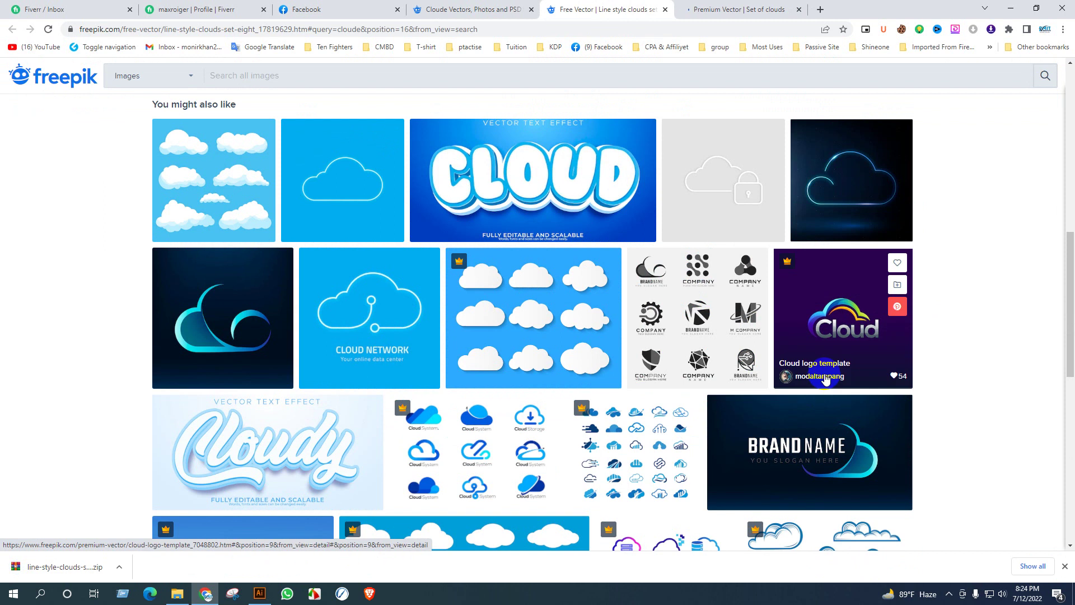
{"action": "scroll", "coordinate": [826, 381], "scroll_direction": "down", "scroll_amount": 10}
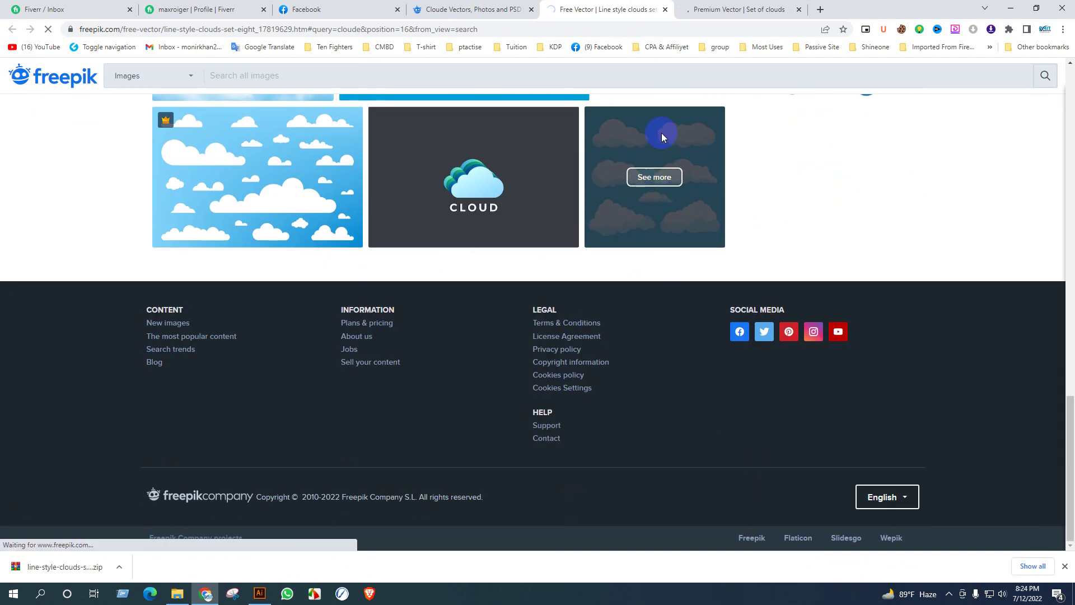
{"action": "left_click", "coordinate": [661, 137]}
{"action": "left_click", "coordinate": [739, 9]}
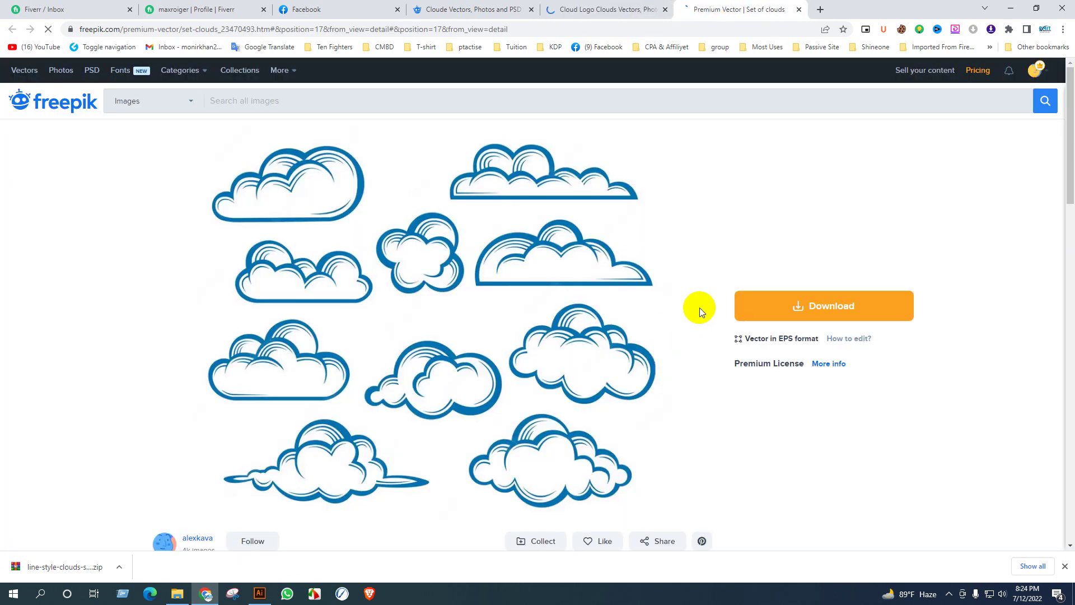
Download the "Set of clouds" vector, look over its related images and close the extra cloud tabs to return to the search results
{"action": "left_click", "coordinate": [806, 303]}
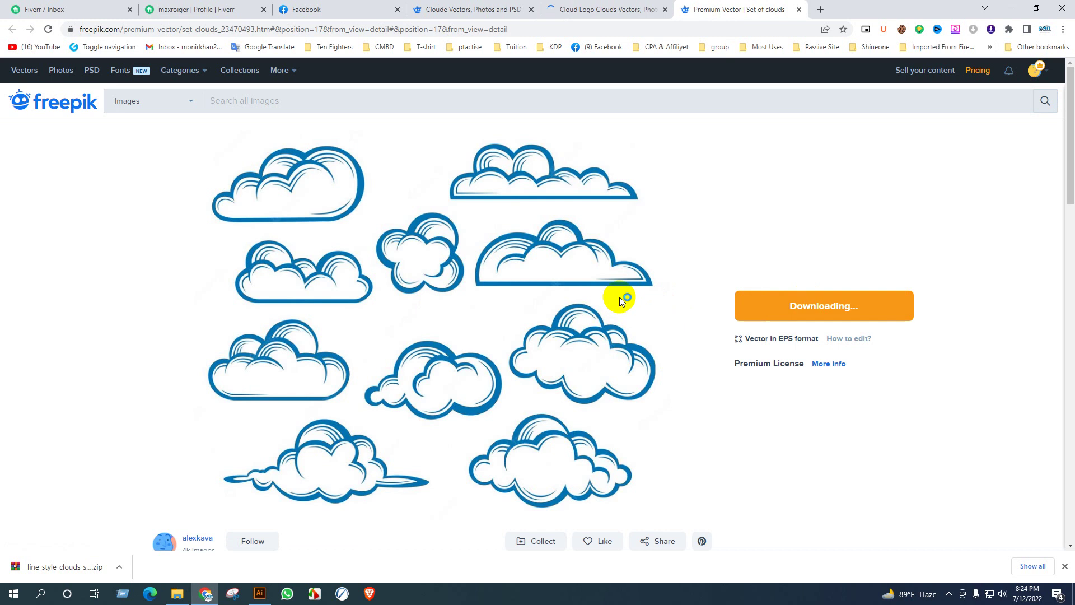
{"action": "scroll", "coordinate": [610, 302], "scroll_direction": "down", "scroll_amount": 4}
{"action": "scroll", "coordinate": [610, 306], "scroll_direction": "down", "scroll_amount": 10}
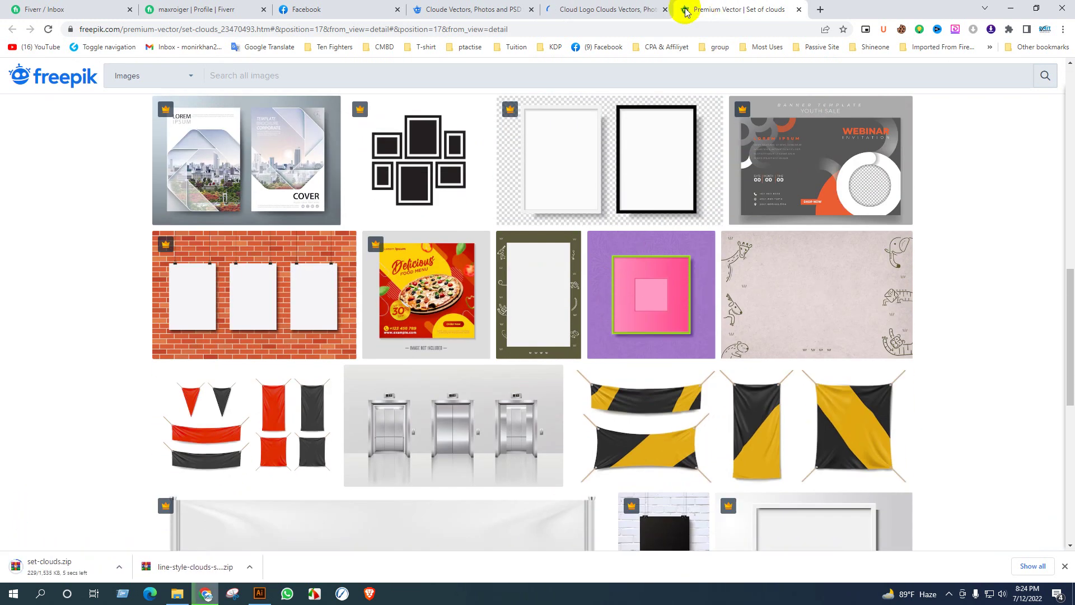
{"action": "left_click", "coordinate": [670, 10]}
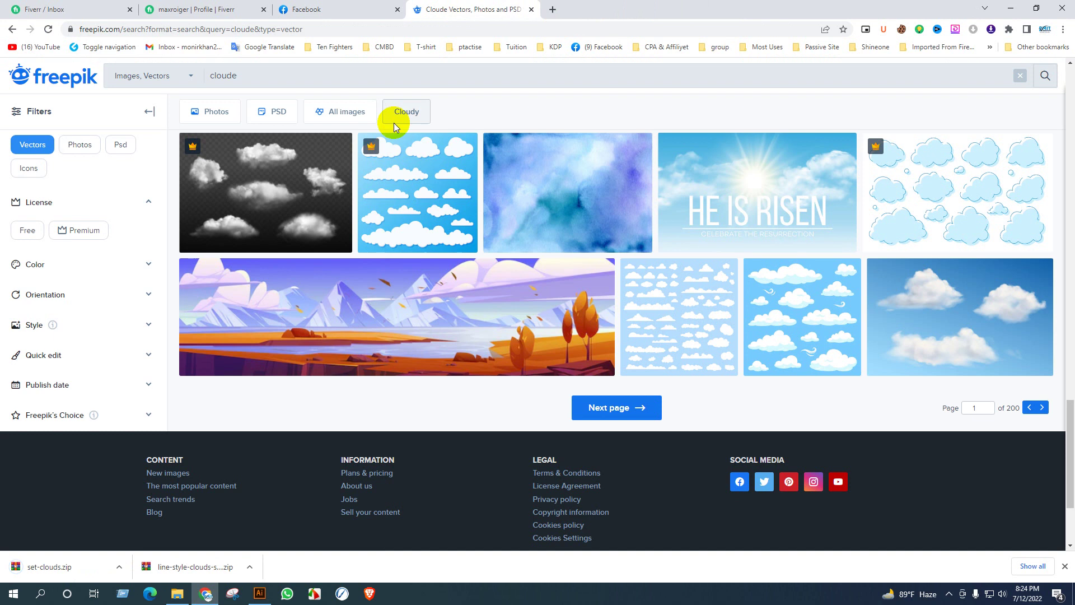
Search the vectors for "grash" and open the grass border silhouette, black grass border and monochrome grass vectors in separate tabs
{"action": "left_click_drag", "start_coordinate": [255, 76], "coordinate": [188, 49]}
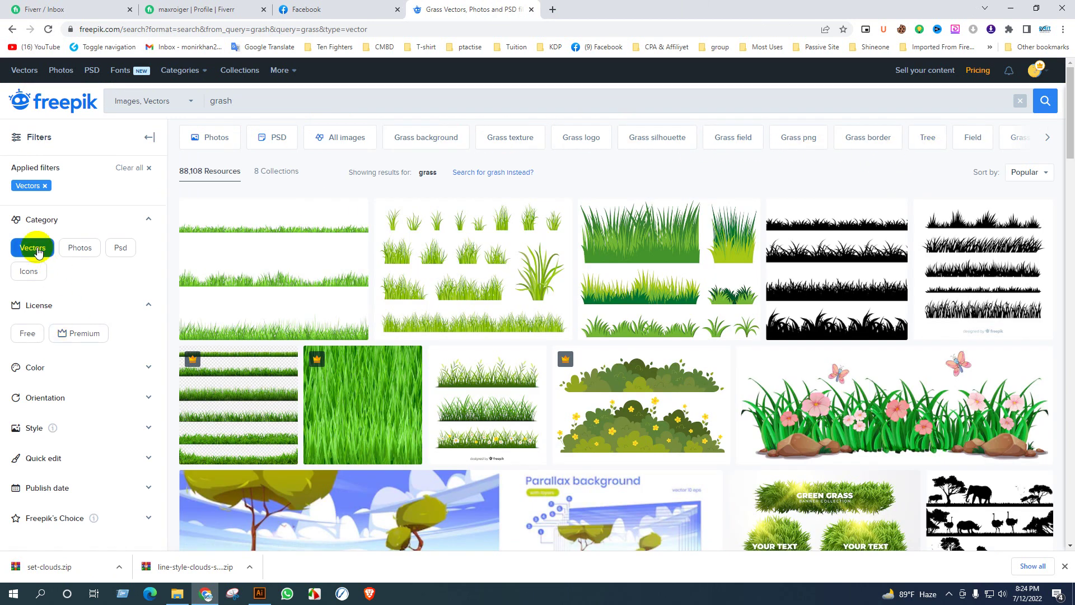
{"action": "middle_click", "coordinate": [974, 268]}
{"action": "scroll", "coordinate": [784, 286], "scroll_direction": "down", "scroll_amount": 12}
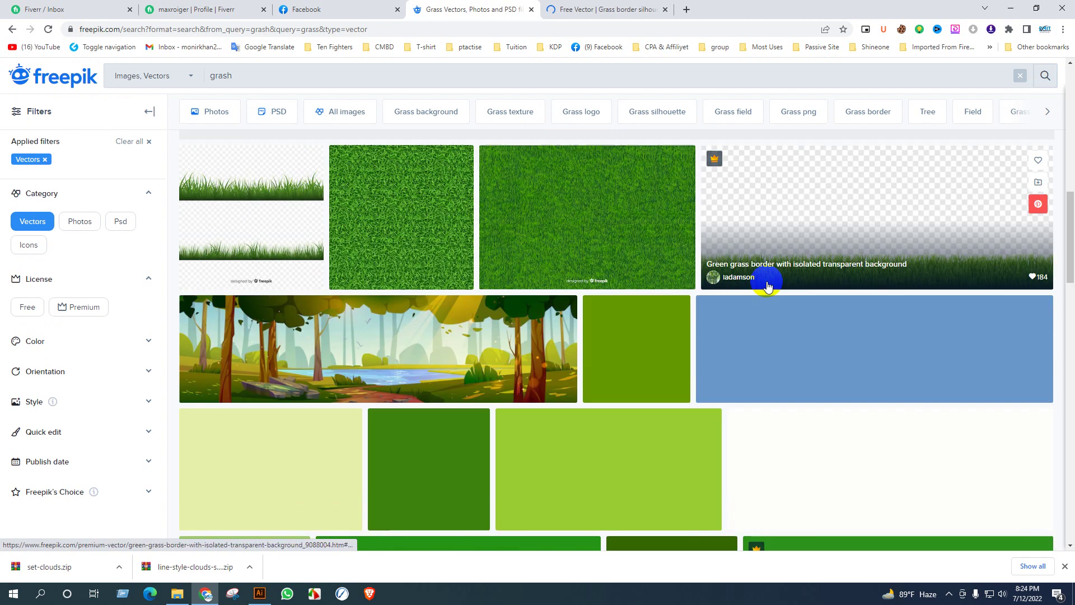
{"action": "scroll", "coordinate": [768, 287], "scroll_direction": "down", "scroll_amount": 5}
{"action": "scroll", "coordinate": [764, 287], "scroll_direction": "down", "scroll_amount": 5}
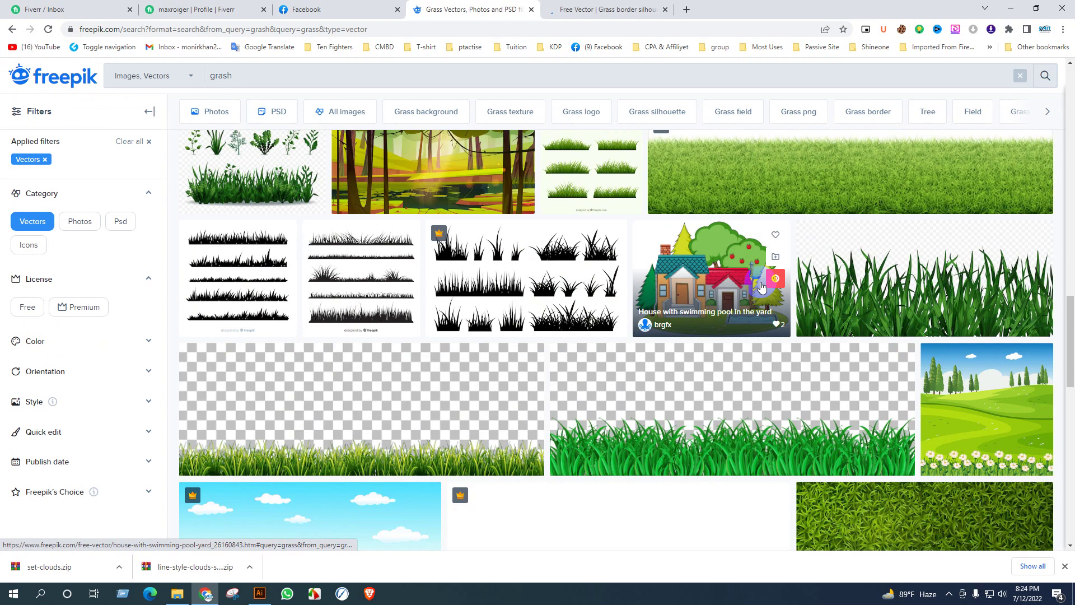
{"action": "middle_click", "coordinate": [349, 264]}
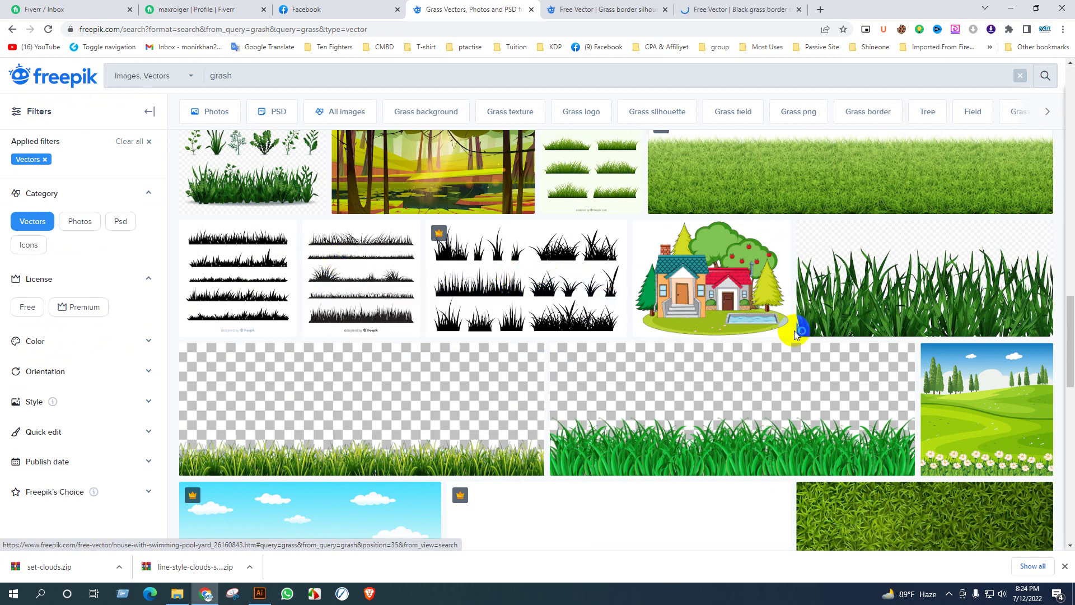
{"action": "middle_click", "coordinate": [534, 271]}
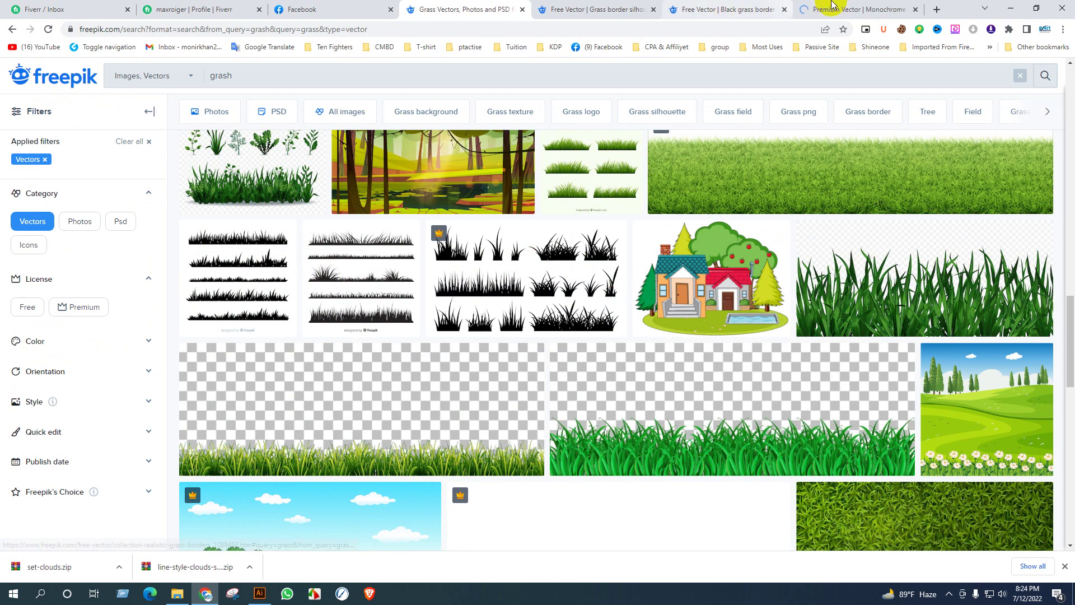
Compare the black grass border and monochrome grass vectors, and download the "Monochrome illustration of grass" set
{"action": "left_click", "coordinate": [765, 7]}
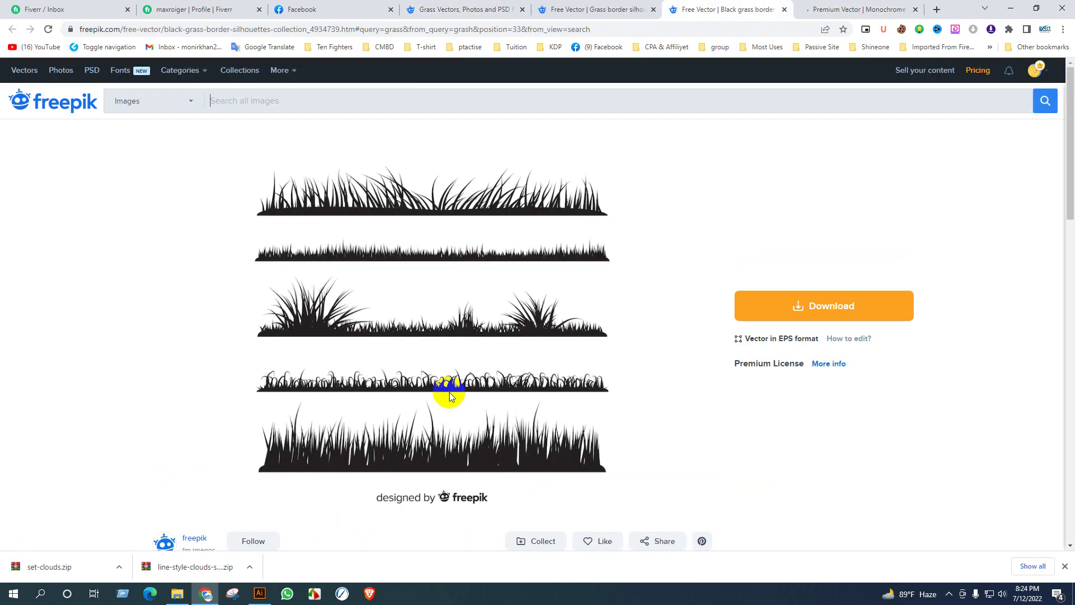
{"action": "left_click", "coordinate": [851, 9]}
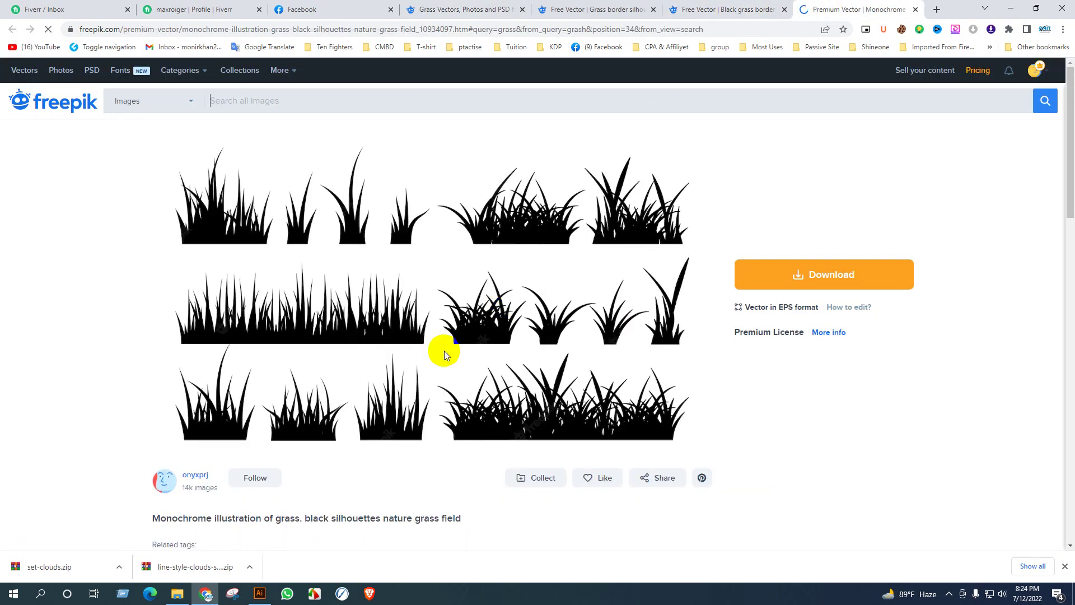
{"action": "left_click", "coordinate": [830, 274]}
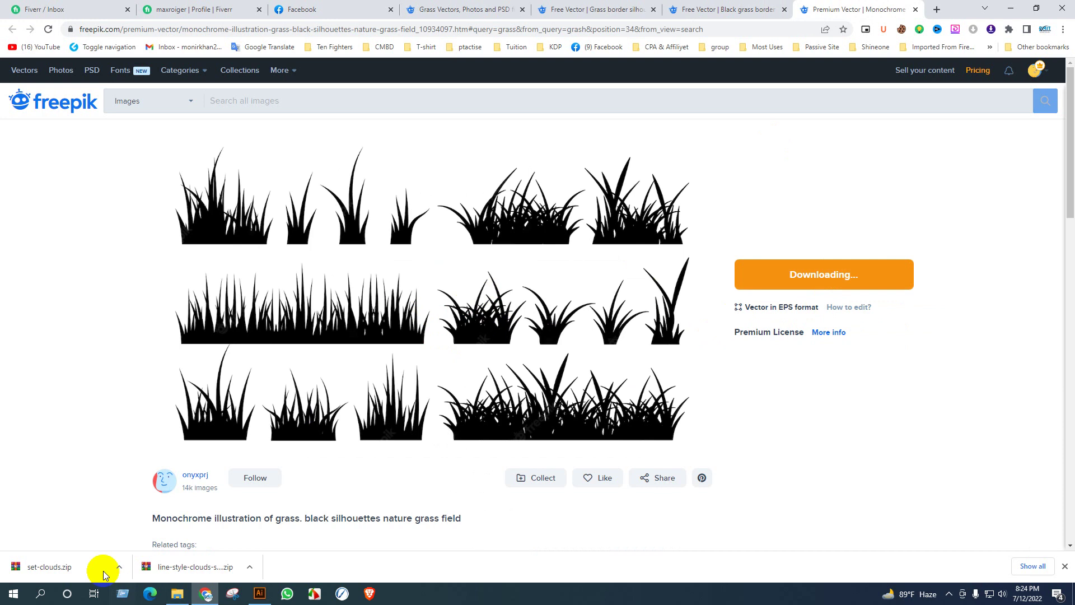
Open cloud_set.eps from the downloaded set-clouds.zip archive in Illustrator
{"action": "left_click", "coordinate": [56, 567]}
{"action": "left_click", "coordinate": [116, 198]}
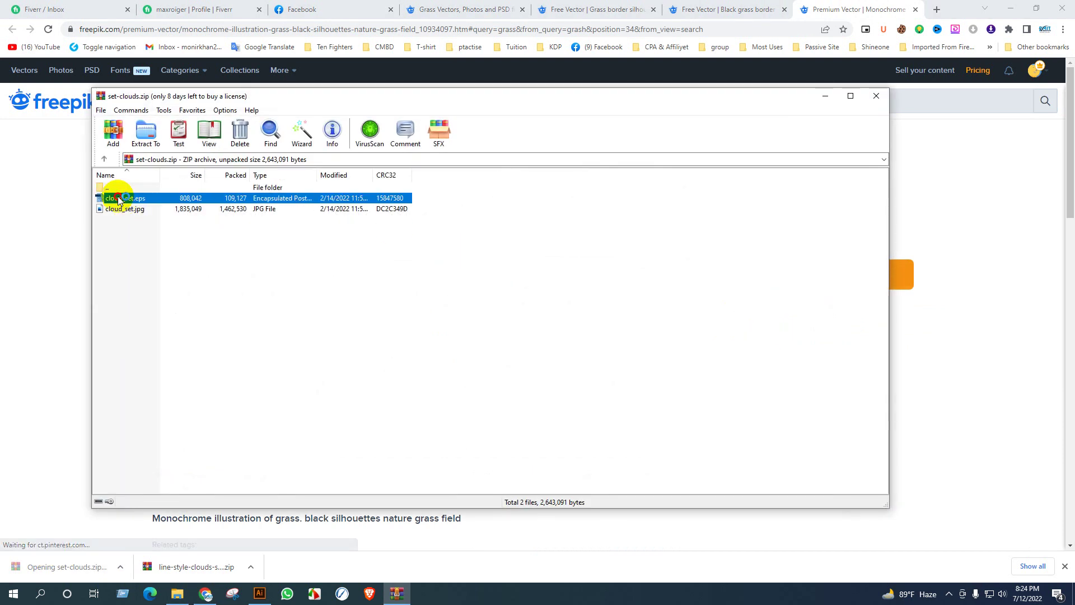
{"action": "double_click", "coordinate": [118, 200]}
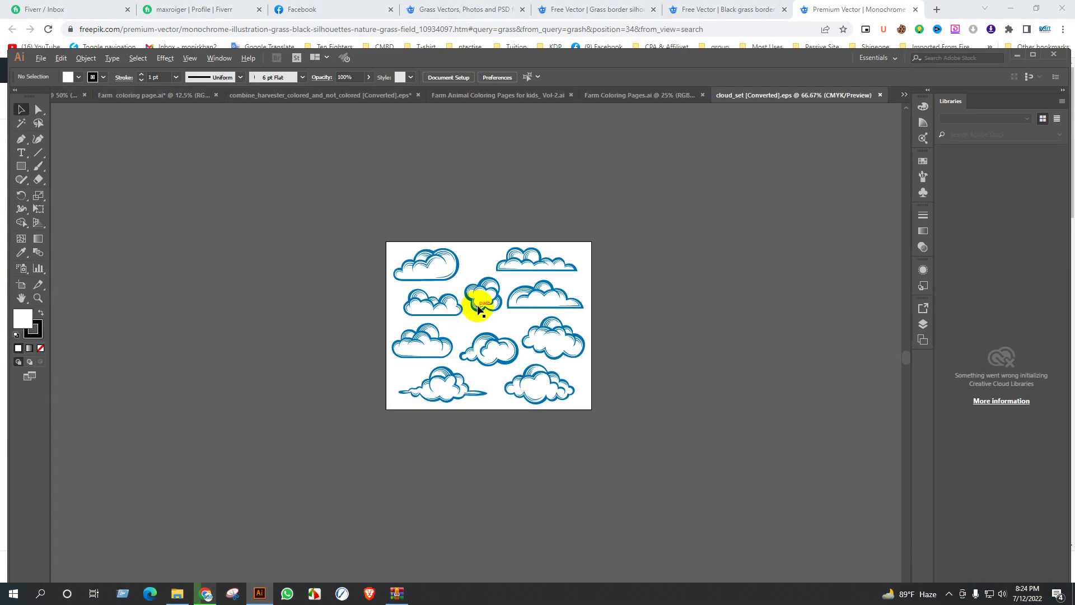
Move the whole cloud group off its artboard and change its fill from the swatches to black
{"action": "scroll", "coordinate": [478, 307], "scroll_direction": "down", "scroll_amount": 1}
{"action": "left_click_drag", "start_coordinate": [249, 199], "coordinate": [597, 458]}
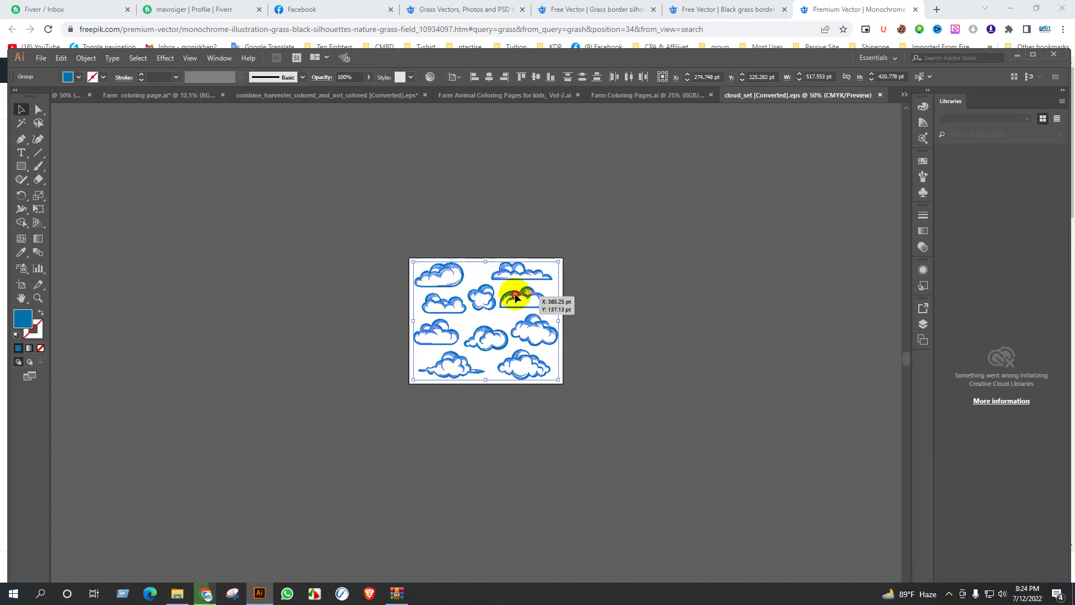
{"action": "left_click_drag", "start_coordinate": [516, 300], "coordinate": [226, 268]}
{"action": "left_click", "coordinate": [75, 78]}
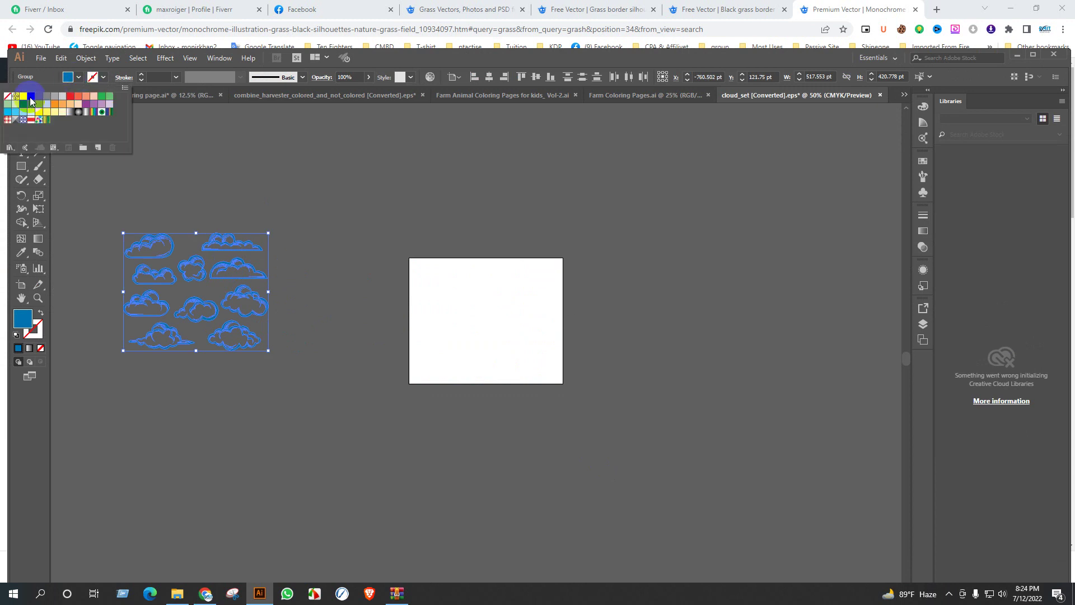
{"action": "left_click", "coordinate": [31, 96]}
{"action": "left_click", "coordinate": [187, 149]}
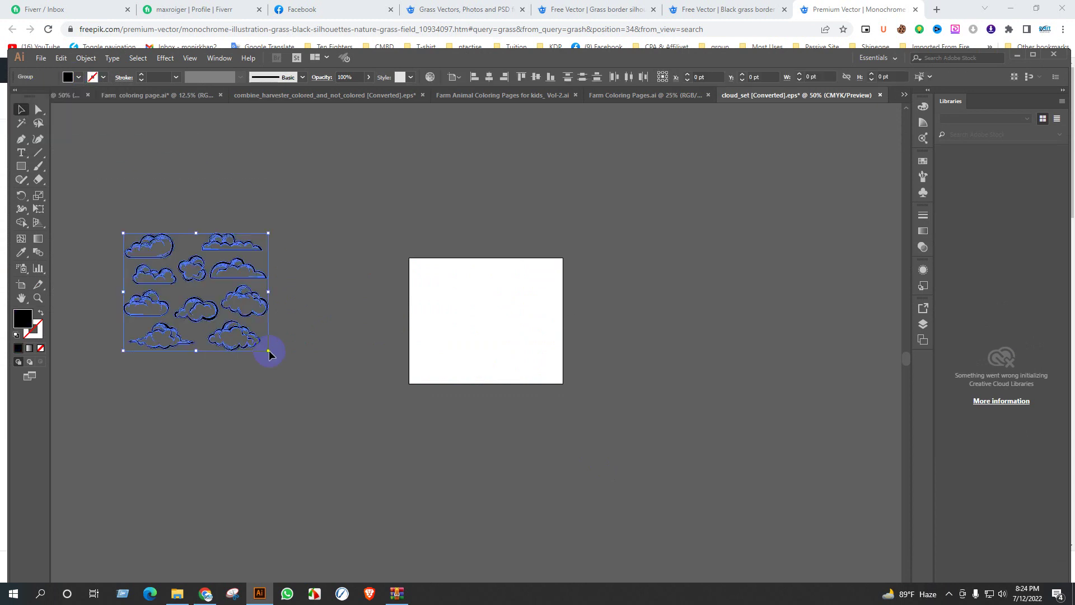
Bring the black clouds into the forest Animal document, place them in the empty space beside the artboards and ungroup them
{"action": "left_click_drag", "start_coordinate": [228, 236], "coordinate": [781, 280]}
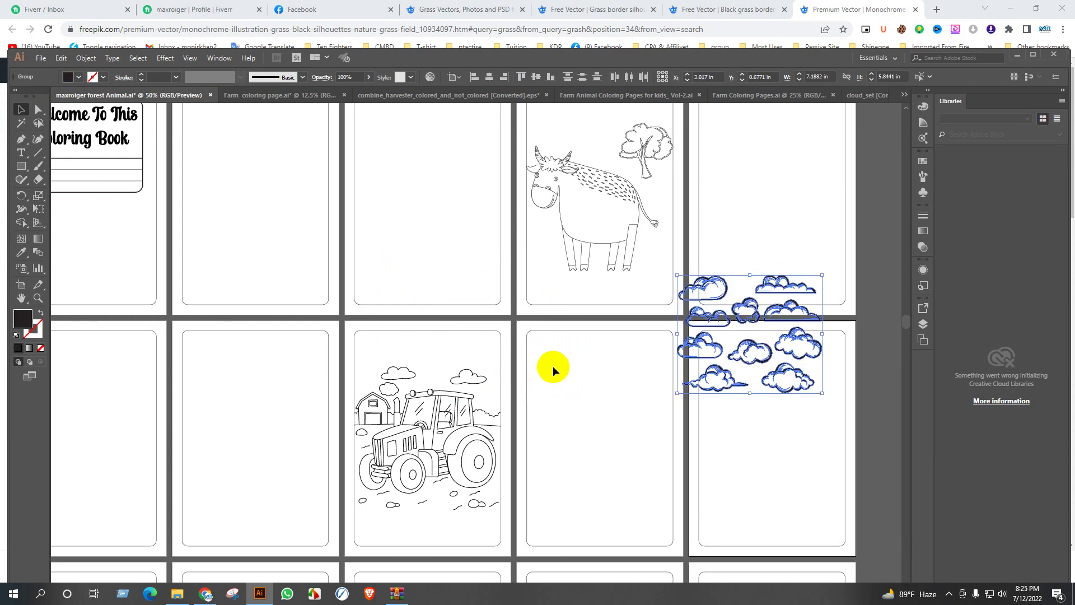
{"action": "scroll", "coordinate": [553, 368], "scroll_direction": "down", "scroll_amount": 2}
{"action": "left_click_drag", "start_coordinate": [757, 351], "coordinate": [611, 388]}
{"action": "left_click_drag", "start_coordinate": [525, 395], "coordinate": [698, 282]}
{"action": "right_click", "coordinate": [697, 282]}
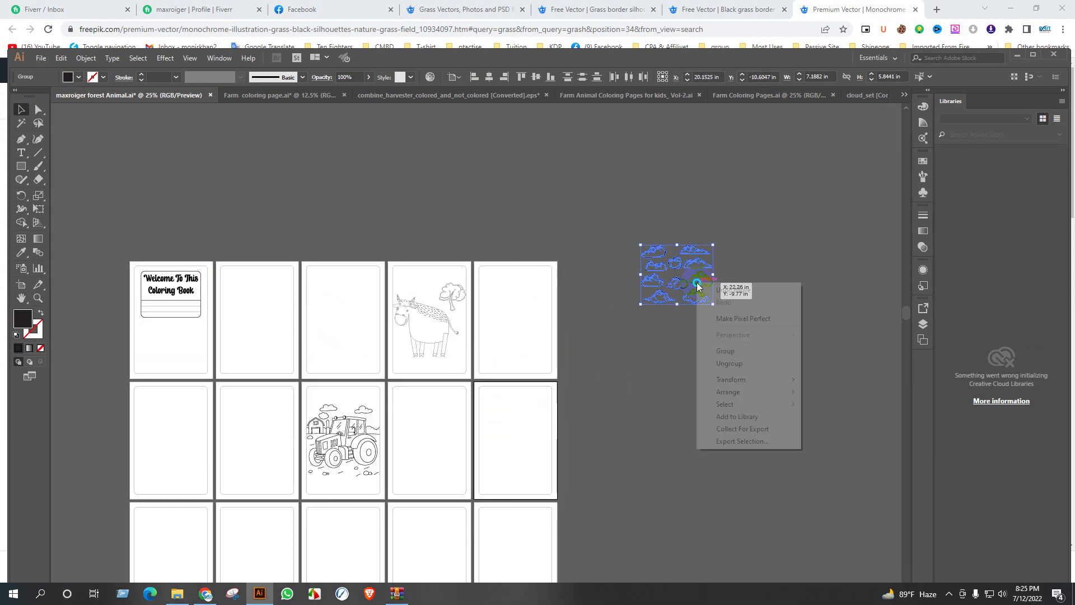
{"action": "left_click", "coordinate": [729, 363]}
{"action": "left_click", "coordinate": [756, 329]}
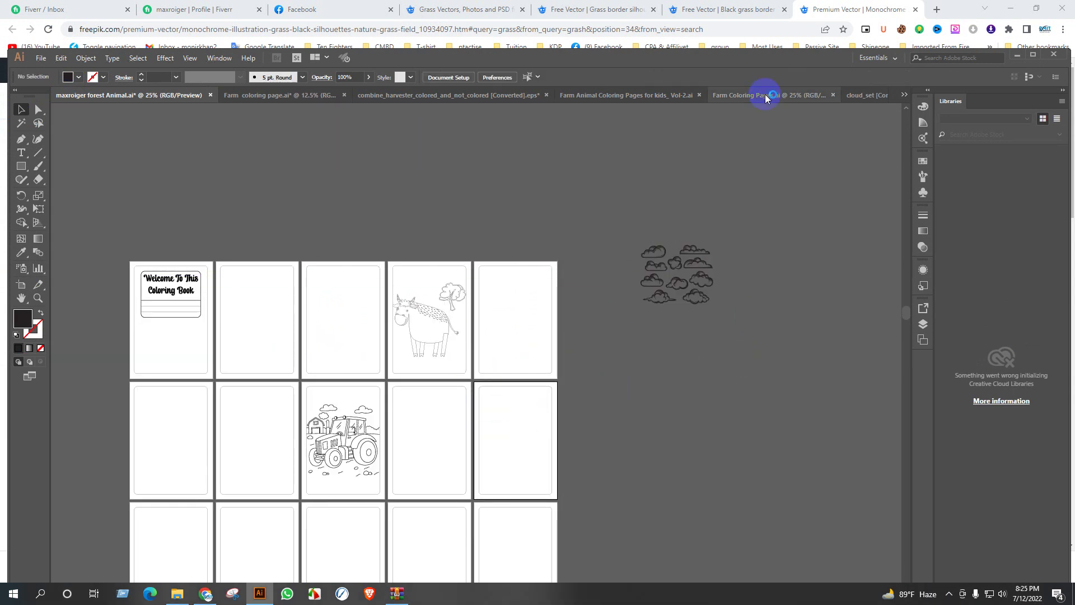
Close the cloud_set document without saving its changes
{"action": "left_click", "coordinate": [871, 95]}
{"action": "left_click", "coordinate": [881, 96]}
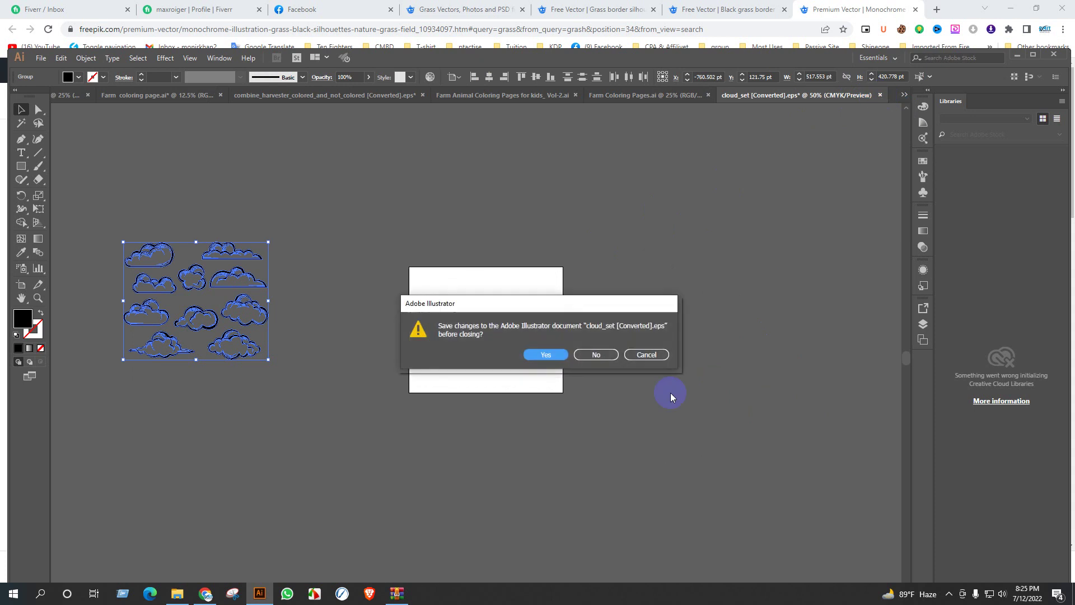
{"action": "left_click", "coordinate": [596, 354]}
Switch back to Chrome and open the grass EPS from the downloaded monochrome illustration archive in Illustrator
{"action": "left_click", "coordinate": [177, 593]}
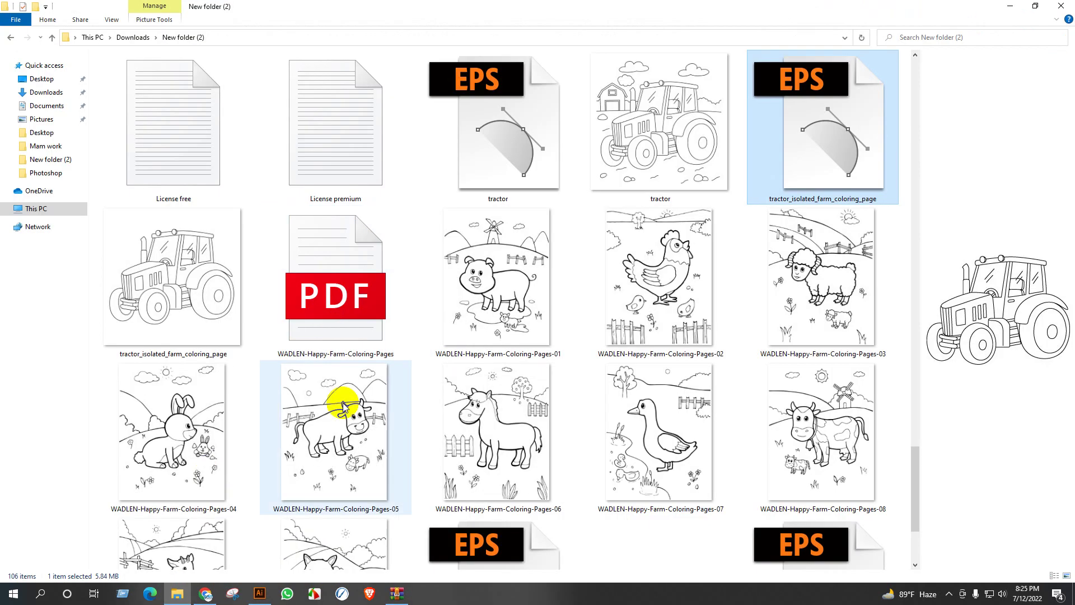
{"action": "left_click", "coordinate": [216, 593]}
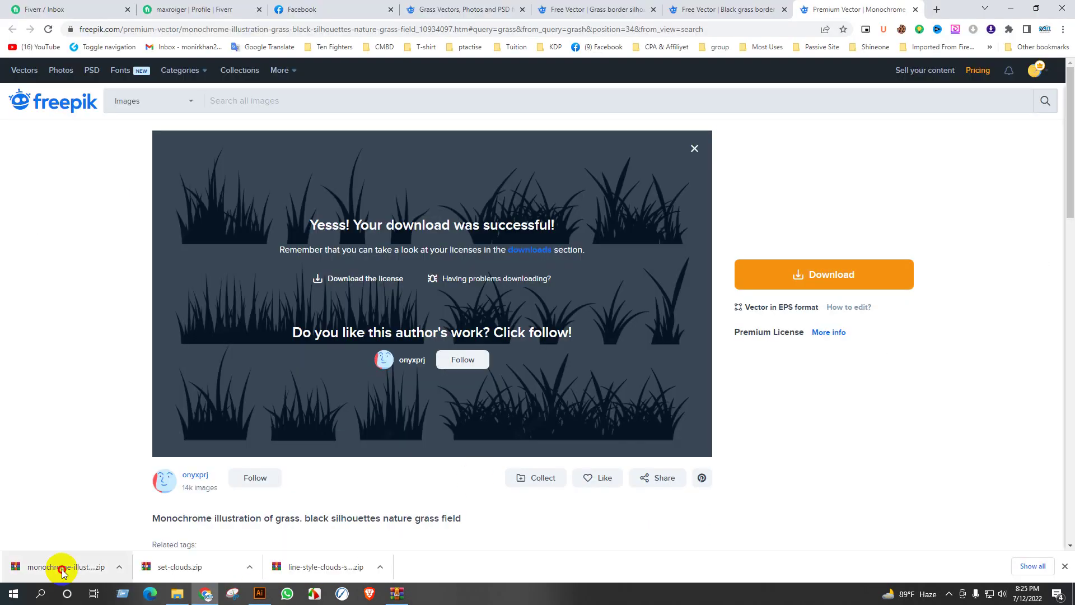
{"action": "left_click", "coordinate": [34, 567]}
{"action": "double_click", "coordinate": [136, 193]}
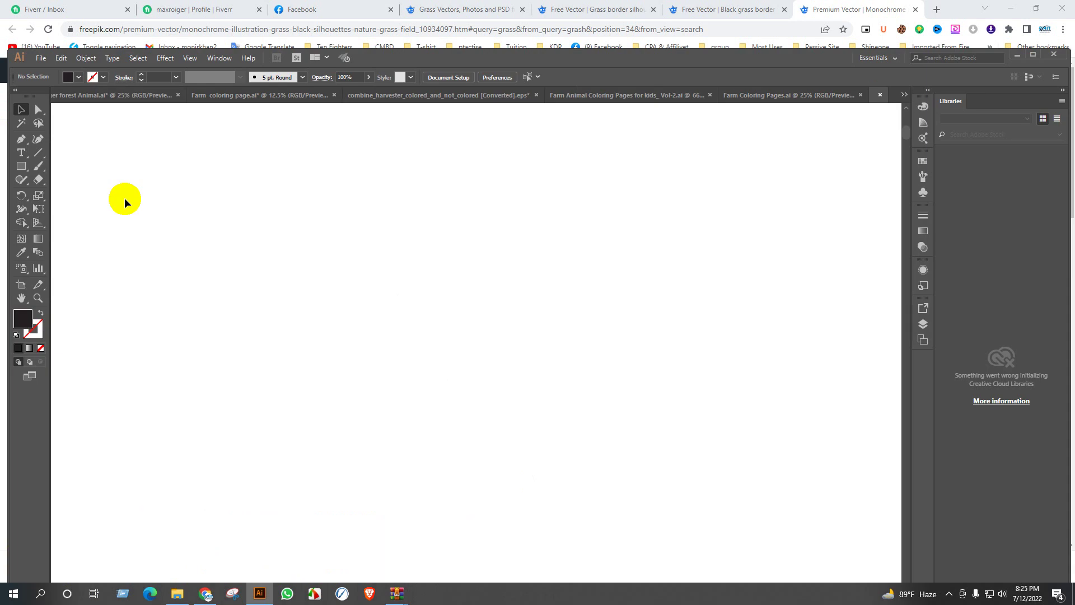
Bring all the grass silhouettes into the forest Animal document and place them beside the artboards, below the clouds
{"action": "key", "text": "ctrl+a"}
{"action": "scroll", "coordinate": [628, 372], "scroll_direction": "down", "scroll_amount": 3}
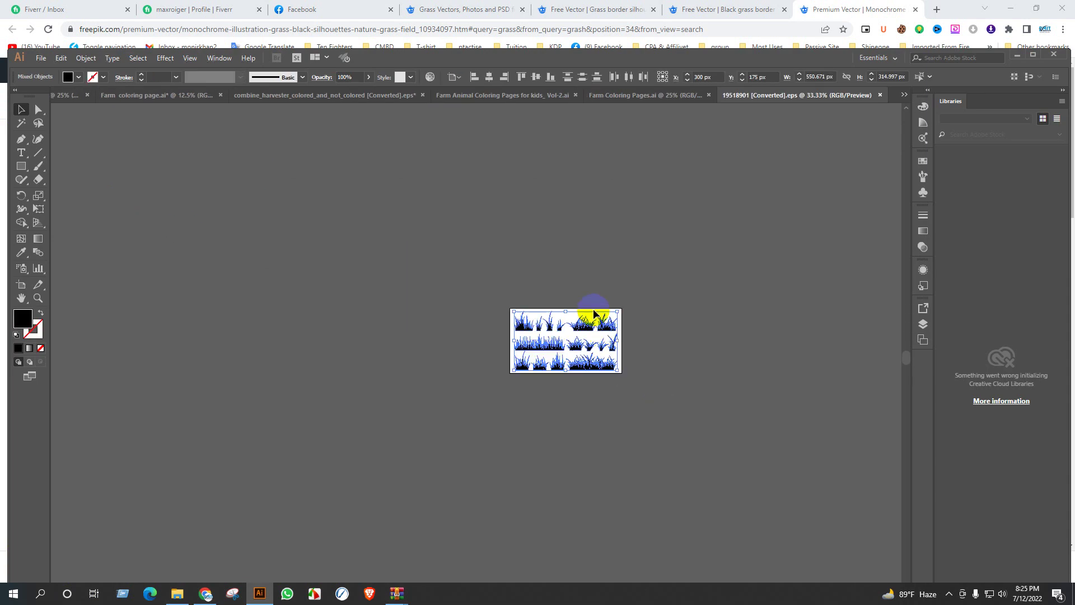
{"action": "left_click_drag", "start_coordinate": [605, 327], "coordinate": [411, 266]}
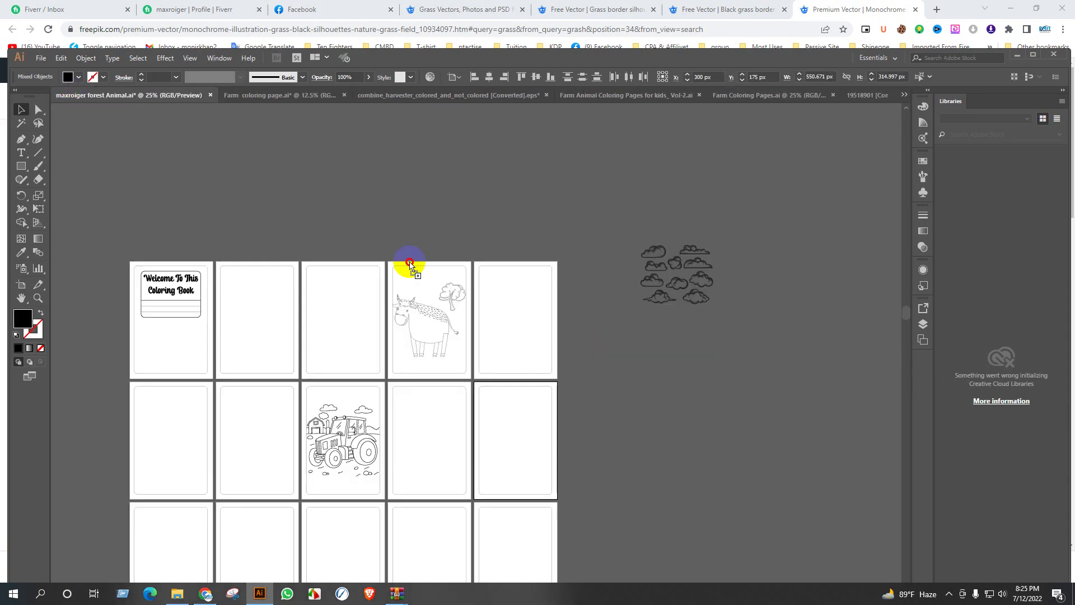
{"action": "left_click_drag", "start_coordinate": [712, 401], "coordinate": [763, 367]}
{"action": "right_click", "coordinate": [739, 381]}
{"action": "left_click", "coordinate": [817, 282]}
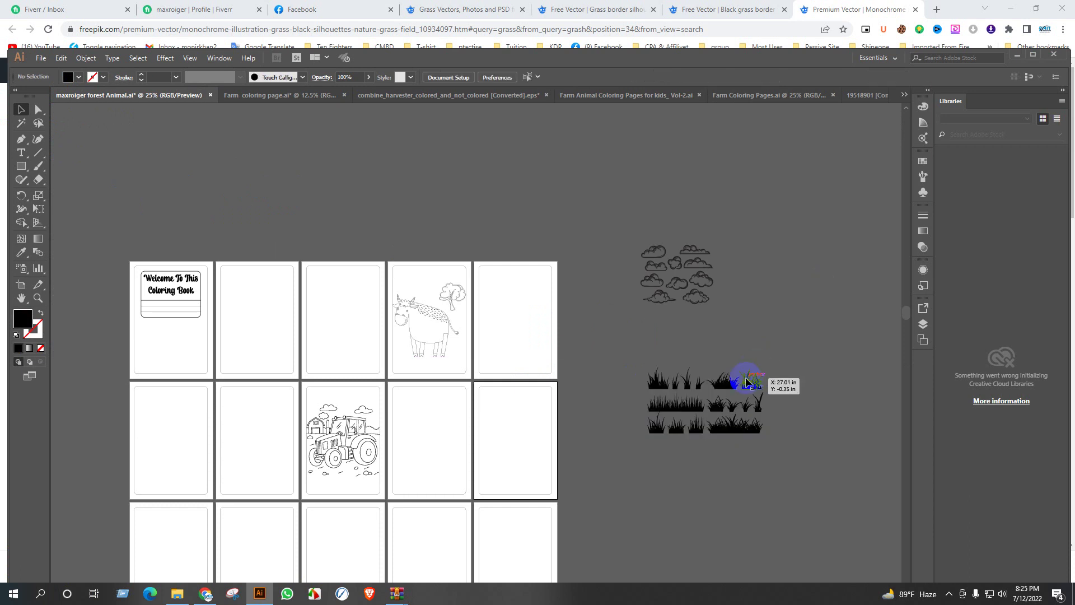
{"action": "left_click", "coordinate": [746, 382]}
{"action": "left_click", "coordinate": [783, 311]}
Close the 19518901 grass document, check Farm Coloring Pages.ai and return to the forest Animal document
{"action": "left_click", "coordinate": [864, 97]}
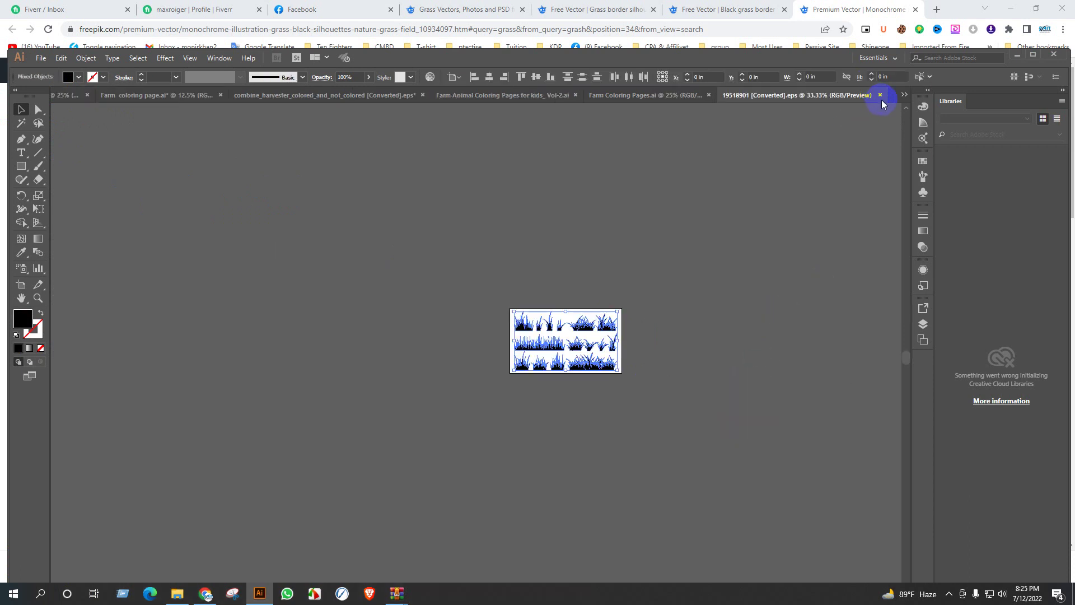
{"action": "left_click", "coordinate": [879, 97]}
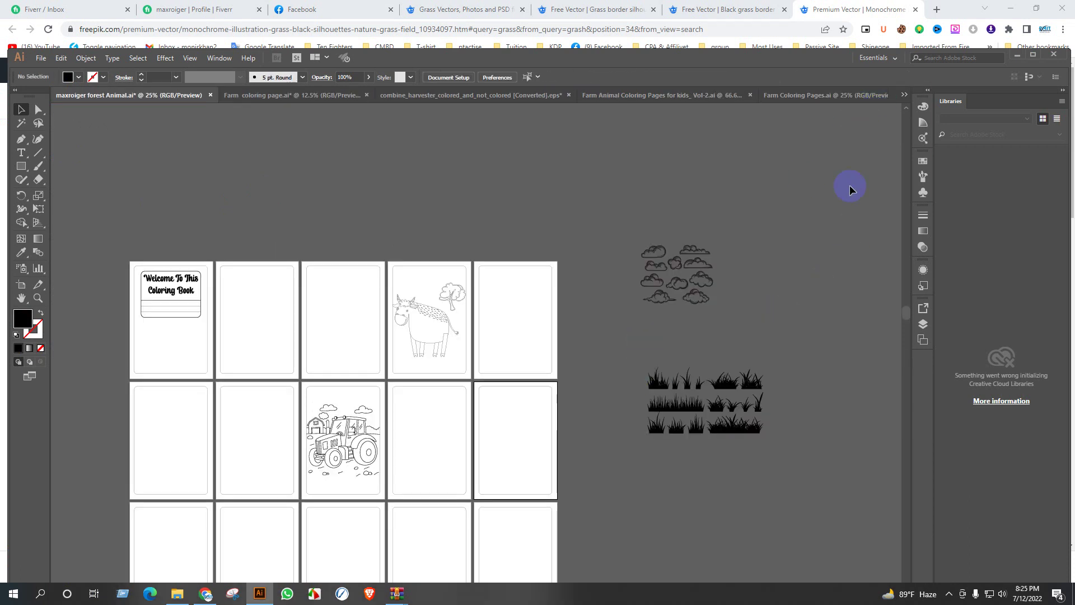
{"action": "left_click", "coordinate": [843, 95]}
{"action": "left_click", "coordinate": [66, 96]}
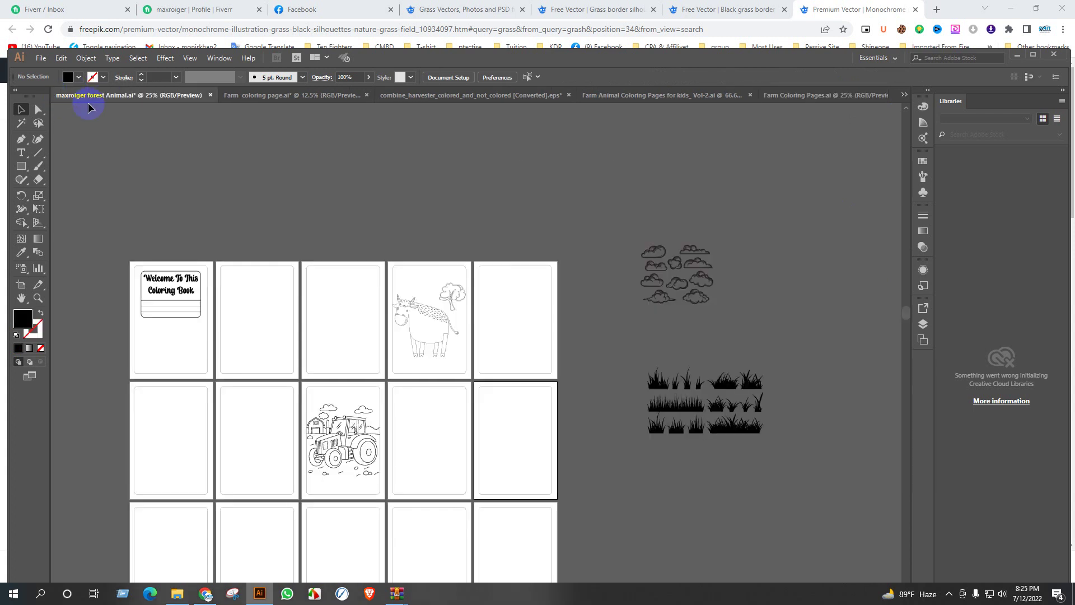
{"action": "scroll", "coordinate": [466, 199], "scroll_direction": "down", "scroll_amount": 3}
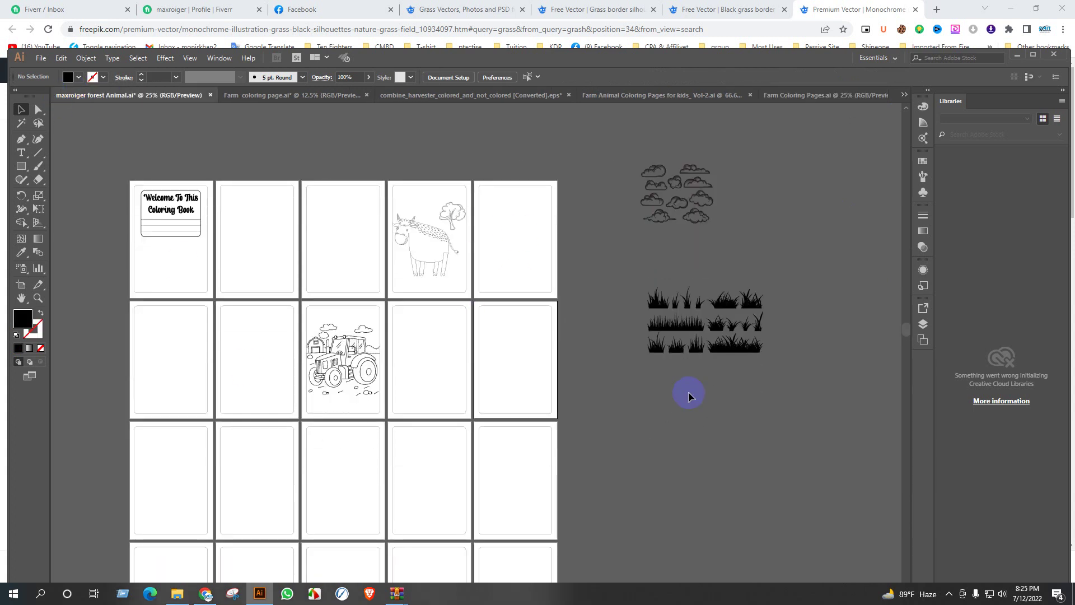
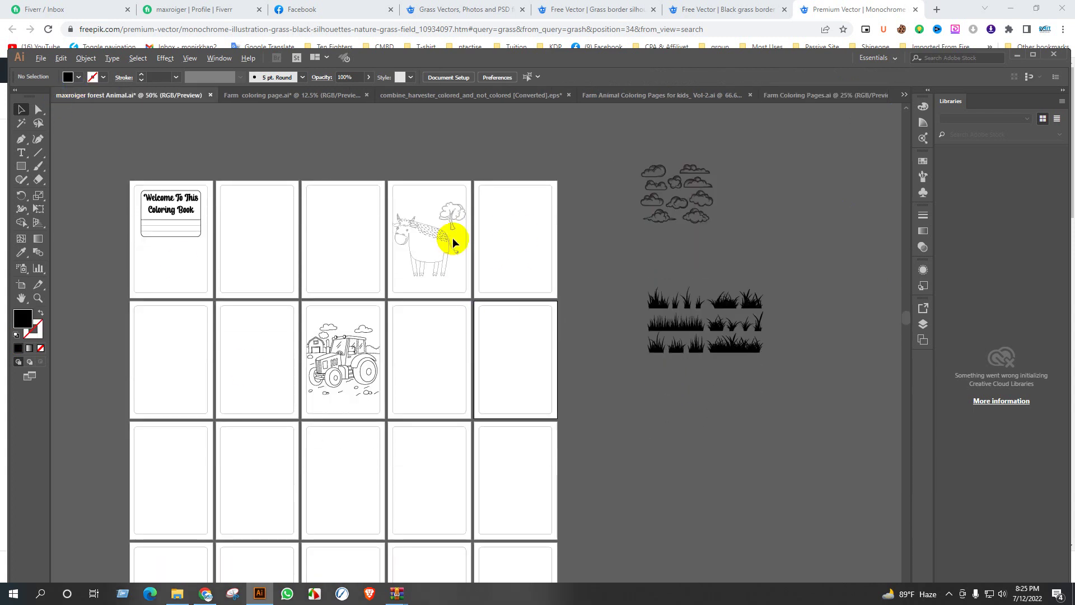
Ungroup the combined cow and tree artwork on the fourth page
{"action": "scroll", "coordinate": [453, 241], "scroll_direction": "up", "scroll_amount": 3}
{"action": "left_click_drag", "start_coordinate": [518, 252], "coordinate": [488, 325]}
{"action": "scroll", "coordinate": [482, 334], "scroll_direction": "down", "scroll_amount": 1}
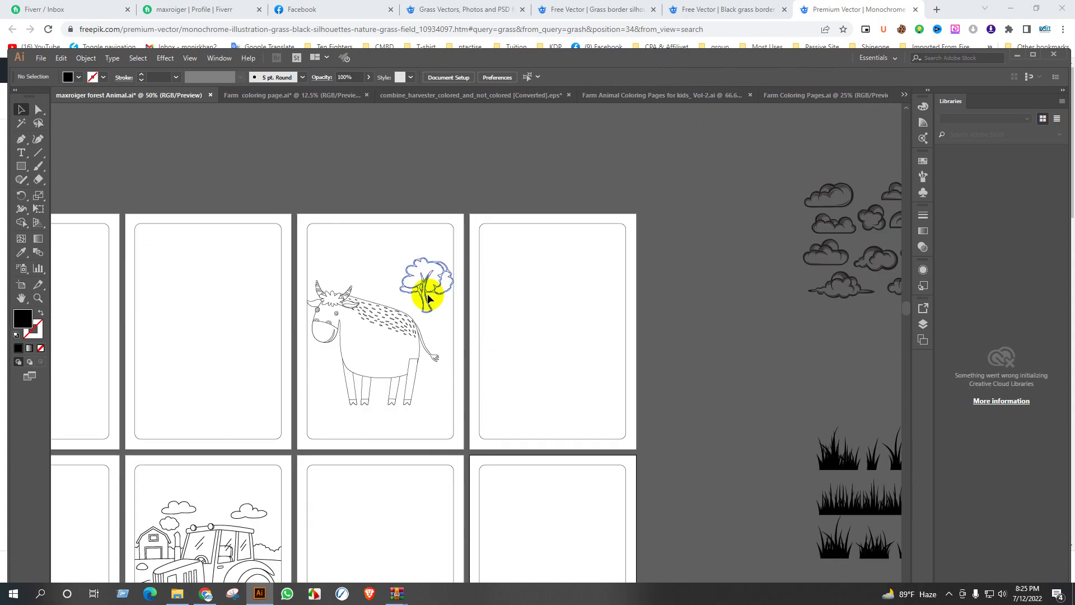
{"action": "scroll", "coordinate": [448, 372], "scroll_direction": "up", "scroll_amount": 1}
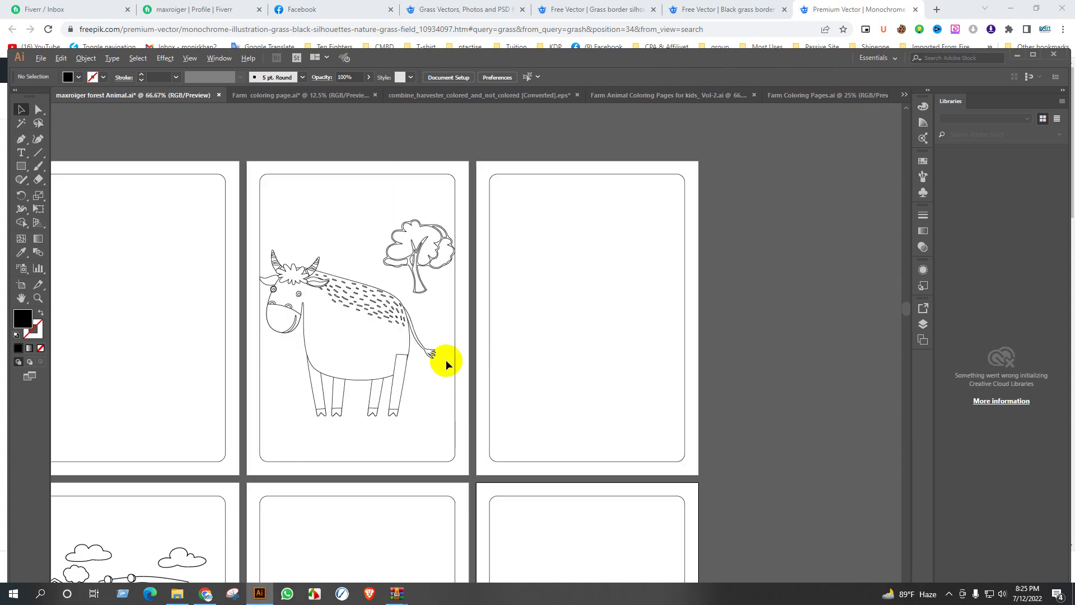
{"action": "left_click", "coordinate": [423, 291]}
{"action": "right_click", "coordinate": [422, 286]}
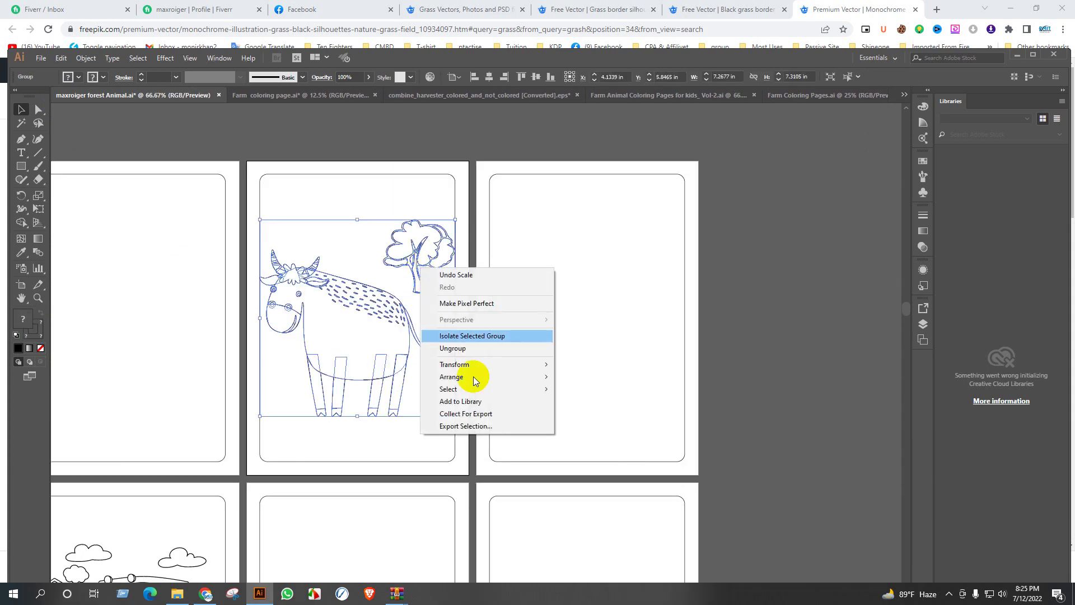
{"action": "left_click", "coordinate": [454, 348]}
{"action": "left_click", "coordinate": [477, 284]}
Enlarge the tree behind the cow to about 3.9 by 4 in
{"action": "left_click", "coordinate": [431, 259]}
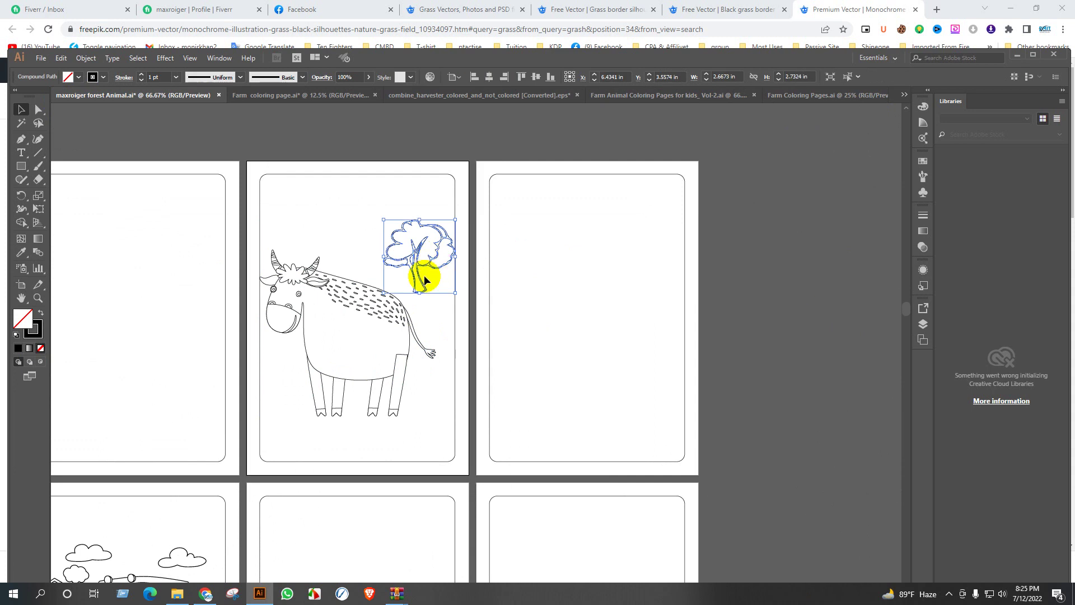
{"action": "left_click_drag", "start_coordinate": [418, 288], "coordinate": [359, 328]}
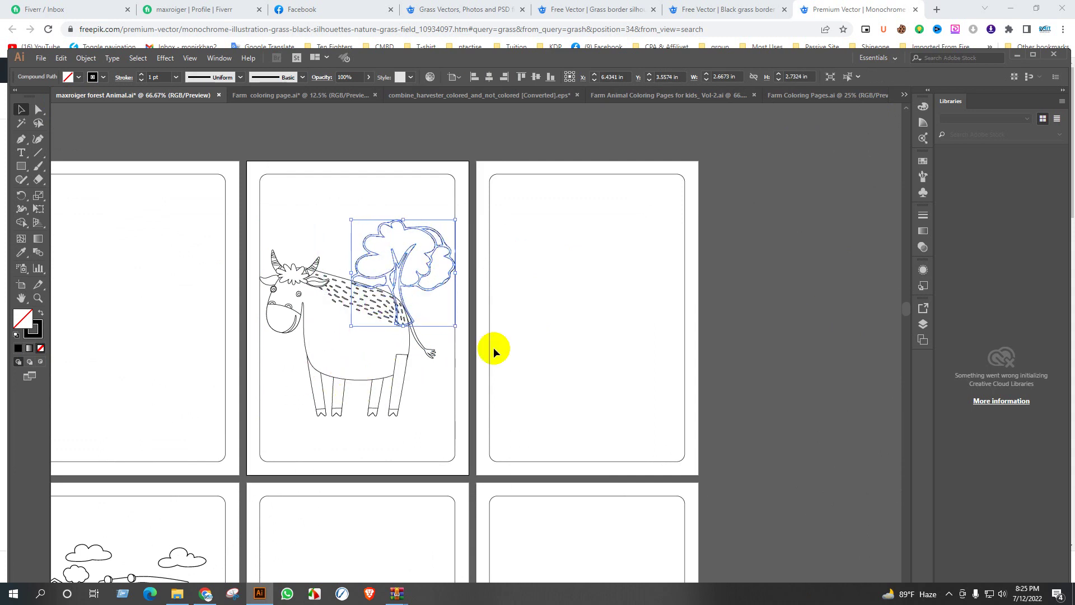
{"action": "left_click", "coordinate": [529, 324]}
{"action": "scroll", "coordinate": [441, 288], "scroll_direction": "up", "scroll_amount": 3}
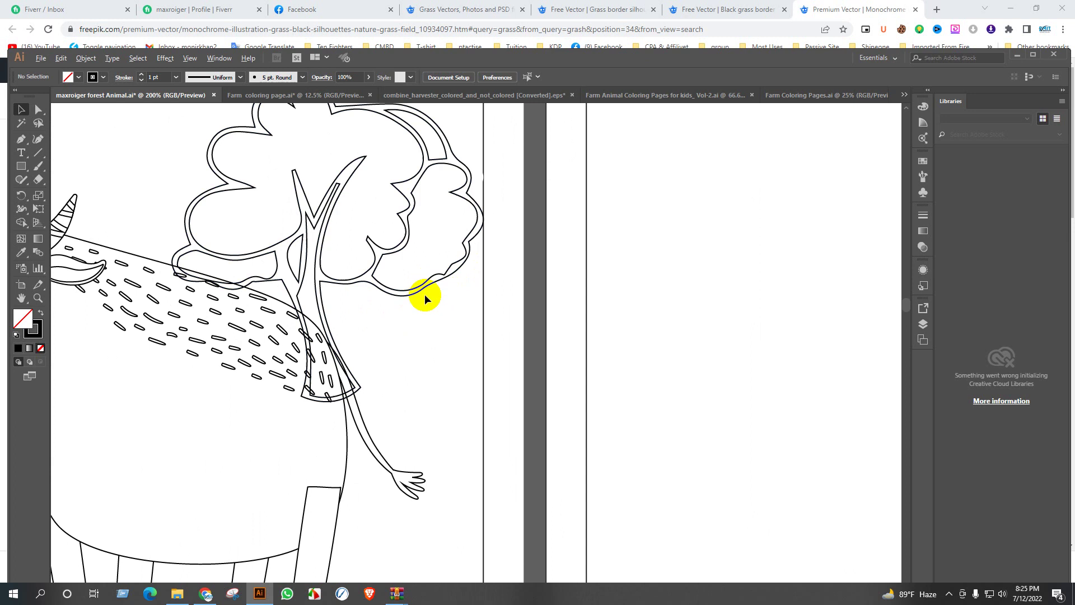
{"action": "scroll", "coordinate": [424, 294], "scroll_direction": "down", "scroll_amount": 2}
{"action": "scroll", "coordinate": [442, 376], "scroll_direction": "down", "scroll_amount": 1}
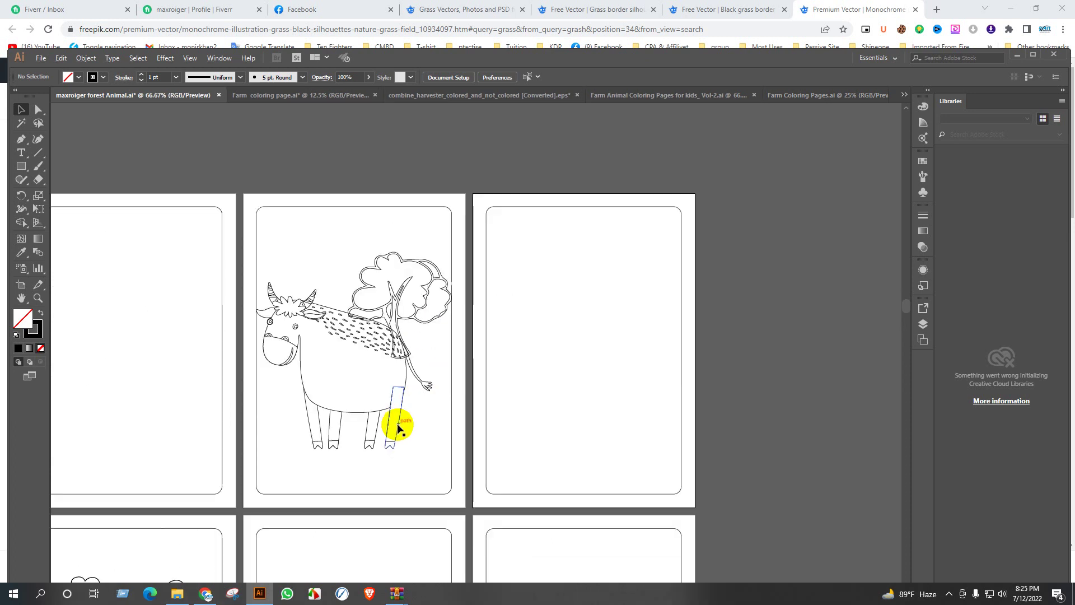
{"action": "left_click_drag", "start_coordinate": [398, 428], "coordinate": [417, 452]}
{"action": "key", "text": "ctrl+z"}
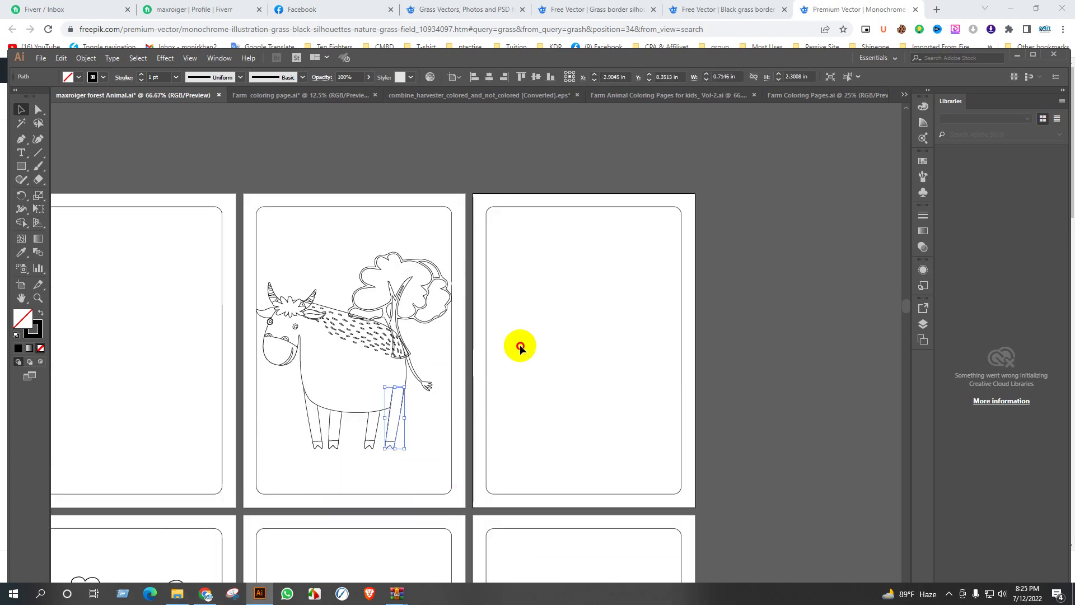
{"action": "left_click", "coordinate": [519, 344]}
Move the tree off the cow onto the top edge of the neighbouring page, and delete the stray white shape near the cow
{"action": "left_click_drag", "start_coordinate": [431, 274], "coordinate": [590, 162]}
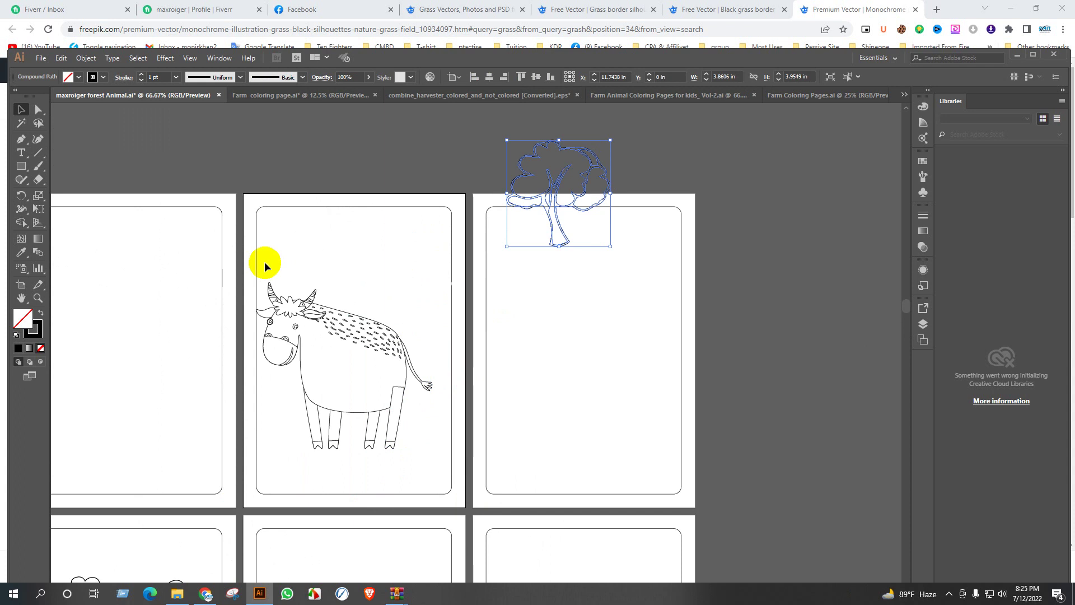
{"action": "left_click_drag", "start_coordinate": [265, 262], "coordinate": [436, 468]}
{"action": "left_click", "coordinate": [537, 336]}
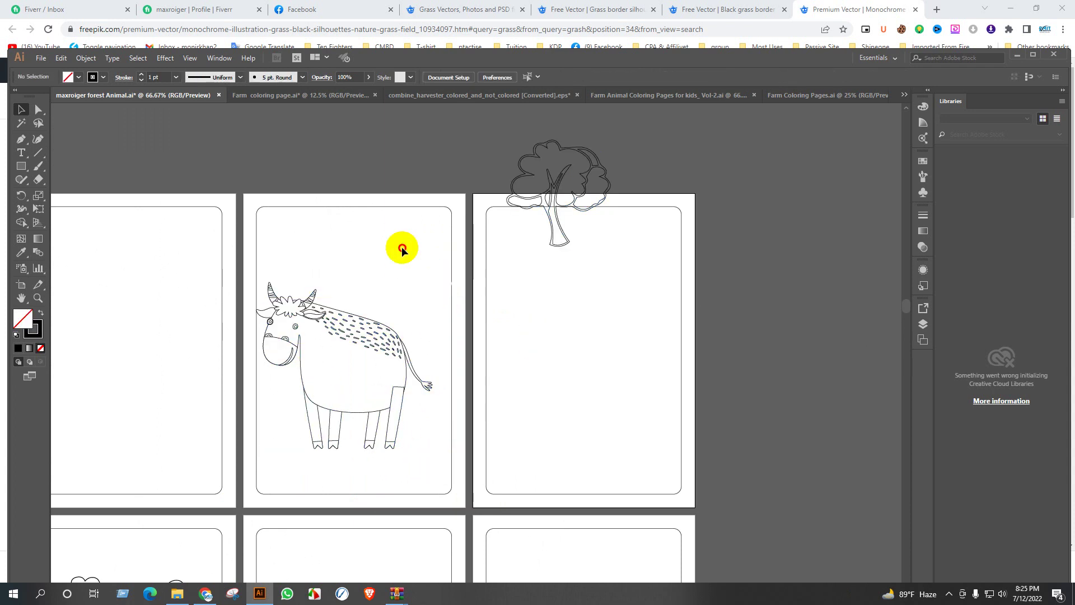
{"action": "left_click", "coordinate": [429, 296]}
{"action": "key", "text": "Delete"}
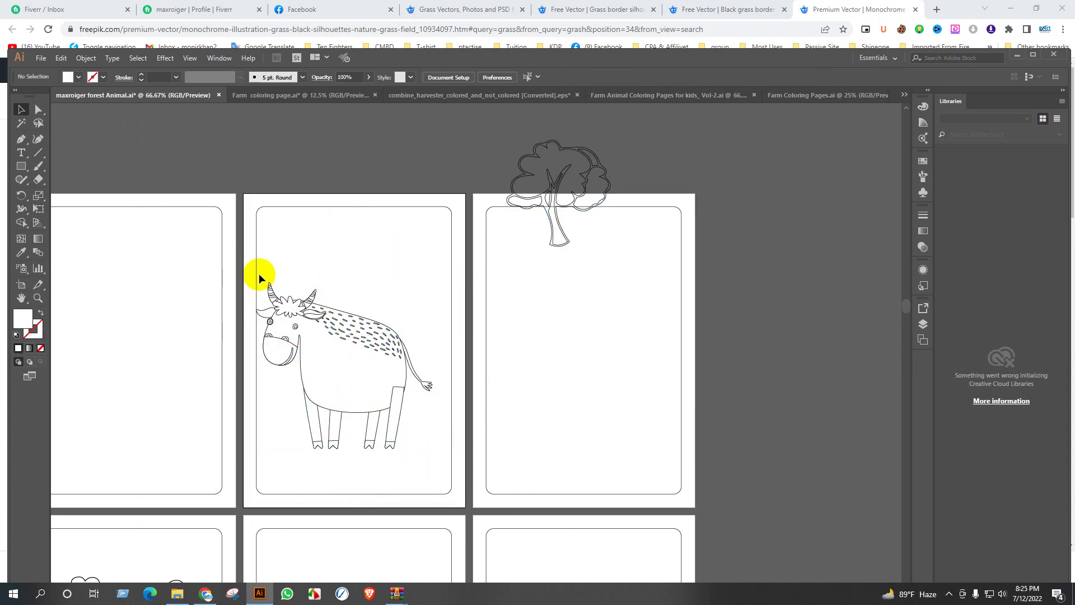
Group all parts of the cow and move it down close to the bottom edge of its page frame
{"action": "left_click_drag", "start_coordinate": [269, 254], "coordinate": [435, 471]}
{"action": "key", "text": "ctrl+g"}
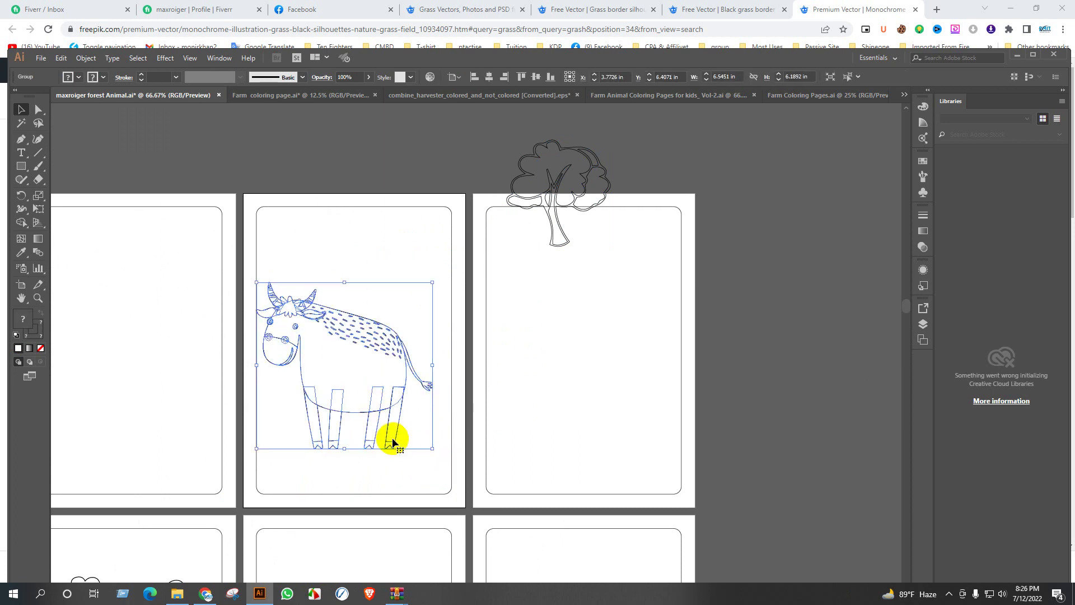
{"action": "left_click_drag", "start_coordinate": [392, 442], "coordinate": [405, 478]}
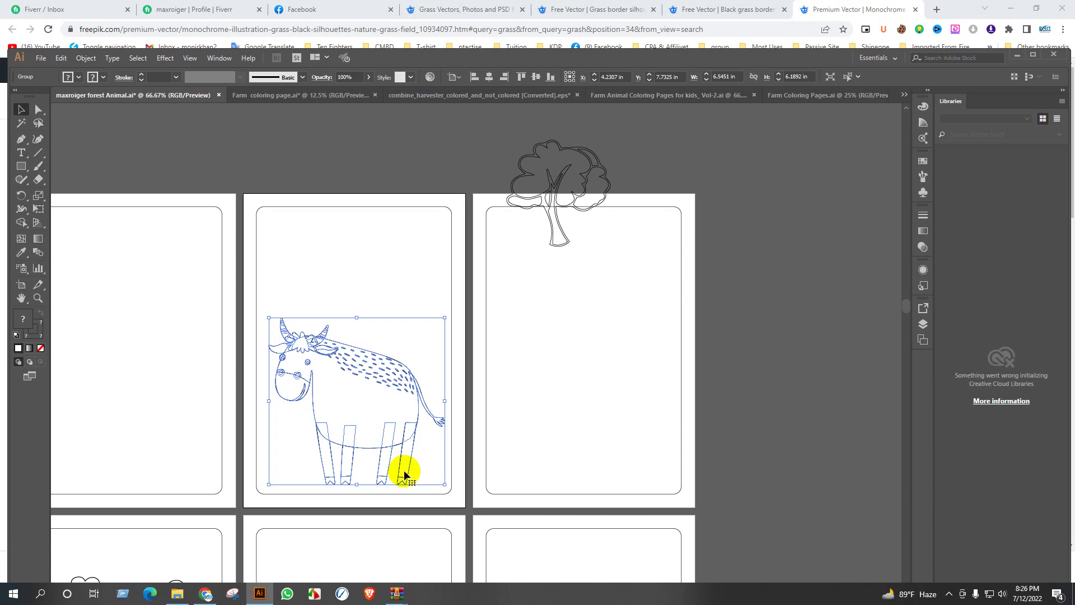
{"action": "left_click", "coordinate": [590, 347]}
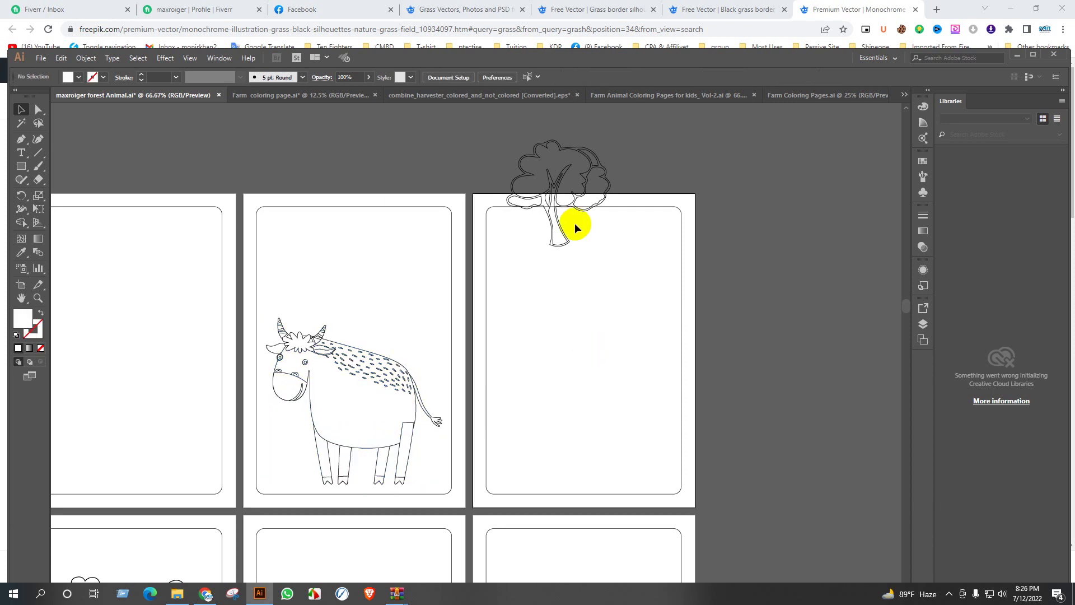
Move the tree back above the cow and resize it to about 4.7 in wide by 6.4 in tall
{"action": "left_click_drag", "start_coordinate": [568, 243], "coordinate": [408, 357]}
{"action": "left_click_drag", "start_coordinate": [399, 255], "coordinate": [398, 210]}
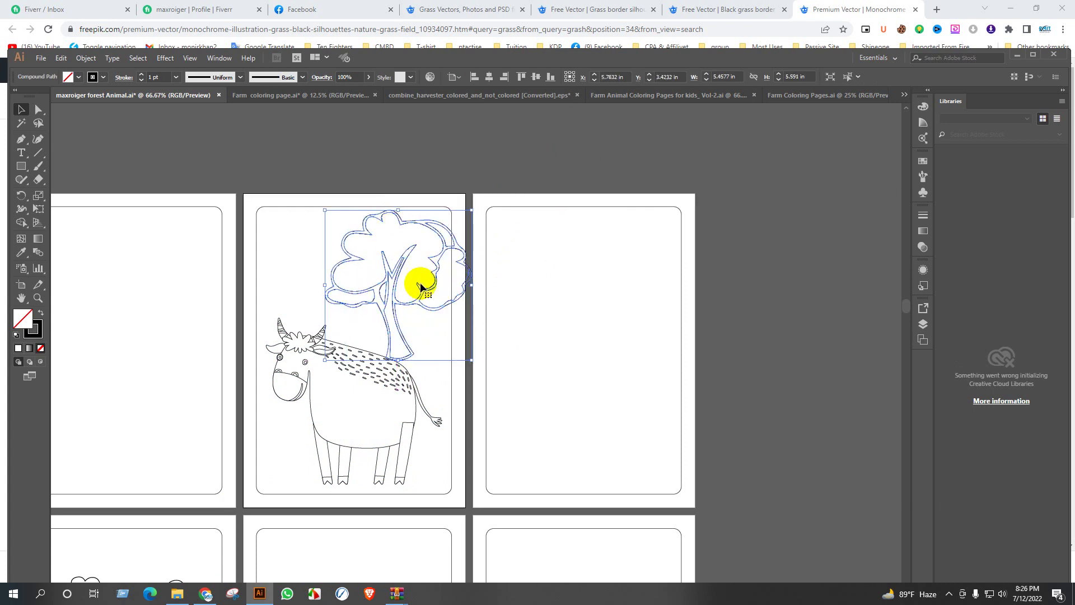
{"action": "left_click_drag", "start_coordinate": [474, 287], "coordinate": [452, 287]}
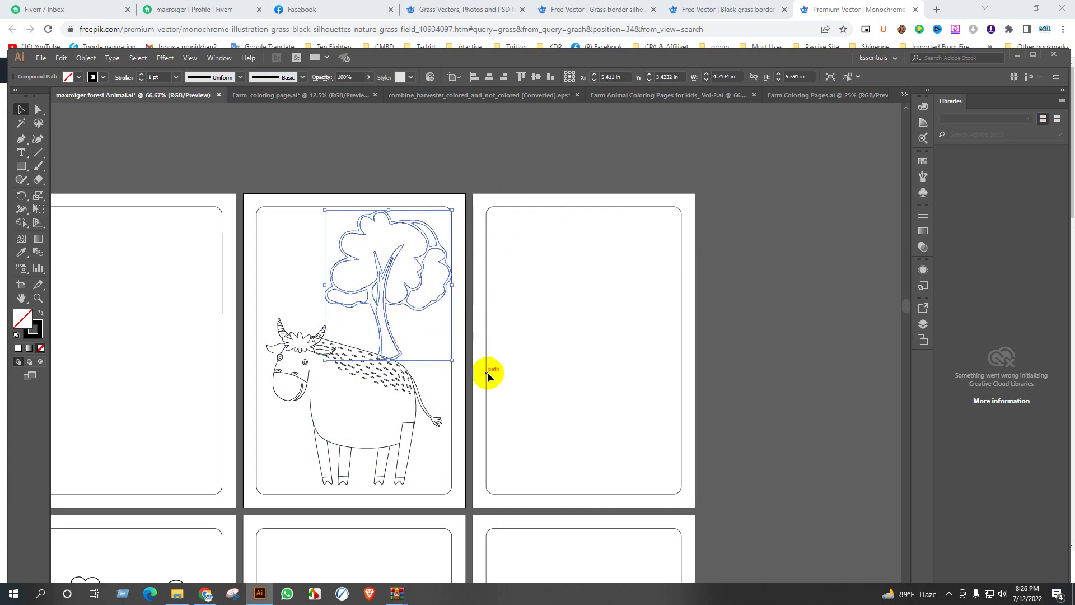
{"action": "key", "text": "Left"}
{"action": "key", "text": "Left"}
{"action": "key", "text": "Left"}
{"action": "key", "text": "Left"}
{"action": "key", "text": "Left"}
{"action": "key", "text": "Left"}
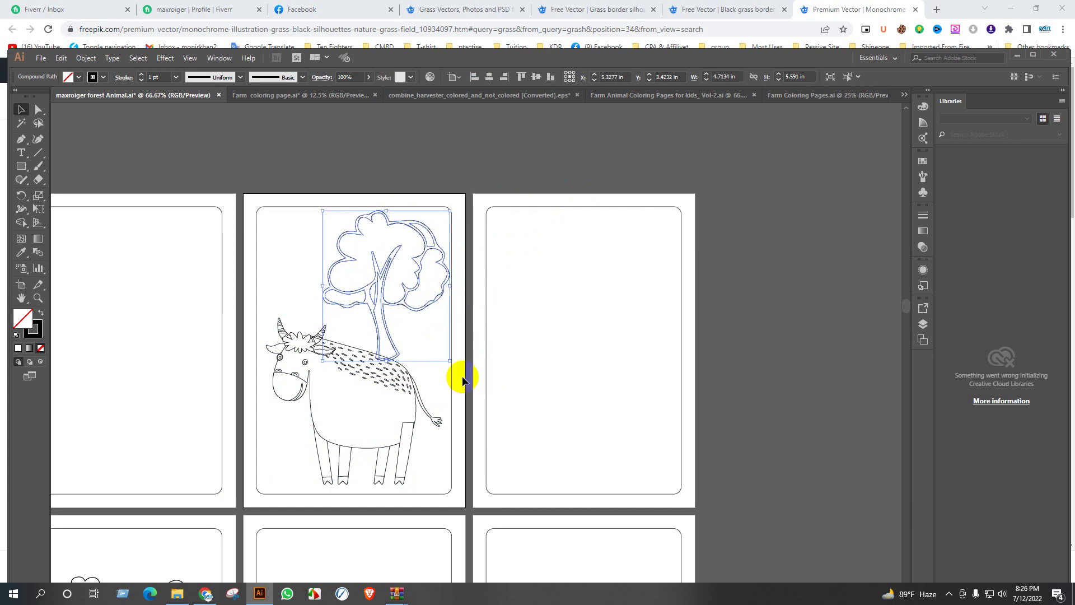
{"action": "left_click_drag", "start_coordinate": [386, 360], "coordinate": [386, 383]}
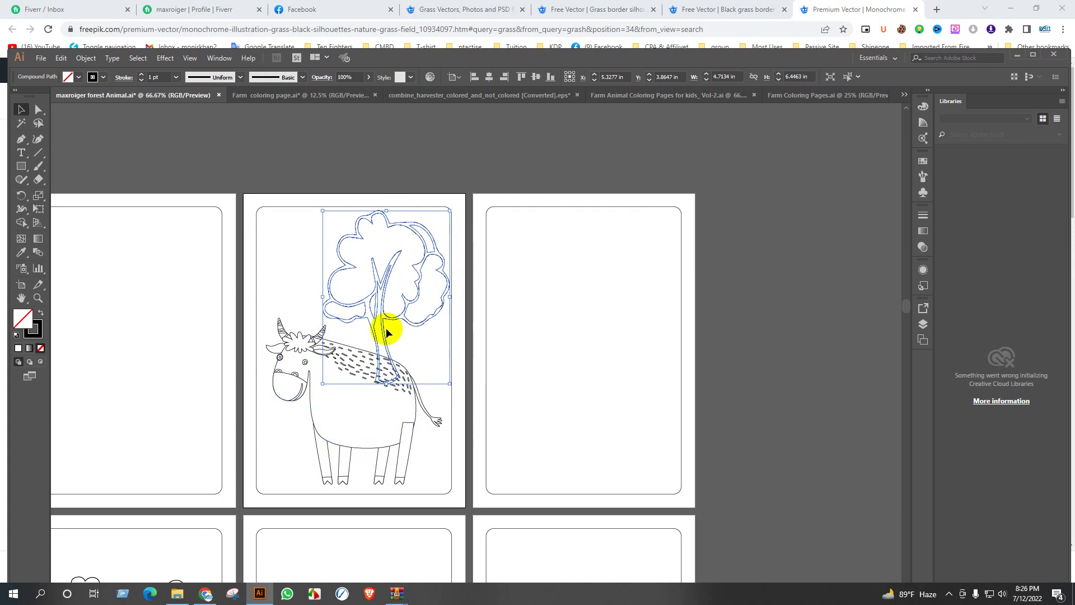
Move the tree over the cow's head and reflect it horizontally
{"action": "left_click_drag", "start_coordinate": [385, 328], "coordinate": [323, 329]}
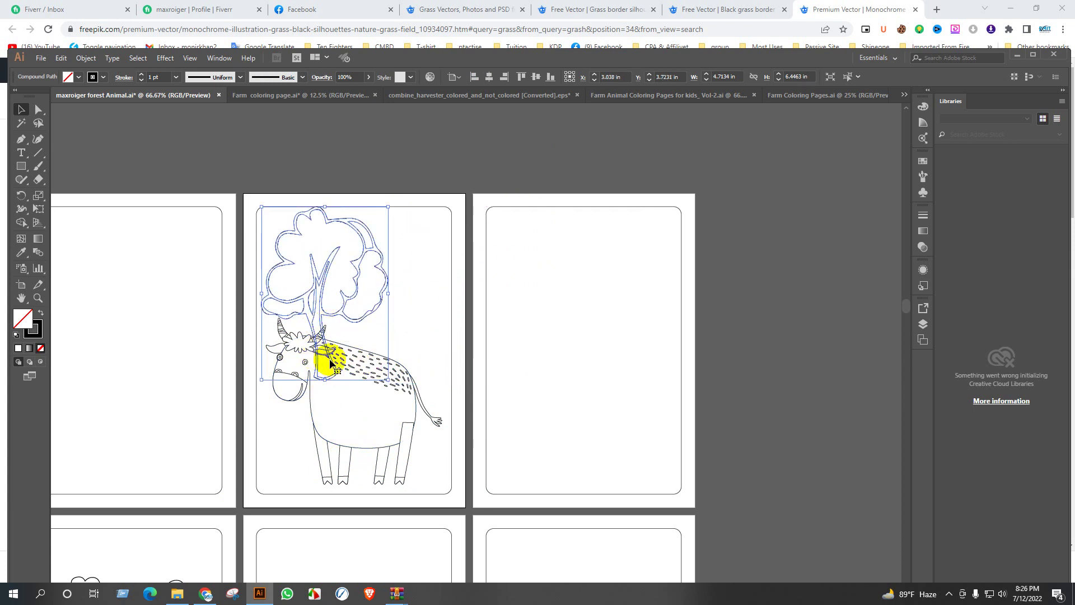
{"action": "right_click", "coordinate": [347, 271]}
{"action": "mouse_move", "coordinate": [403, 368]}
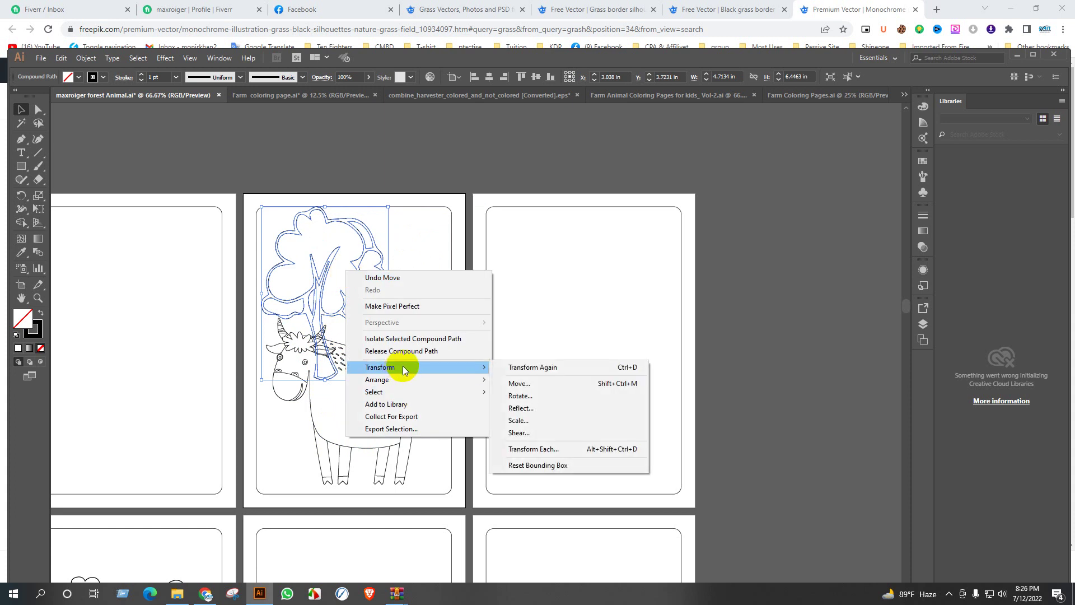
{"action": "left_click", "coordinate": [541, 408]}
{"action": "left_click", "coordinate": [539, 364]}
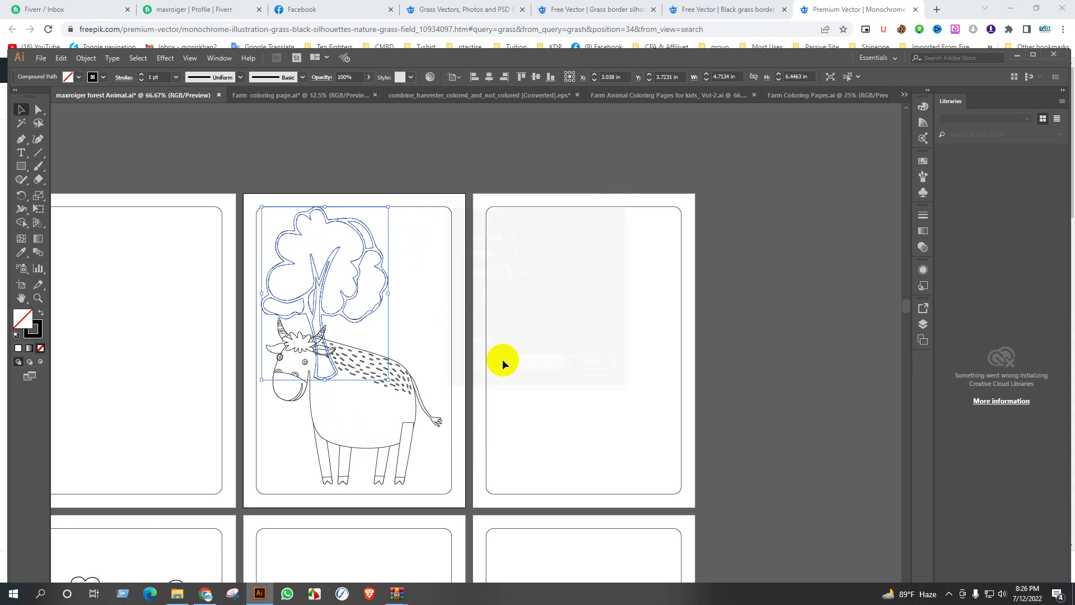
Place the mirrored tree across the right edge of the cow's page, with its trunk base beside the tail
{"action": "left_click_drag", "start_coordinate": [359, 317], "coordinate": [464, 323]}
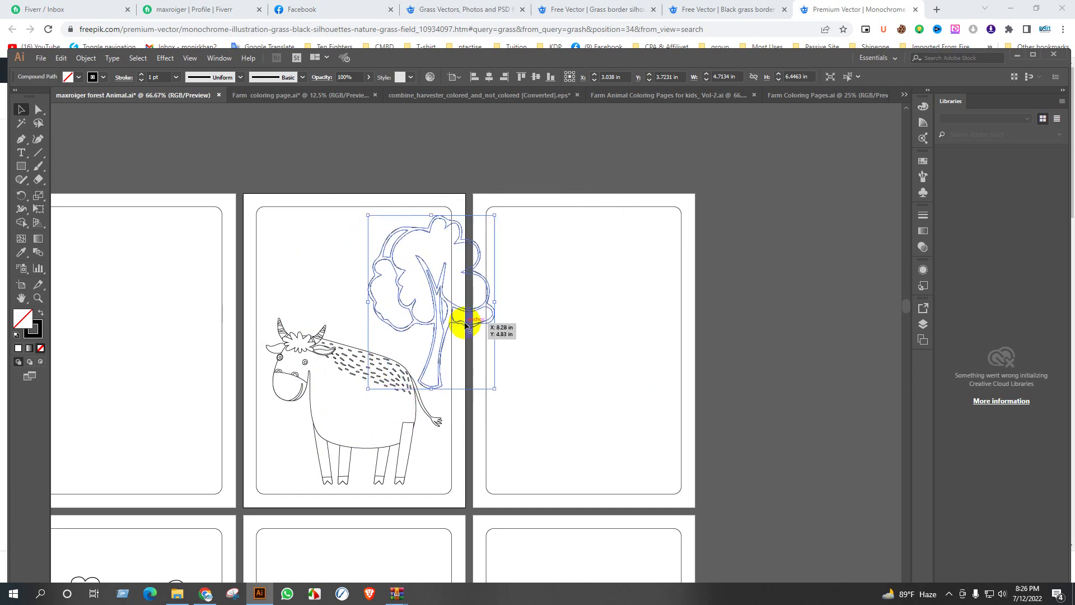
{"action": "left_click", "coordinate": [578, 368]}
{"action": "scroll", "coordinate": [501, 350], "scroll_direction": "up", "scroll_amount": 2}
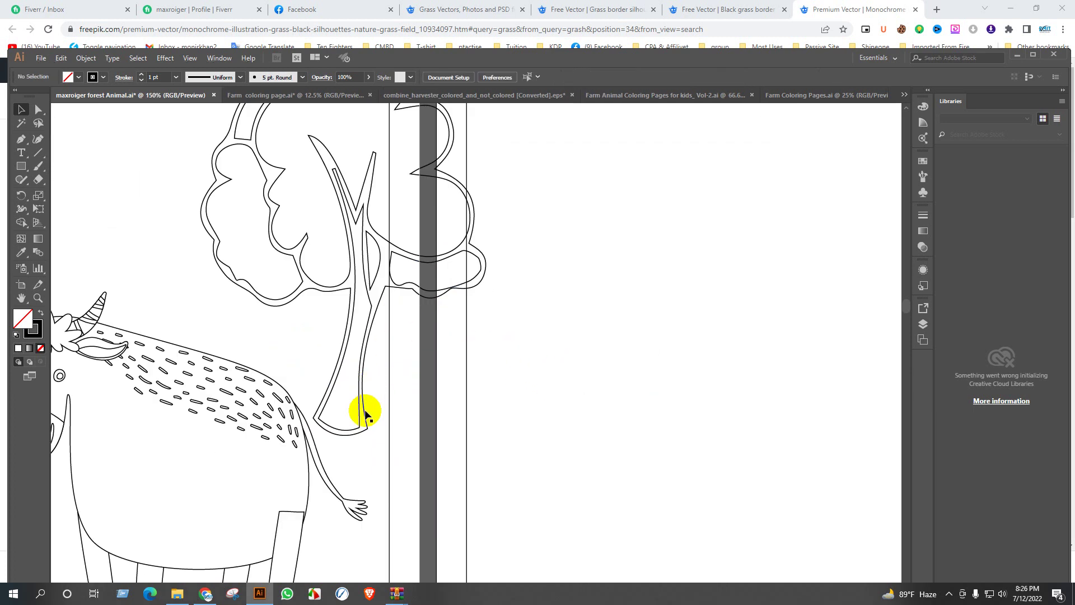
{"action": "left_click_drag", "start_coordinate": [365, 418], "coordinate": [395, 470]}
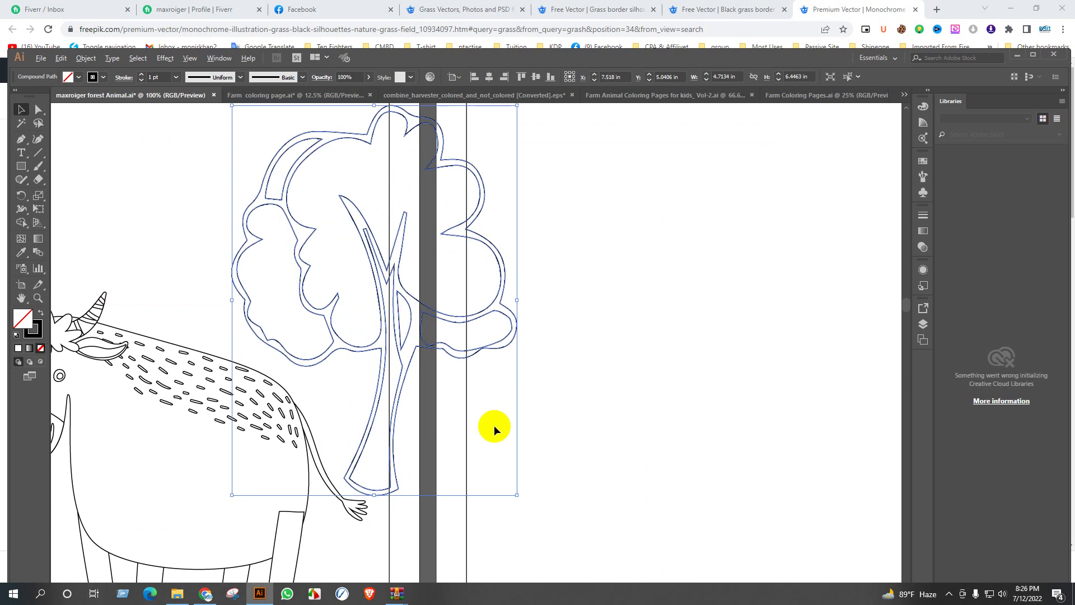
{"action": "scroll", "coordinate": [493, 425], "scroll_direction": "down", "scroll_amount": 3}
{"action": "left_click", "coordinate": [536, 377]}
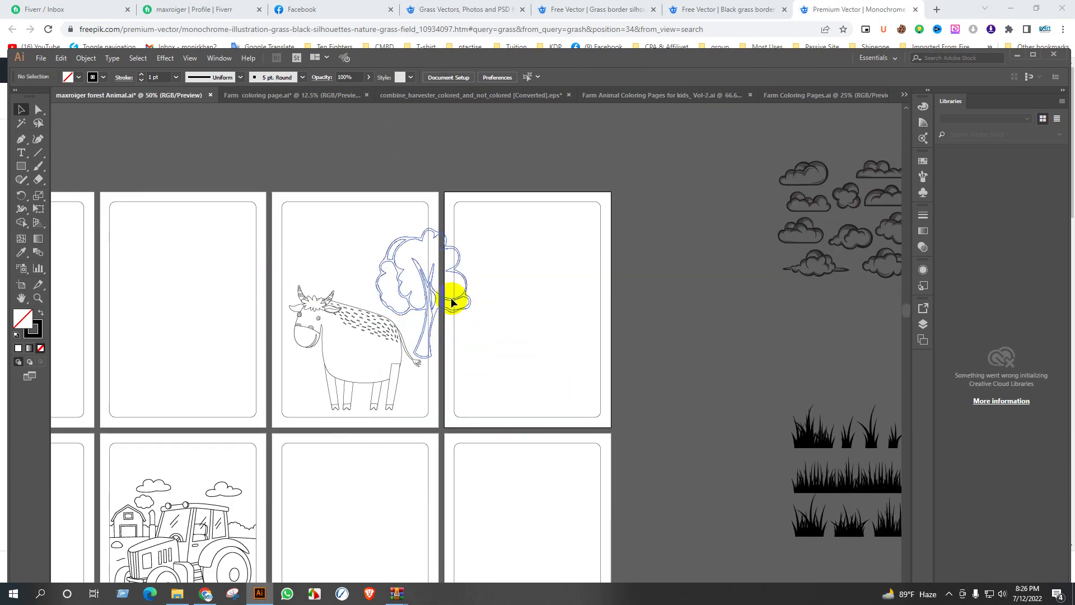
{"action": "scroll", "coordinate": [452, 293], "scroll_direction": "up", "scroll_amount": 1}
{"action": "scroll", "coordinate": [454, 292], "scroll_direction": "down", "scroll_amount": 1}
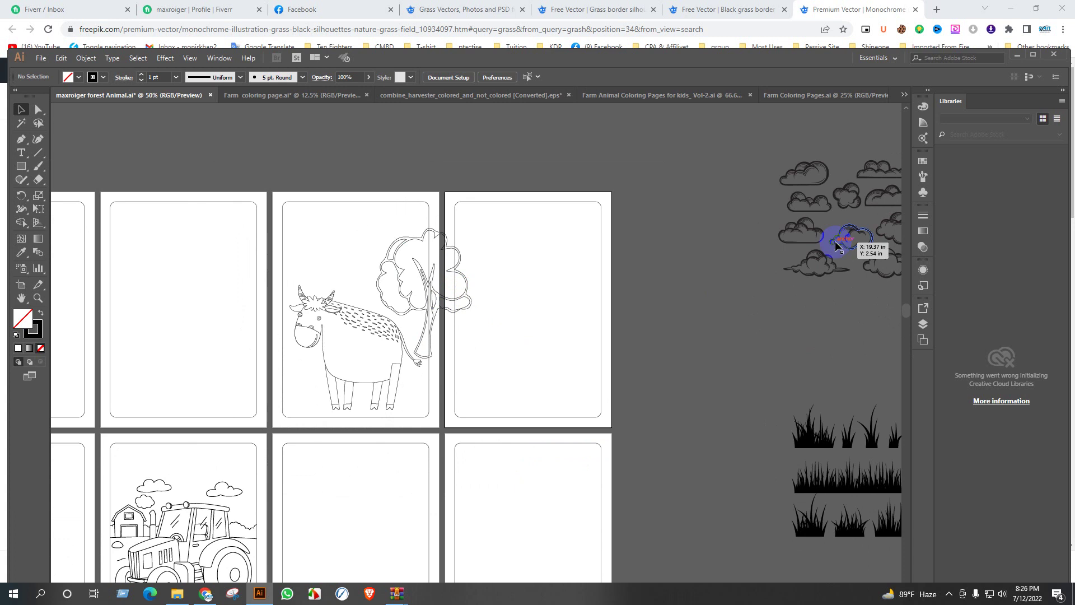
Place a copy of the first cloud in the page's upper corner above the cow, and try to bring in the second cloud
{"action": "left_click_drag", "start_coordinate": [809, 166], "coordinate": [317, 214]}
{"action": "left_click", "coordinate": [428, 141]}
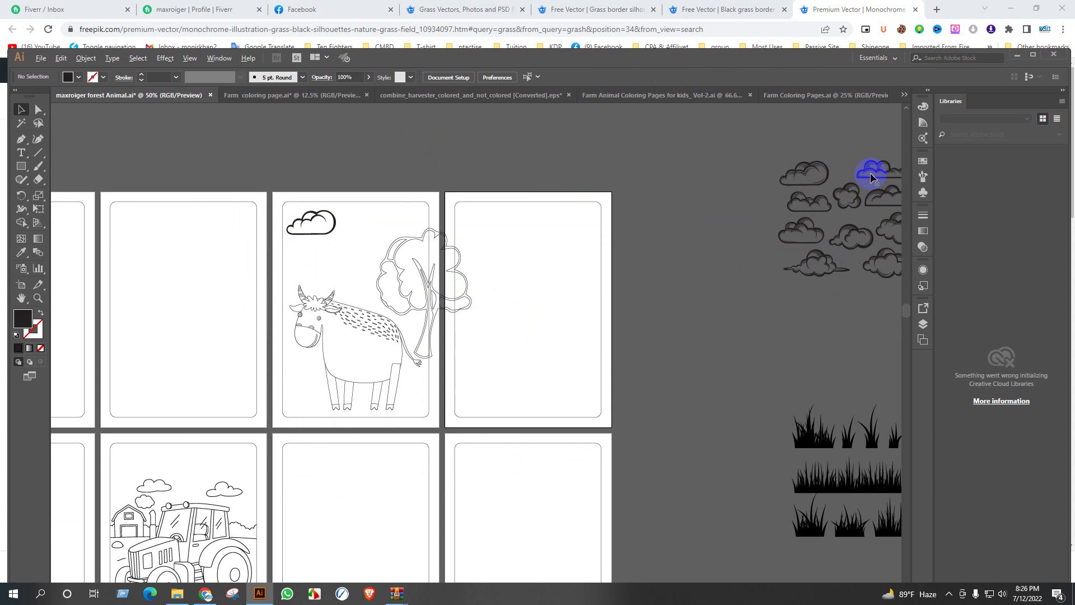
{"action": "left_click_drag", "start_coordinate": [871, 173], "coordinate": [348, 244]}
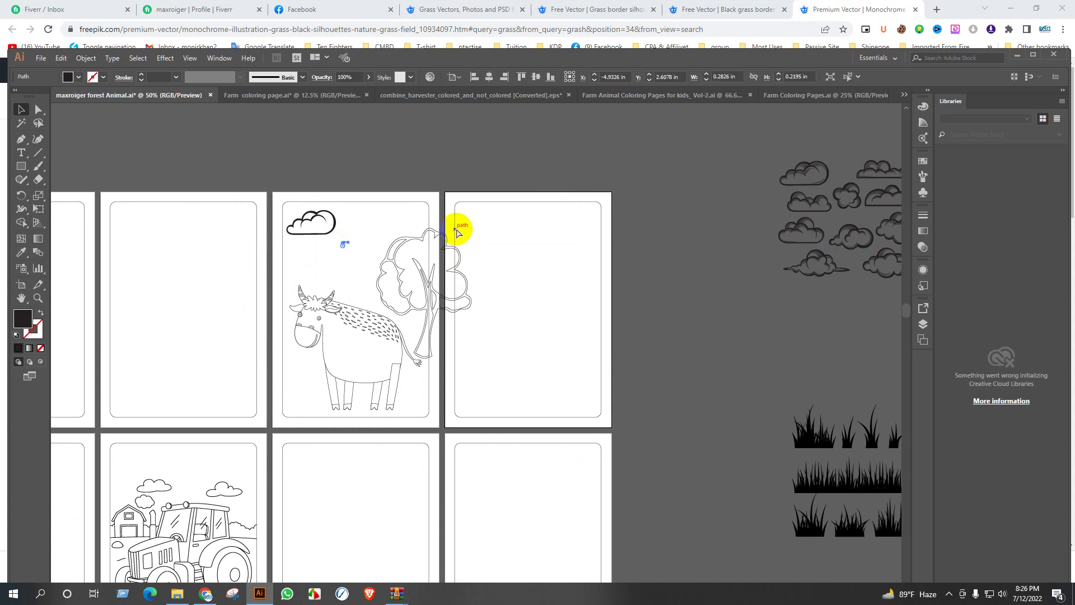
{"action": "left_click", "coordinate": [674, 162]}
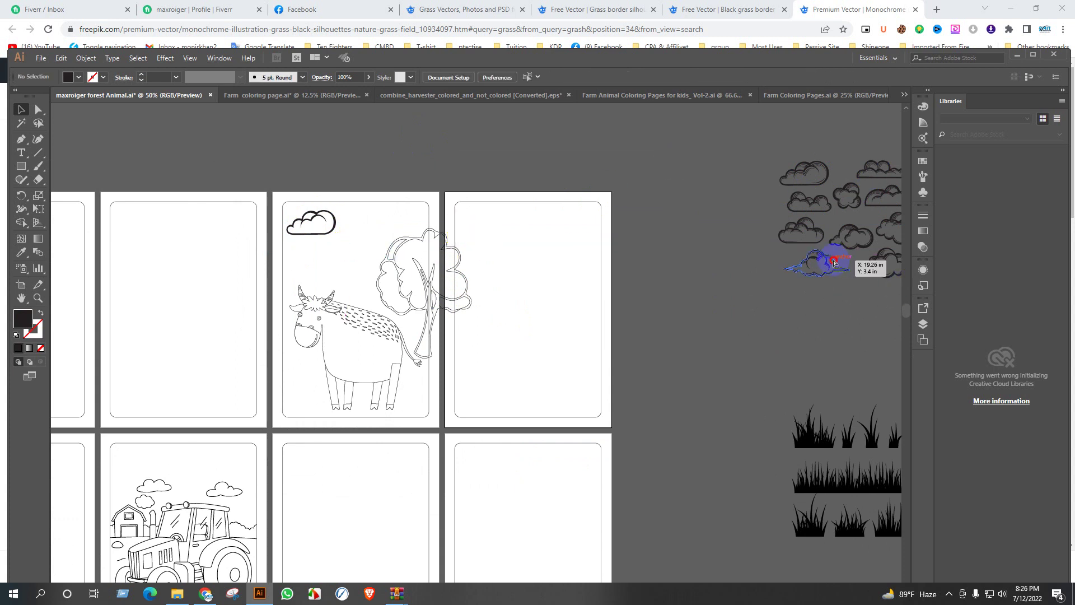
Select the whole wispy cloud from the set's bottom row and place it on the cow's page below the first cloud
{"action": "left_click_drag", "start_coordinate": [834, 262], "coordinate": [767, 311]}
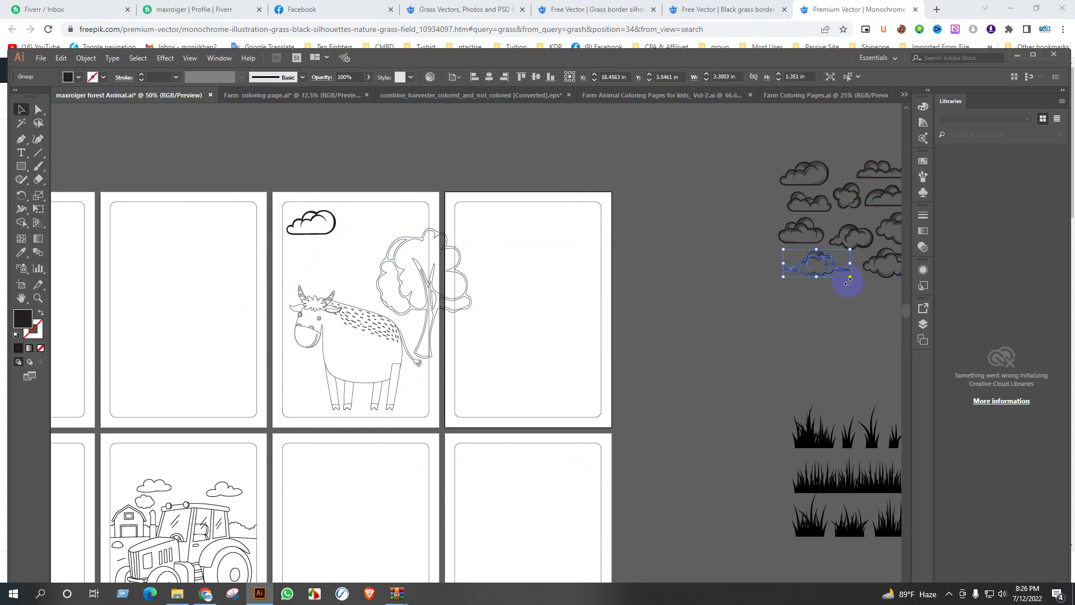
{"action": "scroll", "coordinate": [848, 280], "scroll_direction": "up", "scroll_amount": 4}
{"action": "left_click", "coordinate": [829, 309]}
{"action": "left_click", "coordinate": [658, 200]}
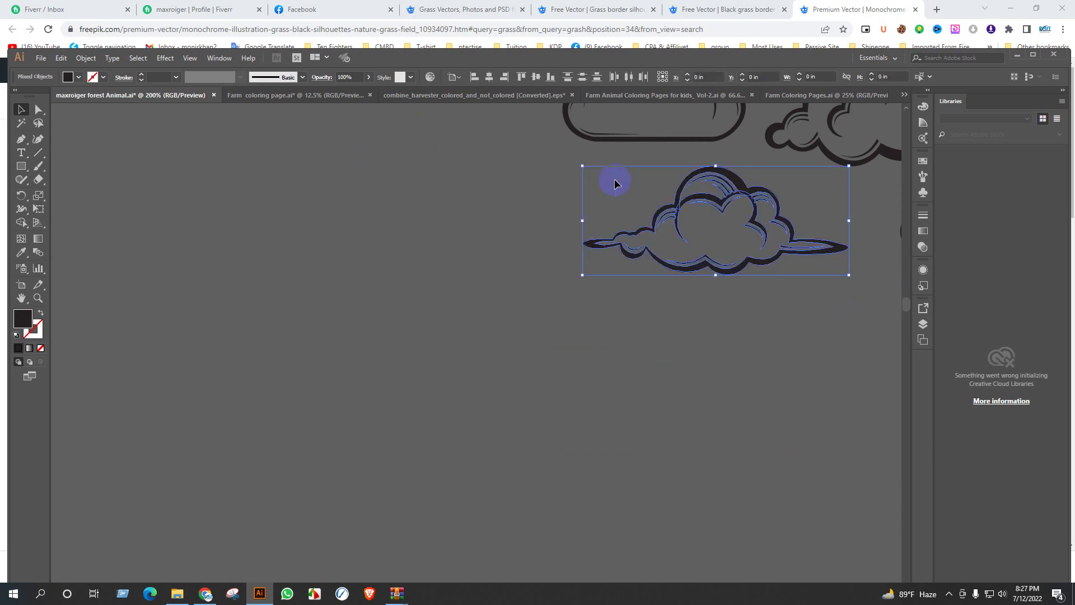
{"action": "scroll", "coordinate": [748, 322], "scroll_direction": "down", "scroll_amount": 2}
{"action": "scroll", "coordinate": [748, 322], "scroll_direction": "down", "scroll_amount": 1}
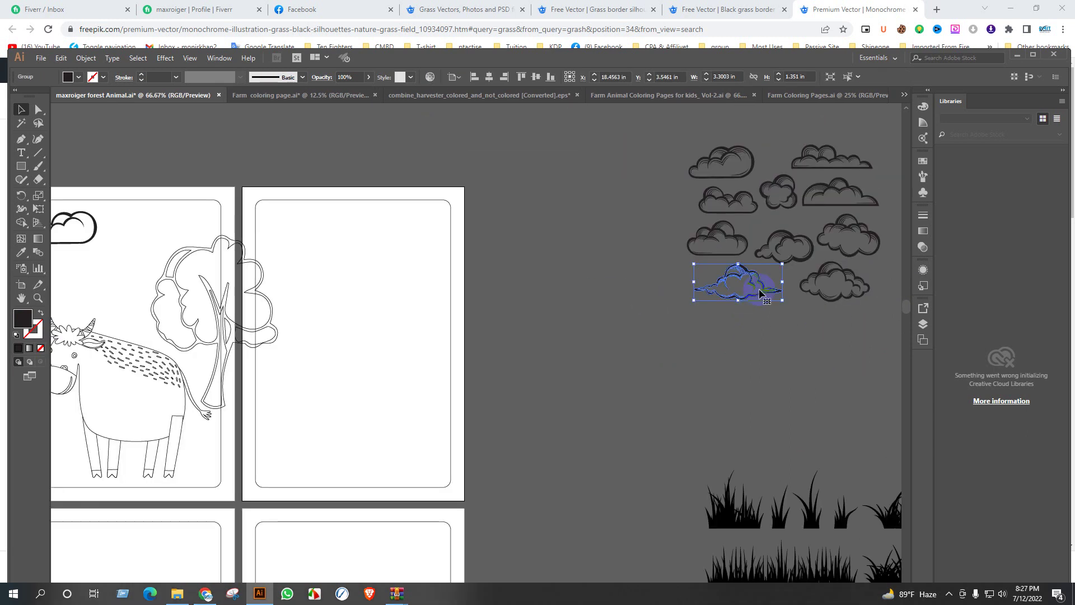
{"action": "scroll", "coordinate": [755, 277], "scroll_direction": "left", "scroll_amount": 3}
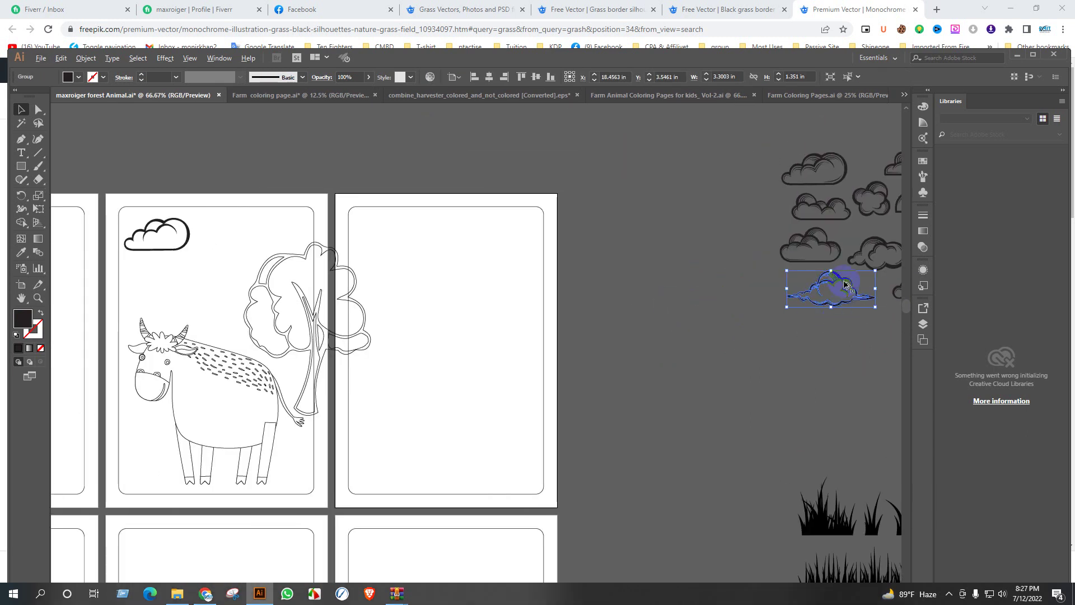
{"action": "left_click_drag", "start_coordinate": [846, 284], "coordinate": [327, 338]}
{"action": "scroll", "coordinate": [201, 278], "scroll_direction": "up", "scroll_amount": 4}
{"action": "left_click", "coordinate": [197, 250]}
{"action": "scroll", "coordinate": [324, 338], "scroll_direction": "down", "scroll_amount": 2}
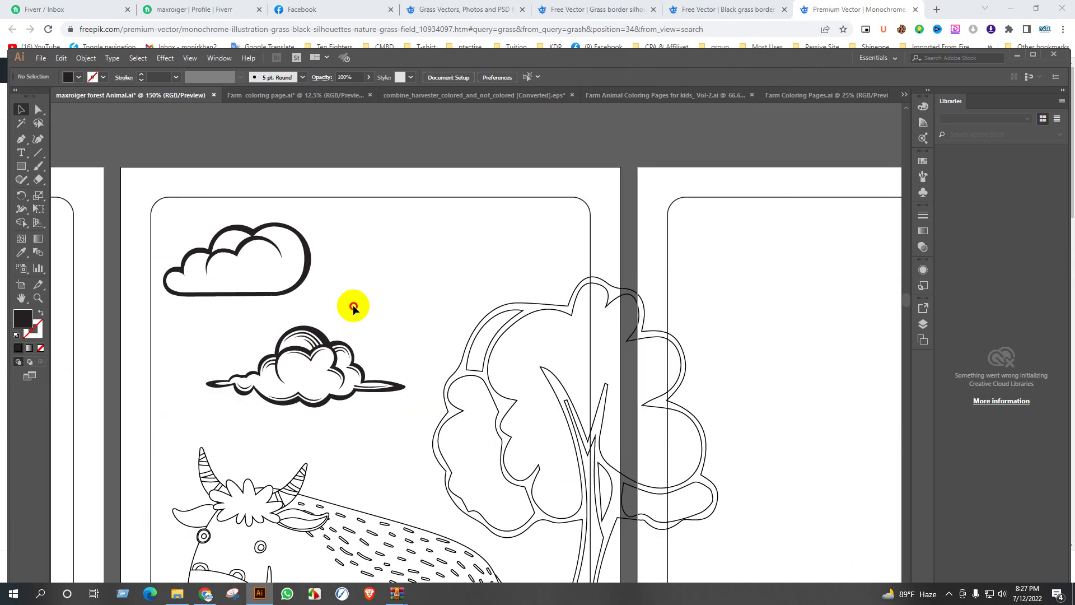
Add two smaller copies of the wispy cloud, about 2.03 in wide, rising diagonally from the original toward the page's upper right corner
{"action": "left_click", "coordinate": [283, 371]}
{"action": "left_click", "coordinate": [269, 284], "text": "shift"}
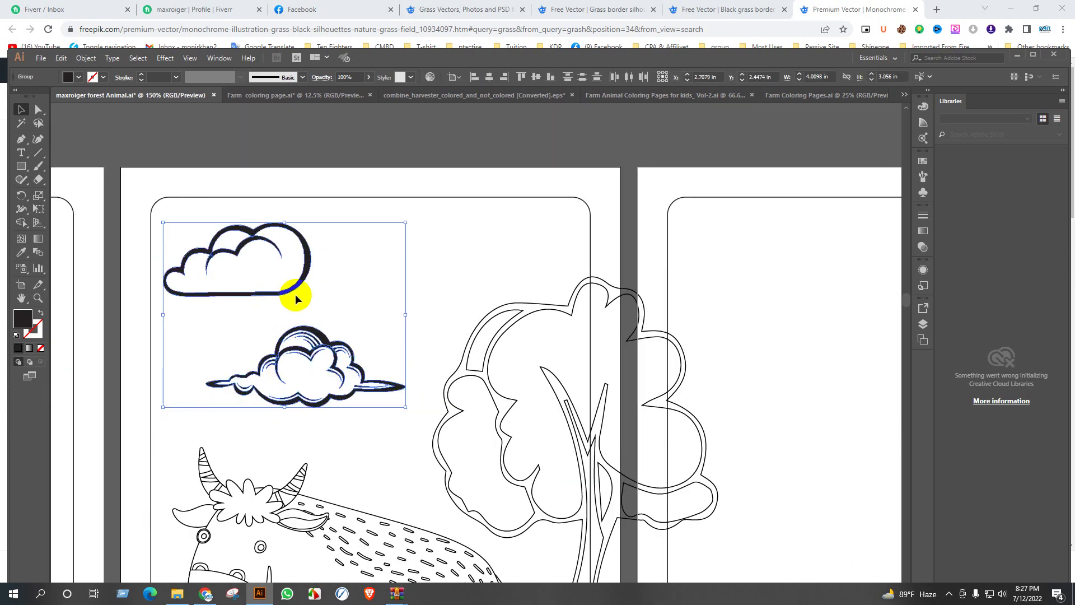
{"action": "left_click", "coordinate": [309, 305]}
{"action": "left_click_drag", "start_coordinate": [339, 348], "coordinate": [440, 267]}
{"action": "left_click_drag", "start_coordinate": [508, 245], "coordinate": [524, 228]}
{"action": "left_click", "coordinate": [415, 288]}
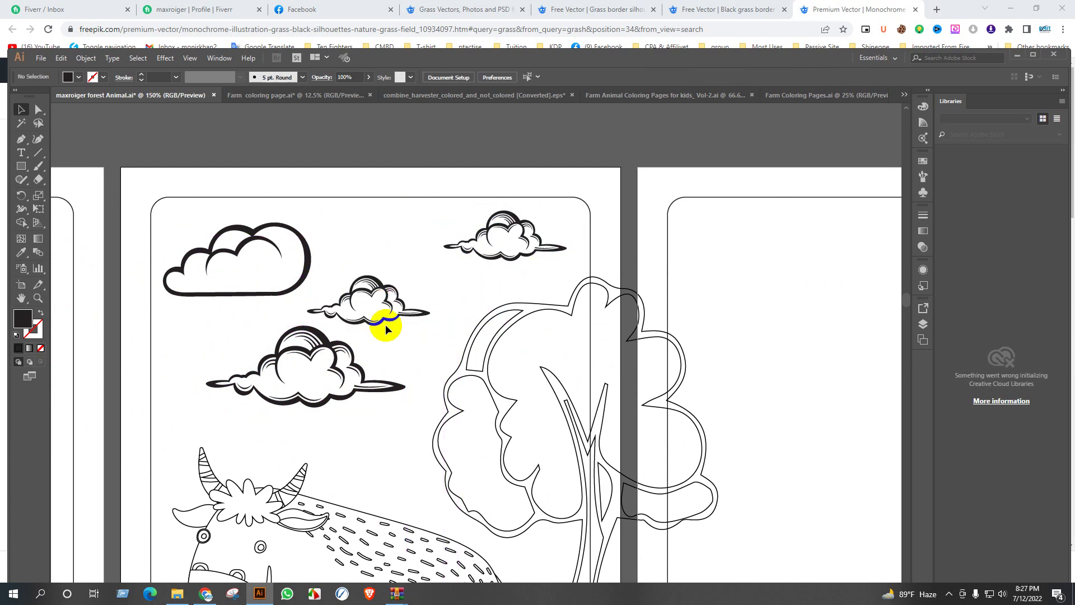
{"action": "left_click_drag", "start_coordinate": [386, 295], "coordinate": [418, 286]}
{"action": "left_click", "coordinate": [395, 224]}
{"action": "scroll", "coordinate": [394, 227], "scroll_direction": "down", "scroll_amount": 1}
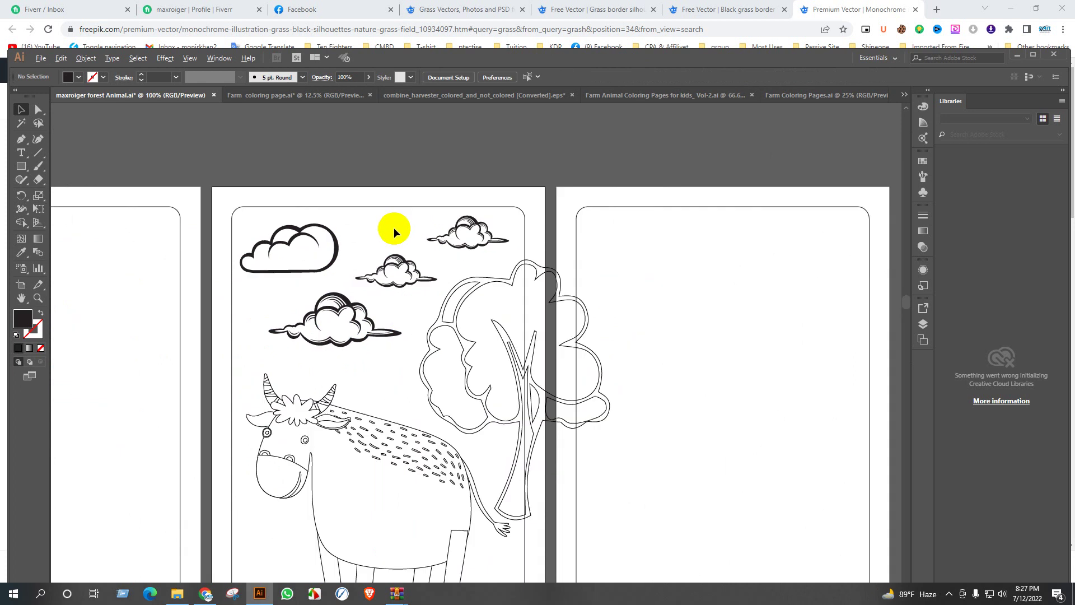
Nudge the first rounded cloud closer to the frame's upper left corner and give it a white fill with a 1 pt black stroke
{"action": "left_click", "coordinate": [335, 259]}
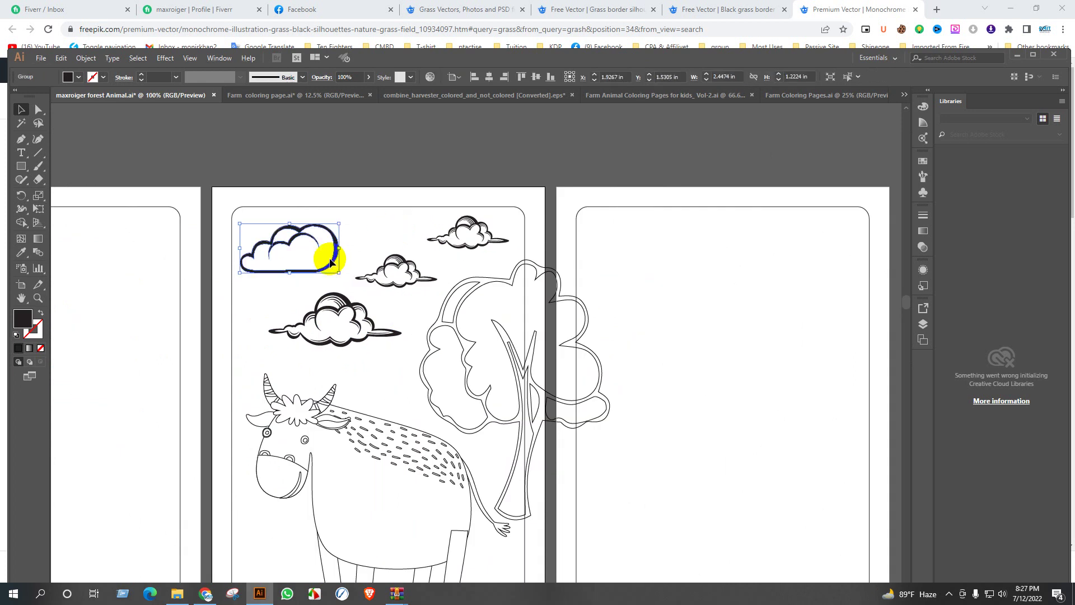
{"action": "key", "text": "shift+Up"}
{"action": "key", "text": "shift+Up"}
{"action": "key", "text": "shift+Left"}
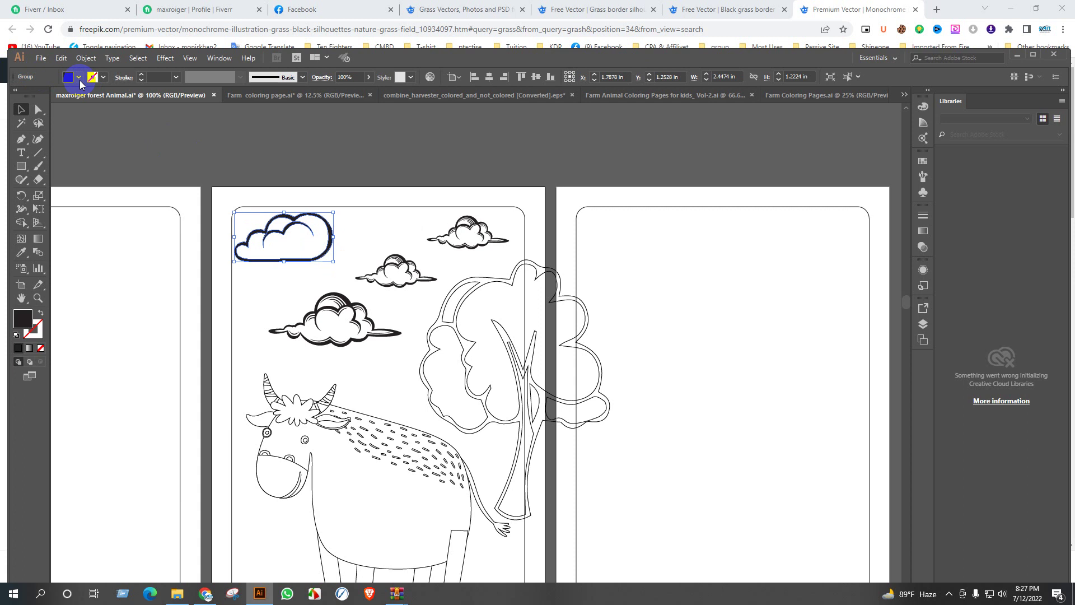
{"action": "key", "text": "d"}
{"action": "left_click", "coordinate": [374, 166]}
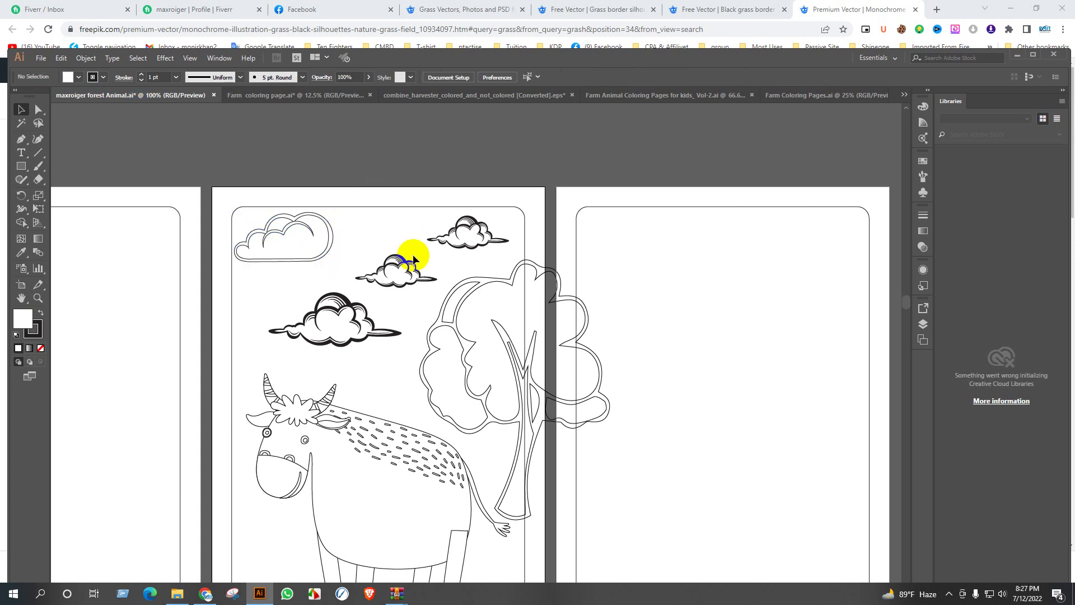
Restyle all three wispy clouds with a white fill and a 1 pt black stroke
{"action": "left_click", "coordinate": [411, 261]}
{"action": "left_click", "coordinate": [472, 225], "text": "shift"}
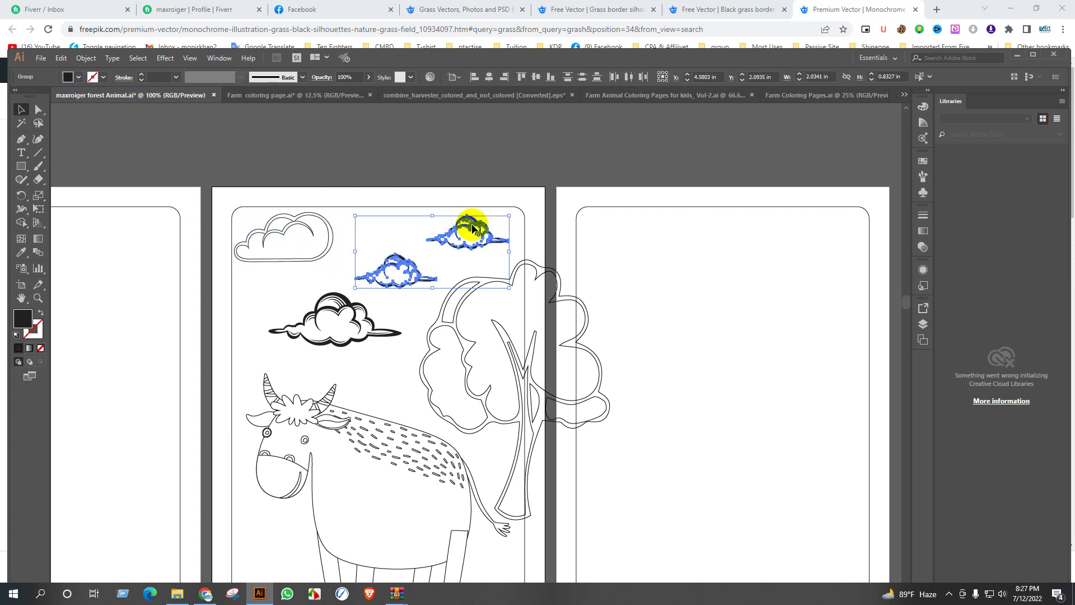
{"action": "left_click", "coordinate": [370, 325], "text": "shift"}
{"action": "key", "text": "d"}
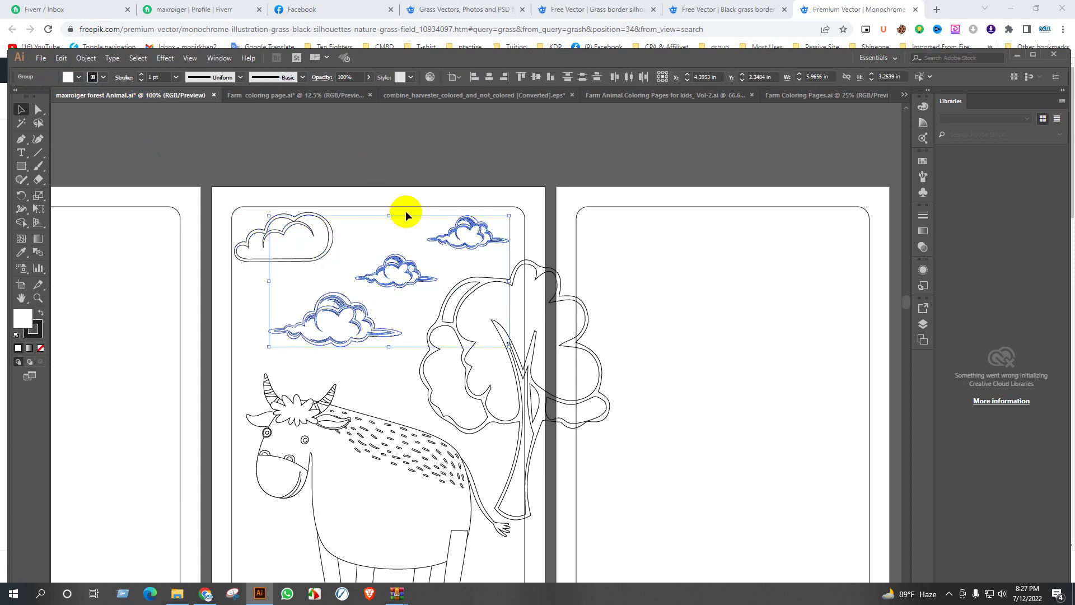
{"action": "left_click", "coordinate": [417, 179]}
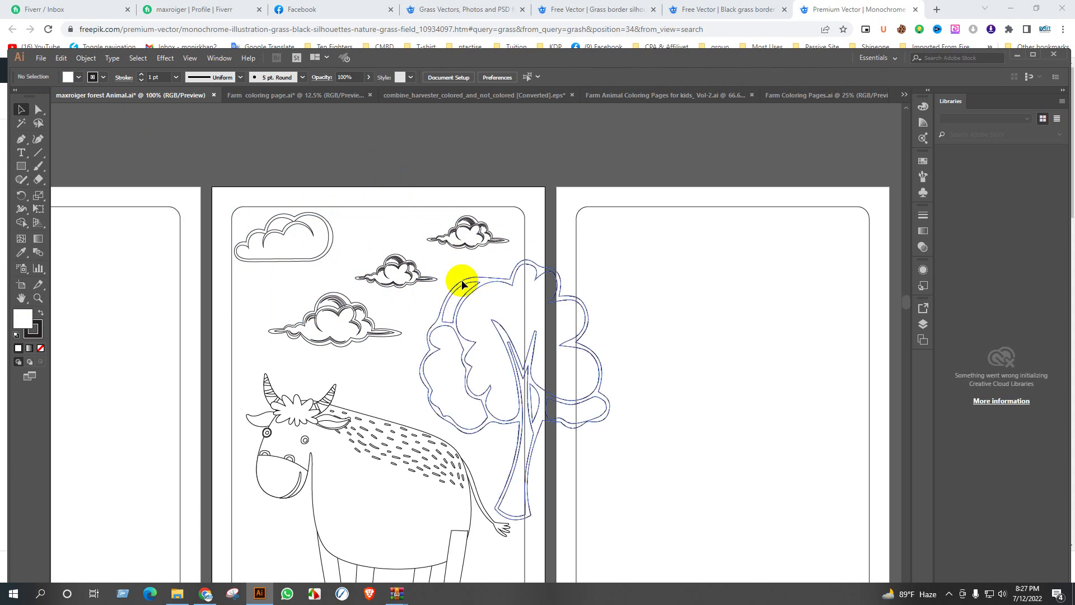
{"action": "left_click", "coordinate": [407, 266]}
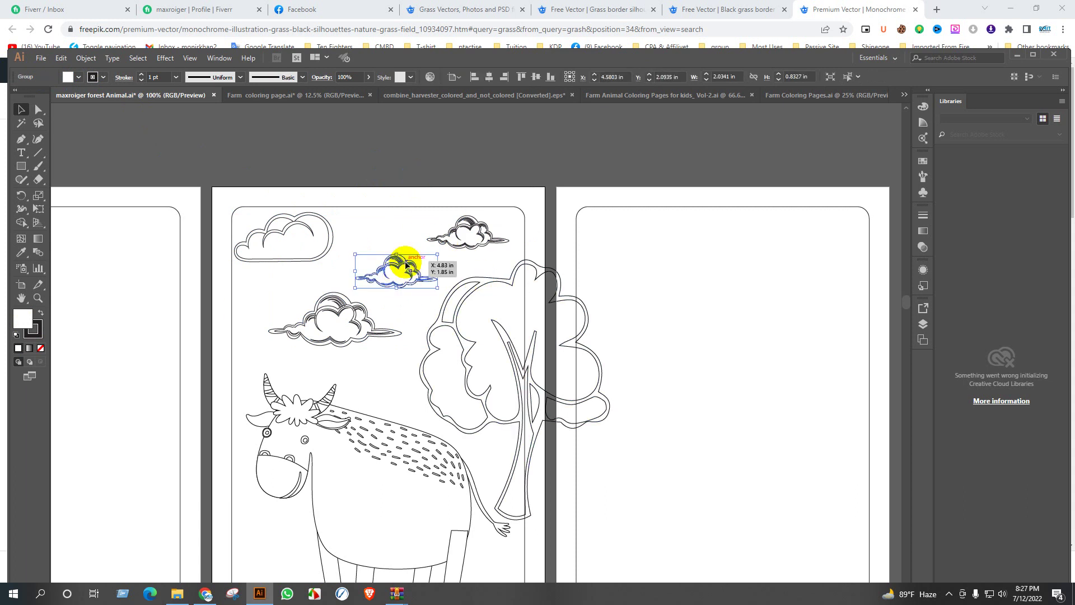
{"action": "left_click", "coordinate": [392, 233]}
Place a copy of the long-bladed grass tuft from the grass set's middle row in front of the cow's legs
{"action": "scroll", "coordinate": [404, 233], "scroll_direction": "down", "scroll_amount": 2}
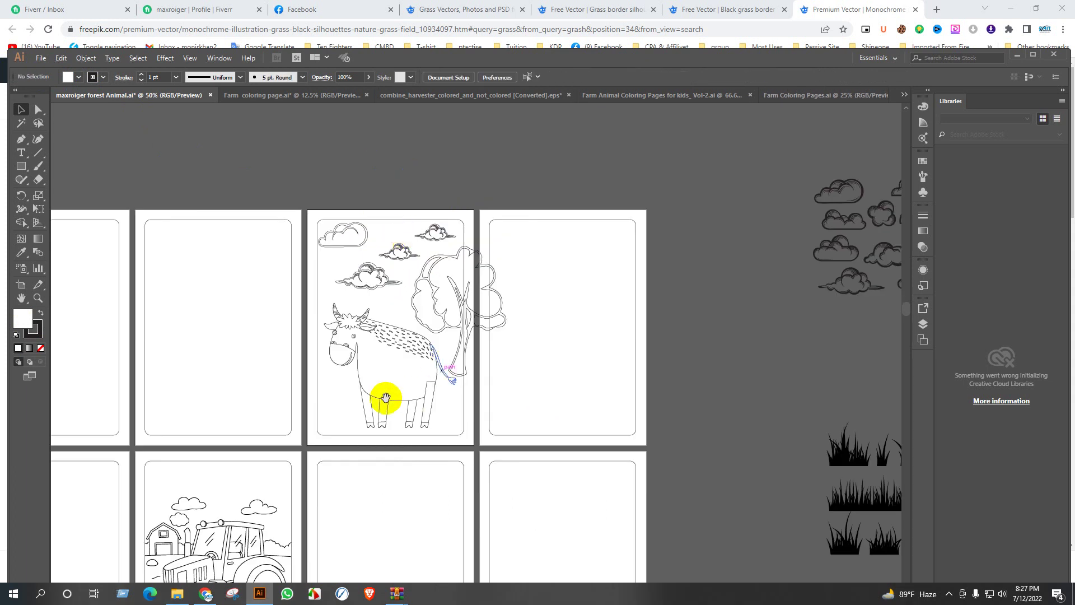
{"action": "scroll", "coordinate": [392, 403], "scroll_direction": "down", "scroll_amount": 1}
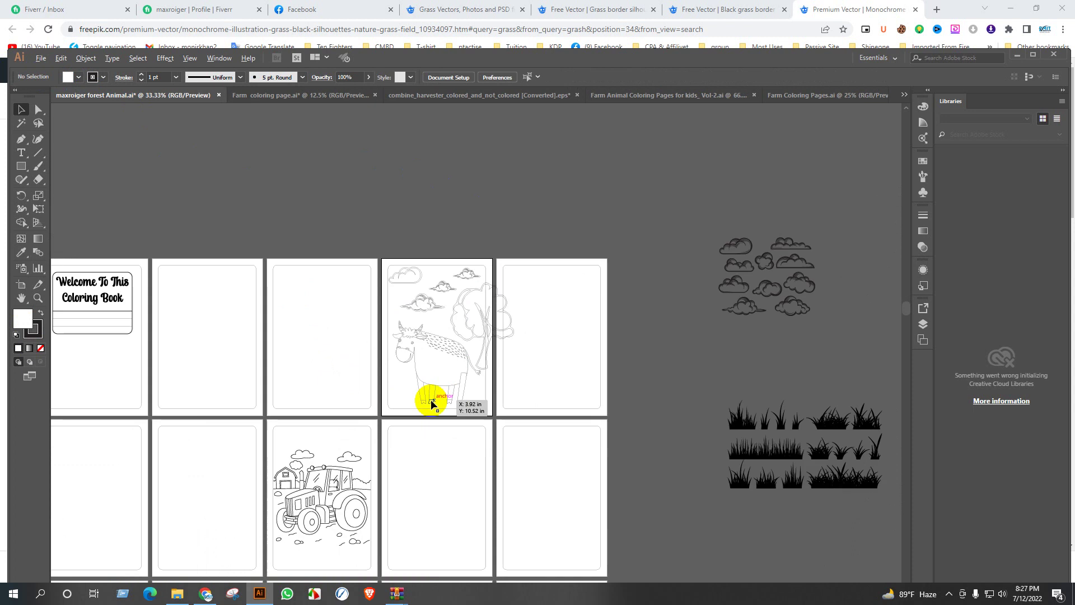
{"action": "left_click", "coordinate": [877, 459]}
{"action": "left_click", "coordinate": [887, 470]}
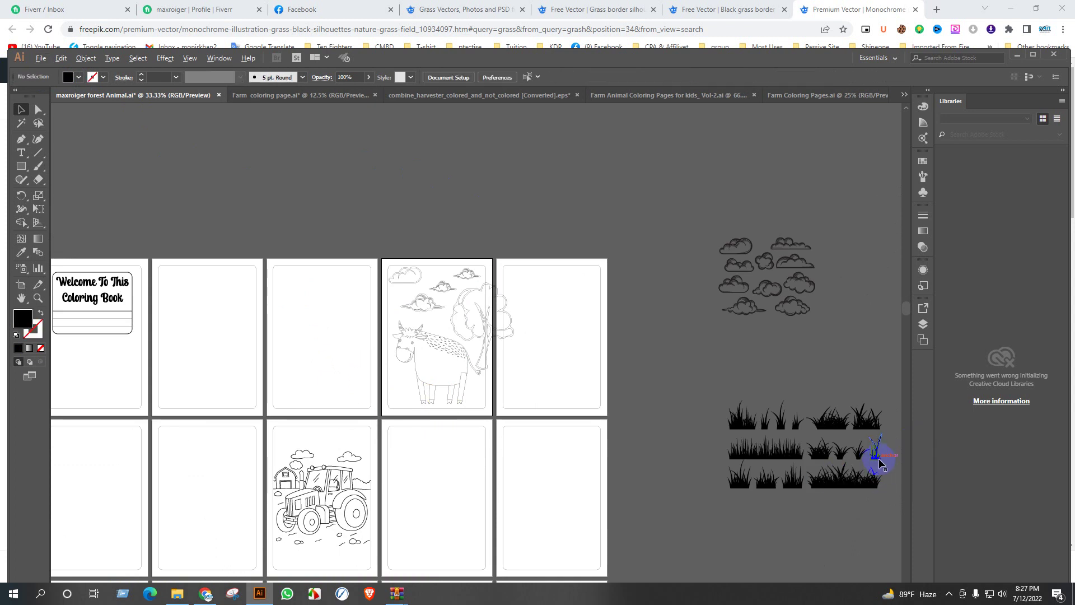
{"action": "left_click_drag", "start_coordinate": [879, 459], "coordinate": [405, 404]}
Enlarge the grass tuft to about 1.46 by 2.79 in and lower its base onto the frame's bottom line
{"action": "scroll", "coordinate": [405, 404], "scroll_direction": "up", "scroll_amount": 5}
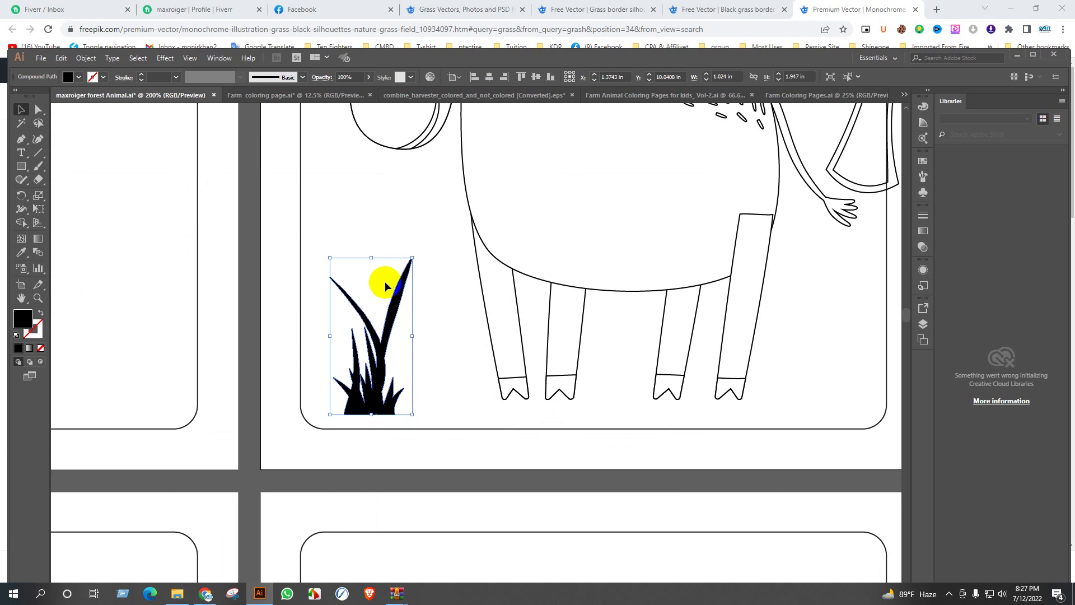
{"action": "left_click_drag", "start_coordinate": [372, 258], "coordinate": [373, 196]}
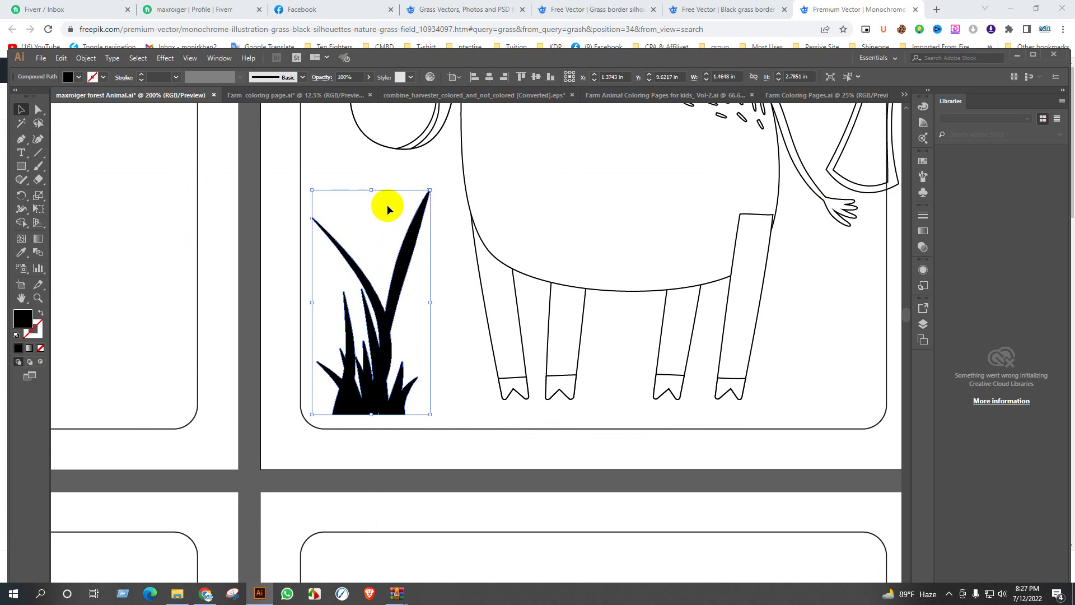
{"action": "key", "text": "shift+Down"}
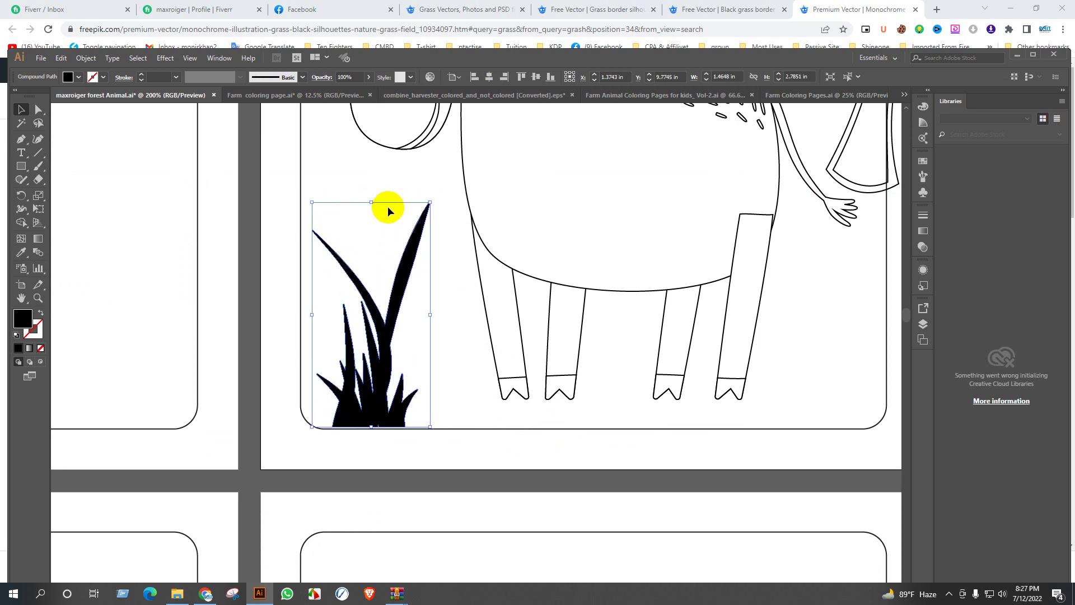
Turn the solid black grass tuft into line art with a white fill and black stroke
{"action": "key", "text": "shift+x"}
{"action": "left_click", "coordinate": [388, 184]}
{"action": "scroll", "coordinate": [415, 257], "scroll_direction": "down", "scroll_amount": 2}
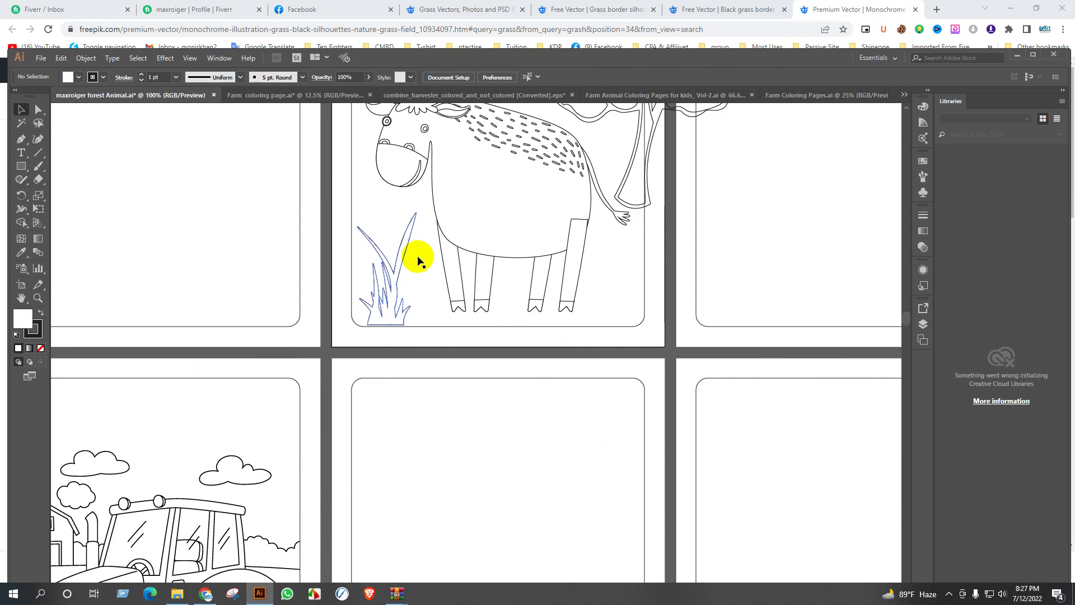
Place a copy of the outlined grass tuft behind the cow's hind legs, below the tail
{"action": "left_click_drag", "start_coordinate": [600, 289], "coordinate": [390, 322]}
{"action": "scroll", "coordinate": [391, 320], "scroll_direction": "down", "scroll_amount": 1}
{"action": "scroll", "coordinate": [311, 355], "scroll_direction": "up", "scroll_amount": 1}
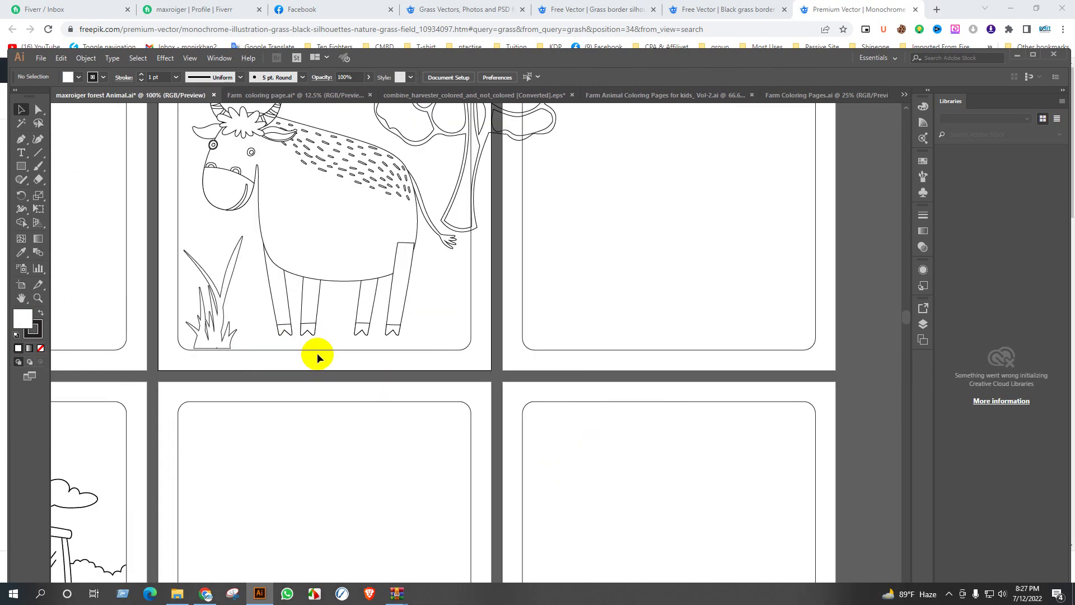
{"action": "left_click_drag", "start_coordinate": [233, 339], "coordinate": [467, 330]}
{"action": "left_click", "coordinate": [452, 233]}
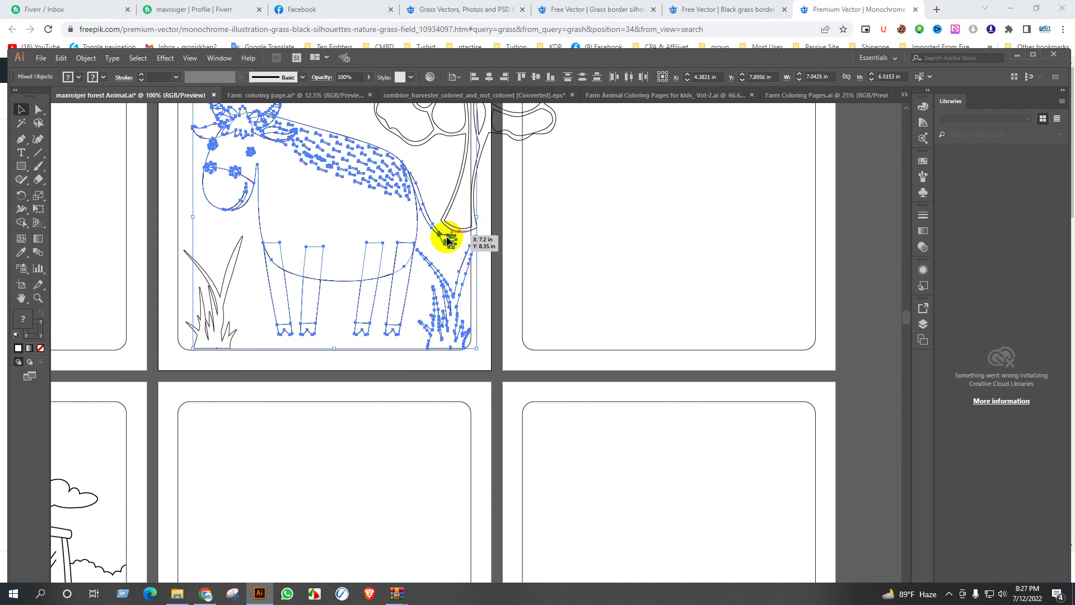
Scale the copied grass tuft down to about 1.04 by 1.99 in and nudge it closer to the cow's hind leg
{"action": "left_click", "coordinate": [463, 308]}
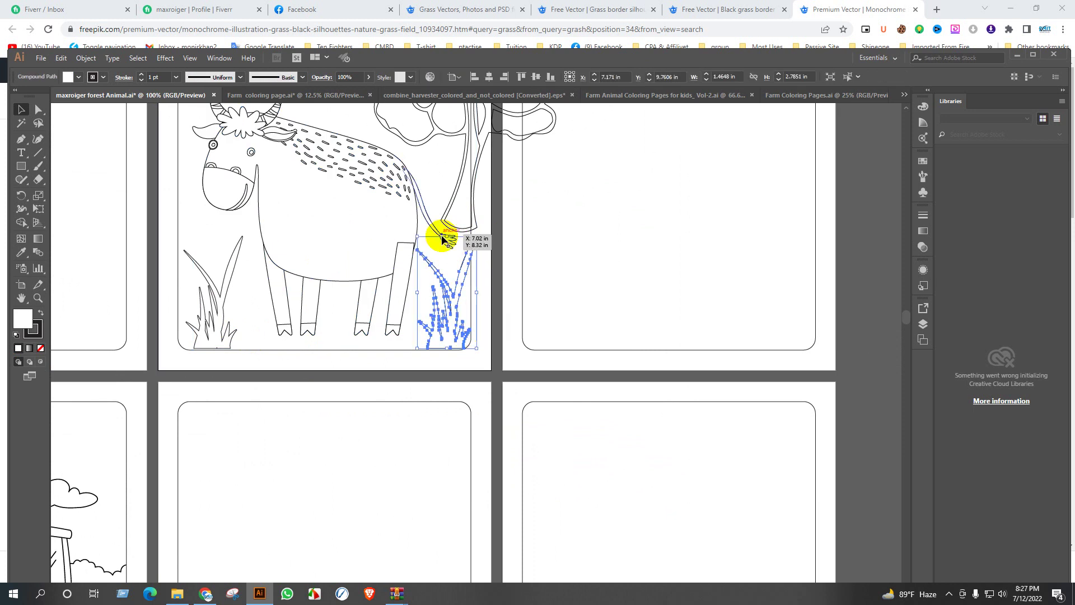
{"action": "left_click_drag", "start_coordinate": [446, 237], "coordinate": [446, 270]}
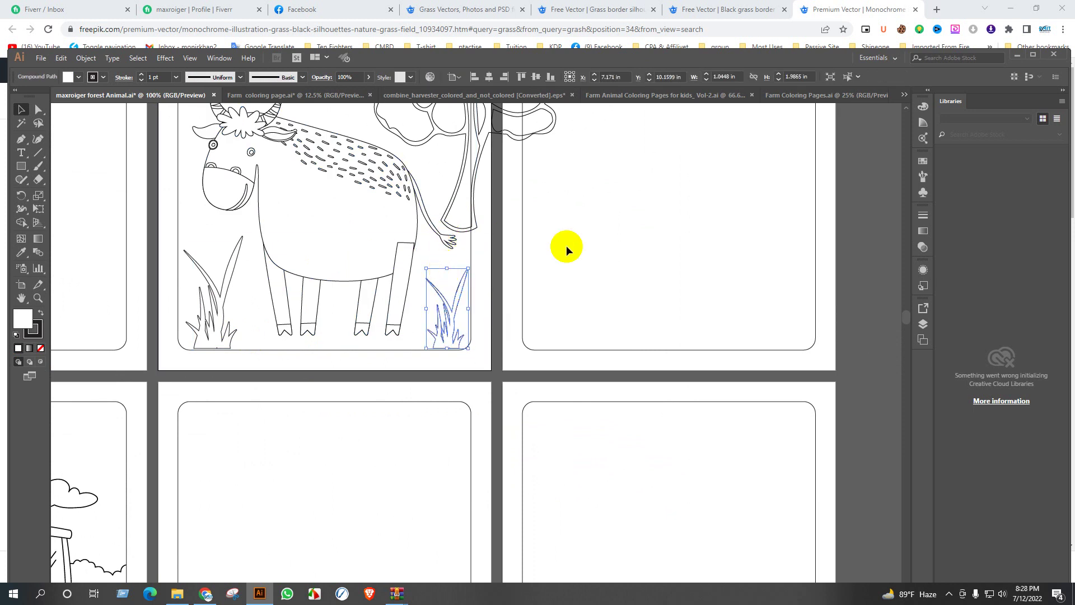
{"action": "key", "text": "Left"}
{"action": "key", "text": "Left"}
{"action": "key", "text": "Left"}
{"action": "key", "text": "Left"}
{"action": "key", "text": "Left"}
{"action": "key", "text": "Left"}
{"action": "key", "text": "Left"}
{"action": "key", "text": "Left"}
{"action": "key", "text": "Left"}
{"action": "key", "text": "Left"}
{"action": "key", "text": "Left"}
{"action": "key", "text": "Left"}
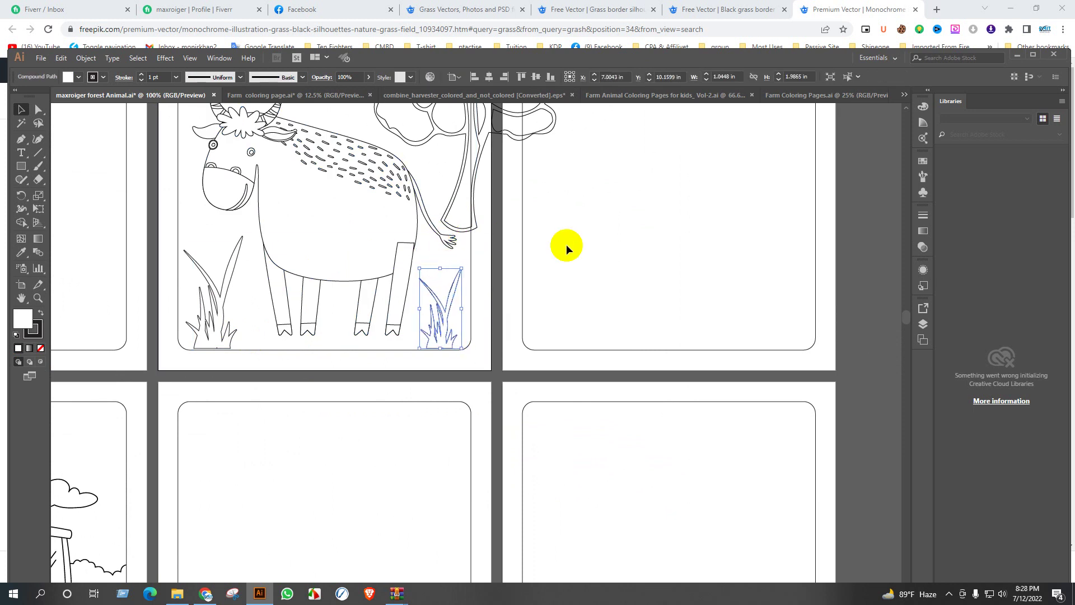
{"action": "left_click", "coordinate": [561, 219]}
Group the cow, tree, clouds and grass on the cow's page into one object
{"action": "key", "text": "ctrl+minus"}
{"action": "key", "text": "ctrl+minus"}
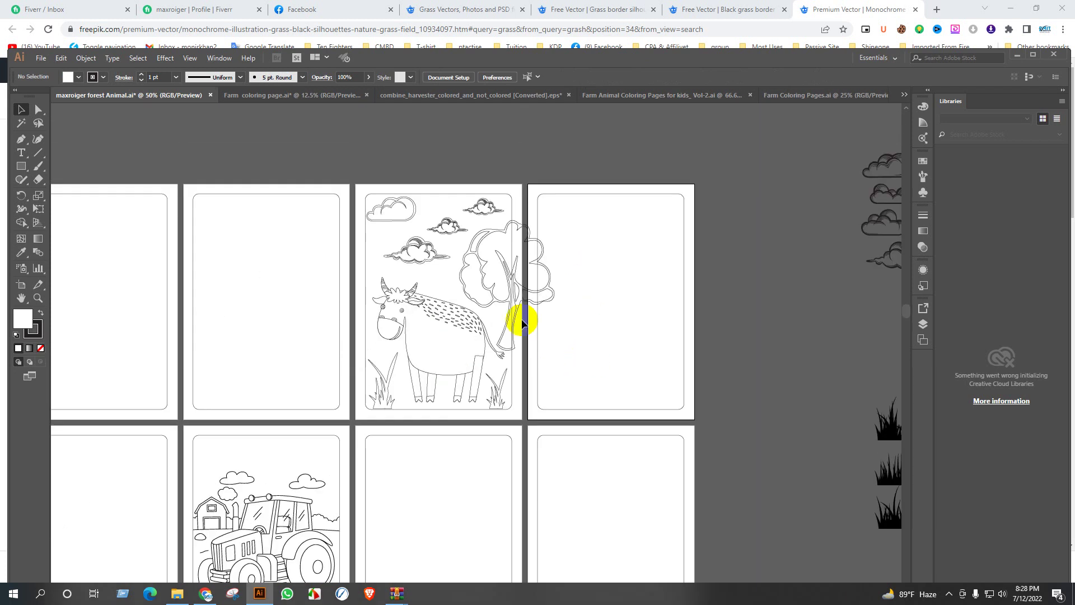
{"action": "left_click_drag", "start_coordinate": [358, 188], "coordinate": [551, 422]}
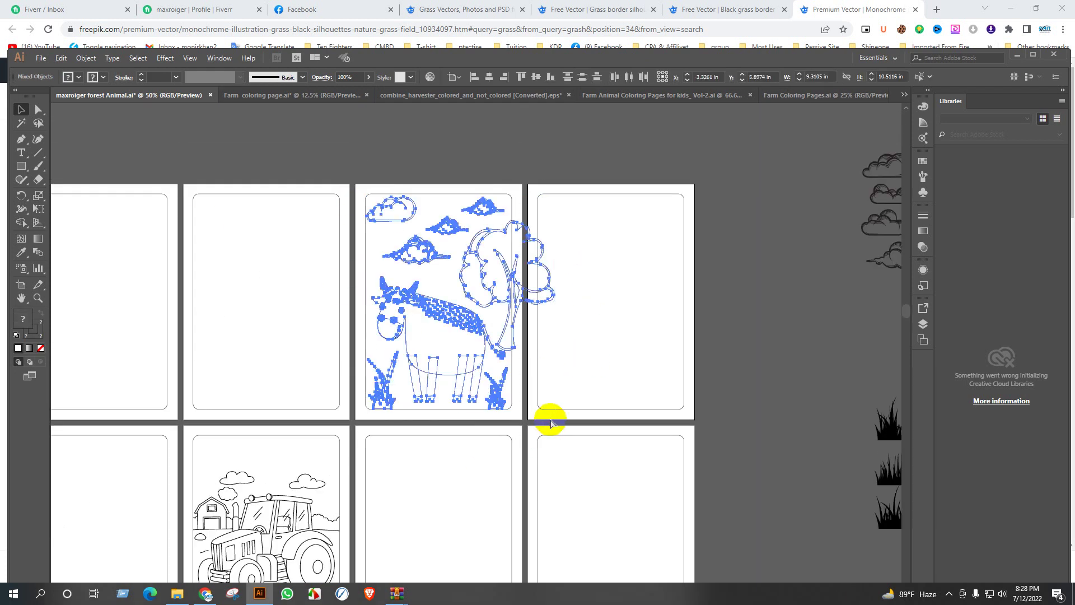
{"action": "key", "text": "ctrl+g"}
{"action": "key", "text": "ctrl+minus"}
{"action": "key", "text": "ctrl+minus"}
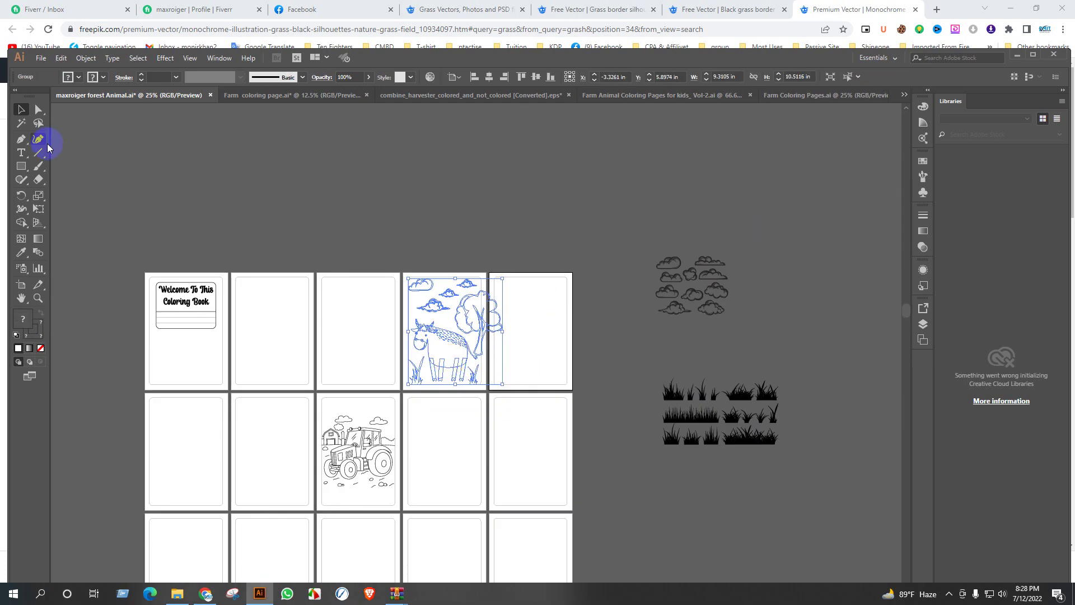
{"action": "left_click", "coordinate": [21, 166]}
{"action": "scroll", "coordinate": [444, 372], "scroll_direction": "up", "scroll_amount": 4}
{"action": "left_click_drag", "start_coordinate": [662, 382], "coordinate": [545, 438]}
{"action": "scroll", "coordinate": [493, 384], "scroll_direction": "down", "scroll_amount": 2}
{"action": "scroll", "coordinate": [493, 384], "scroll_direction": "down", "scroll_amount": 1}
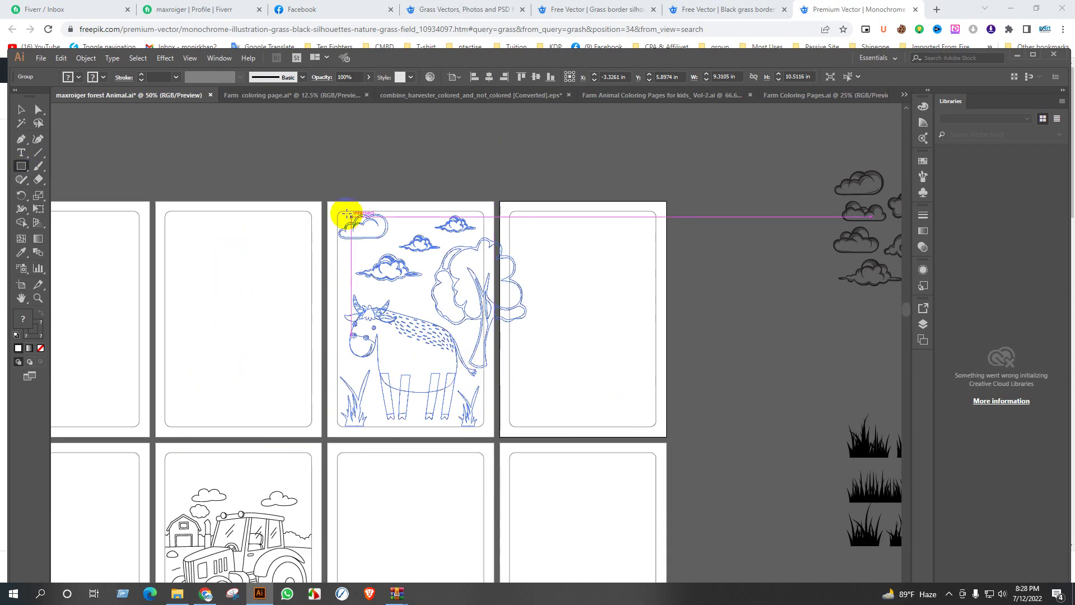
{"action": "left_click", "coordinate": [21, 110]}
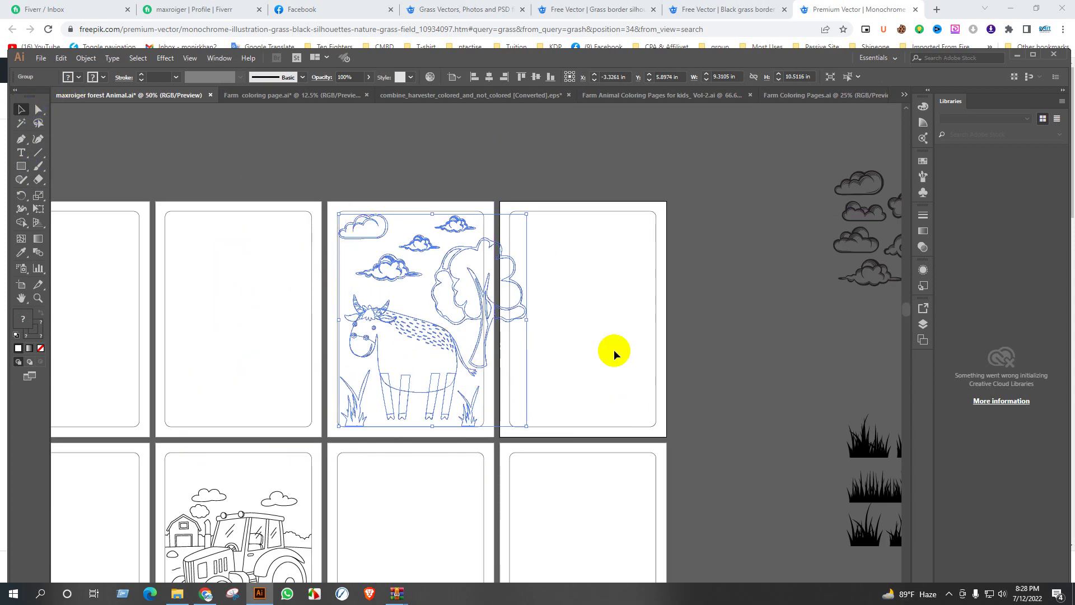
Unlock all the rounded page frames and clear the selection
{"action": "left_click", "coordinate": [607, 287]}
{"action": "key", "text": "ctrl+alt+2"}
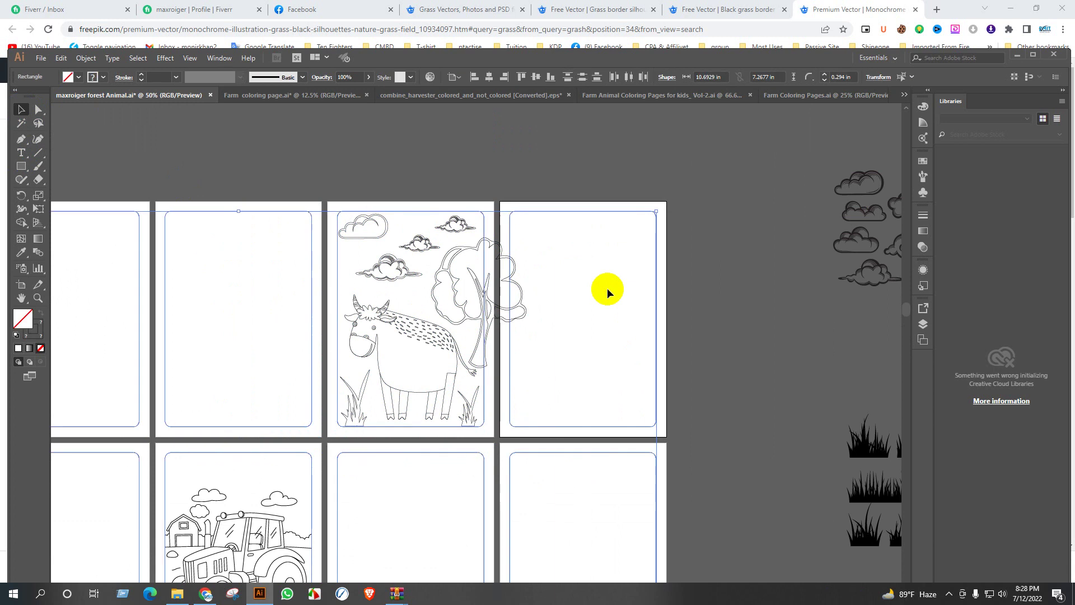
{"action": "left_click", "coordinate": [606, 204]}
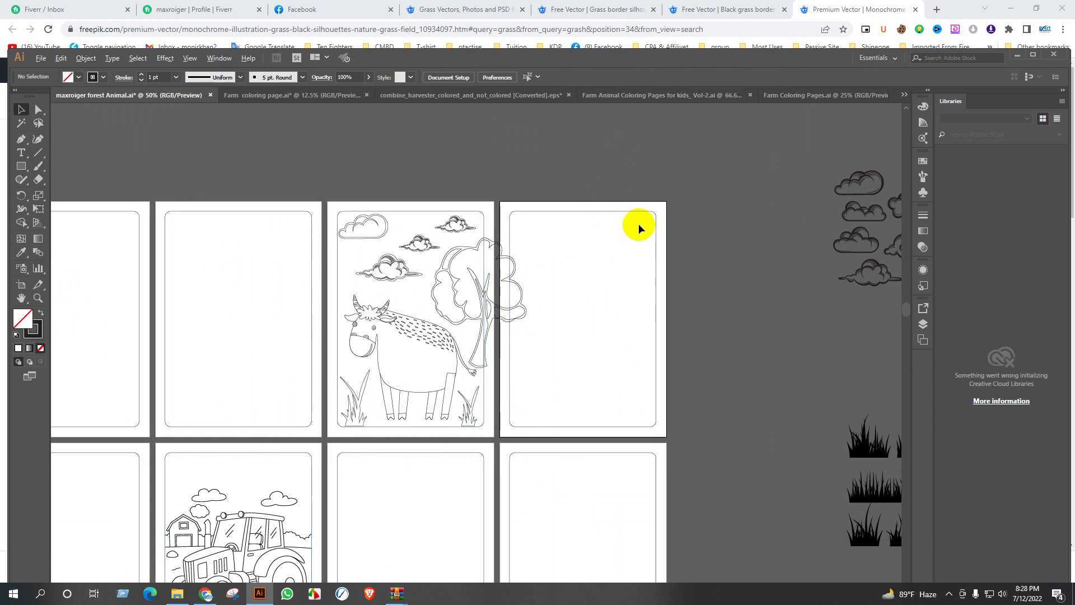
{"action": "left_click", "coordinate": [444, 216]}
{"action": "left_click", "coordinate": [599, 211]}
{"action": "left_click", "coordinate": [637, 202]}
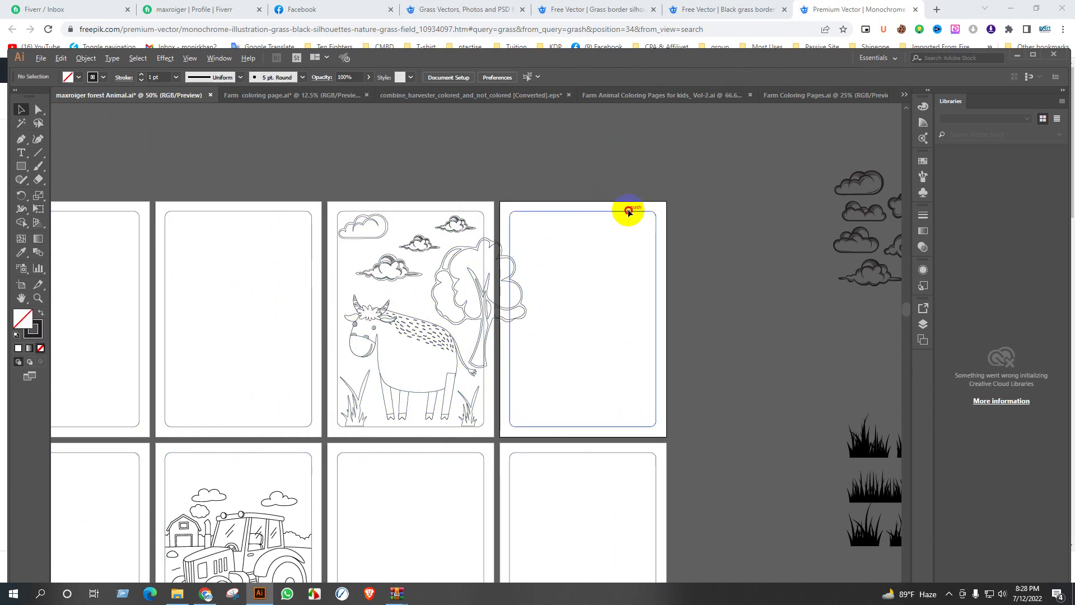
Duplicate the rounded frame of the empty page beside the cow's page, and give the copy a white fill and no stroke
{"action": "left_click_drag", "start_coordinate": [628, 211], "coordinate": [702, 141]}
{"action": "left_click", "coordinate": [71, 77]}
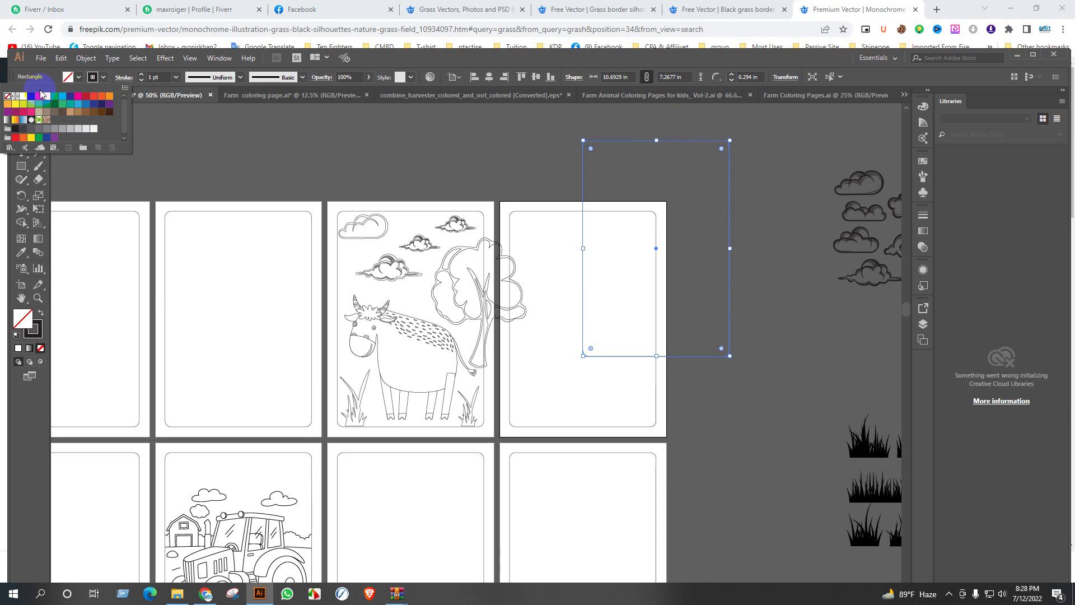
{"action": "left_click", "coordinate": [23, 96]}
{"action": "left_click", "coordinate": [101, 79]}
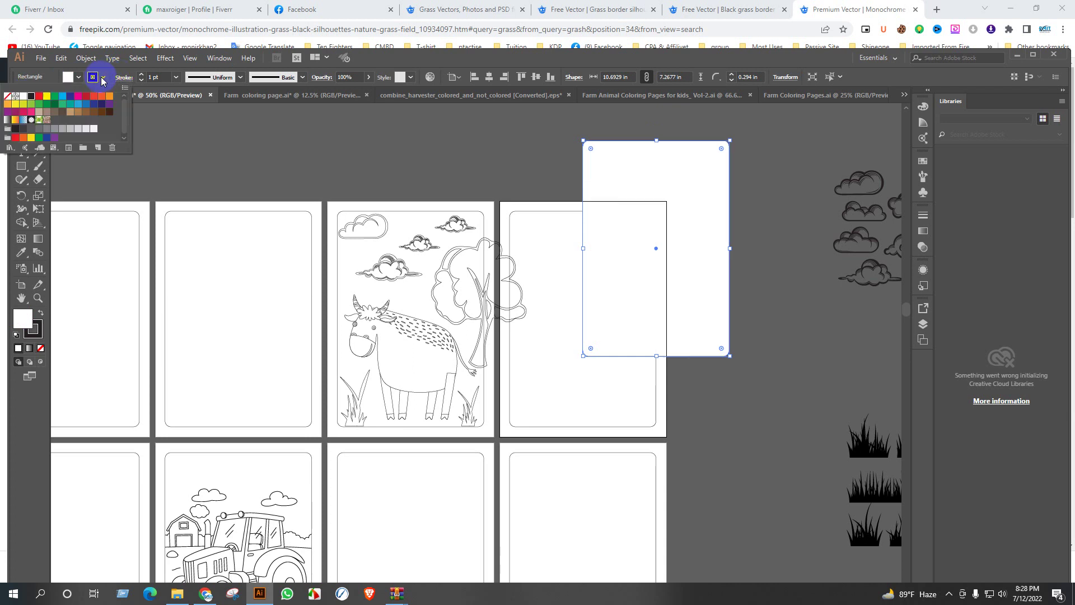
{"action": "left_click", "coordinate": [8, 96]}
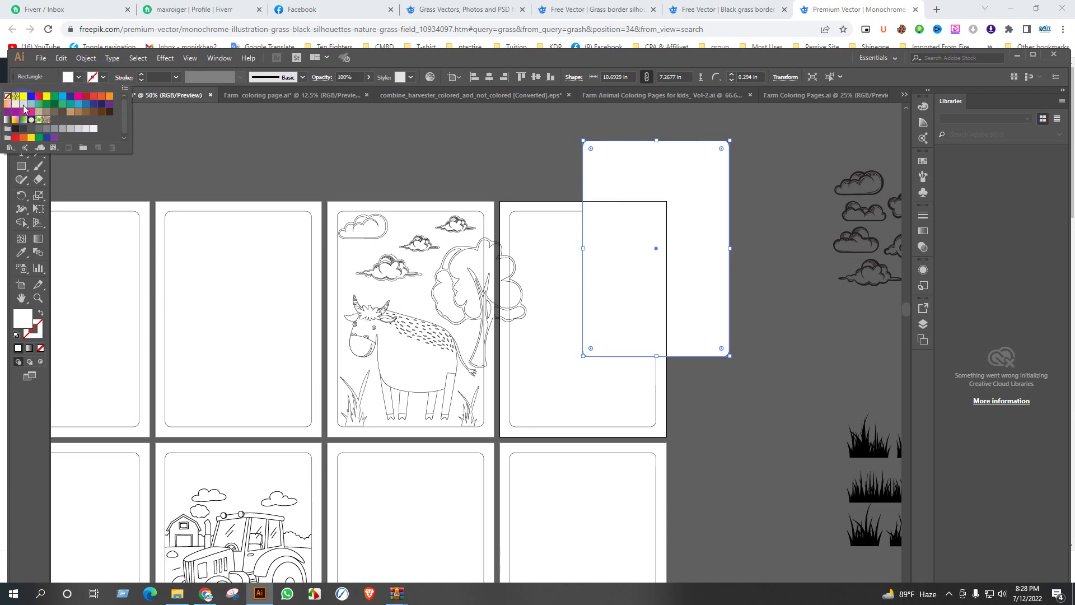
{"action": "left_click", "coordinate": [660, 156]}
Move the white rounded frame copy to the cow's page and centre it horizontally and vertically on that artboard
{"action": "left_click_drag", "start_coordinate": [707, 183], "coordinate": [346, 162]}
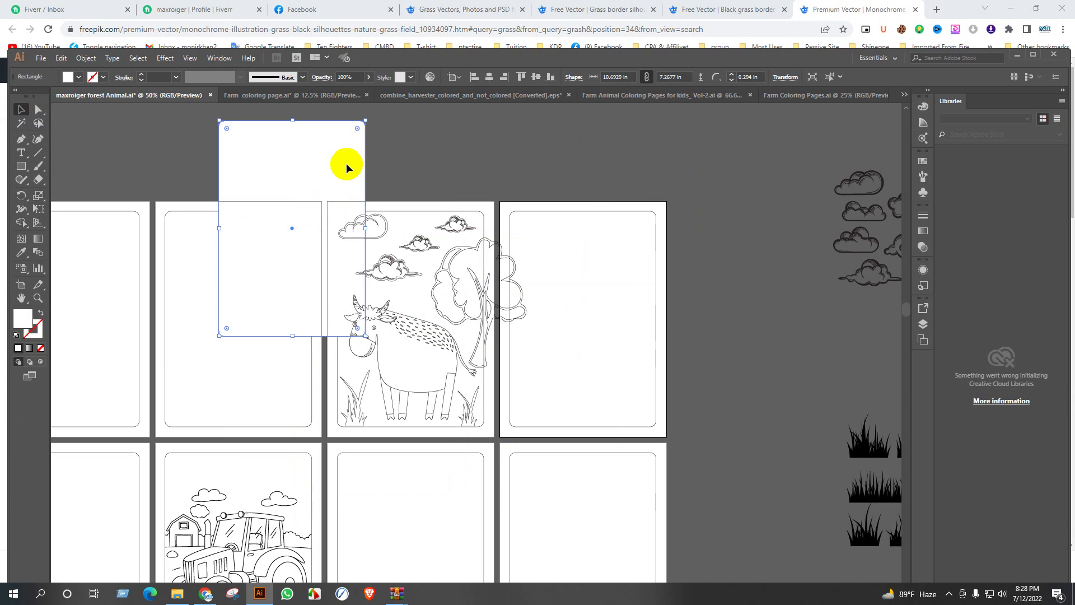
{"action": "left_click", "coordinate": [453, 204]}
{"action": "left_click", "coordinate": [320, 149]}
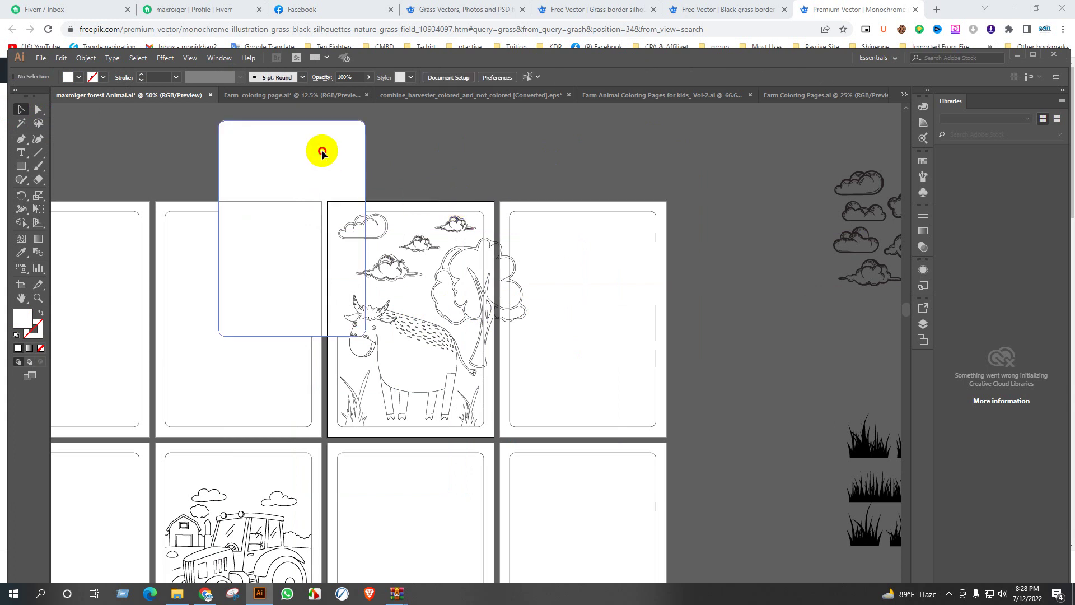
{"action": "left_click", "coordinate": [489, 78]}
{"action": "left_click", "coordinate": [535, 77]}
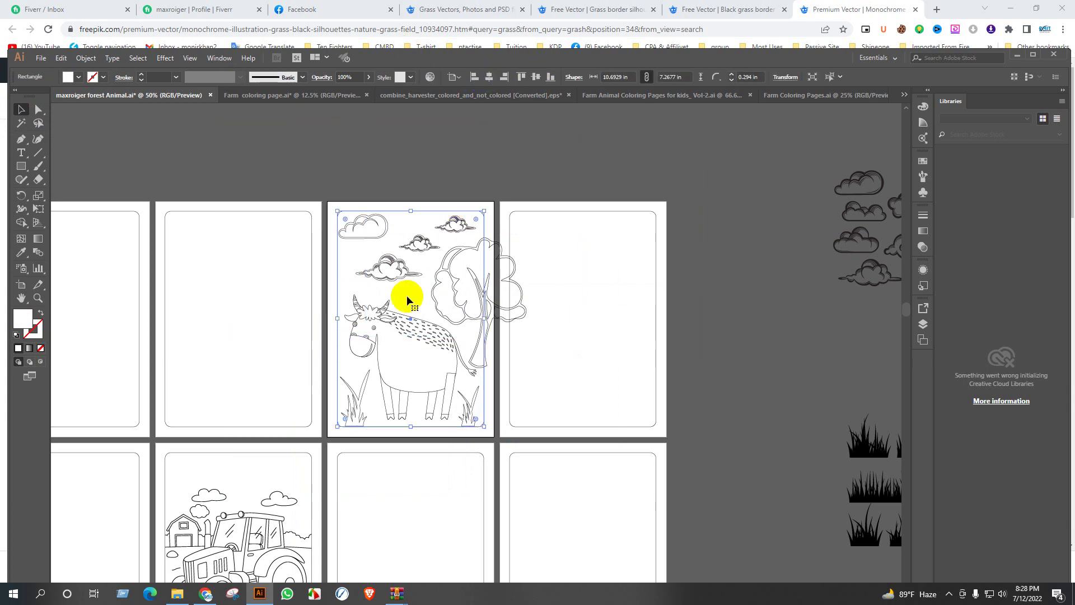
Bring the white frame to the front and make it a clipping mask for the grouped cow artwork
{"action": "right_click", "coordinate": [408, 297]}
{"action": "mouse_move", "coordinate": [448, 472]}
{"action": "left_click", "coordinate": [542, 469]}
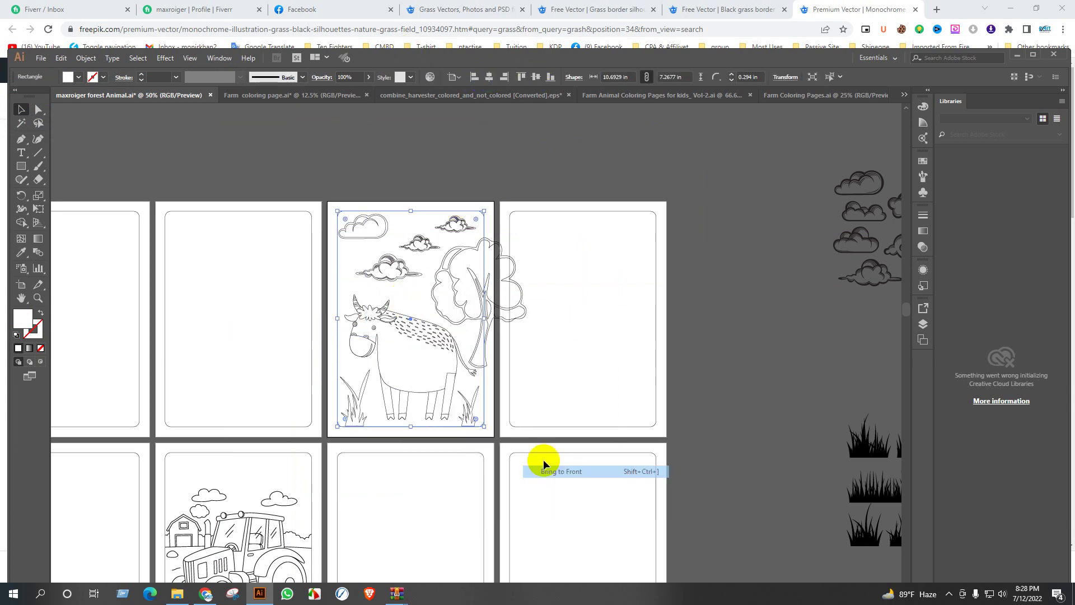
{"action": "left_click_drag", "start_coordinate": [360, 200], "coordinate": [409, 273]}
{"action": "right_click", "coordinate": [408, 273]}
{"action": "left_click", "coordinate": [478, 355]}
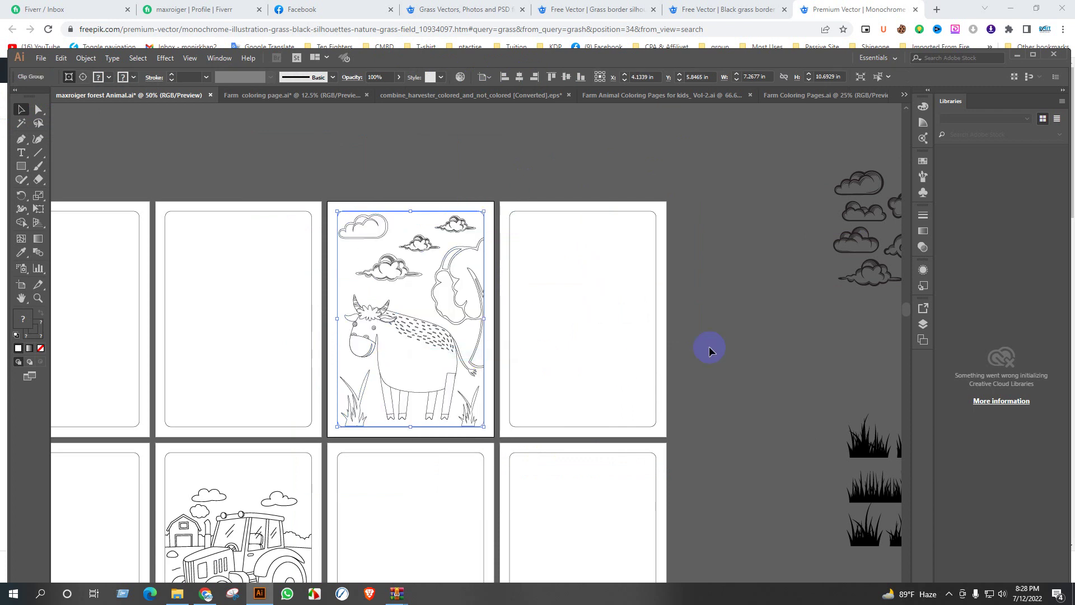
{"action": "left_click", "coordinate": [583, 339]}
Copy the hen drawing from Farm Animal Coloring Pages for kids_ Vol-2.ai into the coloring book document, above its second page
{"action": "scroll", "coordinate": [436, 304], "scroll_direction": "down", "scroll_amount": 2}
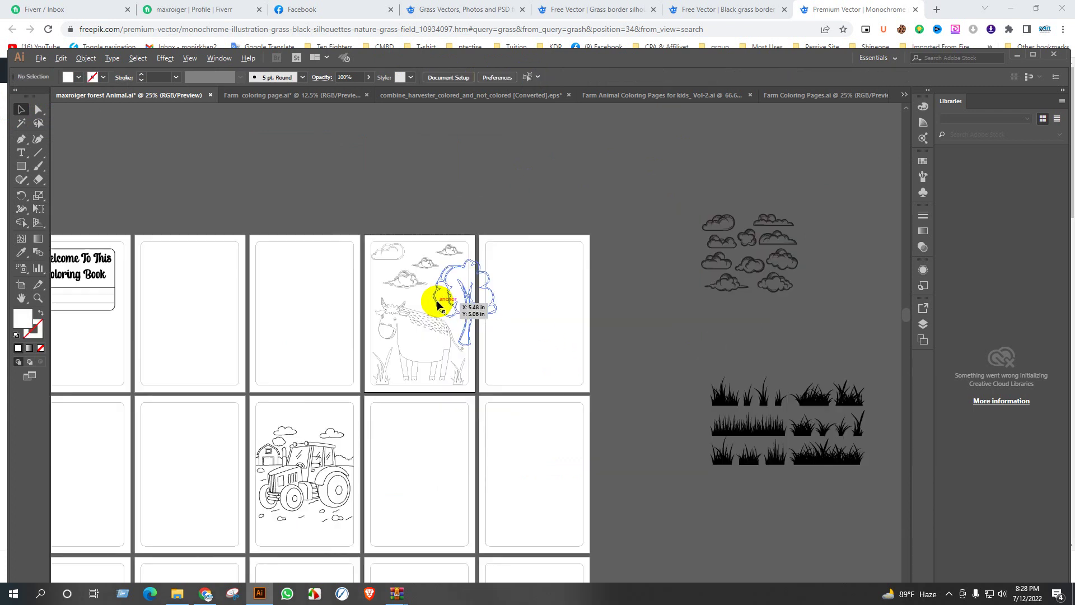
{"action": "left_click_drag", "start_coordinate": [474, 337], "coordinate": [535, 293]}
{"action": "scroll", "coordinate": [347, 293], "scroll_direction": "left", "scroll_amount": 3}
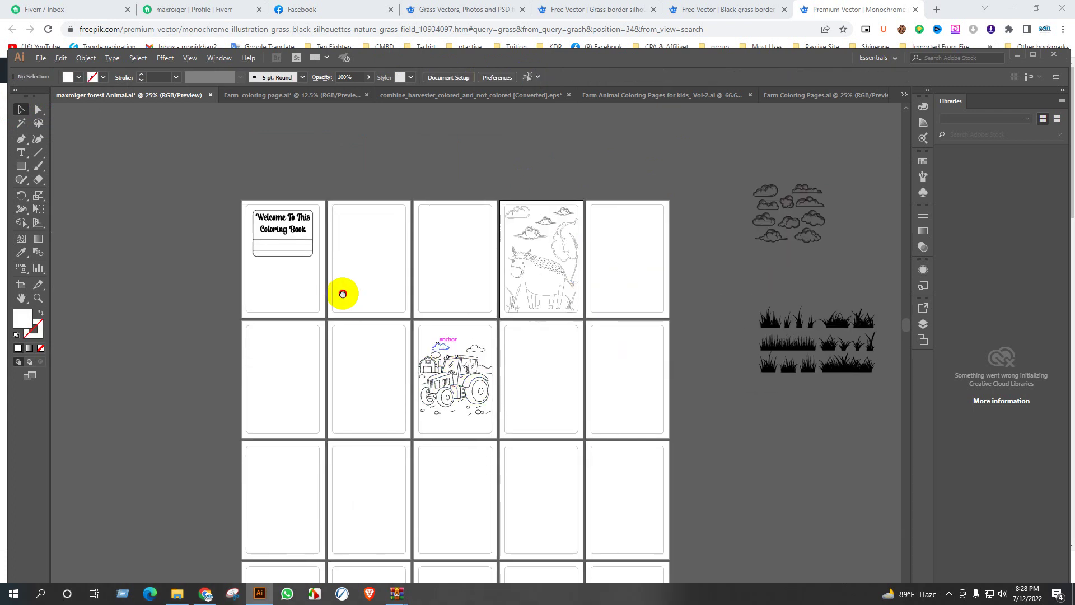
{"action": "left_click", "coordinate": [606, 92]}
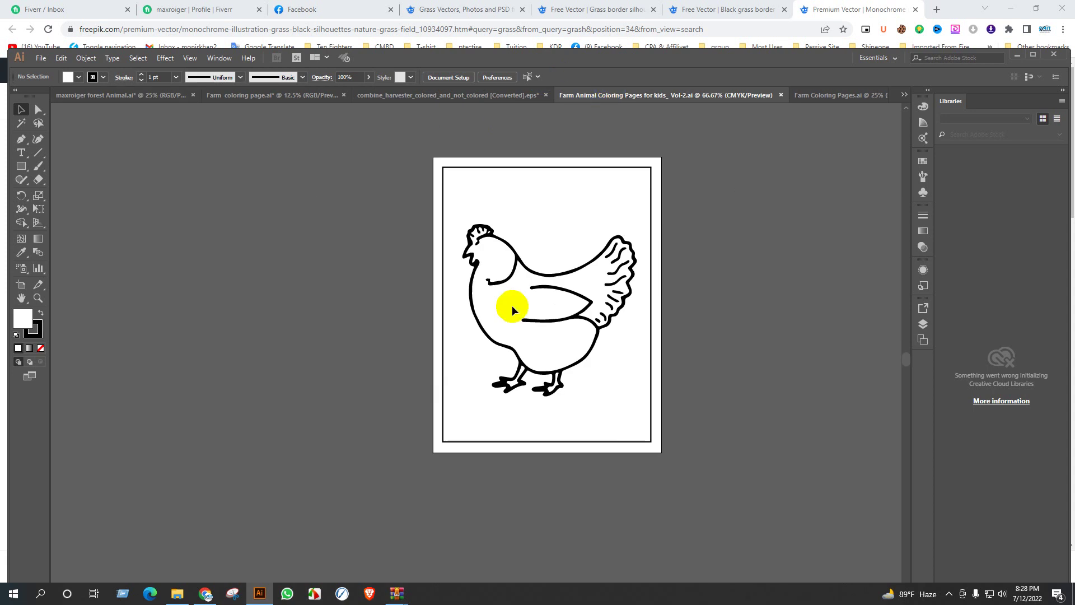
{"action": "left_click", "coordinate": [456, 96]}
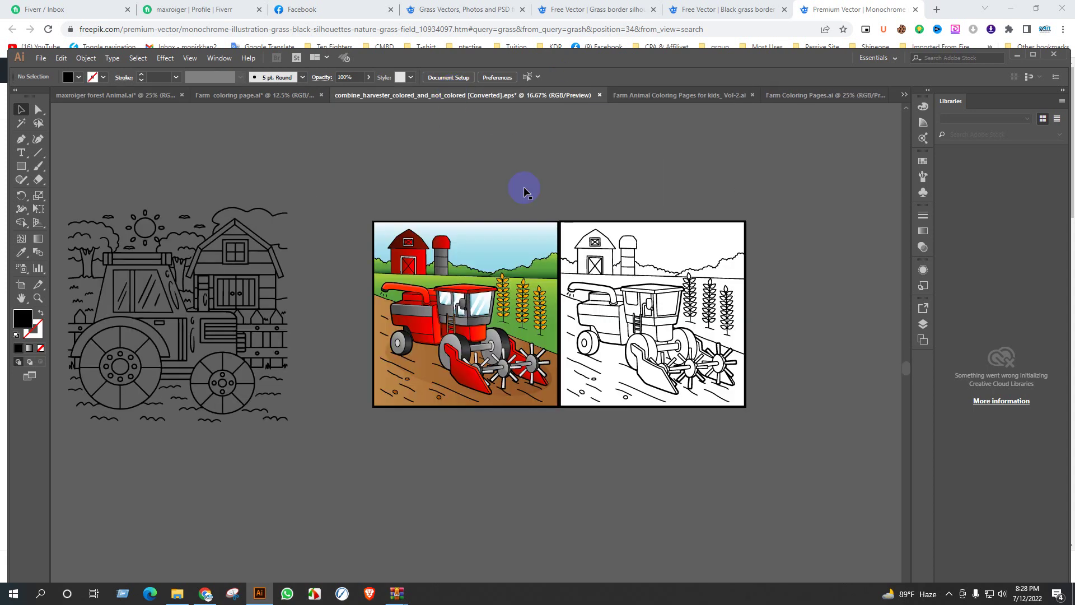
{"action": "left_click", "coordinate": [246, 95]}
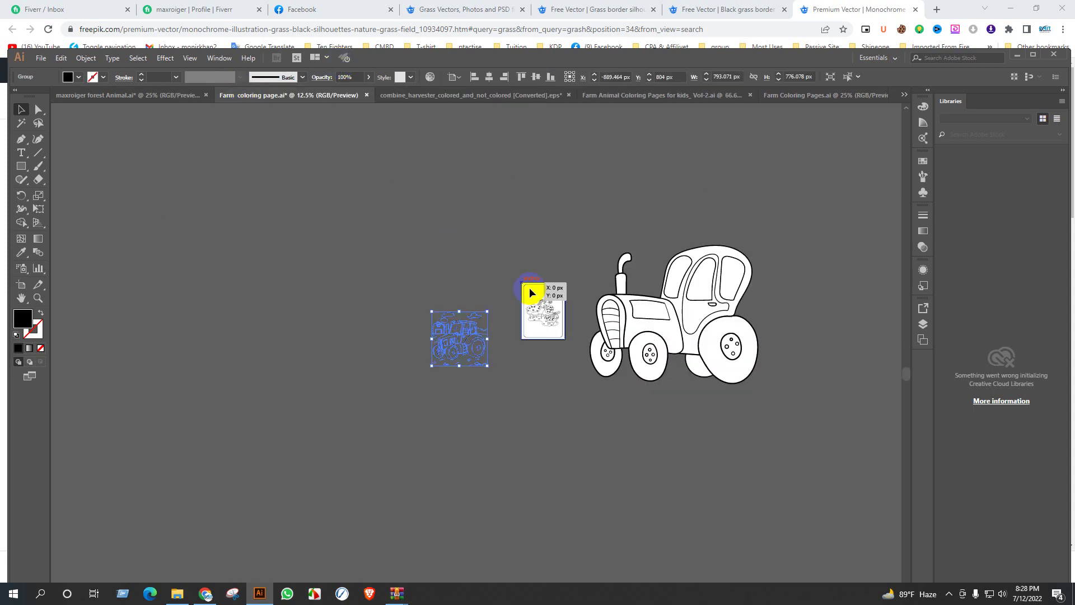
{"action": "scroll", "coordinate": [586, 324], "scroll_direction": "up", "scroll_amount": 4}
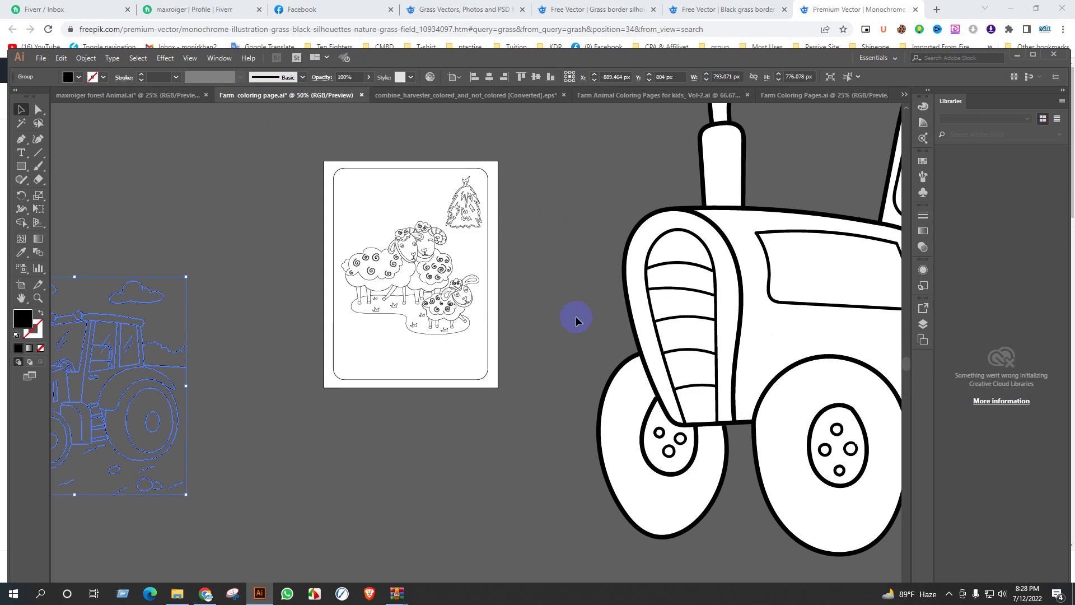
{"action": "left_click", "coordinate": [617, 95]}
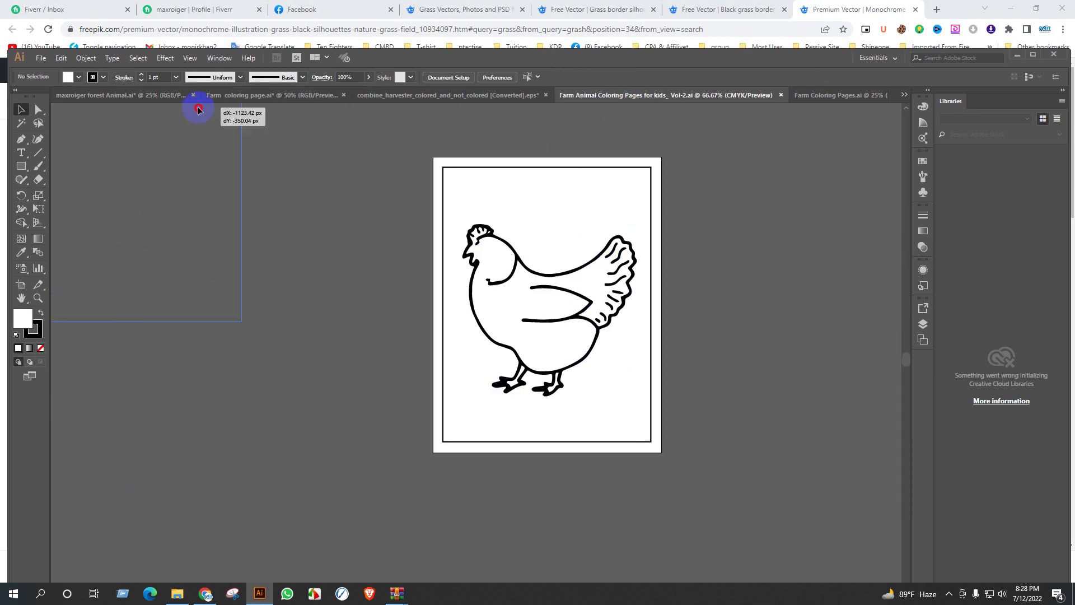
{"action": "left_click", "coordinate": [149, 97]}
{"action": "left_click_drag", "start_coordinate": [444, 149], "coordinate": [403, 274]}
{"action": "left_click", "coordinate": [496, 245]}
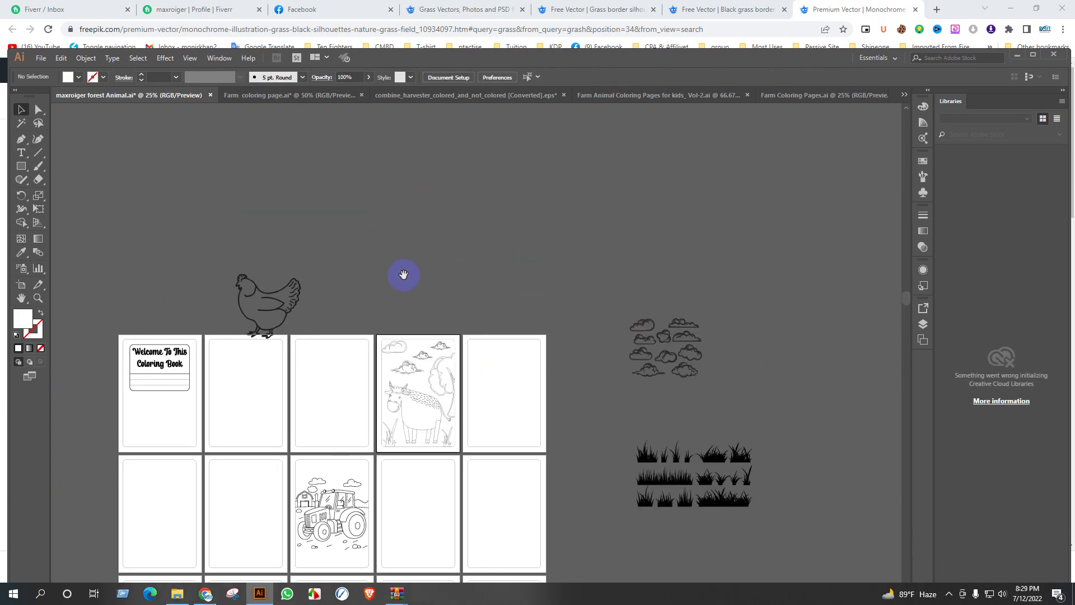
Copy only the outlines of three clouds, without their shading, from the cloud set to the empty canvas beside it
{"action": "scroll", "coordinate": [693, 347], "scroll_direction": "up", "scroll_amount": 4}
{"action": "left_click_drag", "start_coordinate": [693, 348], "coordinate": [465, 379]}
{"action": "scroll", "coordinate": [575, 370], "scroll_direction": "down", "scroll_amount": 1}
{"action": "left_click_drag", "start_coordinate": [556, 371], "coordinate": [654, 384]}
{"action": "scroll", "coordinate": [619, 399], "scroll_direction": "up", "scroll_amount": 1}
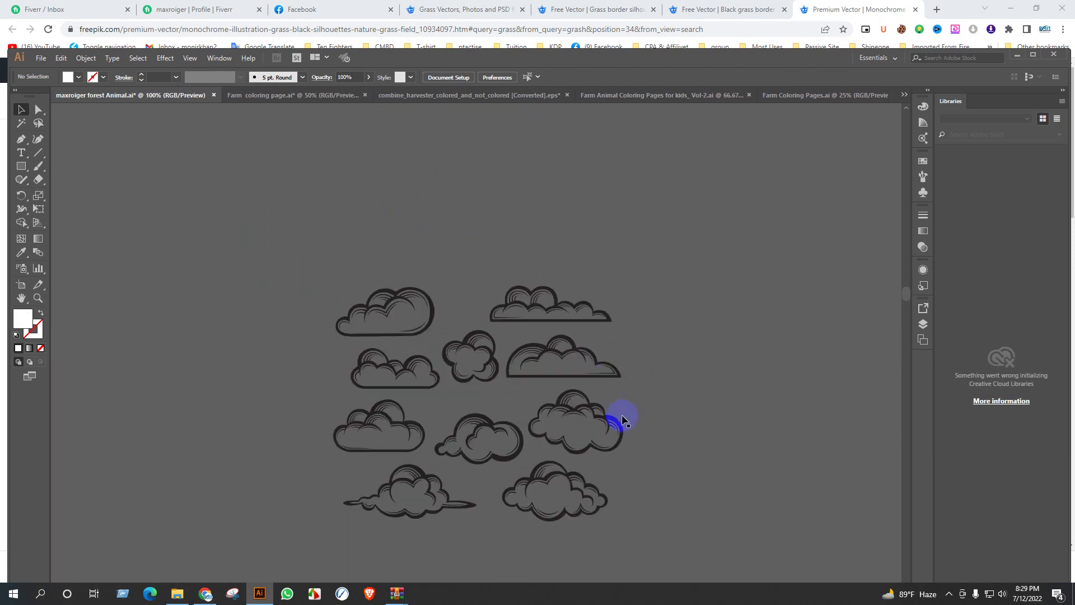
{"action": "left_click_drag", "start_coordinate": [434, 318], "coordinate": [247, 217]}
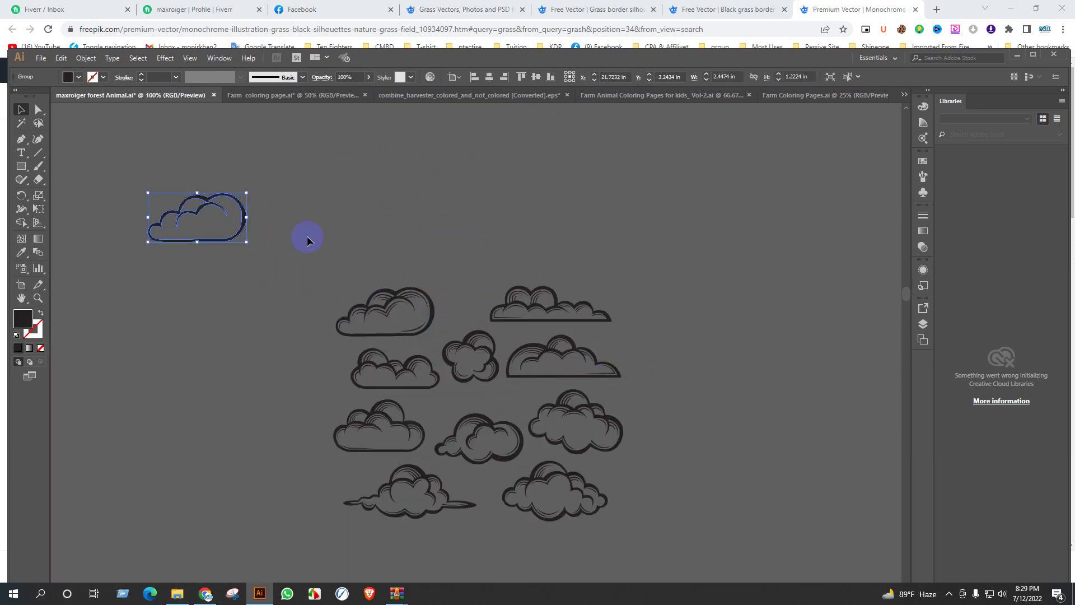
{"action": "left_click_drag", "start_coordinate": [556, 299], "coordinate": [340, 192]}
{"action": "left_click", "coordinate": [650, 346]}
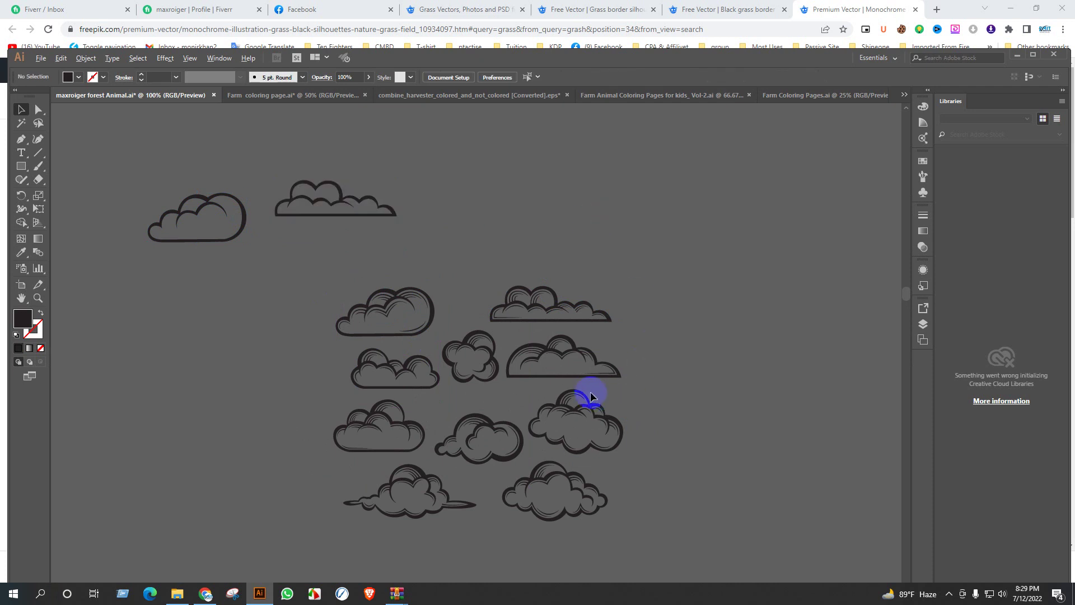
{"action": "left_click_drag", "start_coordinate": [582, 396], "coordinate": [222, 270]}
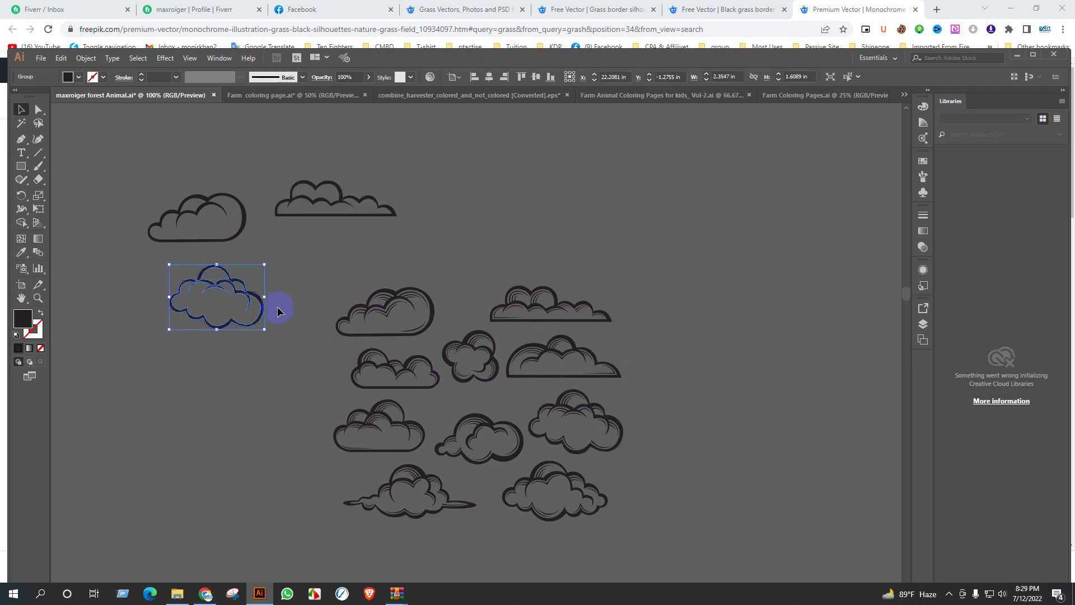
Copy the cloud with thin pointed ends beside them, ungroup it, and delete its shading strokes apart from the outline
{"action": "left_click_drag", "start_coordinate": [421, 475], "coordinate": [398, 371]}
{"action": "left_click", "coordinate": [396, 370]}
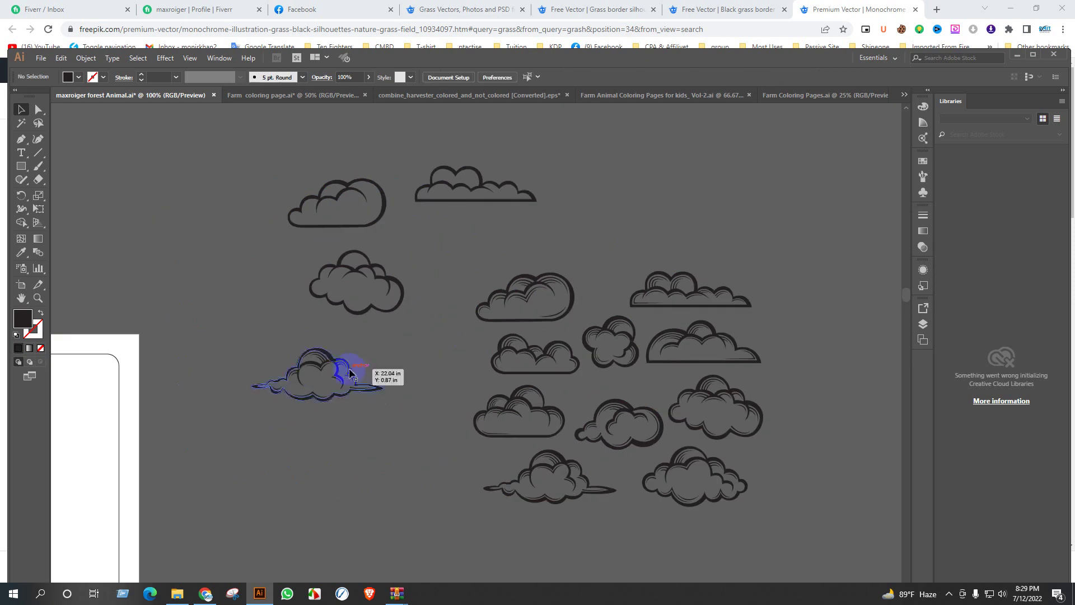
{"action": "right_click", "coordinate": [342, 367]}
{"action": "left_click", "coordinate": [392, 449]}
{"action": "left_click", "coordinate": [360, 367]}
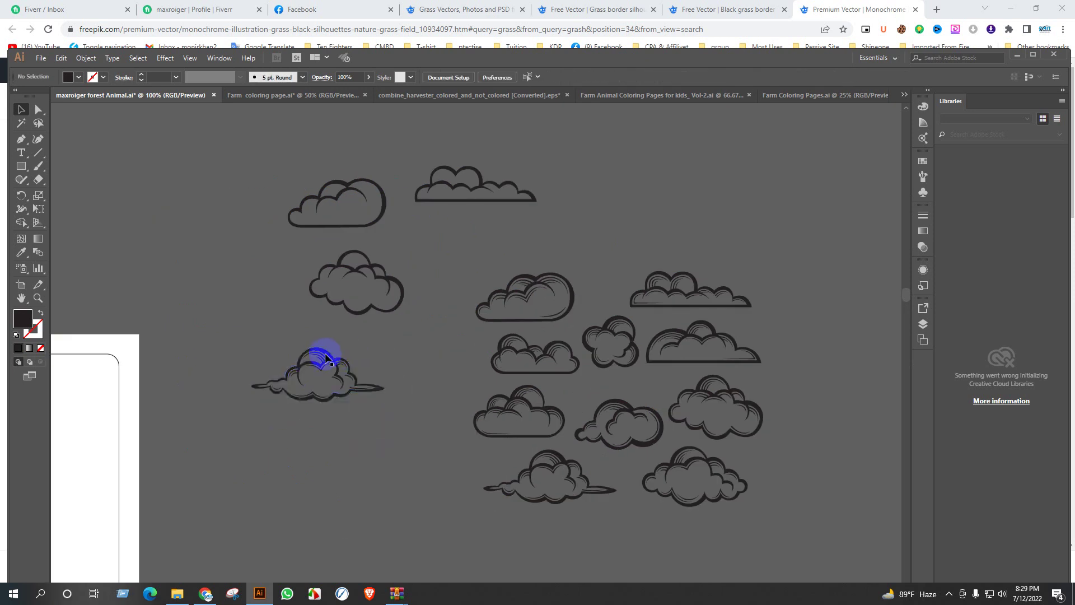
{"action": "left_click_drag", "start_coordinate": [324, 355], "coordinate": [240, 283]}
{"action": "left_click_drag", "start_coordinate": [406, 430], "coordinate": [430, 436]}
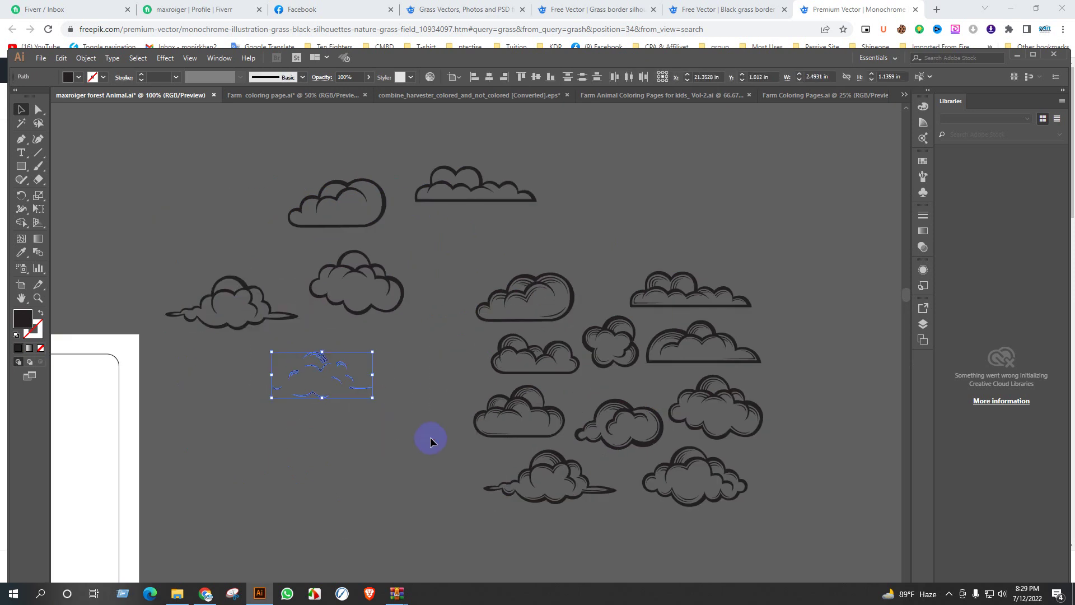
{"action": "key", "text": "Delete"}
Give the four copied clouds no fill and a 1 pt black stroke, and expand their fill and stroke
{"action": "left_click_drag", "start_coordinate": [185, 159], "coordinate": [386, 274]}
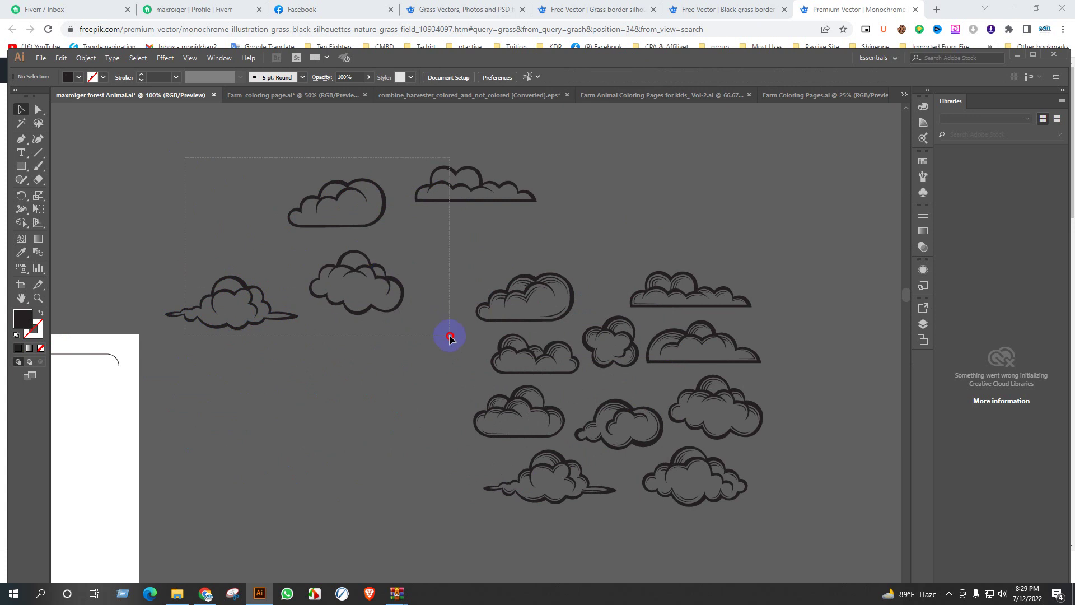
{"action": "left_click_drag", "start_coordinate": [449, 338], "coordinate": [449, 335]}
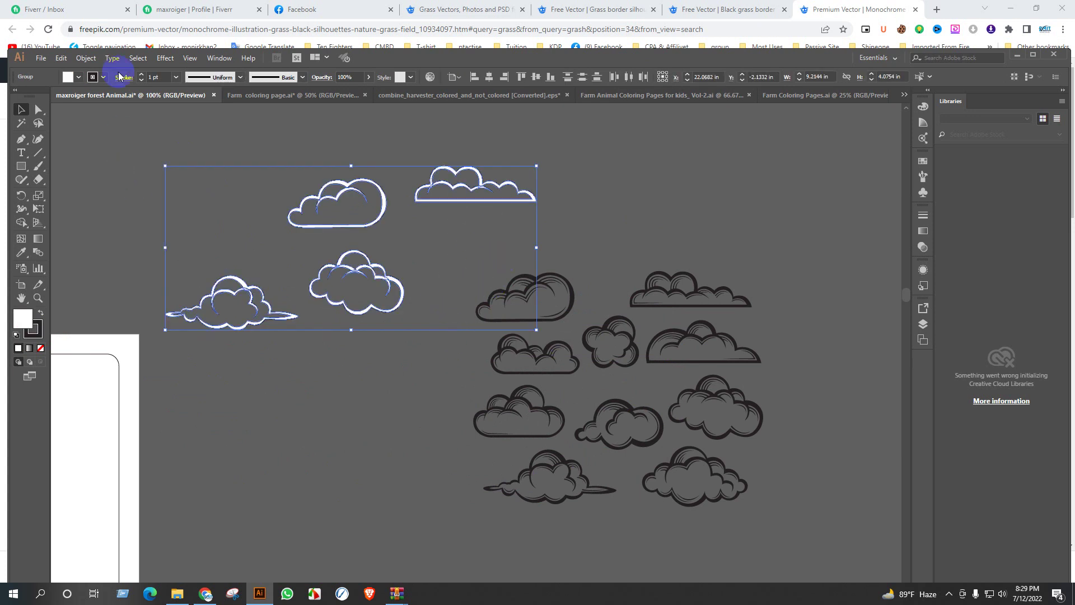
{"action": "left_click", "coordinate": [68, 78]}
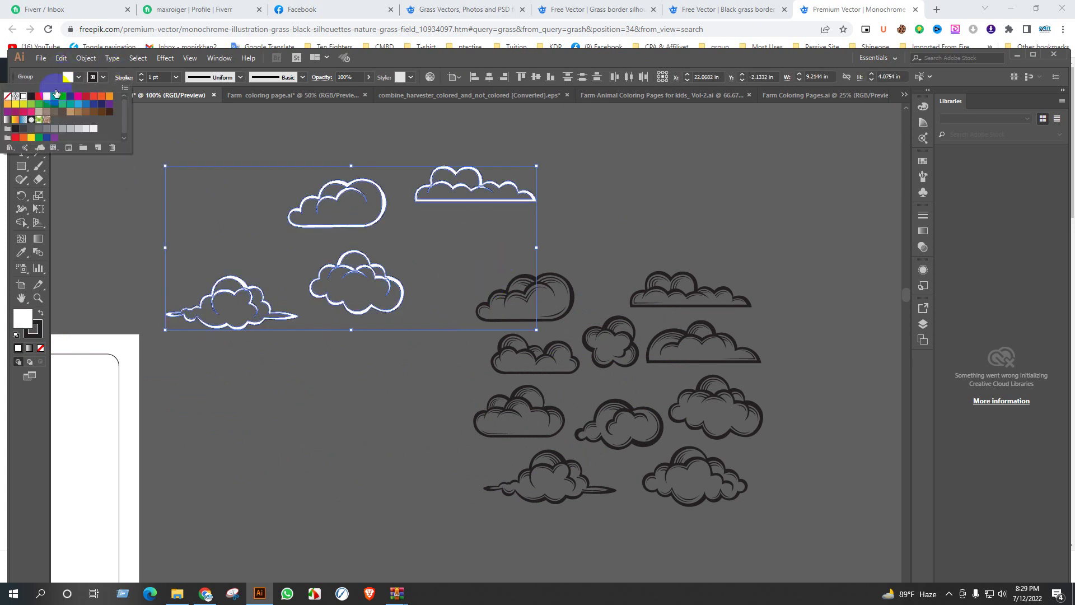
{"action": "left_click", "coordinate": [7, 96]}
{"action": "left_click", "coordinate": [80, 63]}
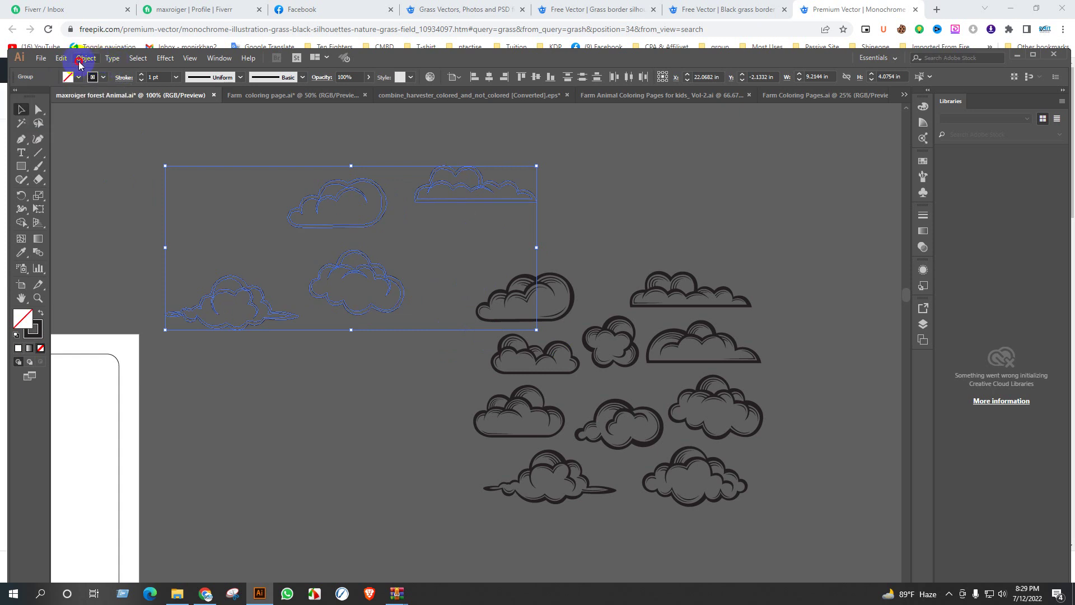
{"action": "left_click", "coordinate": [86, 57]}
{"action": "left_click", "coordinate": [115, 175]}
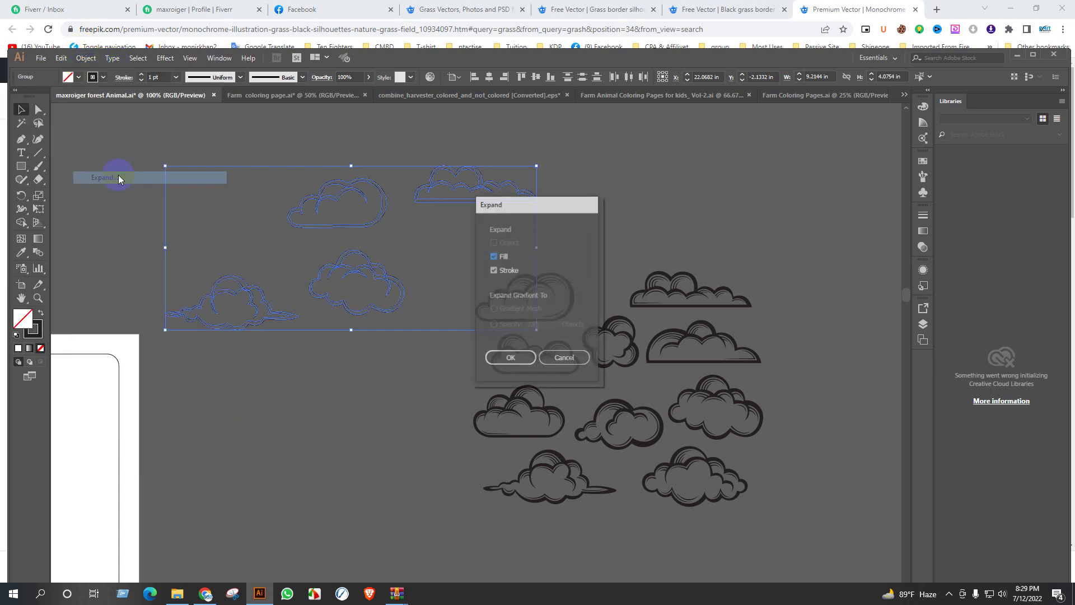
{"action": "left_click", "coordinate": [515, 356]}
{"action": "left_click", "coordinate": [448, 363]}
Place the hen on the page beside the welcome page, centred horizontally and vertically on the artboard
{"action": "left_click_drag", "start_coordinate": [356, 351], "coordinate": [739, 307]}
{"action": "scroll", "coordinate": [523, 358], "scroll_direction": "down", "scroll_amount": 1}
{"action": "scroll", "coordinate": [741, 310], "scroll_direction": "down", "scroll_amount": 2}
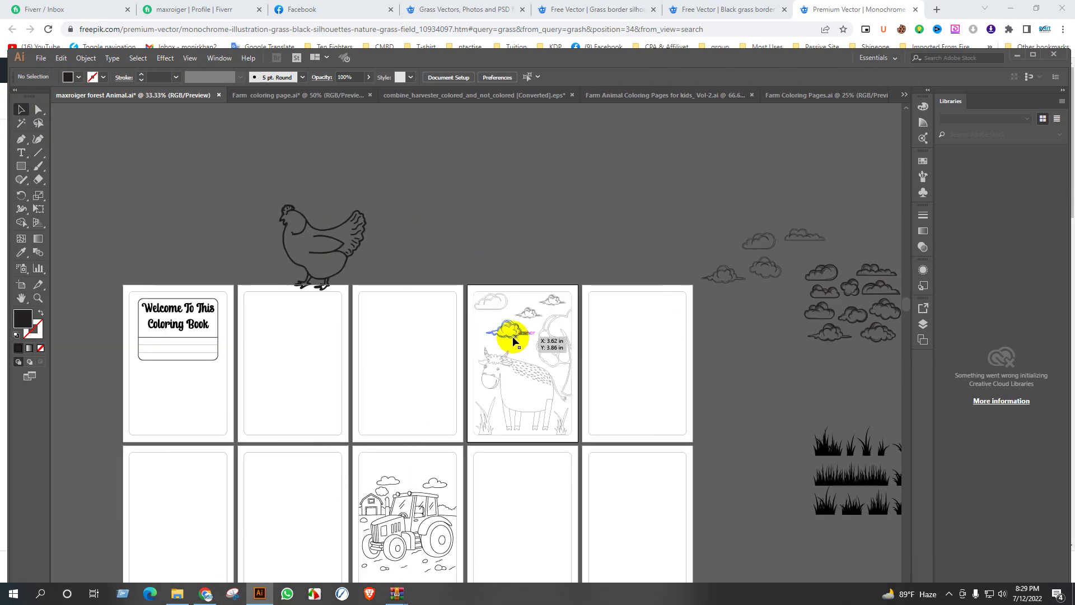
{"action": "left_click_drag", "start_coordinate": [325, 207], "coordinate": [341, 248]}
{"action": "left_click", "coordinate": [288, 358]}
{"action": "left_click_drag", "start_coordinate": [280, 125], "coordinate": [412, 175]}
{"action": "left_click", "coordinate": [520, 77]}
{"action": "left_click", "coordinate": [566, 77]}
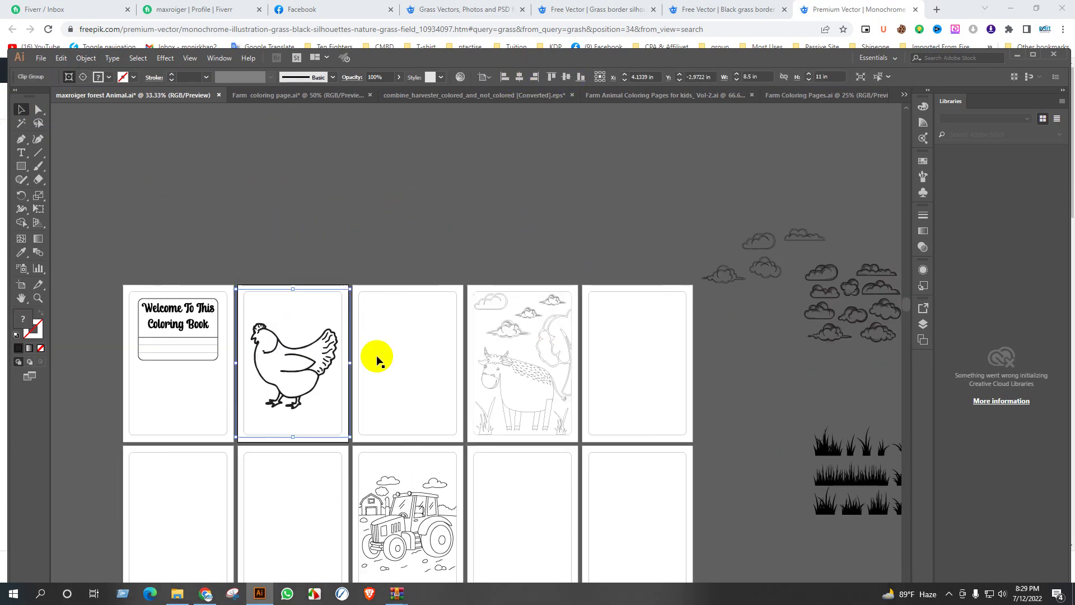
Scale the hen group down to about 7.84 by 10.14 in so the drawing sits inside the page frame
{"action": "scroll", "coordinate": [342, 370], "scroll_direction": "up", "scroll_amount": 3}
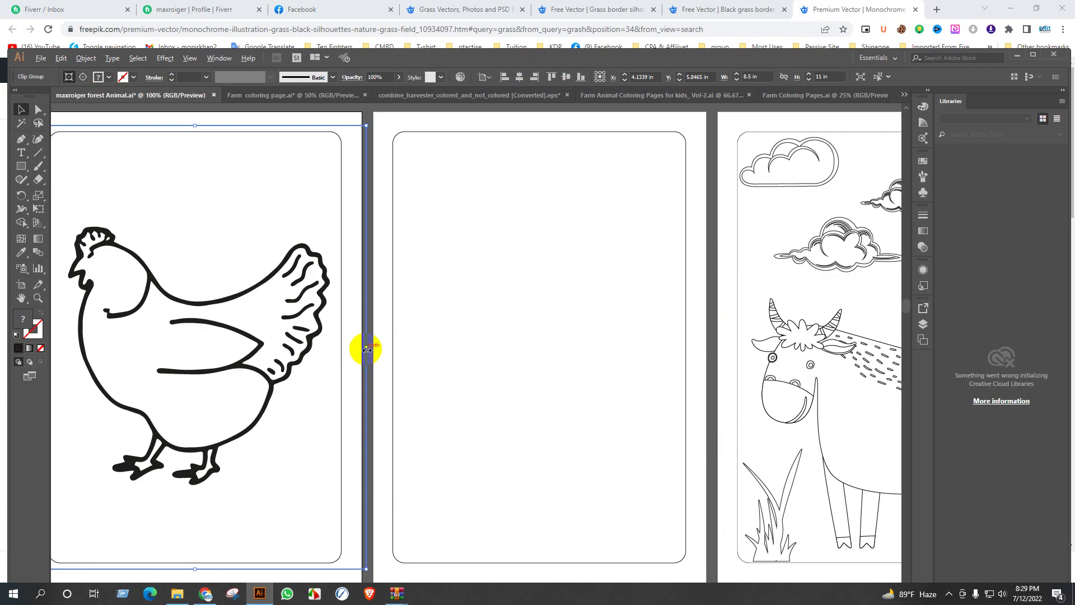
{"action": "left_click_drag", "start_coordinate": [367, 350], "coordinate": [352, 348]}
{"action": "left_click_drag", "start_coordinate": [312, 396], "coordinate": [492, 374]}
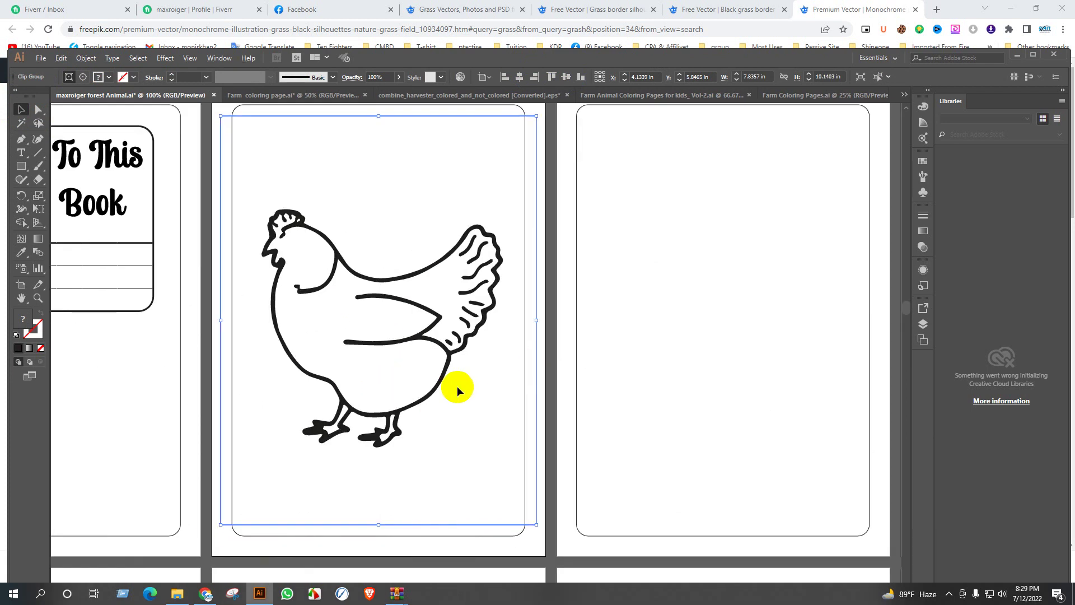
{"action": "scroll", "coordinate": [457, 385], "scroll_direction": "down", "scroll_amount": 2}
{"action": "left_click", "coordinate": [548, 190]}
{"action": "scroll", "coordinate": [548, 190], "scroll_direction": "down", "scroll_amount": 1}
{"action": "left_click_drag", "start_coordinate": [644, 192], "coordinate": [439, 288]}
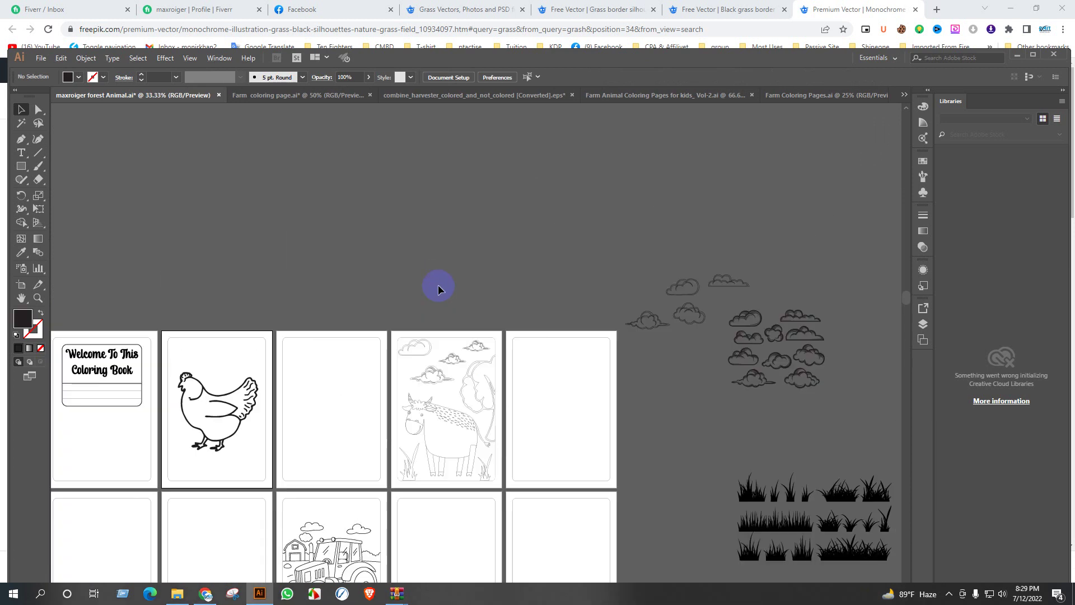
Place the four outlined clouds on the hen's page, spreading them across the sky above the hen
{"action": "scroll", "coordinate": [735, 271], "scroll_direction": "down", "scroll_amount": 1}
{"action": "left_click_drag", "start_coordinate": [727, 259], "coordinate": [193, 325]}
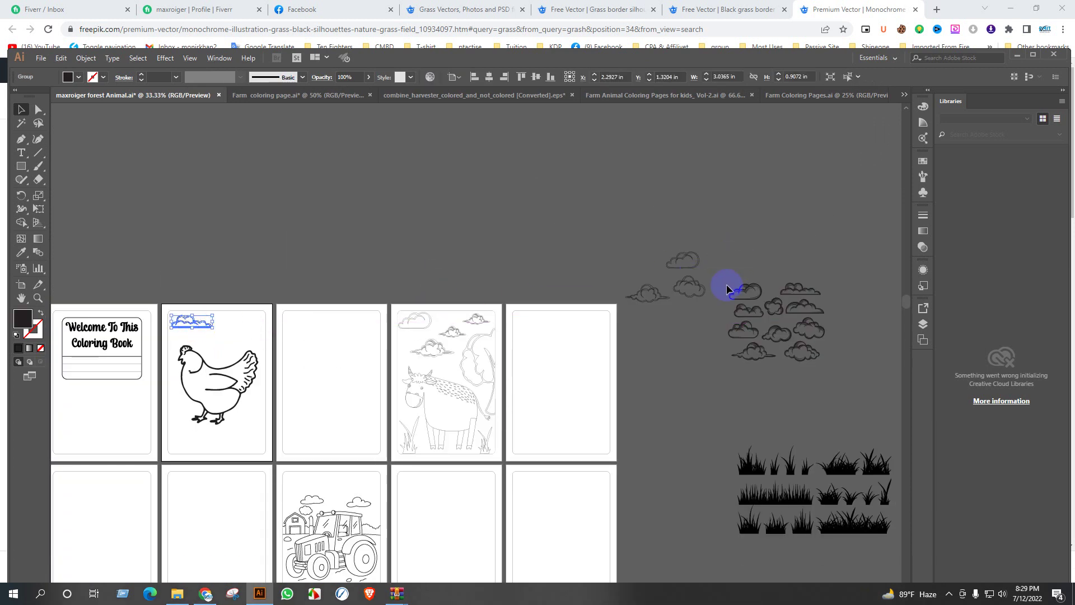
{"action": "left_click_drag", "start_coordinate": [701, 265], "coordinate": [251, 325]}
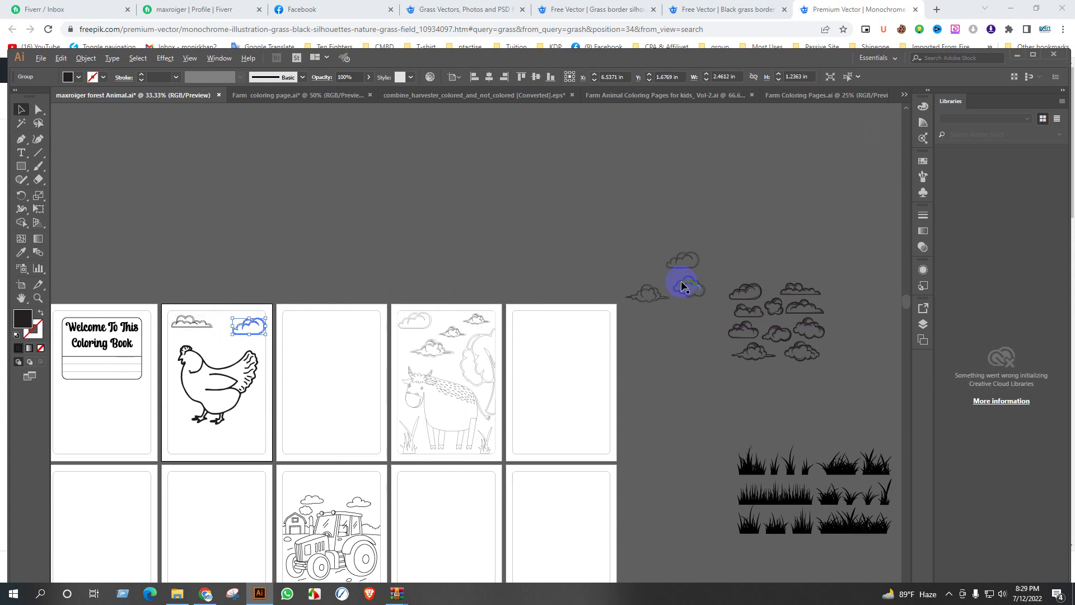
{"action": "left_click_drag", "start_coordinate": [662, 301], "coordinate": [227, 345]}
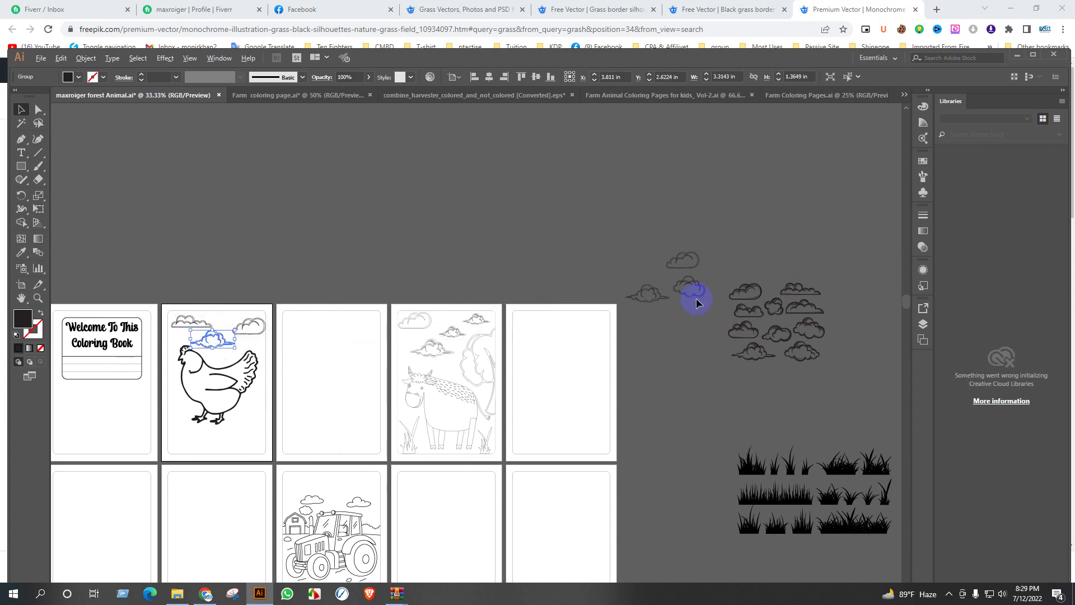
{"action": "left_click_drag", "start_coordinate": [663, 306], "coordinate": [491, 440]}
Shrink the flat-based cloud into the upper corner of the hen's frame and shift the pointed-end cloud along the sky
{"action": "scroll", "coordinate": [217, 347], "scroll_direction": "up", "scroll_amount": 5}
{"action": "left_click_drag", "start_coordinate": [377, 314], "coordinate": [359, 291]}
{"action": "left_click_drag", "start_coordinate": [447, 258], "coordinate": [389, 260]}
{"action": "left_click_drag", "start_coordinate": [552, 426], "coordinate": [607, 459]}
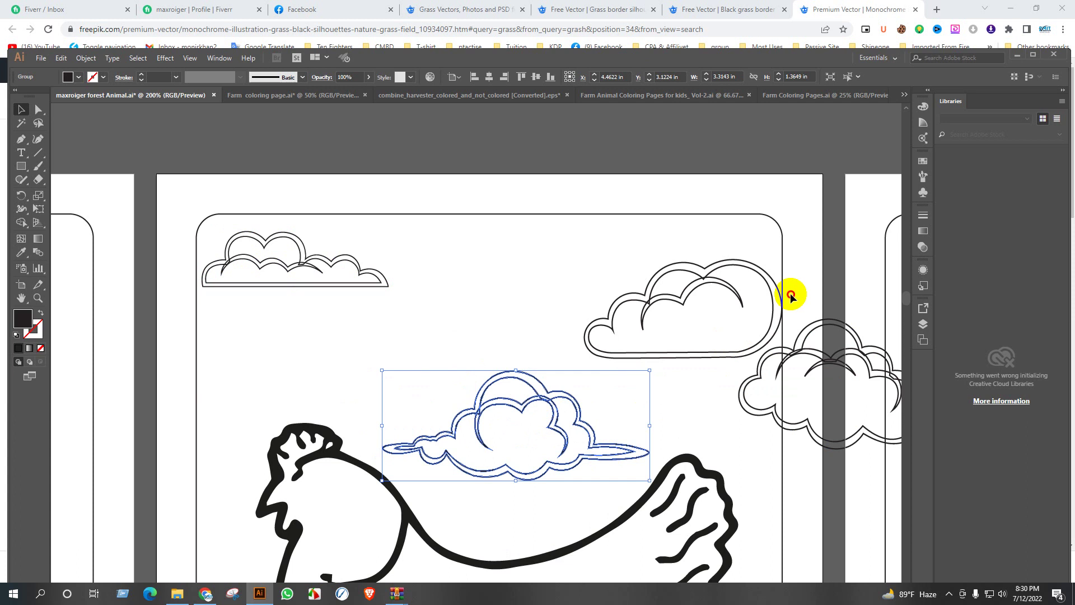
Lock the rounded page frame around the hen so that it cannot be selected
{"action": "left_click_drag", "start_coordinate": [791, 295], "coordinate": [615, 350]}
{"action": "left_click_drag", "start_coordinate": [508, 173], "coordinate": [530, 250]}
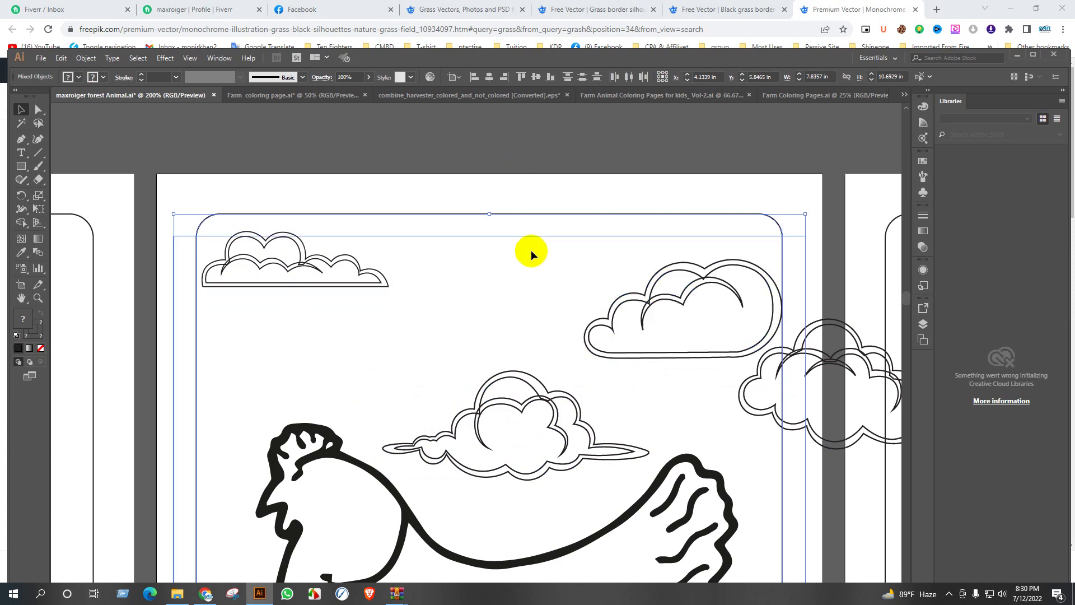
{"action": "left_click", "coordinate": [505, 168]}
{"action": "left_click_drag", "start_coordinate": [474, 183], "coordinate": [493, 217]}
{"action": "key", "text": "ctrl+2"}
Shrink the round-ended cloud to about 1.87 by 0.94 in in the frame's free upper corner and the puffy cloud to about 1.58 by 1.08 in between the upper clouds
{"action": "left_click", "coordinate": [705, 324]}
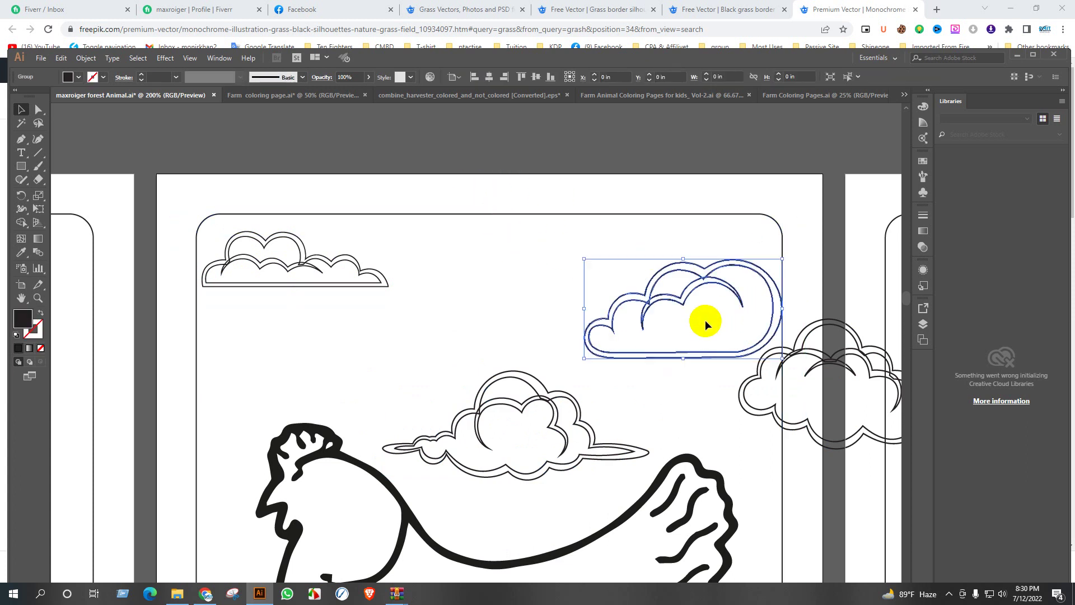
{"action": "left_click_drag", "start_coordinate": [734, 294], "coordinate": [721, 253]}
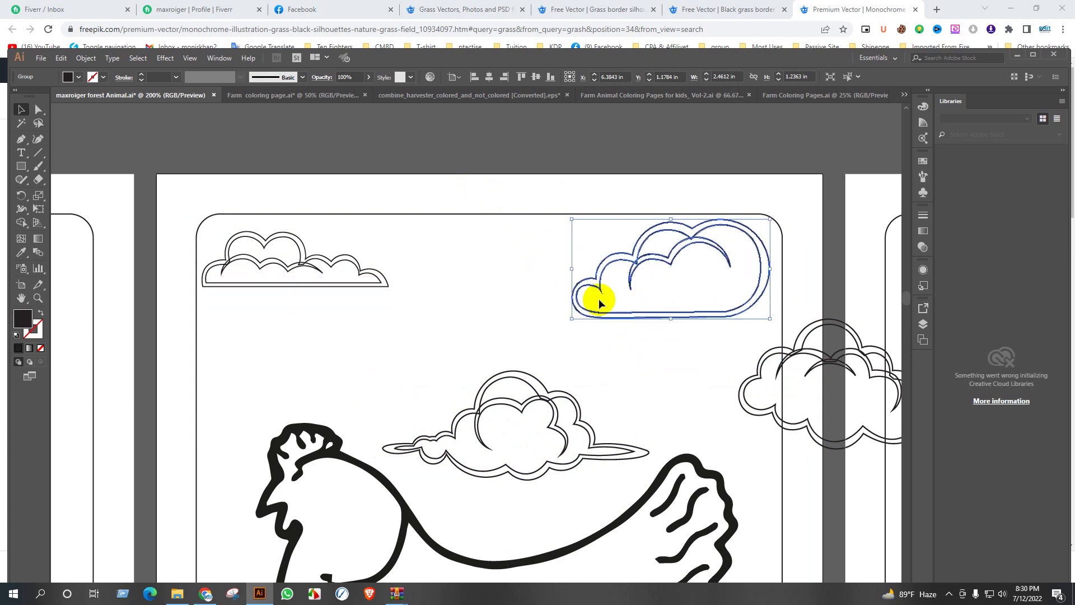
{"action": "left_click_drag", "start_coordinate": [571, 269], "coordinate": [620, 270]}
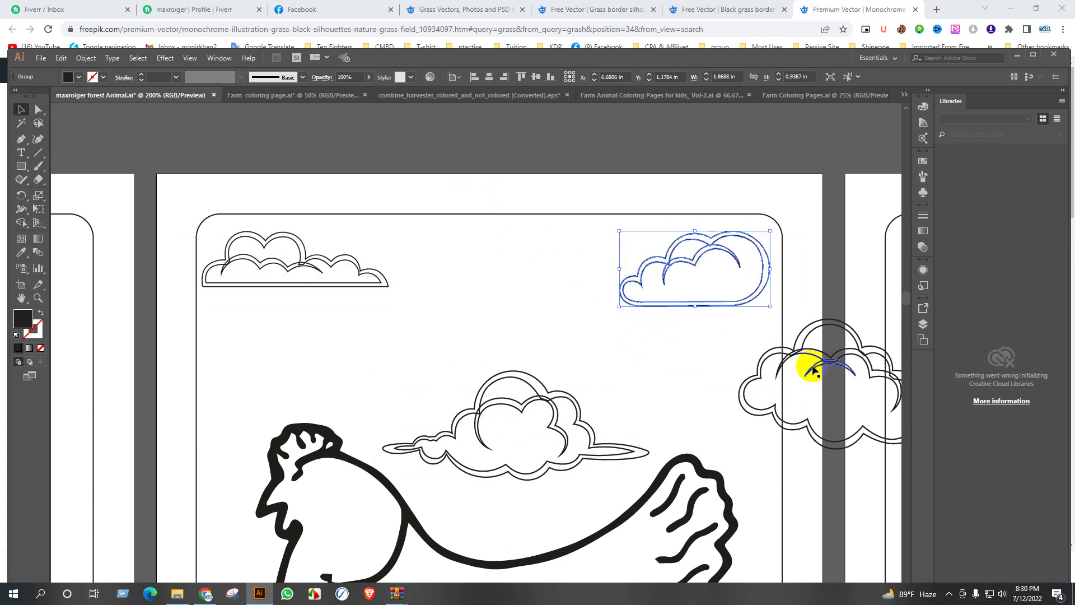
{"action": "left_click_drag", "start_coordinate": [810, 365], "coordinate": [483, 271]}
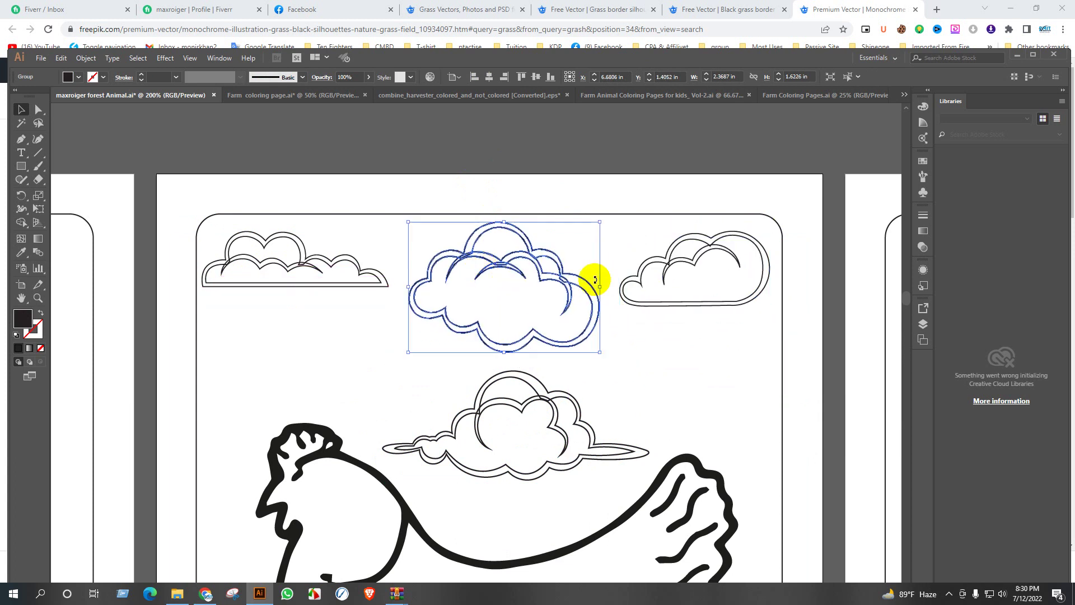
{"action": "left_click_drag", "start_coordinate": [602, 287], "coordinate": [570, 287]}
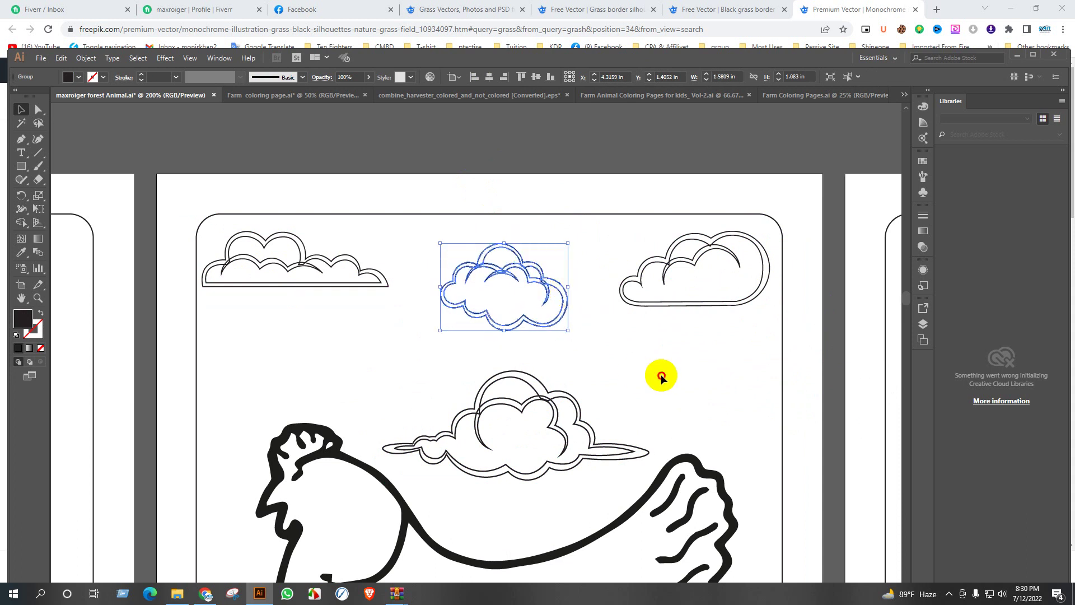
Duplicate the small puffy cloud twice, placing one copy below each of the two upper corner clouds
{"action": "left_click", "coordinate": [582, 331]}
{"action": "scroll", "coordinate": [581, 329], "scroll_direction": "down", "scroll_amount": 1}
{"action": "left_click_drag", "start_coordinate": [666, 376], "coordinate": [550, 329]}
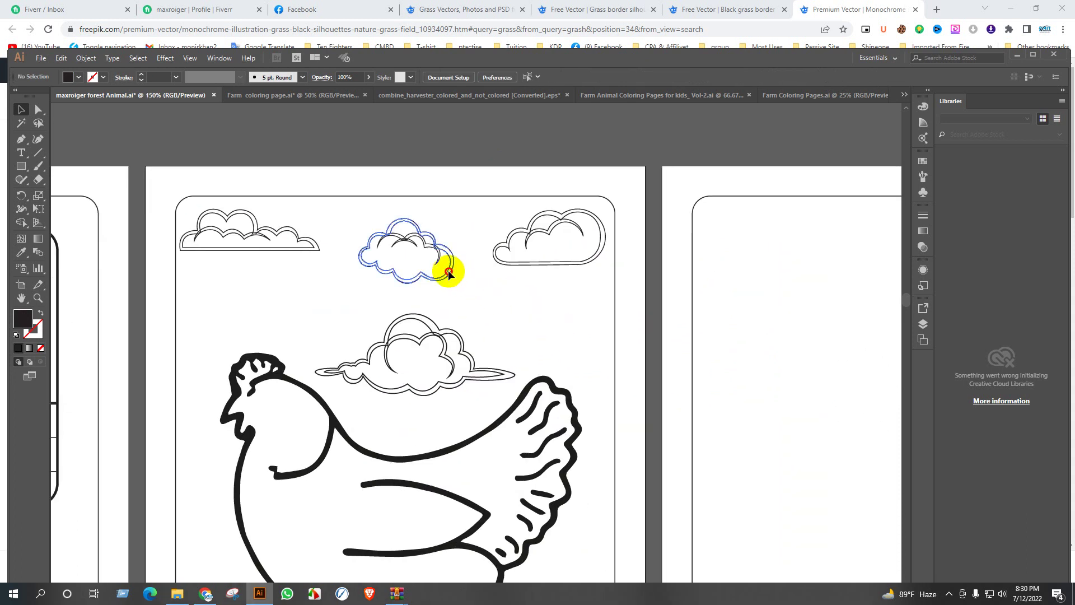
{"action": "left_click_drag", "start_coordinate": [448, 272], "coordinate": [587, 335]}
{"action": "left_click_drag", "start_coordinate": [458, 273], "coordinate": [307, 310]}
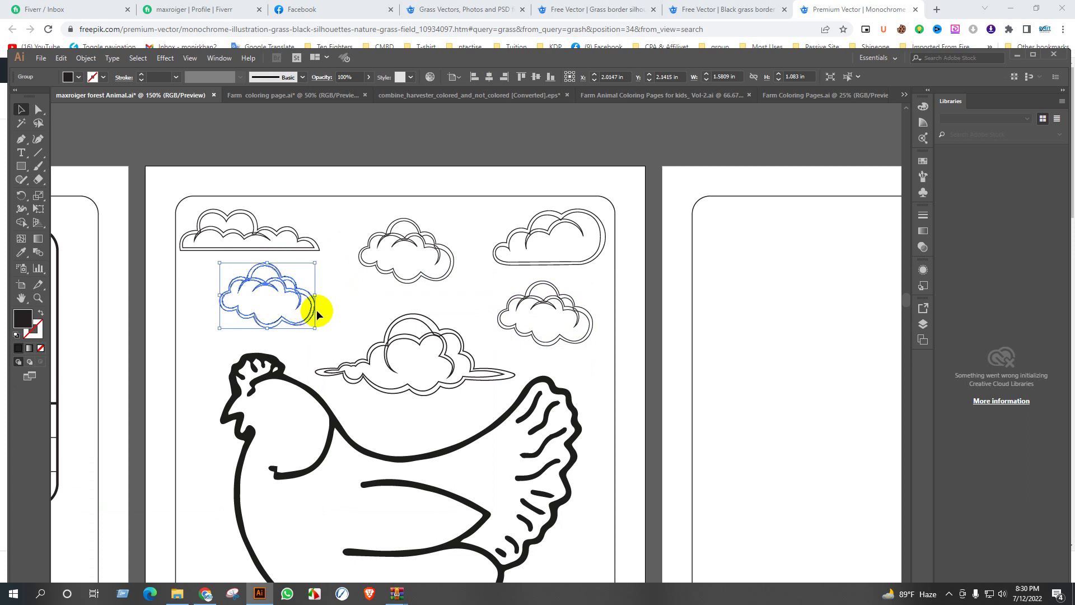
{"action": "key", "text": "shift+Down"}
{"action": "key", "text": "shift+Left"}
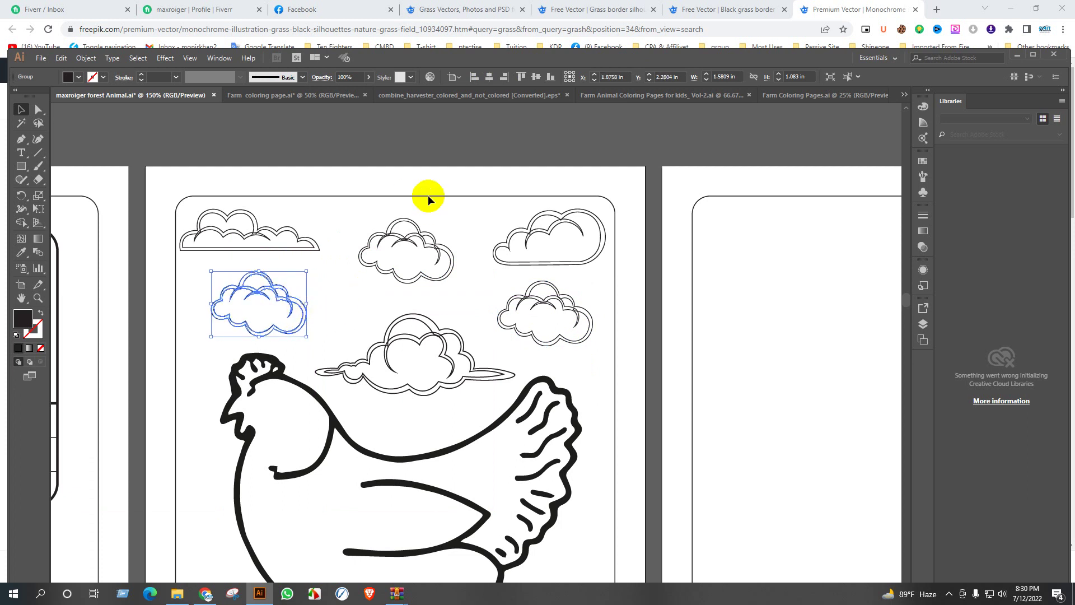
{"action": "left_click", "coordinate": [475, 170]}
{"action": "scroll", "coordinate": [474, 170], "scroll_direction": "down", "scroll_amount": 3}
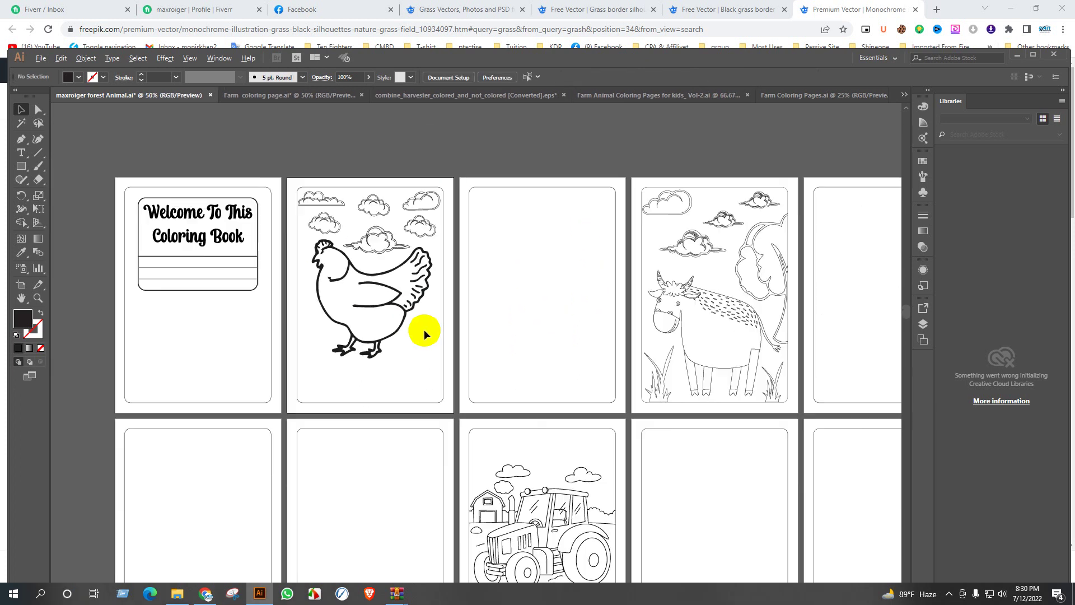
{"action": "scroll", "coordinate": [455, 367], "scroll_direction": "down", "scroll_amount": 1}
{"action": "scroll", "coordinate": [456, 368], "scroll_direction": "down", "scroll_amount": 1}
{"action": "scroll", "coordinate": [620, 396], "scroll_direction": "up", "scroll_amount": 1}
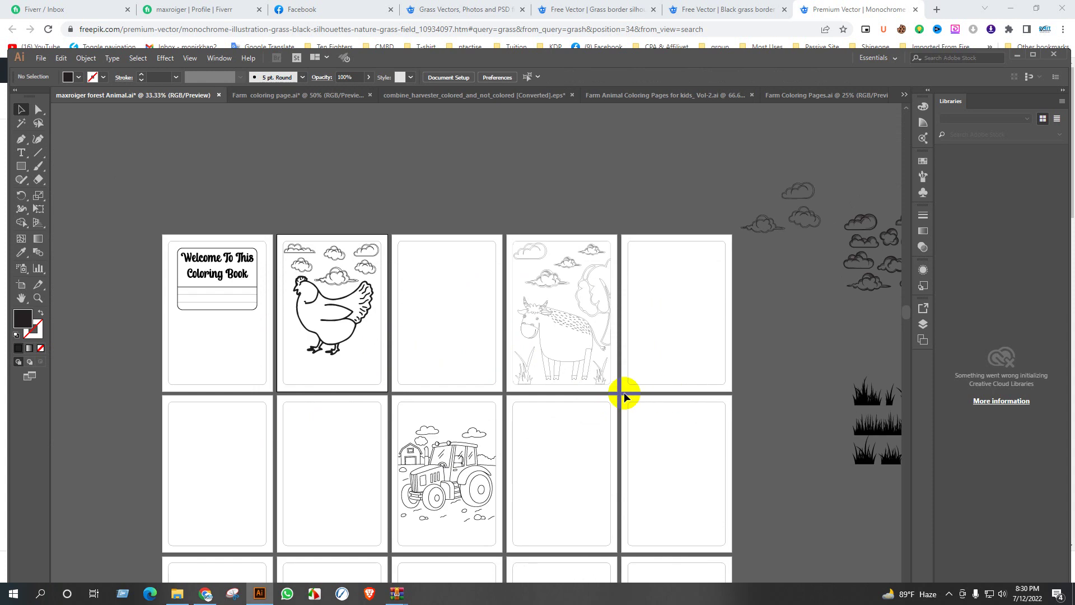
{"action": "left_click_drag", "start_coordinate": [613, 386], "coordinate": [302, 374]}
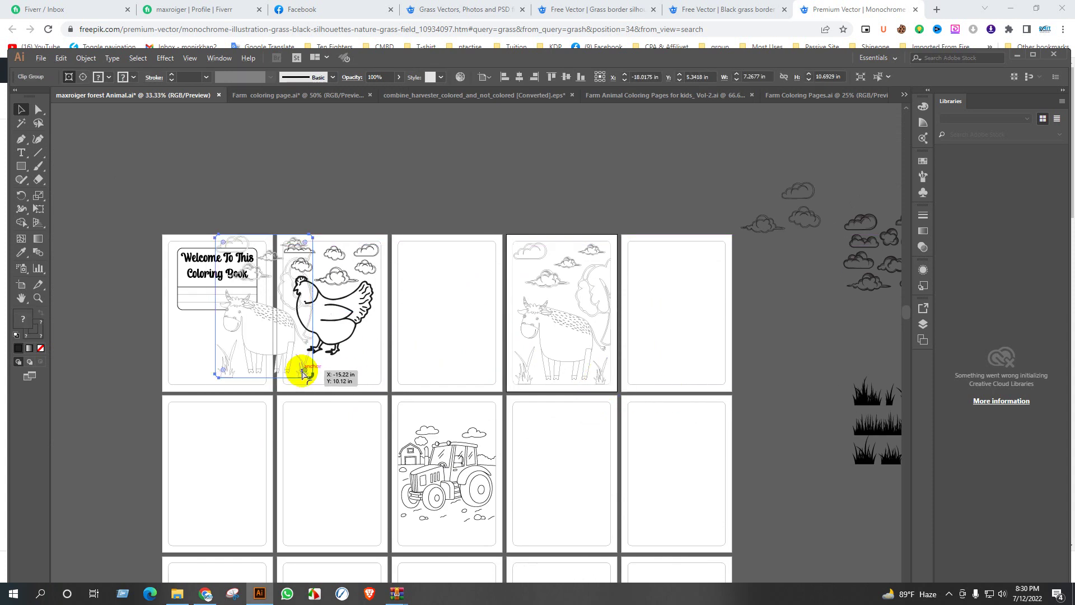
{"action": "key", "text": "ctrl+z"}
{"action": "left_click", "coordinate": [664, 343]}
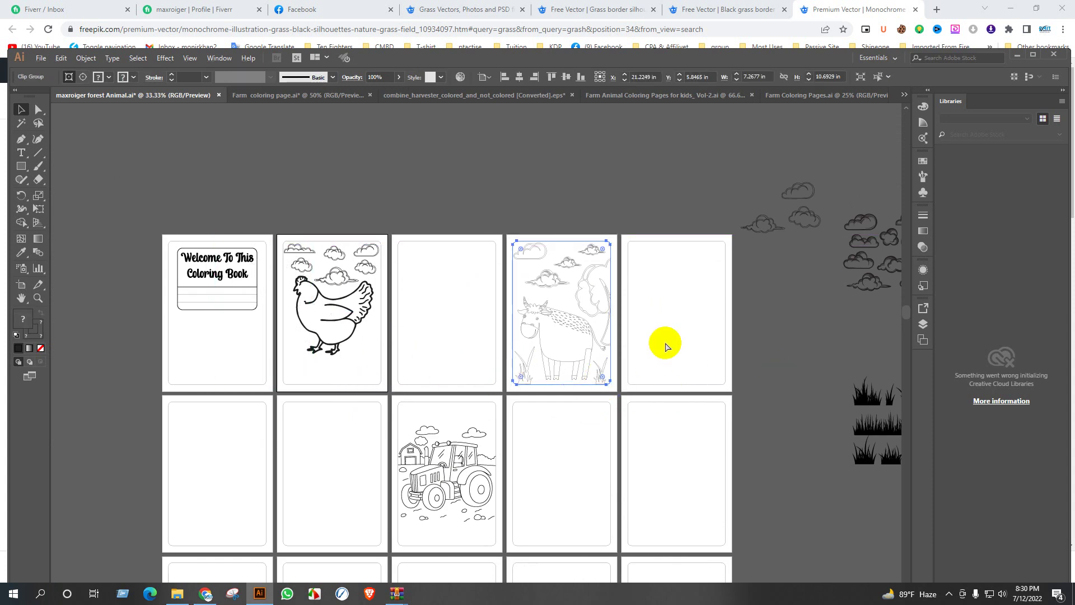
Copy five black grass clumps from the grass set beside the artboards onto the area below the hen
{"action": "scroll", "coordinate": [828, 348], "scroll_direction": "down", "scroll_amount": 1}
{"action": "left_click_drag", "start_coordinate": [816, 343], "coordinate": [625, 338]}
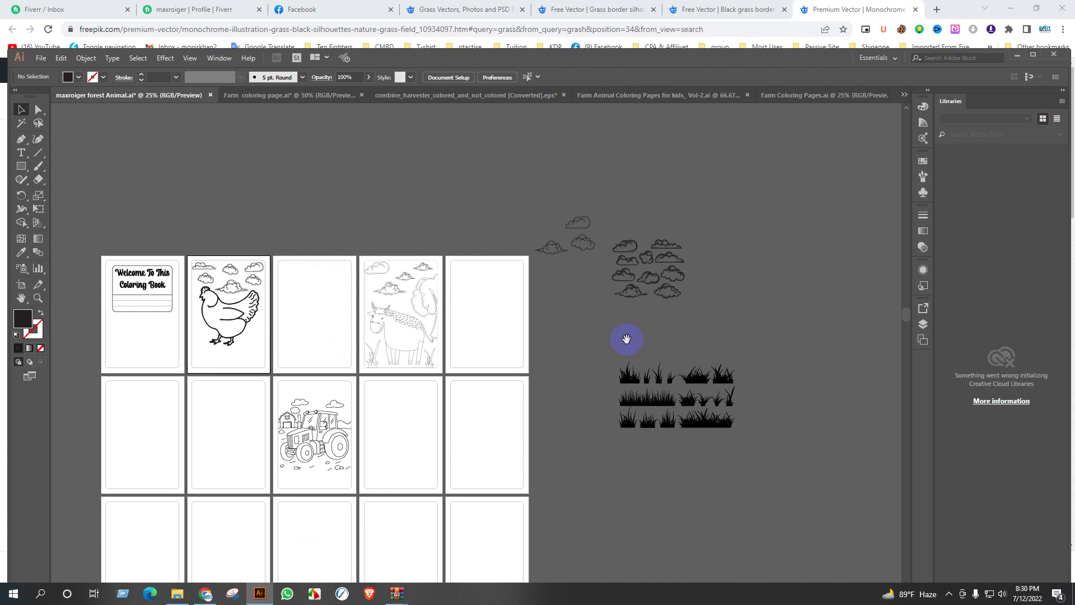
{"action": "left_click_drag", "start_coordinate": [731, 404], "coordinate": [201, 357]}
{"action": "left_click_drag", "start_coordinate": [638, 380], "coordinate": [239, 357]}
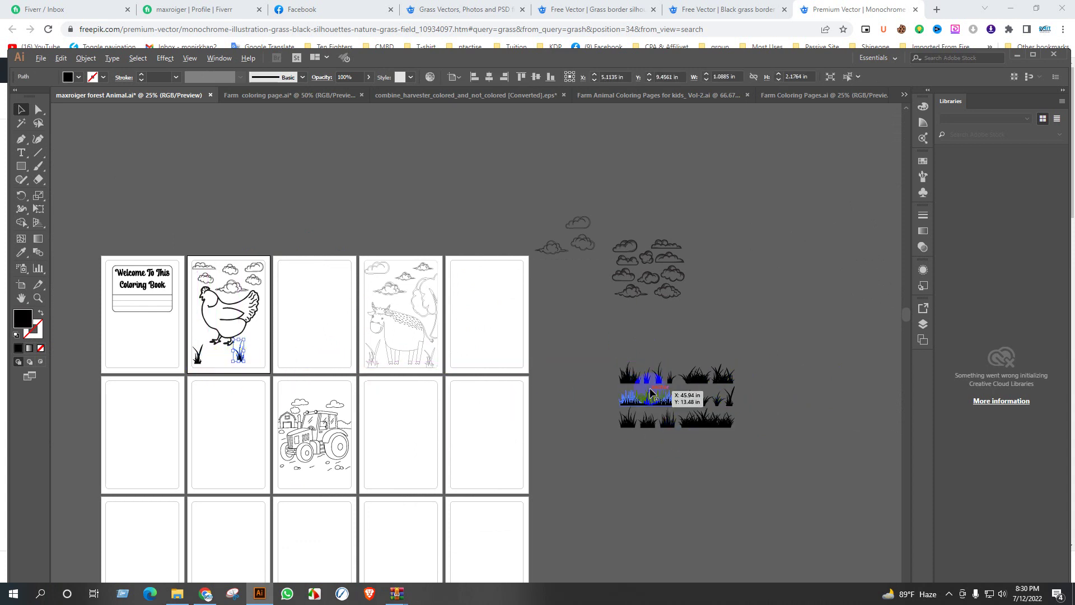
{"action": "left_click_drag", "start_coordinate": [627, 381], "coordinate": [254, 364]}
{"action": "left_click_drag", "start_coordinate": [705, 403], "coordinate": [217, 358]}
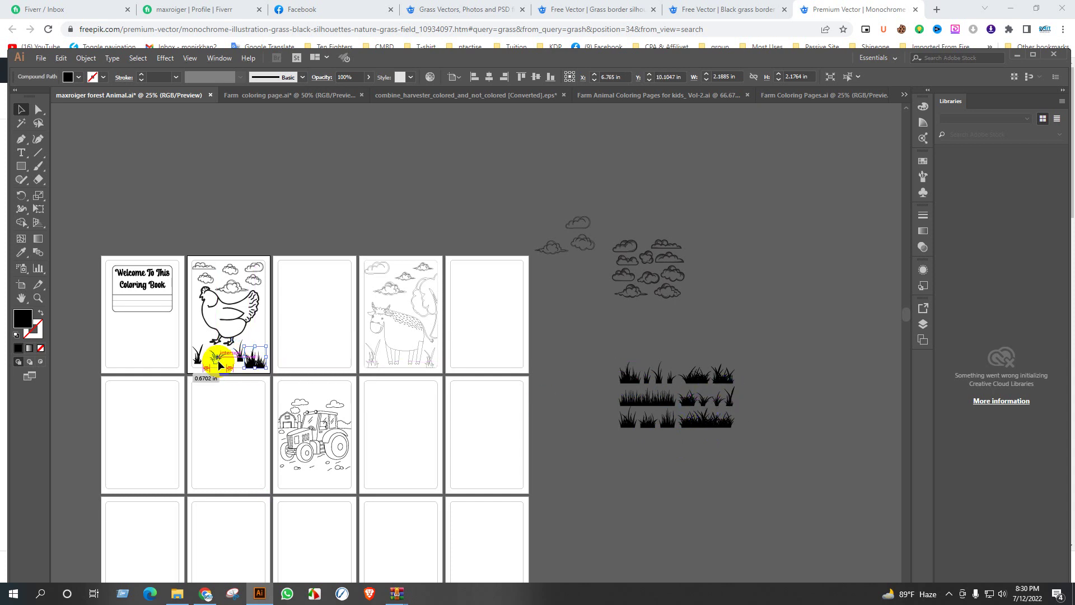
{"action": "left_click_drag", "start_coordinate": [732, 379], "coordinate": [246, 371]}
Rearrange the five grass clumps into one row beneath the hen's feet with their bases roughly level
{"action": "scroll", "coordinate": [246, 371], "scroll_direction": "up", "scroll_amount": 5}
{"action": "left_click_drag", "start_coordinate": [190, 438], "coordinate": [495, 448]}
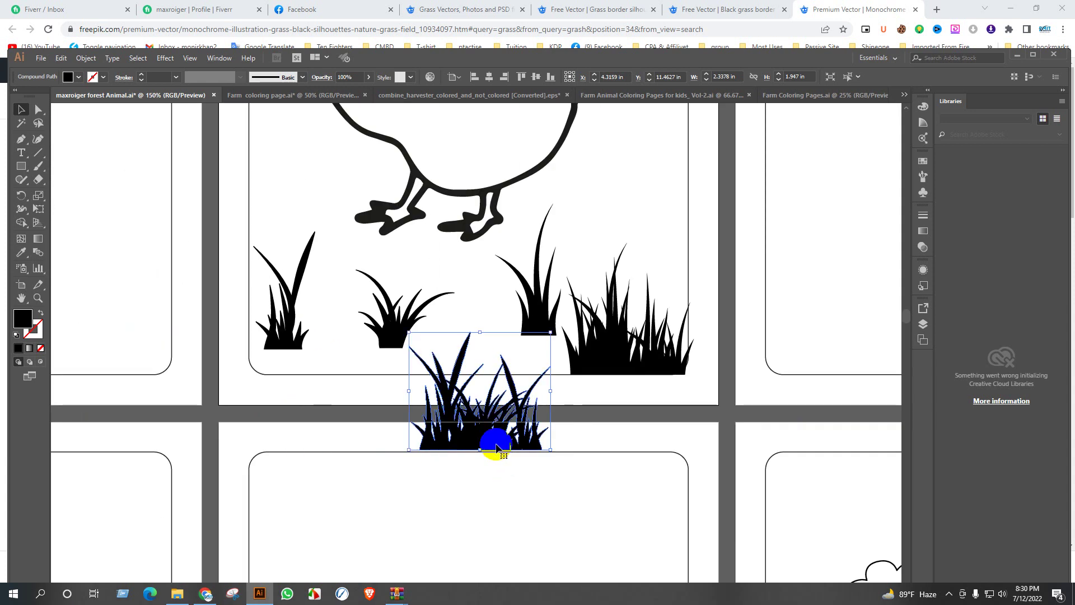
{"action": "left_click_drag", "start_coordinate": [391, 331], "coordinate": [345, 466]}
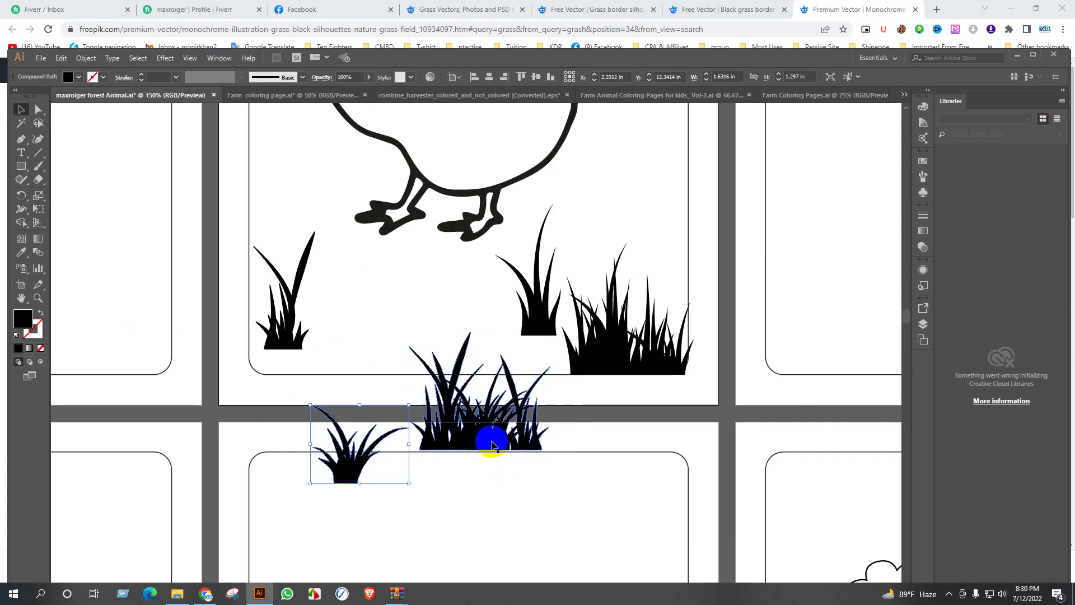
{"action": "left_click_drag", "start_coordinate": [489, 439], "coordinate": [388, 336]}
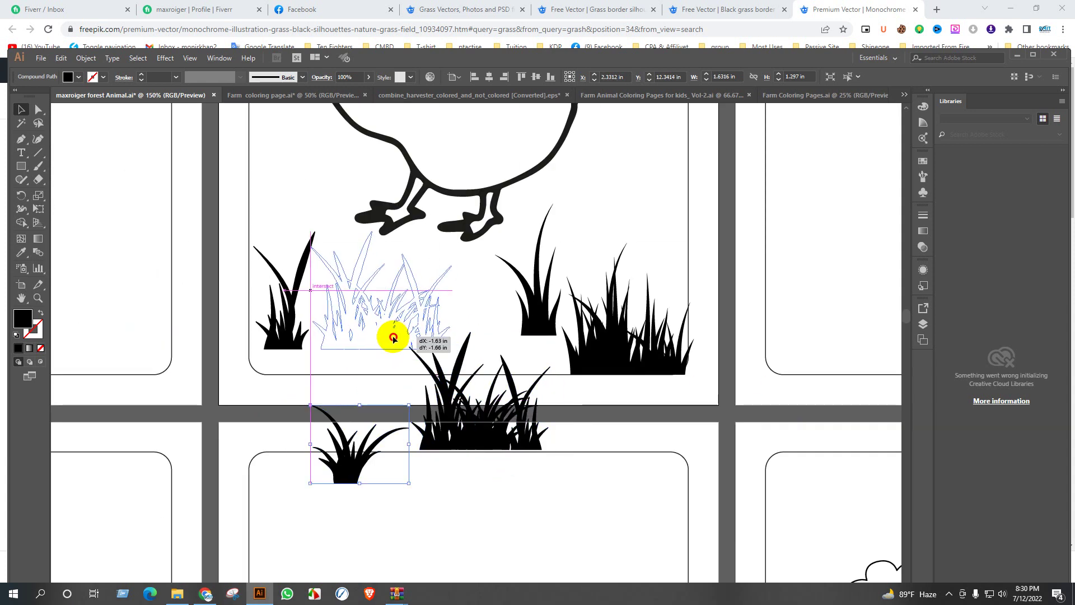
{"action": "left_click_drag", "start_coordinate": [362, 465], "coordinate": [501, 327]}
{"action": "left_click_drag", "start_coordinate": [665, 374], "coordinate": [638, 316]}
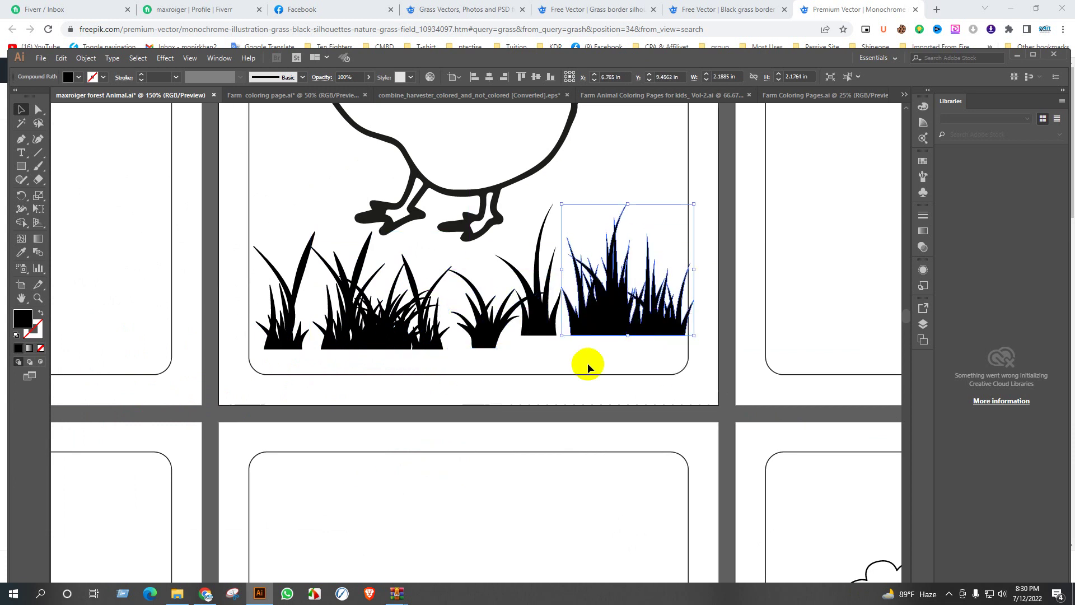
{"action": "left_click", "coordinate": [554, 374]}
{"action": "mouse_move", "coordinate": [546, 317]}
{"action": "left_mouse_down"}
{"action": "mouse_move", "coordinate": [535, 314]}
{"action": "mouse_move", "coordinate": [549, 331]}
{"action": "left_mouse_up"}
{"action": "left_click_drag", "start_coordinate": [614, 323], "coordinate": [614, 340]}
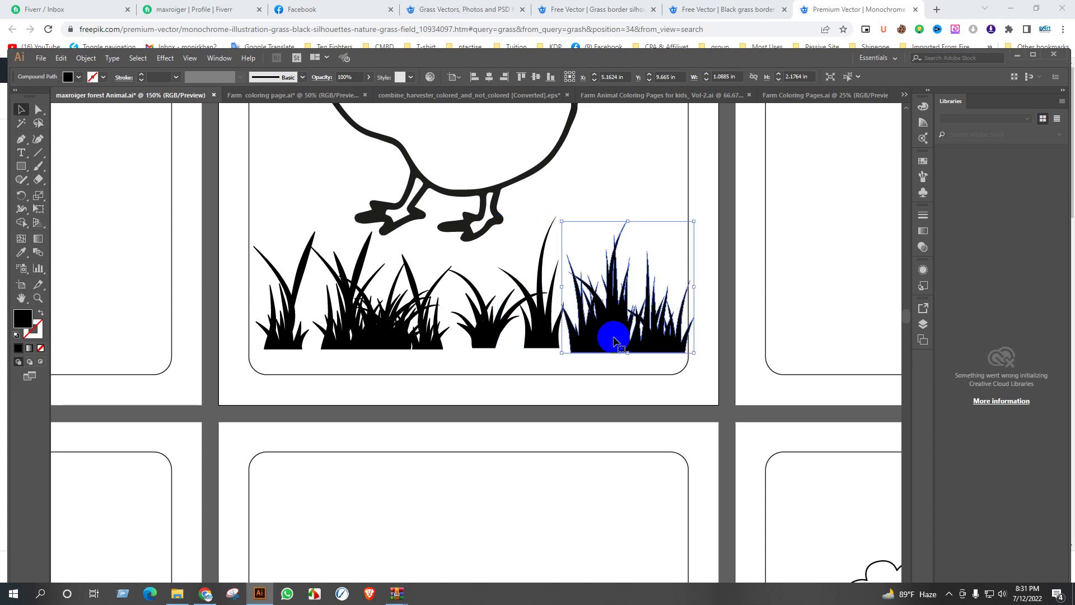
Scale the grass row down to about 7.10 by 2.08 in along the frame's lower edge and adjust the spacing between its clumps
{"action": "left_click_drag", "start_coordinate": [717, 324], "coordinate": [260, 378]}
{"action": "left_click", "coordinate": [498, 200], "text": "shift"}
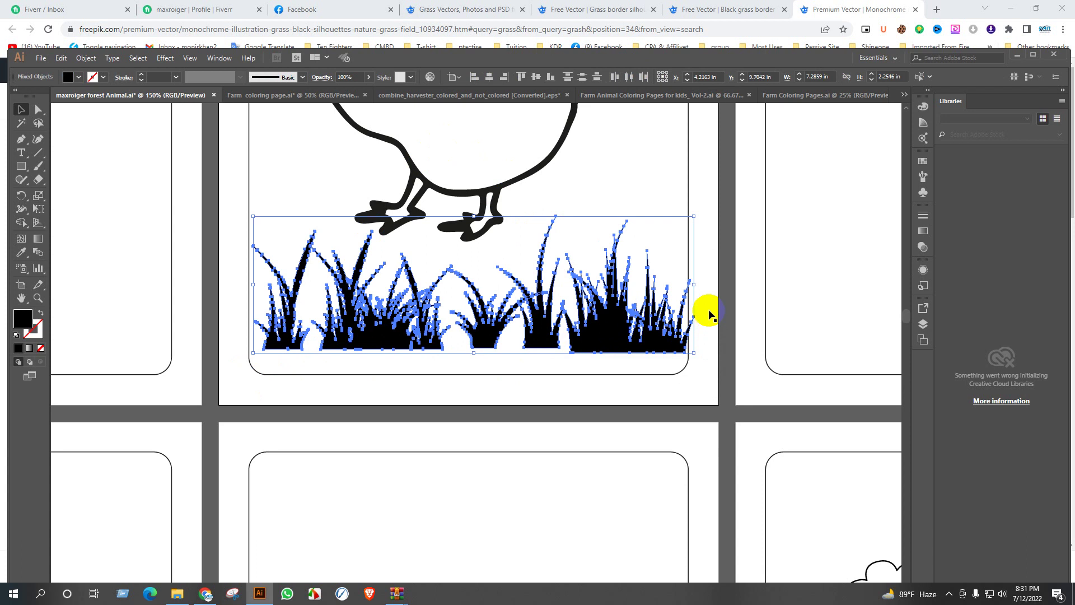
{"action": "left_click_drag", "start_coordinate": [697, 286], "coordinate": [660, 290]}
{"action": "left_click_drag", "start_coordinate": [586, 312], "coordinate": [649, 349]}
{"action": "left_click", "coordinate": [595, 396]}
{"action": "left_click_drag", "start_coordinate": [523, 353], "coordinate": [538, 354]}
{"action": "left_click_drag", "start_coordinate": [470, 349], "coordinate": [477, 349]}
{"action": "left_click_drag", "start_coordinate": [397, 354], "coordinate": [406, 354]}
Turn the whole grass row into outlines with a 1 pt black stroke and no fill
{"action": "left_click_drag", "start_coordinate": [262, 324], "coordinate": [700, 375]}
{"action": "left_click", "coordinate": [470, 149], "text": "shift"}
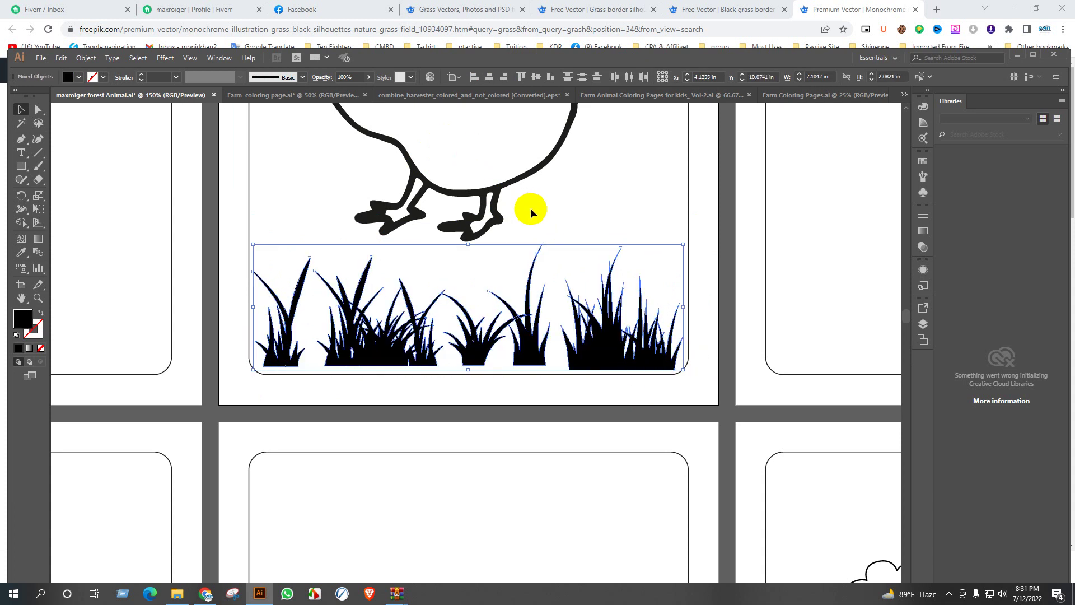
{"action": "key", "text": "shift+x"}
{"action": "left_click", "coordinate": [69, 79]}
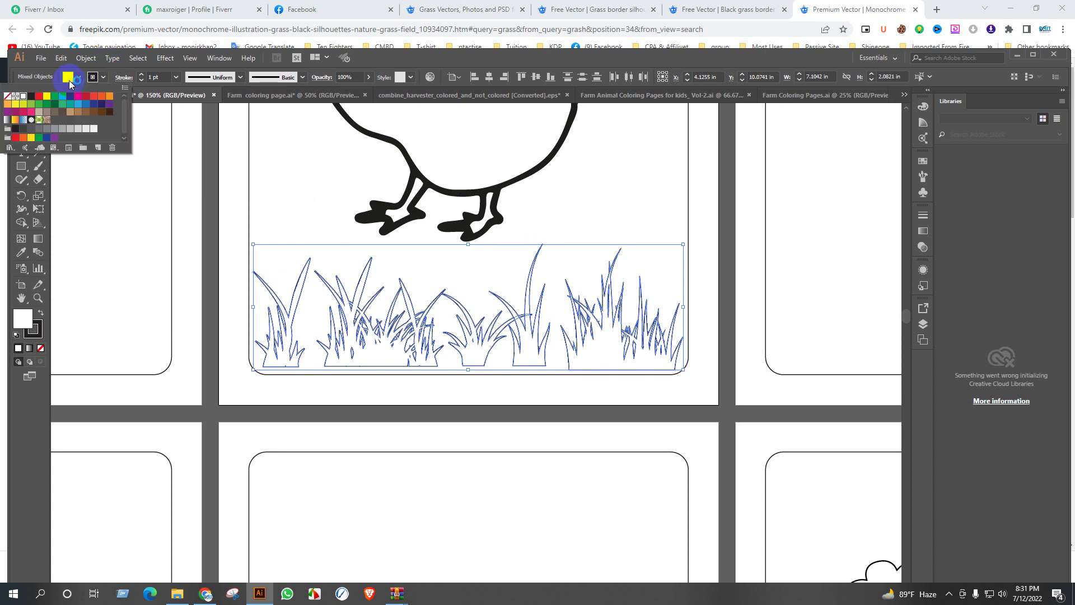
{"action": "left_click", "coordinate": [86, 62]}
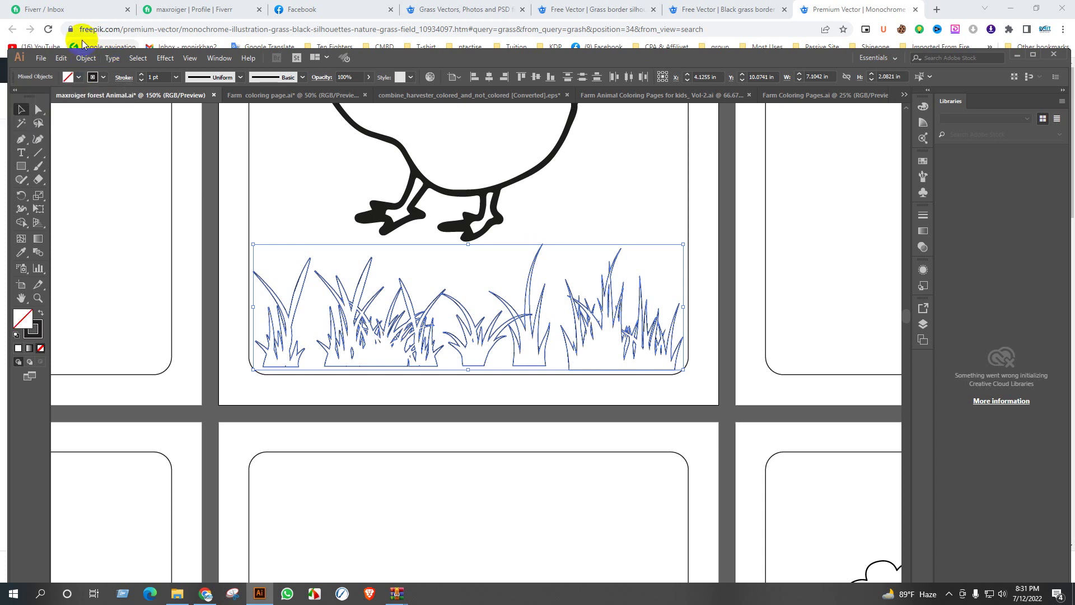
Expand the grass outlines with both Fill and Stroke included
{"action": "left_click", "coordinate": [86, 58]}
{"action": "left_click", "coordinate": [106, 177]}
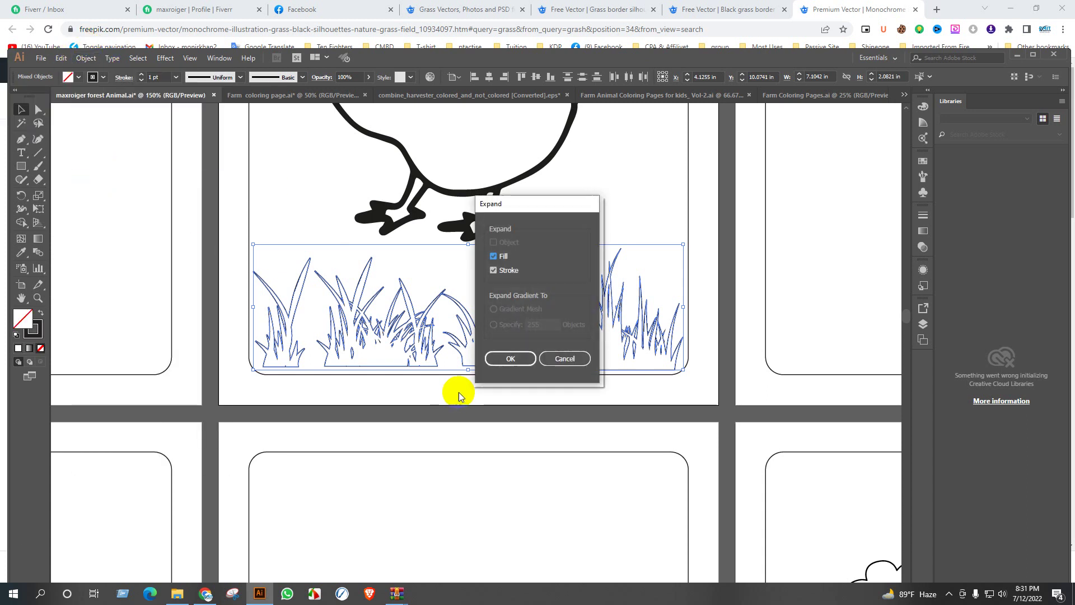
{"action": "left_click", "coordinate": [518, 368]}
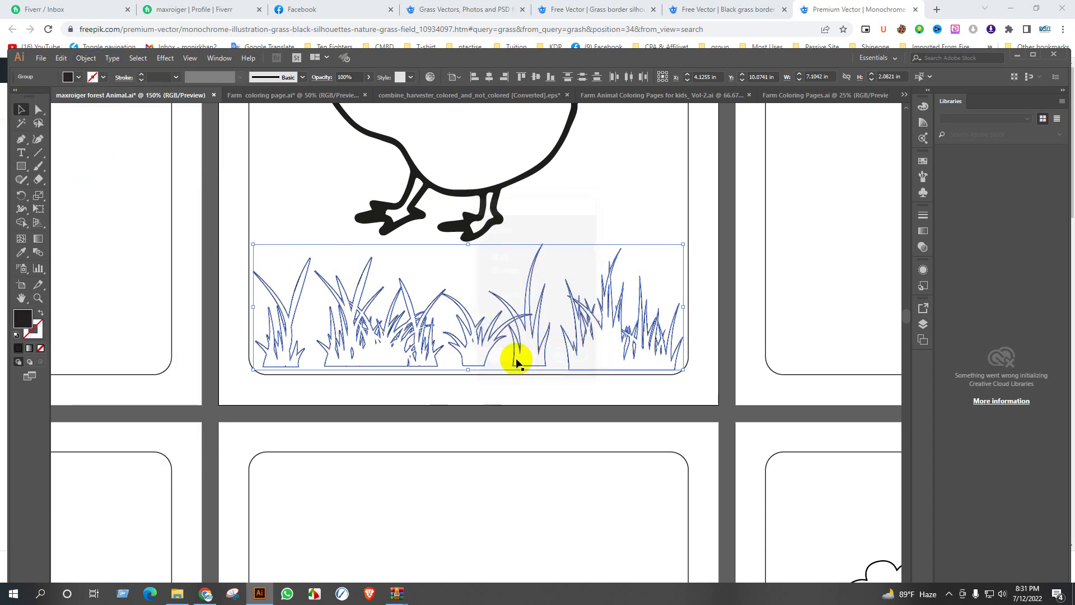
{"action": "left_click", "coordinate": [649, 409]}
Align the bases of the grass clumps inside the frame's lower edge, undoing the bottom alignment to the artboard
{"action": "scroll", "coordinate": [596, 418], "scroll_direction": "down", "scroll_amount": 1}
{"action": "left_click_drag", "start_coordinate": [696, 431], "coordinate": [612, 473]}
{"action": "left_click_drag", "start_coordinate": [357, 389], "coordinate": [273, 420]}
{"action": "key", "text": "ctrl+z"}
{"action": "left_click", "coordinate": [523, 471]}
{"action": "left_click", "coordinate": [280, 423], "text": "shift"}
{"action": "left_click_drag", "start_coordinate": [386, 429], "coordinate": [385, 430]}
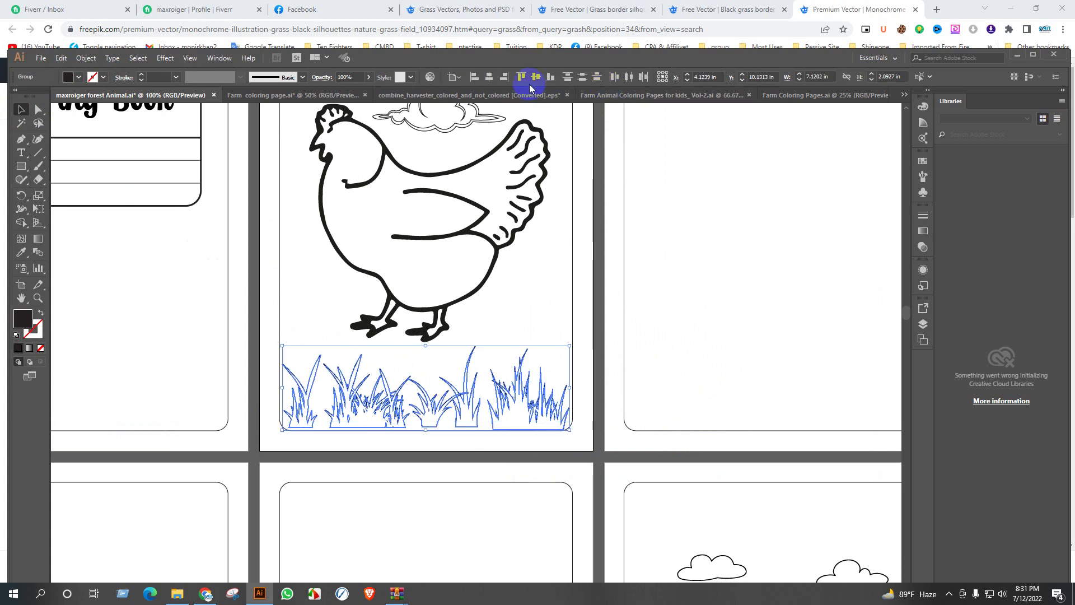
{"action": "left_click", "coordinate": [551, 82]}
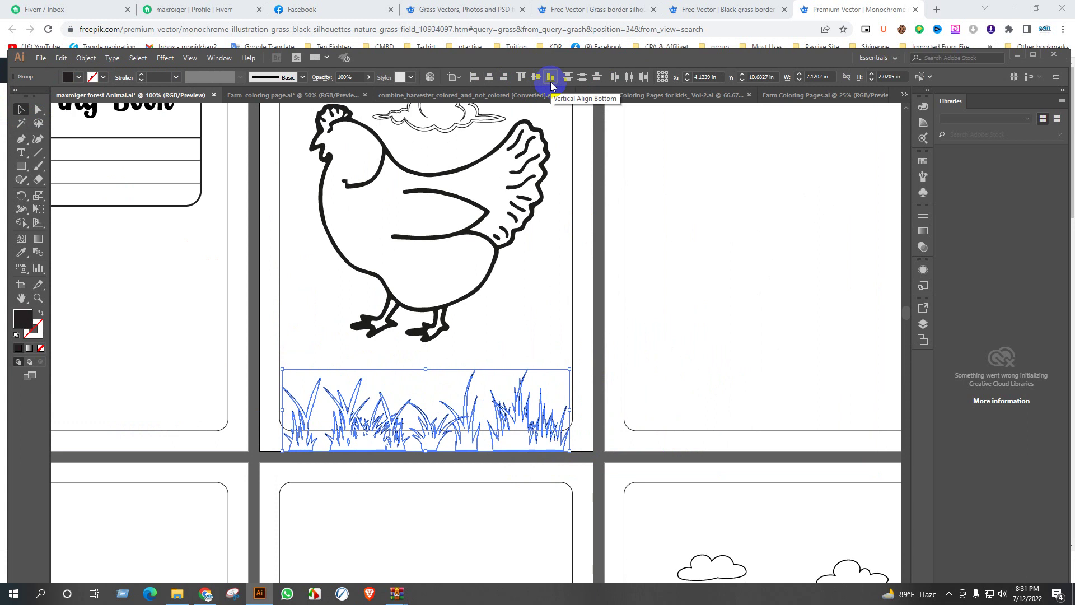
{"action": "key", "text": "ctrl+z"}
{"action": "key", "text": "ctrl+z"}
{"action": "key", "text": "ctrl+z"}
{"action": "key", "text": "ctrl+z"}
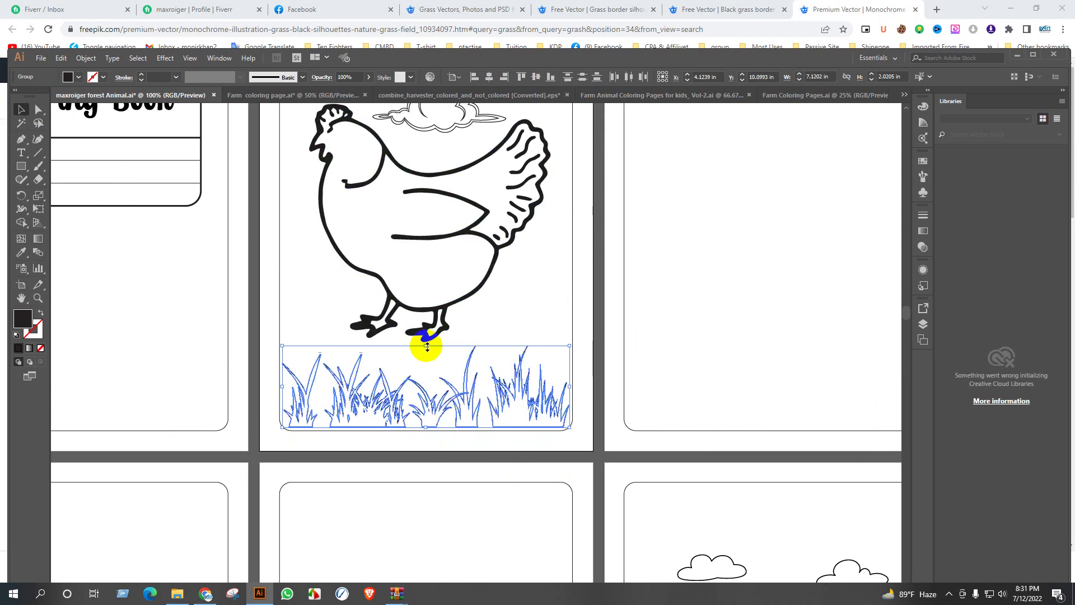
Stretch the grass row upward to about 2.48 in tall at the hen's feet, and make the densest end clump under the tail taller still
{"action": "mouse_move", "coordinate": [424, 343]}
{"action": "left_mouse_down"}
{"action": "mouse_move", "coordinate": [420, 324]}
{"action": "mouse_move", "coordinate": [431, 324]}
{"action": "left_mouse_up"}
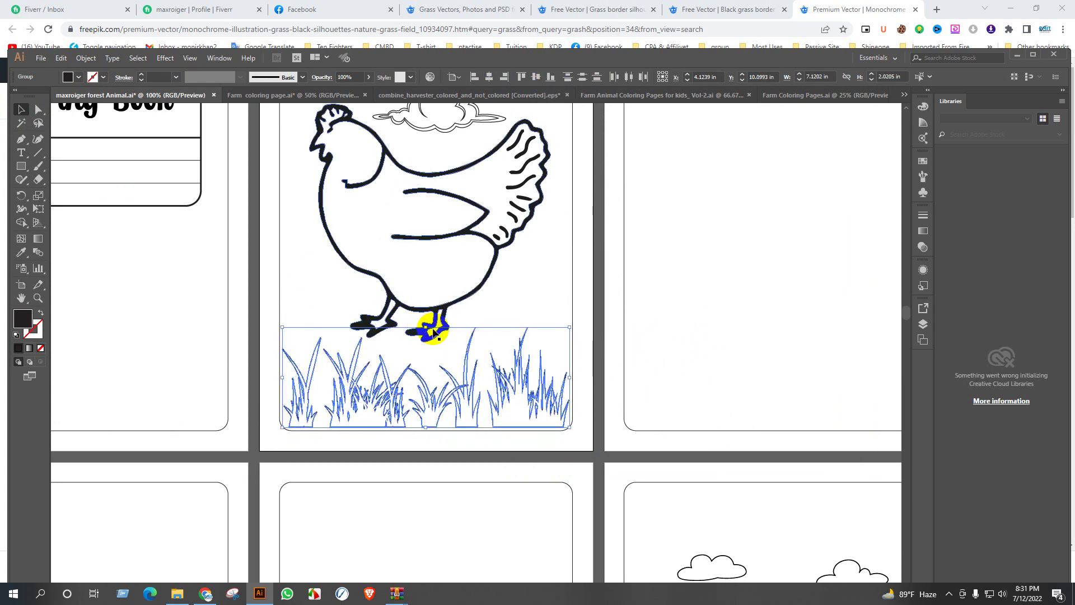
{"action": "left_click", "coordinate": [648, 327]}
{"action": "left_click", "coordinate": [521, 377]}
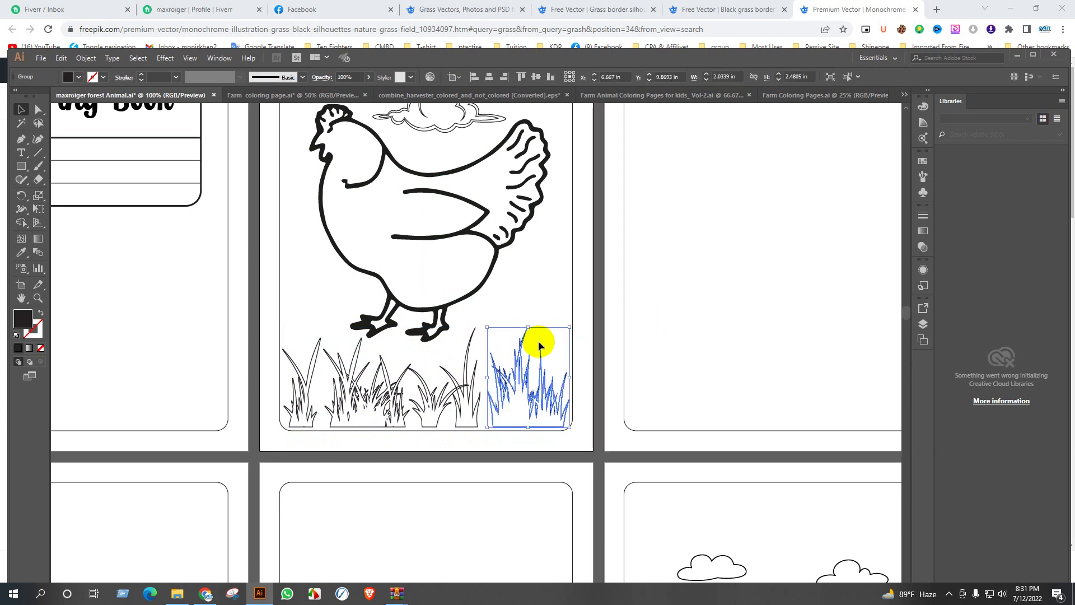
{"action": "left_click_drag", "start_coordinate": [531, 329], "coordinate": [523, 308]}
{"action": "left_click", "coordinate": [660, 338]}
{"action": "left_click", "coordinate": [541, 392]}
{"action": "left_click", "coordinate": [660, 367]}
Group all the clouds and grass on the hen page, leaving the hen out of the group
{"action": "scroll", "coordinate": [638, 386], "scroll_direction": "down", "scroll_amount": 2}
{"action": "left_click_drag", "start_coordinate": [723, 358], "coordinate": [628, 361]}
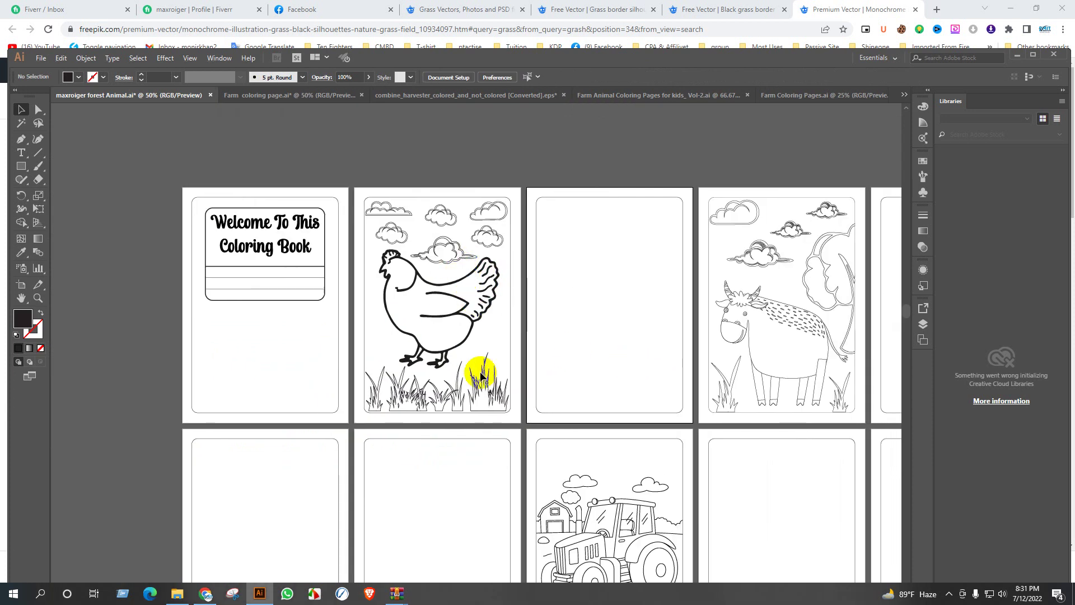
{"action": "left_click_drag", "start_coordinate": [361, 174], "coordinate": [507, 417]}
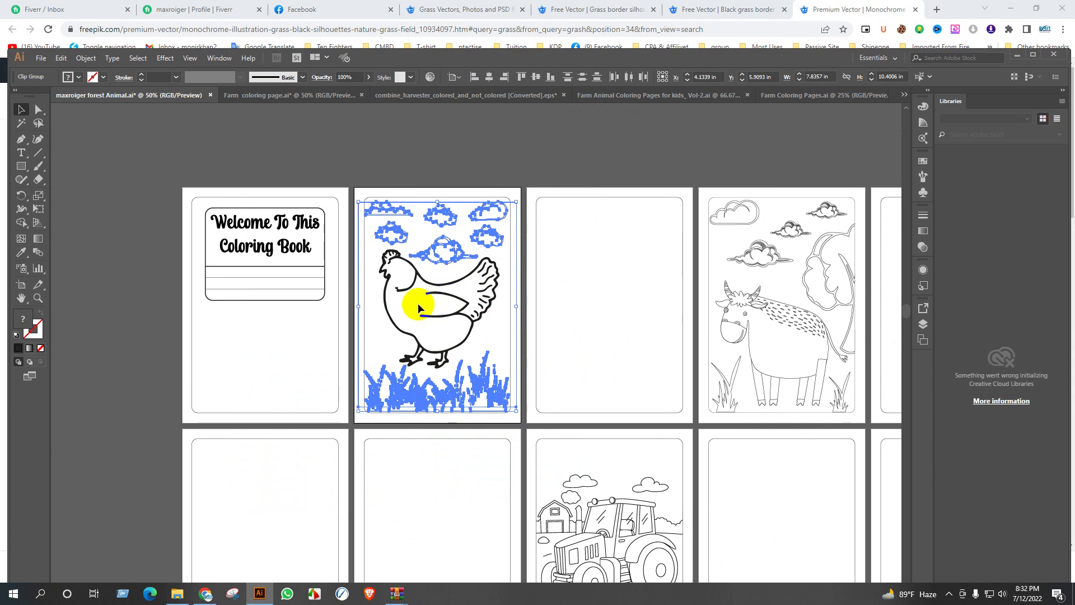
{"action": "left_click", "coordinate": [451, 316], "text": "shift"}
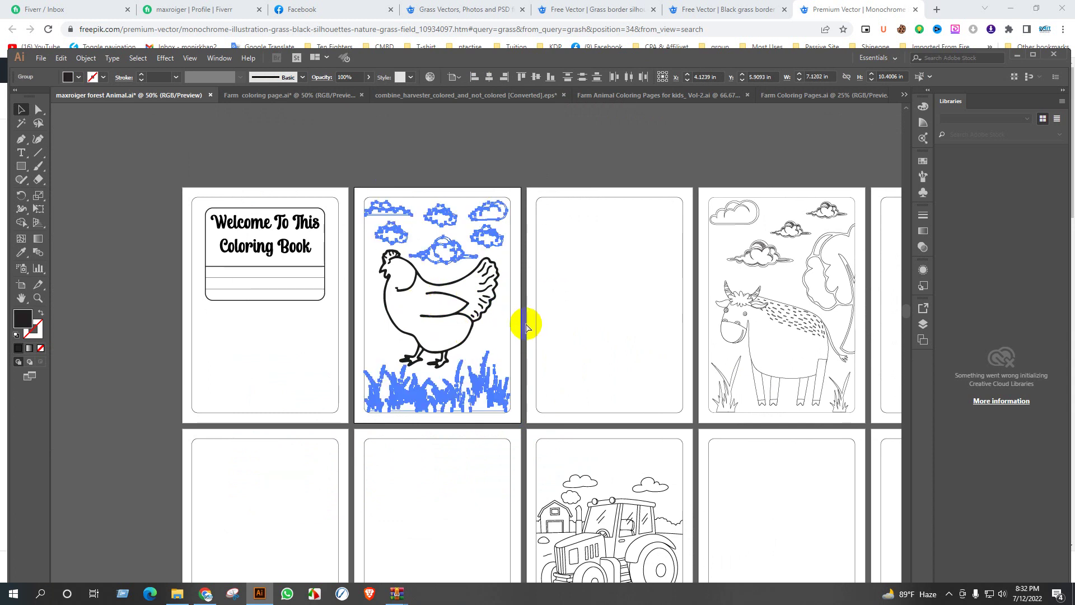
{"action": "key", "text": "ctrl+g"}
Duplicate the cloud-and-grass group onto the blank page between the hen and cow pages, centred horizontally and vertically on the artboard
{"action": "scroll", "coordinate": [438, 296], "scroll_direction": "down", "scroll_amount": 1}
{"action": "left_click_drag", "start_coordinate": [549, 311], "coordinate": [424, 303]}
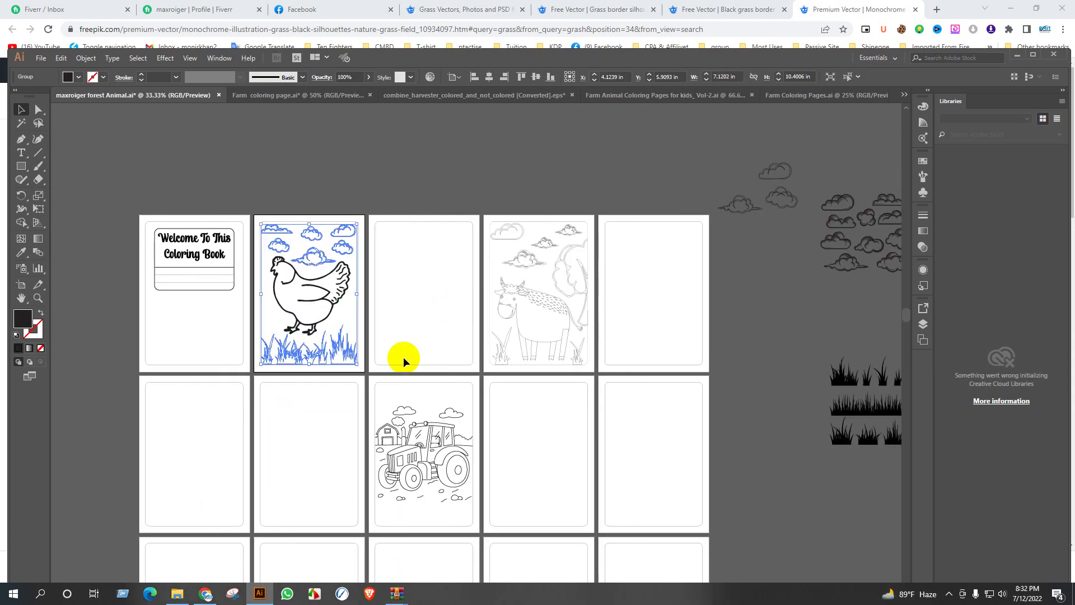
{"action": "left_click_drag", "start_coordinate": [336, 355], "coordinate": [442, 353]}
{"action": "left_click", "coordinate": [415, 296]}
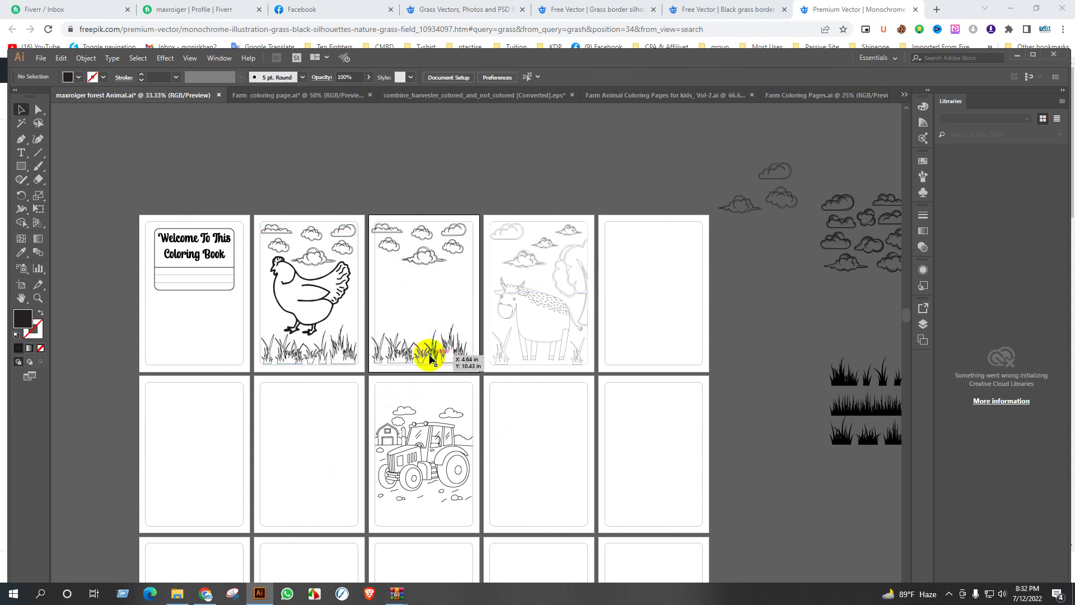
{"action": "left_click", "coordinate": [430, 355]}
{"action": "left_click", "coordinate": [490, 78]}
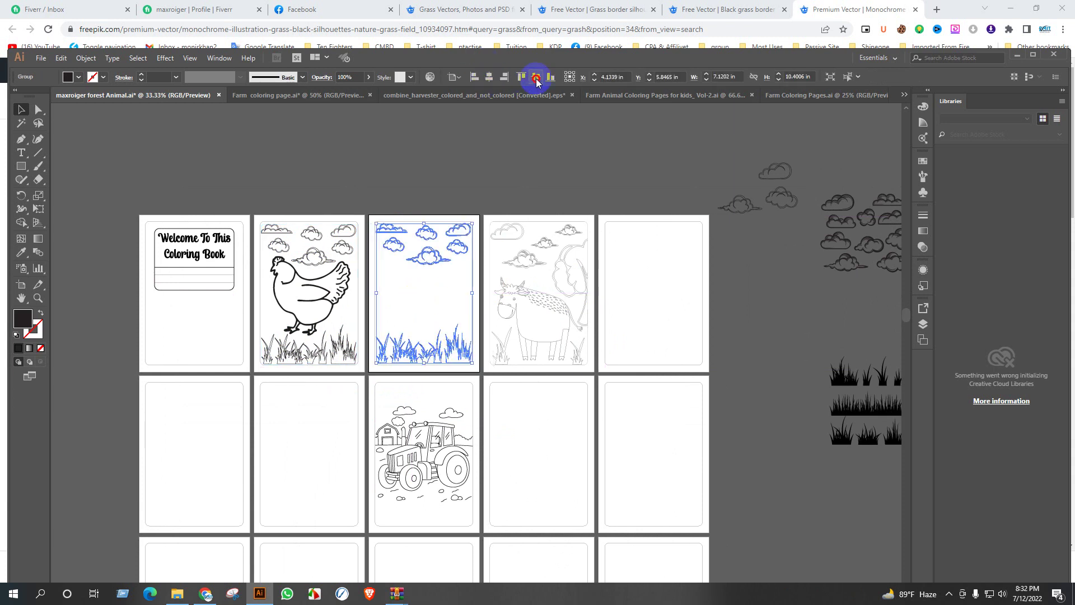
{"action": "left_click", "coordinate": [437, 172]}
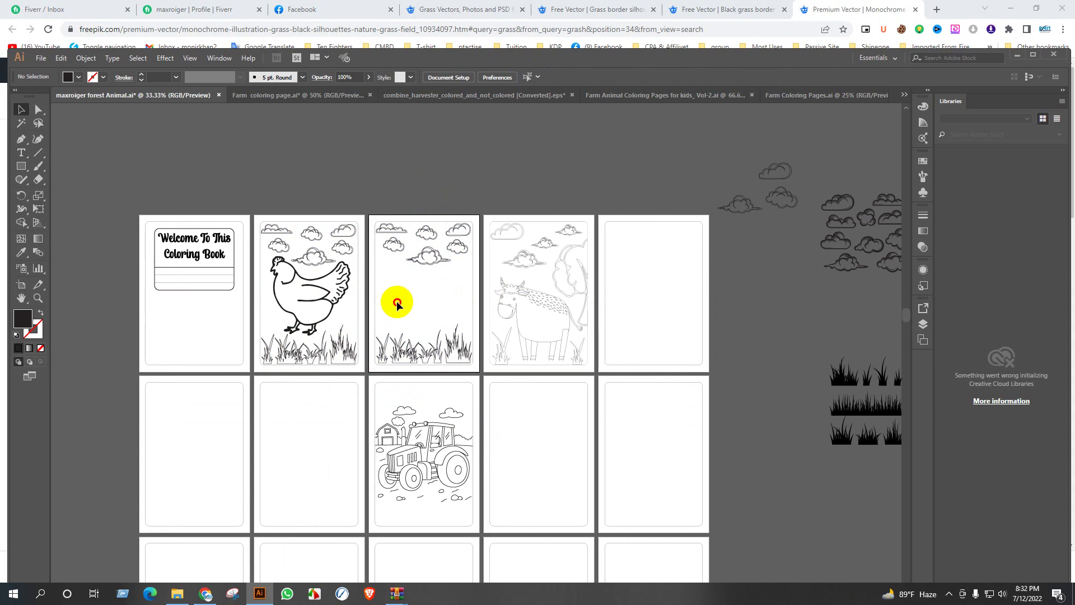
Look over the coloring book's rows of framed pages down to the single last page, and return to the first row
{"action": "left_click", "coordinate": [371, 314]}
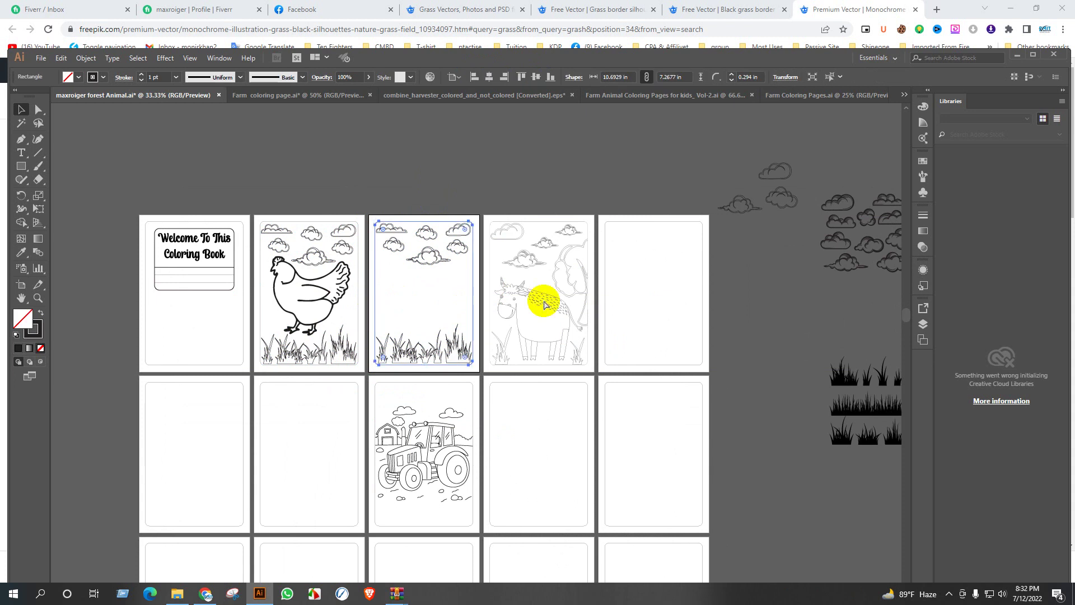
{"action": "left_click", "coordinate": [658, 250]}
{"action": "left_click", "coordinate": [582, 245]}
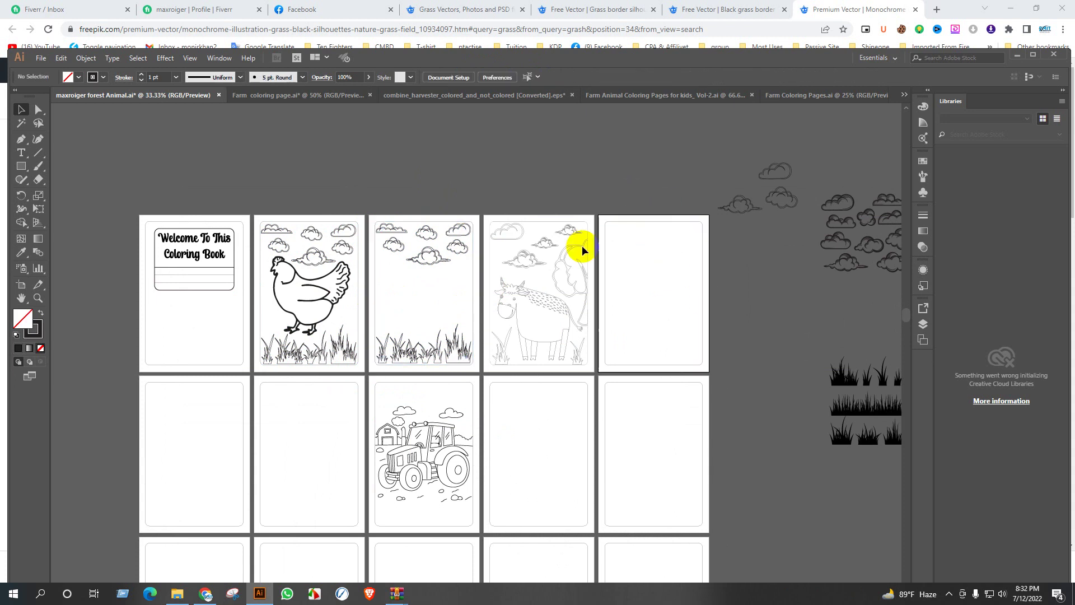
{"action": "scroll", "coordinate": [569, 251], "scroll_direction": "down", "scroll_amount": 3}
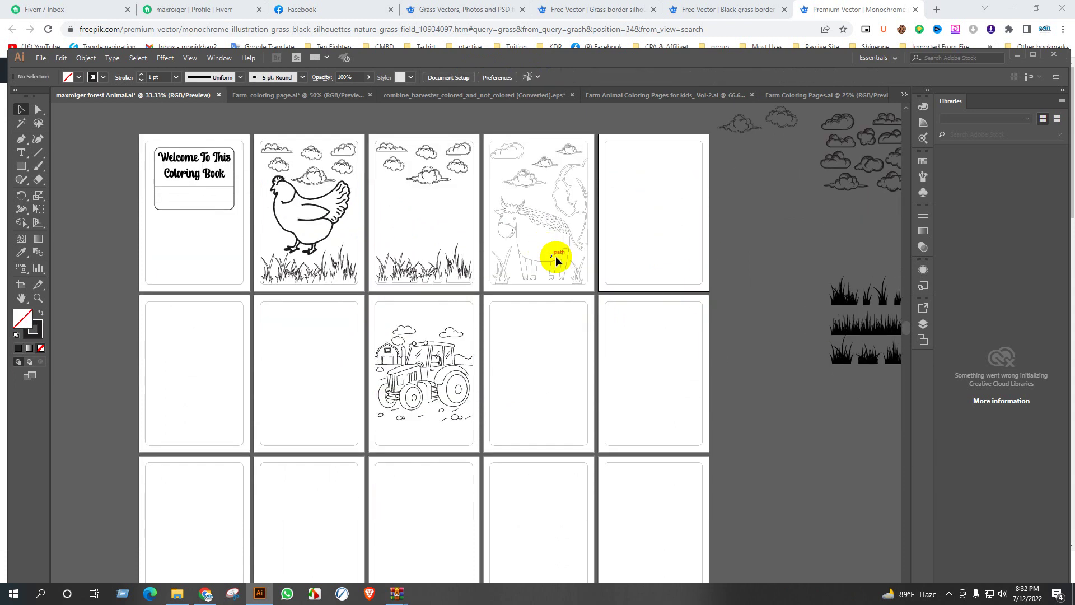
{"action": "left_click", "coordinate": [554, 388]}
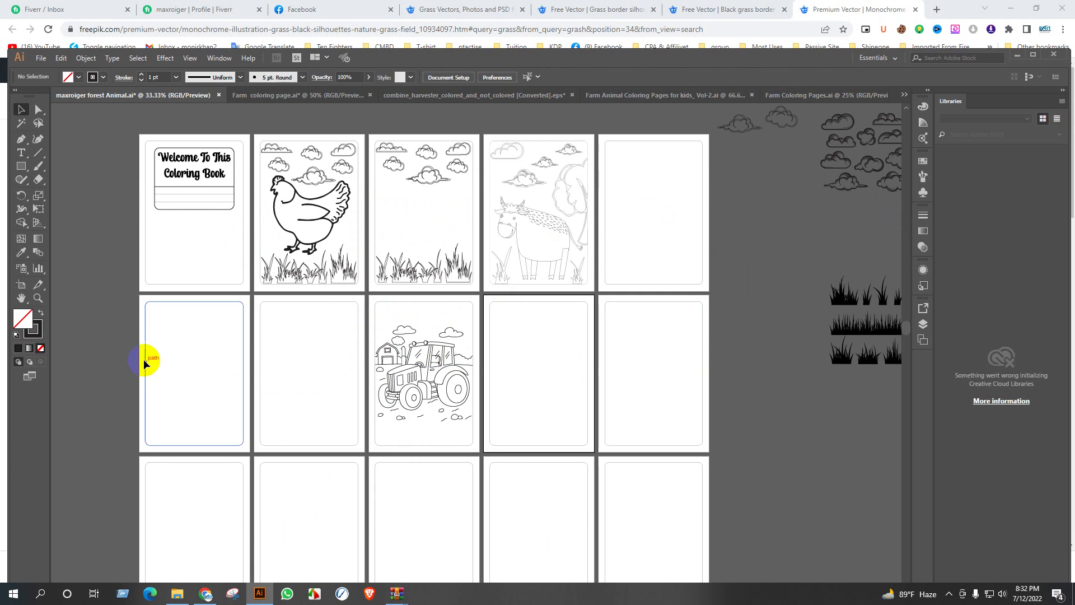
{"action": "left_click_drag", "start_coordinate": [116, 345], "coordinate": [289, 397]}
{"action": "left_click", "coordinate": [289, 396]}
{"action": "scroll", "coordinate": [409, 374], "scroll_direction": "down", "scroll_amount": 4}
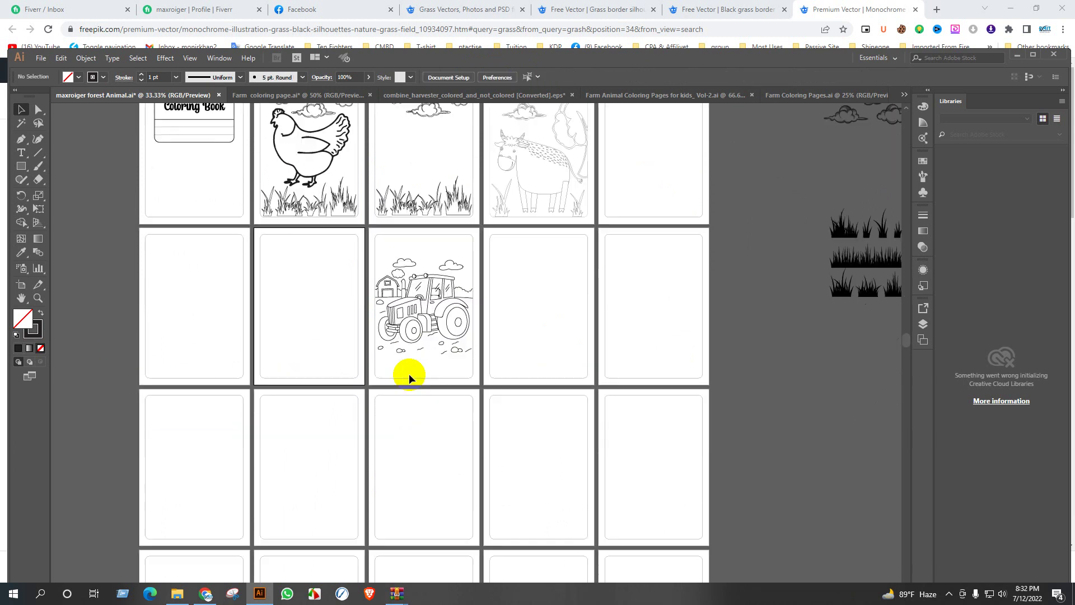
{"action": "left_click_drag", "start_coordinate": [106, 423], "coordinate": [707, 497]}
{"action": "left_click", "coordinate": [607, 424]}
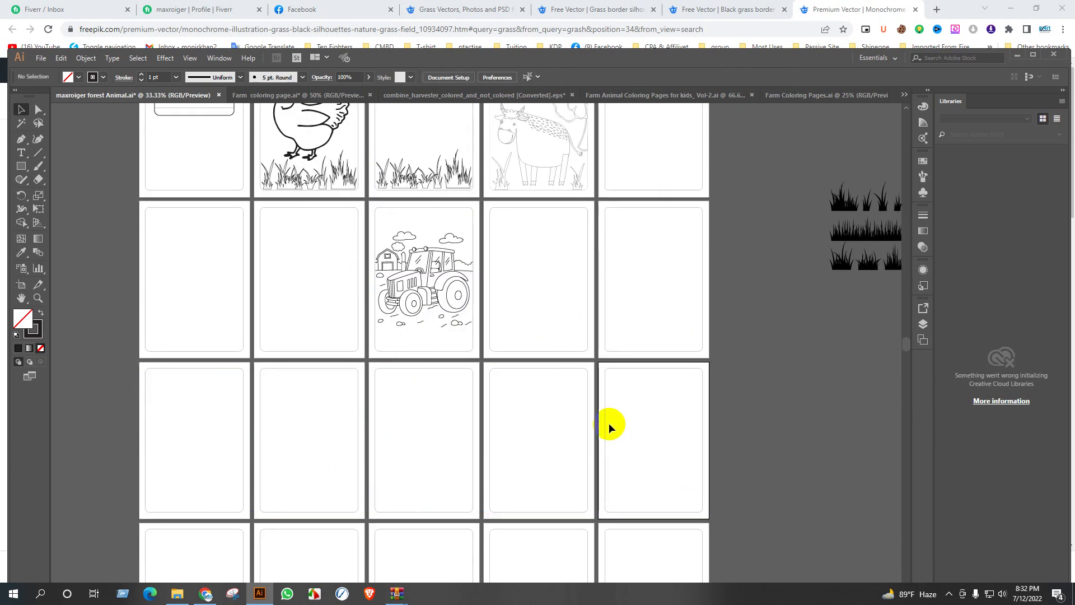
{"action": "scroll", "coordinate": [278, 434], "scroll_direction": "down", "scroll_amount": 6}
{"action": "left_click_drag", "start_coordinate": [126, 400], "coordinate": [752, 459]}
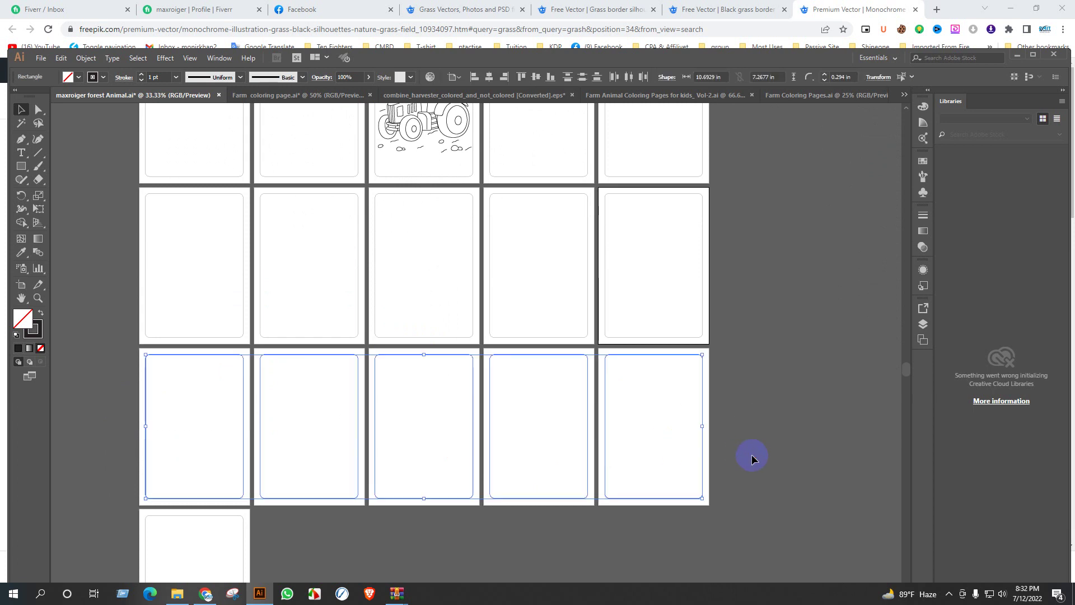
{"action": "left_click", "coordinate": [752, 459]}
{"action": "scroll", "coordinate": [549, 420], "scroll_direction": "down", "scroll_amount": 3}
{"action": "left_click_drag", "start_coordinate": [168, 469], "coordinate": [207, 495]}
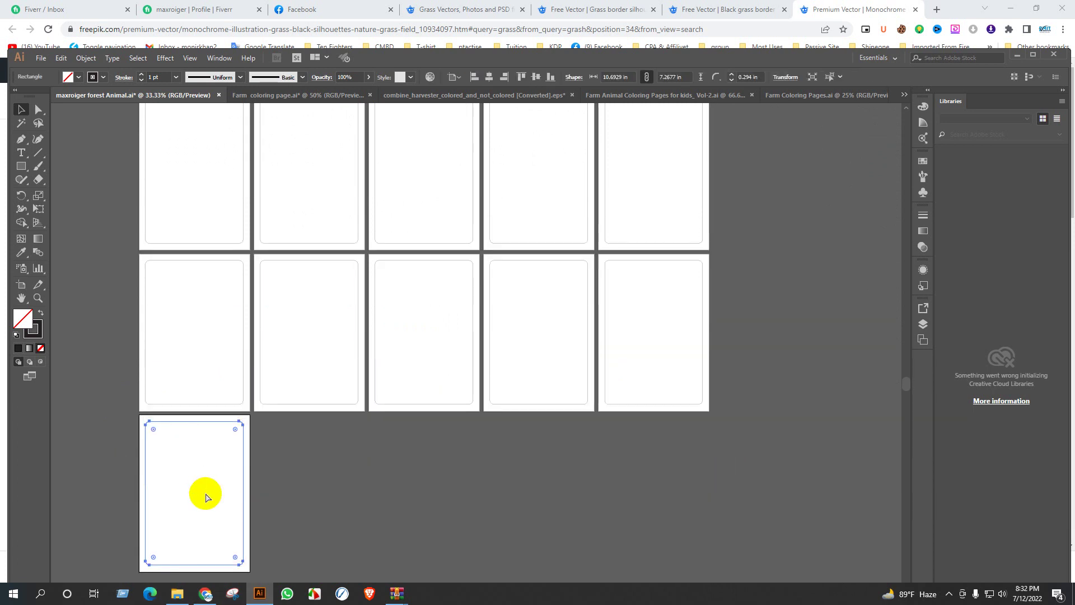
{"action": "left_click", "coordinate": [336, 489]}
{"action": "scroll", "coordinate": [546, 447], "scroll_direction": "down", "scroll_amount": 2}
{"action": "scroll", "coordinate": [548, 450], "scroll_direction": "up", "scroll_amount": 3}
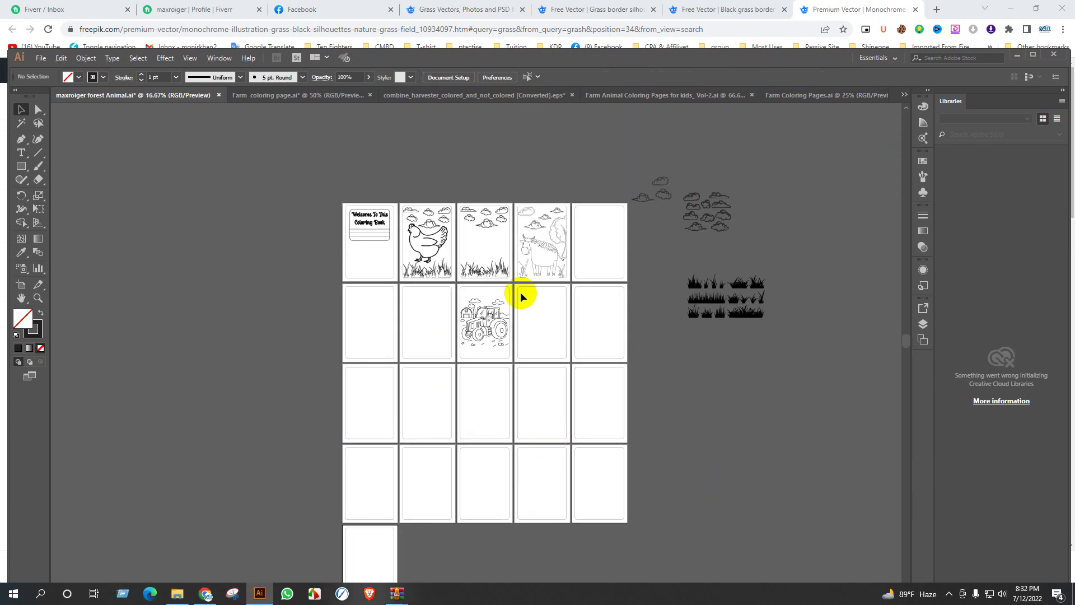
{"action": "scroll", "coordinate": [482, 265], "scroll_direction": "up", "scroll_amount": 3}
{"action": "left_click_drag", "start_coordinate": [435, 354], "coordinate": [461, 449]}
{"action": "scroll", "coordinate": [461, 449], "scroll_direction": "down", "scroll_amount": 1}
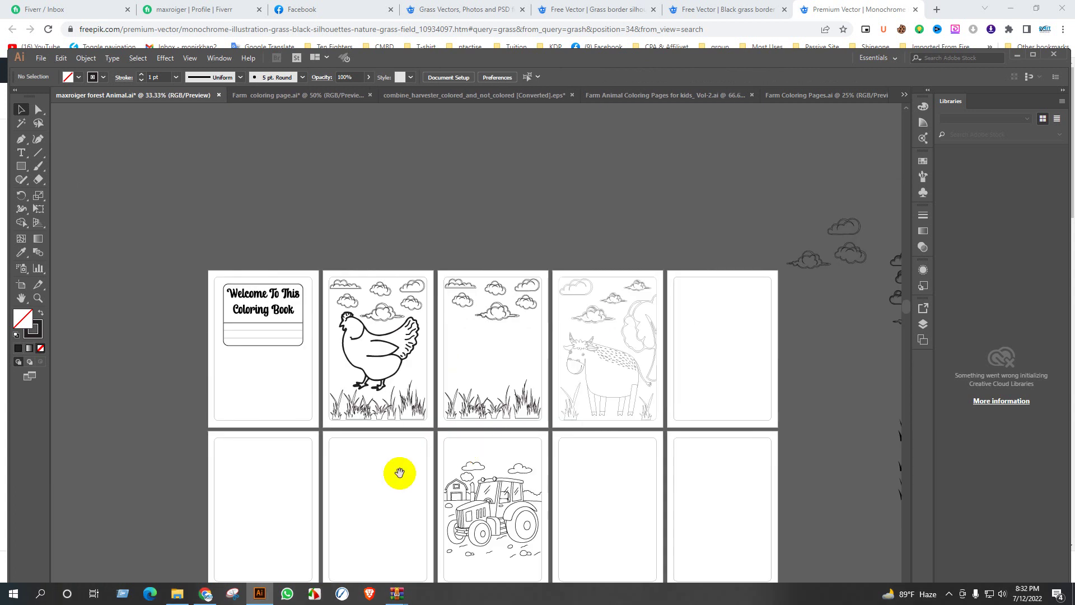
{"action": "left_click_drag", "start_coordinate": [400, 472], "coordinate": [427, 440]}
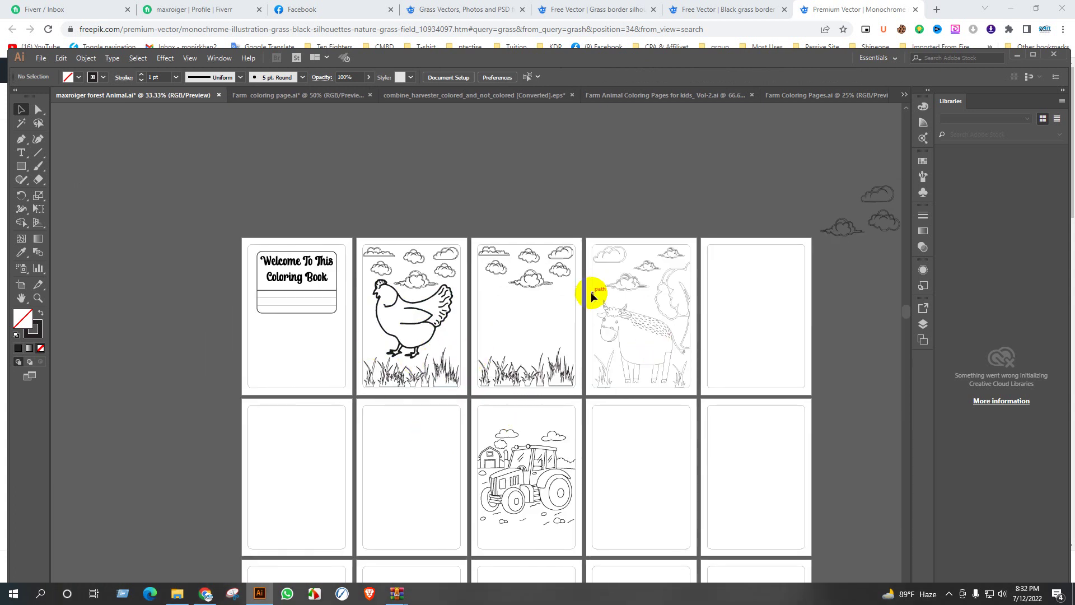
{"action": "scroll", "coordinate": [591, 293], "scroll_direction": "up", "scroll_amount": 1}
{"action": "left_click_drag", "start_coordinate": [429, 345], "coordinate": [457, 318]}
{"action": "scroll", "coordinate": [450, 328], "scroll_direction": "down", "scroll_amount": 1}
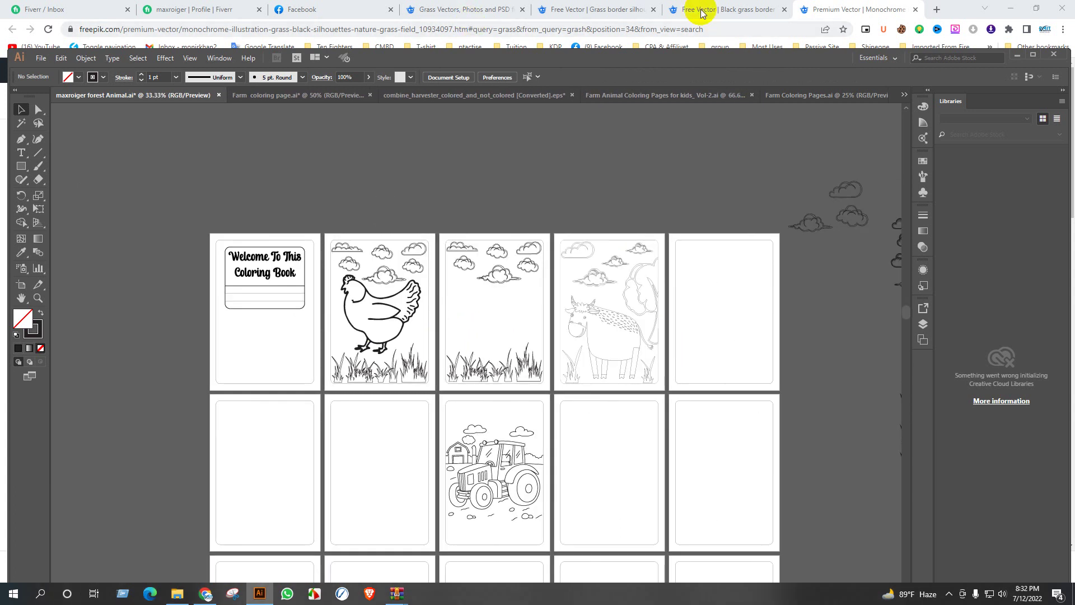
Switch to Freepik in the browser and search the images for "doodle"
{"action": "left_click", "coordinate": [582, 11]}
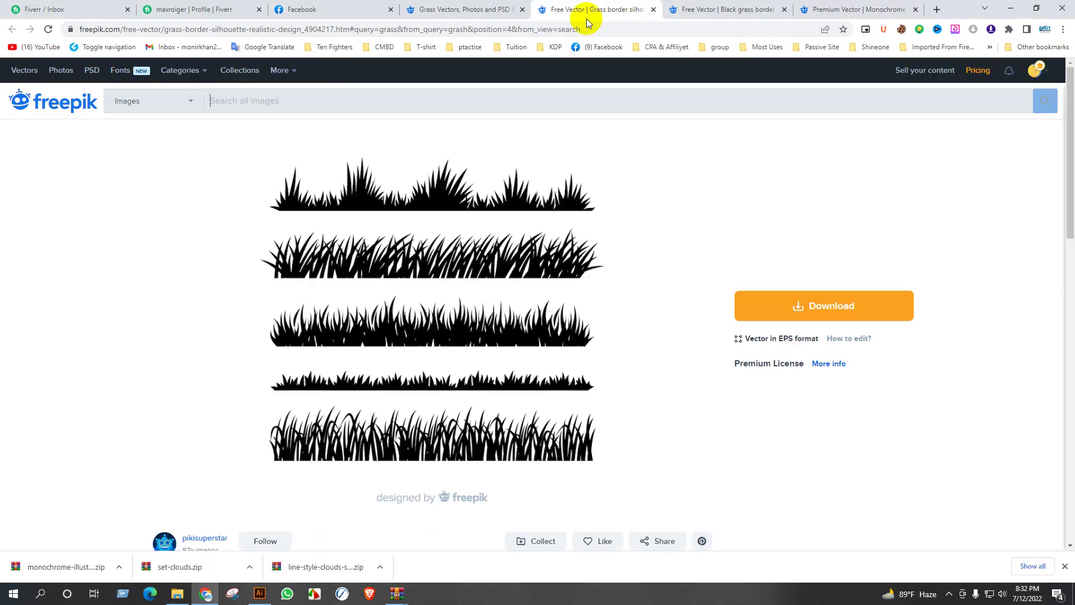
{"action": "left_click", "coordinate": [285, 101]}
{"action": "type", "text": "doodle"}
{"action": "key", "text": "Return"}
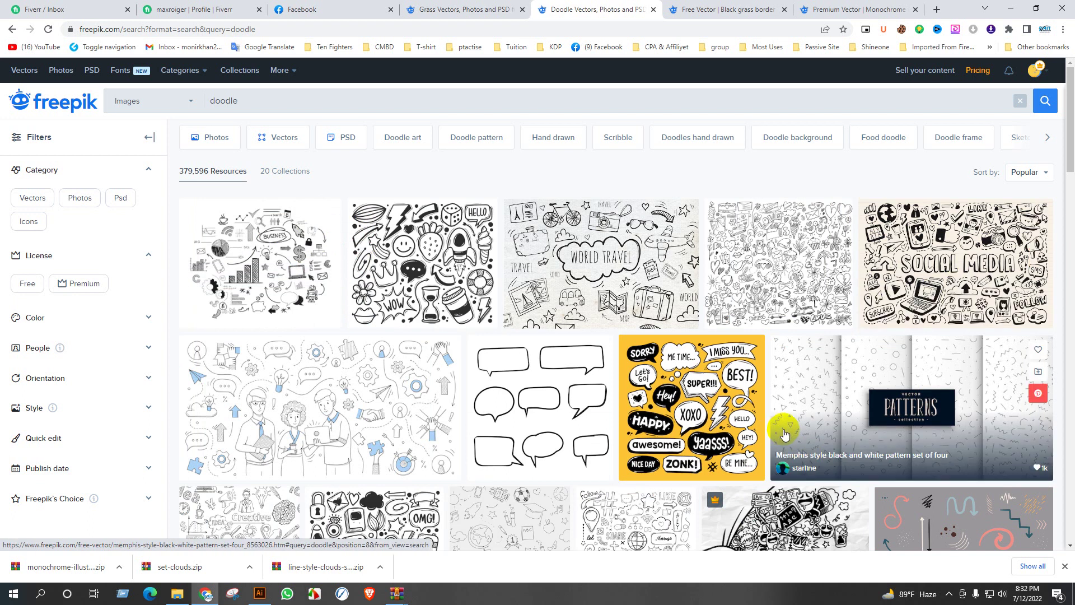
Browse the doodle results for suitable line art, previewing the hand-drawn grunge arrow set and the swirl arrow set
{"action": "scroll", "coordinate": [789, 431], "scroll_direction": "down", "scroll_amount": 2}
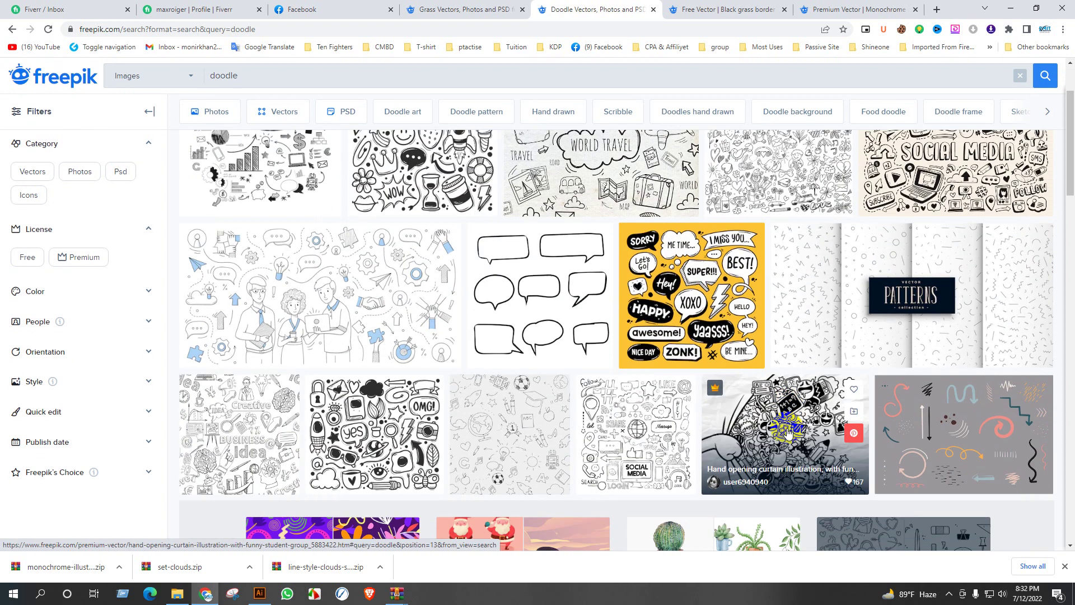
{"action": "scroll", "coordinate": [786, 431], "scroll_direction": "down", "scroll_amount": 4}
{"action": "scroll", "coordinate": [786, 431], "scroll_direction": "up", "scroll_amount": 4}
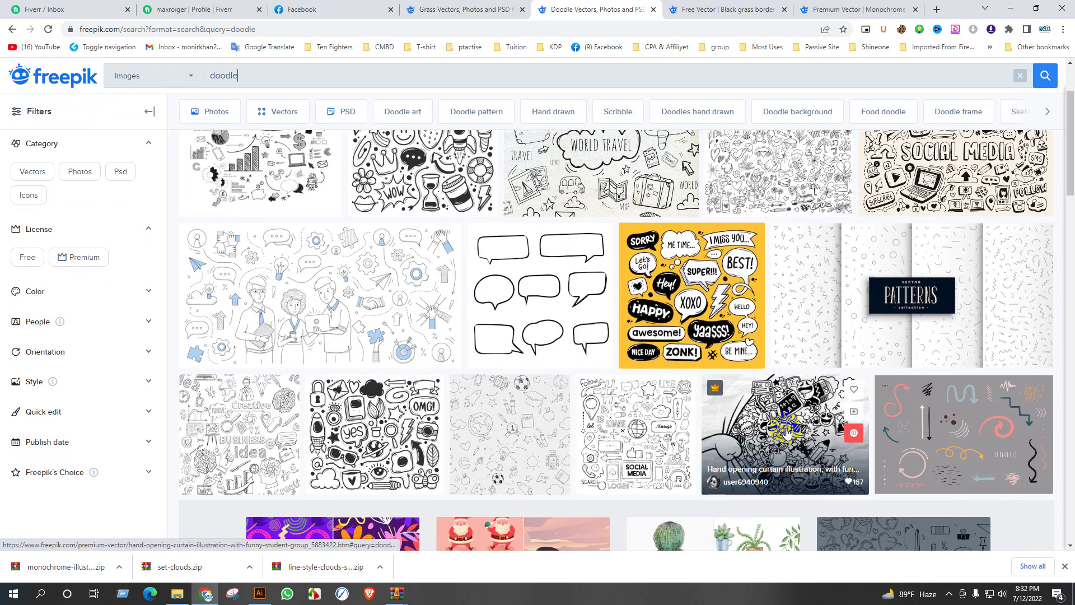
{"action": "scroll", "coordinate": [787, 432], "scroll_direction": "down", "scroll_amount": 4}
{"action": "scroll", "coordinate": [786, 432], "scroll_direction": "up", "scroll_amount": 4}
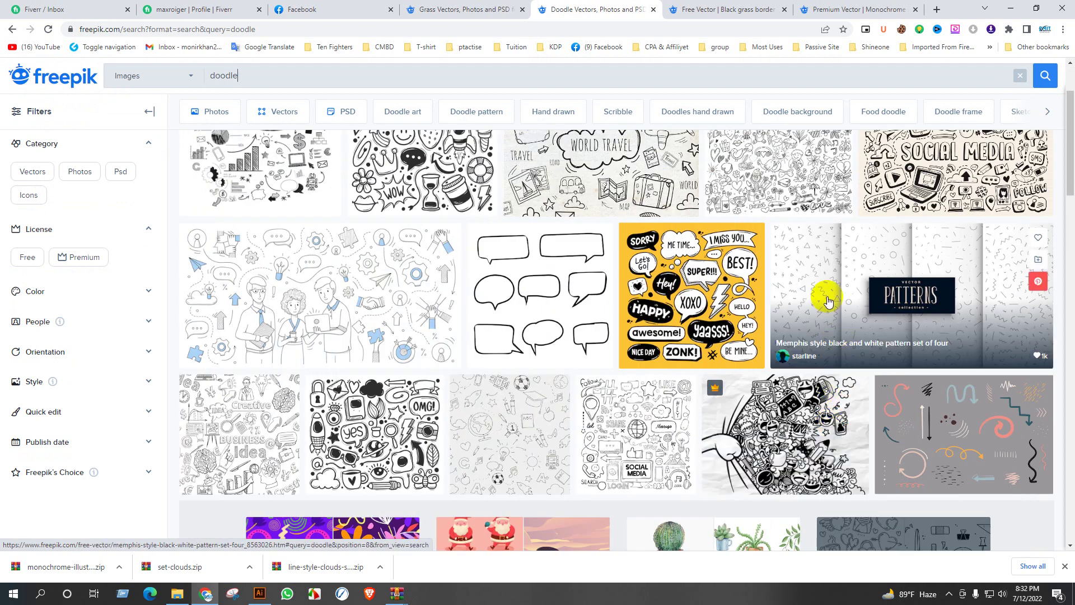
{"action": "scroll", "coordinate": [820, 307], "scroll_direction": "down", "scroll_amount": 6}
{"action": "scroll", "coordinate": [815, 314], "scroll_direction": "down", "scroll_amount": 5}
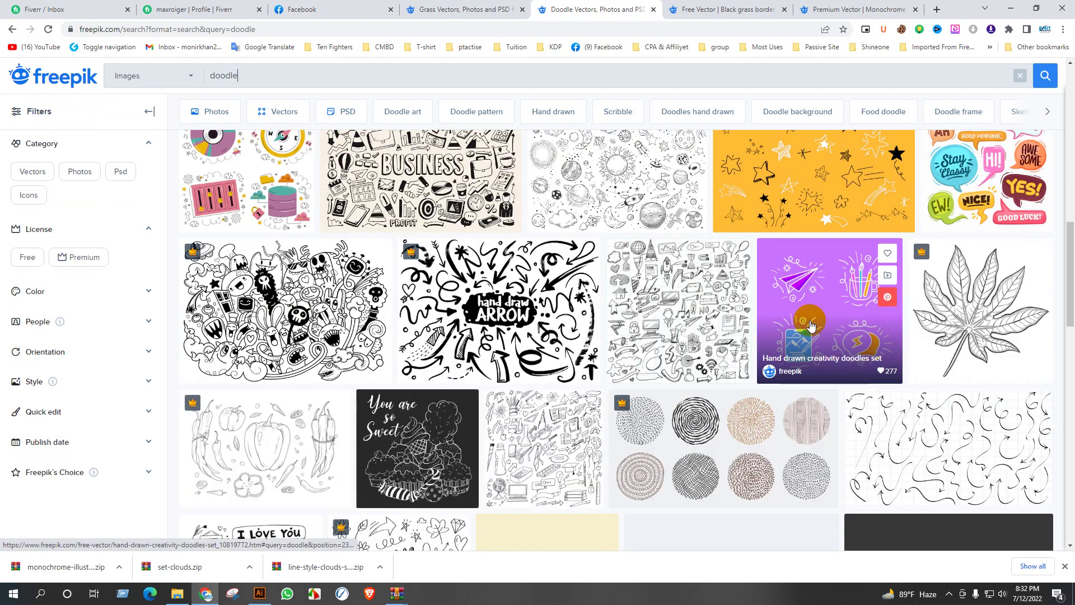
{"action": "left_click", "coordinate": [473, 308]}
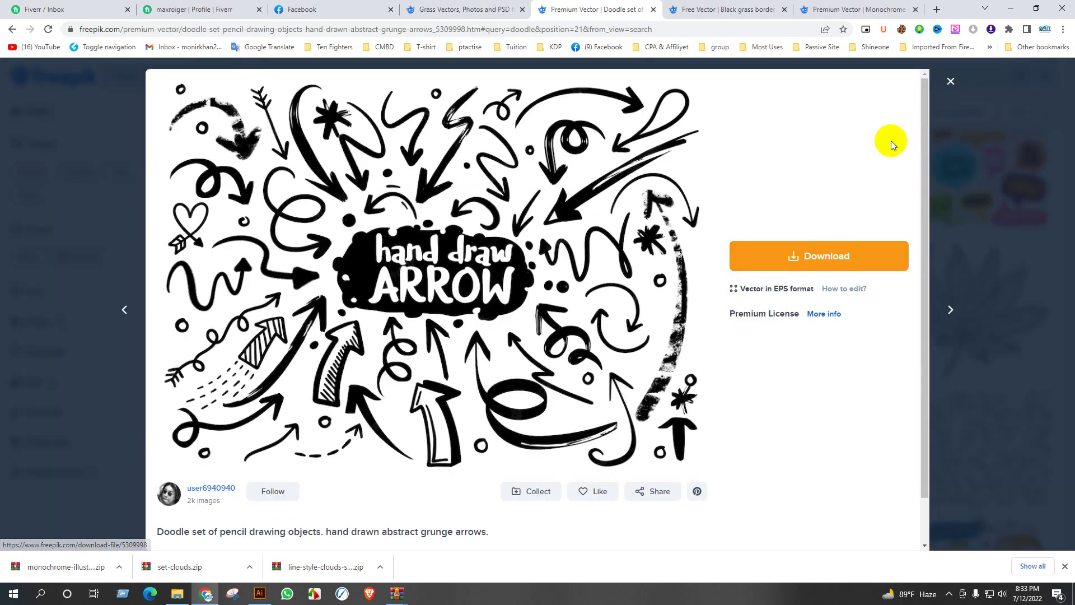
{"action": "left_click", "coordinate": [950, 82]}
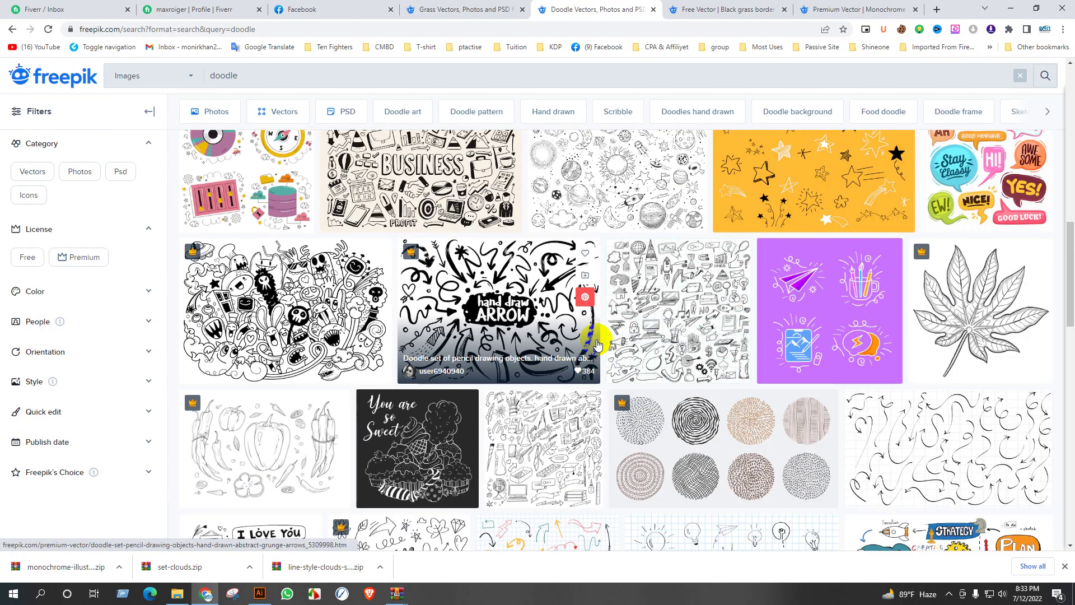
{"action": "scroll", "coordinate": [597, 343], "scroll_direction": "down", "scroll_amount": 1}
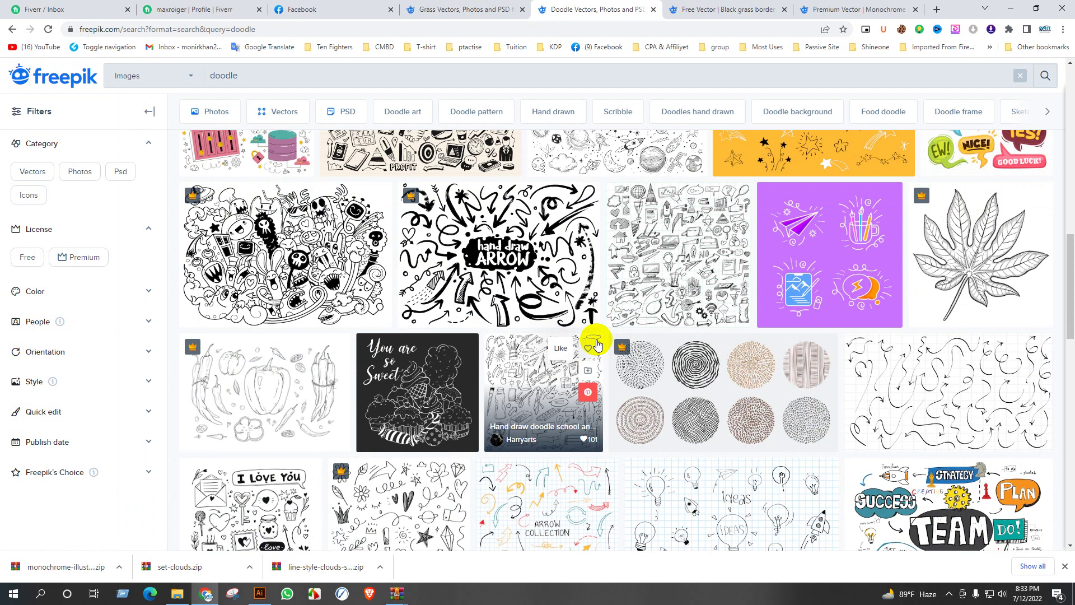
{"action": "left_click", "coordinate": [926, 376]}
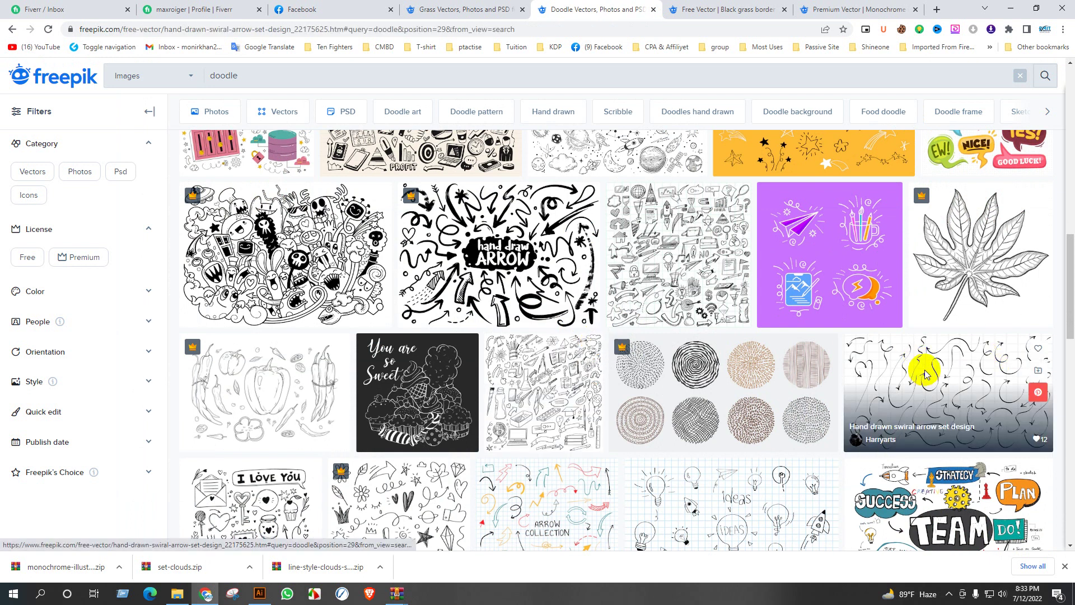
{"action": "left_click", "coordinate": [951, 82]}
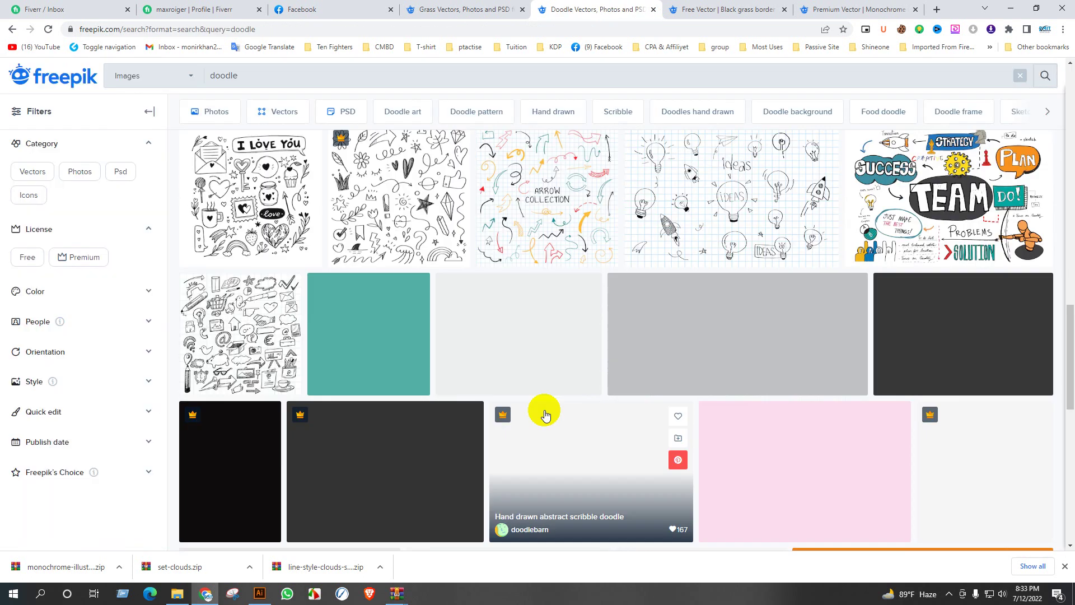
Download the "Hand drawn abstract scribble doodle" vector and close its preview
{"action": "scroll", "coordinate": [572, 432], "scroll_direction": "up", "scroll_amount": 3}
{"action": "left_click", "coordinate": [435, 387]}
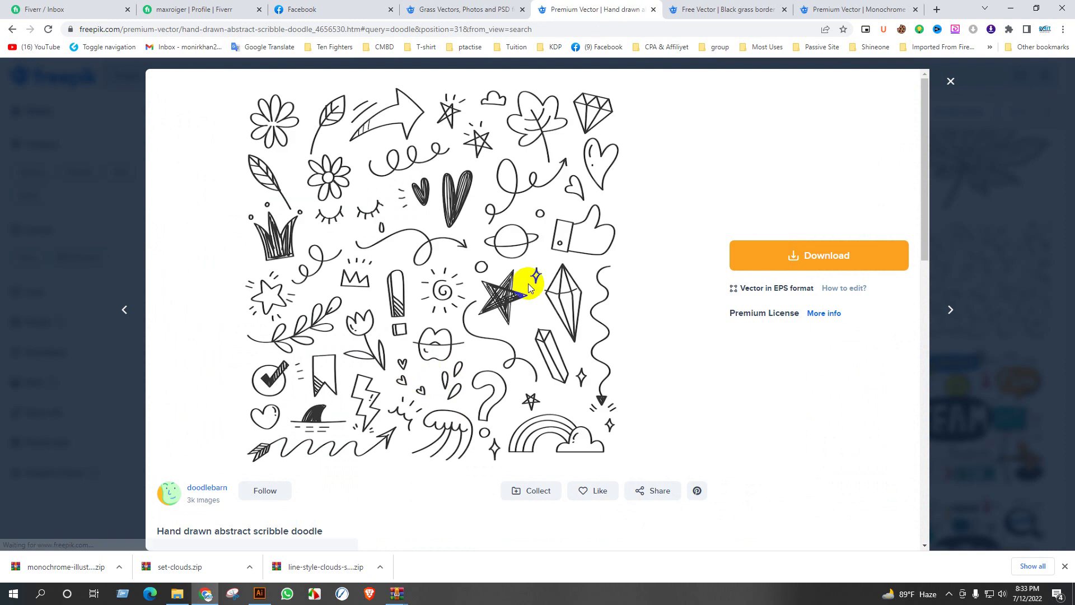
{"action": "left_click", "coordinate": [818, 252]}
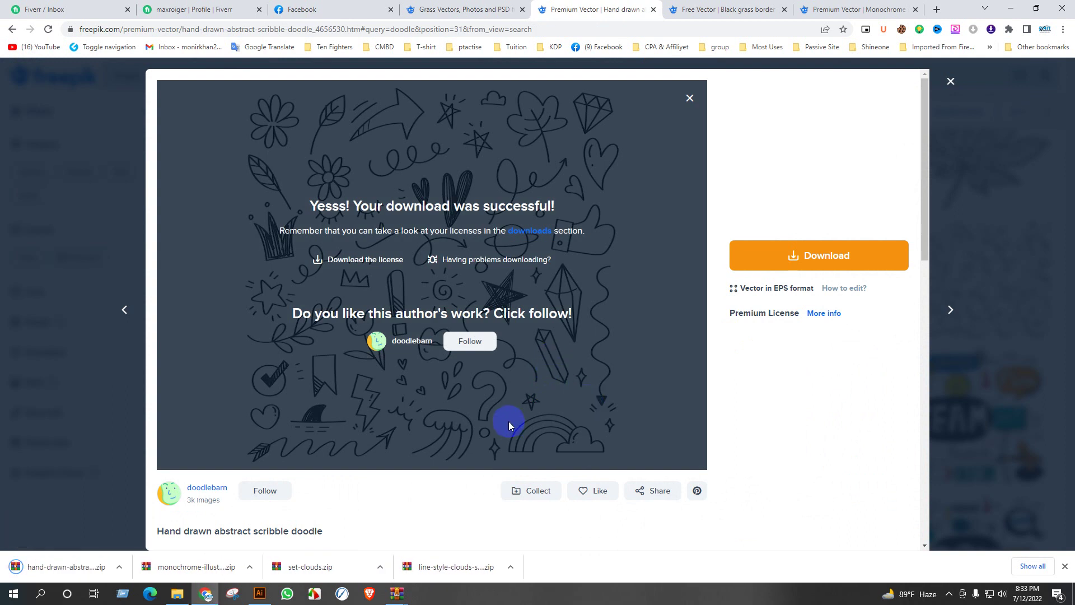
{"action": "left_click", "coordinate": [952, 83]}
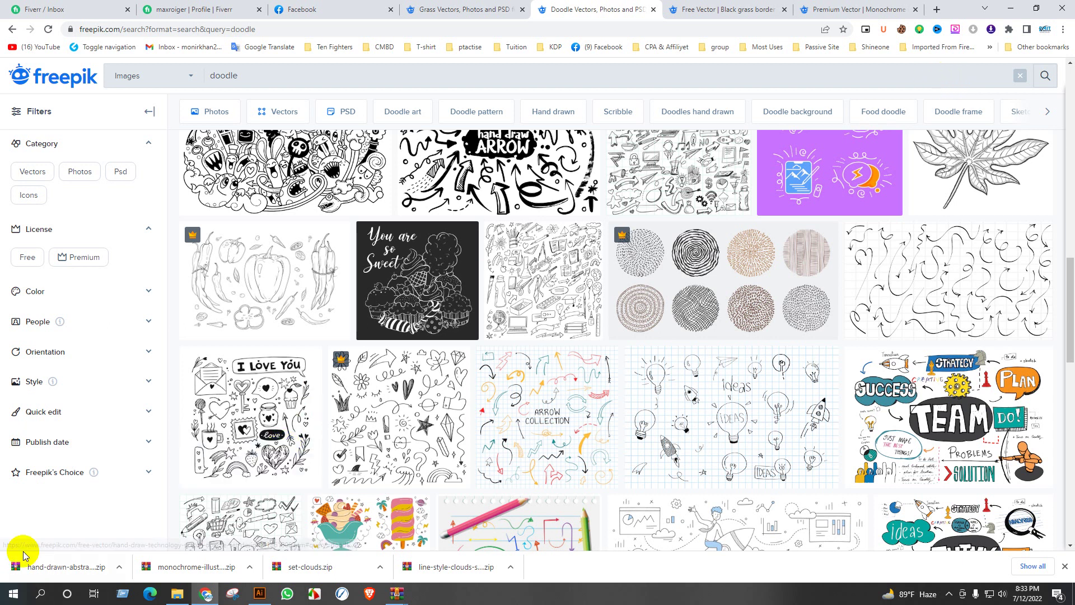
Open 1882.eps from the downloaded scribble doodle archive in Illustrator
{"action": "left_click", "coordinate": [49, 569]}
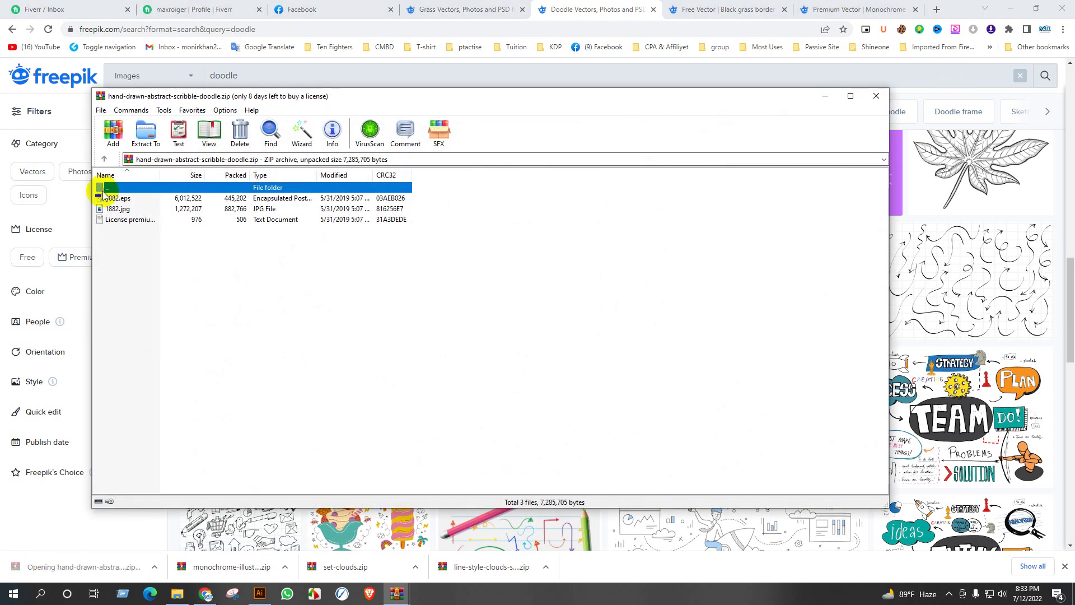
{"action": "double_click", "coordinate": [116, 200]}
{"action": "scroll", "coordinate": [472, 291], "scroll_direction": "down", "scroll_amount": 2}
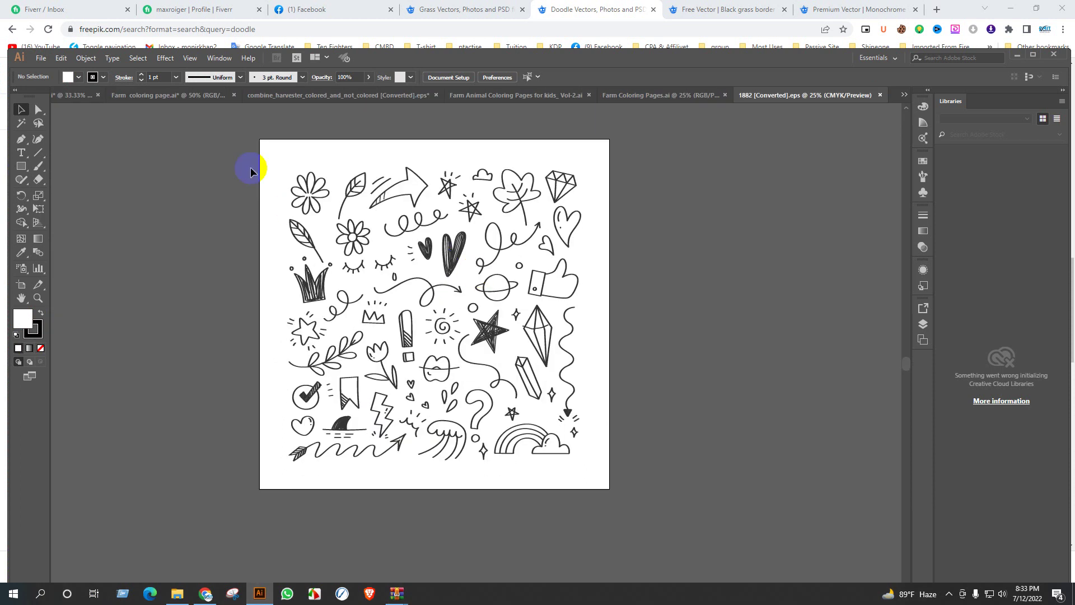
Bring all the doodle art into maxroiger forest Animal.ai, place it left of the pages and ungroup it
{"action": "left_click_drag", "start_coordinate": [249, 167], "coordinate": [631, 462]}
{"action": "scroll", "coordinate": [631, 461], "scroll_direction": "down", "scroll_amount": 3}
{"action": "mouse_move", "coordinate": [472, 378]}
{"action": "left_mouse_down"}
{"action": "mouse_move", "coordinate": [472, 364]}
{"action": "mouse_move", "coordinate": [51, 94]}
{"action": "mouse_move", "coordinate": [330, 178]}
{"action": "mouse_move", "coordinate": [126, 310]}
{"action": "mouse_move", "coordinate": [156, 308]}
{"action": "left_mouse_up"}
{"action": "scroll", "coordinate": [166, 308], "scroll_direction": "down", "scroll_amount": 2}
{"action": "left_click_drag", "start_coordinate": [125, 259], "coordinate": [355, 211]}
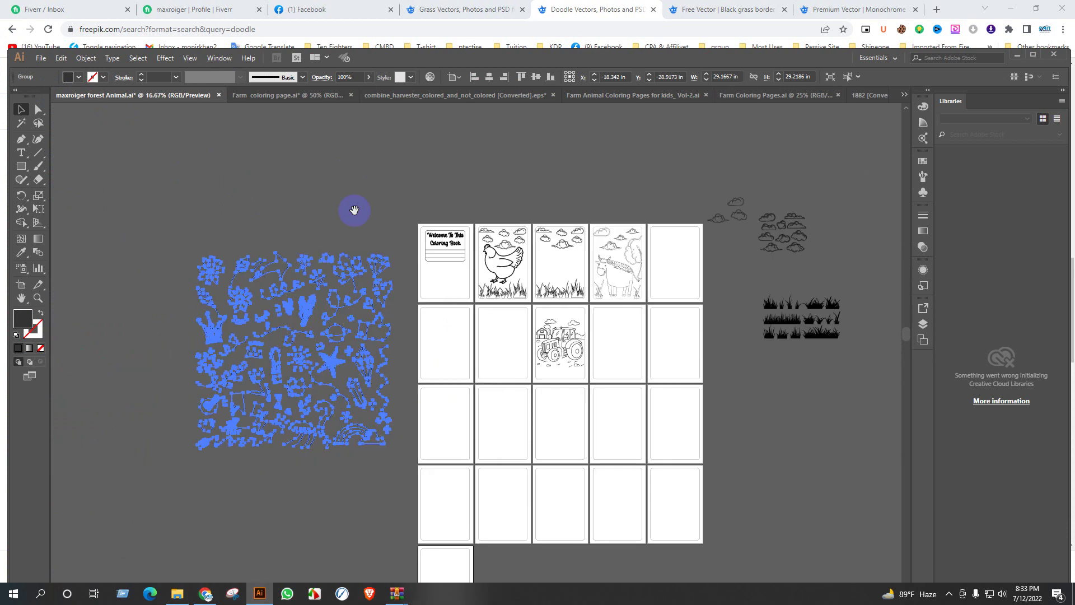
{"action": "right_click", "coordinate": [289, 273]}
{"action": "left_click", "coordinate": [335, 354]}
{"action": "left_click", "coordinate": [174, 273]}
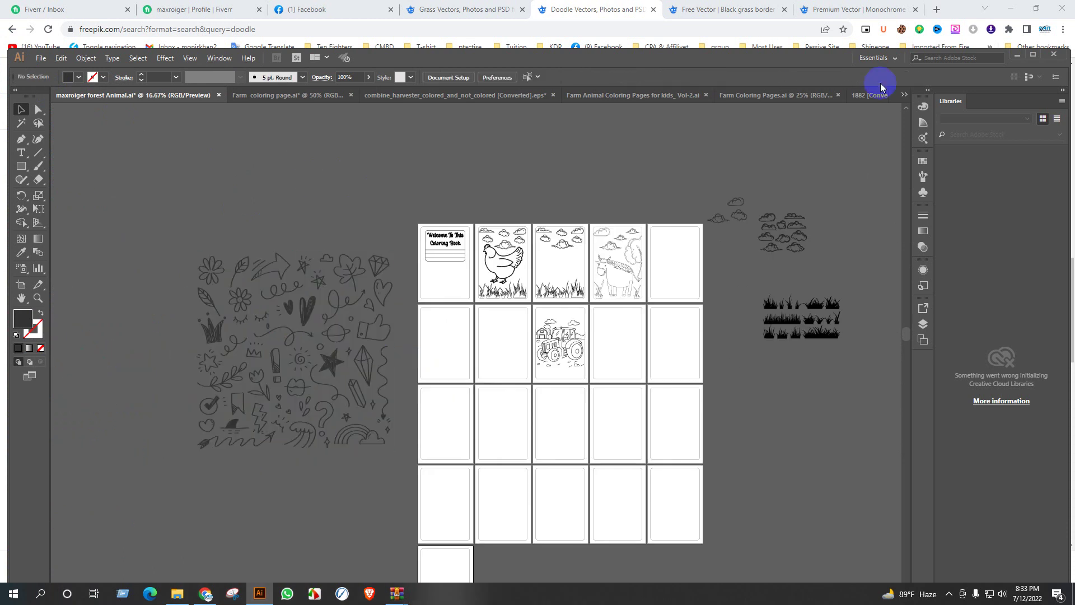
Close the 1882 doodle document and Farm Animal Coloring Pages for kids_ Vol-2.ai
{"action": "left_click", "coordinate": [874, 95]}
{"action": "left_click", "coordinate": [879, 95]}
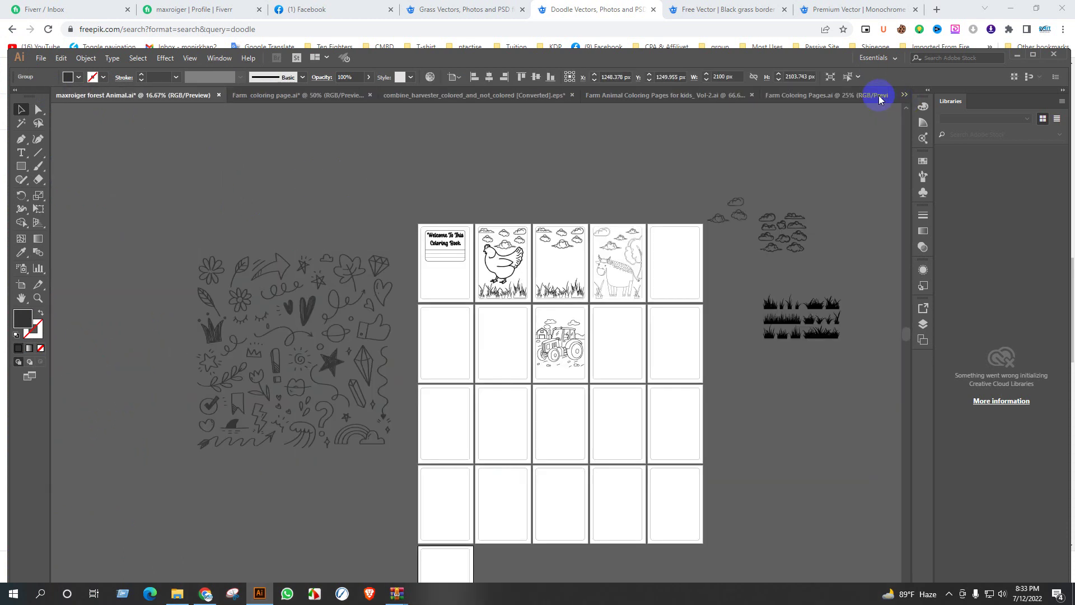
{"action": "left_click", "coordinate": [816, 96]}
{"action": "left_click", "coordinate": [650, 97]}
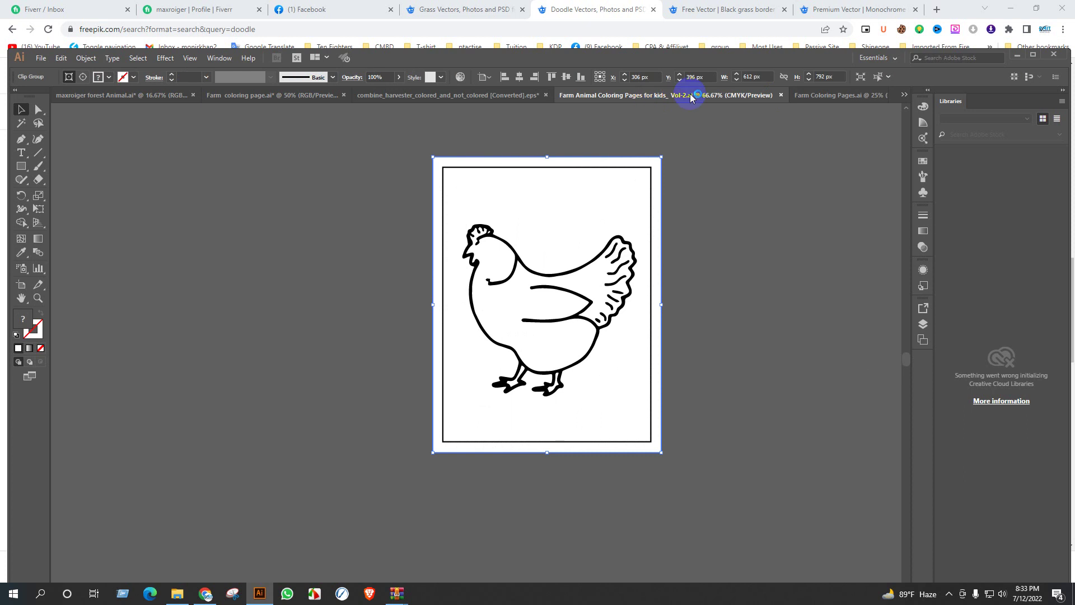
{"action": "left_click", "coordinate": [781, 95]}
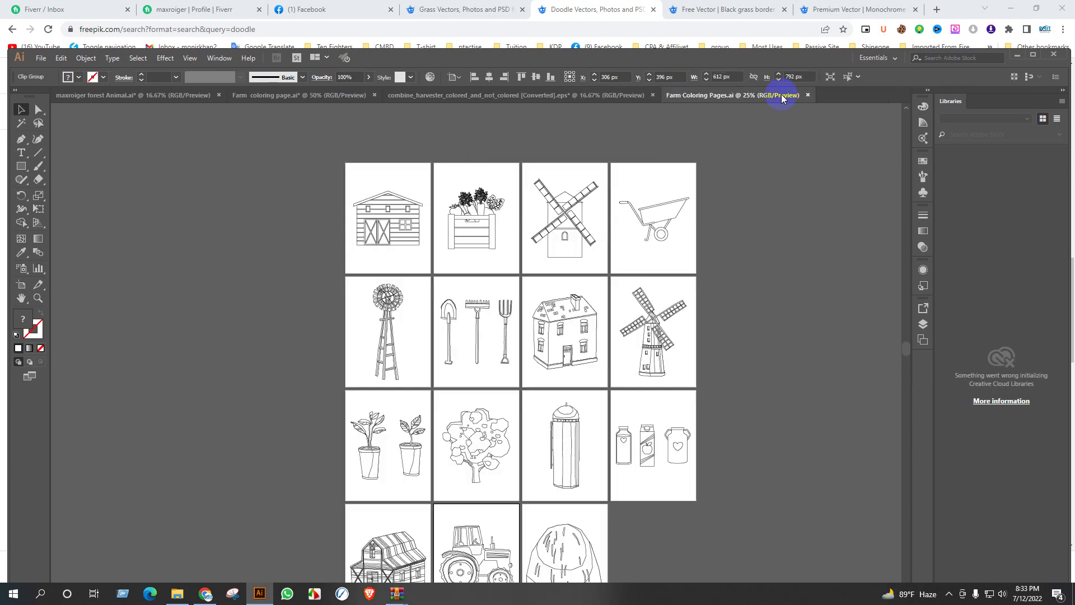
Delete the tractor-and-barn line art beside the artboard in the combine_harvester_colored_and_not_colored document
{"action": "left_click", "coordinate": [503, 97]}
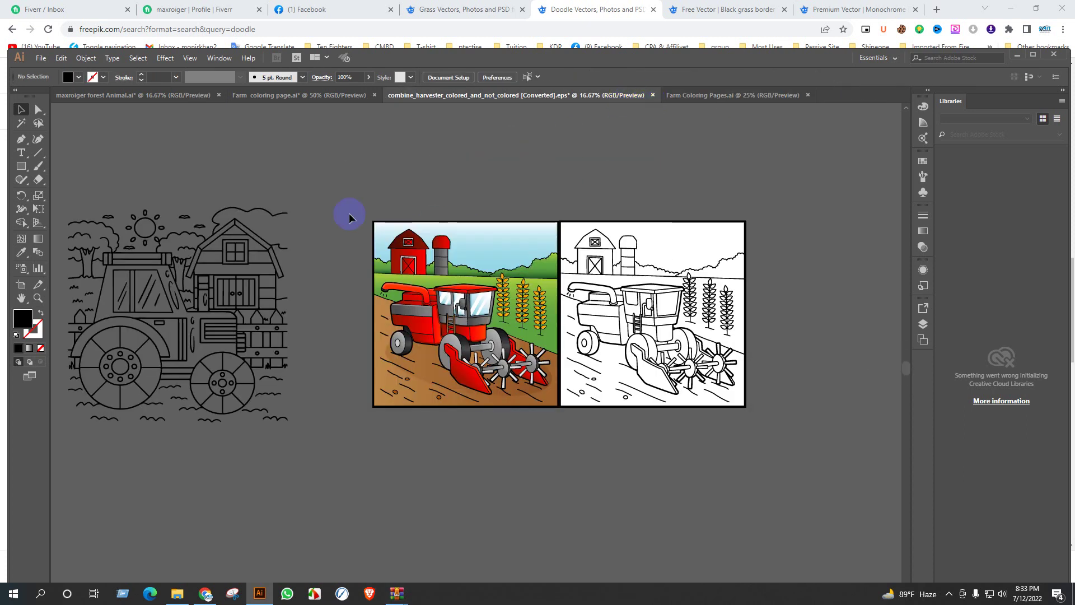
{"action": "left_click_drag", "start_coordinate": [303, 190], "coordinate": [408, 181]}
{"action": "left_click", "coordinate": [348, 248]}
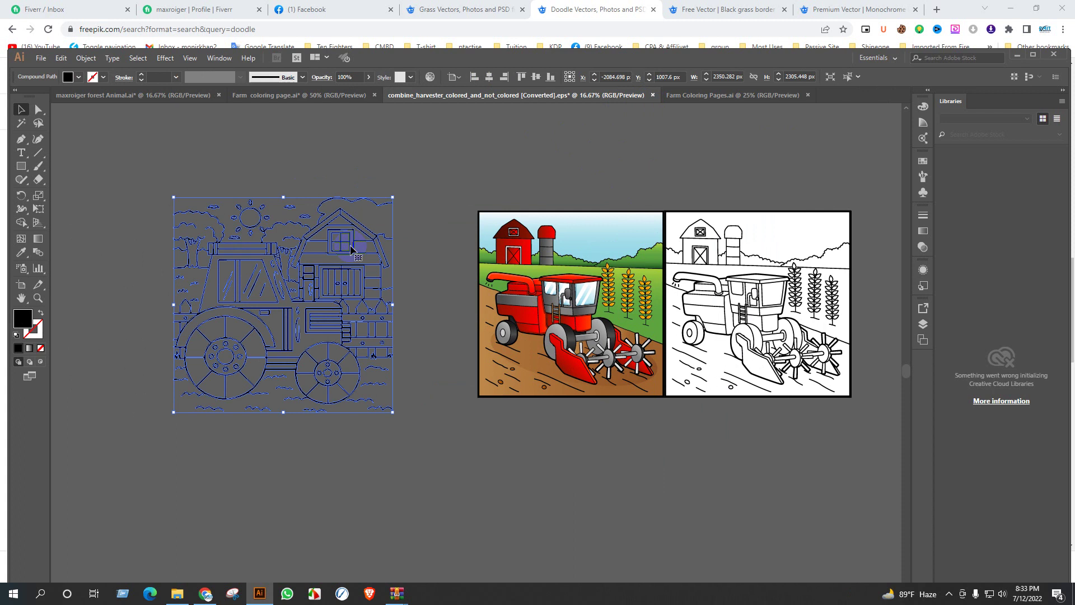
{"action": "key", "text": "Delete"}
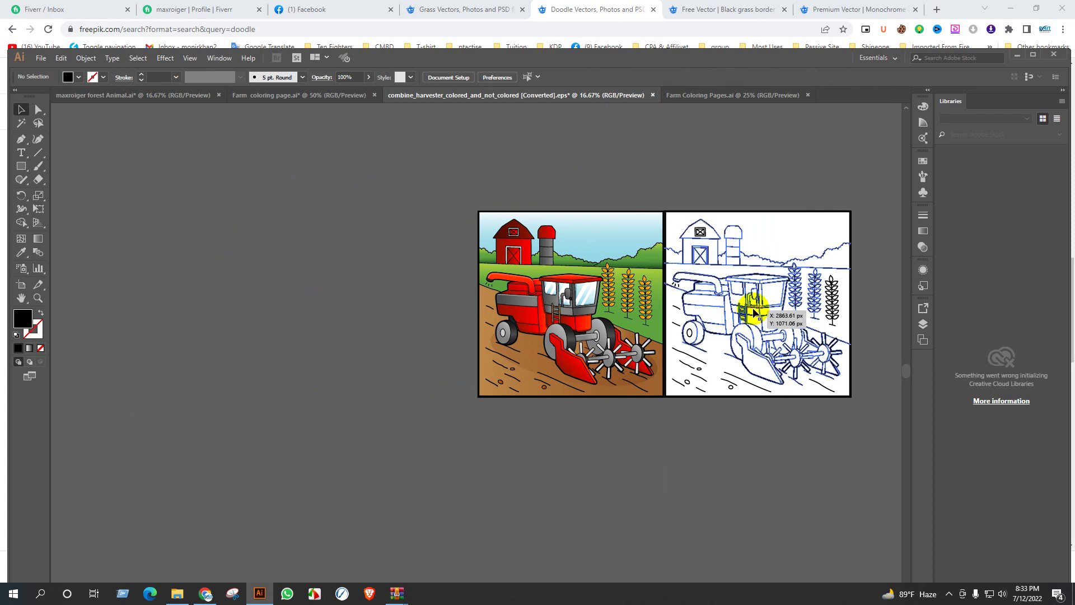
{"action": "left_click", "coordinate": [759, 296]}
{"action": "left_click_drag", "start_coordinate": [758, 298], "coordinate": [290, 321]}
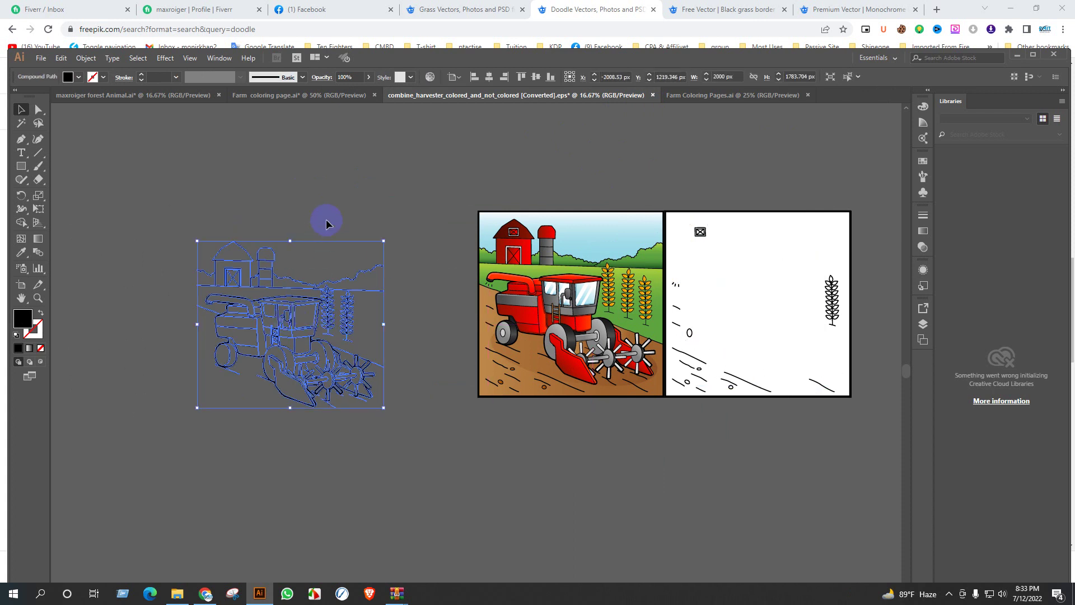
{"action": "key", "text": "ctrl+z"}
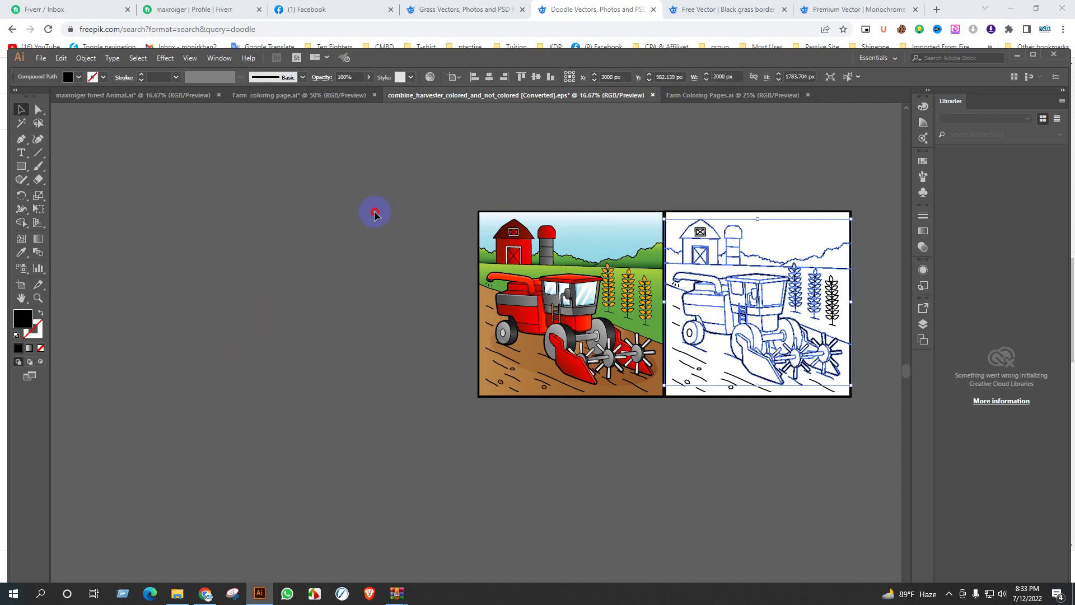
Delete the coloured harvester illustration with all its leftover pieces, plus the black frame around the uncoloured version
{"action": "left_click", "coordinate": [558, 305]}
{"action": "key", "text": "Delete"}
{"action": "left_click", "coordinate": [600, 373]}
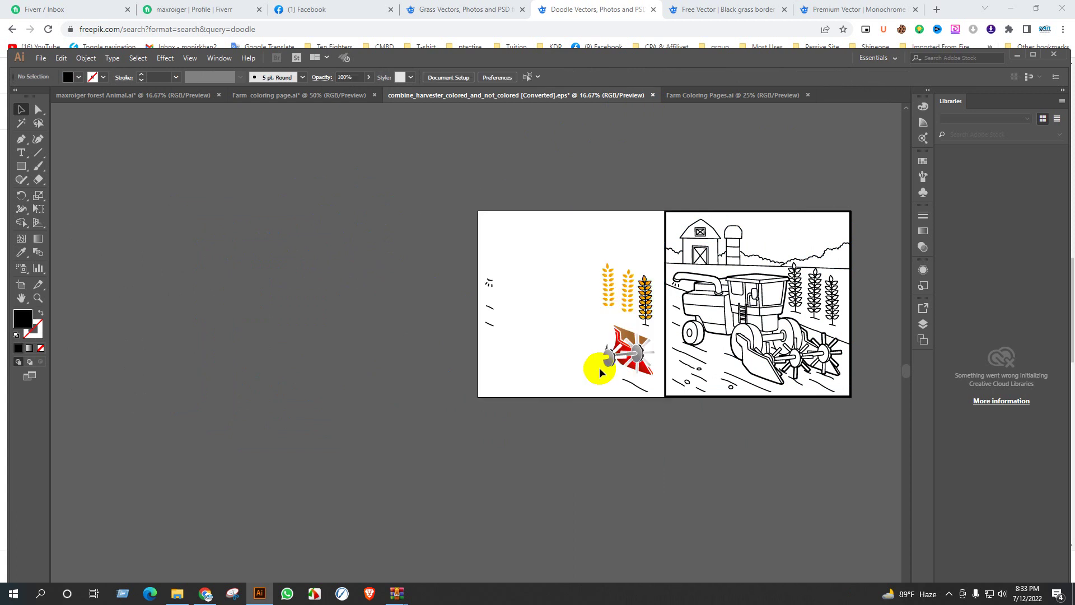
{"action": "left_click_drag", "start_coordinate": [506, 263], "coordinate": [655, 425]}
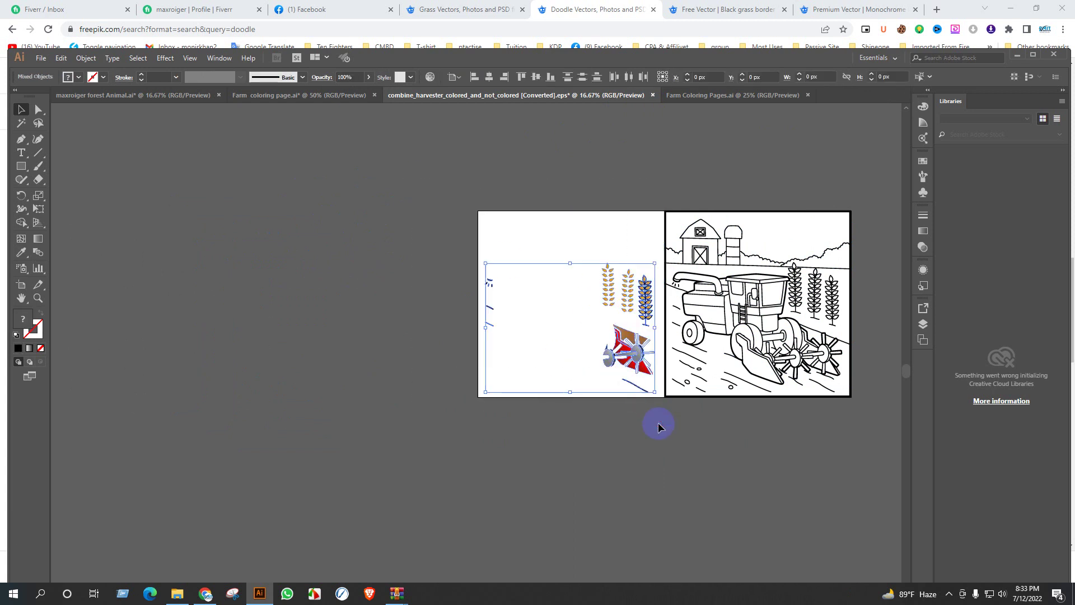
{"action": "key", "text": "Delete"}
{"action": "left_click_drag", "start_coordinate": [779, 197], "coordinate": [780, 216]}
{"action": "key", "text": "Delete"}
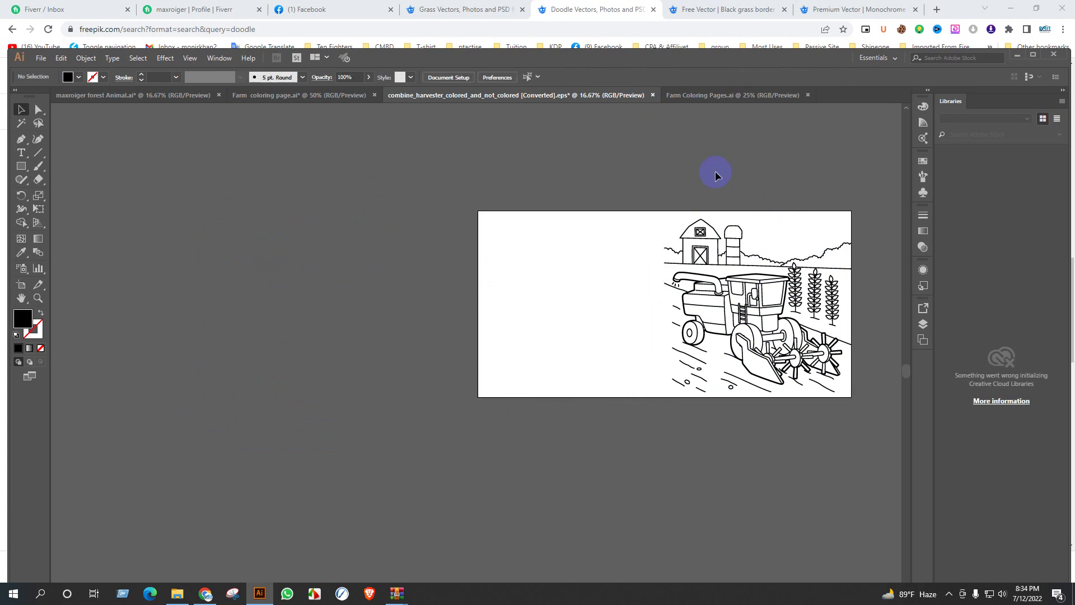
Group the harvester line art, bring it into maxroiger forest Animal.ai and scale it to about 11.71 in wide above the pages
{"action": "left_click_drag", "start_coordinate": [870, 415], "coordinate": [868, 413]}
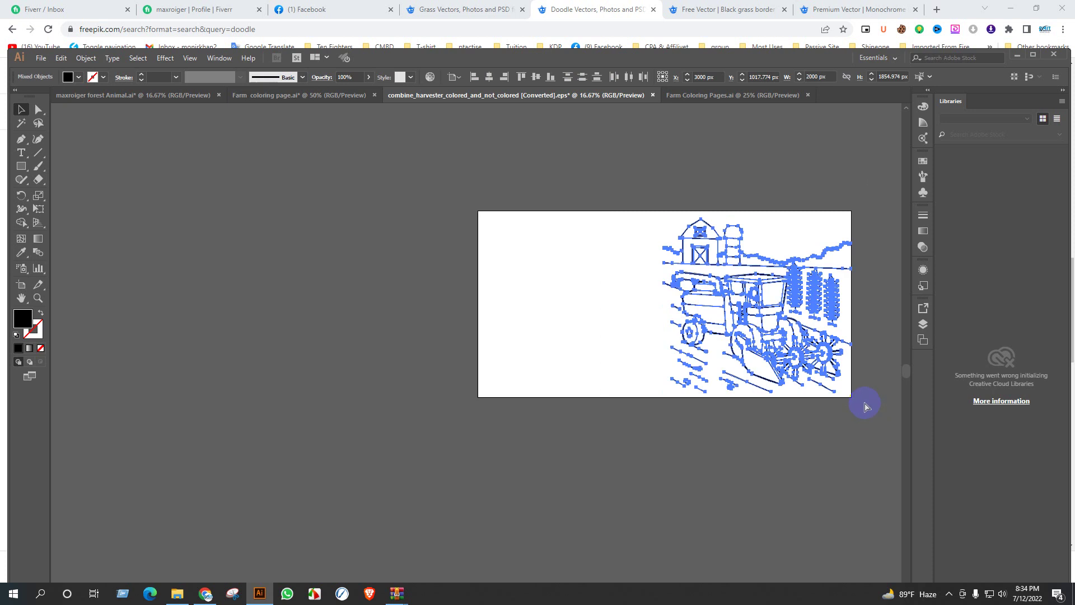
{"action": "key", "text": "ctrl+g"}
{"action": "left_click_drag", "start_coordinate": [794, 291], "coordinate": [301, 75]}
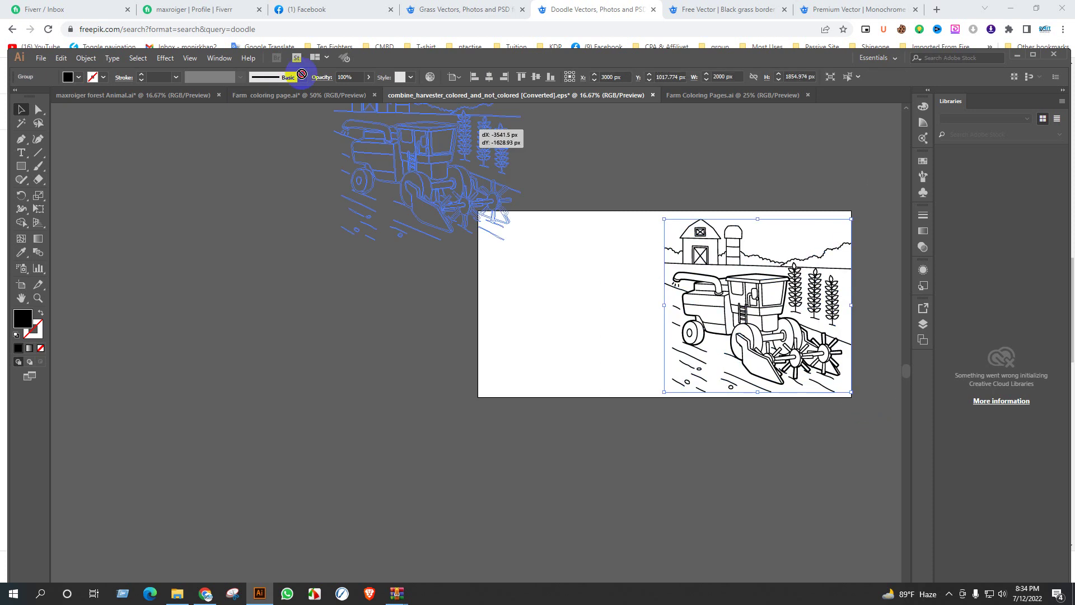
{"action": "left_click_drag", "start_coordinate": [93, 96], "coordinate": [88, 100]}
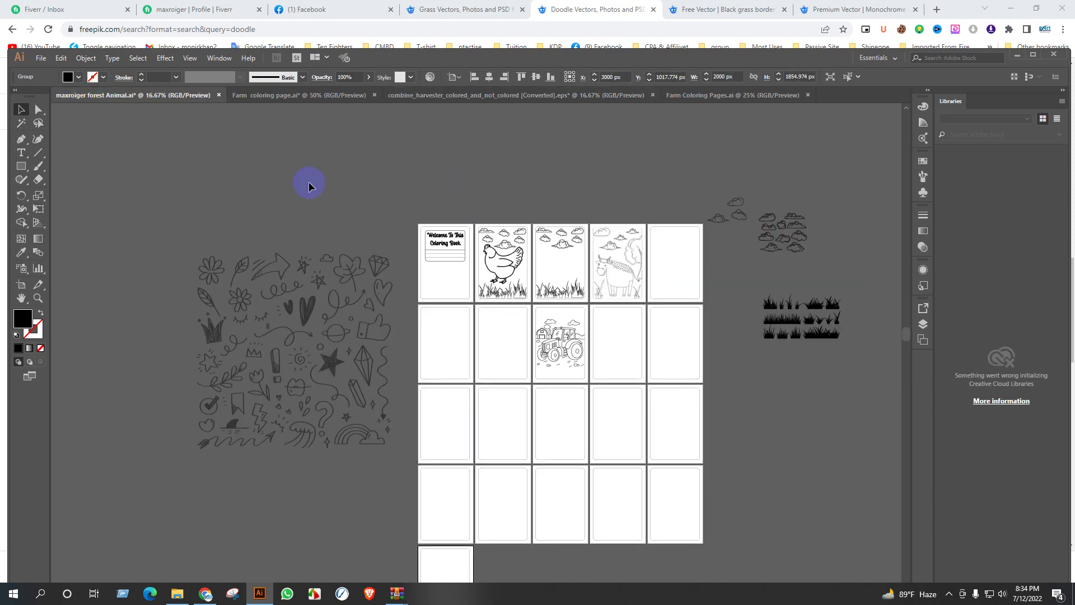
{"action": "left_click_drag", "start_coordinate": [309, 186], "coordinate": [309, 186]}
{"action": "left_click_drag", "start_coordinate": [373, 213], "coordinate": [419, 171]}
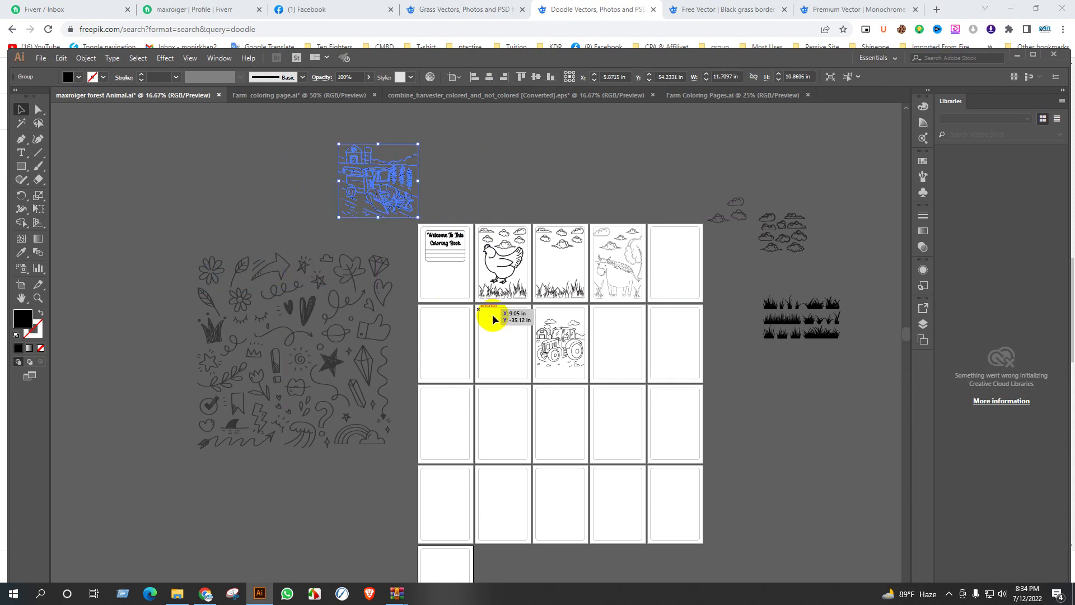
Copy the cloud-and-grass background from the page above onto the tractor page
{"action": "scroll", "coordinate": [633, 337], "scroll_direction": "up", "scroll_amount": 2}
{"action": "scroll", "coordinate": [638, 357], "scroll_direction": "down", "scroll_amount": 1}
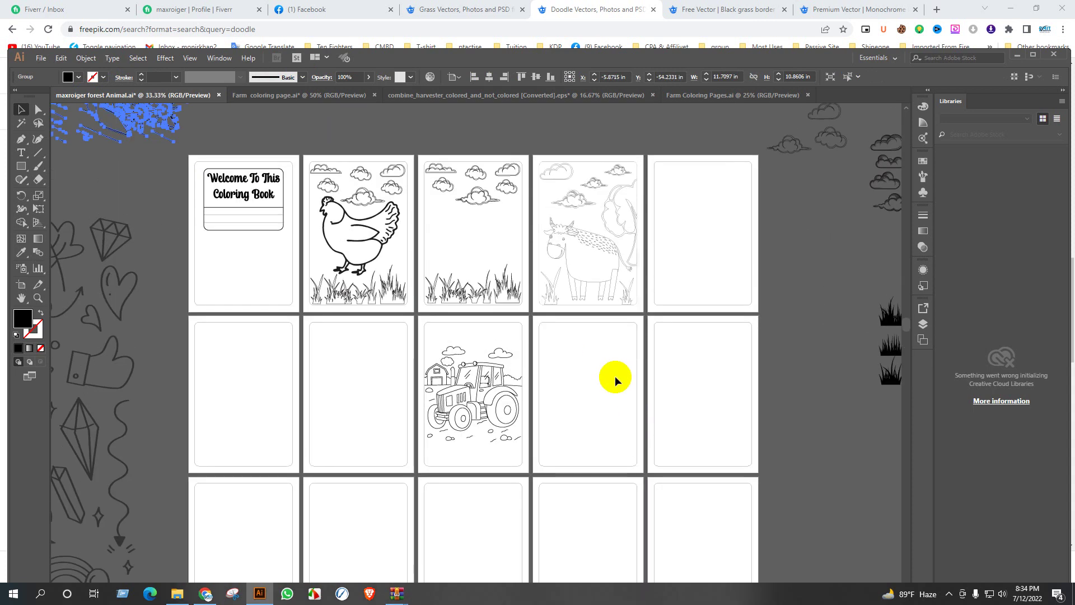
{"action": "left_click", "coordinate": [610, 364]}
{"action": "left_click", "coordinate": [542, 405]}
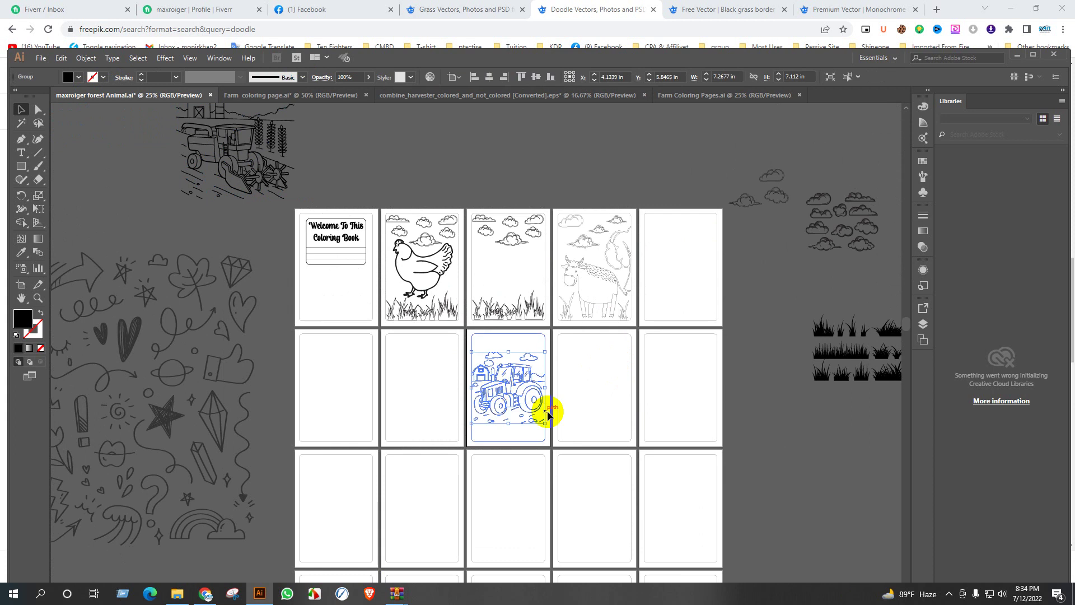
{"action": "scroll", "coordinate": [546, 411], "scroll_direction": "up", "scroll_amount": 3}
{"action": "scroll", "coordinate": [584, 398], "scroll_direction": "down", "scroll_amount": 1}
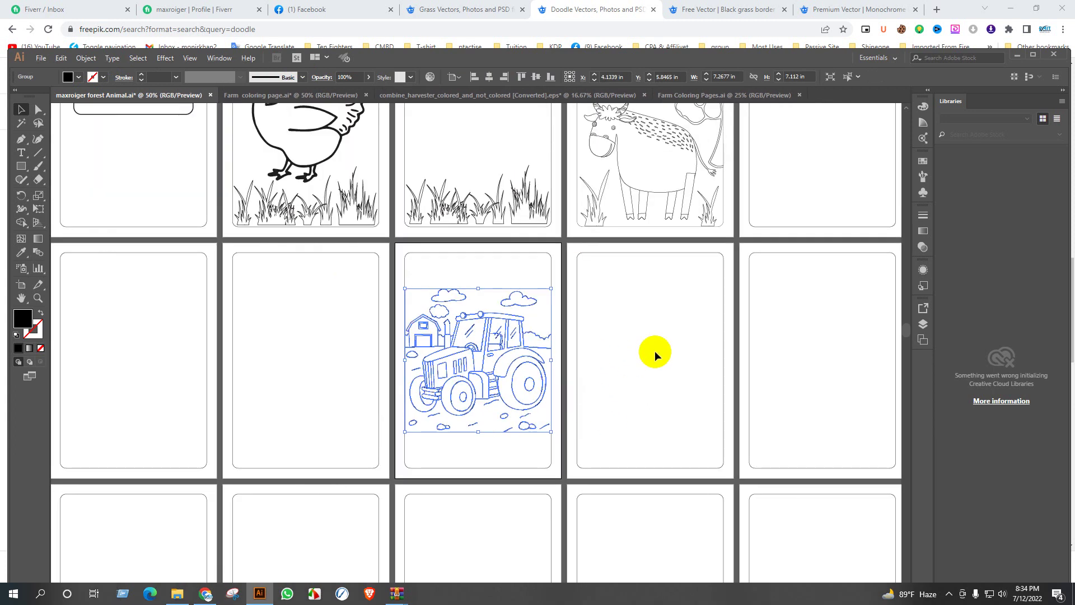
{"action": "left_click", "coordinate": [602, 348]}
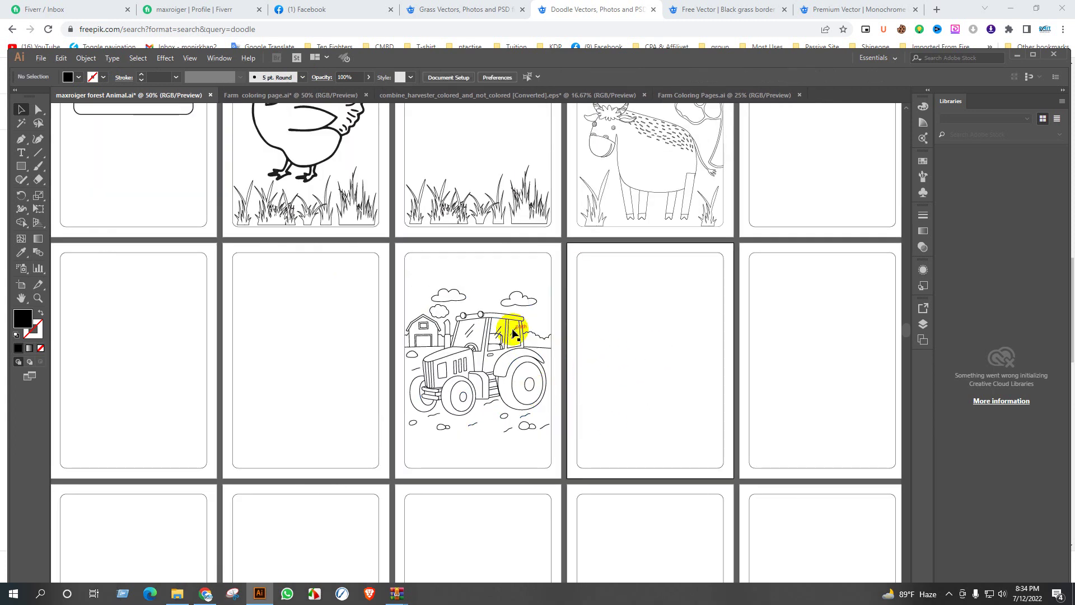
{"action": "scroll", "coordinate": [509, 327], "scroll_direction": "down", "scroll_amount": 2}
{"action": "left_click_drag", "start_coordinate": [492, 269], "coordinate": [511, 391]}
{"action": "scroll", "coordinate": [504, 387], "scroll_direction": "up", "scroll_amount": 4}
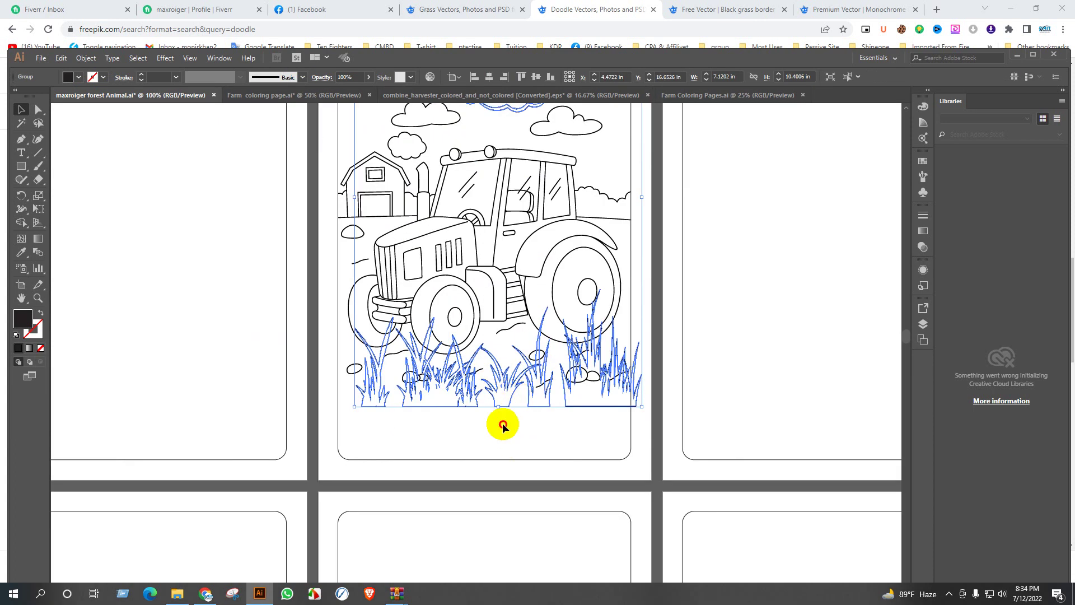
Centre the copied background horizontally and vertically on the tractor page, and nudge it slightly down
{"action": "left_click", "coordinate": [503, 424]}
{"action": "left_click", "coordinate": [514, 381]}
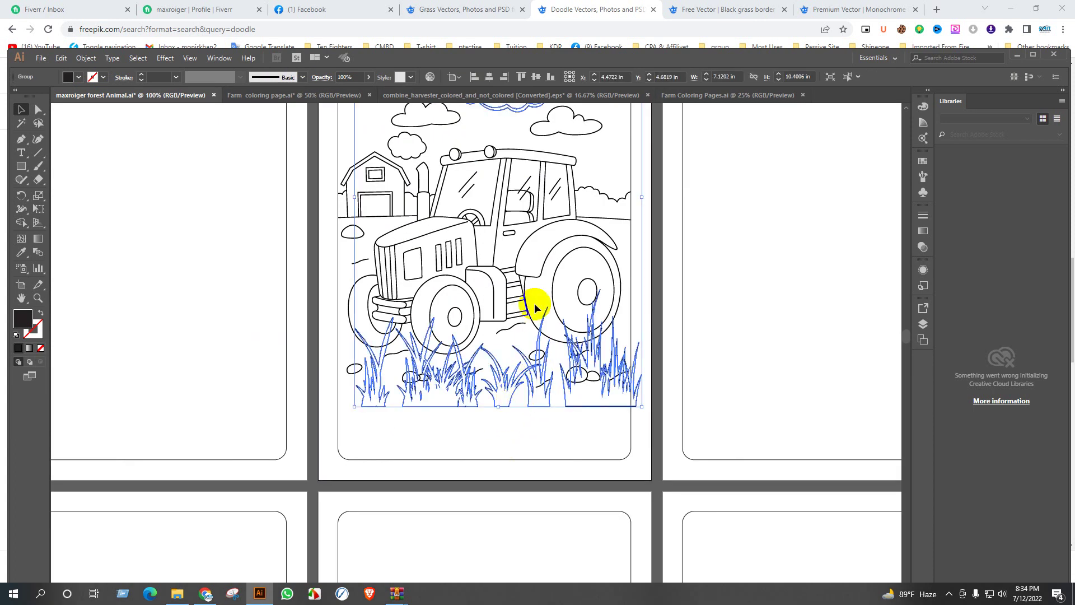
{"action": "left_click", "coordinate": [552, 80]}
{"action": "left_click", "coordinate": [489, 78]}
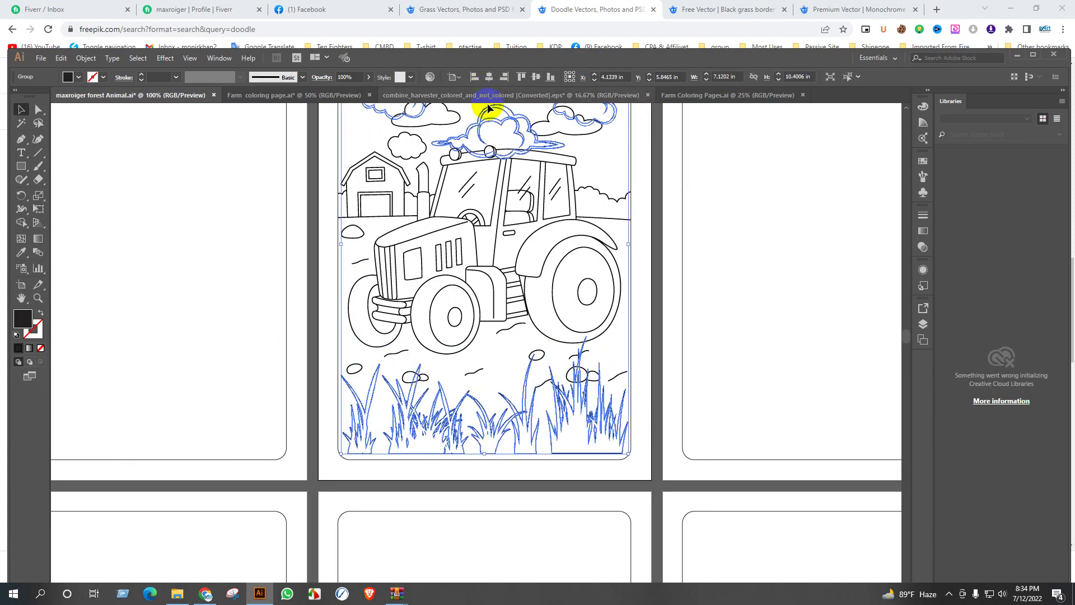
{"action": "scroll", "coordinate": [542, 370], "scroll_direction": "down", "scroll_amount": 1}
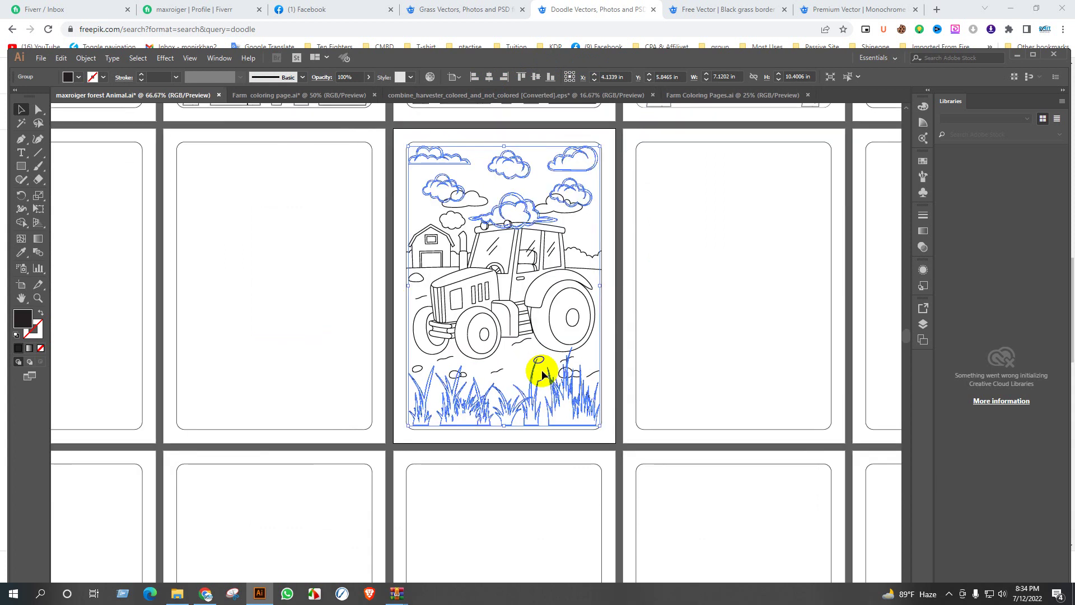
{"action": "key", "text": "Down"}
{"action": "key", "text": "Down"}
{"action": "key", "text": "Down"}
{"action": "key", "text": "Down"}
{"action": "key", "text": "Down"}
{"action": "key", "text": "Down"}
{"action": "key", "text": "Down"}
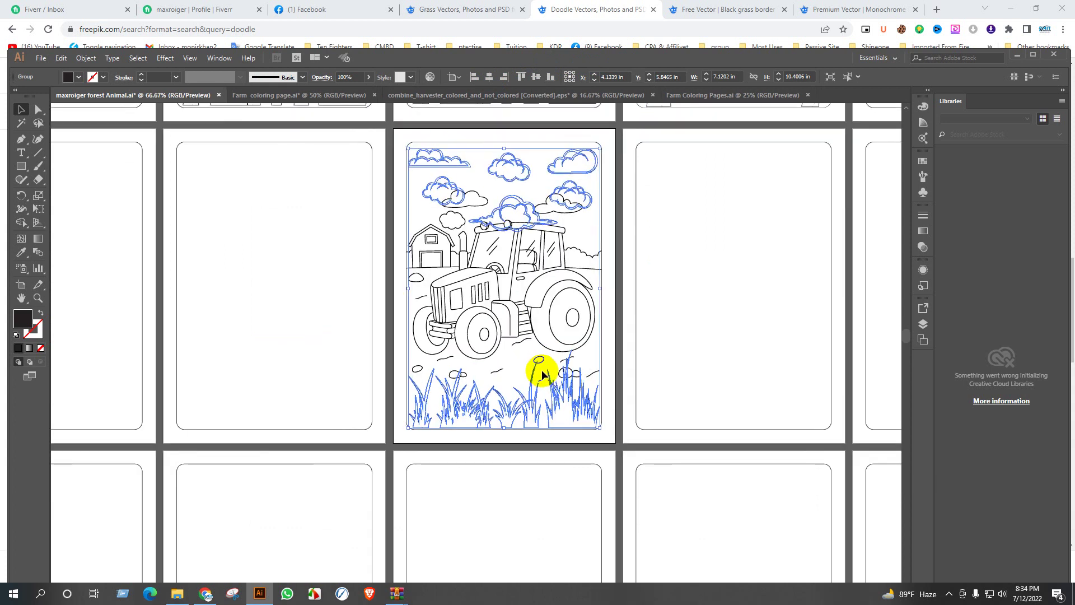
Ungroup the tractor page's background and delete the three lower clouds that overlap the tractor scene
{"action": "right_click", "coordinate": [509, 221]}
{"action": "left_click", "coordinate": [545, 303]}
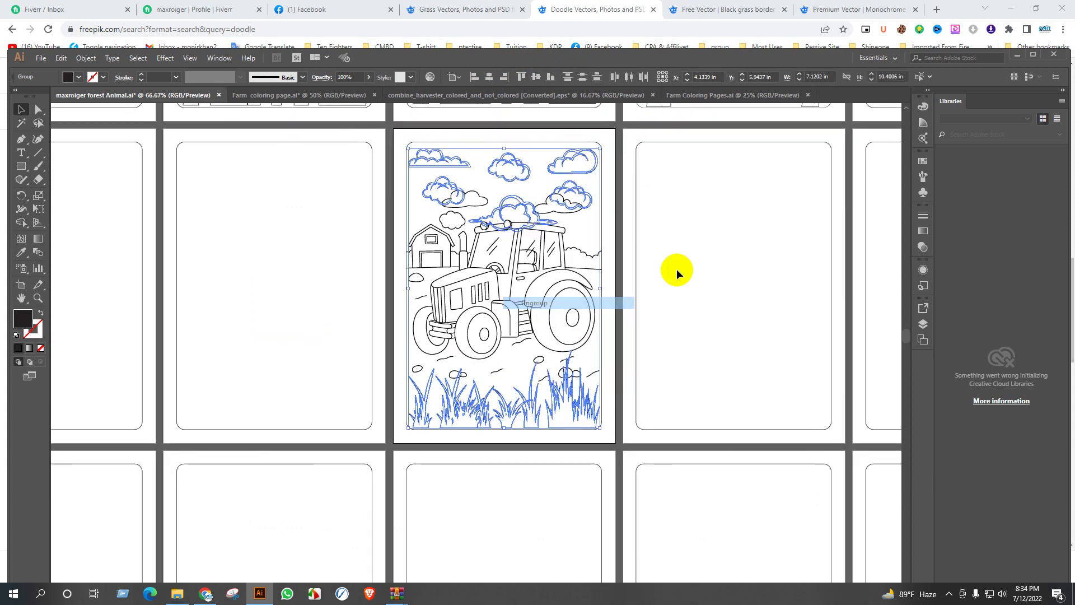
{"action": "left_click", "coordinate": [676, 271]}
{"action": "left_click", "coordinate": [519, 201]}
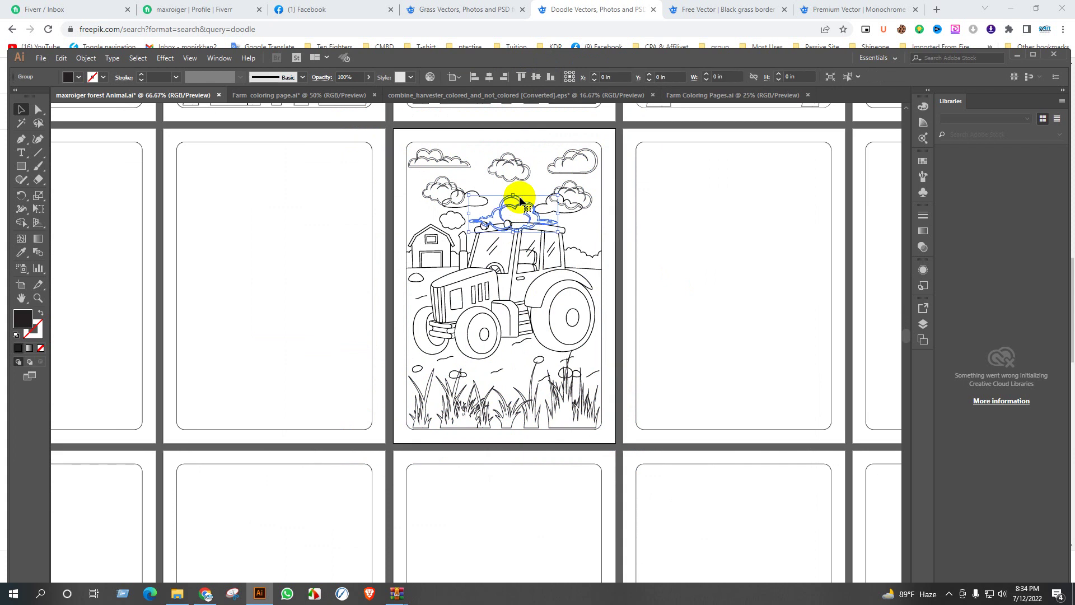
{"action": "key", "text": "Delete"}
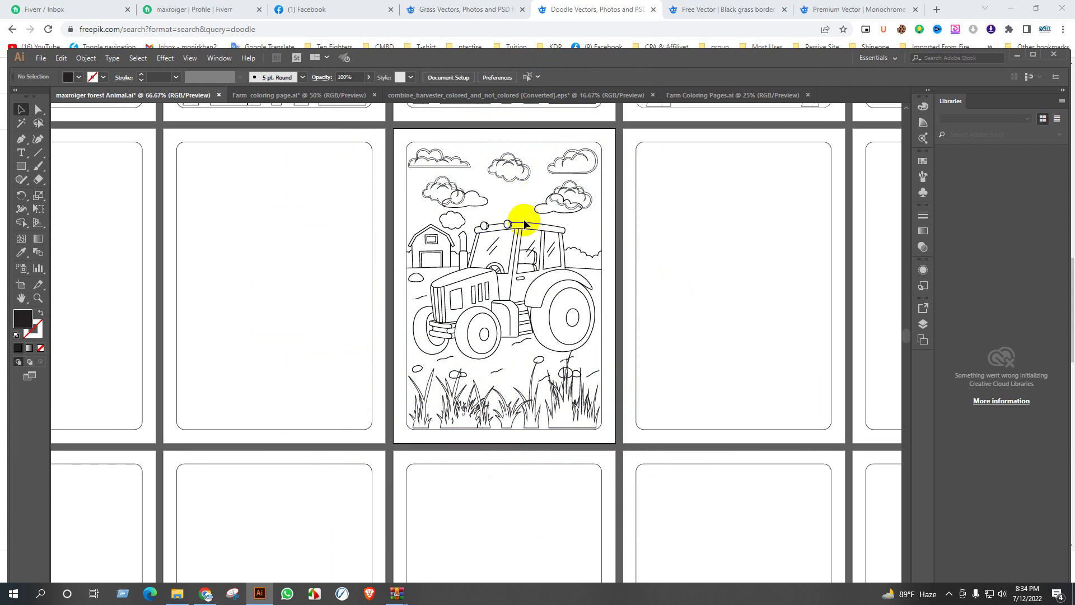
{"action": "left_click", "coordinate": [576, 186]}
{"action": "key", "text": "Delete"}
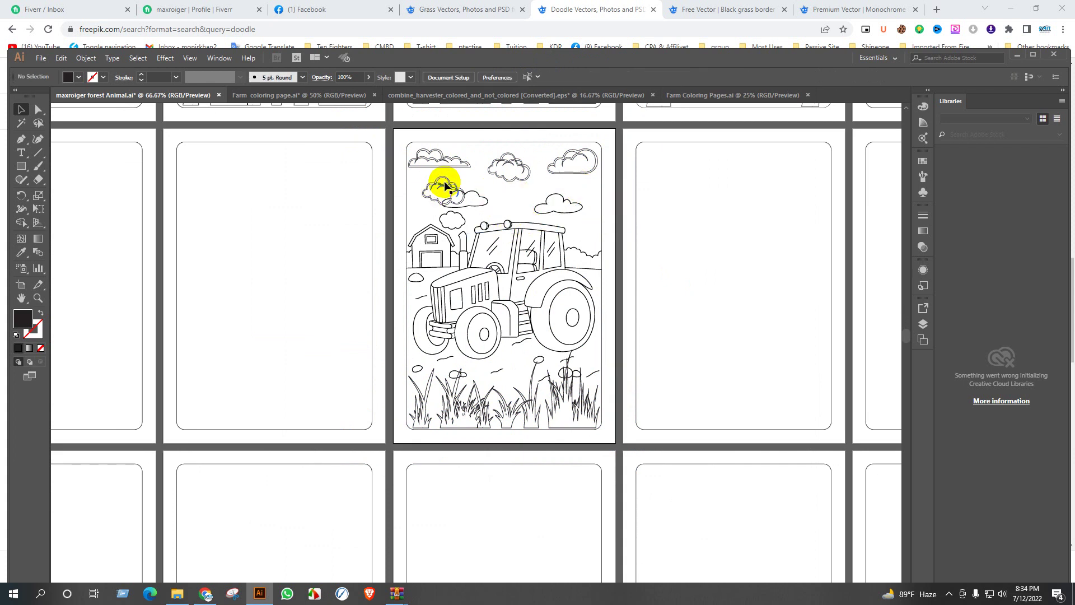
{"action": "left_click", "coordinate": [448, 184]}
{"action": "key", "text": "Delete"}
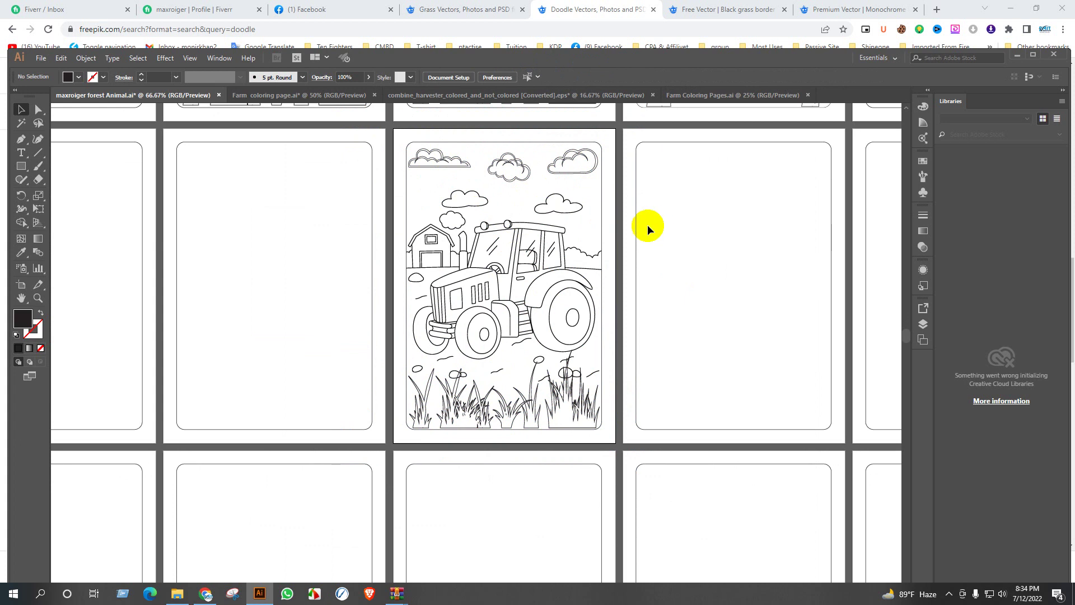
Shorten the rightmost grass clump and the wide left-hand clump, the latter to about 1.74 in, to clear the stones below the tractor
{"action": "scroll", "coordinate": [687, 244], "scroll_direction": "down", "scroll_amount": 1}
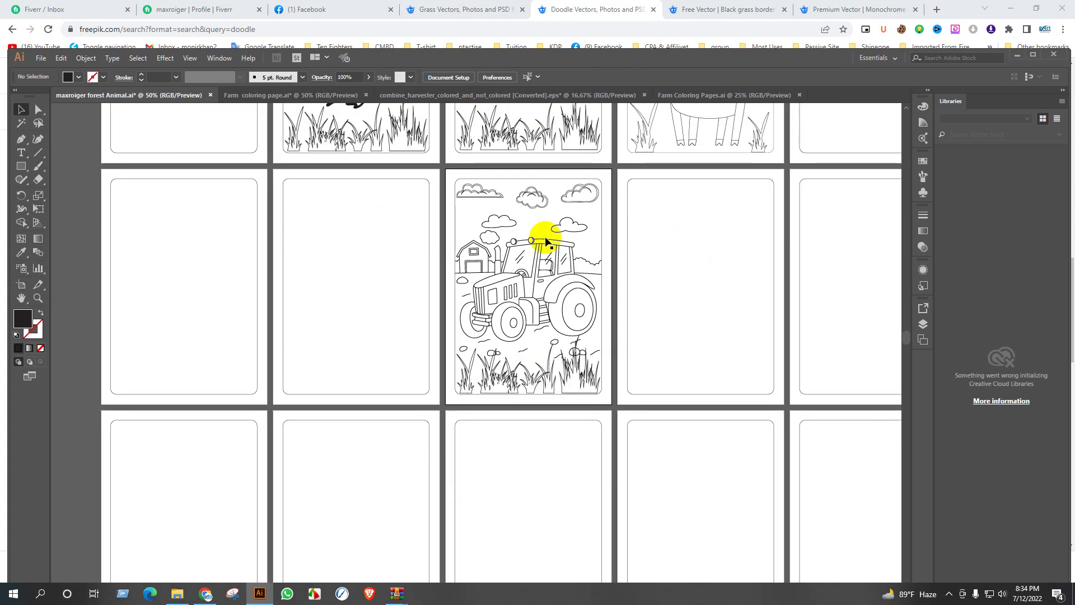
{"action": "left_click_drag", "start_coordinate": [588, 374], "coordinate": [563, 361]}
{"action": "scroll", "coordinate": [576, 378], "scroll_direction": "up", "scroll_amount": 2}
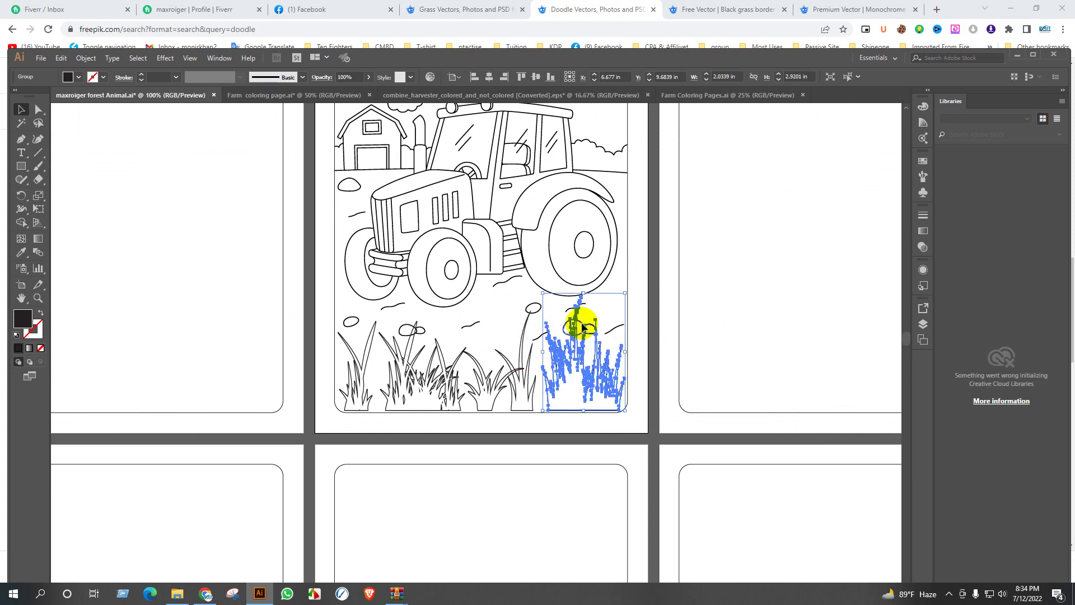
{"action": "left_click_drag", "start_coordinate": [584, 294], "coordinate": [586, 341]}
{"action": "left_click", "coordinate": [527, 326]}
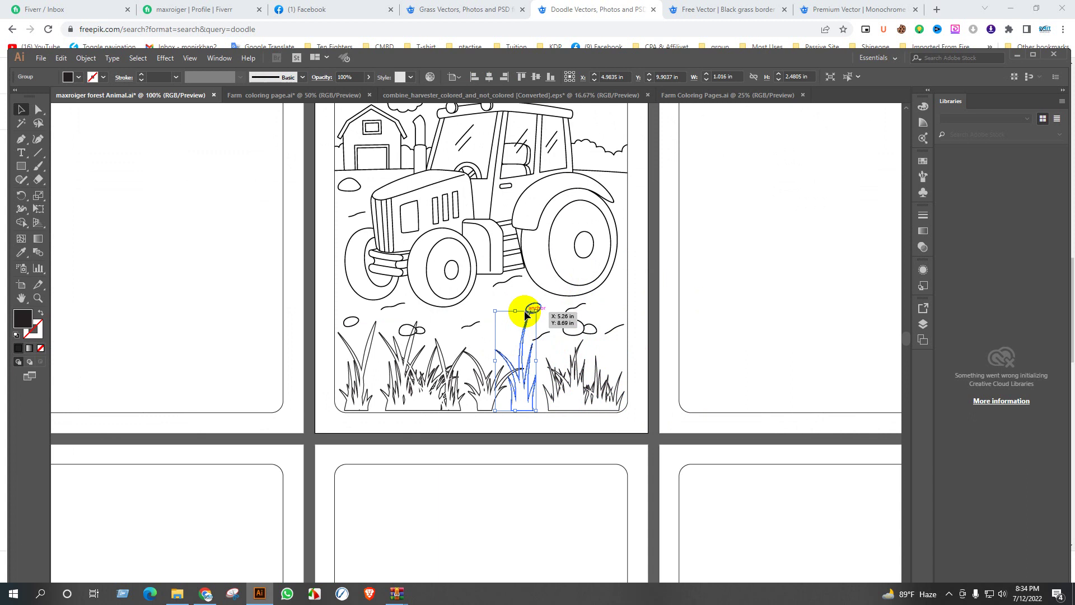
{"action": "left_click", "coordinate": [412, 340]}
{"action": "left_click_drag", "start_coordinate": [422, 322], "coordinate": [423, 340]}
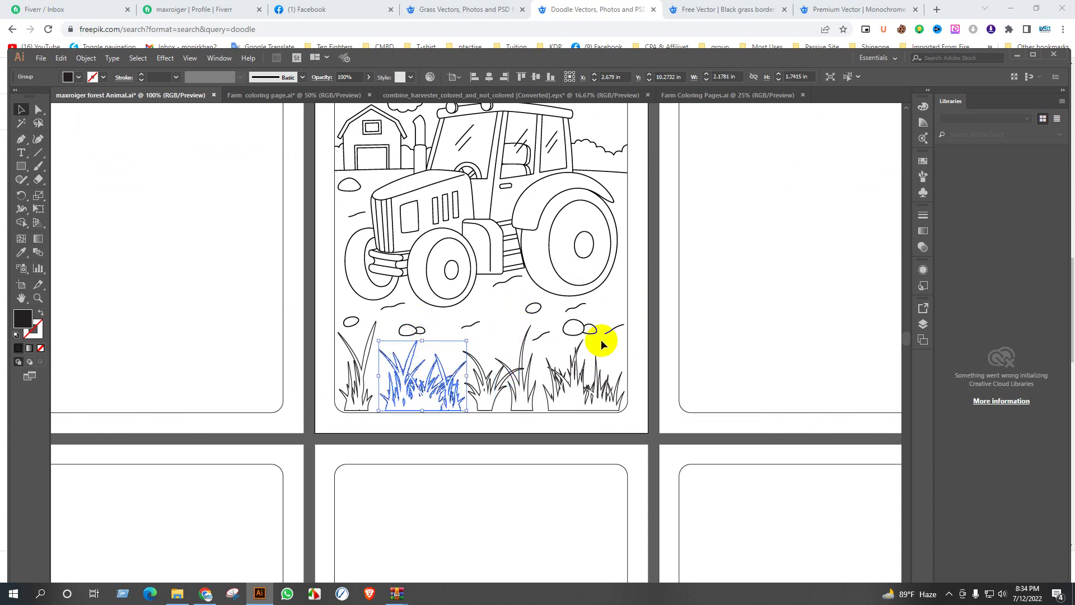
Group the leaf doodle's outline and stem into one object beside the pages
{"action": "left_click", "coordinate": [738, 315]}
{"action": "scroll", "coordinate": [516, 364], "scroll_direction": "down", "scroll_amount": 5}
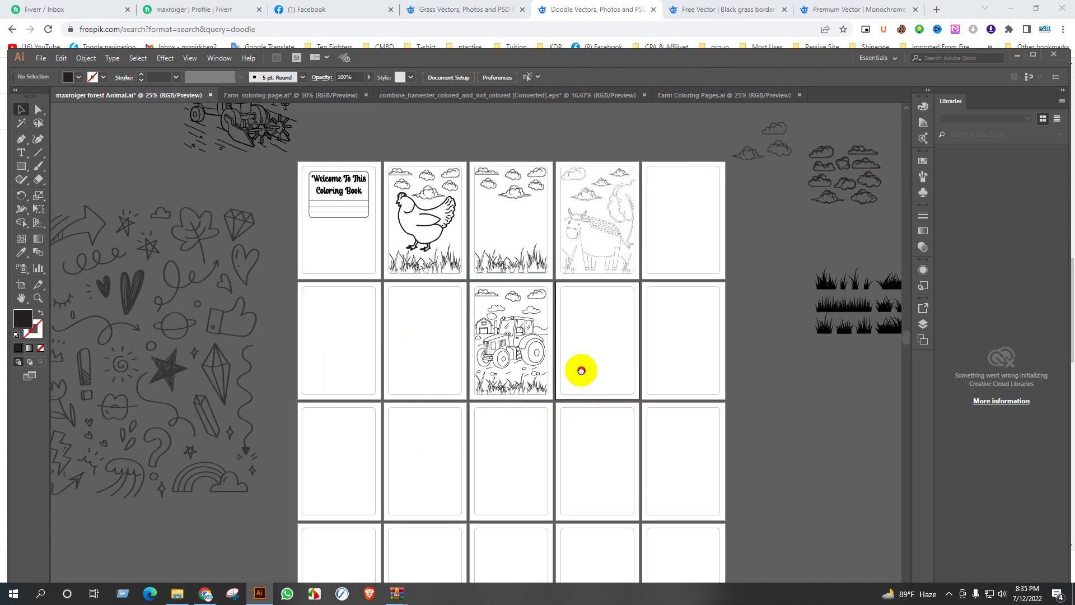
{"action": "left_click_drag", "start_coordinate": [581, 370], "coordinate": [598, 397]}
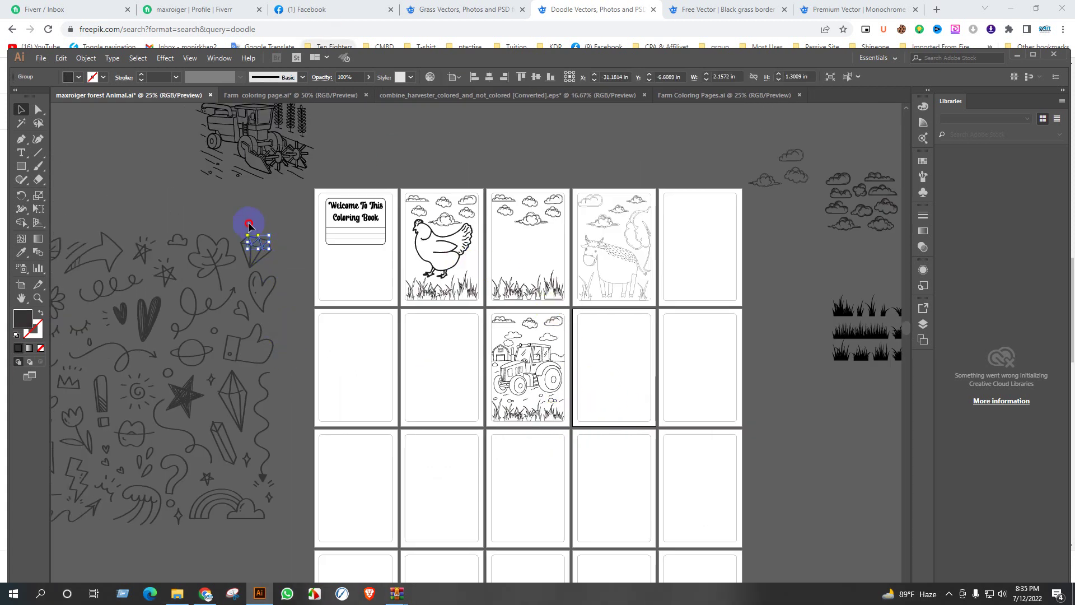
{"action": "left_click", "coordinate": [223, 256]}
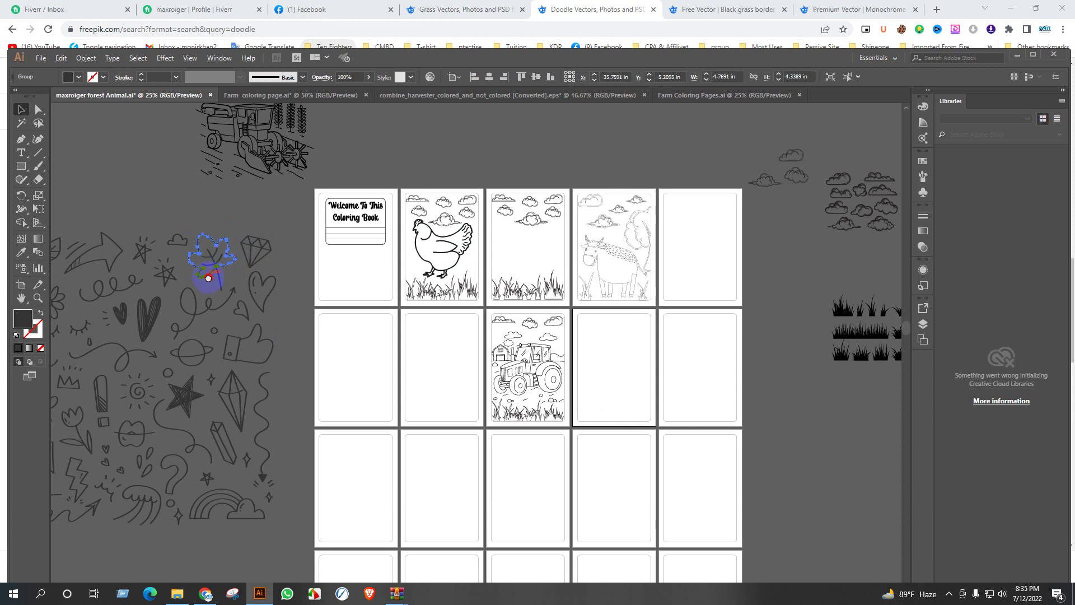
{"action": "left_click_drag", "start_coordinate": [208, 278], "coordinate": [330, 274]}
{"action": "scroll", "coordinate": [405, 271], "scroll_direction": "up", "scroll_amount": 3}
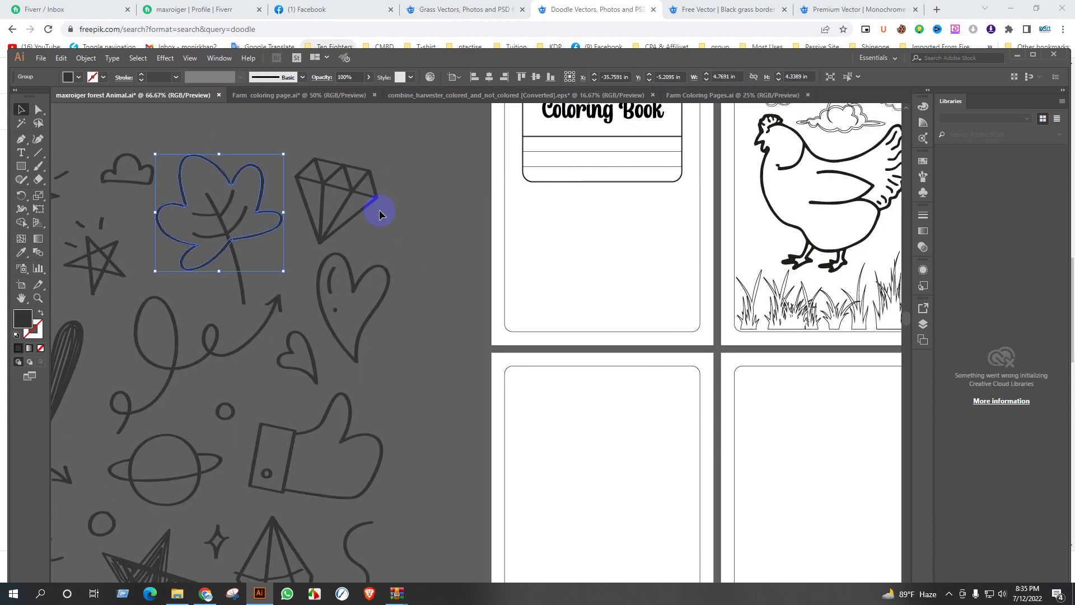
{"action": "left_click", "coordinate": [218, 188]}
{"action": "left_click", "coordinate": [266, 278]}
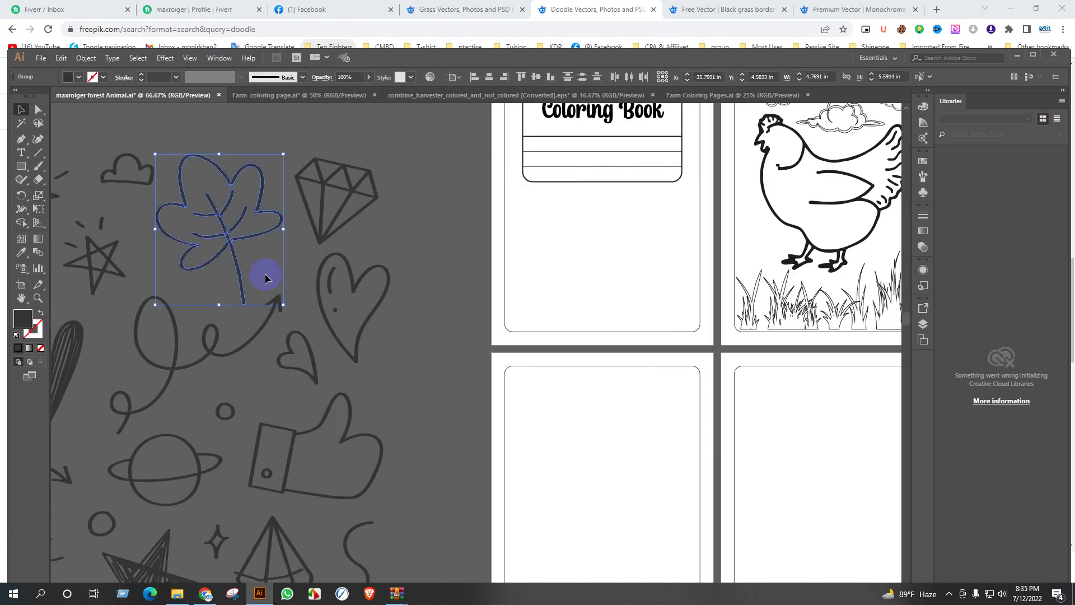
{"action": "scroll", "coordinate": [259, 304], "scroll_direction": "down", "scroll_amount": 1}
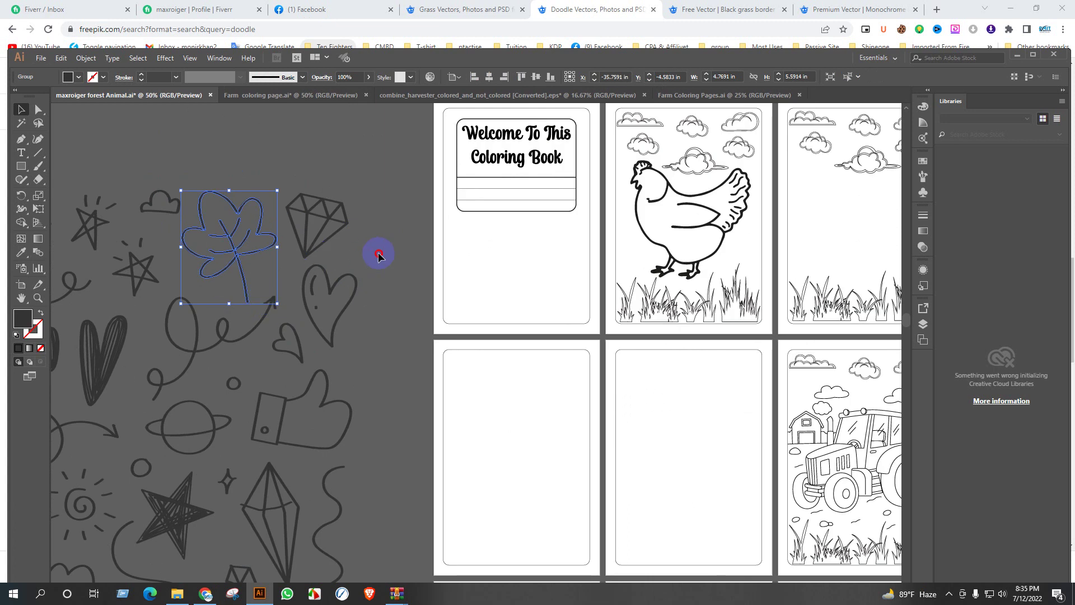
Copy the leaf doodle onto the chicken page, a small one below the tail and one about 1.61 in wide by the chest
{"action": "left_click", "coordinate": [379, 255]}
{"action": "left_click_drag", "start_coordinate": [378, 254], "coordinate": [295, 298]}
{"action": "mouse_move", "coordinate": [156, 305]}
{"action": "left_mouse_down"}
{"action": "mouse_move", "coordinate": [720, 305]}
{"action": "mouse_move", "coordinate": [580, 297]}
{"action": "mouse_move", "coordinate": [612, 257]}
{"action": "mouse_move", "coordinate": [377, 295]}
{"action": "mouse_move", "coordinate": [390, 278]}
{"action": "mouse_move", "coordinate": [423, 278]}
{"action": "left_mouse_up"}
{"action": "scroll", "coordinate": [721, 305], "scroll_direction": "up", "scroll_amount": 1}
{"action": "scroll", "coordinate": [669, 318], "scroll_direction": "up", "scroll_amount": 3}
{"action": "scroll", "coordinate": [609, 260], "scroll_direction": "down", "scroll_amount": 2}
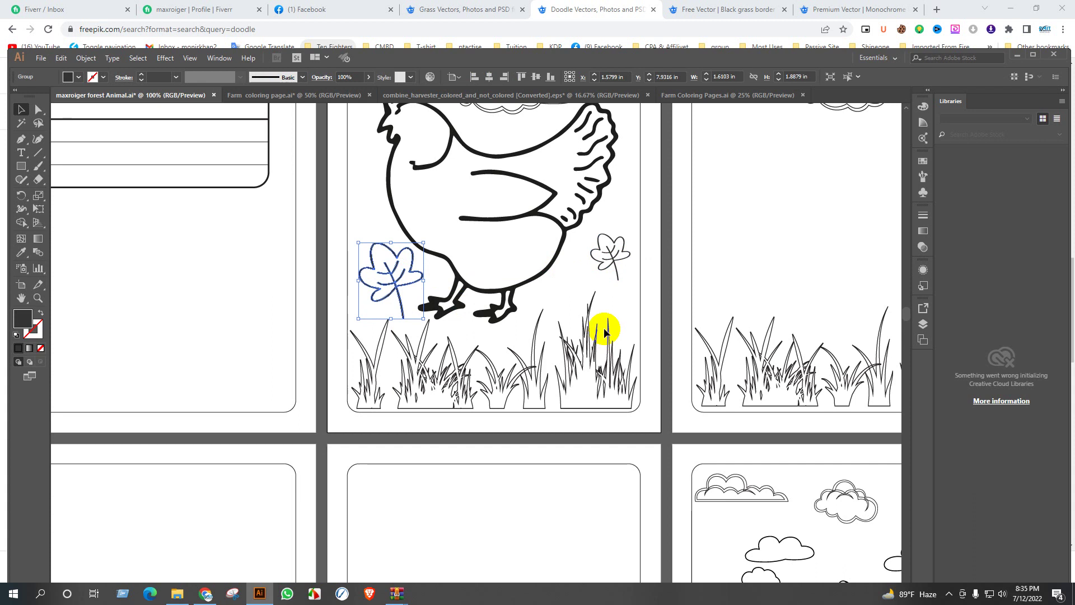
{"action": "left_click", "coordinate": [619, 305]}
{"action": "scroll", "coordinate": [624, 307], "scroll_direction": "down", "scroll_amount": 2}
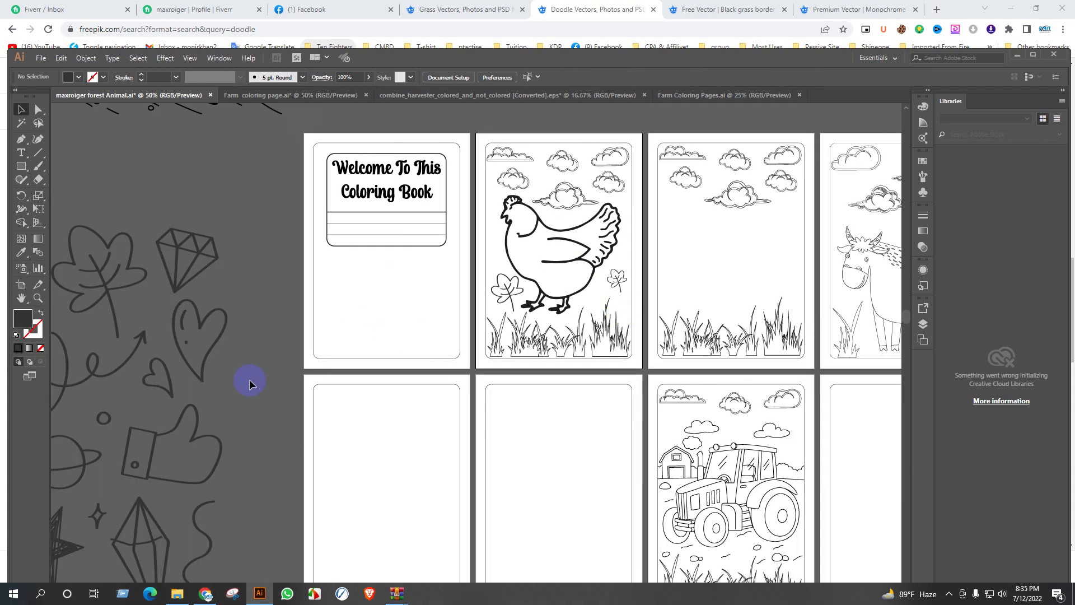
Copy the small heart doodle onto the chicken page below the small leaf, shrink it, and add a smaller copy near the feet
{"action": "mouse_move", "coordinate": [172, 395]}
{"action": "left_mouse_down"}
{"action": "mouse_move", "coordinate": [583, 324]}
{"action": "mouse_move", "coordinate": [610, 308]}
{"action": "mouse_move", "coordinate": [640, 312]}
{"action": "left_mouse_up"}
{"action": "scroll", "coordinate": [654, 320], "scroll_direction": "up", "scroll_amount": 3}
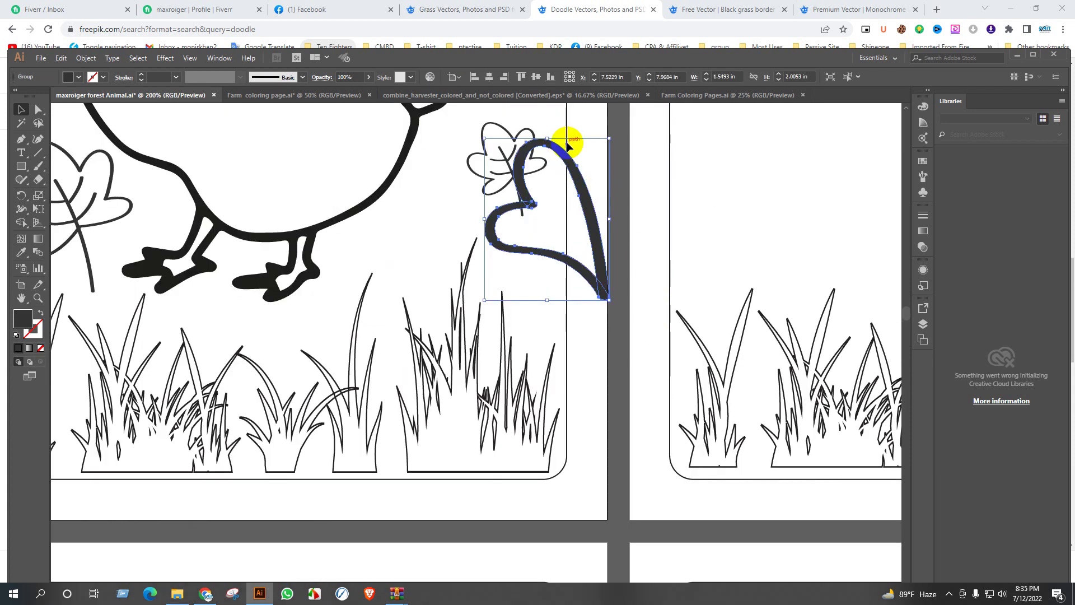
{"action": "left_click_drag", "start_coordinate": [550, 138], "coordinate": [534, 247]}
{"action": "left_click", "coordinate": [607, 250]}
{"action": "left_click_drag", "start_coordinate": [545, 264], "coordinate": [442, 235]}
{"action": "left_click_drag", "start_coordinate": [446, 197], "coordinate": [421, 230]}
{"action": "left_click", "coordinate": [458, 226]}
{"action": "scroll", "coordinate": [459, 227], "scroll_direction": "down", "scroll_amount": 4}
{"action": "left_click", "coordinate": [565, 196]}
{"action": "left_click_drag", "start_coordinate": [564, 196], "coordinate": [599, 271]}
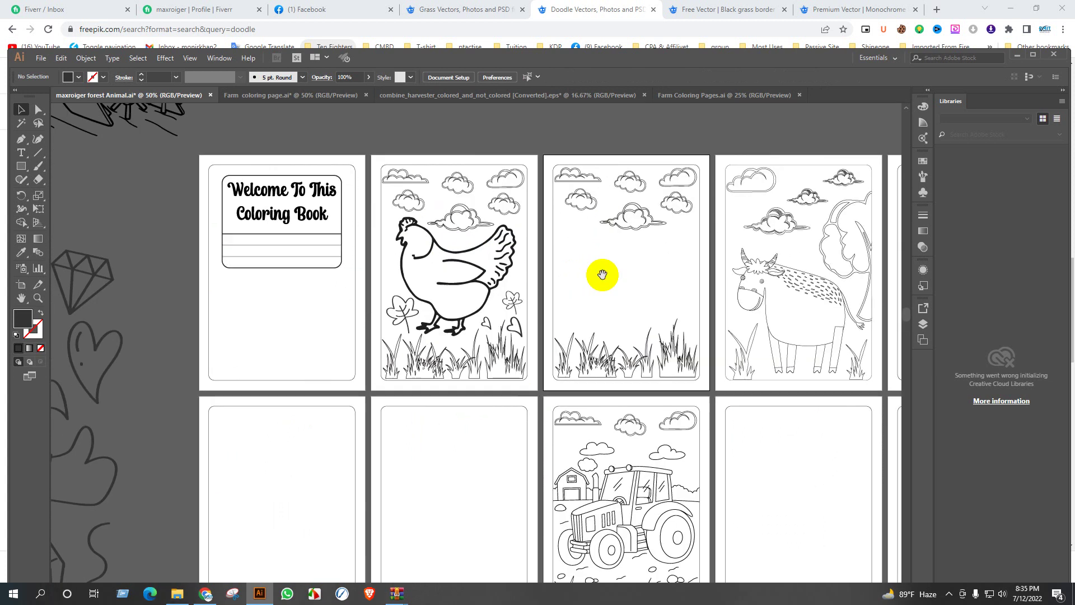
Copy the smallest heart to the empty area in front of the chicken's chest and save the document
{"action": "scroll", "coordinate": [482, 305], "scroll_direction": "up", "scroll_amount": 3}
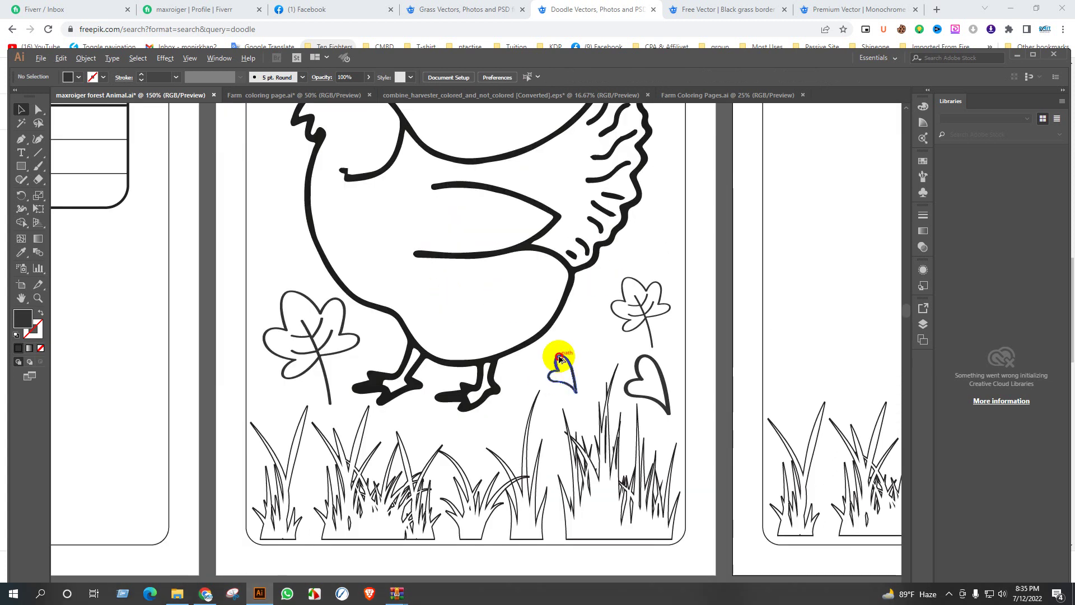
{"action": "left_click_drag", "start_coordinate": [560, 359], "coordinate": [276, 216]}
{"action": "scroll", "coordinate": [426, 287], "scroll_direction": "down", "scroll_amount": 4}
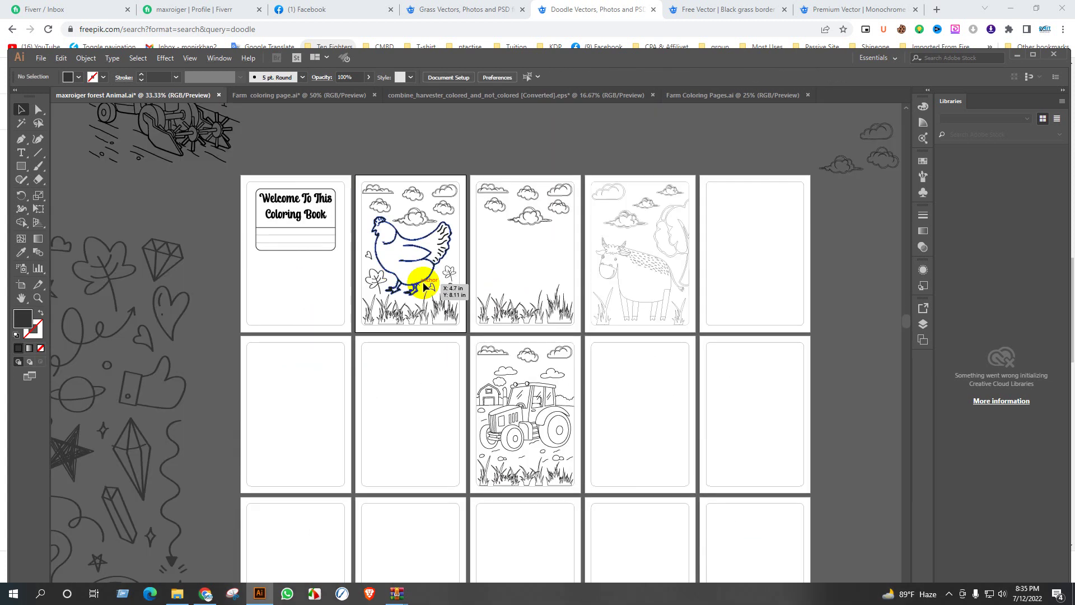
{"action": "left_click", "coordinate": [452, 253]}
{"action": "scroll", "coordinate": [452, 253], "scroll_direction": "up", "scroll_amount": 2}
{"action": "left_click", "coordinate": [415, 319]}
{"action": "scroll", "coordinate": [415, 320], "scroll_direction": "down", "scroll_amount": 2}
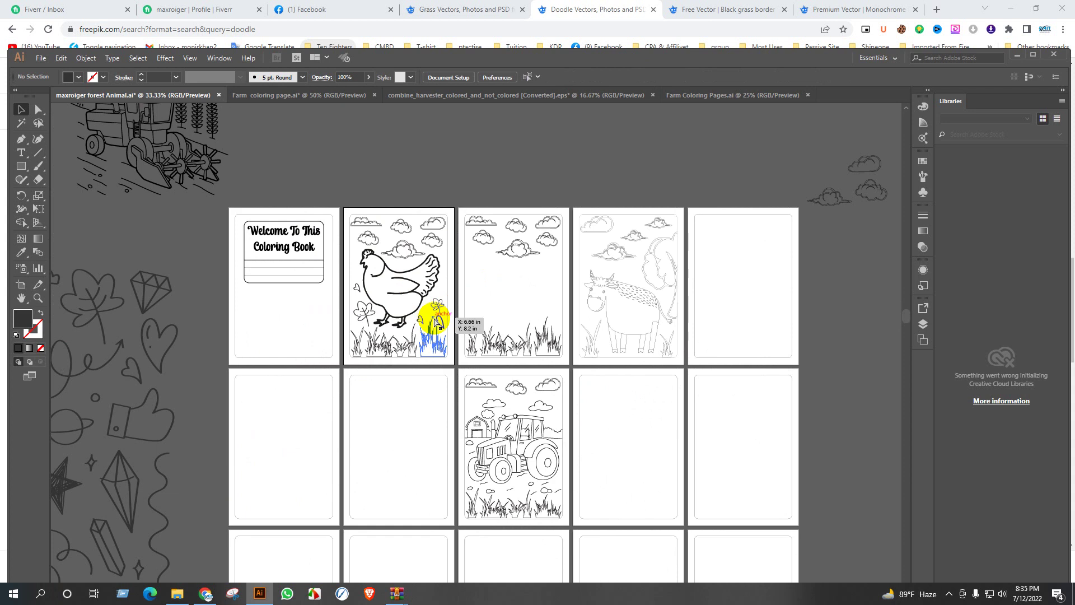
{"action": "key", "text": "ctrl+s"}
{"action": "left_click", "coordinate": [92, 462]}
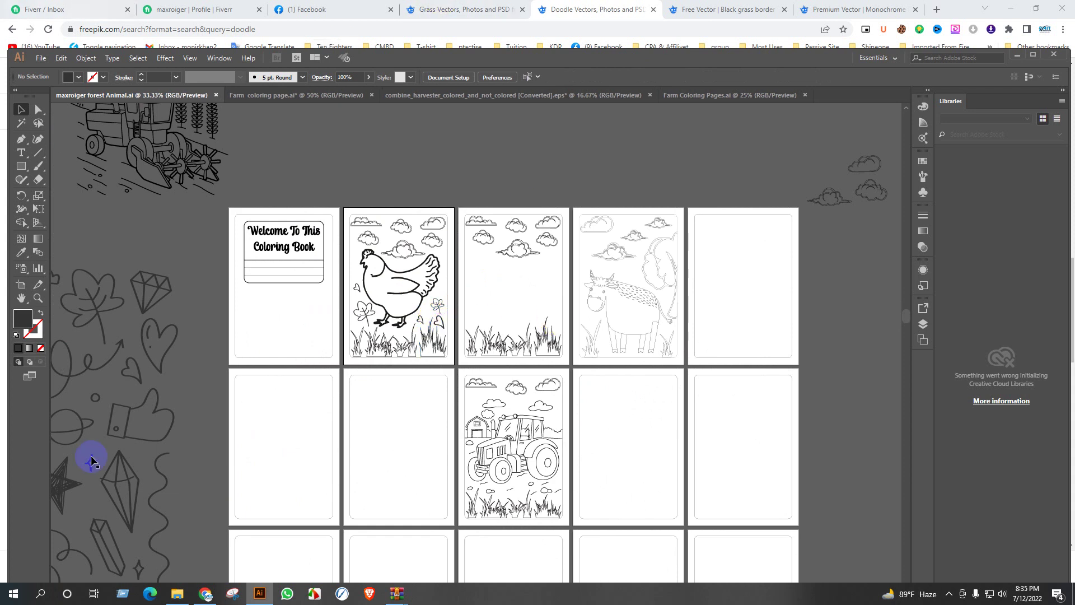
Open page 2, the sheep, of Farm Animal Coloring Pages for kids_ Vol-2.ai from the New folder (2) downloads in Illustrator
{"action": "left_click", "coordinate": [177, 593]}
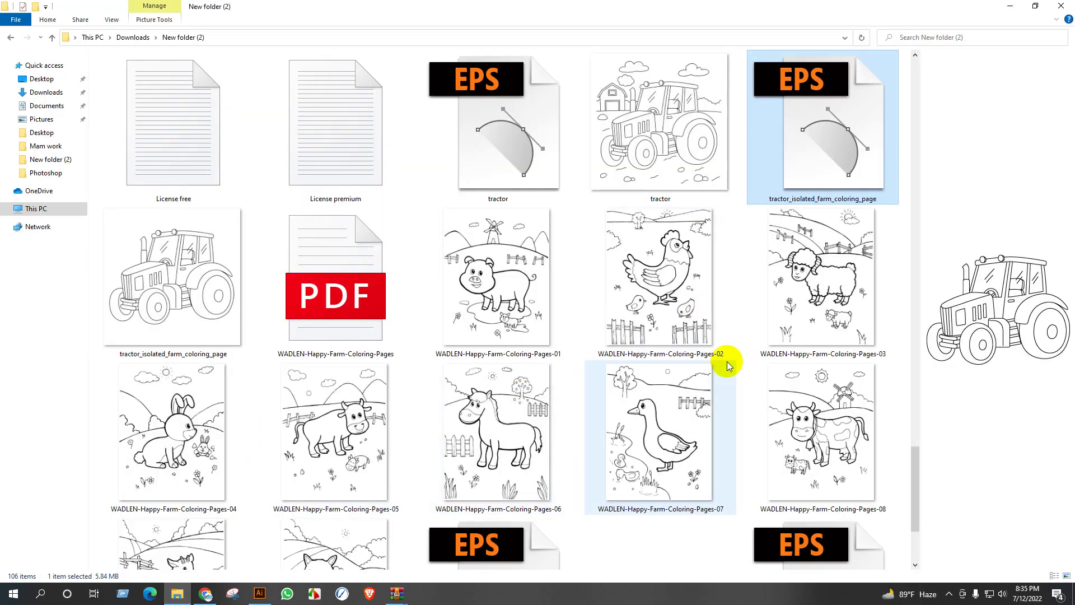
{"action": "scroll", "coordinate": [726, 362], "scroll_direction": "up", "scroll_amount": 5}
{"action": "scroll", "coordinate": [727, 361], "scroll_direction": "up", "scroll_amount": 5}
{"action": "scroll", "coordinate": [727, 361], "scroll_direction": "up", "scroll_amount": 3}
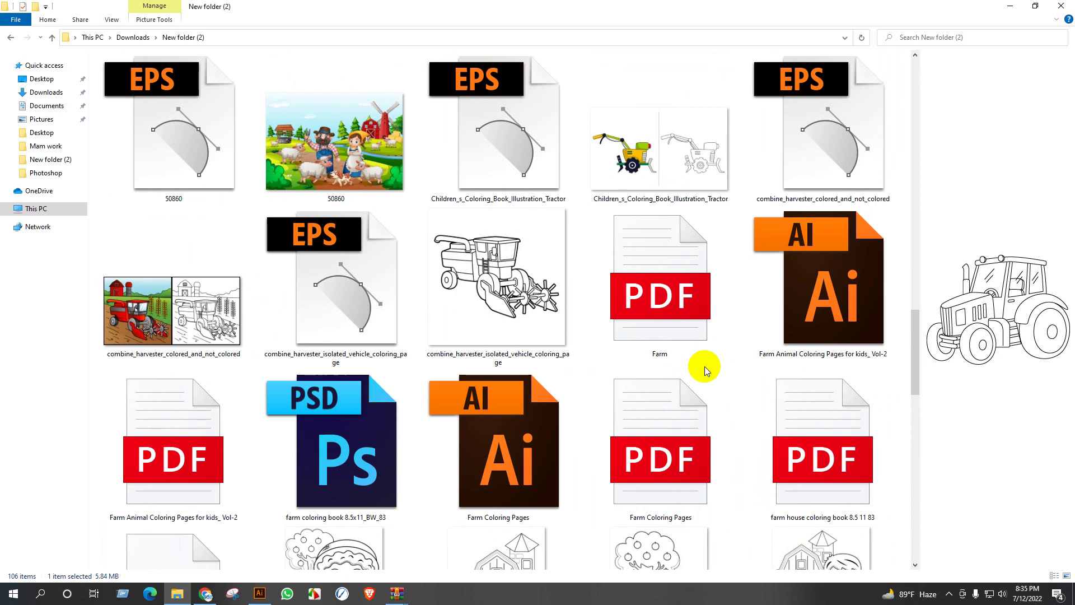
{"action": "left_click", "coordinate": [508, 481]}
{"action": "double_click", "coordinate": [824, 290]}
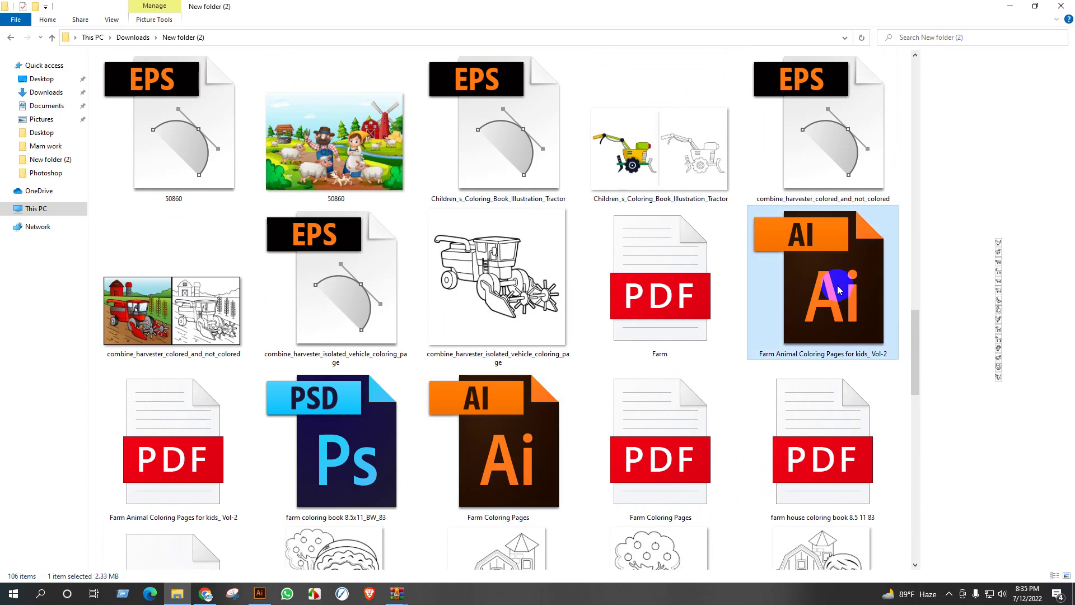
{"action": "left_click", "coordinate": [592, 360]}
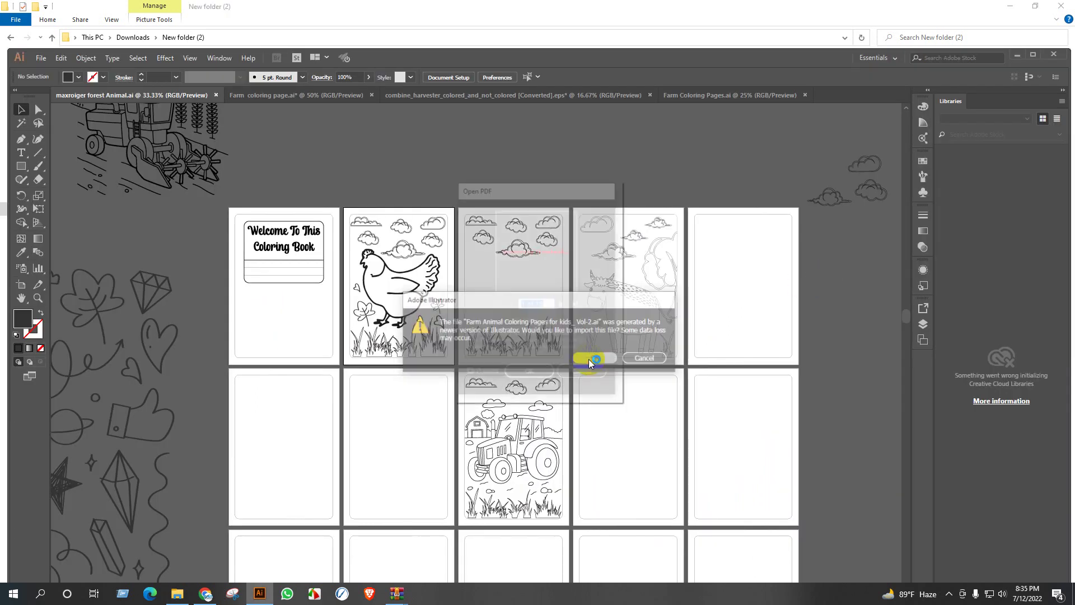
{"action": "left_click", "coordinate": [563, 306]}
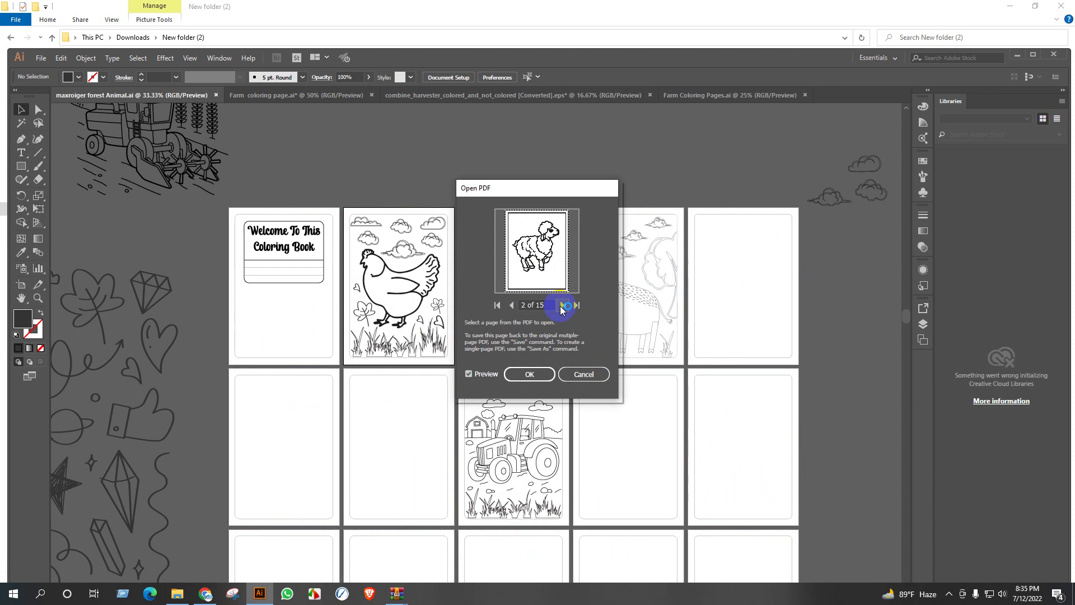
{"action": "left_click", "coordinate": [534, 374]}
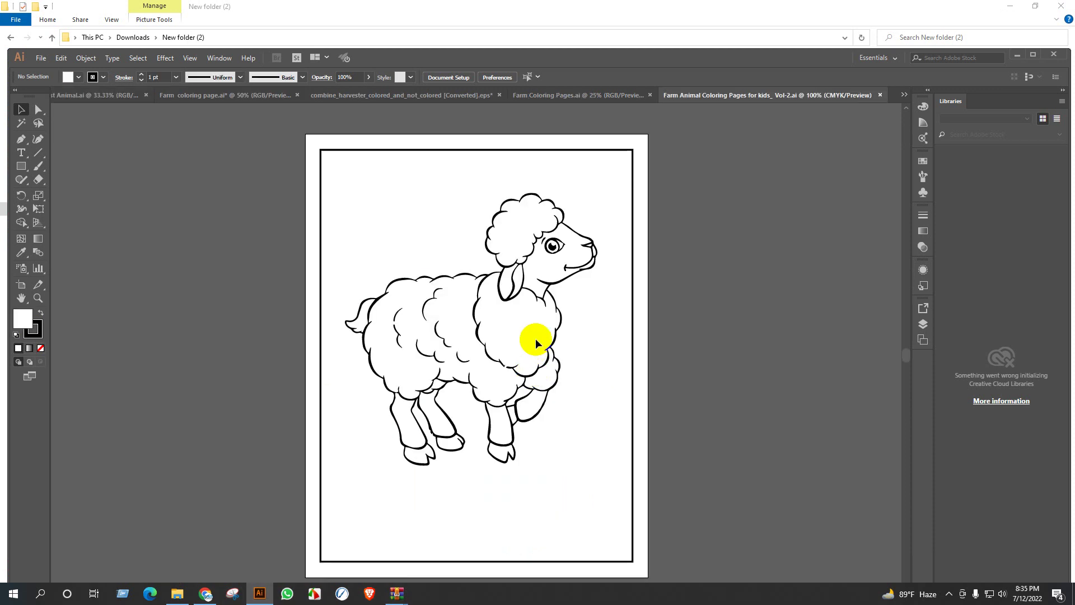
Copy the sheep artwork into the maxroiger forest Animal document, above the pages
{"action": "left_click_drag", "start_coordinate": [526, 239], "coordinate": [358, 150]}
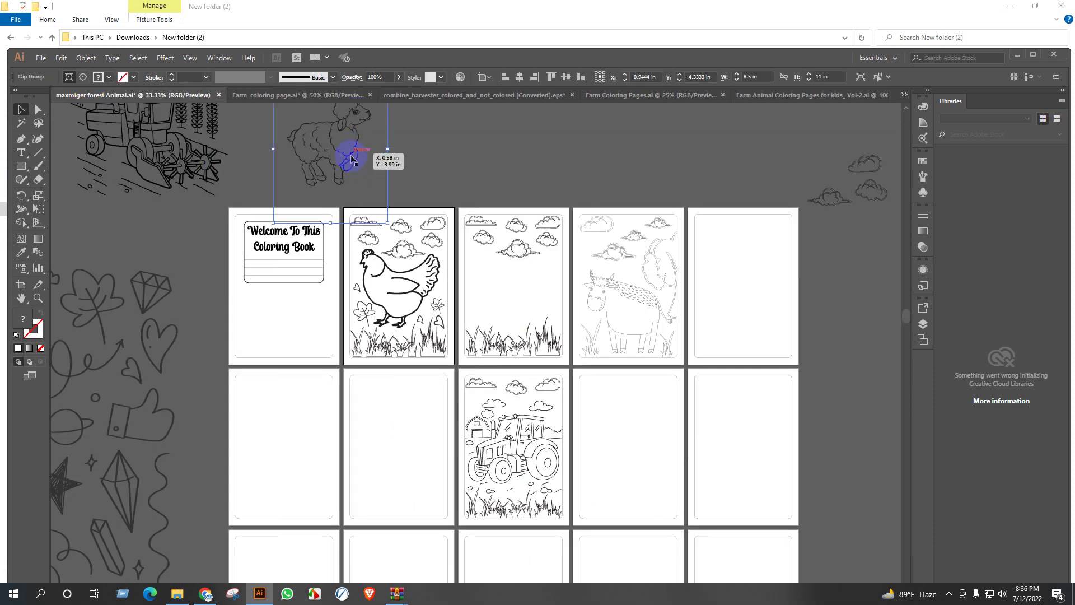
{"action": "left_click_drag", "start_coordinate": [605, 209], "coordinate": [792, 336]}
{"action": "left_click", "coordinate": [458, 135]}
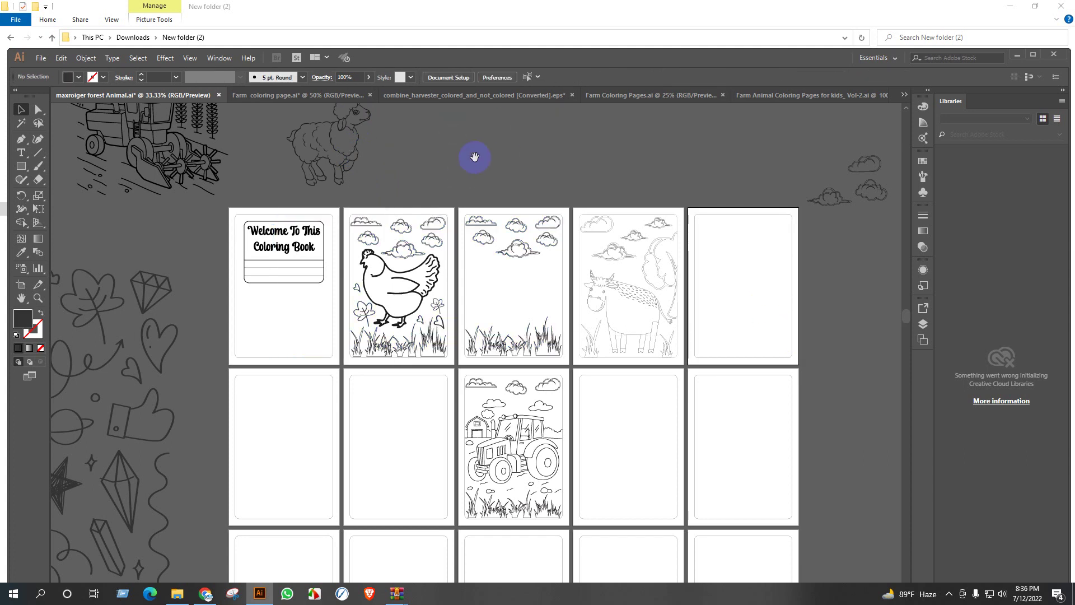
Release the sheep's clipping mask in the empty area above the pages and remove the leftover clipping frame
{"action": "left_click_drag", "start_coordinate": [450, 116], "coordinate": [405, 283]}
{"action": "left_click_drag", "start_coordinate": [288, 301], "coordinate": [437, 211]}
{"action": "right_click", "coordinate": [438, 211]}
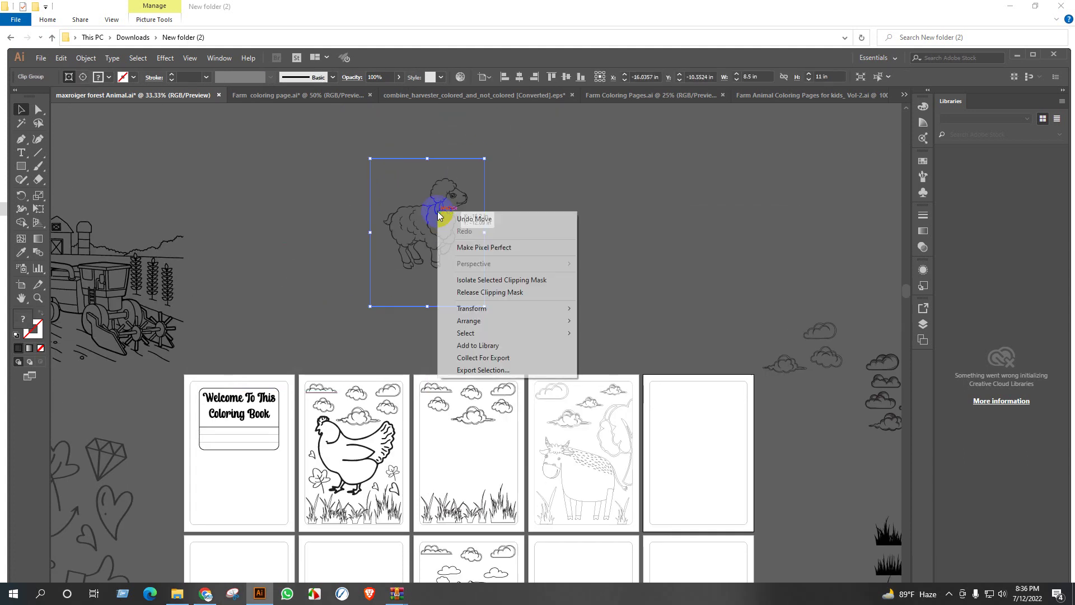
{"action": "left_click", "coordinate": [486, 296]}
{"action": "left_click", "coordinate": [569, 237]}
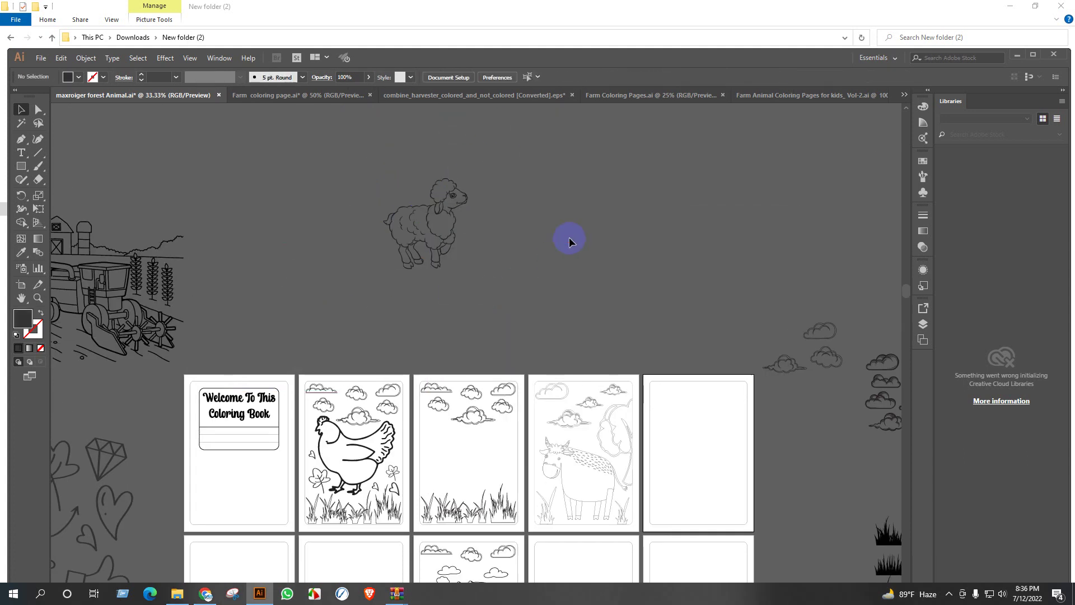
{"action": "left_click_drag", "start_coordinate": [519, 265], "coordinate": [464, 303]}
{"action": "left_click", "coordinate": [502, 292]}
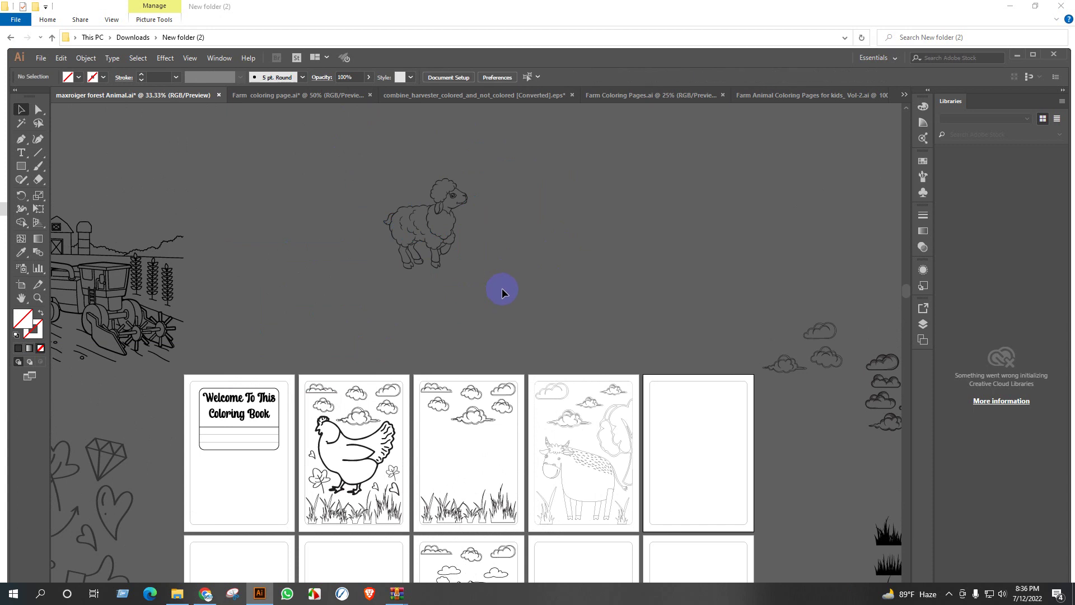
Centre the sheep vertically and horizontally on the page that holds only the cloud-and-grass background
{"action": "left_click", "coordinate": [383, 207]}
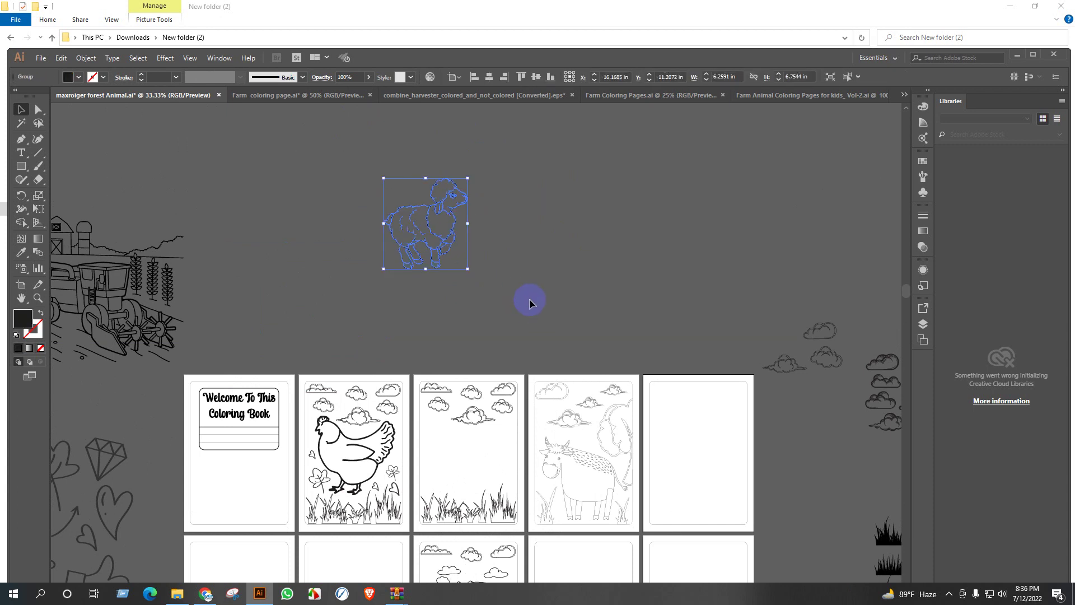
{"action": "scroll", "coordinate": [528, 303], "scroll_direction": "down", "scroll_amount": 2}
{"action": "left_click", "coordinate": [496, 216]}
{"action": "left_click", "coordinate": [461, 388]}
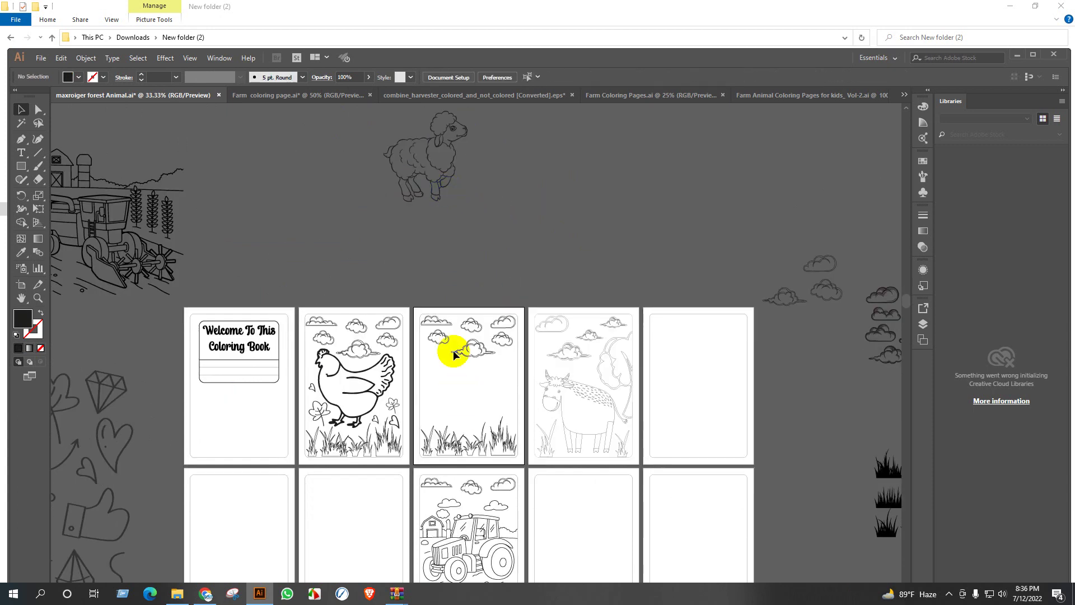
{"action": "left_click", "coordinate": [455, 180]}
{"action": "left_click", "coordinate": [535, 77]}
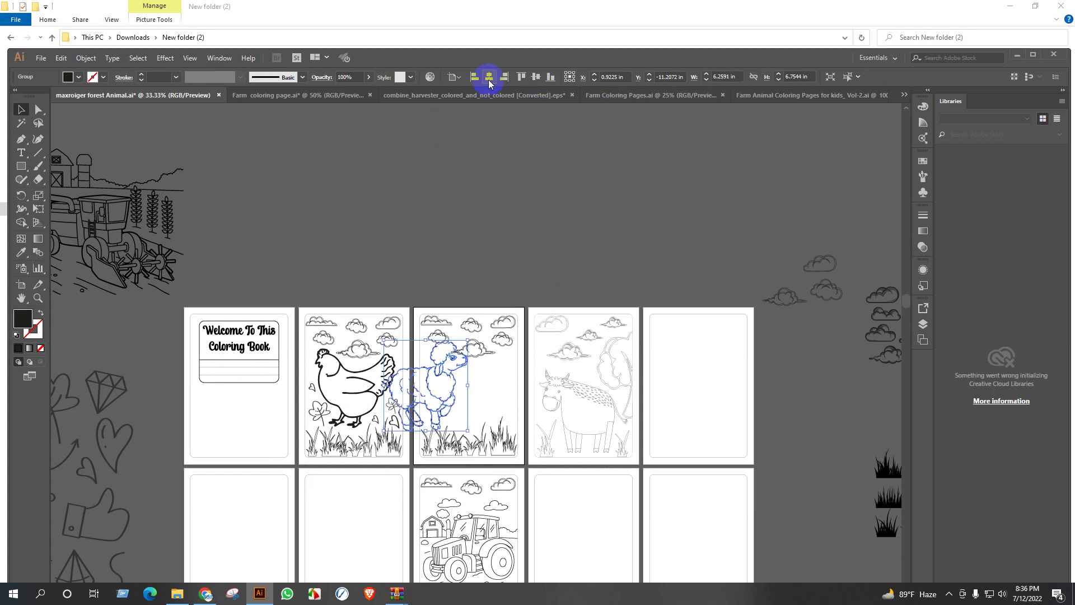
{"action": "left_click", "coordinate": [487, 79]}
{"action": "left_click", "coordinate": [564, 178]}
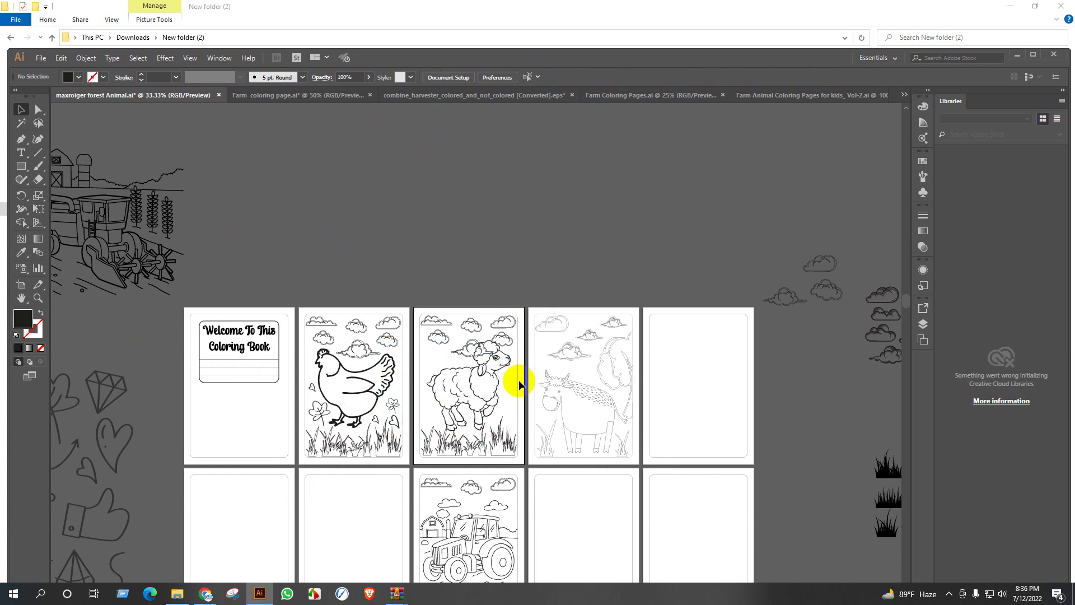
Ungroup the sheep page's background and move the two clouds overlapping the sheep's head off the page
{"action": "scroll", "coordinate": [499, 424], "scroll_direction": "up", "scroll_amount": 2}
{"action": "left_click", "coordinate": [451, 260]}
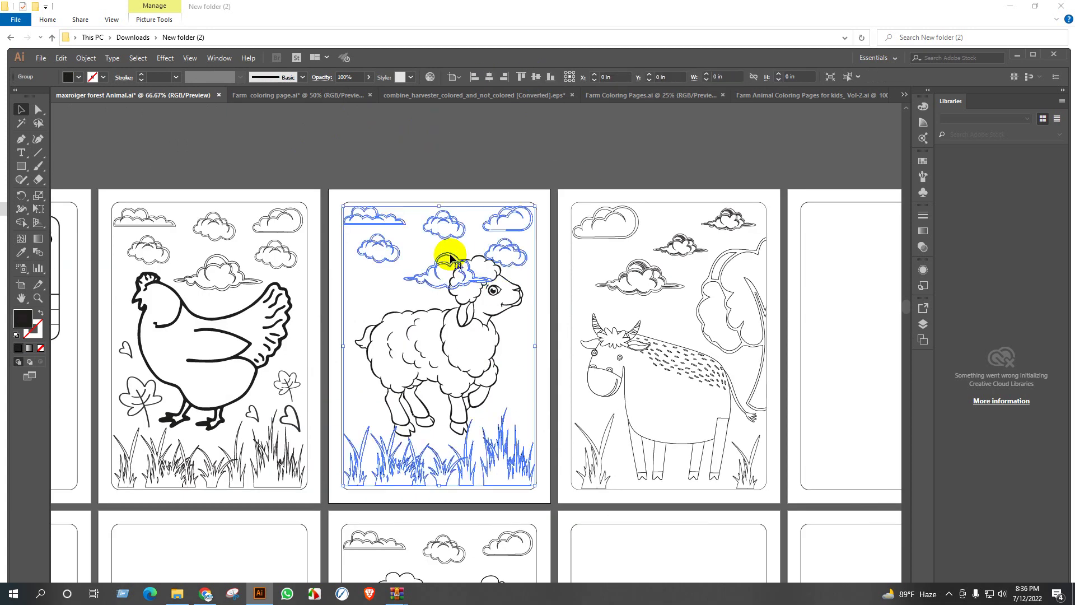
{"action": "right_click", "coordinate": [450, 259]}
{"action": "left_click", "coordinate": [480, 336]}
{"action": "left_click", "coordinate": [486, 163]}
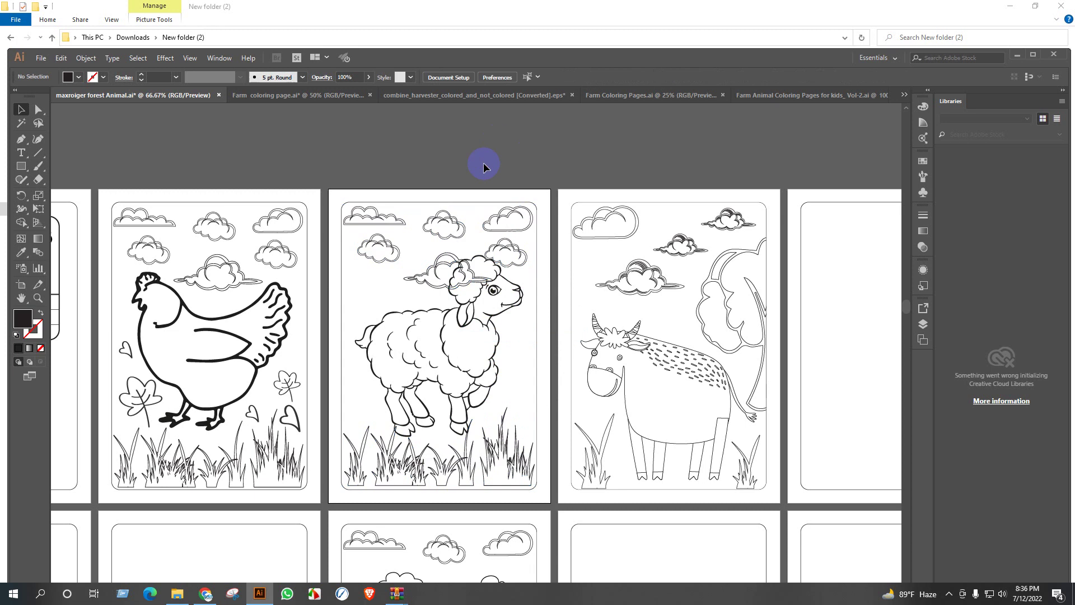
{"action": "left_click_drag", "start_coordinate": [451, 260], "coordinate": [361, 176]}
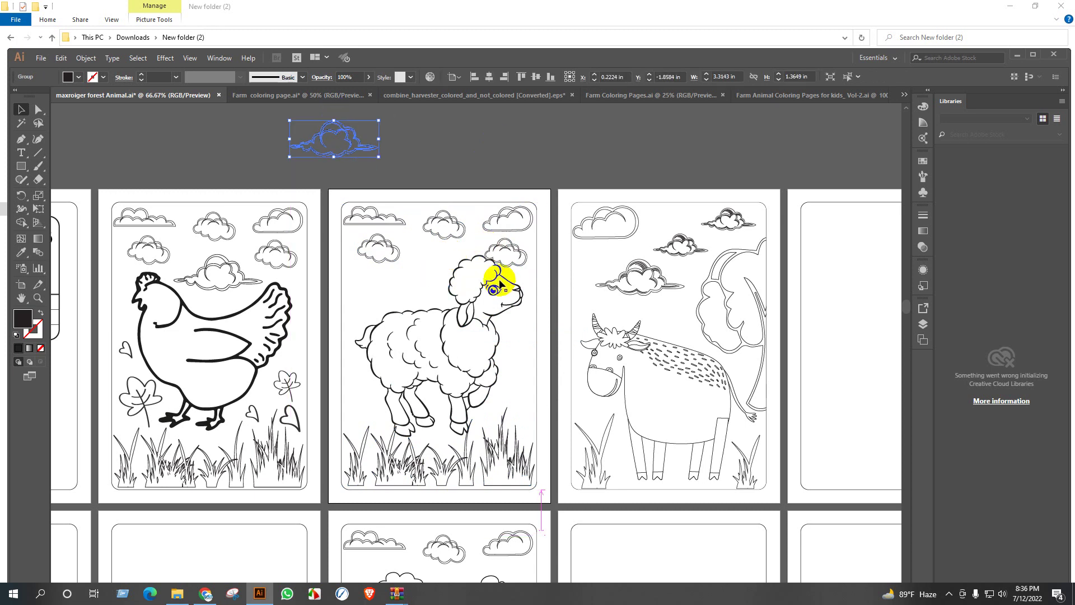
{"action": "left_click_drag", "start_coordinate": [510, 256], "coordinate": [586, 144]}
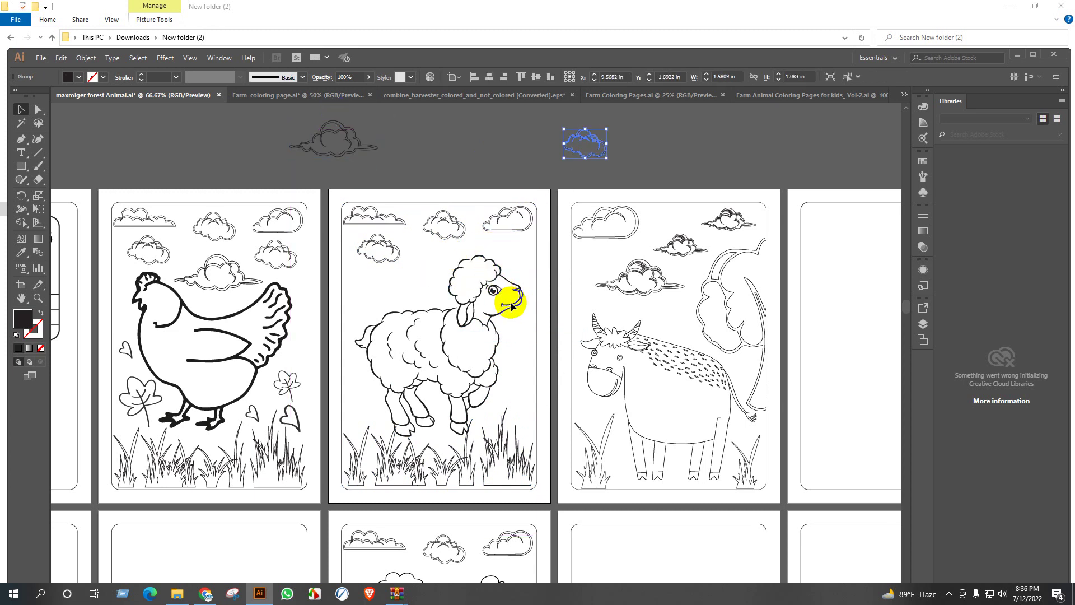
Enlarge the sheep proportionally to about 6.88 in wide and 7.43 in high on its page
{"action": "left_click", "coordinate": [512, 301]}
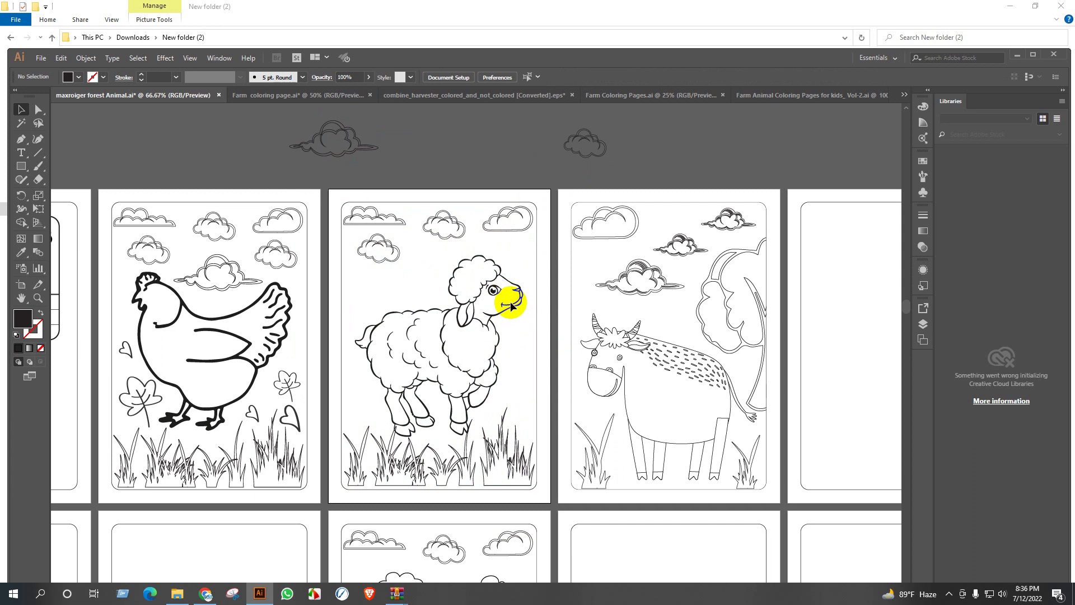
{"action": "left_click", "coordinate": [510, 304]}
{"action": "left_click_drag", "start_coordinate": [435, 251], "coordinate": [438, 238]}
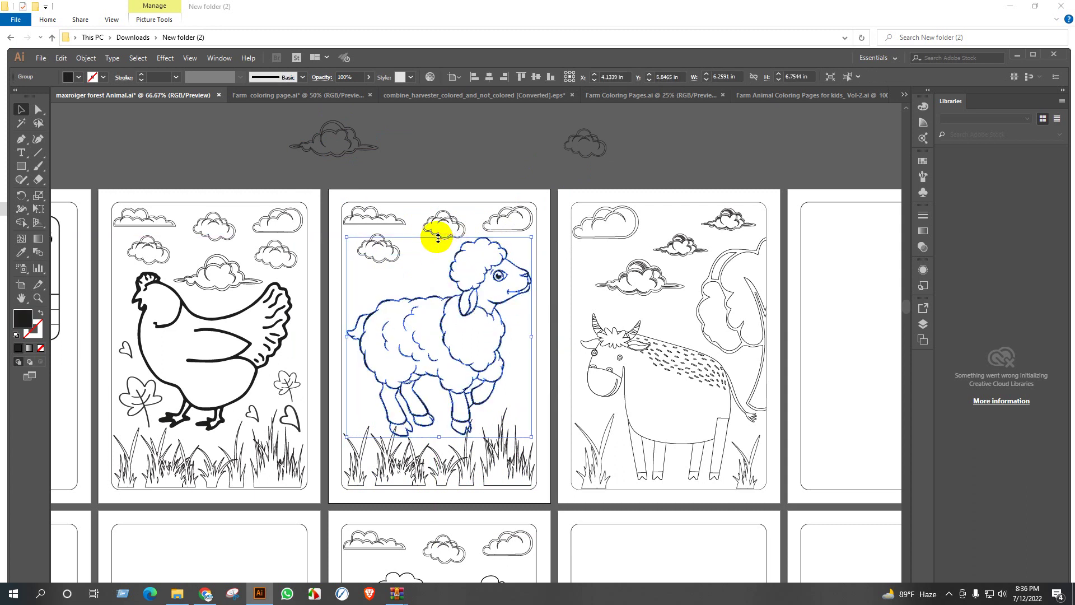
Place a copy of the leaf doodle, about 1.15 in wide and 1.35 in high, beside the sheep's front legs
{"action": "left_click", "coordinate": [499, 148]}
{"action": "scroll", "coordinate": [482, 230], "scroll_direction": "down", "scroll_amount": 1}
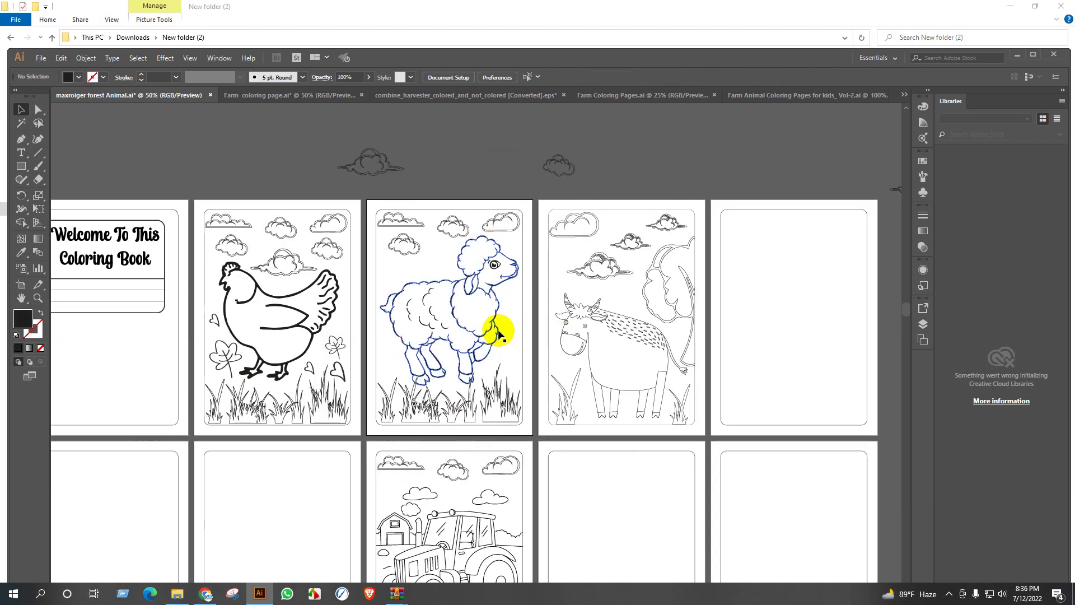
{"action": "scroll", "coordinate": [469, 301], "scroll_direction": "down", "scroll_amount": 1}
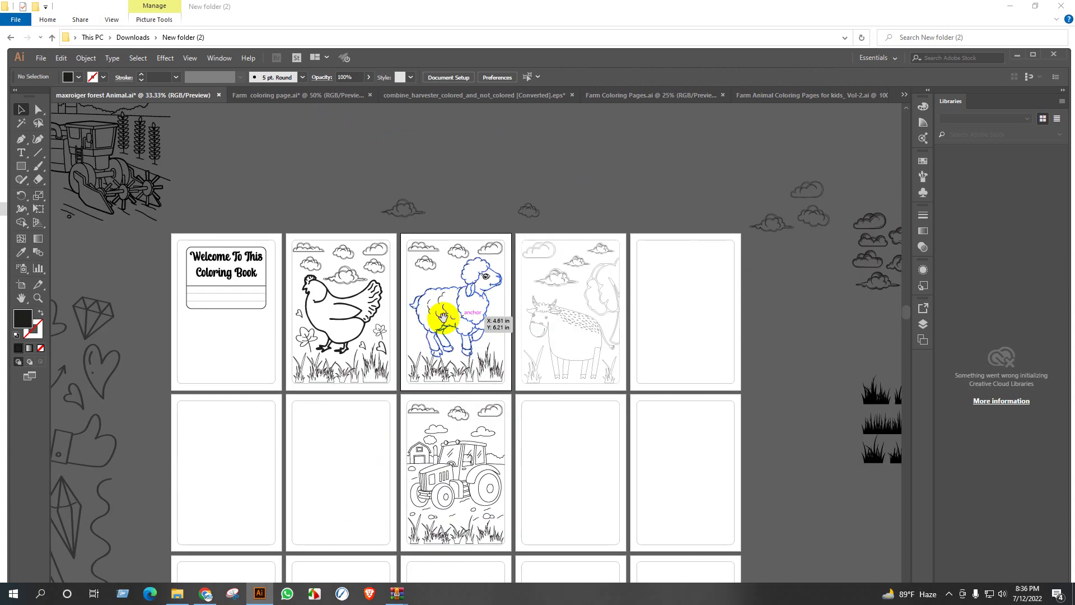
{"action": "left_click_drag", "start_coordinate": [408, 307], "coordinate": [495, 286]}
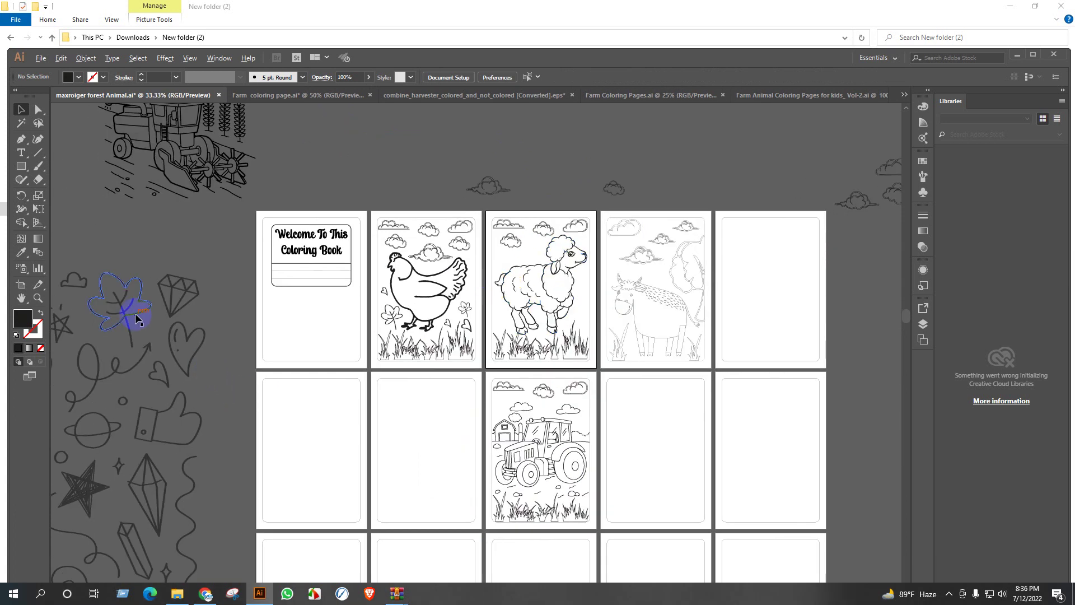
{"action": "mouse_move", "coordinate": [137, 318]}
{"action": "left_mouse_down"}
{"action": "mouse_move", "coordinate": [583, 283]}
{"action": "mouse_move", "coordinate": [598, 304]}
{"action": "mouse_move", "coordinate": [537, 294]}
{"action": "mouse_move", "coordinate": [553, 339]}
{"action": "mouse_move", "coordinate": [562, 339]}
{"action": "left_mouse_up"}
{"action": "scroll", "coordinate": [598, 304], "scroll_direction": "up", "scroll_amount": 3}
{"action": "scroll", "coordinate": [562, 338], "scroll_direction": "down", "scroll_amount": 2}
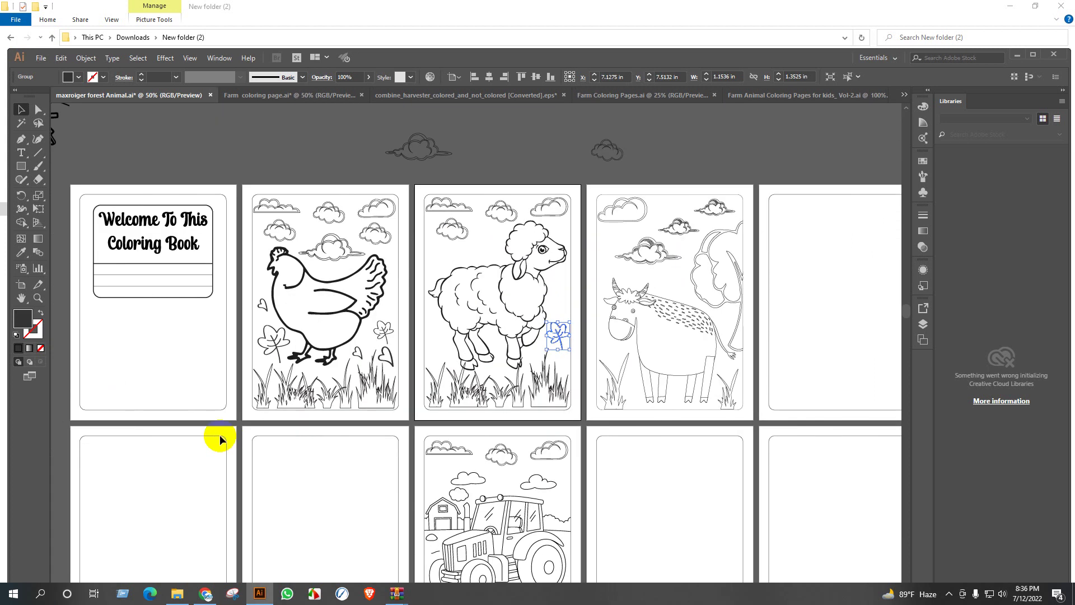
{"action": "scroll", "coordinate": [441, 439], "scroll_direction": "down", "scroll_amount": 1}
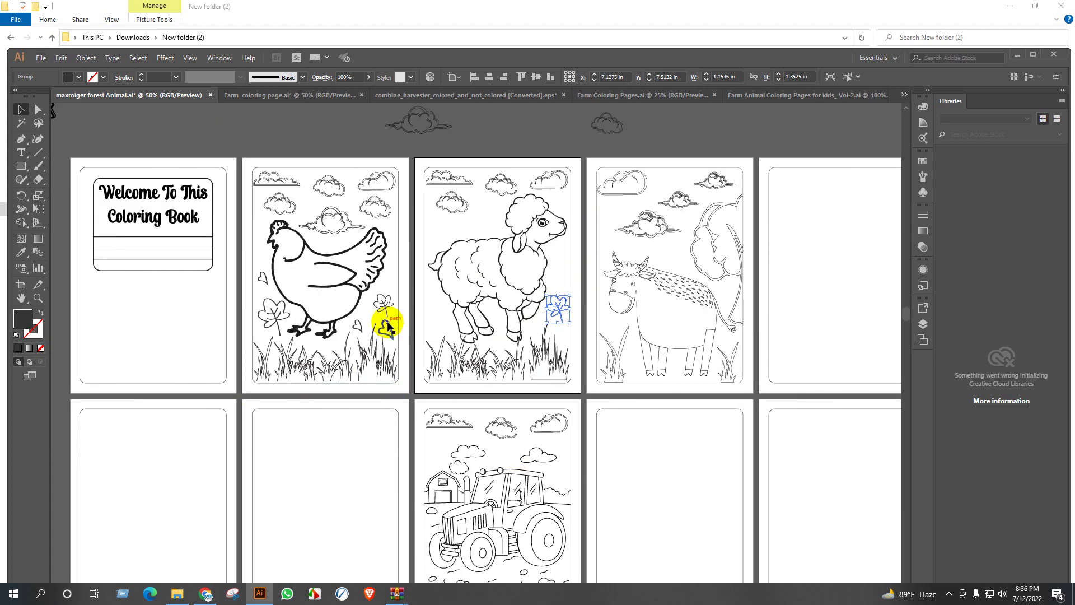
Fill the sheep page with copies of the chicken page's doodles: two hearts above its back, a small heart by its chest and a leaf behind it
{"action": "left_click_drag", "start_coordinate": [390, 322], "coordinate": [487, 215]}
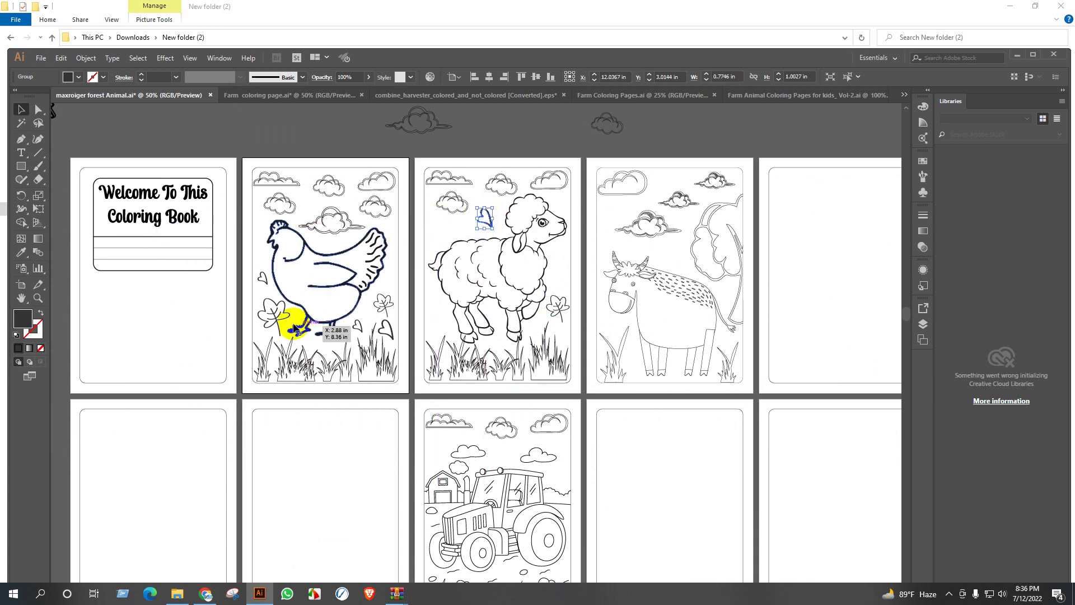
{"action": "left_click_drag", "start_coordinate": [384, 307], "coordinate": [440, 317]}
{"action": "left_click_drag", "start_coordinate": [358, 325], "coordinate": [560, 262]}
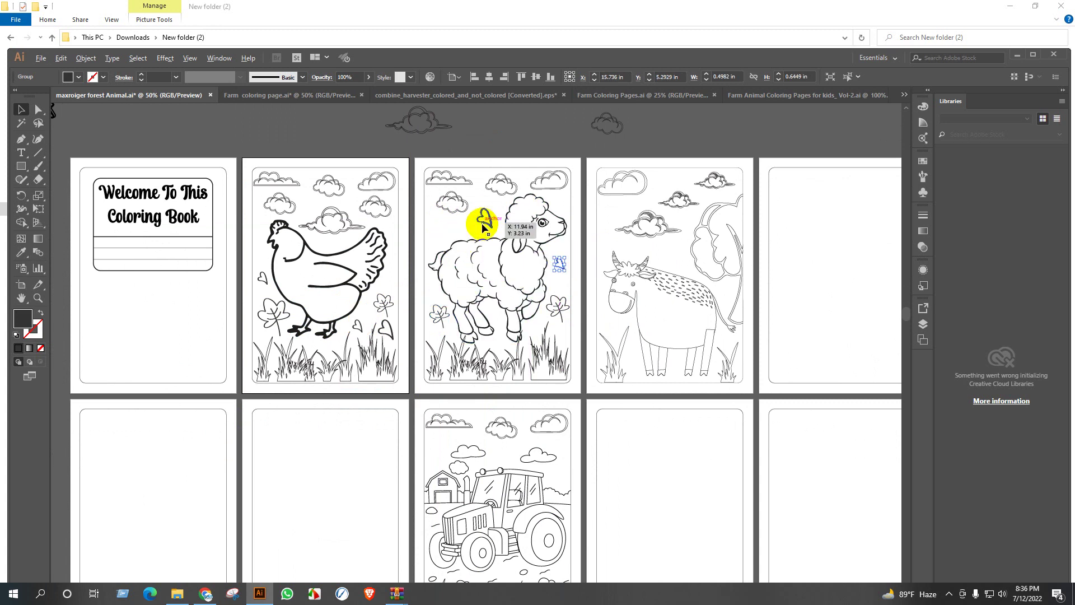
{"action": "left_click_drag", "start_coordinate": [477, 226], "coordinate": [434, 232]}
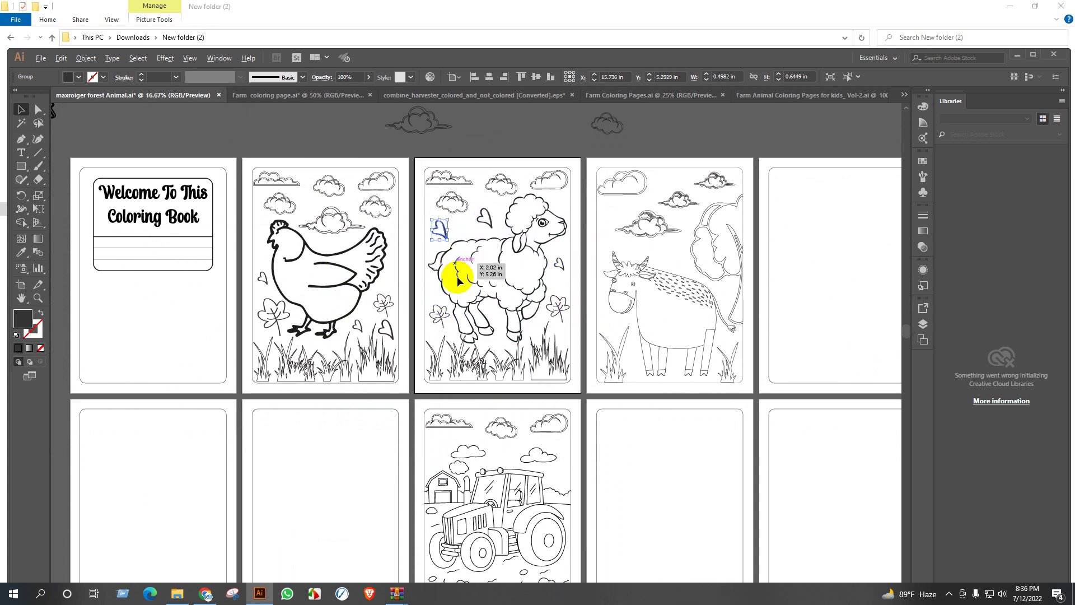
Duplicate the planet doodle at its original size and place the copy off the pages, beside the doodle sheet
{"action": "scroll", "coordinate": [451, 271], "scroll_direction": "down", "scroll_amount": 3}
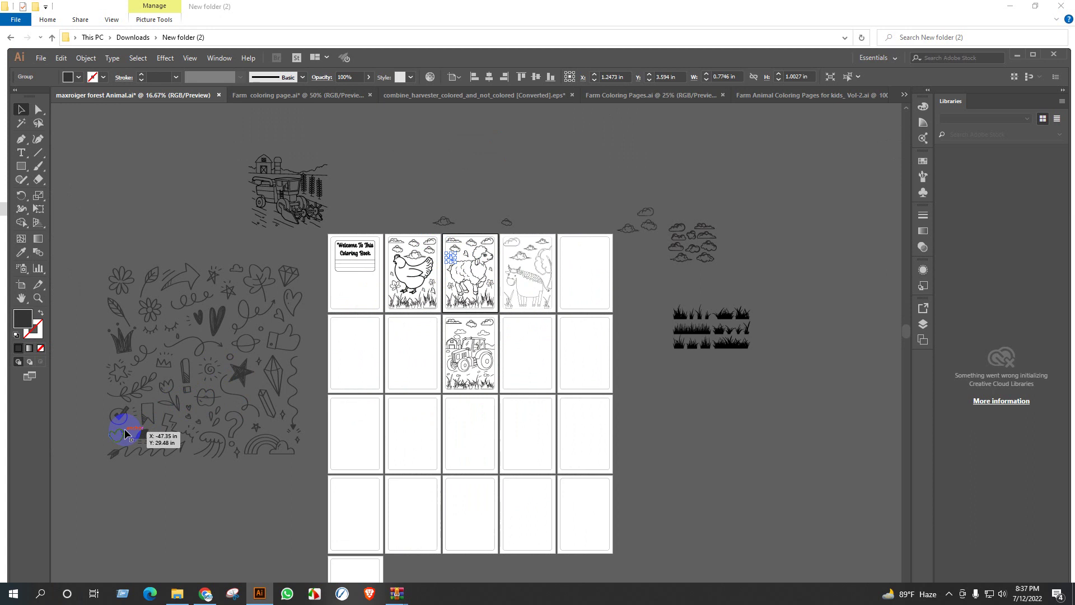
{"action": "scroll", "coordinate": [200, 413], "scroll_direction": "up", "scroll_amount": 1}
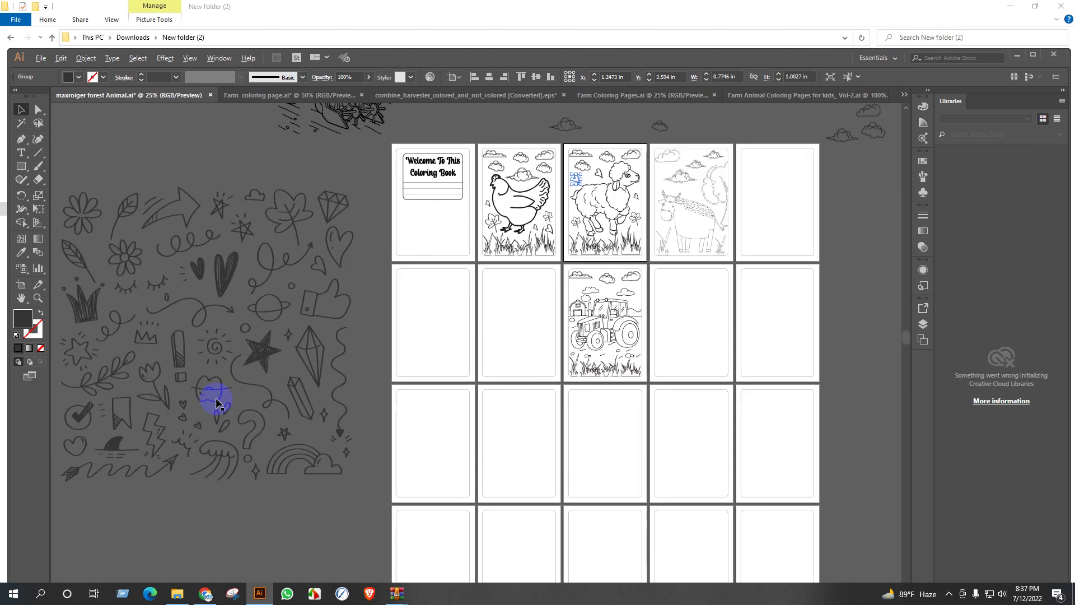
{"action": "left_click", "coordinate": [271, 311]}
{"action": "scroll", "coordinate": [272, 310], "scroll_direction": "up", "scroll_amount": 4}
{"action": "left_click", "coordinate": [276, 333], "text": "shift"}
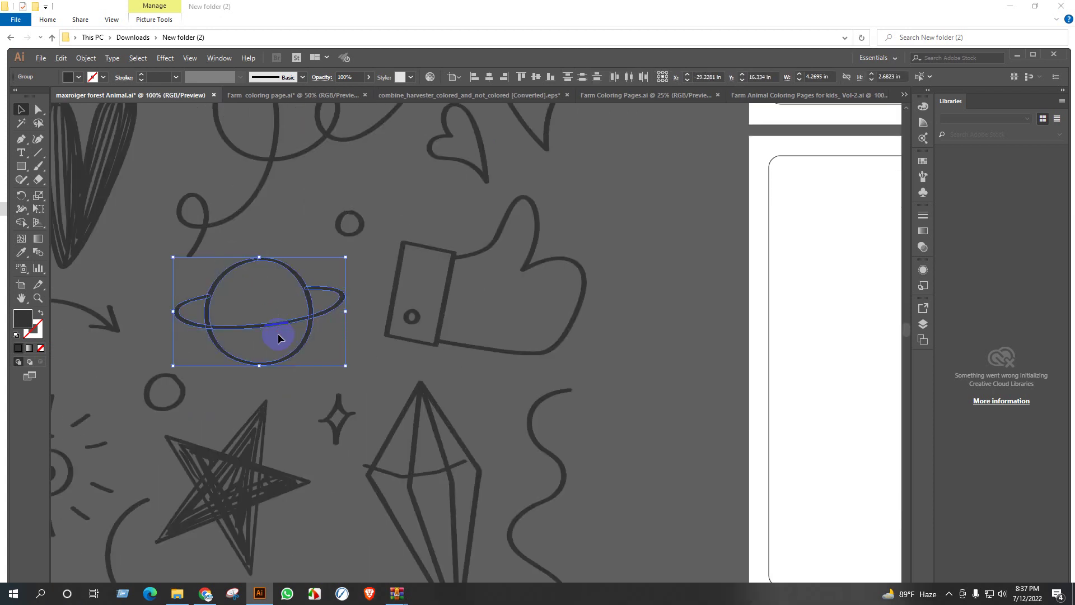
{"action": "scroll", "coordinate": [233, 318], "scroll_direction": "down", "scroll_amount": 3}
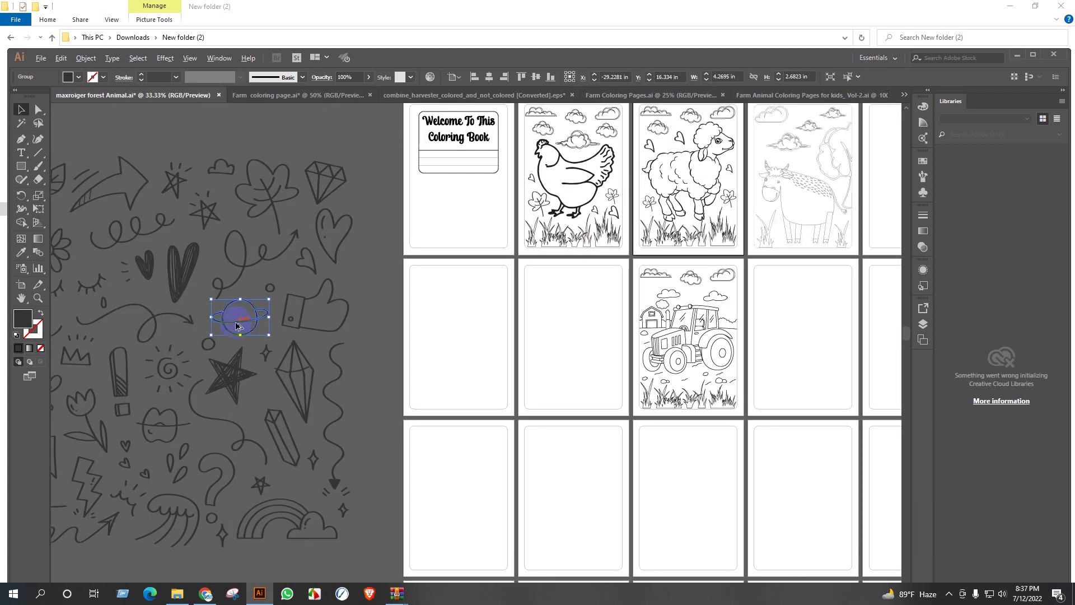
{"action": "mouse_move", "coordinate": [236, 326]}
{"action": "left_mouse_down"}
{"action": "mouse_move", "coordinate": [694, 274]}
{"action": "mouse_move", "coordinate": [720, 192]}
{"action": "mouse_move", "coordinate": [795, 322]}
{"action": "left_mouse_up"}
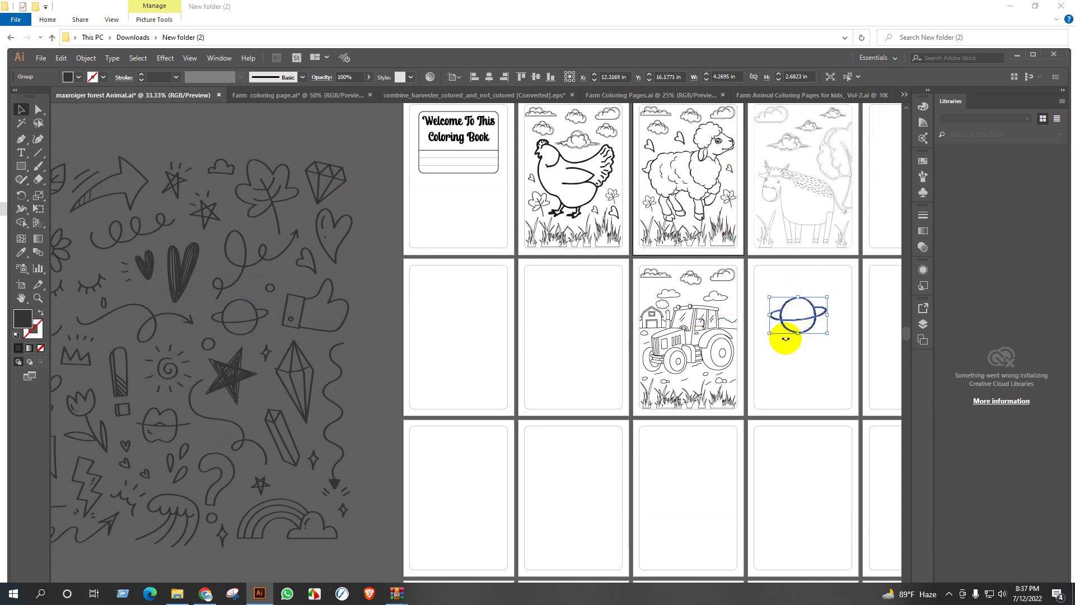
{"action": "key", "text": "ctrl+minus"}
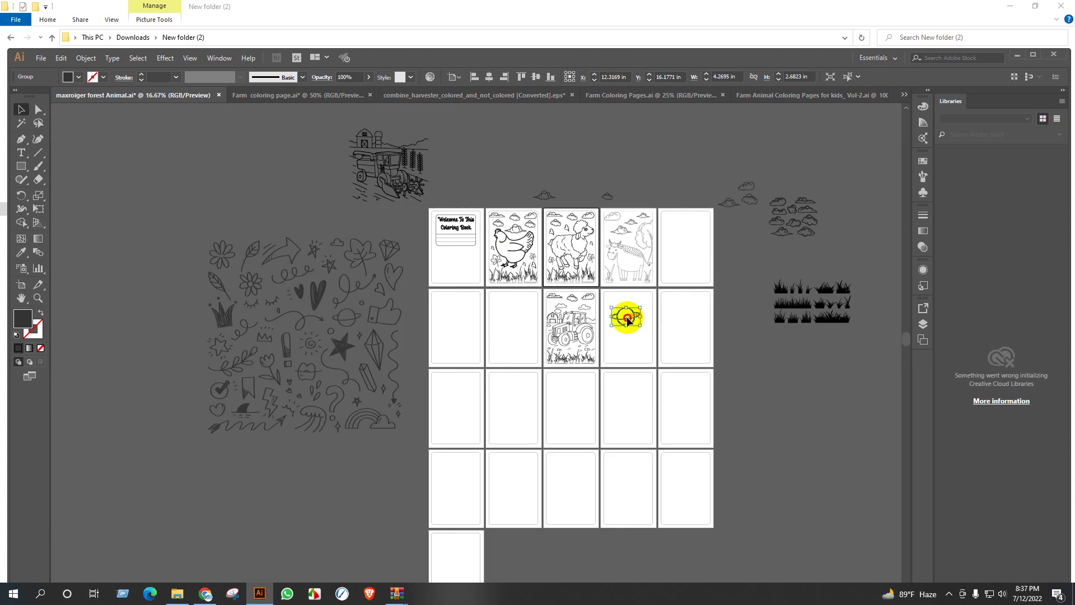
{"action": "mouse_move", "coordinate": [628, 318]}
{"action": "left_mouse_down"}
{"action": "mouse_move", "coordinate": [437, 285]}
{"action": "mouse_move", "coordinate": [413, 295]}
{"action": "left_mouse_up"}
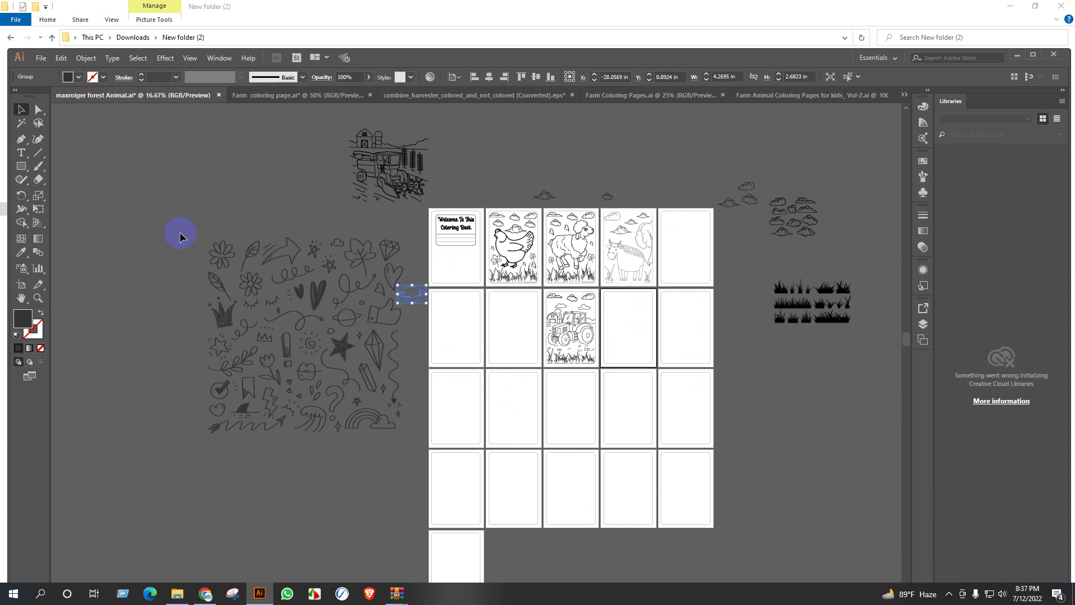
Shrink the whole doodle collection proportionally and move it closer to the pages
{"action": "left_click_drag", "start_coordinate": [417, 450], "coordinate": [417, 451]}
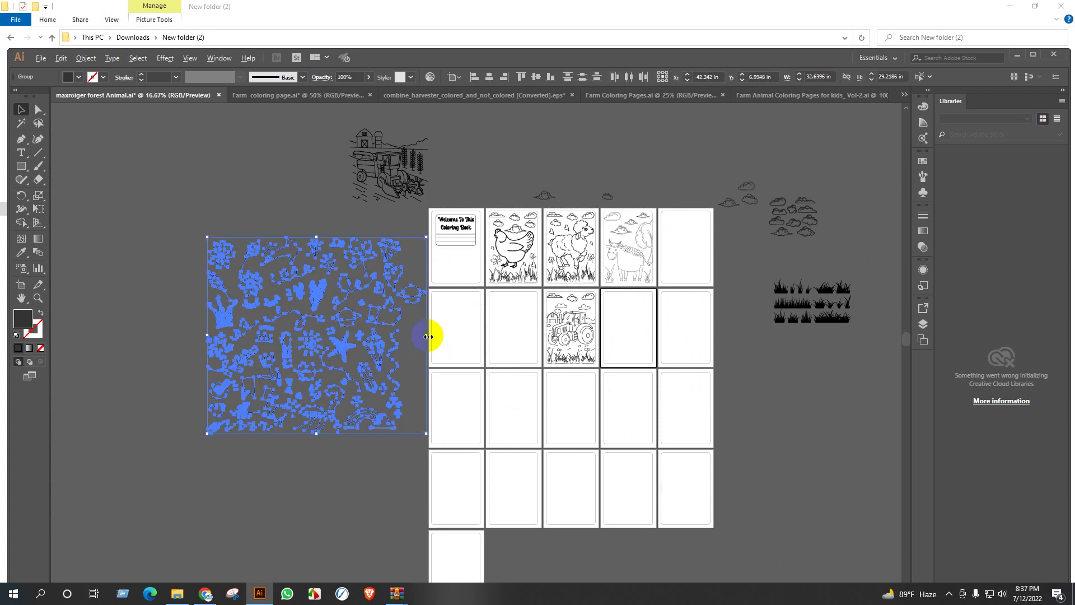
{"action": "left_click_drag", "start_coordinate": [429, 338], "coordinate": [375, 342]}
{"action": "left_click", "coordinate": [400, 338]}
{"action": "scroll", "coordinate": [351, 352], "scroll_direction": "up", "scroll_amount": 2}
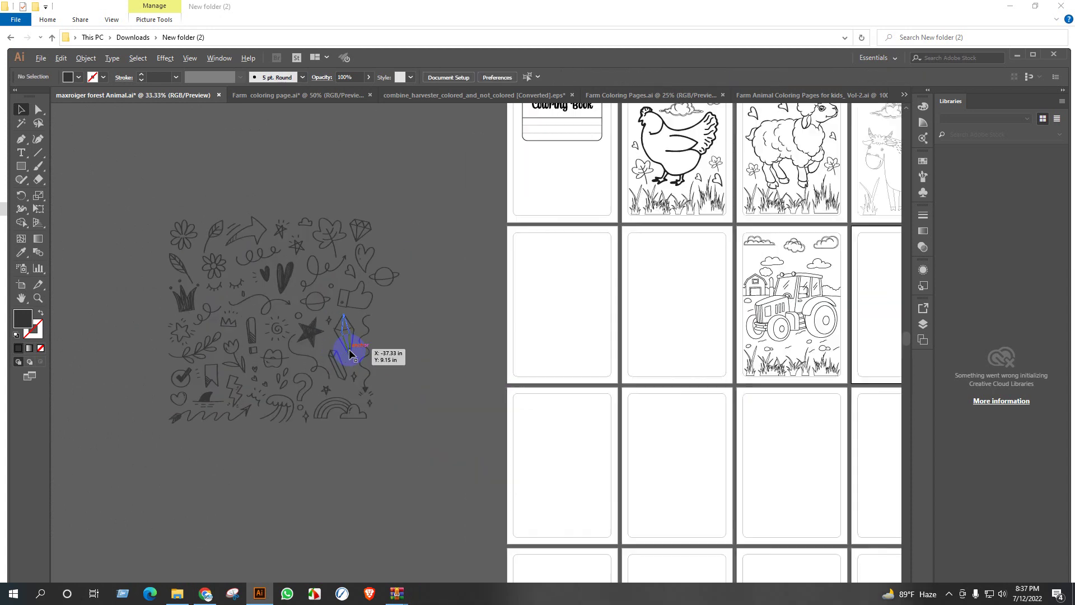
{"action": "left_click_drag", "start_coordinate": [131, 199], "coordinate": [371, 433]}
{"action": "left_click_drag", "start_coordinate": [317, 331], "coordinate": [418, 272]}
{"action": "left_click", "coordinate": [415, 429]}
Check the Farm Coloring Pages.ai document, then close Farm Animal Coloring Pages for kids_ Vol-2.ai
{"action": "scroll", "coordinate": [373, 431], "scroll_direction": "down", "scroll_amount": 2}
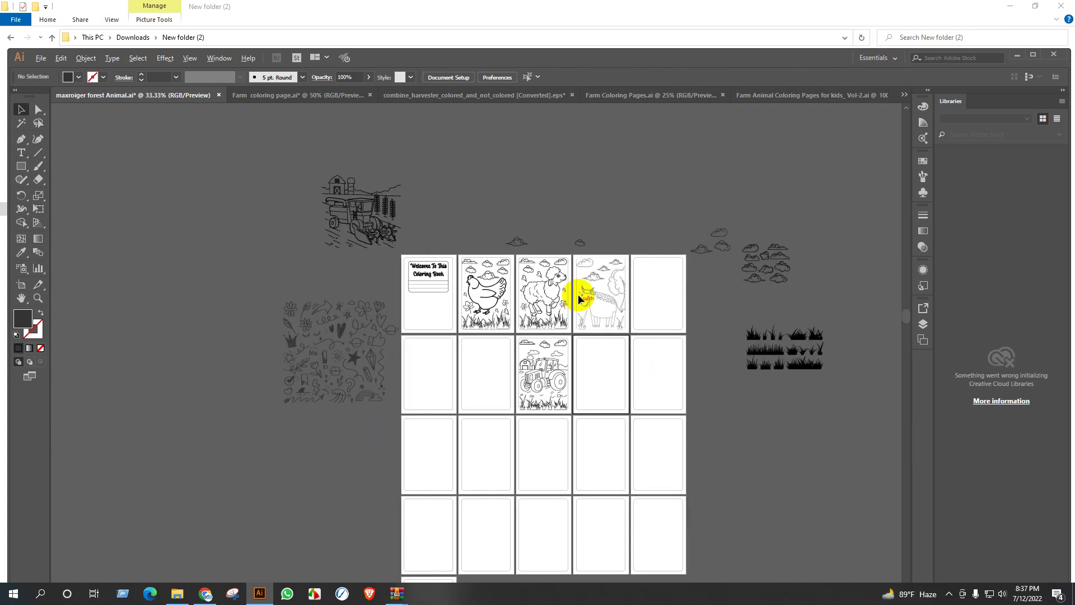
{"action": "scroll", "coordinate": [583, 294], "scroll_direction": "up", "scroll_amount": 3}
{"action": "scroll", "coordinate": [543, 308], "scroll_direction": "down", "scroll_amount": 1}
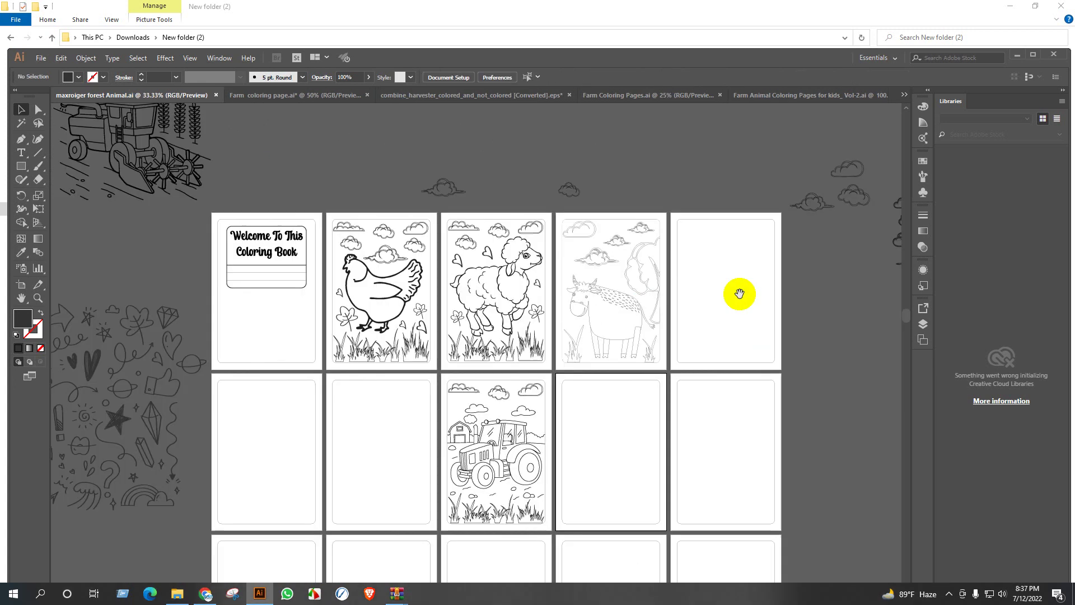
{"action": "left_click_drag", "start_coordinate": [736, 290], "coordinate": [562, 300]}
{"action": "left_click", "coordinate": [629, 95]}
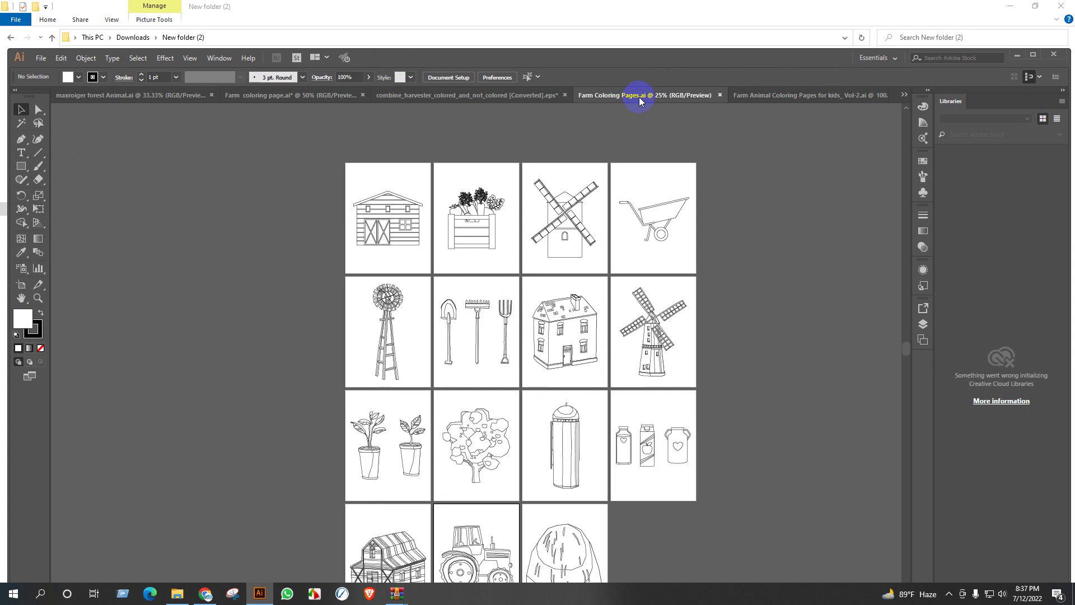
{"action": "left_click", "coordinate": [842, 96]}
{"action": "left_click", "coordinate": [880, 95]}
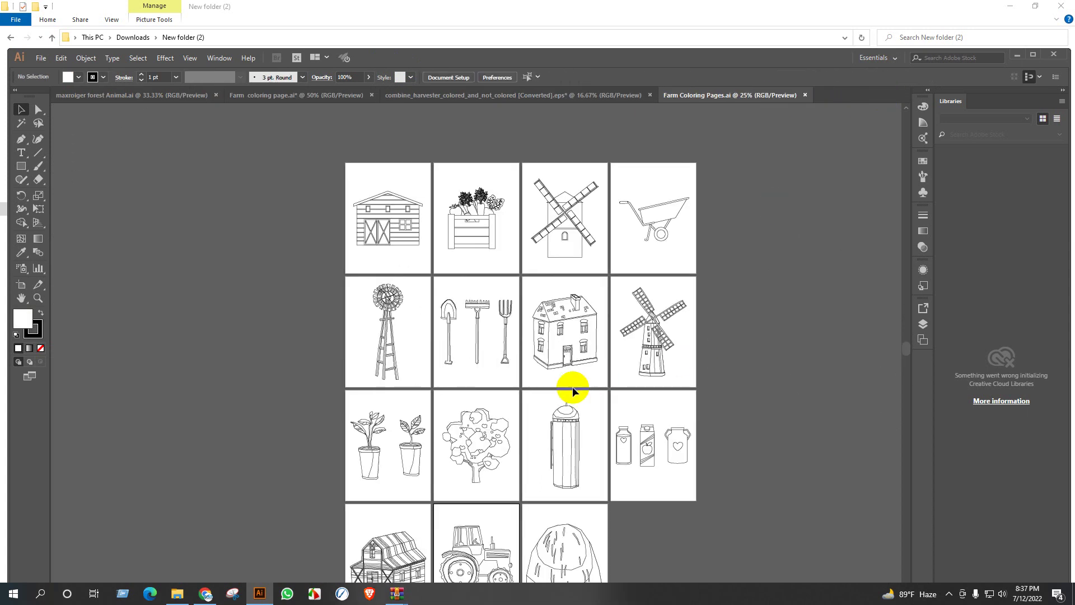
Reopen Farm Animal Coloring Pages for kids_ Vol-2.ai from its folder at the page with the cow
{"action": "left_click", "coordinate": [189, 598]}
{"action": "double_click", "coordinate": [829, 297]}
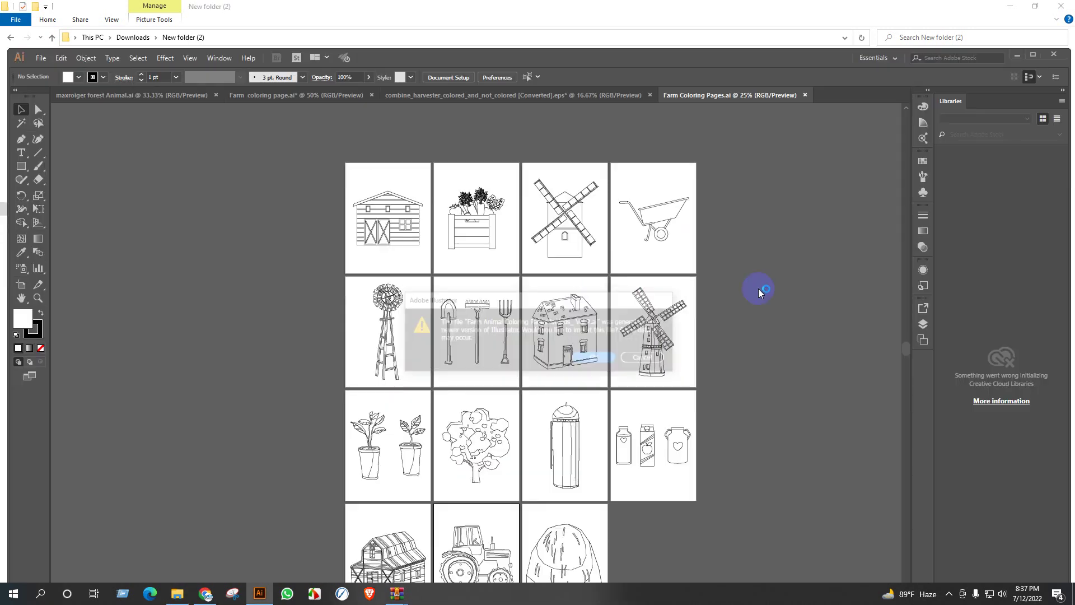
{"action": "left_click", "coordinate": [590, 357]}
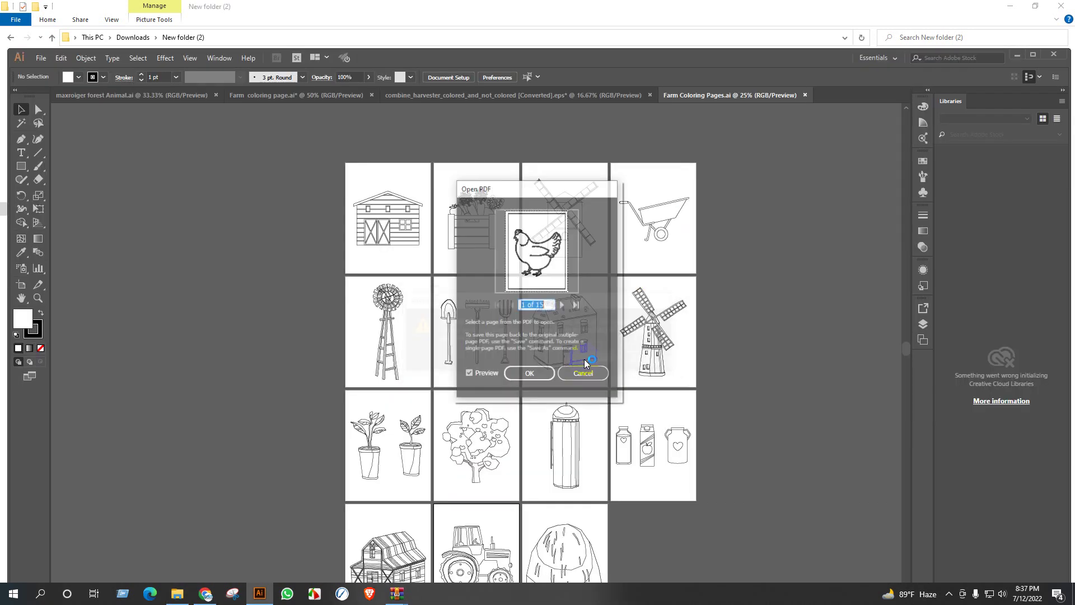
{"action": "left_click", "coordinate": [558, 307]}
{"action": "left_click", "coordinate": [560, 305]}
{"action": "left_click", "coordinate": [528, 374]}
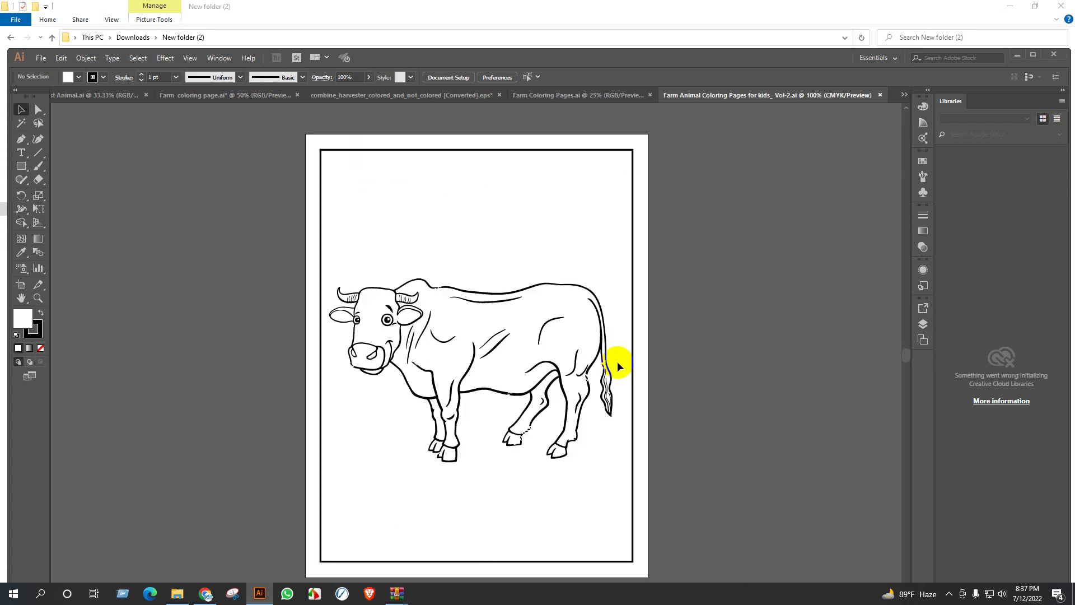
Release the cow page's clipping mask and delete the page frame and rectangular border around the cow
{"action": "left_click", "coordinate": [469, 303]}
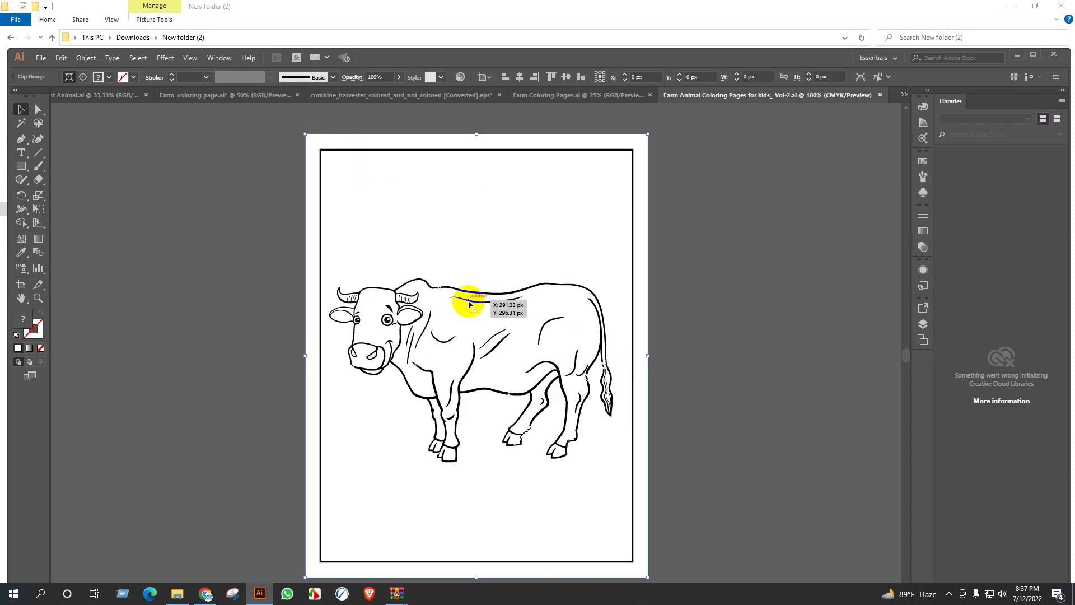
{"action": "right_click", "coordinate": [484, 237]}
{"action": "left_click", "coordinate": [539, 319]}
{"action": "left_click", "coordinate": [741, 228]}
{"action": "left_click_drag", "start_coordinate": [720, 187], "coordinate": [559, 222]}
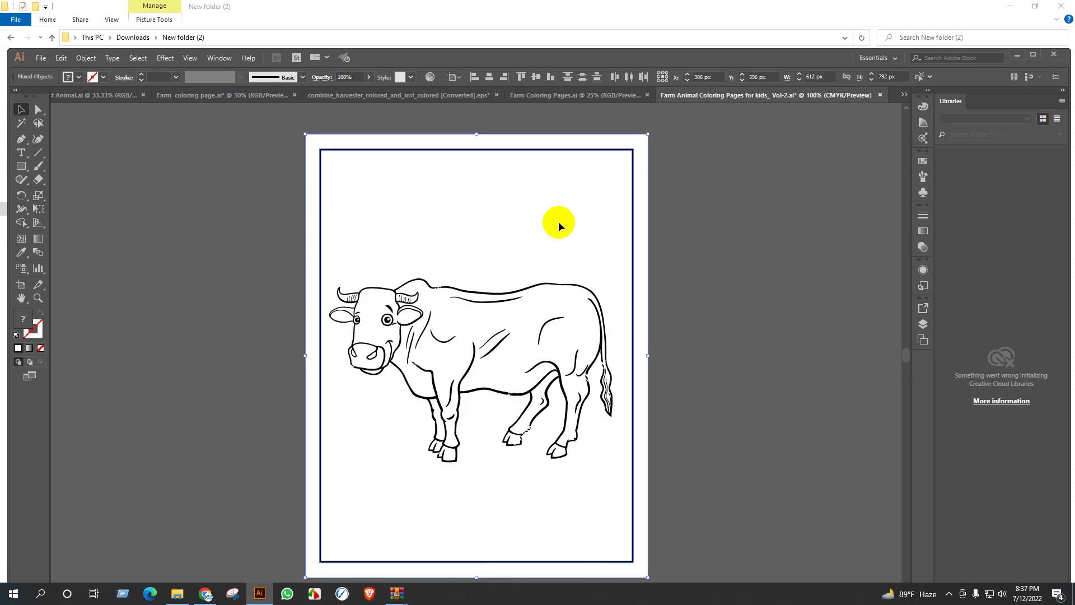
{"action": "key", "text": "Delete"}
Group the cow line art and copy it into maxroiger forest Animal.ai at the last page of the second row
{"action": "left_click_drag", "start_coordinate": [319, 240], "coordinate": [617, 519]}
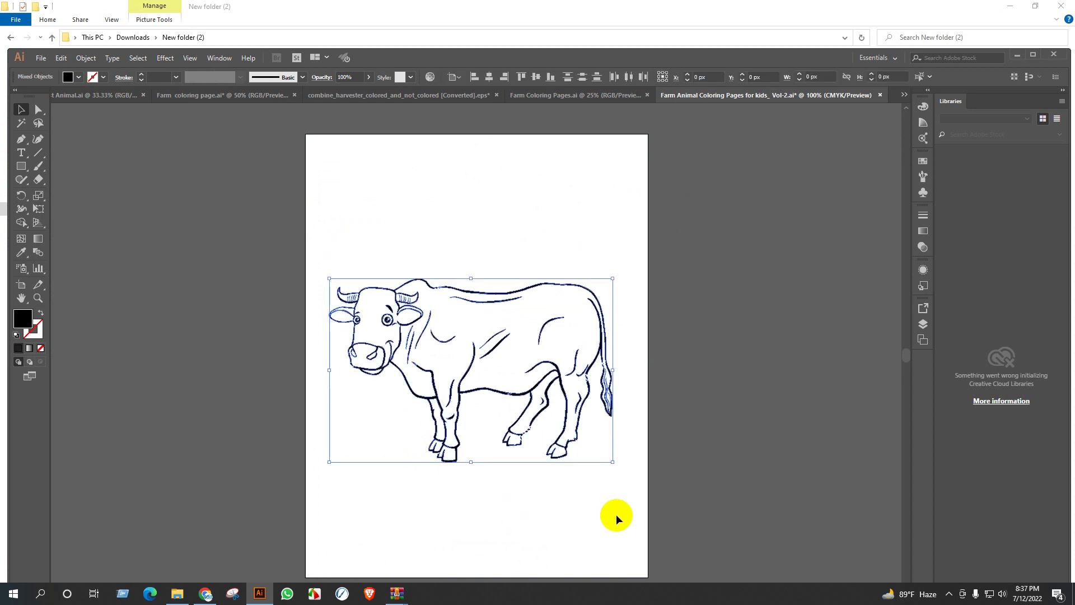
{"action": "key", "text": "ctrl+g"}
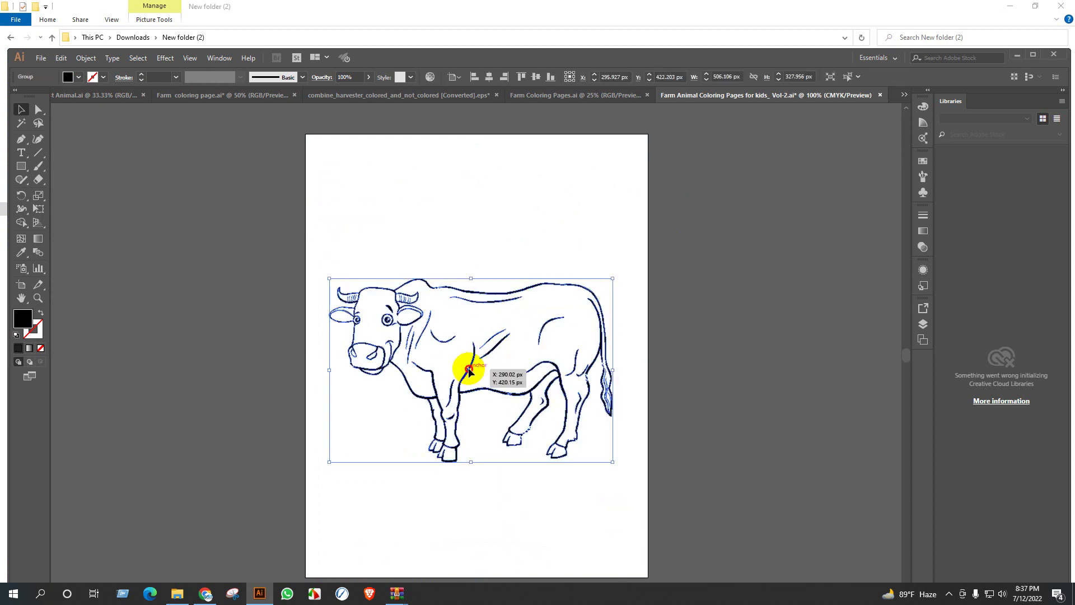
{"action": "left_click_drag", "start_coordinate": [469, 369], "coordinate": [125, 96]}
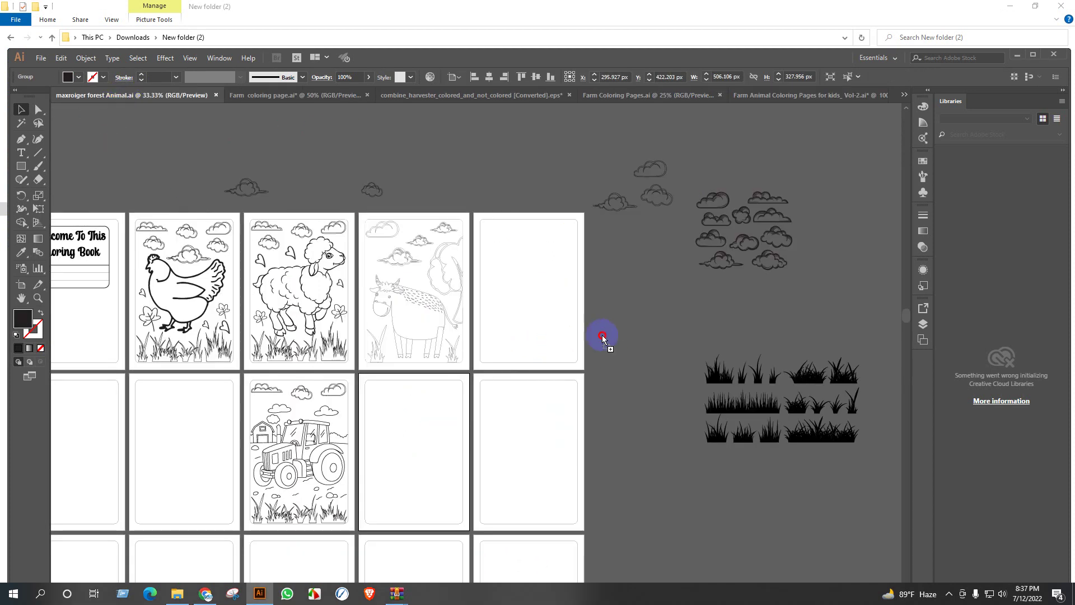
{"action": "left_click_drag", "start_coordinate": [634, 472], "coordinate": [577, 440]}
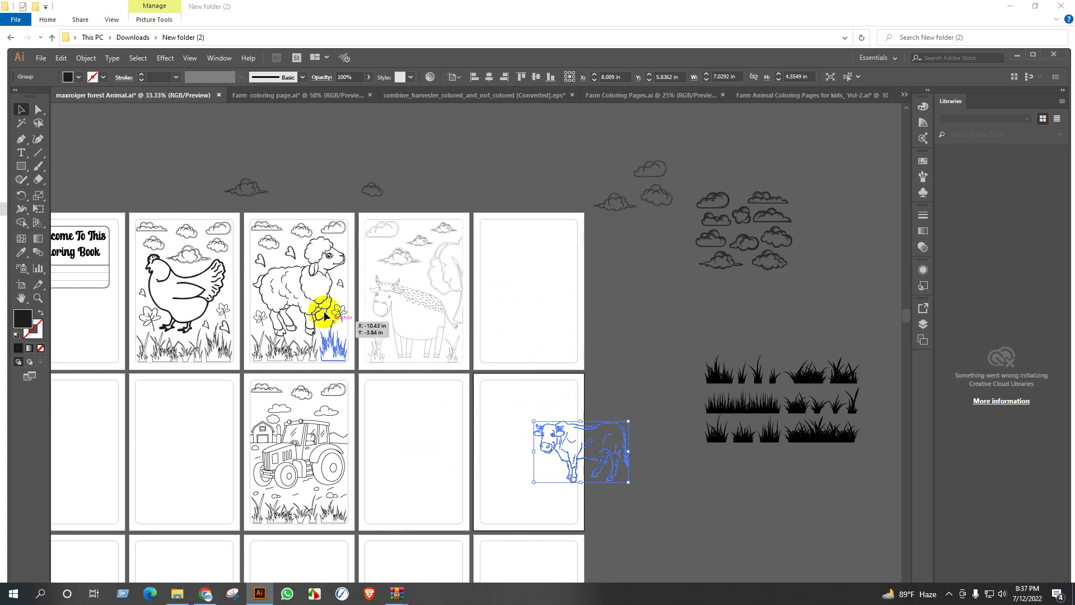
Copy the chicken page's cloud-and-grass background to the last page of the first row and centre it vertically and horizontally
{"action": "left_click", "coordinate": [182, 347]}
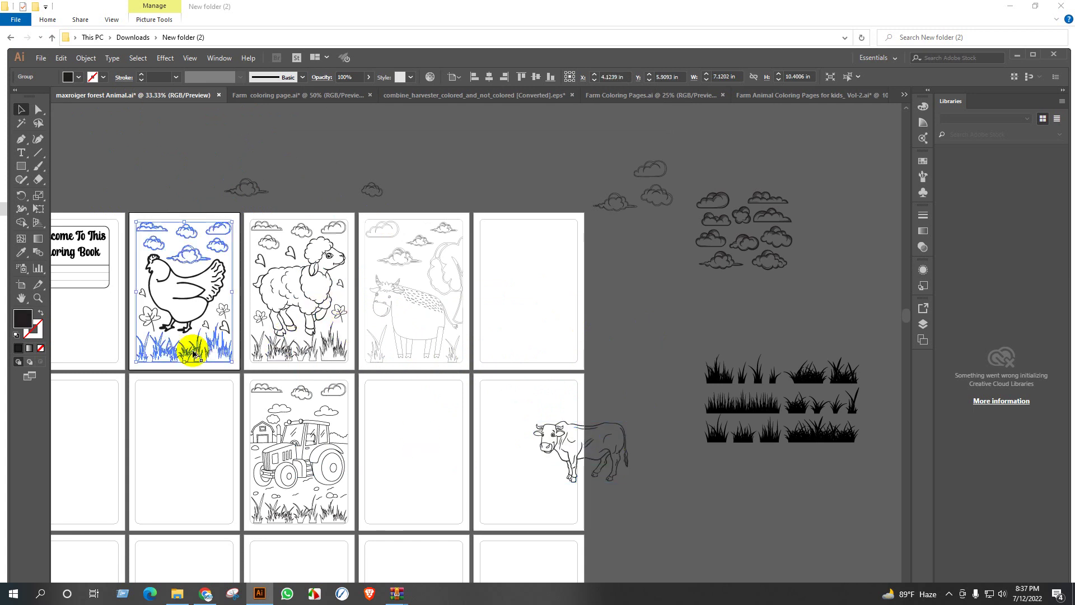
{"action": "left_click_drag", "start_coordinate": [185, 346], "coordinate": [572, 336]}
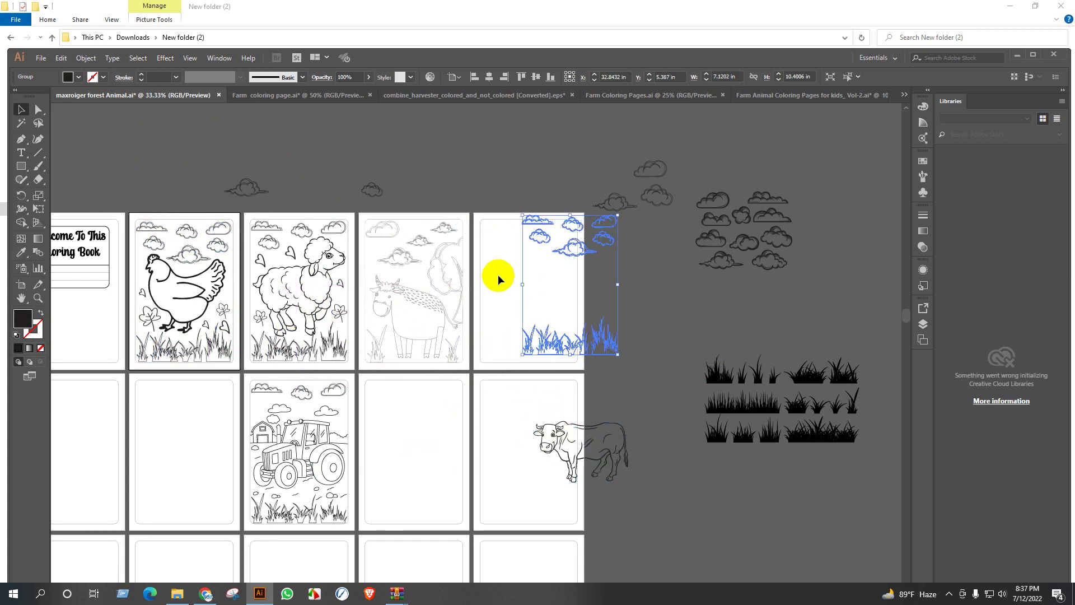
{"action": "left_click", "coordinate": [503, 292]}
{"action": "left_click", "coordinate": [546, 344]}
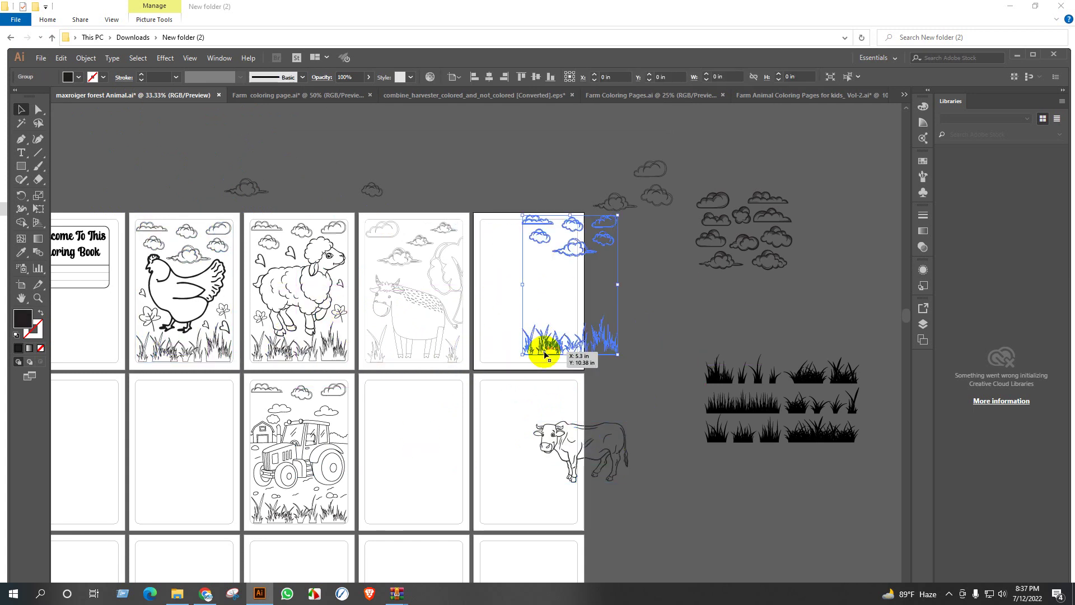
{"action": "left_click", "coordinate": [536, 81]}
{"action": "left_click", "coordinate": [488, 76]}
{"action": "scroll", "coordinate": [649, 180], "scroll_direction": "down", "scroll_amount": 1}
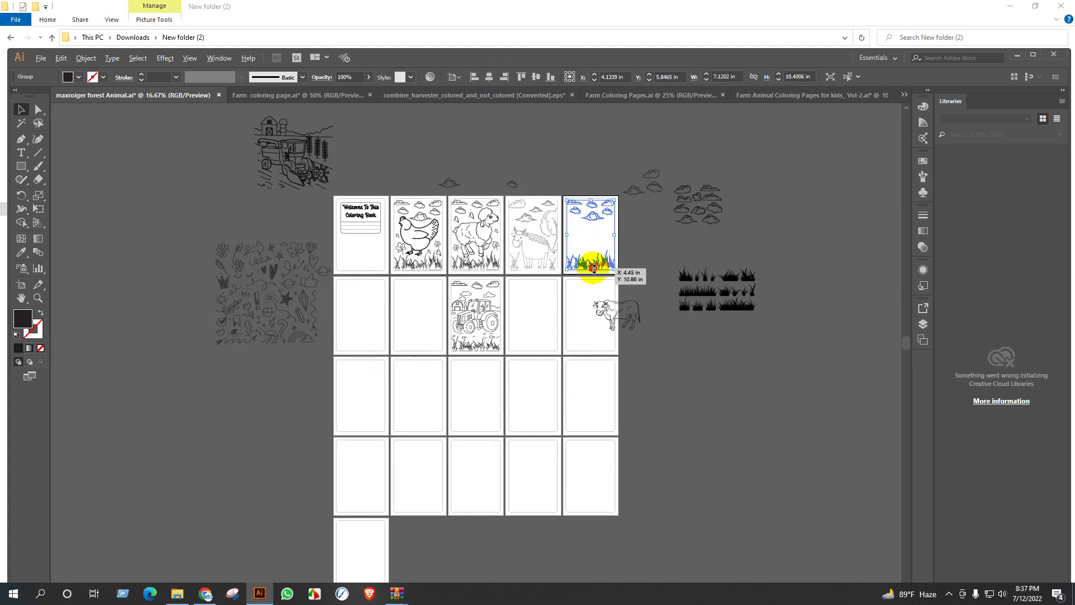
{"action": "left_click_drag", "start_coordinate": [594, 268], "coordinate": [573, 390]}
{"action": "key", "text": "ctrl+z"}
{"action": "left_click", "coordinate": [739, 395]}
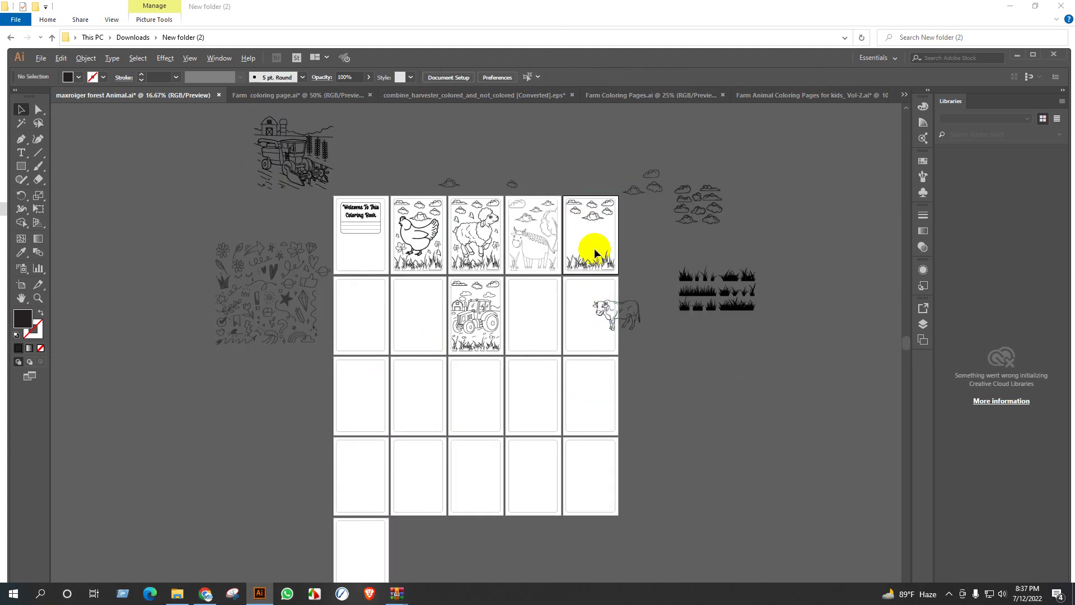
Move the cow line art onto the cloud-and-grass page ending the first row and centre it vertically and horizontally
{"action": "left_click_drag", "start_coordinate": [595, 259], "coordinate": [700, 489], "text": "alt"}
{"action": "scroll", "coordinate": [607, 235], "scroll_direction": "up", "scroll_amount": 3}
{"action": "left_click", "coordinate": [535, 77]}
{"action": "left_click", "coordinate": [489, 77]}
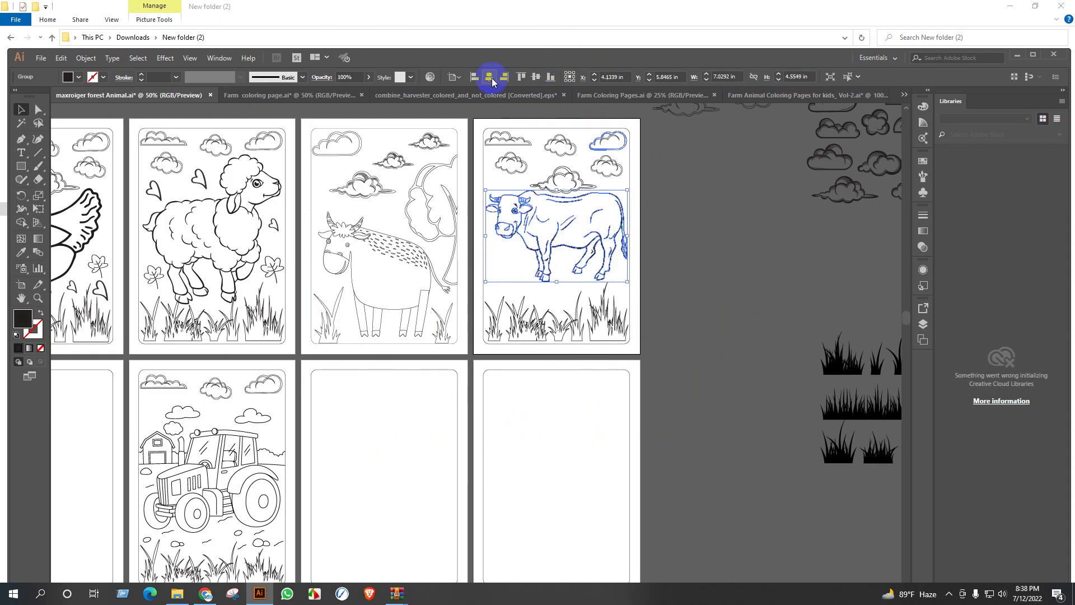
Lower the cow about 0.4 in on its page so it stands closer to the grass
{"action": "scroll", "coordinate": [608, 257], "scroll_direction": "up", "scroll_amount": 2}
{"action": "scroll", "coordinate": [569, 273], "scroll_direction": "down", "scroll_amount": 1}
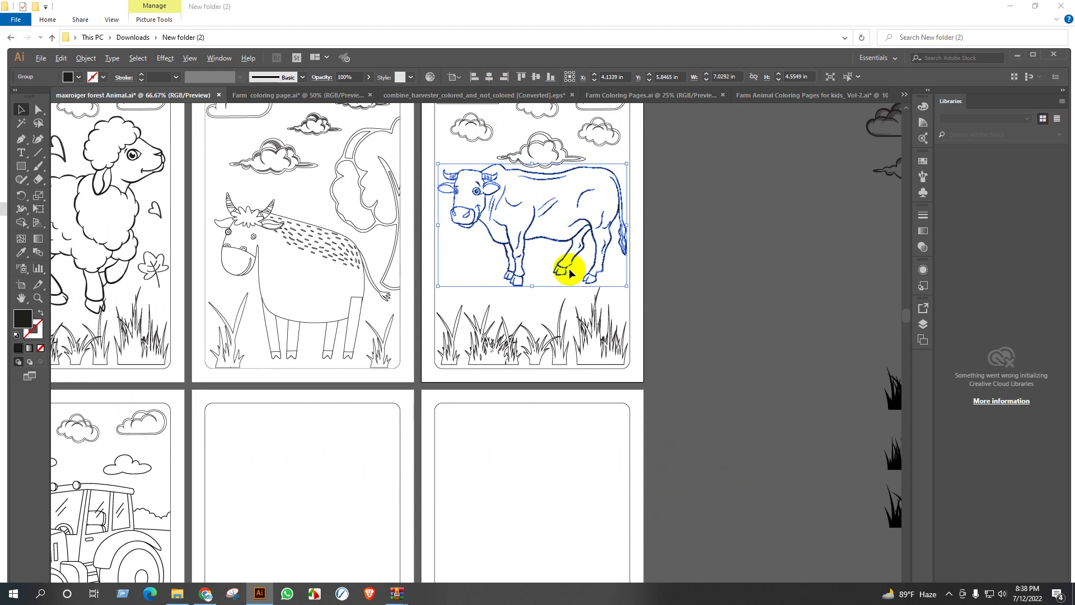
{"action": "left_click_drag", "start_coordinate": [627, 252], "coordinate": [568, 285]}
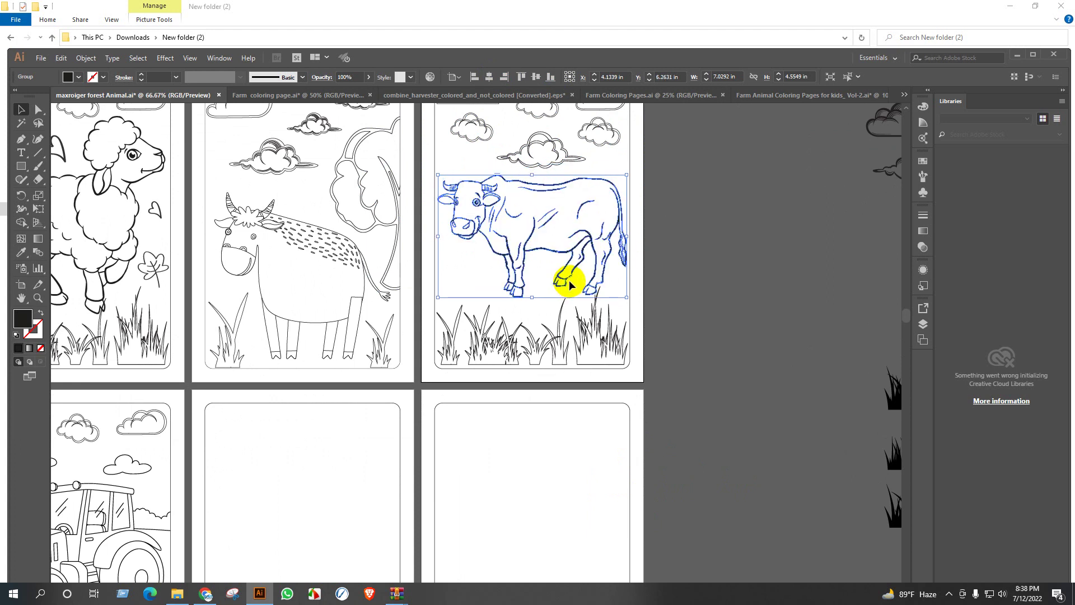
{"action": "left_click", "coordinate": [712, 320]}
{"action": "left_click_drag", "start_coordinate": [761, 273], "coordinate": [710, 332]}
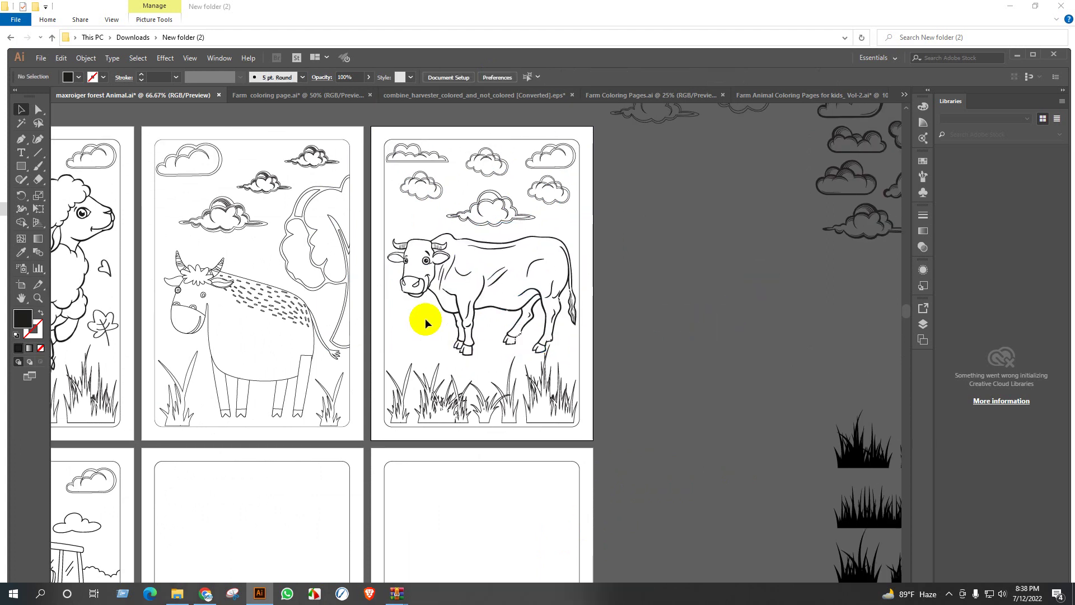
Copy the leaf and heart doodles from the sheep page into the empty space around the cow's legs
{"action": "scroll", "coordinate": [425, 318], "scroll_direction": "down", "scroll_amount": 1}
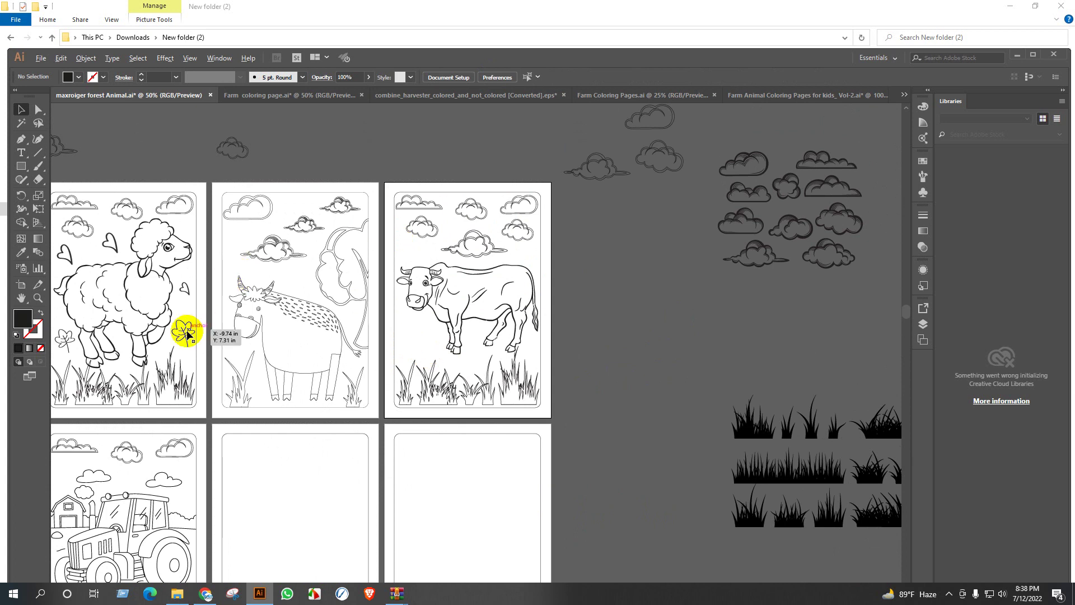
{"action": "left_click_drag", "start_coordinate": [186, 335], "coordinate": [420, 344]}
{"action": "left_click_drag", "start_coordinate": [188, 297], "coordinate": [476, 363]}
Copy the ringed-planet doodle from the doodle collection to the cow page and duplicate it between the clouds and the cow's head
{"action": "scroll", "coordinate": [540, 365], "scroll_direction": "down", "scroll_amount": 5}
{"action": "mouse_move", "coordinate": [248, 390]}
{"action": "left_mouse_down"}
{"action": "mouse_move", "coordinate": [504, 341]}
{"action": "mouse_move", "coordinate": [509, 328]}
{"action": "mouse_move", "coordinate": [498, 327]}
{"action": "mouse_move", "coordinate": [533, 352]}
{"action": "mouse_move", "coordinate": [468, 352]}
{"action": "mouse_move", "coordinate": [473, 379]}
{"action": "mouse_move", "coordinate": [497, 387]}
{"action": "mouse_move", "coordinate": [428, 331]}
{"action": "left_mouse_up"}
{"action": "scroll", "coordinate": [507, 327], "scroll_direction": "up", "scroll_amount": 7}
{"action": "left_click", "coordinate": [495, 361]}
{"action": "left_click", "coordinate": [542, 347]}
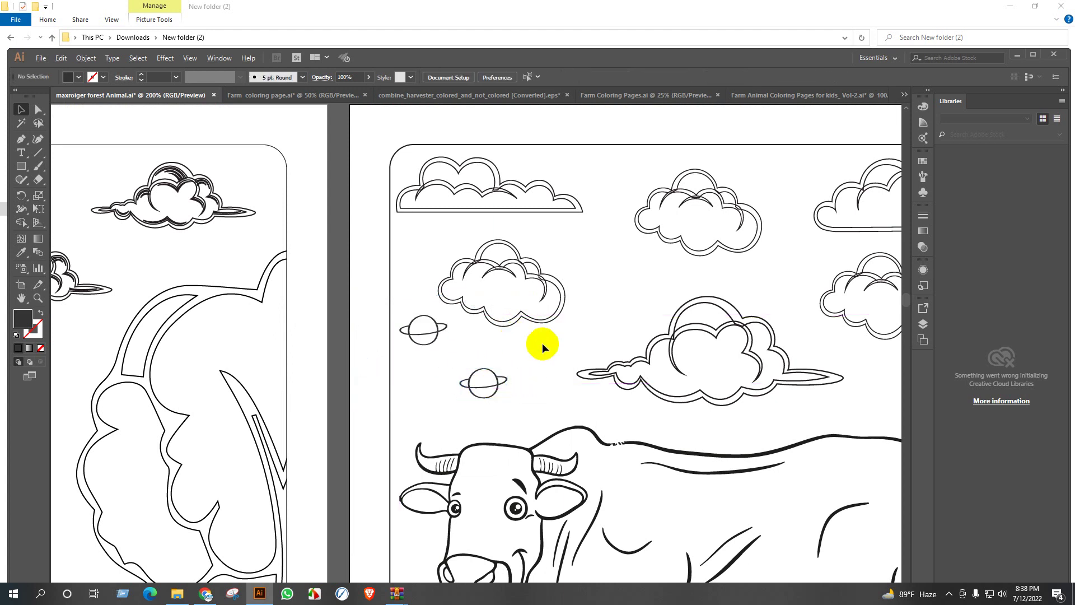
Spread more copies of the planet doodle through the gaps between the cow page's clouds, making six in total
{"action": "scroll", "coordinate": [579, 316], "scroll_direction": "down", "scroll_amount": 2}
{"action": "left_click_drag", "start_coordinate": [579, 316], "coordinate": [362, 301]}
{"action": "left_click_drag", "start_coordinate": [245, 321], "coordinate": [384, 281]}
{"action": "left_click", "coordinate": [314, 344]}
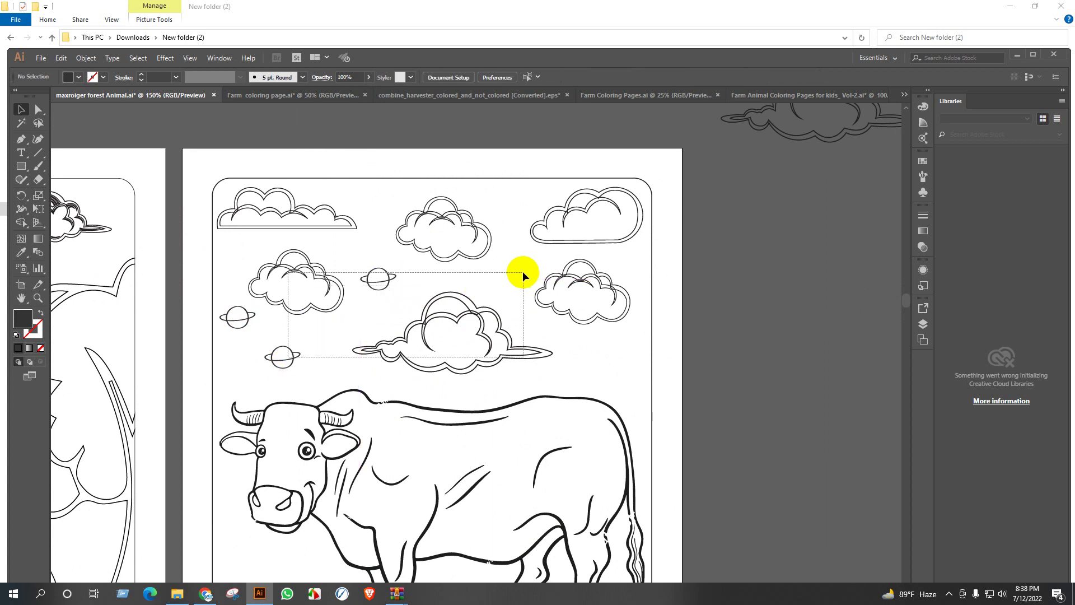
{"action": "left_click_drag", "start_coordinate": [523, 272], "coordinate": [523, 272]}
{"action": "left_click", "coordinate": [420, 274]}
{"action": "left_click_drag", "start_coordinate": [388, 285], "coordinate": [381, 197]}
{"action": "left_click", "coordinate": [534, 196]}
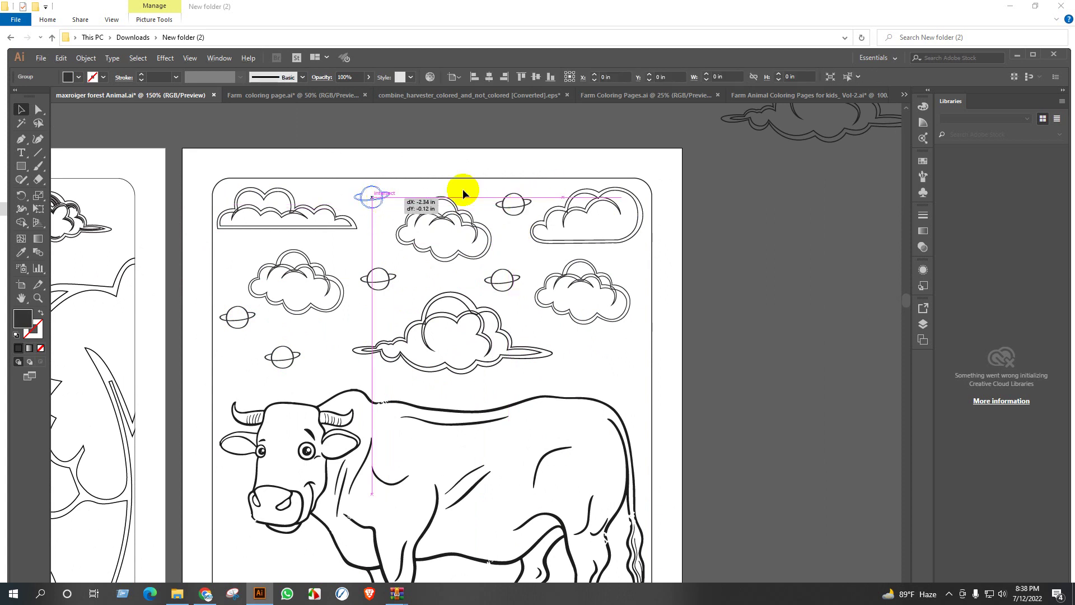
{"action": "left_click", "coordinate": [465, 189]}
Select all the artwork on the cow page, including the frame, clouds, doodles, cow and grass
{"action": "scroll", "coordinate": [630, 230], "scroll_direction": "down", "scroll_amount": 3}
{"action": "scroll", "coordinate": [629, 229], "scroll_direction": "down", "scroll_amount": 1}
{"action": "scroll", "coordinate": [636, 235], "scroll_direction": "up", "scroll_amount": 1}
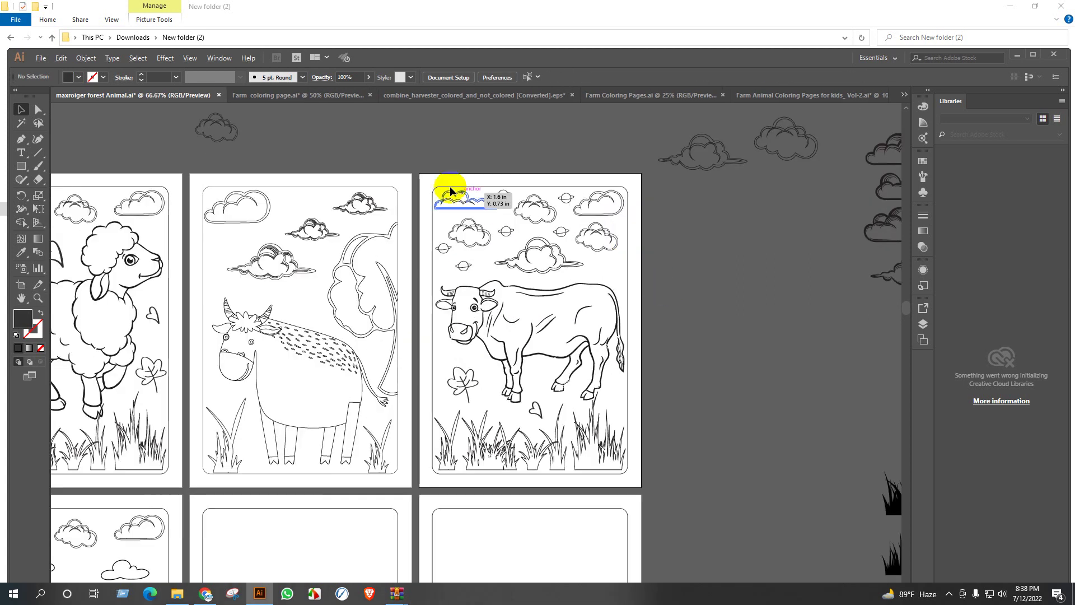
{"action": "left_click_drag", "start_coordinate": [429, 168], "coordinate": [636, 475]}
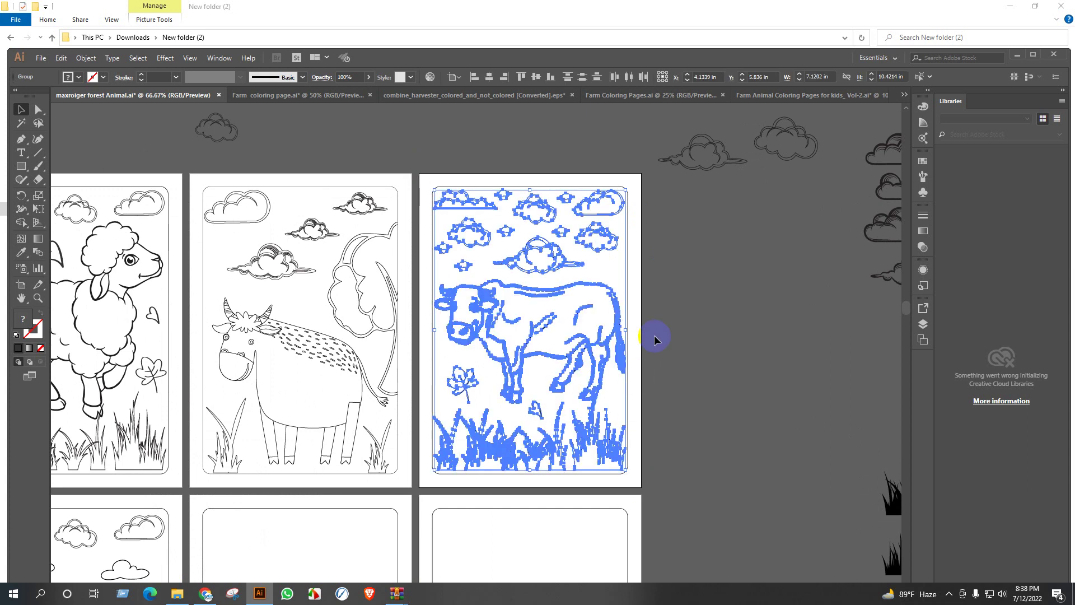
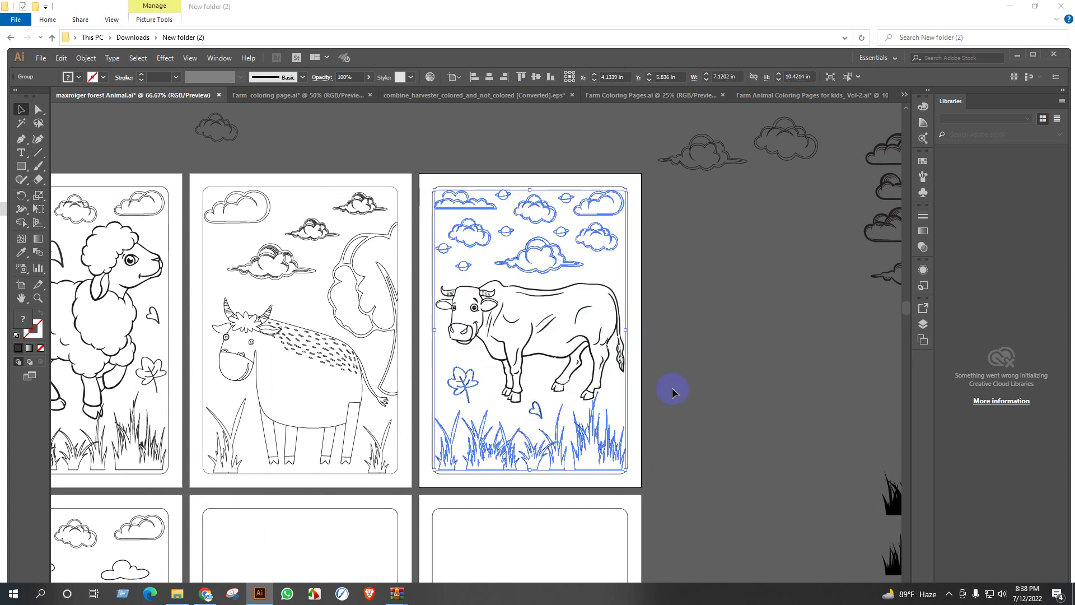
Duplicate the cow page's cloud, doodle and grass background onto the empty canvas beside the pages
{"action": "scroll", "coordinate": [540, 367], "scroll_direction": "down", "scroll_amount": 3}
{"action": "left_click_drag", "start_coordinate": [547, 324], "coordinate": [697, 523]}
{"action": "scroll", "coordinate": [593, 327], "scroll_direction": "down", "scroll_amount": 2}
{"action": "scroll", "coordinate": [554, 272], "scroll_direction": "up", "scroll_amount": 3}
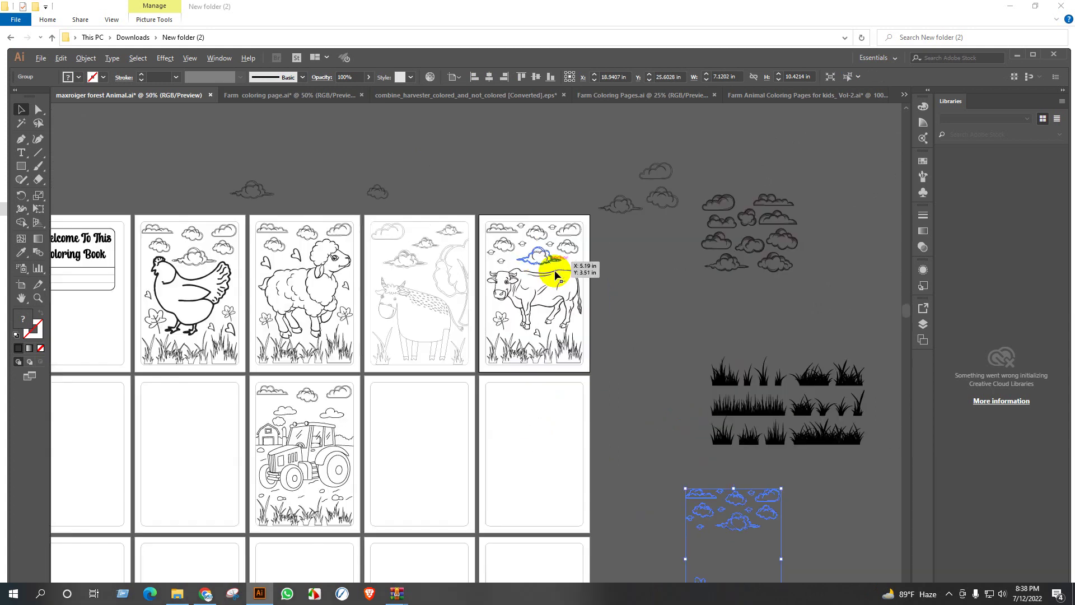
{"action": "left_click", "coordinate": [687, 327]}
{"action": "left_click_drag", "start_coordinate": [690, 350], "coordinate": [608, 343]}
Ungroup the cloud, doodle and grass background on the cow page
{"action": "scroll", "coordinate": [593, 305], "scroll_direction": "up", "scroll_amount": 1}
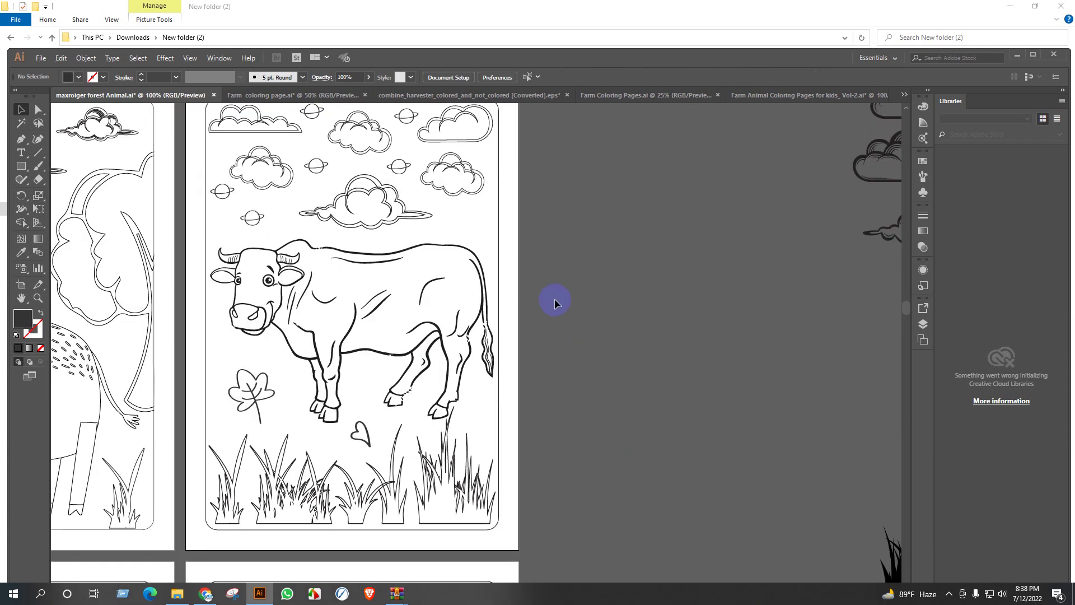
{"action": "left_click", "coordinate": [259, 217]}
{"action": "right_click", "coordinate": [263, 218]}
{"action": "left_click", "coordinate": [312, 297]}
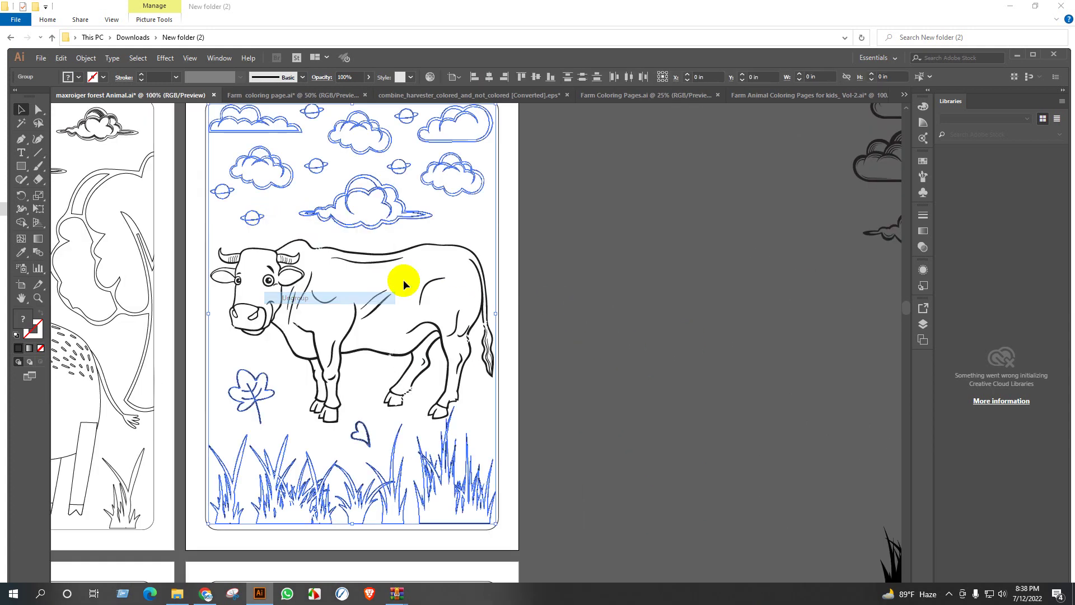
{"action": "left_click", "coordinate": [500, 250]}
Duplicate the planet doodle above the cow's back, beside its hind hooves, near its front hooves and above the leaf
{"action": "left_click_drag", "start_coordinate": [259, 222], "coordinate": [478, 227]}
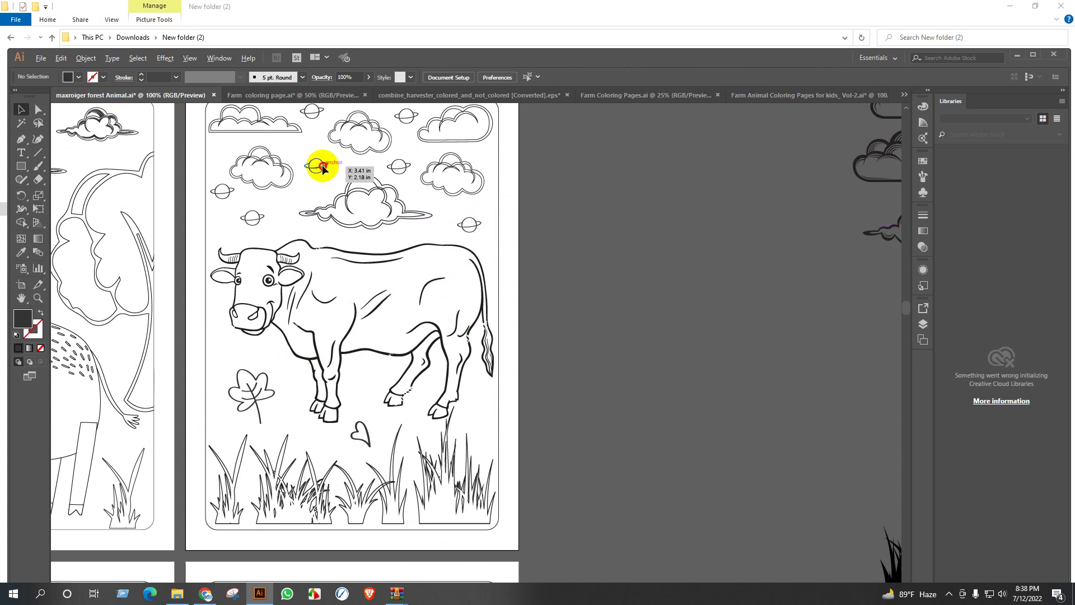
{"action": "left_click_drag", "start_coordinate": [323, 168], "coordinate": [486, 418]}
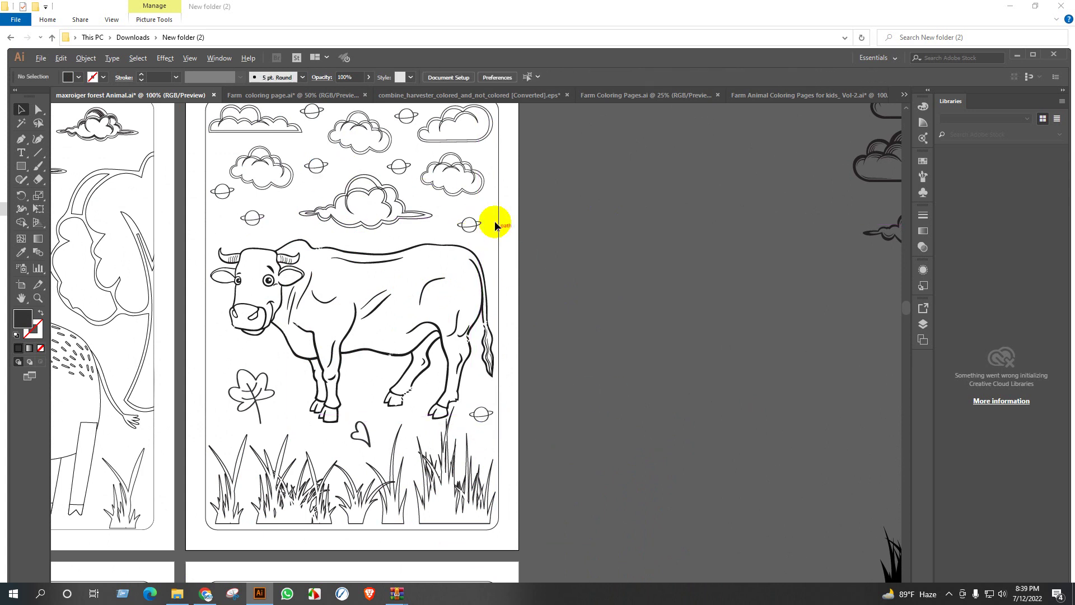
{"action": "left_click_drag", "start_coordinate": [472, 227], "coordinate": [293, 420]}
{"action": "left_click_drag", "start_coordinate": [358, 430], "coordinate": [228, 353]}
{"action": "left_click", "coordinate": [599, 388]}
{"action": "scroll", "coordinate": [599, 387], "scroll_direction": "down", "scroll_amount": 1}
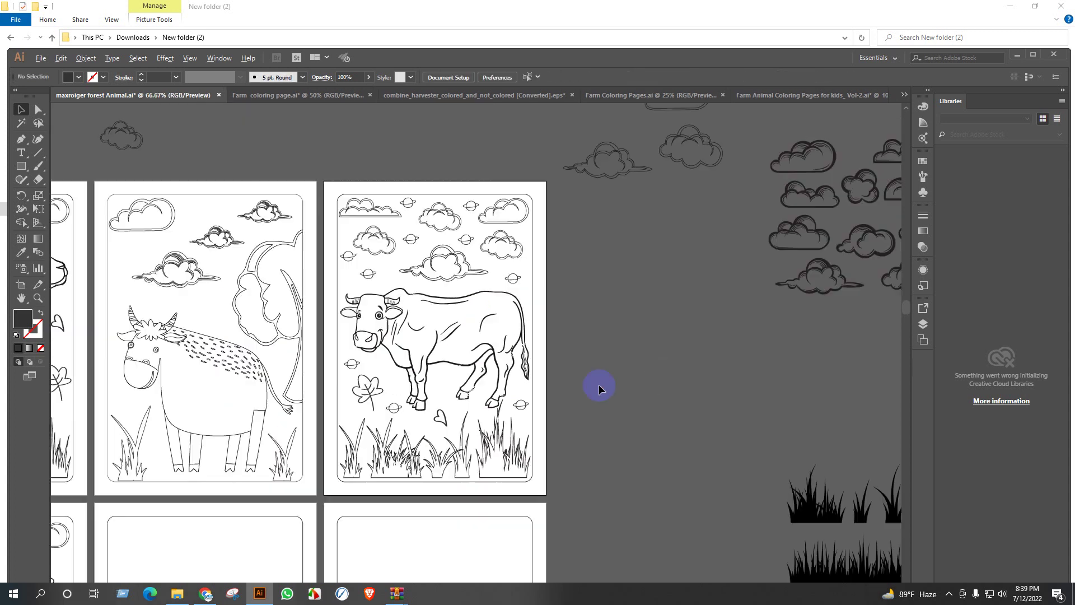
Save the coloring book and close Farm Animal Coloring Pages for kids_ Vol-2.ai without saving its changes
{"action": "left_click_drag", "start_coordinate": [364, 198], "coordinate": [547, 485]}
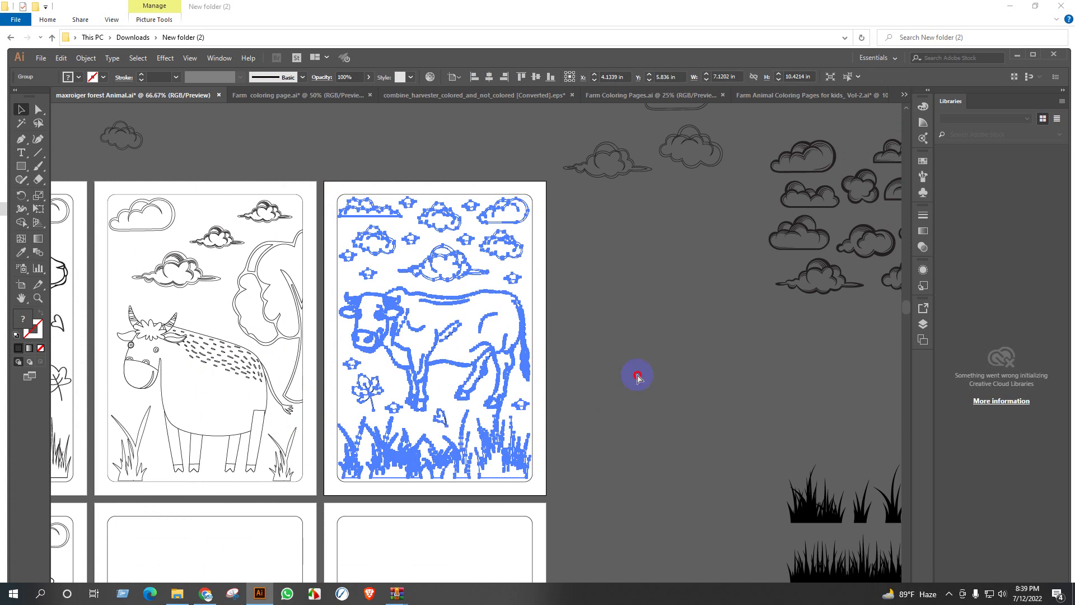
{"action": "left_click", "coordinate": [840, 96]}
{"action": "left_click", "coordinate": [880, 95]}
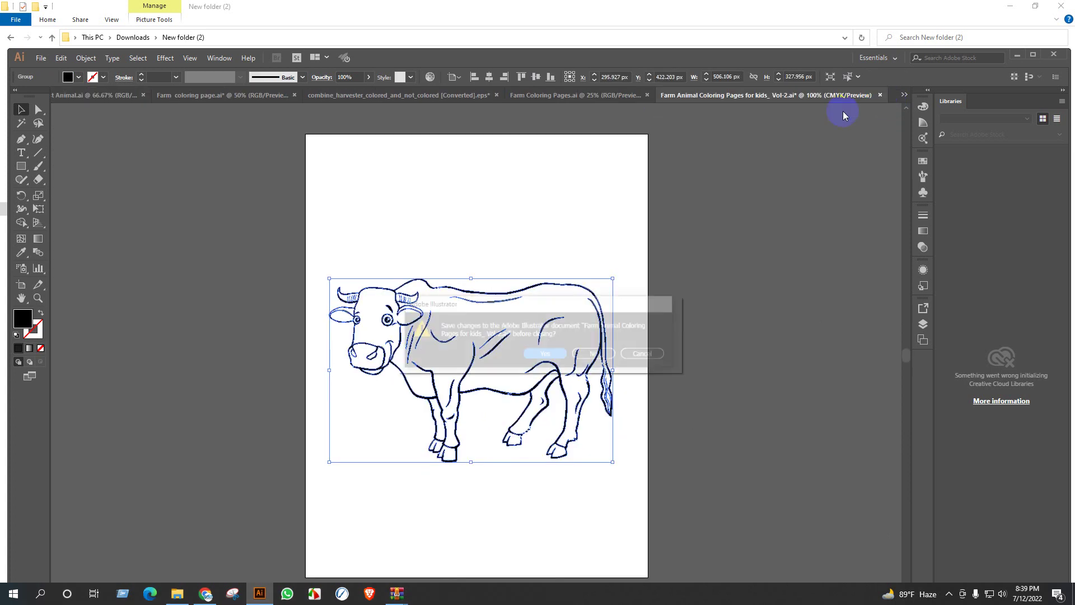
{"action": "left_click", "coordinate": [597, 357]}
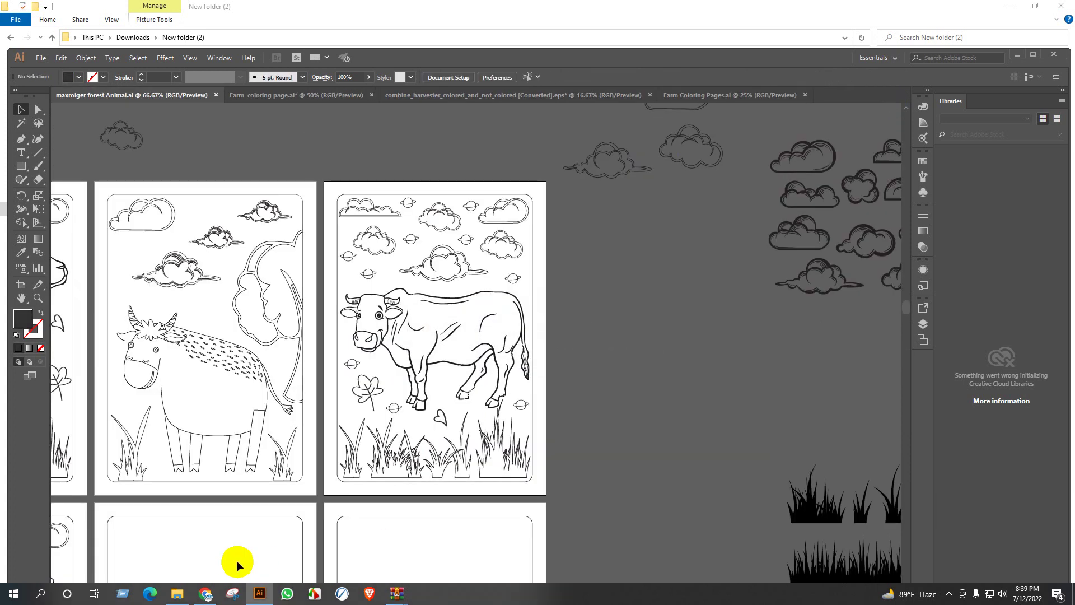
Reopen Farm Animal Coloring Pages for kids_ Vol-2.ai from its folder at page 4 of 15, the goat drawing
{"action": "left_click", "coordinate": [175, 593]}
{"action": "double_click", "coordinate": [823, 234]}
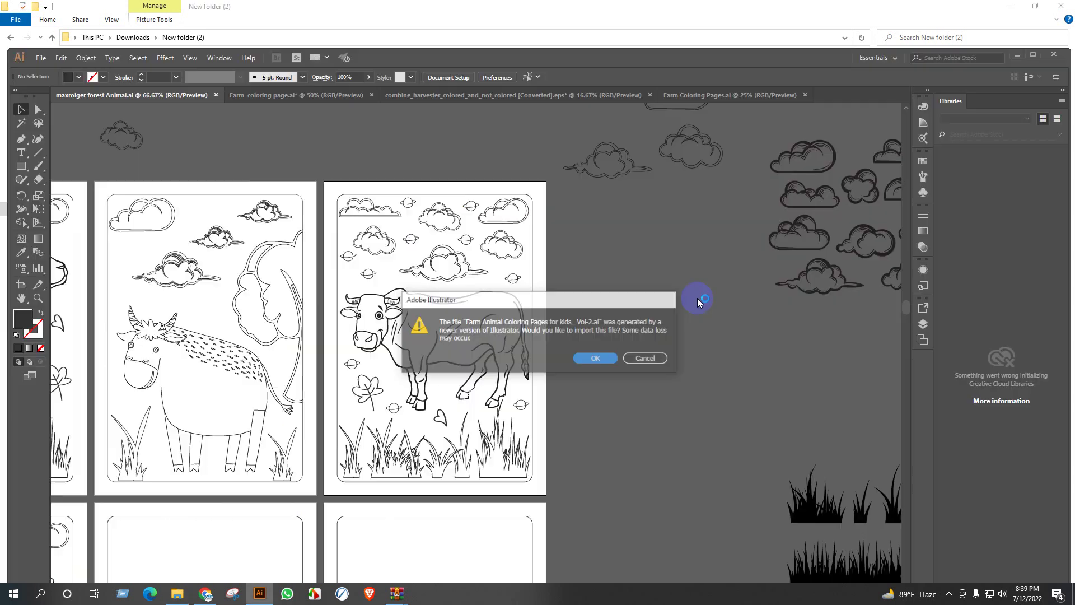
{"action": "left_click", "coordinate": [597, 358]}
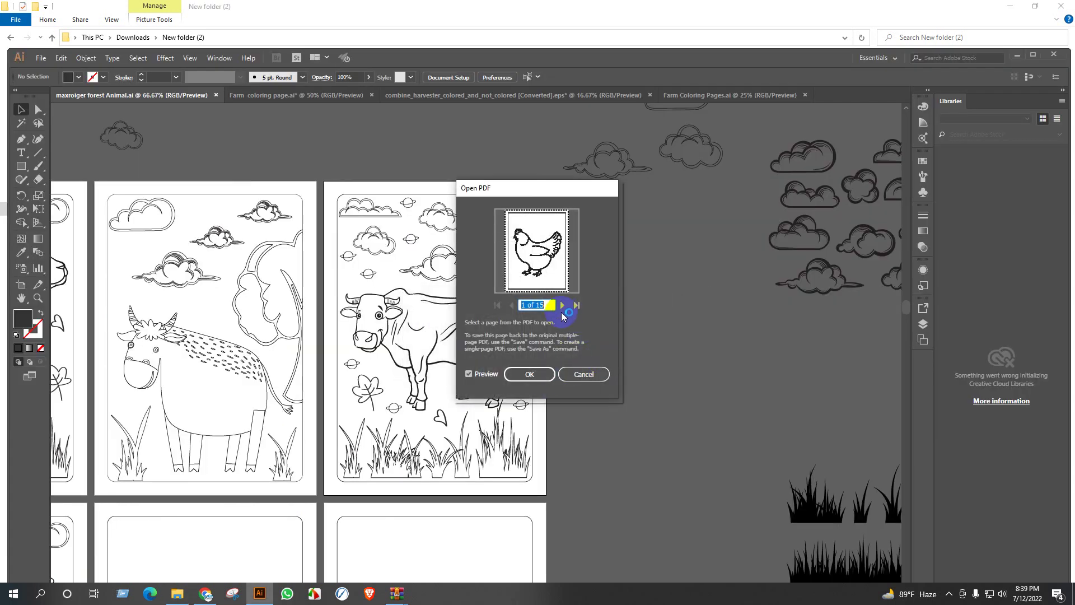
{"action": "left_click", "coordinate": [562, 305]}
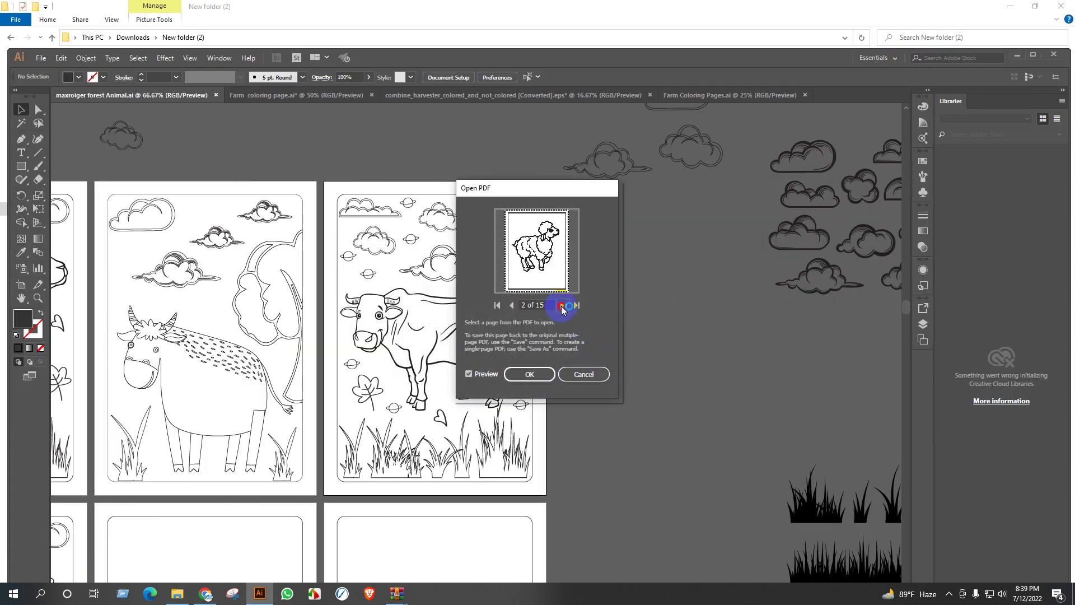
{"action": "left_click", "coordinate": [541, 378]}
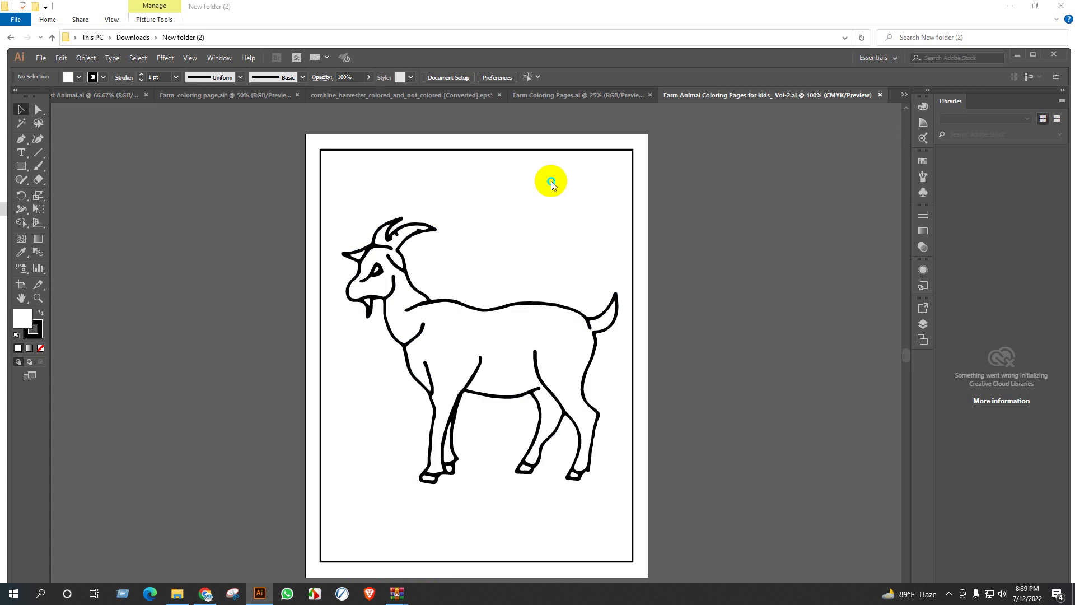
{"action": "right_click", "coordinate": [551, 181]}
{"action": "left_click_drag", "start_coordinate": [472, 193], "coordinate": [618, 294]}
{"action": "right_click", "coordinate": [618, 294]}
{"action": "left_click", "coordinate": [760, 283]}
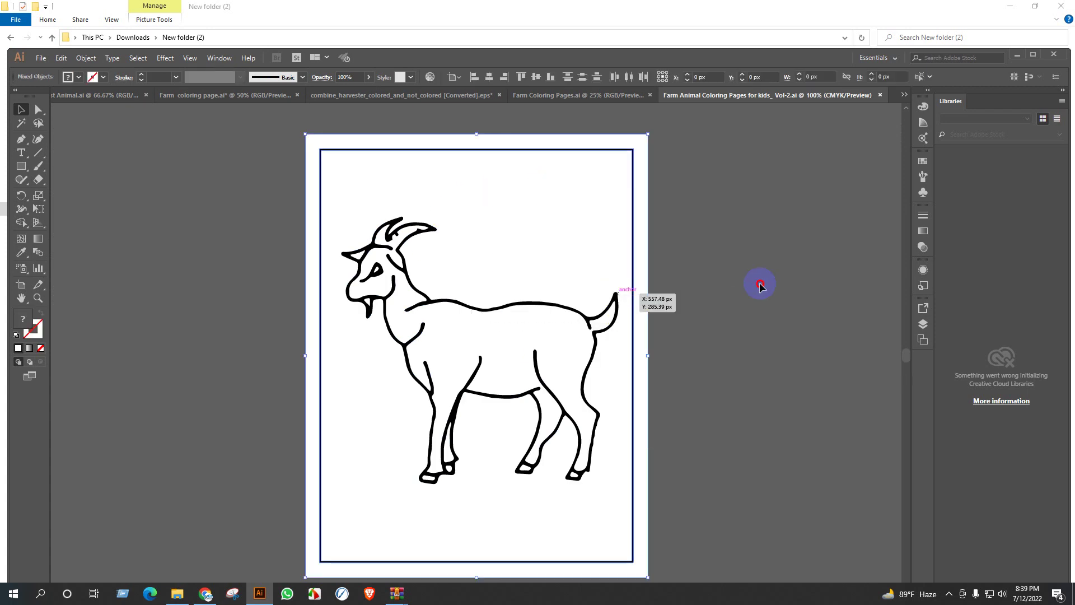
{"action": "right_click", "coordinate": [564, 317]}
{"action": "left_click", "coordinate": [739, 372]}
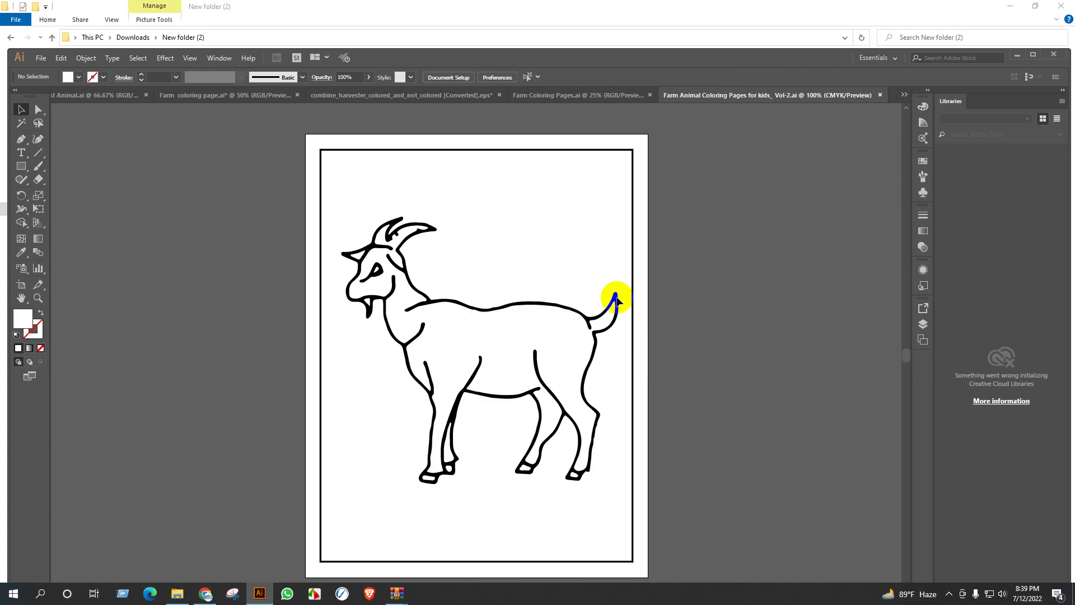
{"action": "left_click_drag", "start_coordinate": [615, 300], "coordinate": [671, 269]}
{"action": "key", "text": "Delete"}
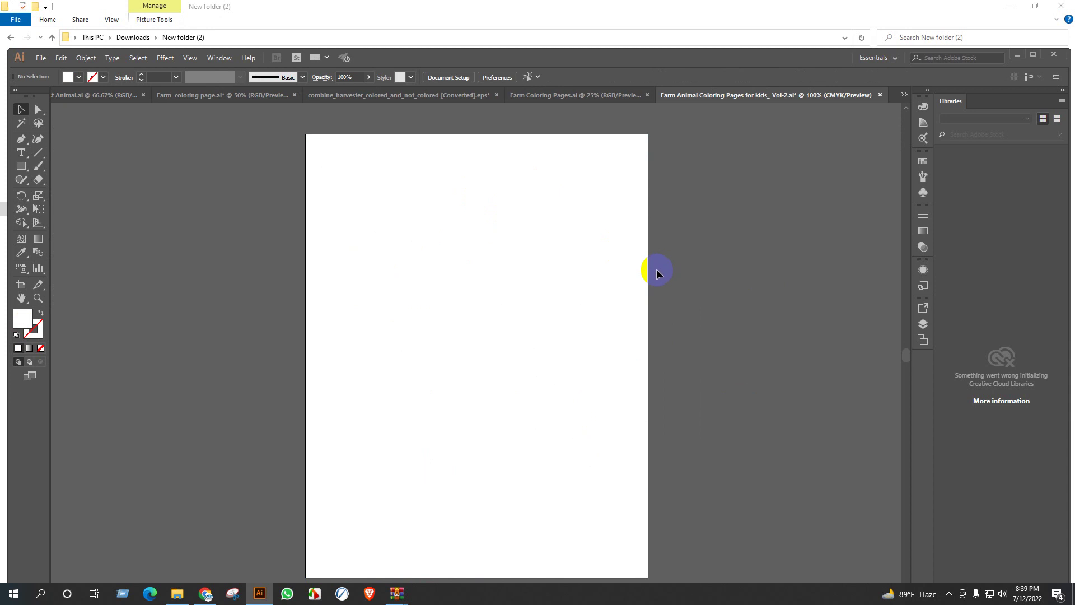
{"action": "key", "text": "ctrl+z"}
{"action": "right_click", "coordinate": [574, 249]}
{"action": "left_click", "coordinate": [755, 342]}
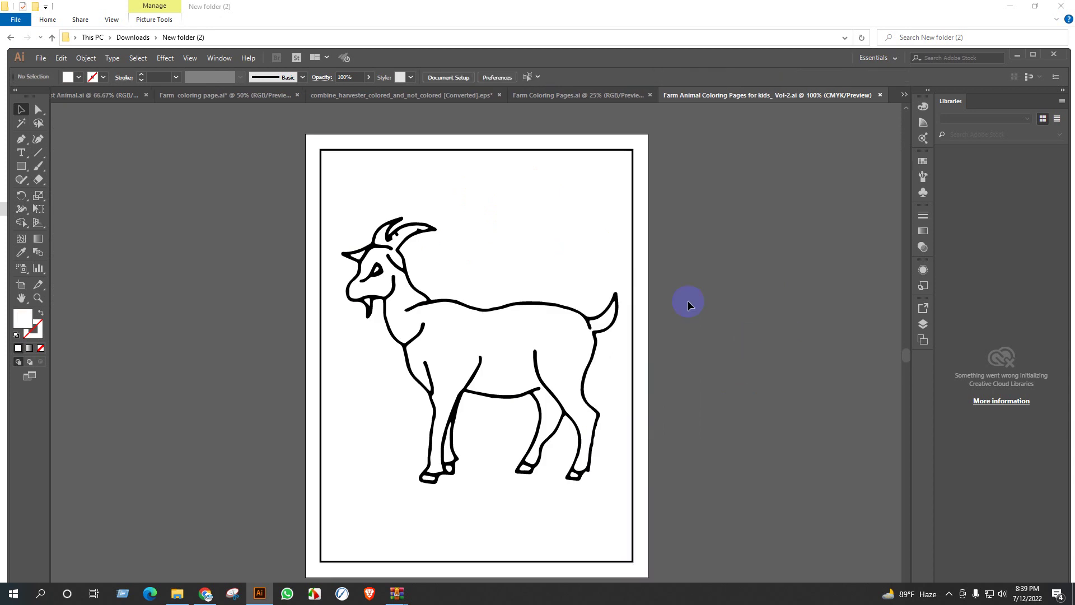
Pull the rectangular frame away from the goat drawing and delete it
{"action": "left_click_drag", "start_coordinate": [633, 286], "coordinate": [747, 287]}
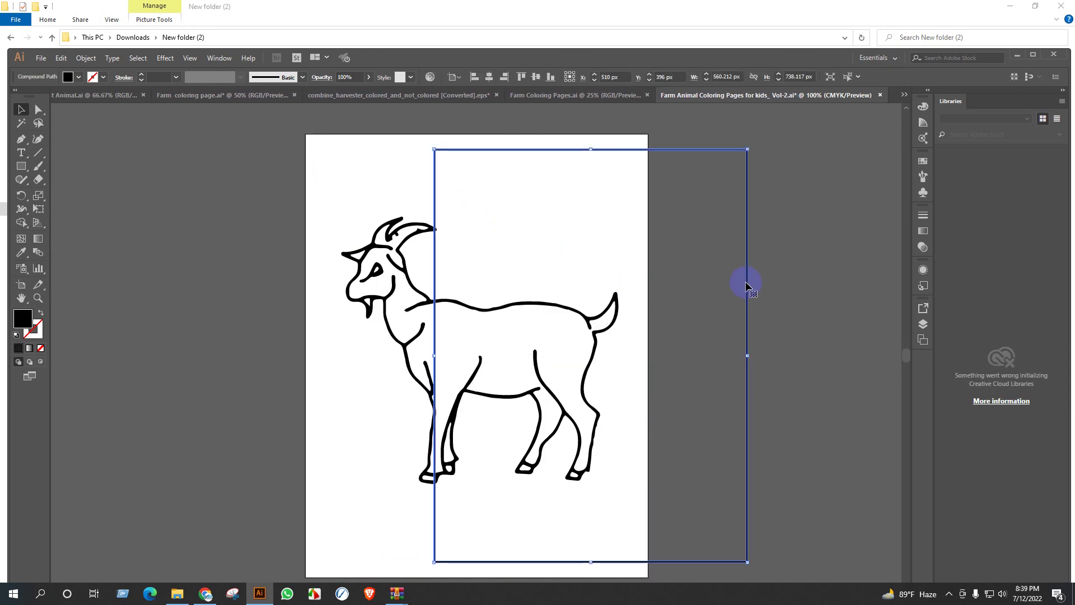
{"action": "left_click", "coordinate": [724, 284]}
{"action": "left_click_drag", "start_coordinate": [351, 193], "coordinate": [626, 519]}
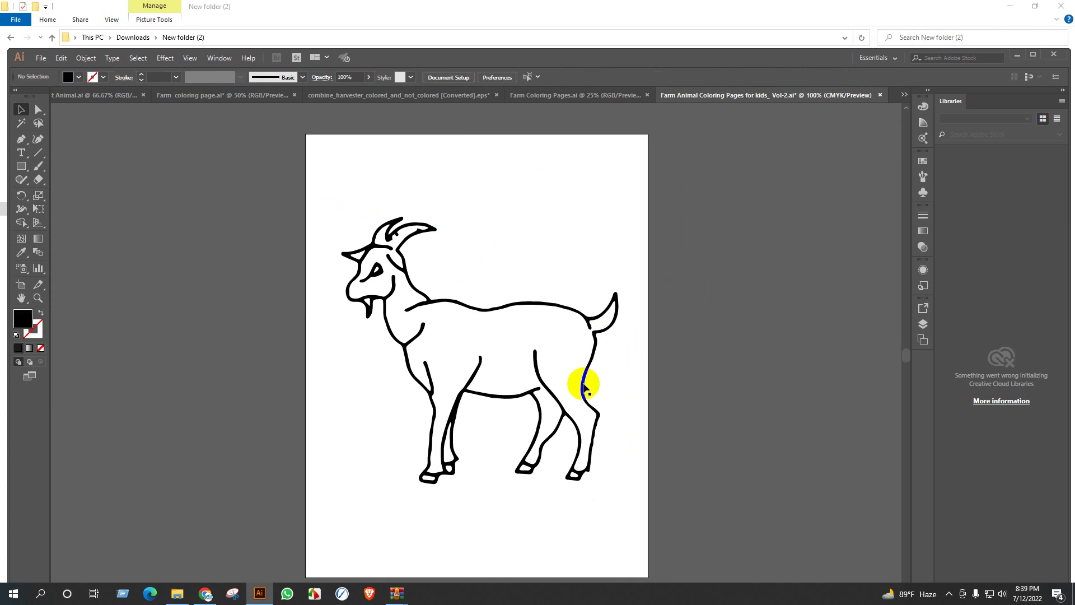
Move the goat off its page onto the empty canvas and release its clipping mask
{"action": "left_click_drag", "start_coordinate": [586, 381], "coordinate": [408, 441]}
{"action": "right_click", "coordinate": [319, 328]}
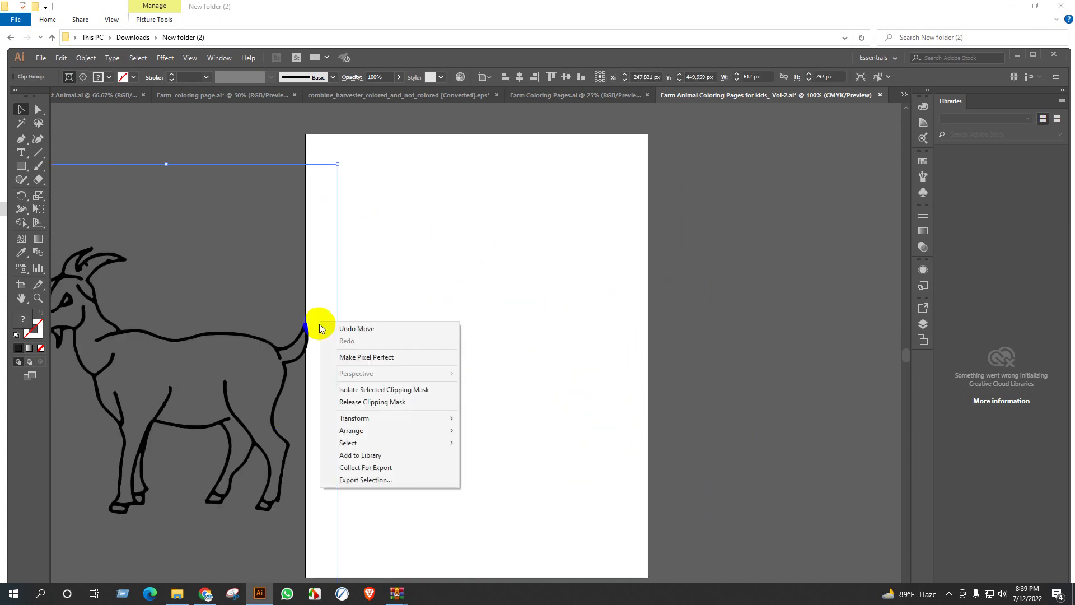
{"action": "left_click", "coordinate": [384, 401]}
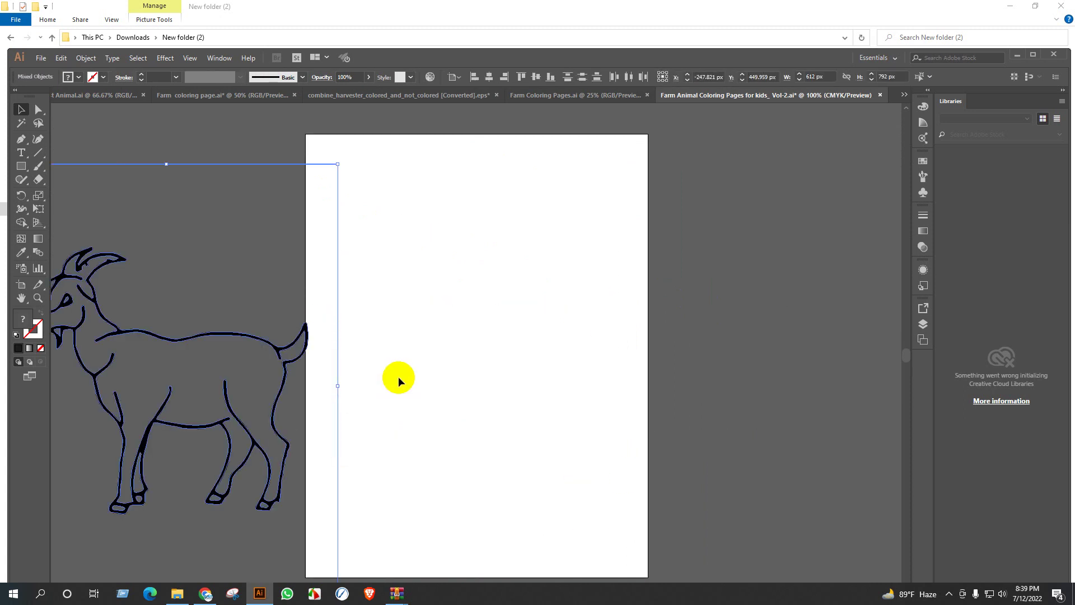
{"action": "left_click", "coordinate": [265, 260]}
{"action": "left_click_drag", "start_coordinate": [249, 303], "coordinate": [480, 242]}
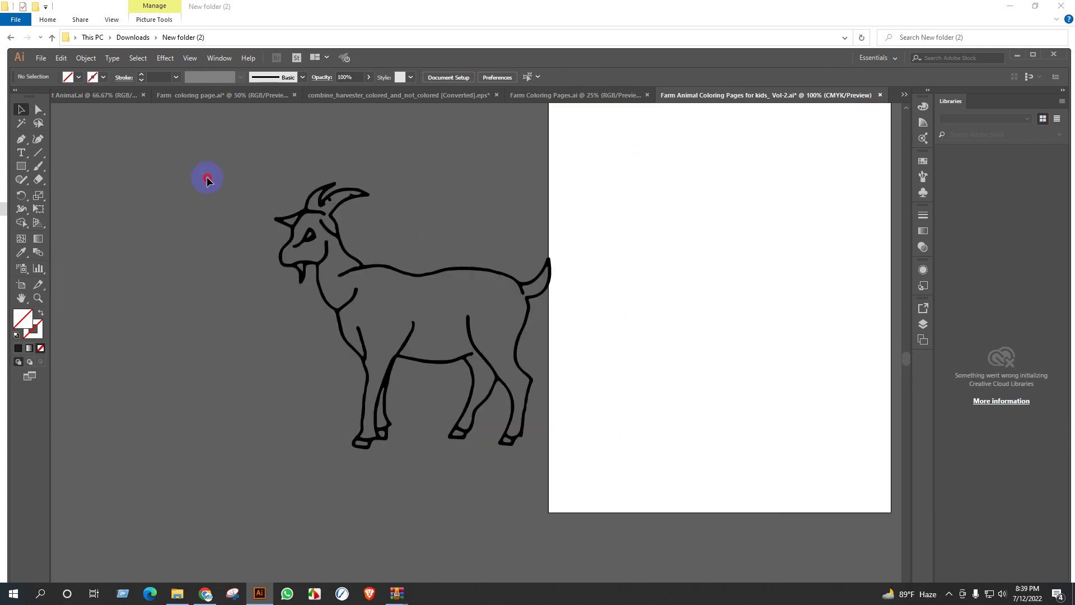
Bring the goat drawing into maxroiger forest Animal.ai, placing it beside the cow page
{"action": "left_click_drag", "start_coordinate": [207, 181], "coordinate": [569, 487]}
{"action": "left_click", "coordinate": [432, 348]}
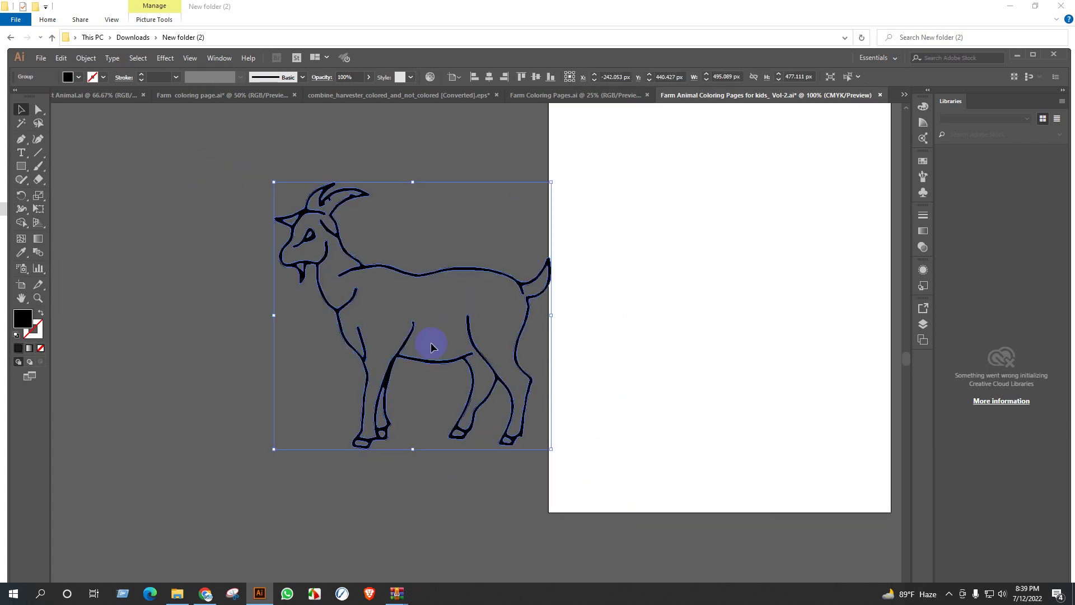
{"action": "left_click_drag", "start_coordinate": [405, 350], "coordinate": [72, 96]}
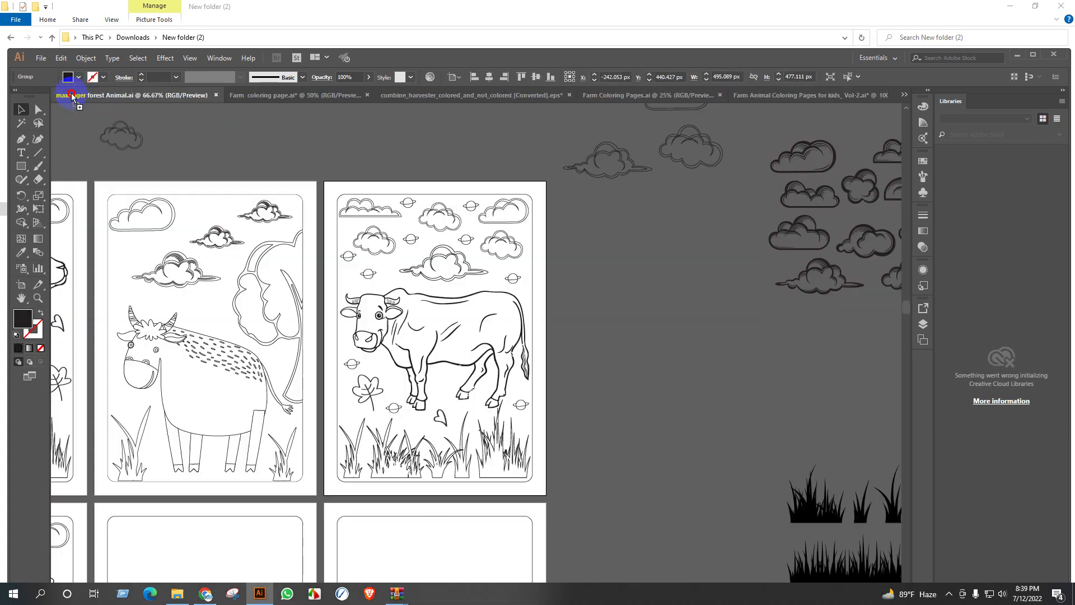
{"action": "left_click_drag", "start_coordinate": [565, 446], "coordinate": [565, 446]}
Copy the spare background with planets onto the first page of the second row and center it horizontally and vertically
{"action": "scroll", "coordinate": [660, 351], "scroll_direction": "down", "scroll_amount": 3}
{"action": "left_click_drag", "start_coordinate": [692, 415], "coordinate": [801, 217]}
{"action": "left_click_drag", "start_coordinate": [834, 392], "coordinate": [324, 244]}
{"action": "left_click", "coordinate": [323, 241]}
{"action": "left_click", "coordinate": [360, 292]}
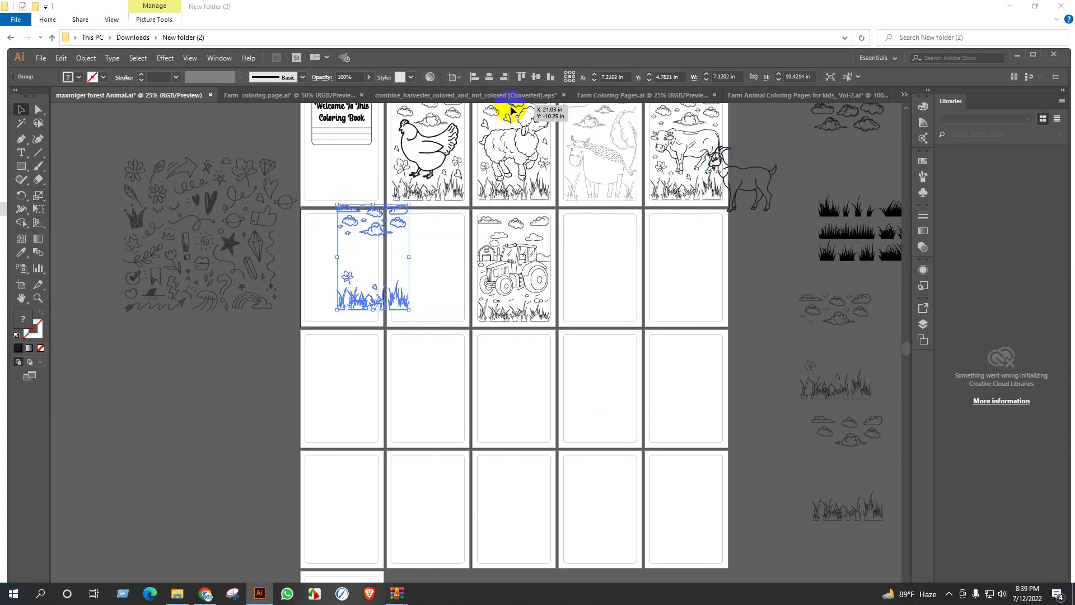
{"action": "left_click", "coordinate": [540, 77]}
{"action": "left_click", "coordinate": [491, 79]}
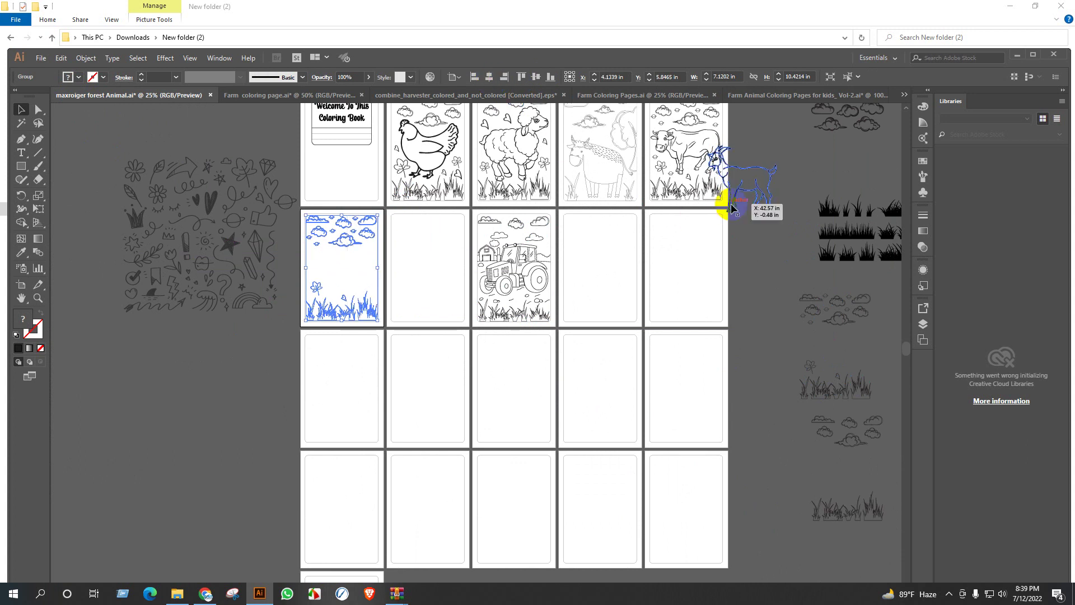
Center the goat horizontally and vertically on the first page of the second row
{"action": "left_click", "coordinate": [771, 205]}
{"action": "left_click", "coordinate": [616, 77]}
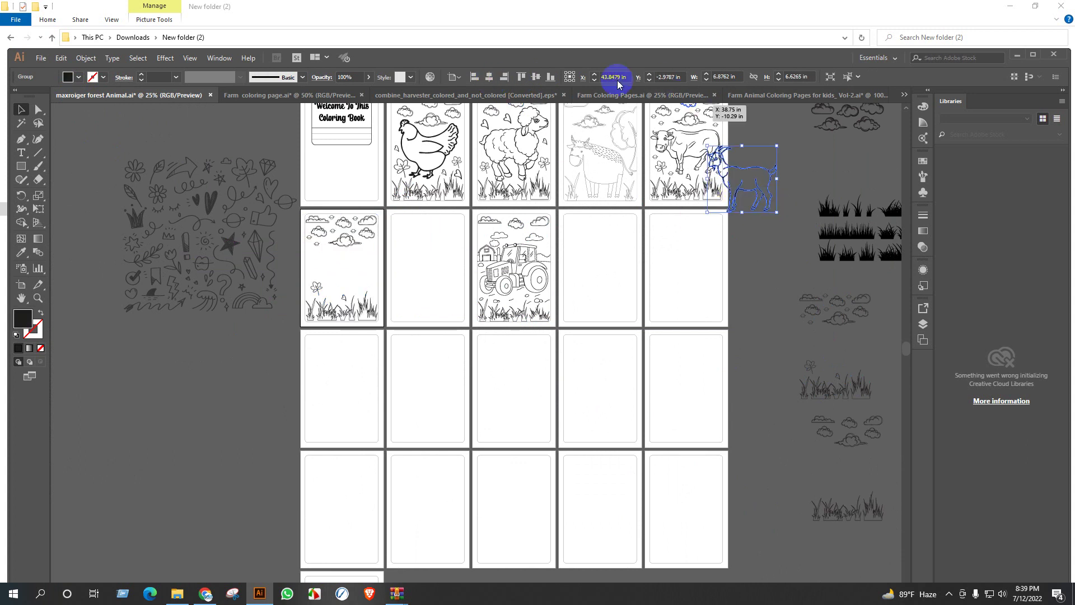
{"action": "left_click", "coordinate": [520, 78]}
{"action": "left_click", "coordinate": [491, 79]}
{"action": "scroll", "coordinate": [364, 246], "scroll_direction": "up", "scroll_amount": 3}
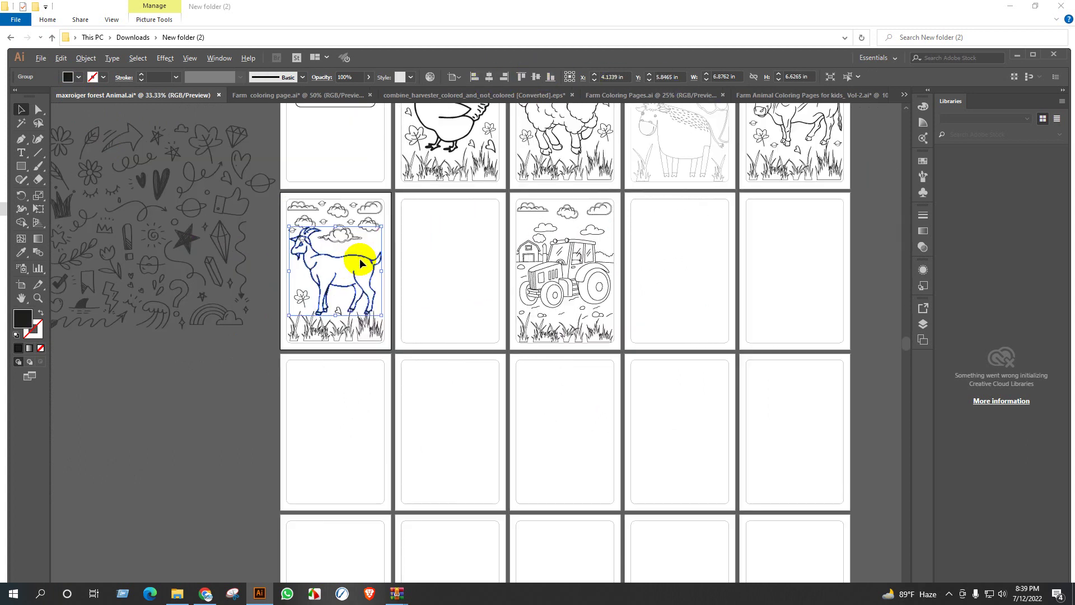
Ungroup the goat page's background and move the planet on the goat's head to the gap above its back
{"action": "left_click_drag", "start_coordinate": [462, 220], "coordinate": [493, 284]}
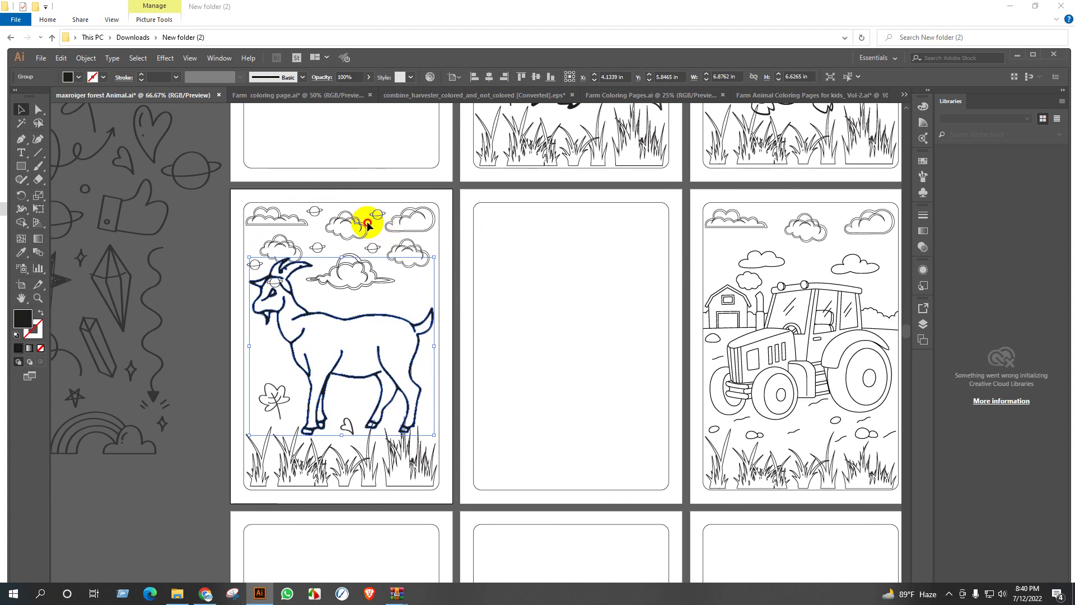
{"action": "right_click", "coordinate": [368, 224]}
{"action": "left_click_drag", "start_coordinate": [337, 213], "coordinate": [372, 238]}
{"action": "right_click", "coordinate": [371, 237]}
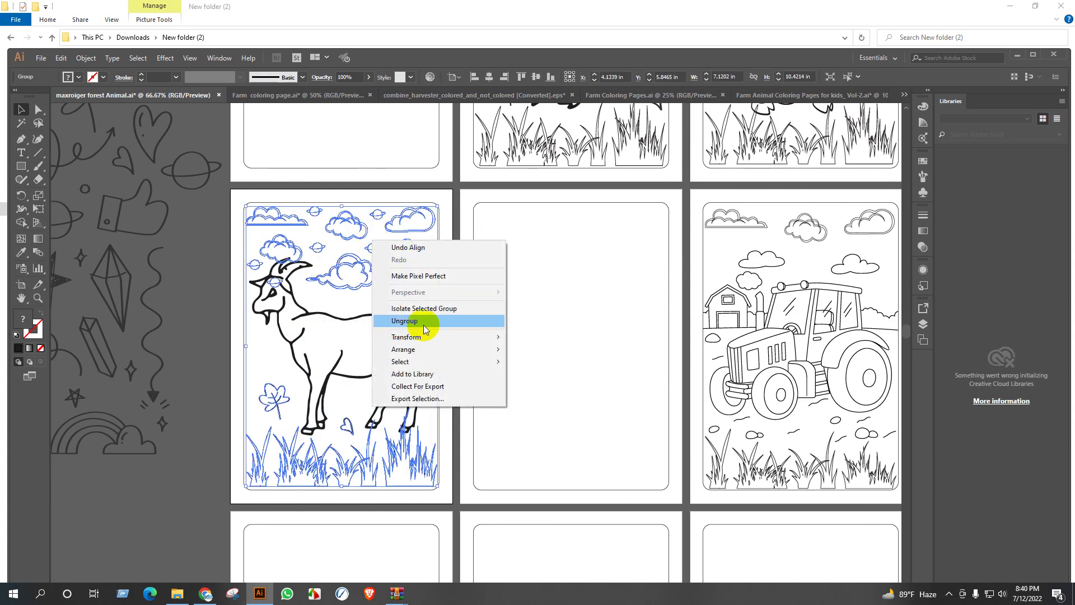
{"action": "left_click", "coordinate": [442, 319]}
{"action": "left_click", "coordinate": [534, 248]}
{"action": "scroll", "coordinate": [364, 300], "scroll_direction": "up", "scroll_amount": 1}
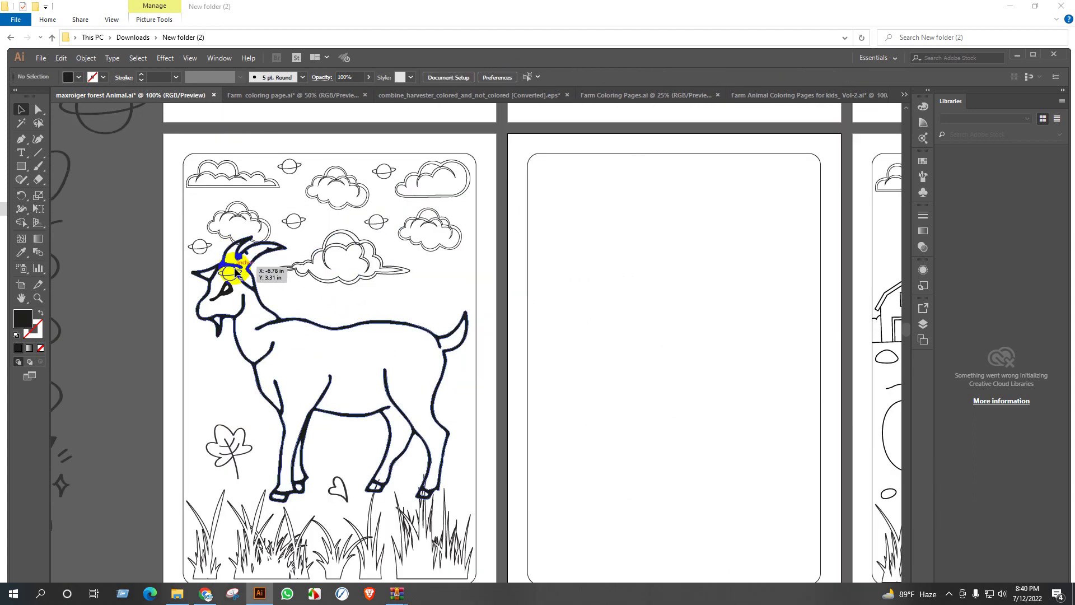
{"action": "left_click_drag", "start_coordinate": [233, 273], "coordinate": [432, 289]}
{"action": "left_click", "coordinate": [240, 233]}
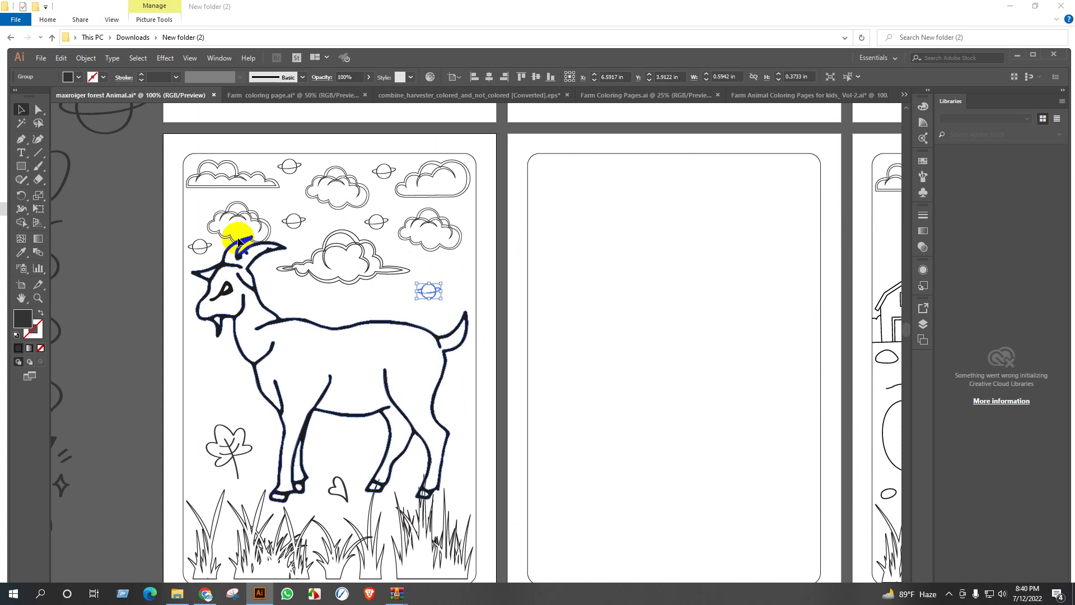
{"action": "scroll", "coordinate": [255, 233], "scroll_direction": "up", "scroll_amount": 1}
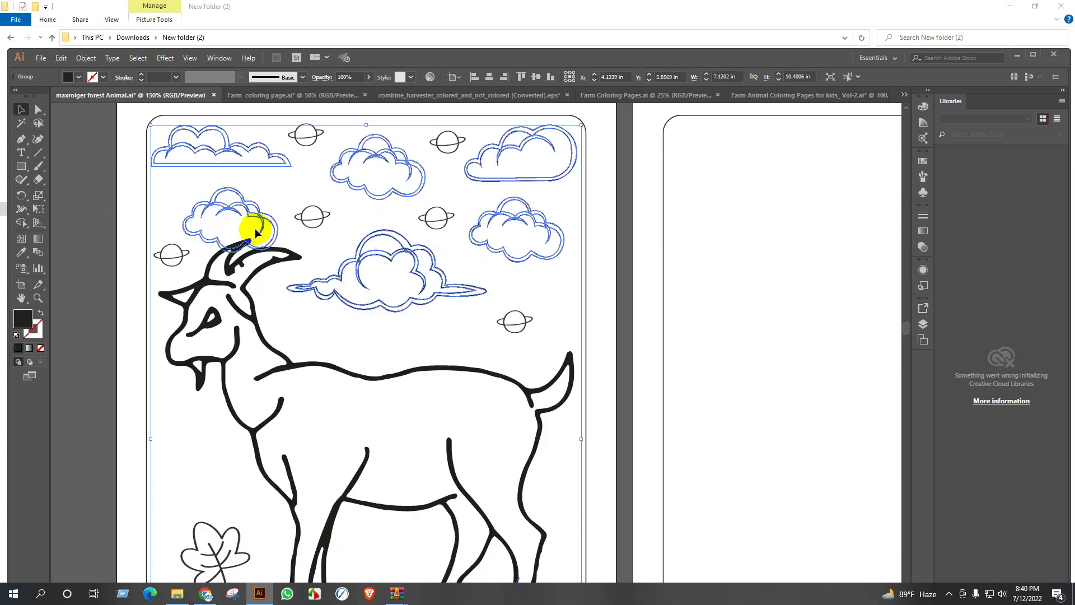
{"action": "left_click", "coordinate": [683, 276]}
{"action": "left_click", "coordinate": [271, 223]}
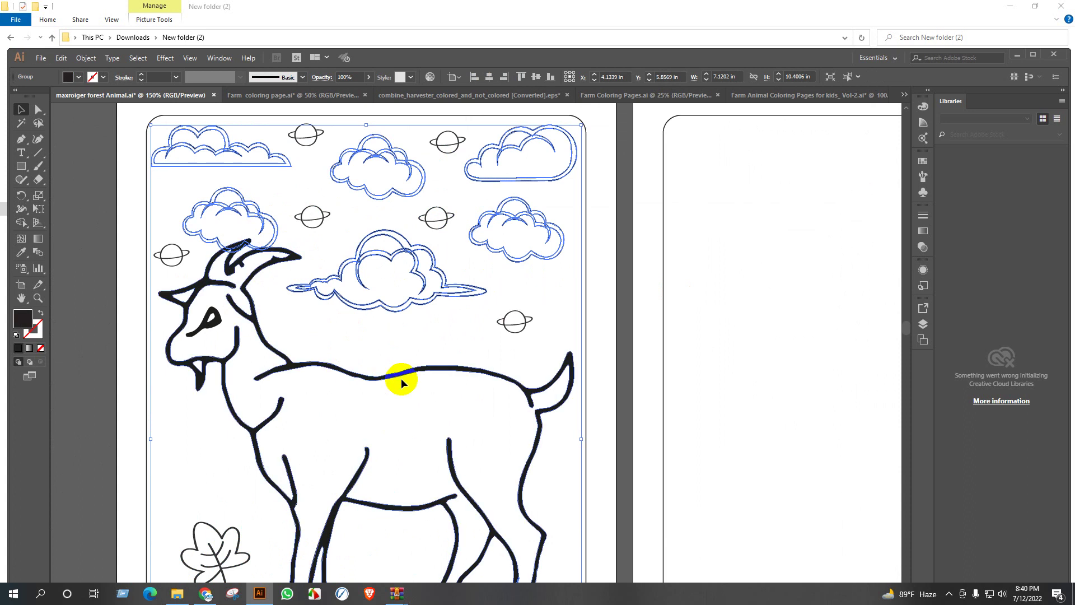
{"action": "left_click_drag", "start_coordinate": [403, 372], "coordinate": [620, 389]}
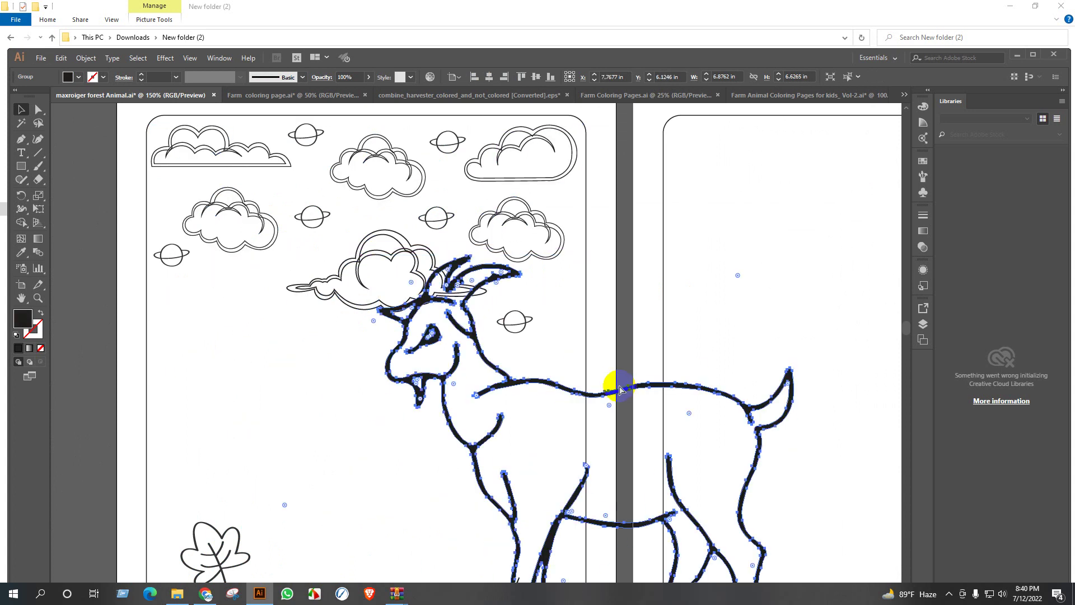
{"action": "key", "text": "ctrl+z"}
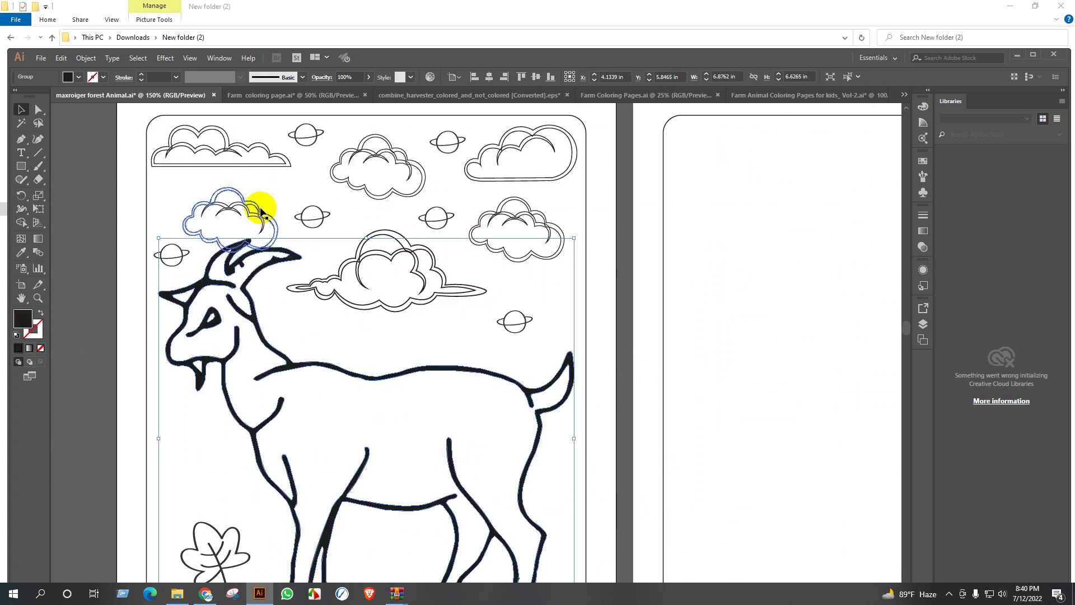
Ungroup the clouds on the goat page and shrink the cloud that overlaps the goat's horns
{"action": "right_click", "coordinate": [256, 208]}
{"action": "left_click", "coordinate": [271, 278]}
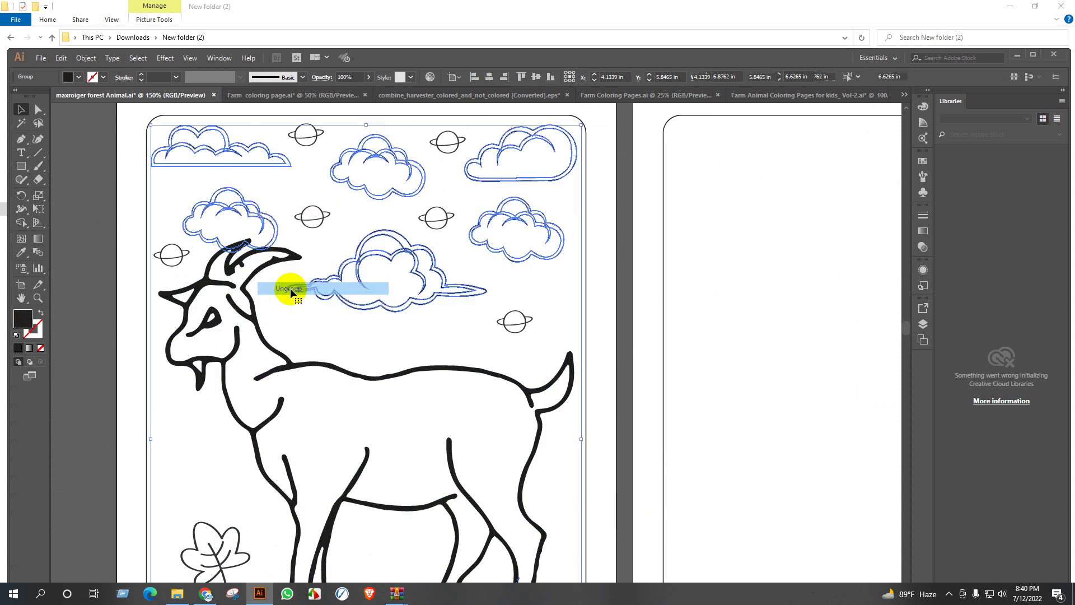
{"action": "left_click", "coordinate": [337, 210]}
{"action": "left_click", "coordinate": [253, 220]}
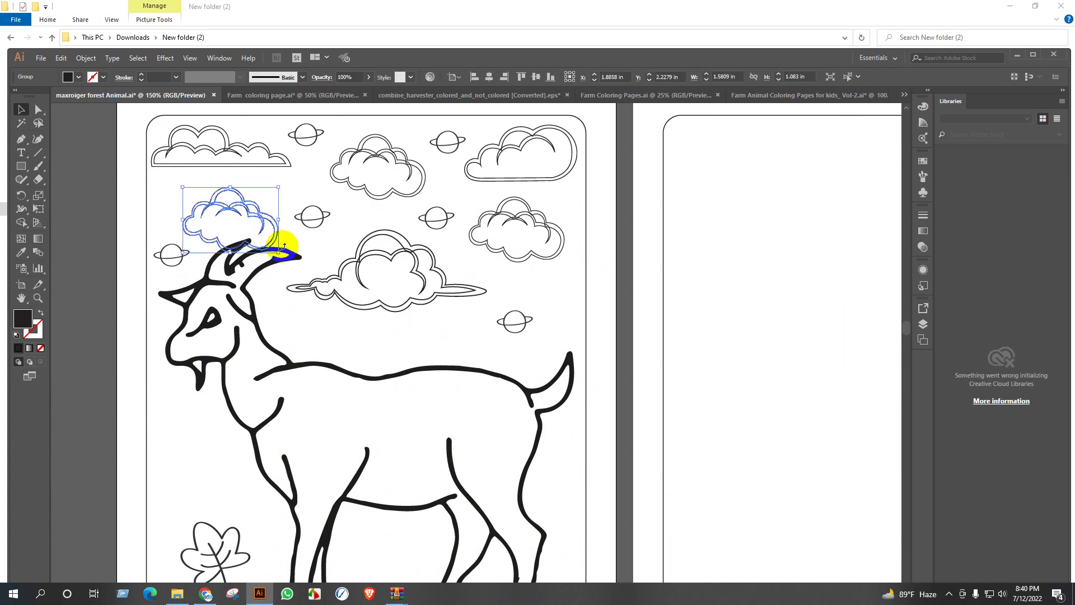
{"action": "left_click_drag", "start_coordinate": [276, 244], "coordinate": [342, 305]}
{"action": "left_click", "coordinate": [260, 185]}
Duplicate planets above the goat's back, behind its rear and in front of its chest, enlarging the last, and duplicate the heart under its belly
{"action": "scroll", "coordinate": [238, 224], "scroll_direction": "down", "scroll_amount": 1}
{"action": "left_click", "coordinate": [531, 316]}
{"action": "scroll", "coordinate": [556, 321], "scroll_direction": "down", "scroll_amount": 1}
{"action": "scroll", "coordinate": [556, 321], "scroll_direction": "down", "scroll_amount": 2}
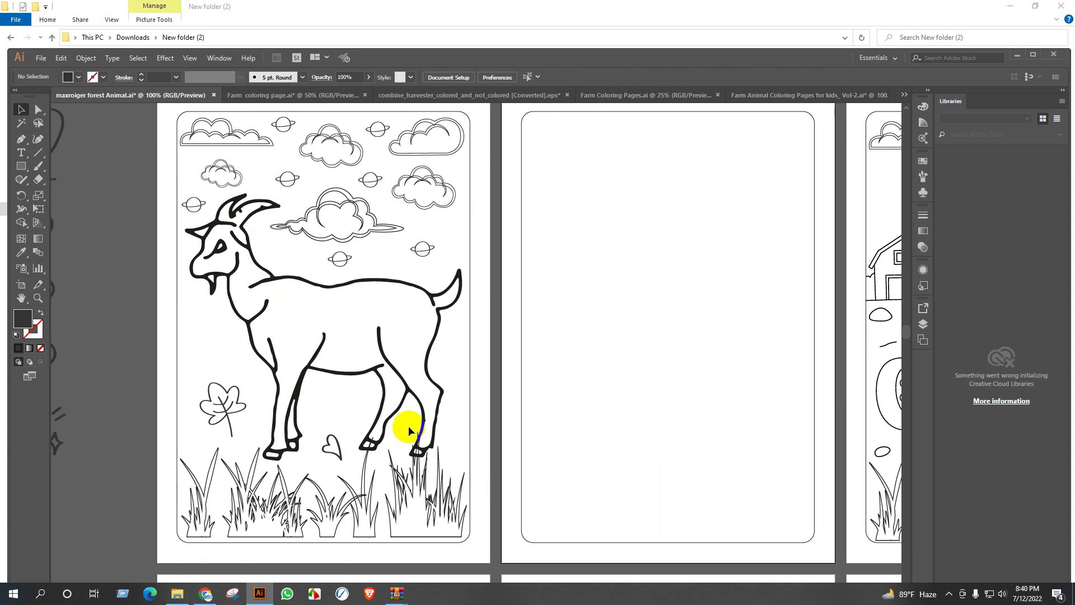
{"action": "left_click_drag", "start_coordinate": [345, 261], "coordinate": [458, 357]}
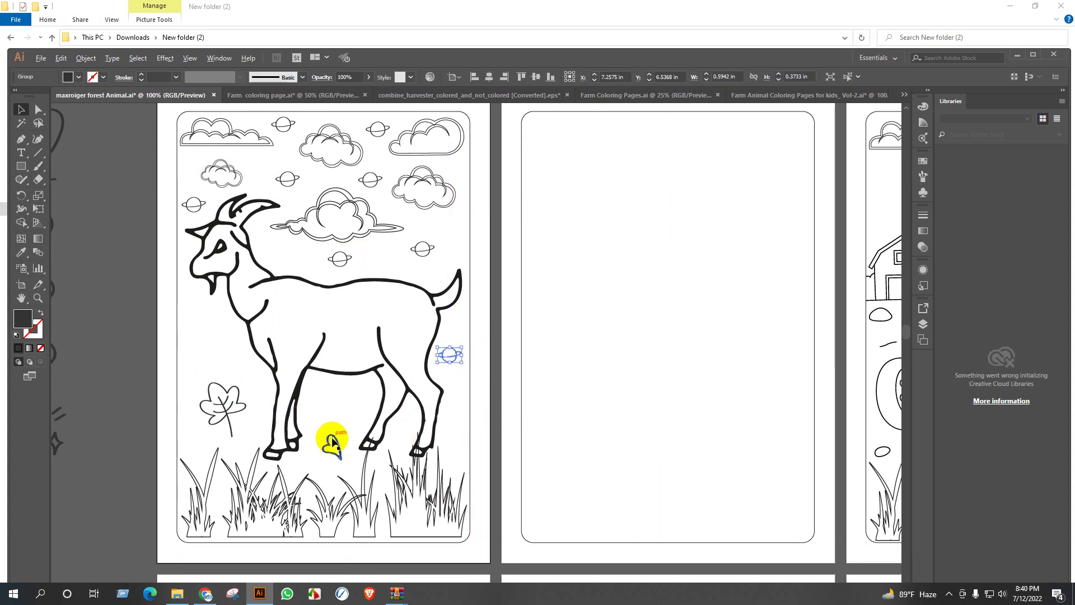
{"action": "left_click_drag", "start_coordinate": [333, 440], "coordinate": [336, 396]}
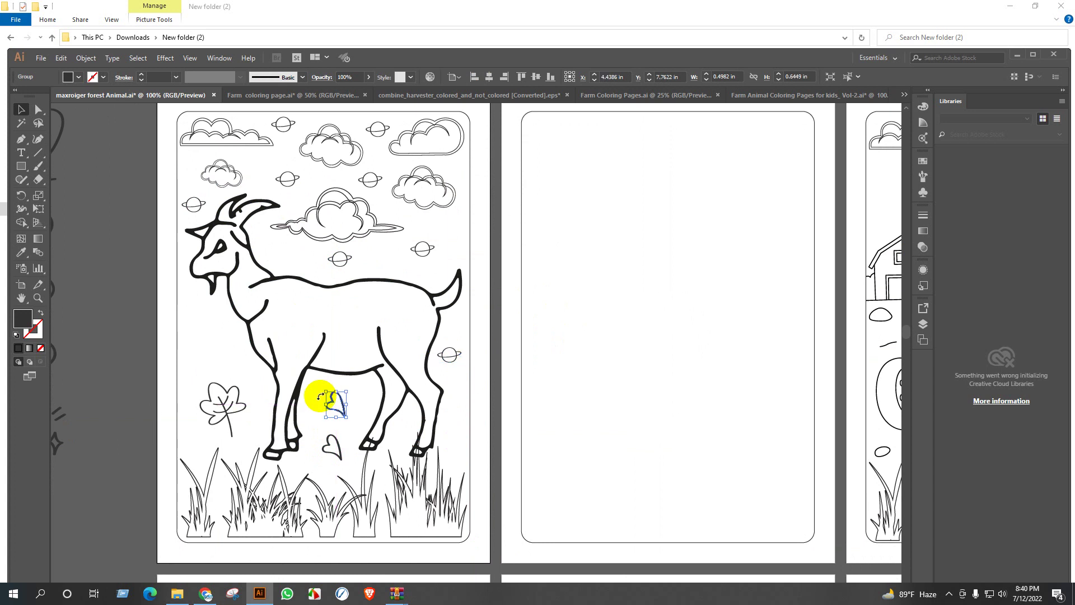
{"action": "left_click_drag", "start_coordinate": [451, 357], "coordinate": [221, 331]}
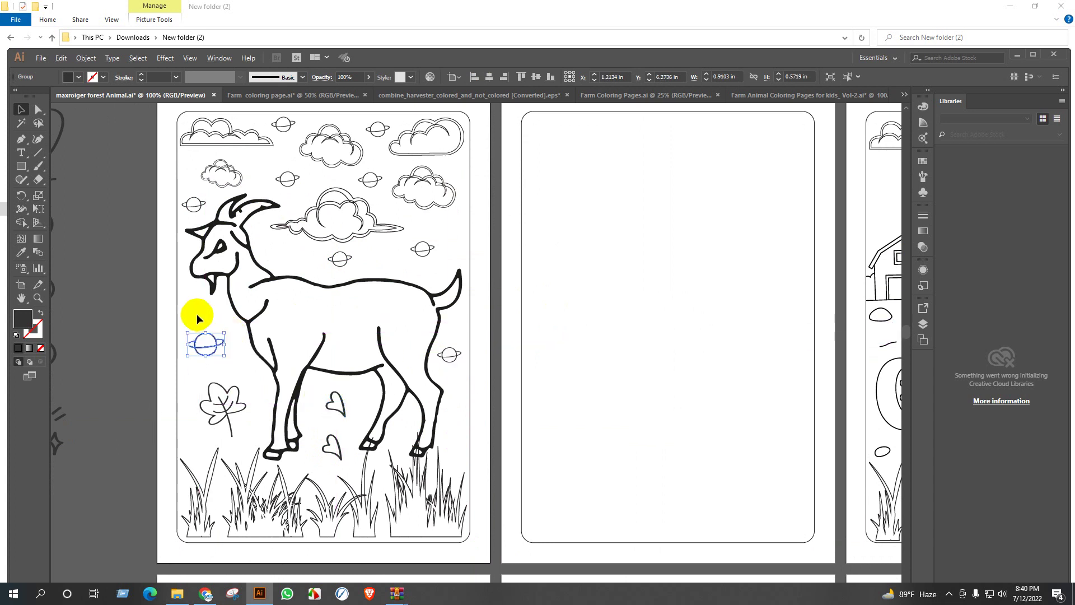
{"action": "left_click", "coordinate": [197, 313]}
{"action": "key", "text": "ctrl+minus"}
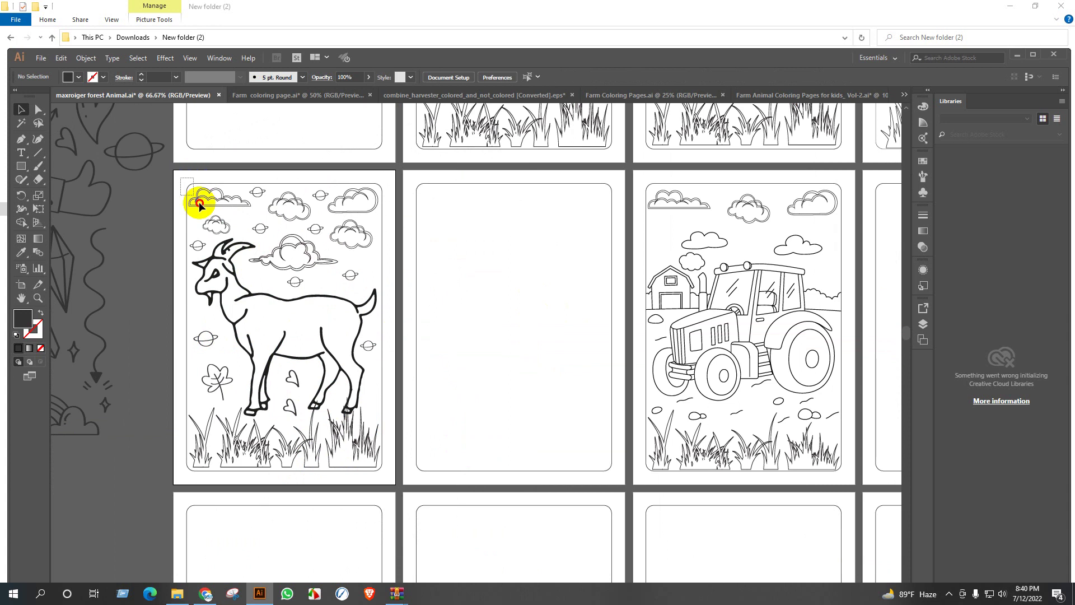
{"action": "left_click_drag", "start_coordinate": [200, 205], "coordinate": [384, 472]}
{"action": "left_click", "coordinate": [537, 347]}
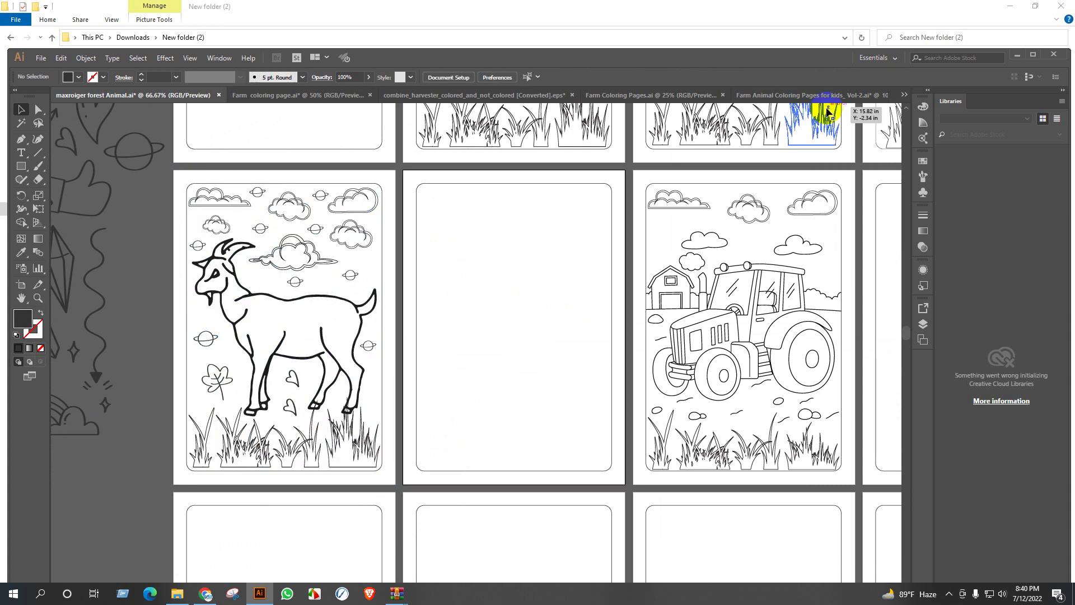
Close Farm Animal Coloring Pages for kids_ Vol-2.ai without saving its changes
{"action": "mouse_move", "coordinate": [827, 110]}
{"action": "left_mouse_down"}
{"action": "mouse_move", "coordinate": [815, 95]}
{"action": "mouse_move", "coordinate": [840, 96]}
{"action": "left_mouse_up"}
{"action": "left_click", "coordinate": [880, 95]}
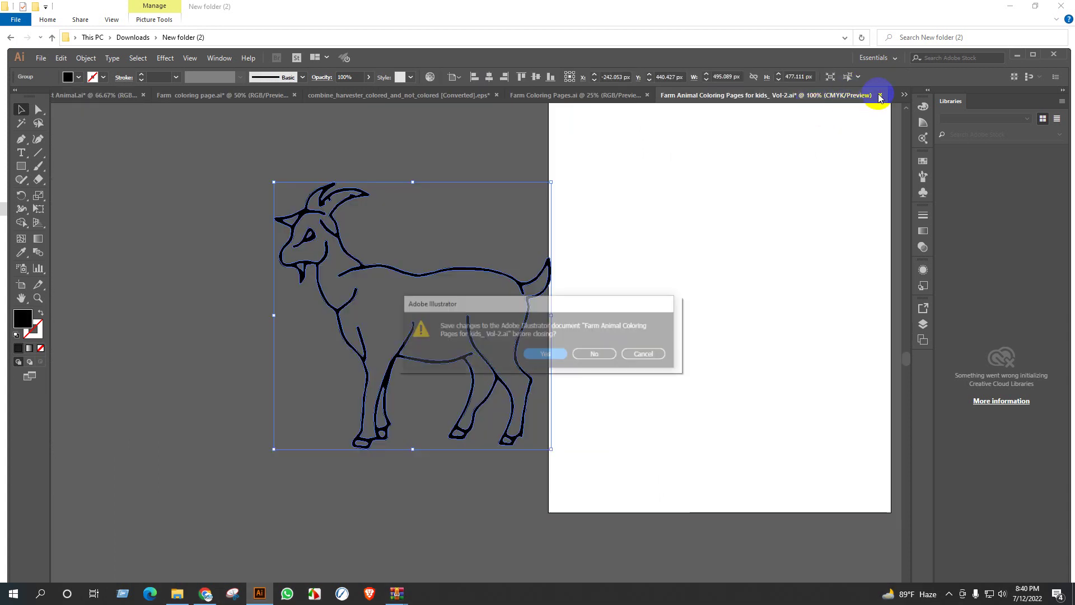
{"action": "left_click", "coordinate": [596, 353]}
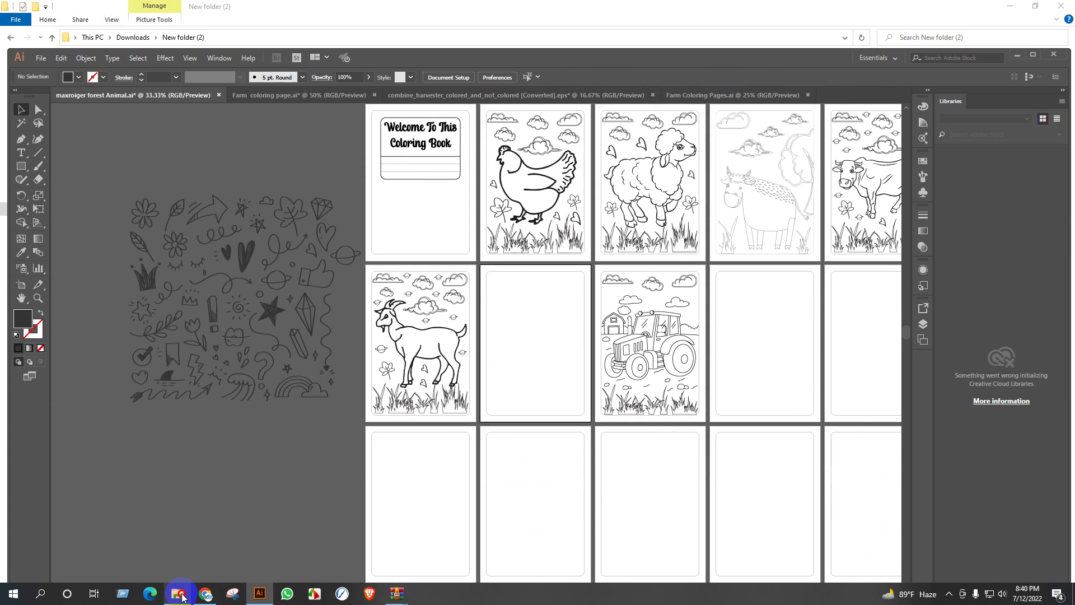
Open page 6, the sheep drawing, from Farm Animal Coloring Pages for kids_ Vol-2.ai
{"action": "left_click", "coordinate": [179, 595]}
{"action": "double_click", "coordinate": [857, 240]}
{"action": "left_click", "coordinate": [593, 357]}
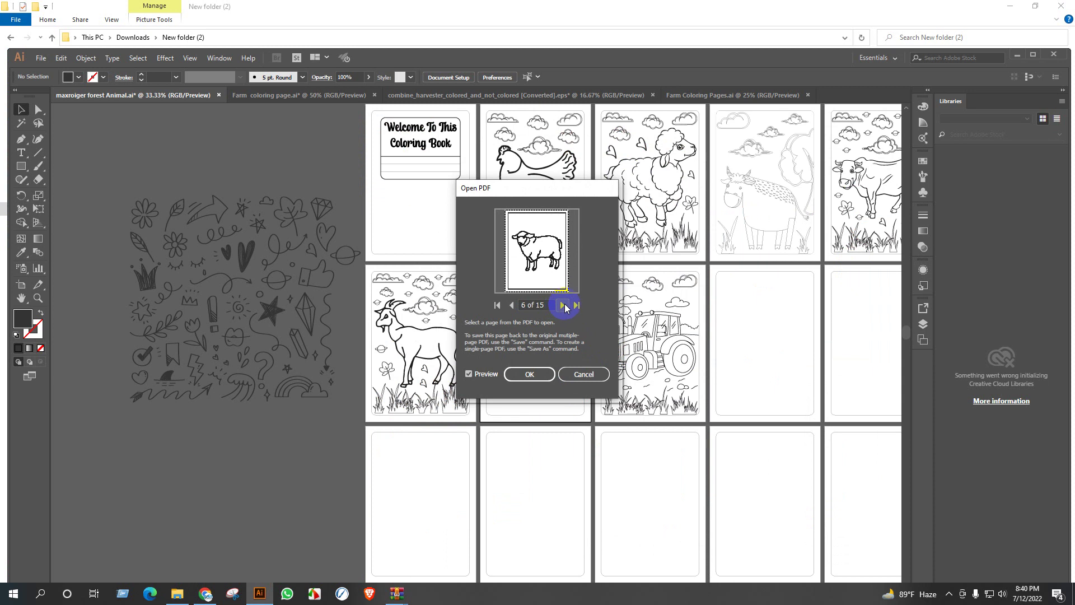
{"action": "left_click", "coordinate": [536, 373]}
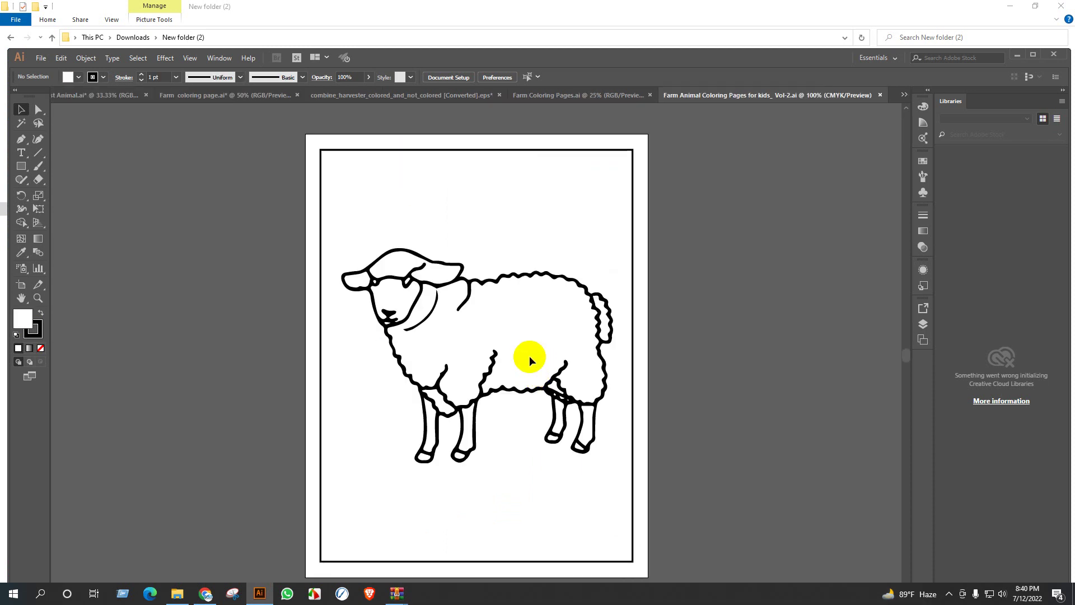
Delete the rectangular border around the sheep, keeping the sheep drawing on the page
{"action": "right_click", "coordinate": [616, 242]}
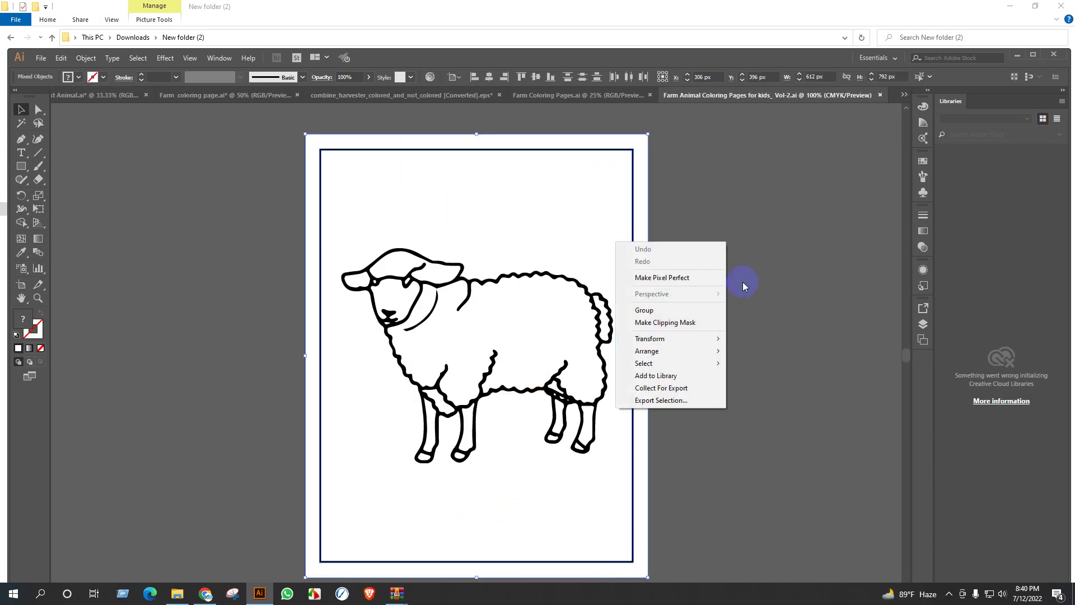
{"action": "left_click", "coordinate": [665, 197]}
{"action": "key", "text": "Delete"}
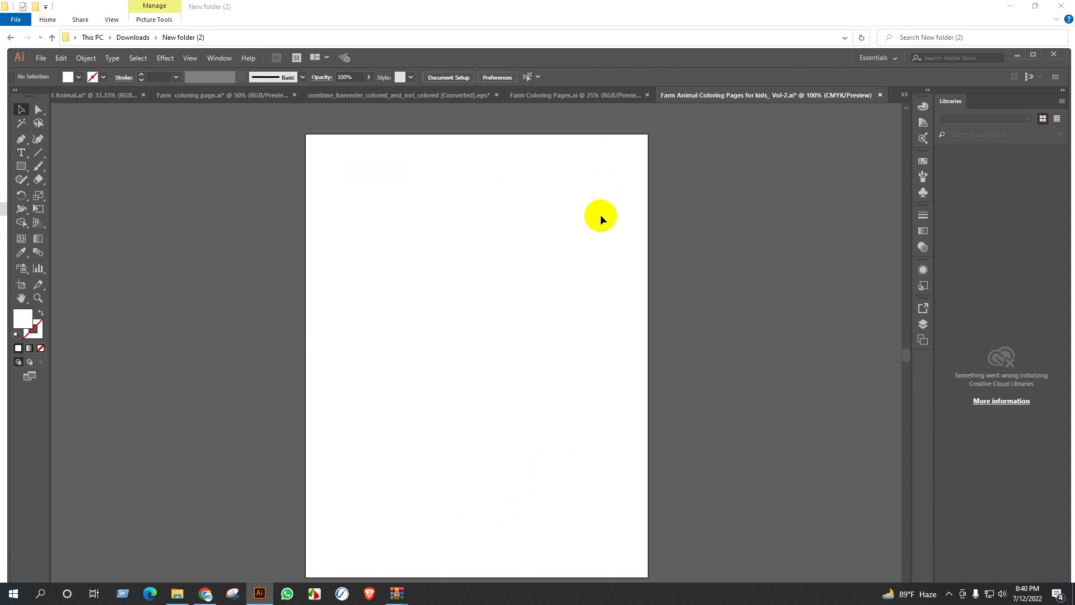
{"action": "key", "text": "ctrl+z"}
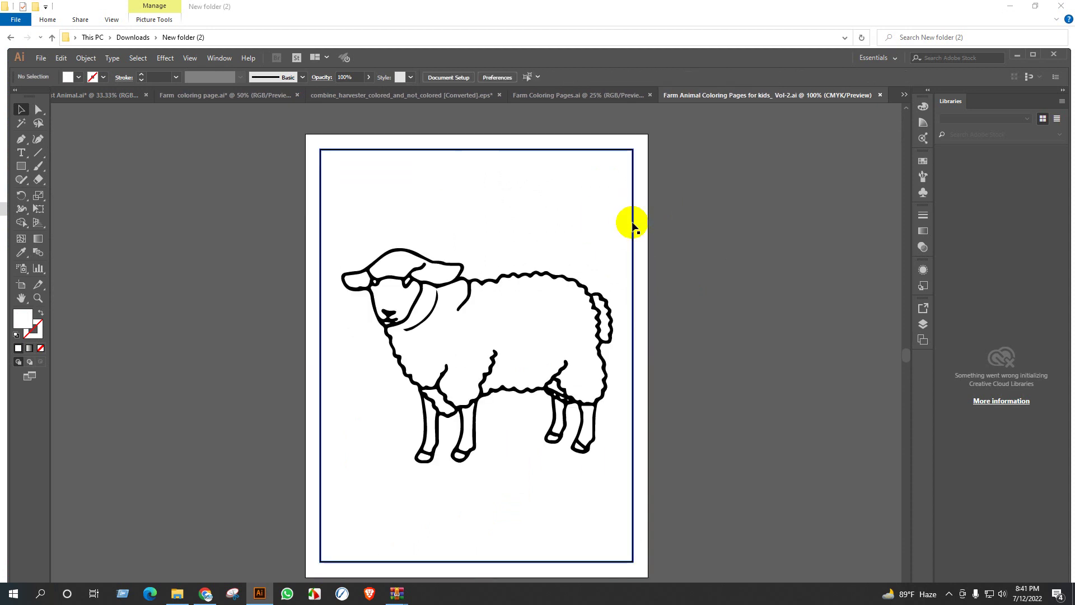
{"action": "key", "text": "Delete"}
Release the page-sized clipping mask that contains the sheep drawing
{"action": "right_click", "coordinate": [547, 300]}
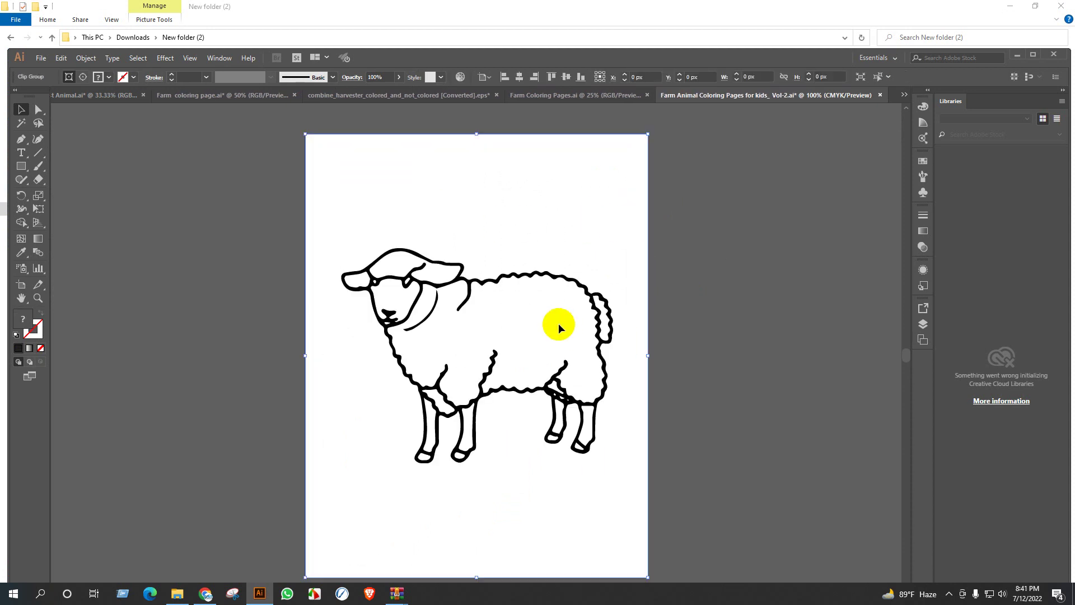
{"action": "left_click", "coordinate": [605, 380]}
{"action": "left_click", "coordinate": [682, 292]}
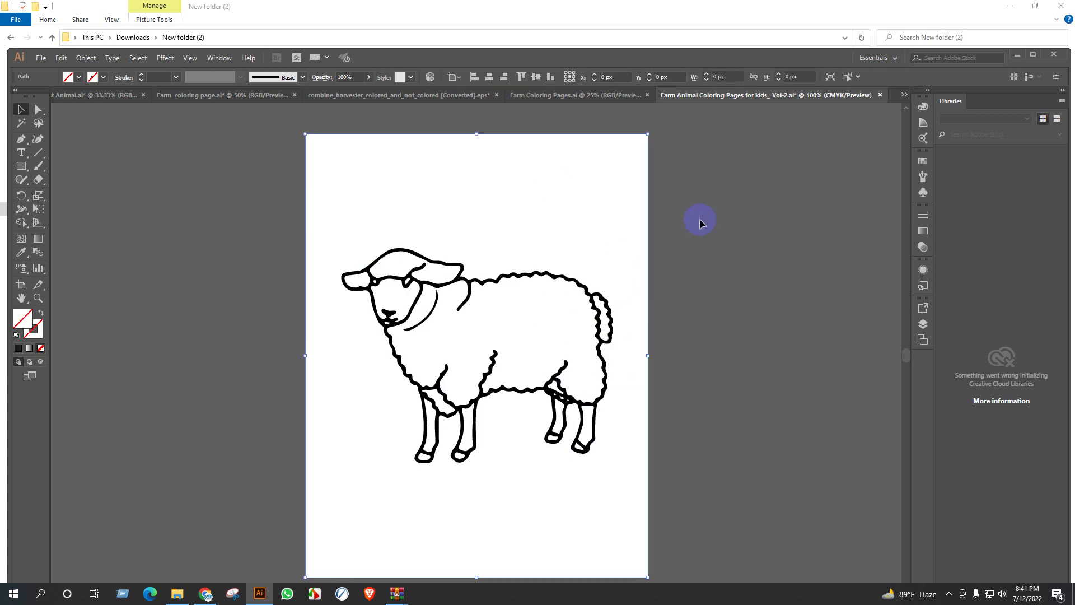
Group the sheep's line art and bring it into maxroiger forest Animal.ai, onto the second page of the third row
{"action": "left_click_drag", "start_coordinate": [336, 228], "coordinate": [618, 492]}
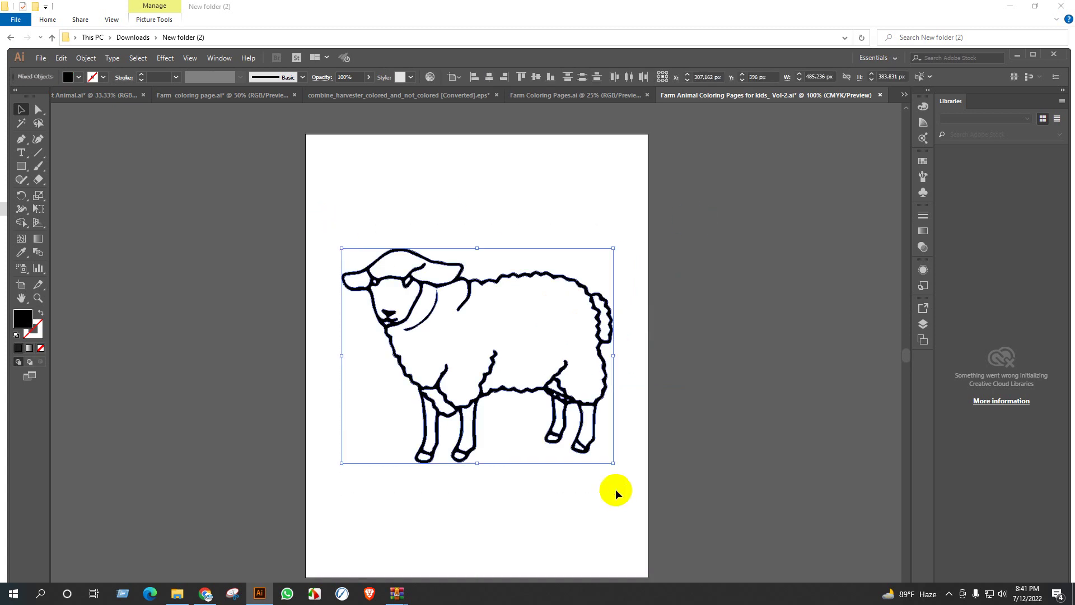
{"action": "key", "text": "ctrl+g"}
{"action": "left_click_drag", "start_coordinate": [567, 386], "coordinate": [103, 99]}
{"action": "left_click_drag", "start_coordinate": [410, 251], "coordinate": [547, 462]}
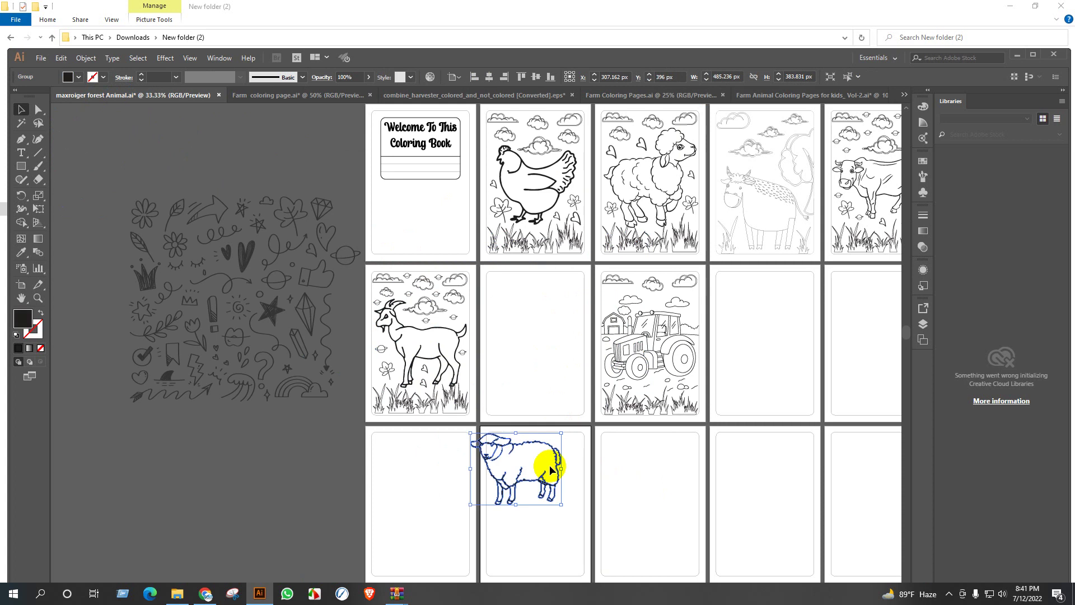
Copy the spare background with planets onto the second page of the second row and center it horizontally and vertically
{"action": "scroll", "coordinate": [550, 405], "scroll_direction": "down", "scroll_amount": 1}
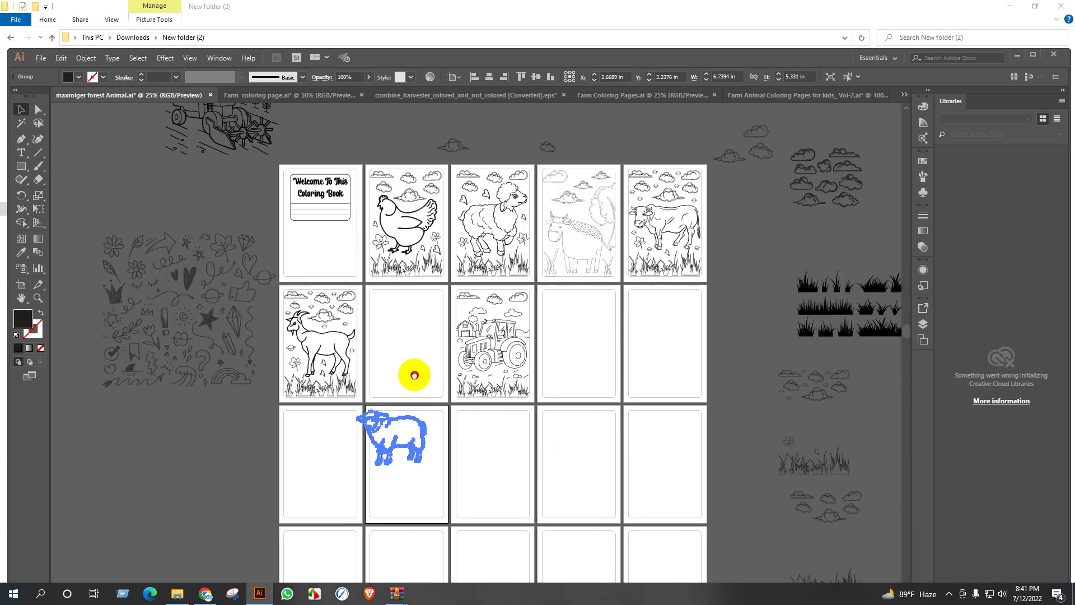
{"action": "left_click_drag", "start_coordinate": [805, 471], "coordinate": [409, 395]}
{"action": "left_click_drag", "start_coordinate": [383, 321], "coordinate": [384, 322]}
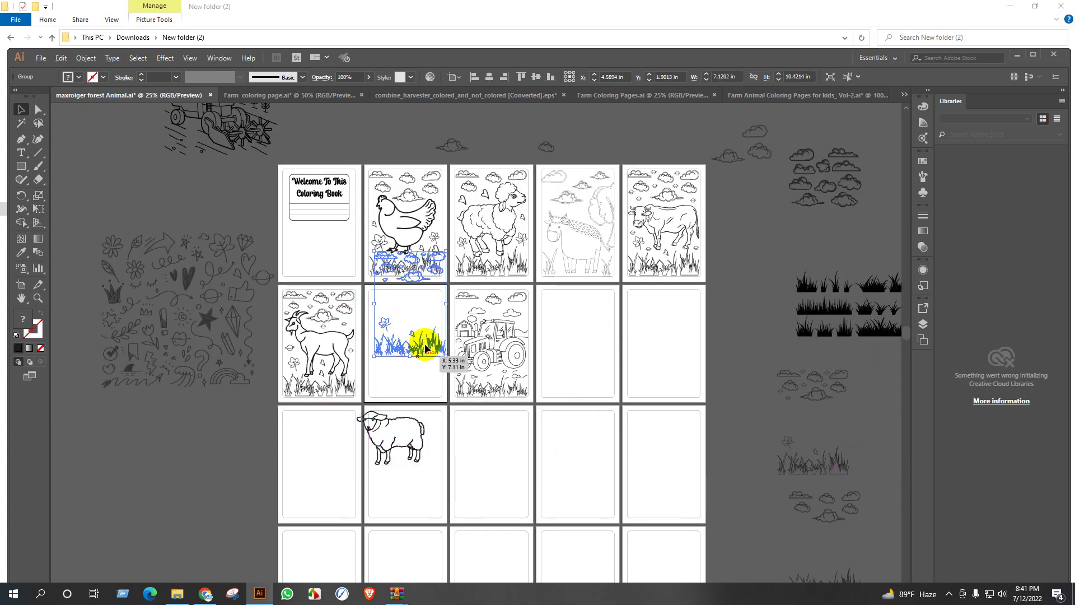
{"action": "left_click", "coordinate": [488, 77]}
{"action": "left_click", "coordinate": [536, 77]}
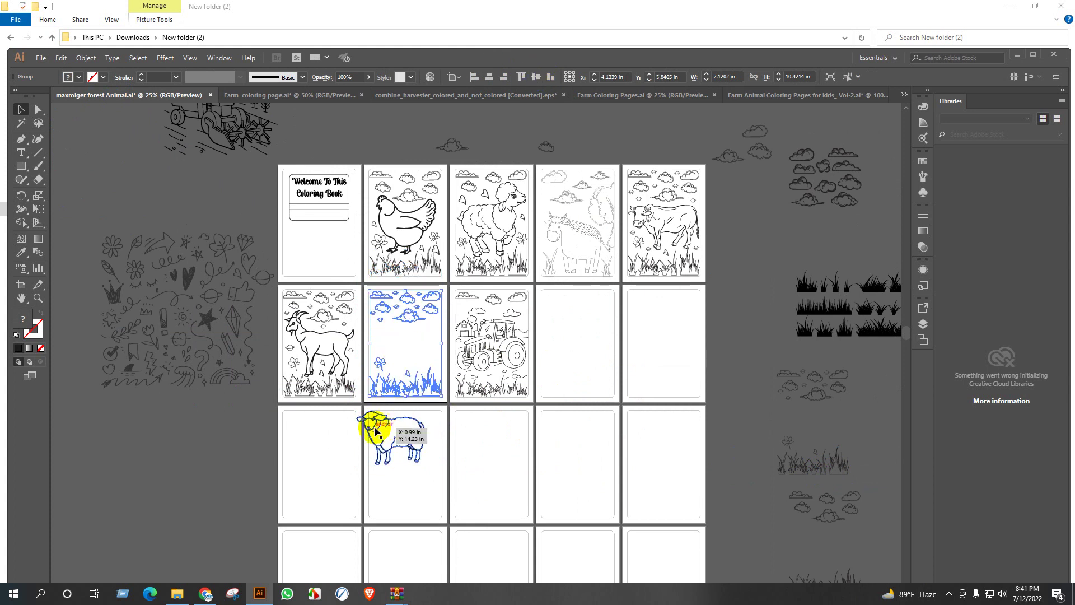
Try to center the sheep horizontally and vertically on the second page of the second row
{"action": "left_click", "coordinate": [375, 431]}
{"action": "left_click", "coordinate": [536, 76]}
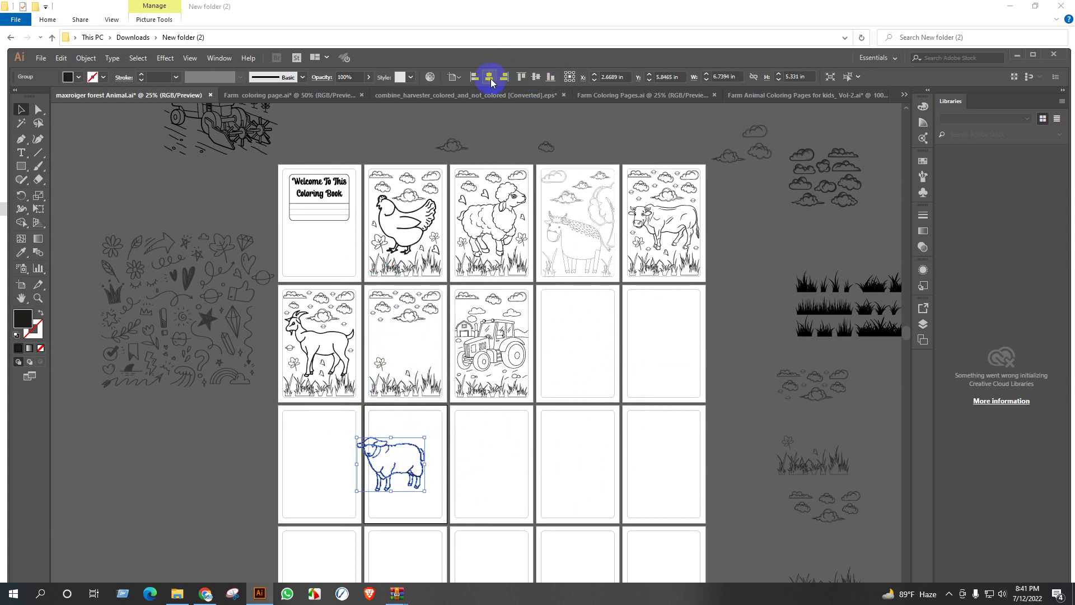
{"action": "left_click", "coordinate": [489, 77]}
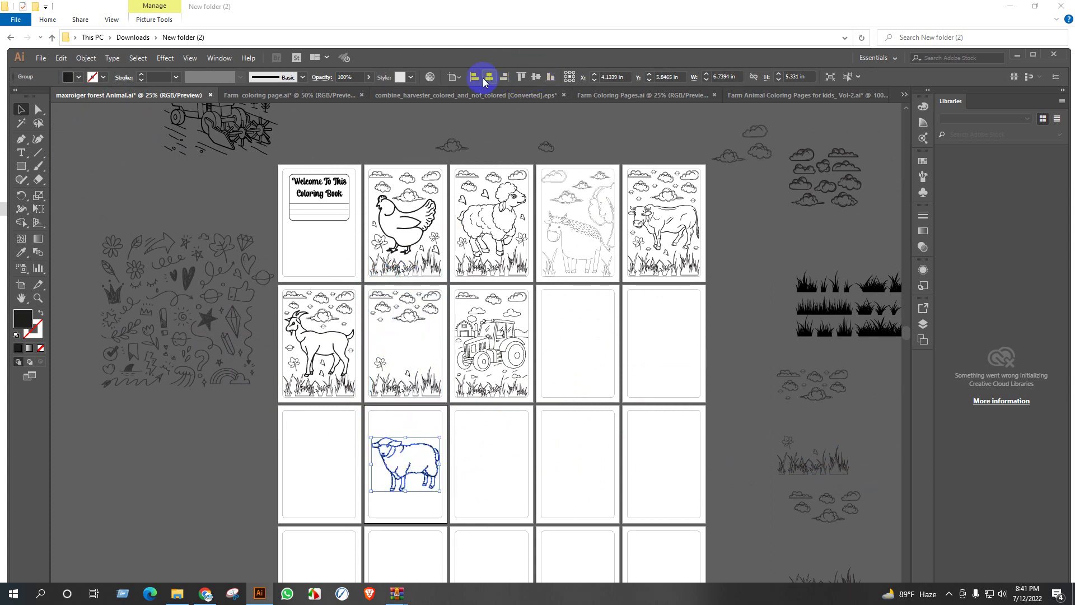
{"action": "left_click", "coordinate": [413, 346]}
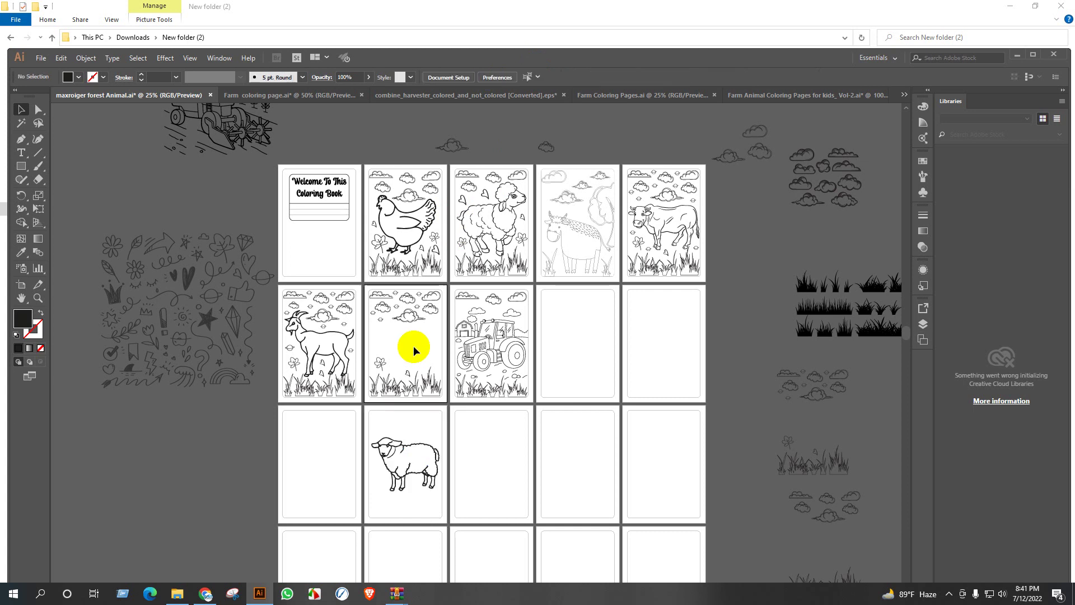
{"action": "left_click", "coordinate": [405, 482]}
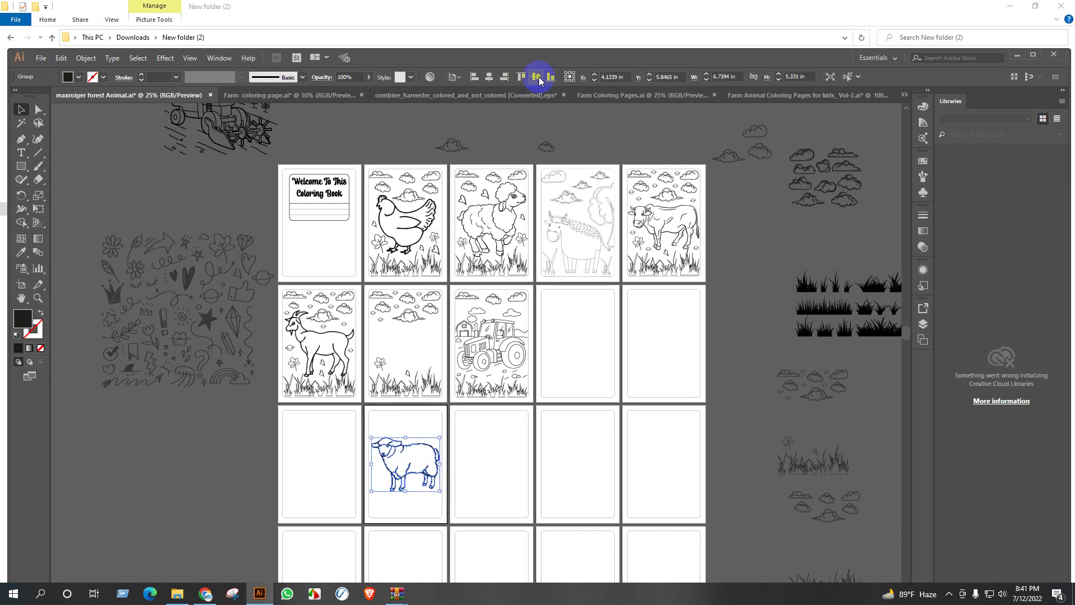
Move the sheep from the third row onto the page beside the goat page and center it horizontally and vertically
{"action": "left_click_drag", "start_coordinate": [394, 487], "coordinate": [416, 347]}
{"action": "scroll", "coordinate": [415, 345], "scroll_direction": "up", "scroll_amount": 4}
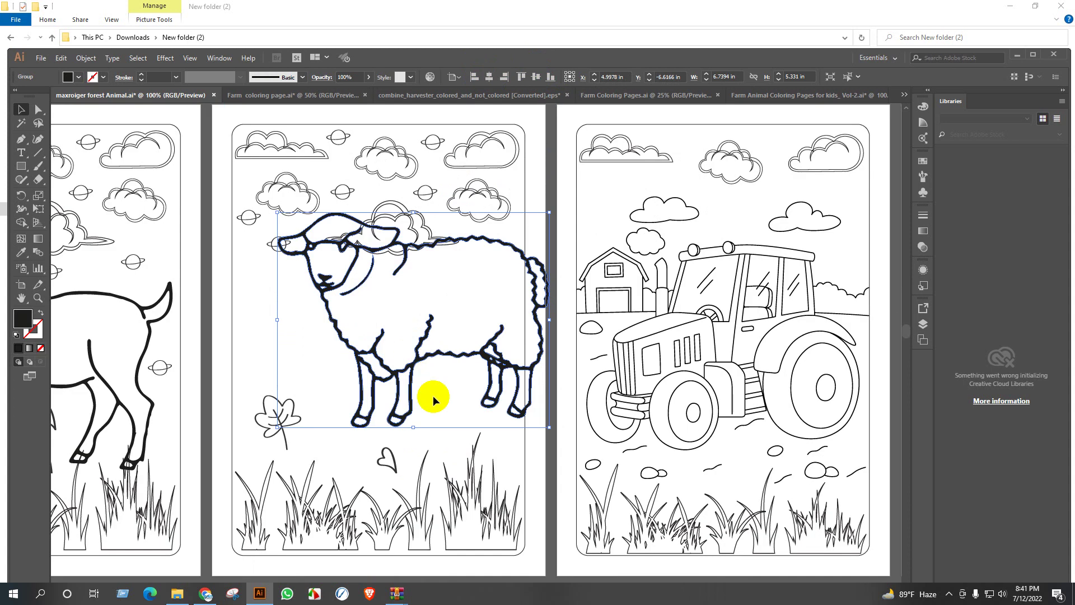
{"action": "left_click", "coordinate": [432, 438]}
{"action": "left_click", "coordinate": [371, 408]}
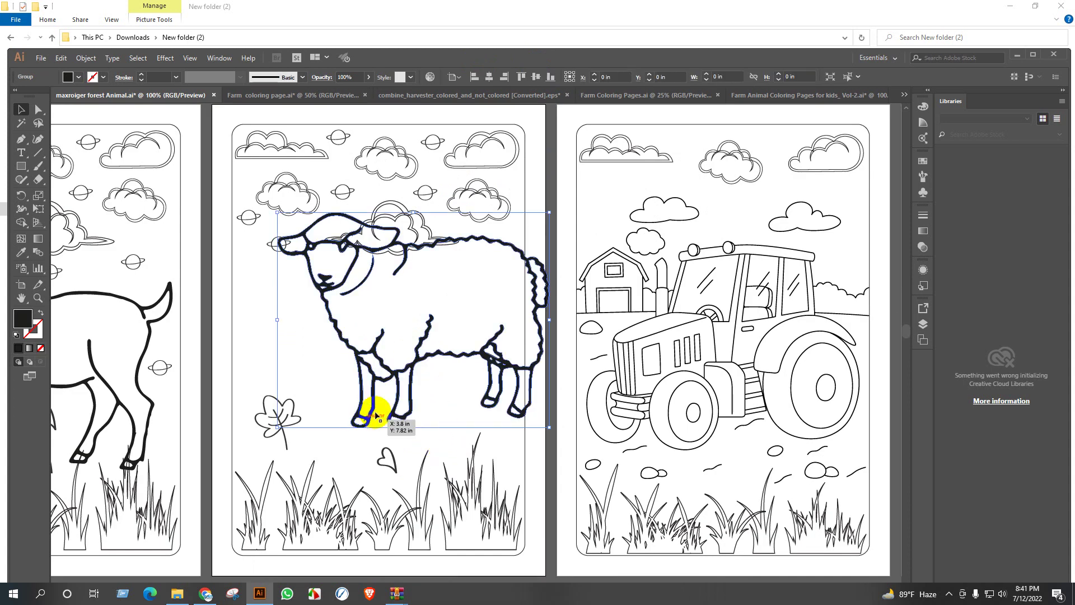
{"action": "left_click", "coordinate": [488, 79]}
{"action": "left_click", "coordinate": [533, 77]}
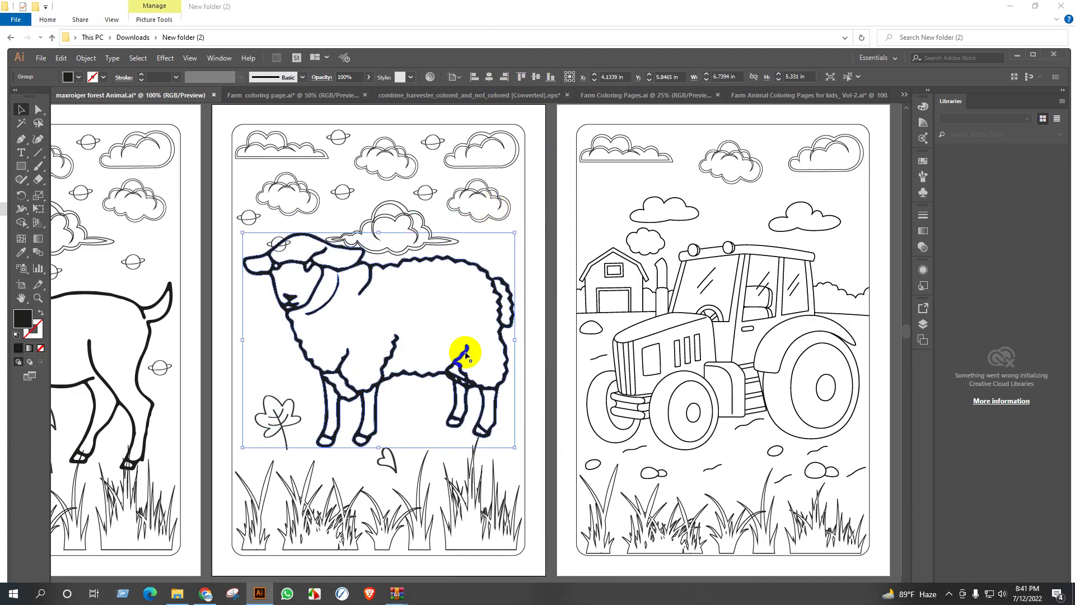
Nudge the sheep straight down to Y 6.402 in so its head and back sit clear of the planet and large cloud
{"action": "key", "text": "shift+Down"}
{"action": "key", "text": "shift+Down"}
{"action": "key", "text": "shift+Down"}
{"action": "key", "text": "shift+Down"}
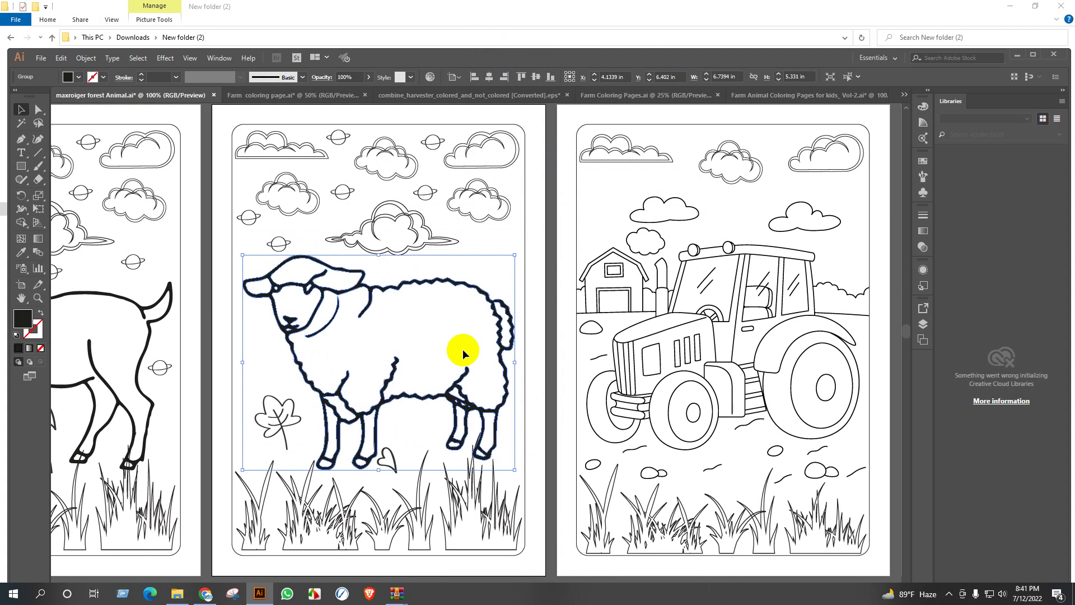
Nudge the sheep on the page beside the goat page left and down to X 3.995 in and Y 6.4853 in
{"action": "key", "text": "shift+Left"}
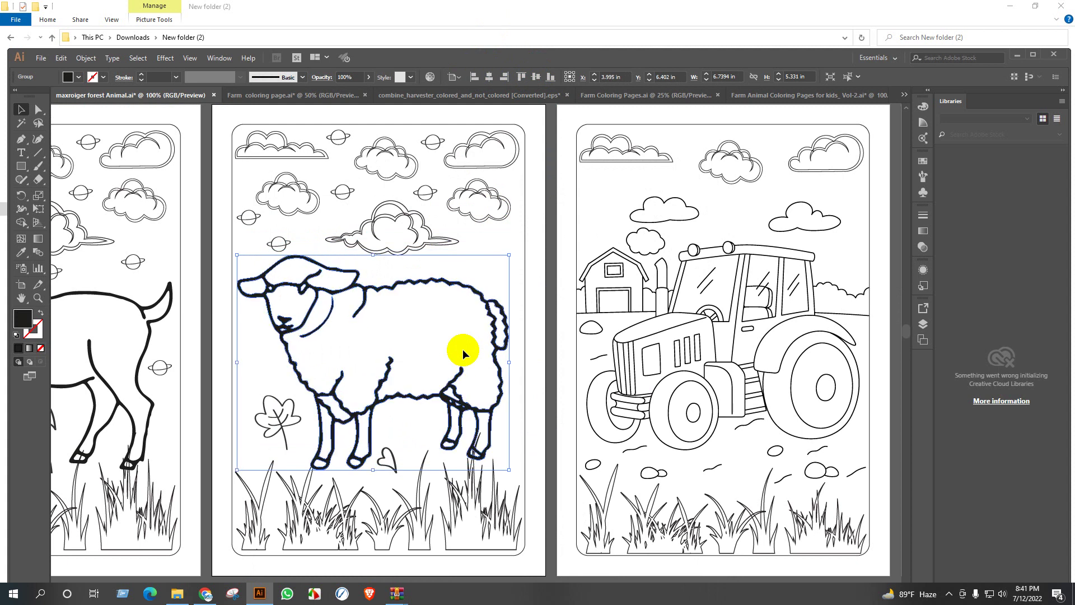
{"action": "key", "text": "Down"}
{"action": "key", "text": "Down"}
{"action": "key", "text": "Down"}
{"action": "key", "text": "Down"}
{"action": "key", "text": "Down"}
{"action": "key", "text": "Down"}
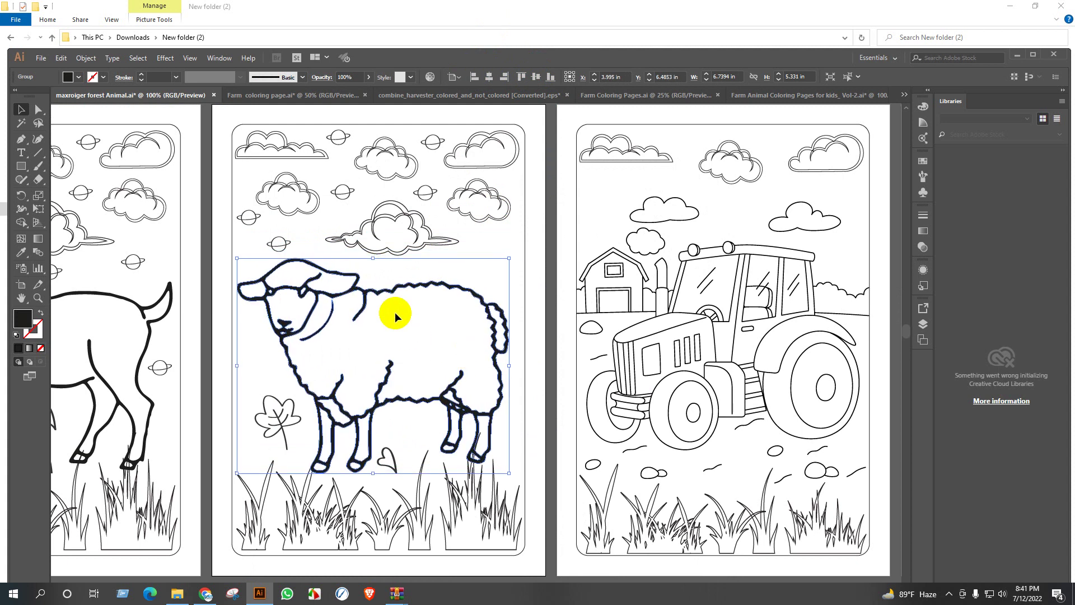
{"action": "left_click", "coordinate": [283, 245]}
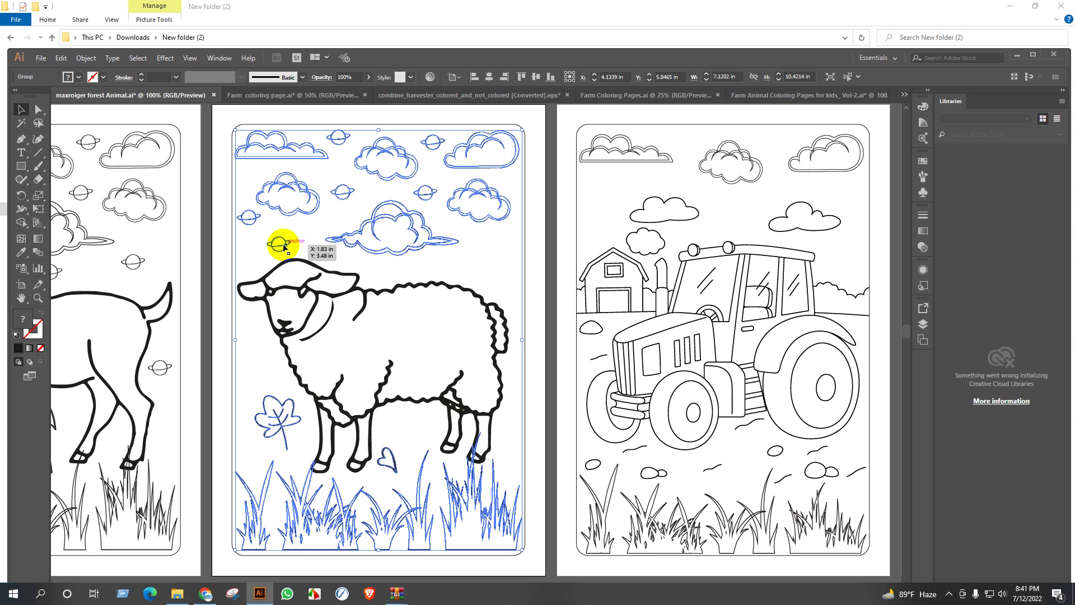
{"action": "scroll", "coordinate": [282, 245], "scroll_direction": "down", "scroll_amount": 1}
{"action": "left_click", "coordinate": [204, 328]}
{"action": "scroll", "coordinate": [204, 329], "scroll_direction": "down", "scroll_amount": 3}
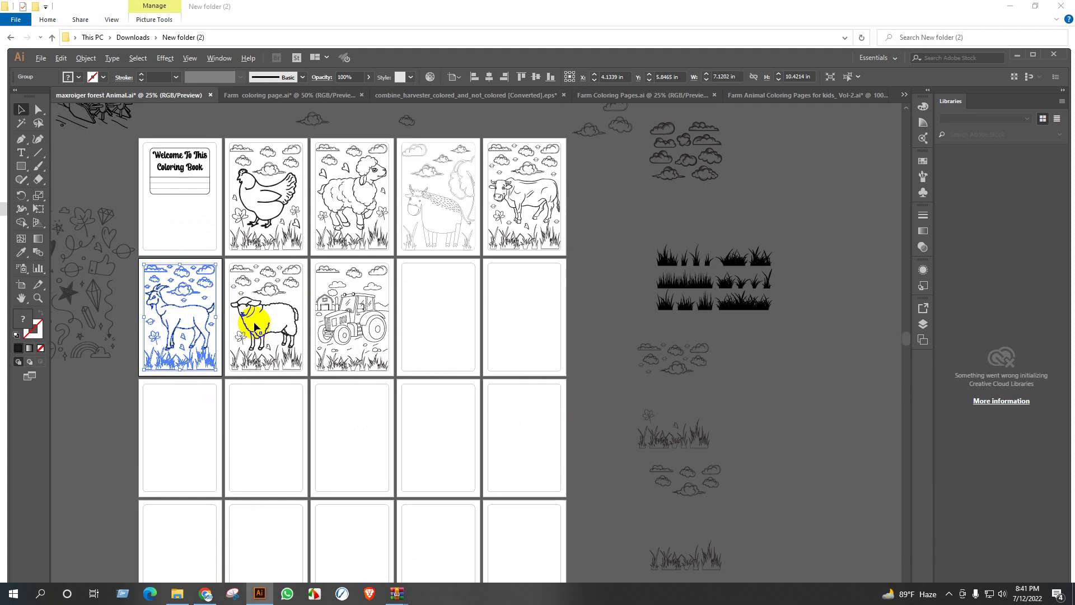
{"action": "left_click", "coordinate": [540, 209]}
{"action": "scroll", "coordinate": [318, 304], "scroll_direction": "up", "scroll_amount": 2}
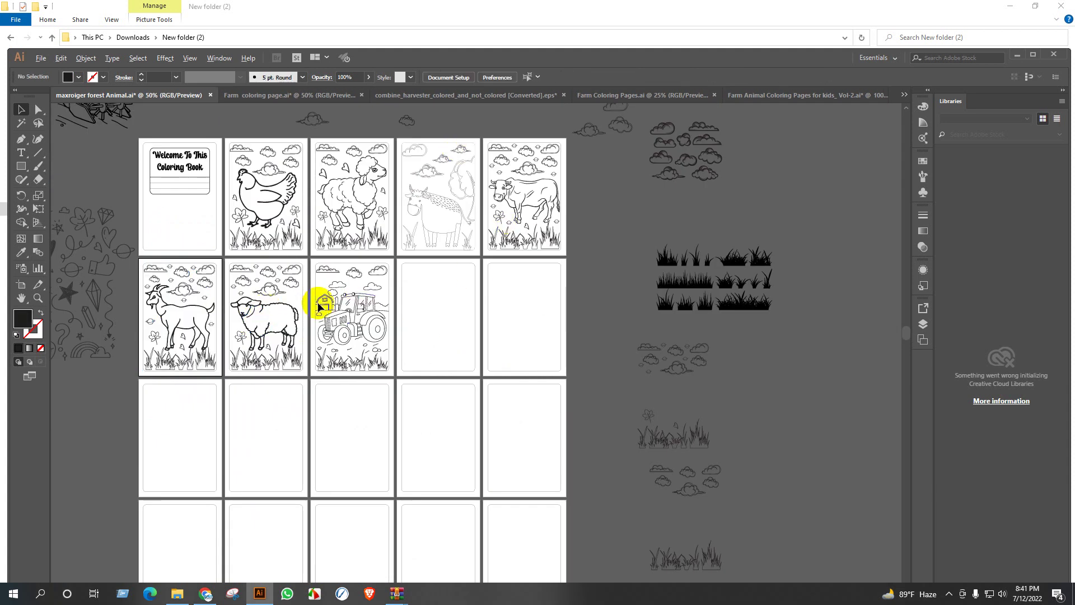
Ungroup the background on the second sheep page and move the planet beside the large cloud to X 6.9494 in, Y 3.9292 in above the sheep's rump
{"action": "scroll", "coordinate": [317, 301], "scroll_direction": "up", "scroll_amount": 3}
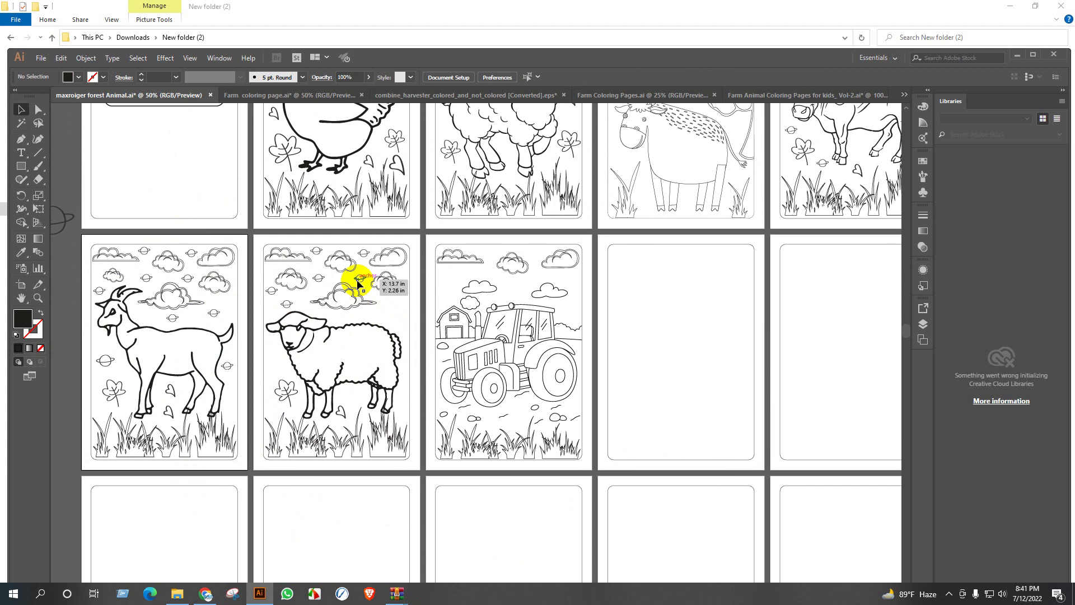
{"action": "right_click", "coordinate": [358, 282]}
{"action": "left_click", "coordinate": [388, 363]}
{"action": "left_click", "coordinate": [353, 317]}
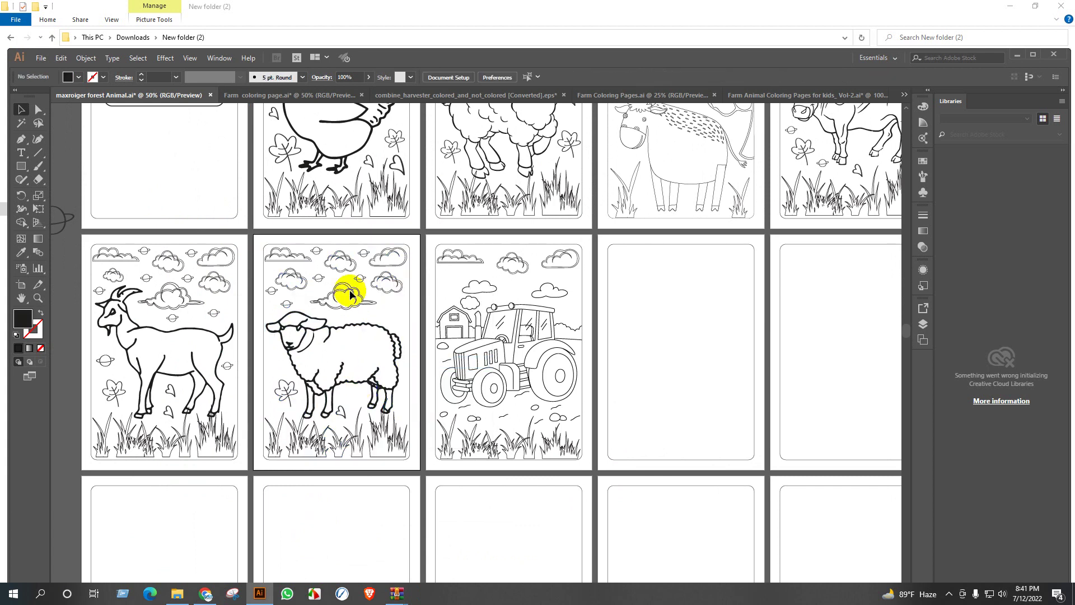
{"action": "left_click_drag", "start_coordinate": [360, 285], "coordinate": [393, 313]}
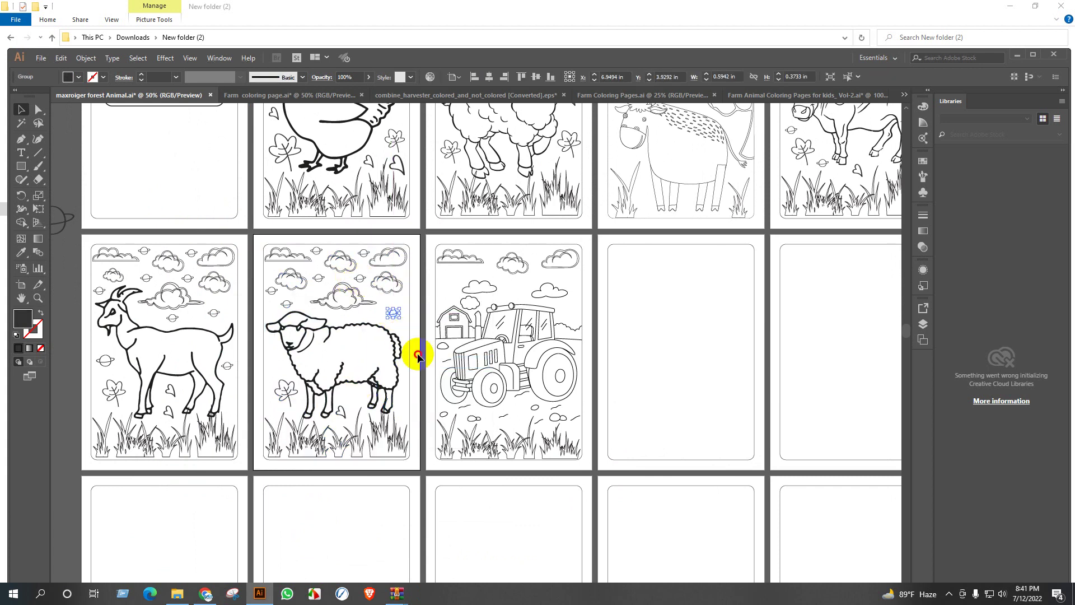
{"action": "left_click", "coordinate": [418, 355]}
{"action": "scroll", "coordinate": [452, 264], "scroll_direction": "down", "scroll_amount": 1}
{"action": "scroll", "coordinate": [457, 265], "scroll_direction": "down", "scroll_amount": 1}
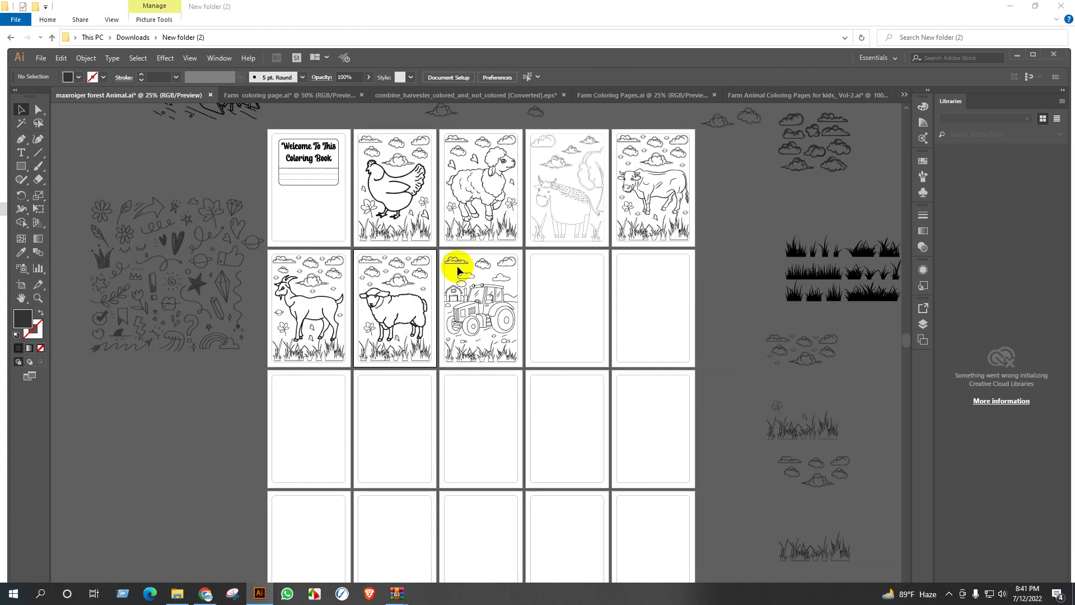
Close the Farm Animal Coloring Pages for kids_ Vol-2.ai document that holds the sheep line art
{"action": "scroll", "coordinate": [633, 320], "scroll_direction": "right", "scroll_amount": 1}
{"action": "scroll", "coordinate": [633, 321], "scroll_direction": "right", "scroll_amount": 1}
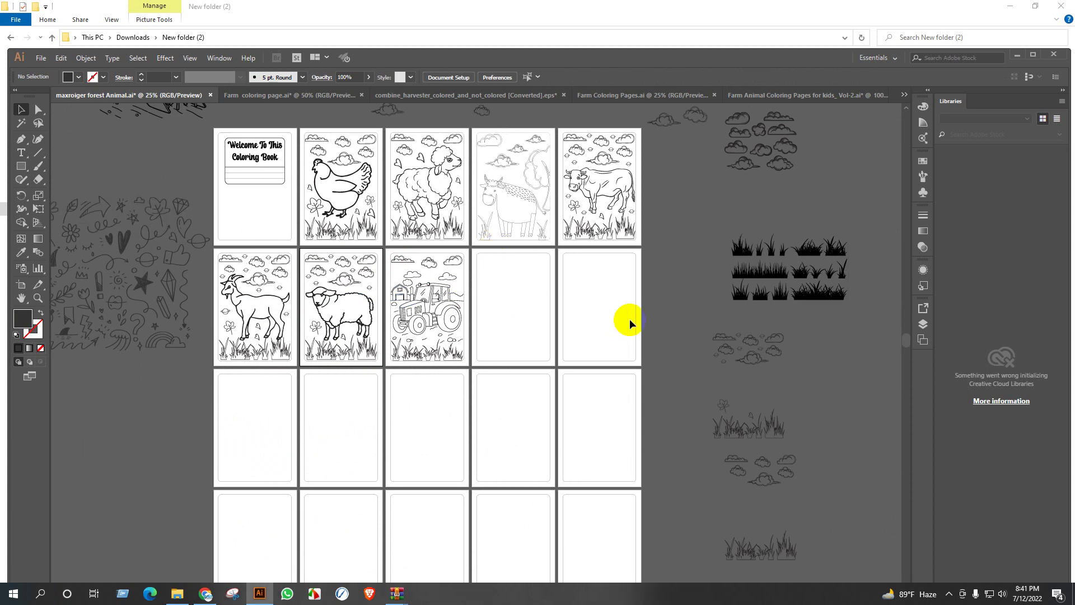
{"action": "left_click", "coordinate": [835, 95]}
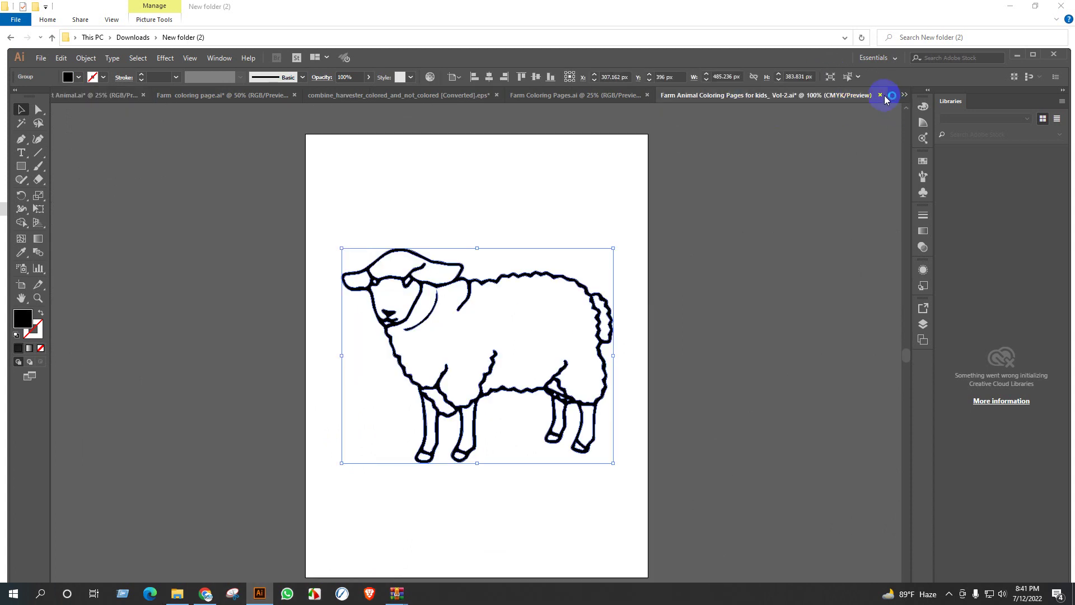
{"action": "left_click", "coordinate": [880, 95]}
{"action": "left_click", "coordinate": [597, 354]}
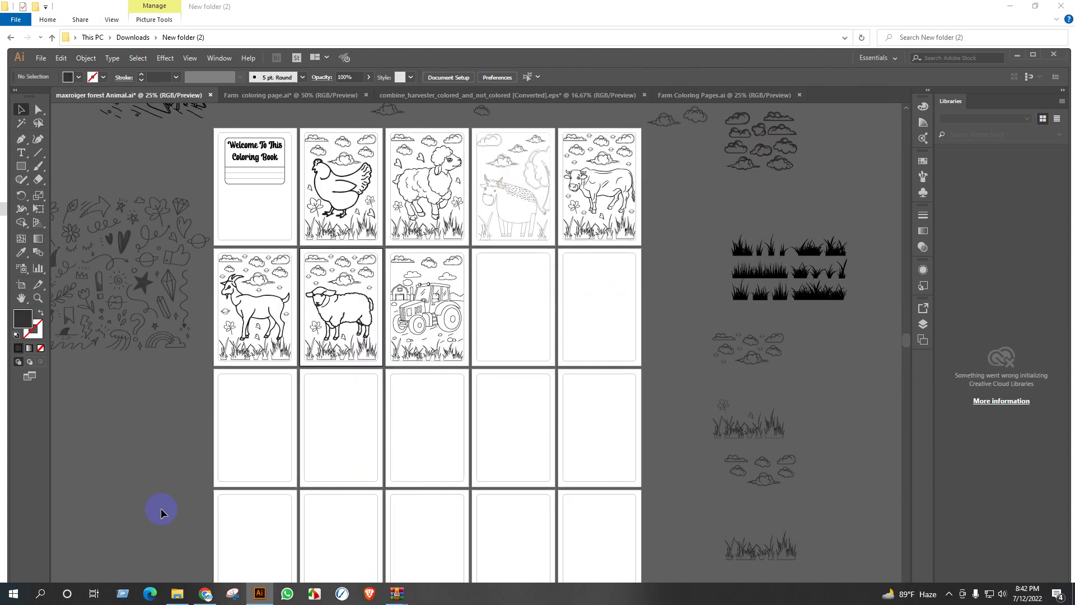
Reopen Farm Animal Coloring Pages for kids_ Vol-2.ai at page 7 of 15, the duck drawing, accepting the newer-version import
{"action": "left_click", "coordinate": [171, 596]}
{"action": "double_click", "coordinate": [763, 246]}
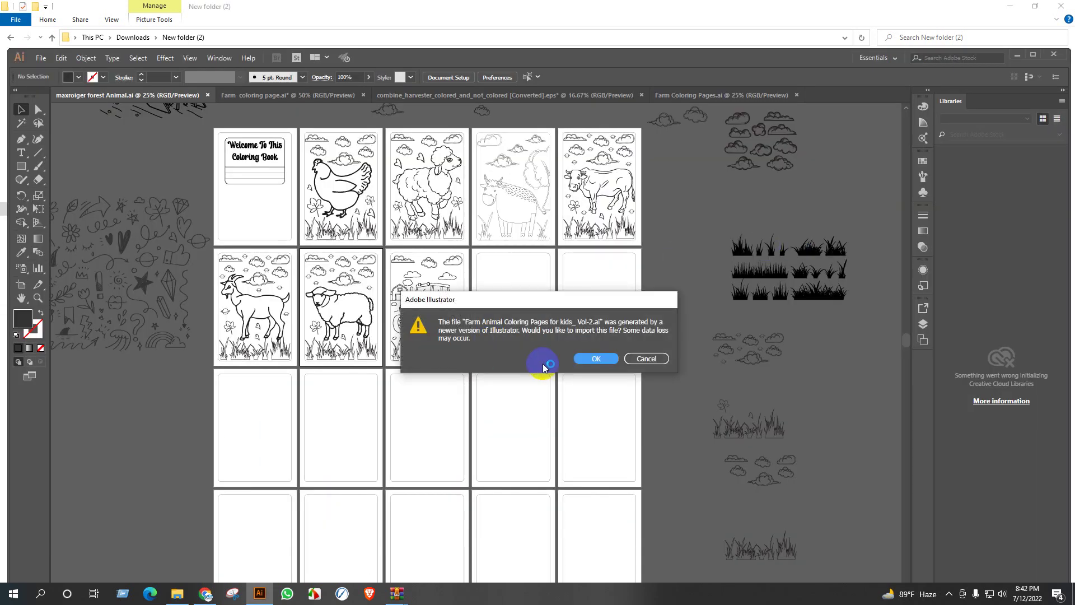
{"action": "left_click", "coordinate": [595, 359]}
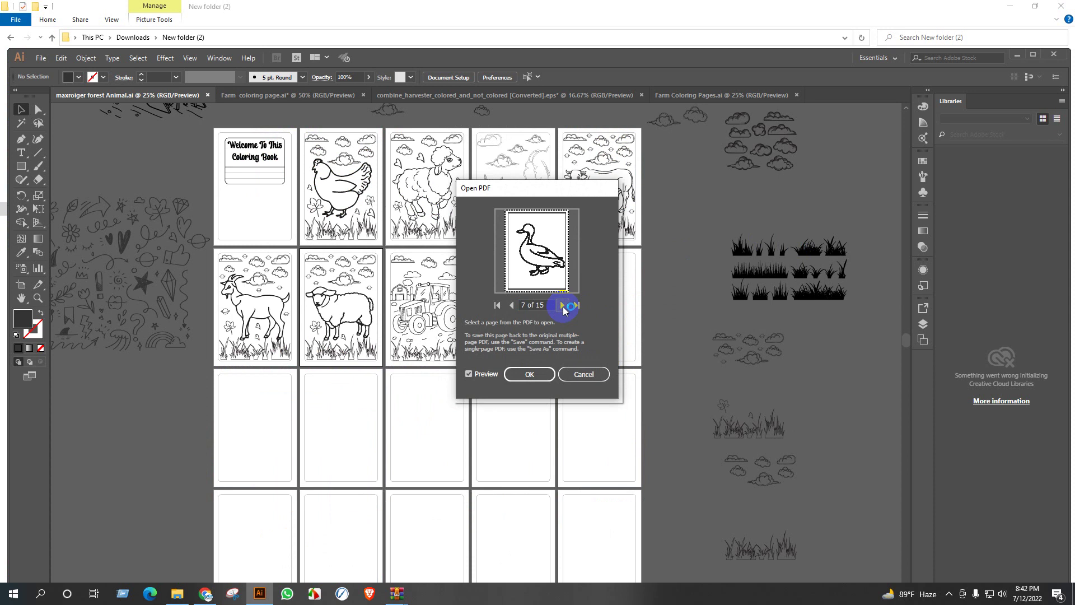
{"action": "left_click", "coordinate": [530, 374]}
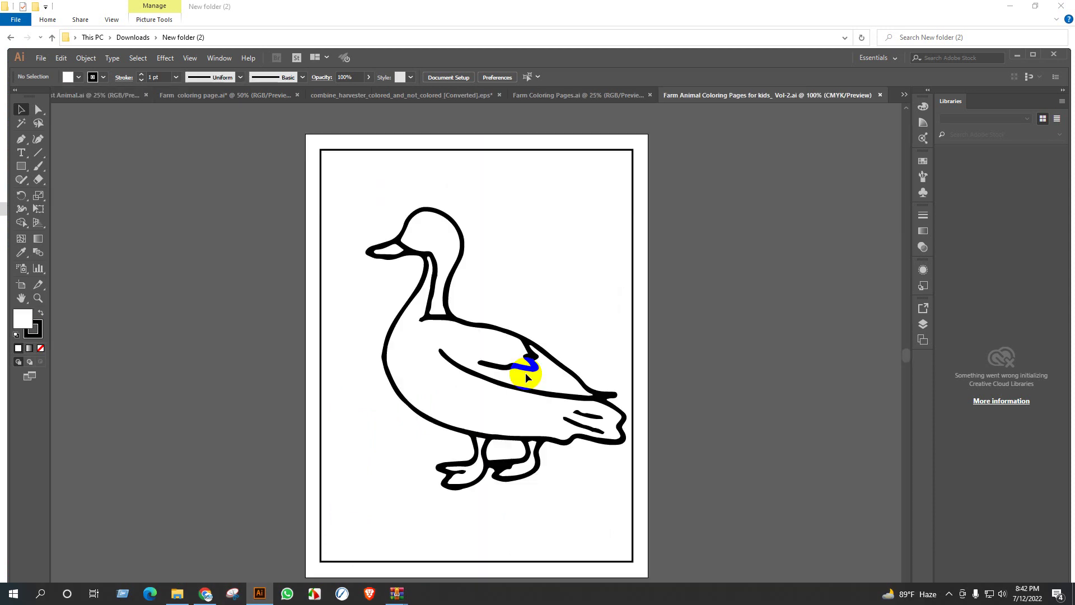
Isolate the duck line art by deleting its rectangular frame, clipping mask and page-sized backing, and group the remaining artwork
{"action": "left_click", "coordinate": [633, 293]}
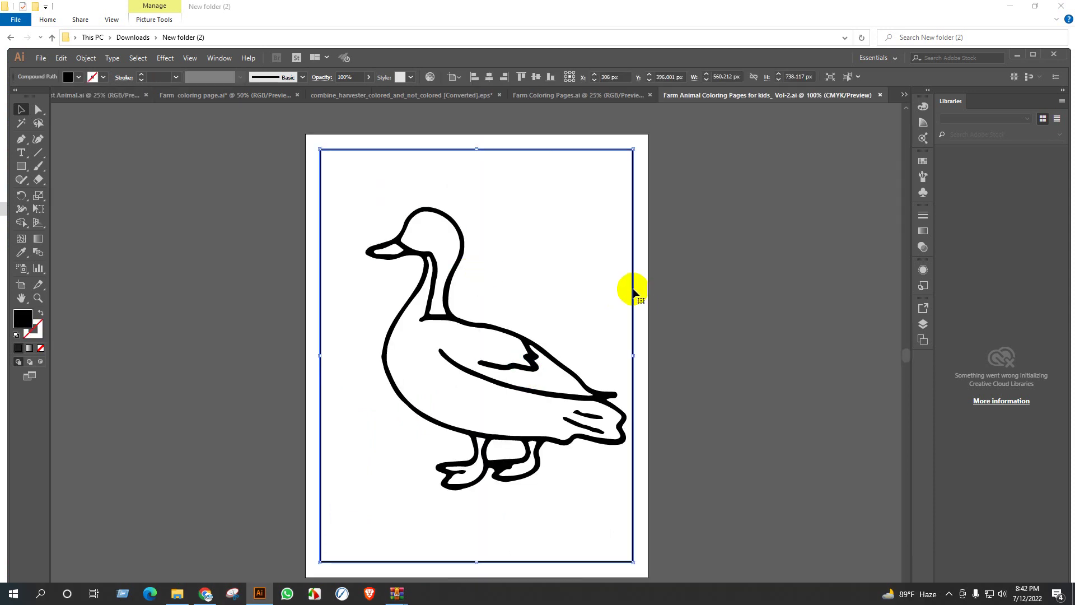
{"action": "key", "text": "Delete"}
{"action": "left_click", "coordinate": [495, 362]}
{"action": "left_click", "coordinate": [574, 398]}
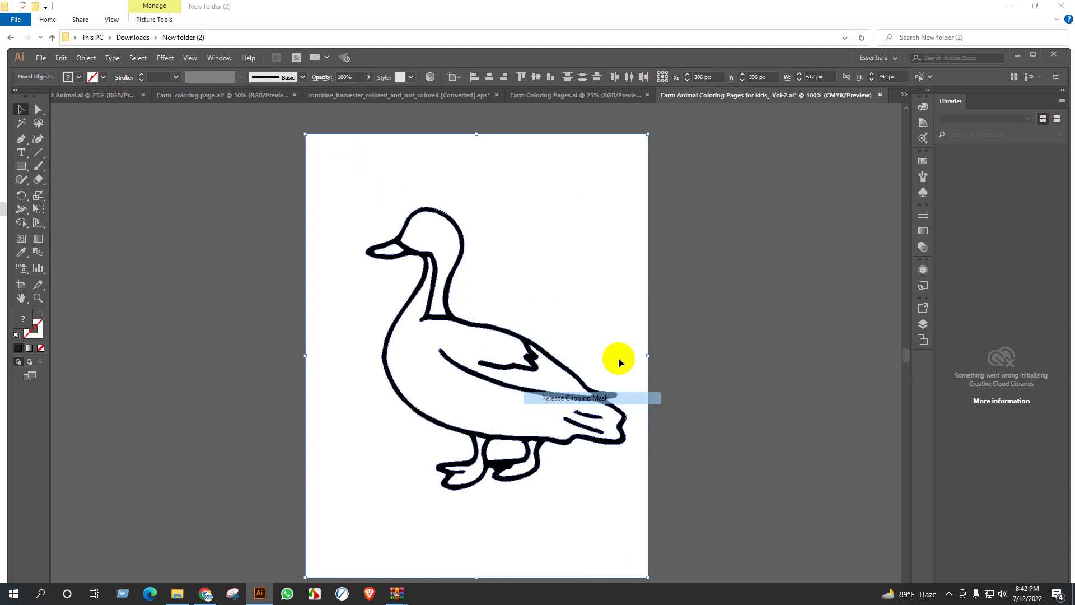
{"action": "left_click_drag", "start_coordinate": [607, 222], "coordinate": [731, 280]}
{"action": "key", "text": "Delete"}
{"action": "left_click_drag", "start_coordinate": [361, 182], "coordinate": [620, 504]}
{"action": "key", "text": "ctrl+g"}
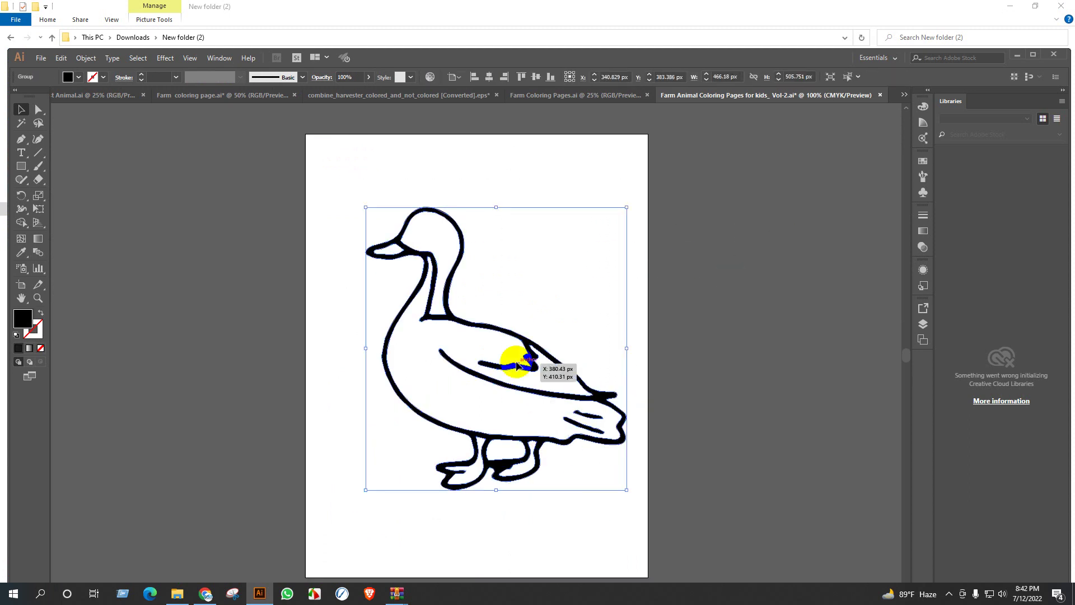
Bring the duck into maxroiger forest Animal.ai on the fourth page of the second row and center it horizontally and vertically
{"action": "left_click_drag", "start_coordinate": [534, 364], "coordinate": [540, 315]}
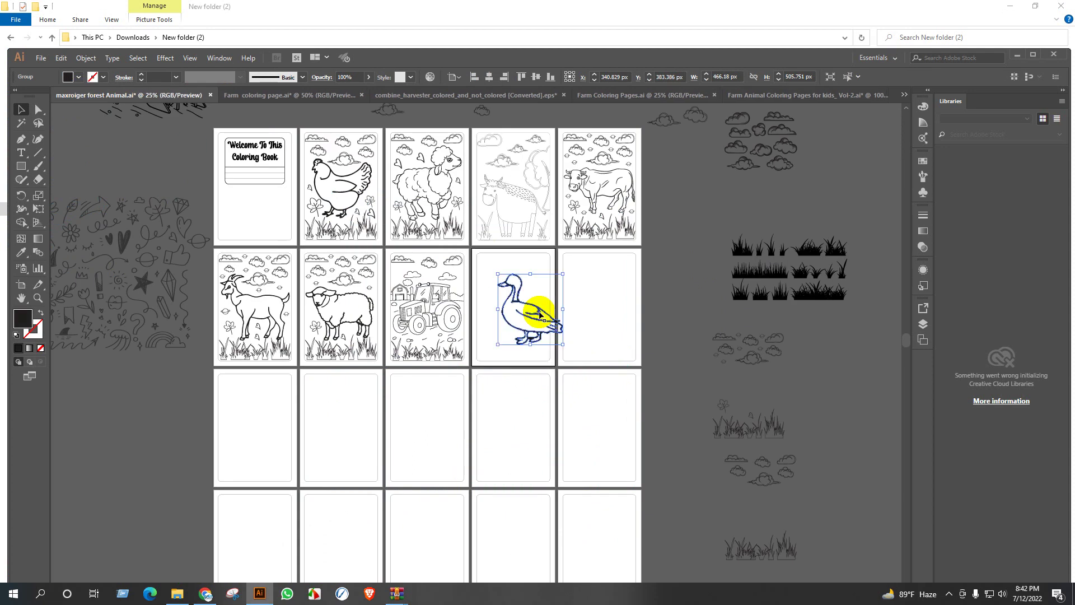
{"action": "scroll", "coordinate": [522, 340], "scroll_direction": "up", "scroll_amount": 3}
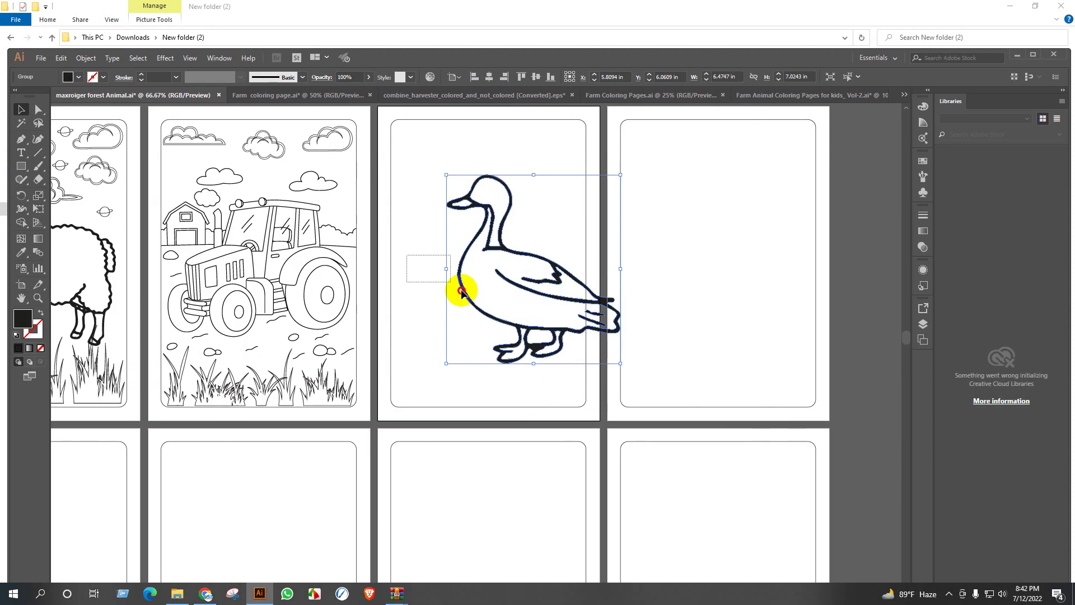
{"action": "left_click", "coordinate": [540, 77]}
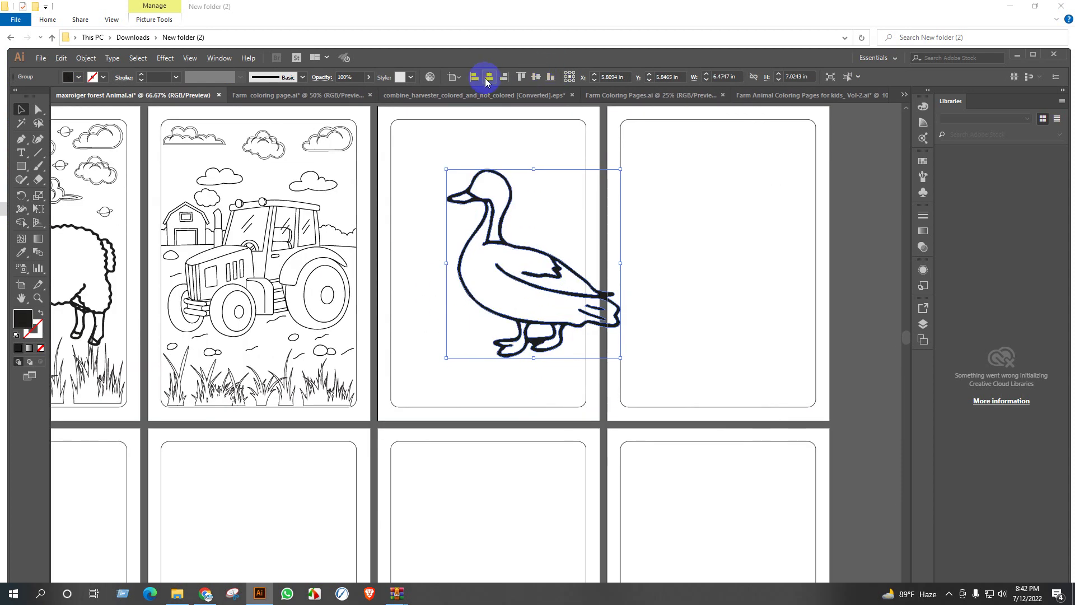
{"action": "left_click", "coordinate": [487, 78]}
{"action": "left_click", "coordinate": [674, 304]}
Copy the spare background with planets, clouds and grass onto the duck page and center it horizontally and vertically
{"action": "scroll", "coordinate": [583, 315], "scroll_direction": "down", "scroll_amount": 3}
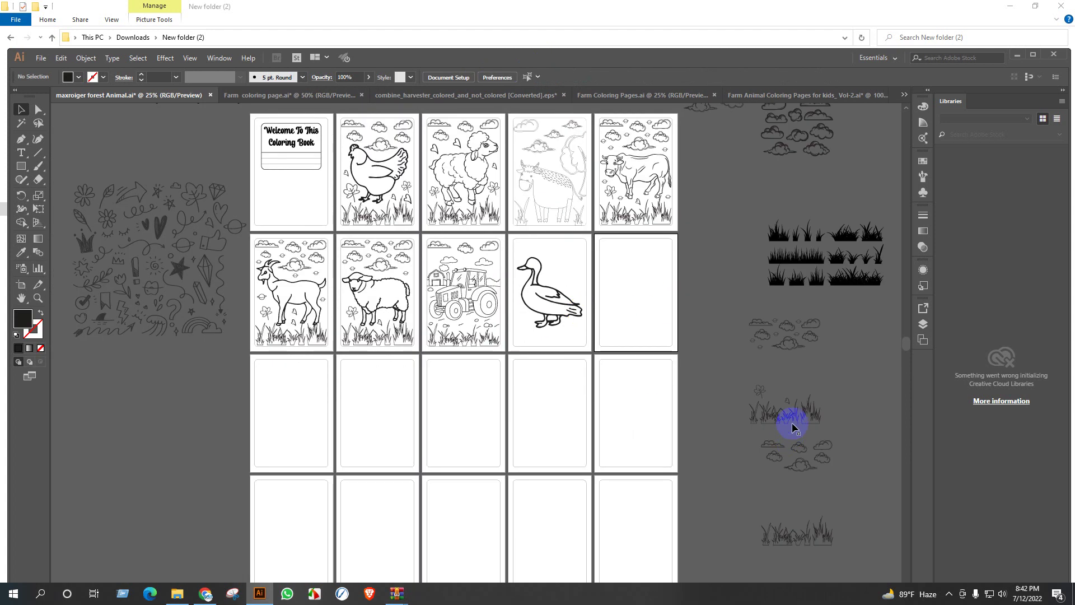
{"action": "left_click_drag", "start_coordinate": [793, 428], "coordinate": [562, 341]}
{"action": "scroll", "coordinate": [562, 341], "scroll_direction": "up", "scroll_amount": 4}
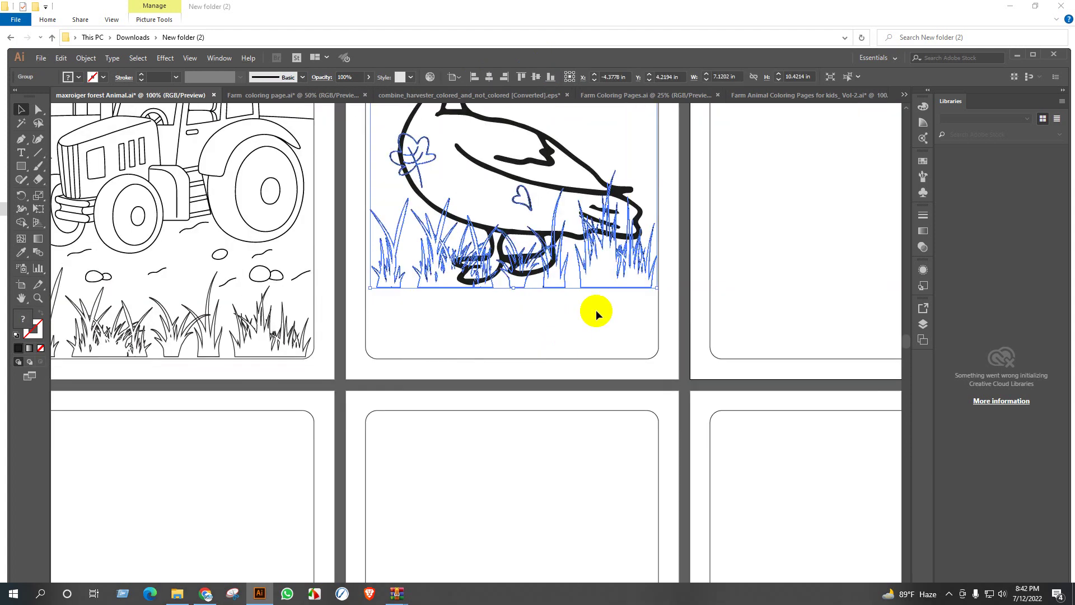
{"action": "left_click", "coordinate": [592, 276]}
{"action": "left_click", "coordinate": [536, 79]}
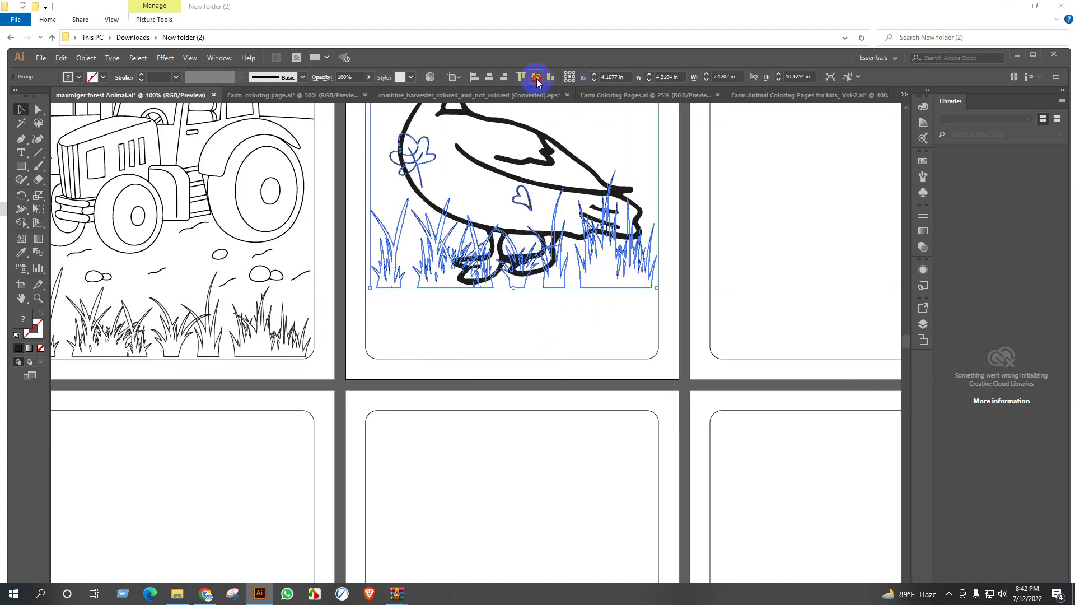
{"action": "left_click", "coordinate": [474, 78]}
{"action": "left_click", "coordinate": [484, 78]}
{"action": "left_click", "coordinate": [755, 247]}
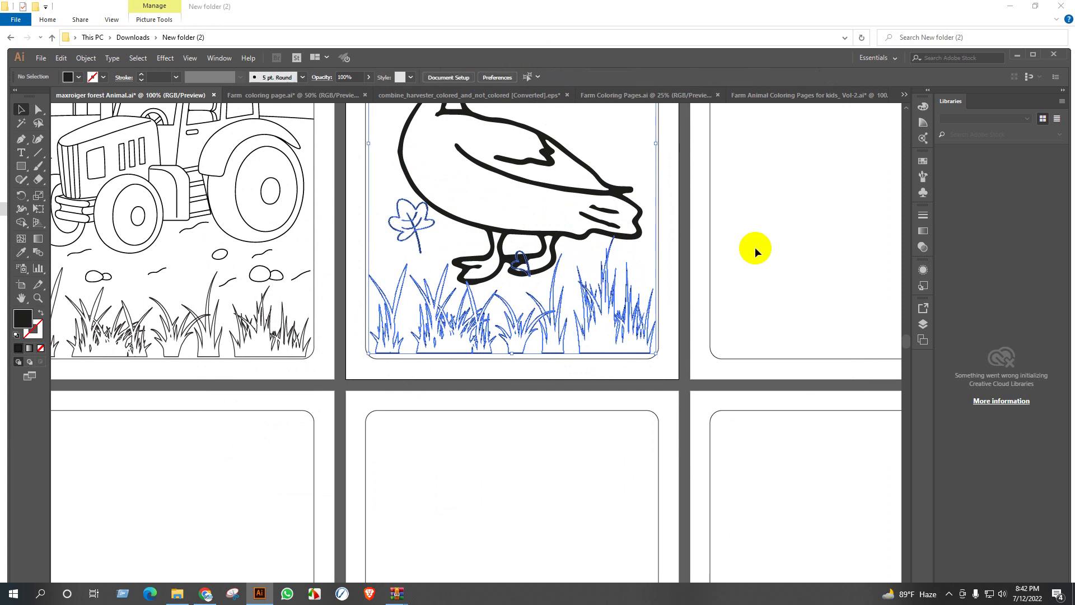
Ungroup the duck page's background twice to separate its planets and individual clouds
{"action": "left_click_drag", "start_coordinate": [759, 220], "coordinate": [659, 352]}
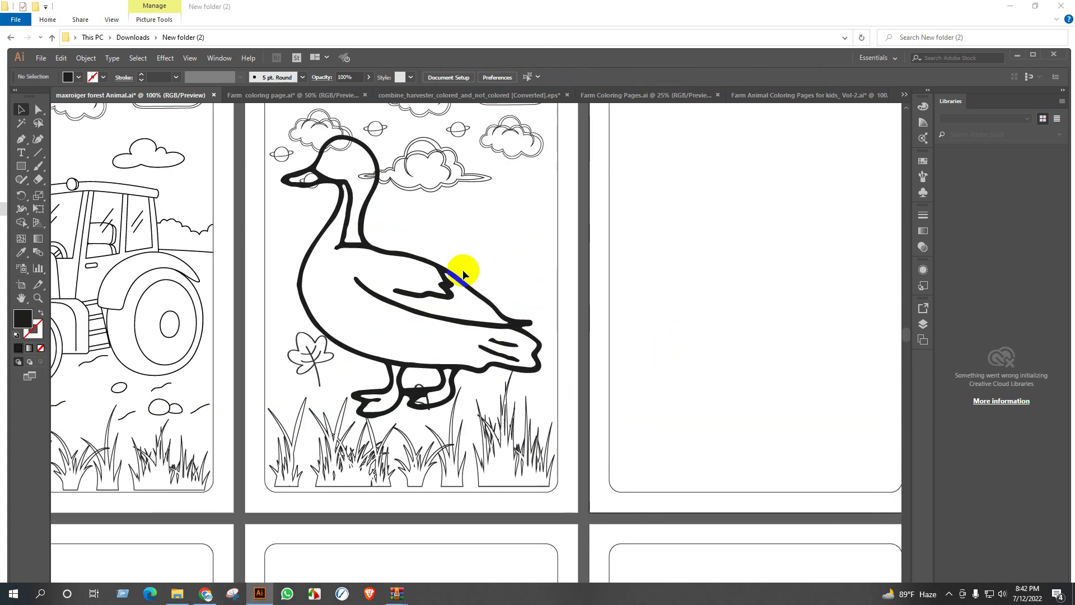
{"action": "scroll", "coordinate": [464, 270], "scroll_direction": "down", "scroll_amount": 1}
{"action": "scroll", "coordinate": [362, 154], "scroll_direction": "up", "scroll_amount": 1}
{"action": "scroll", "coordinate": [362, 156], "scroll_direction": "up", "scroll_amount": 1}
{"action": "left_click", "coordinate": [391, 198]}
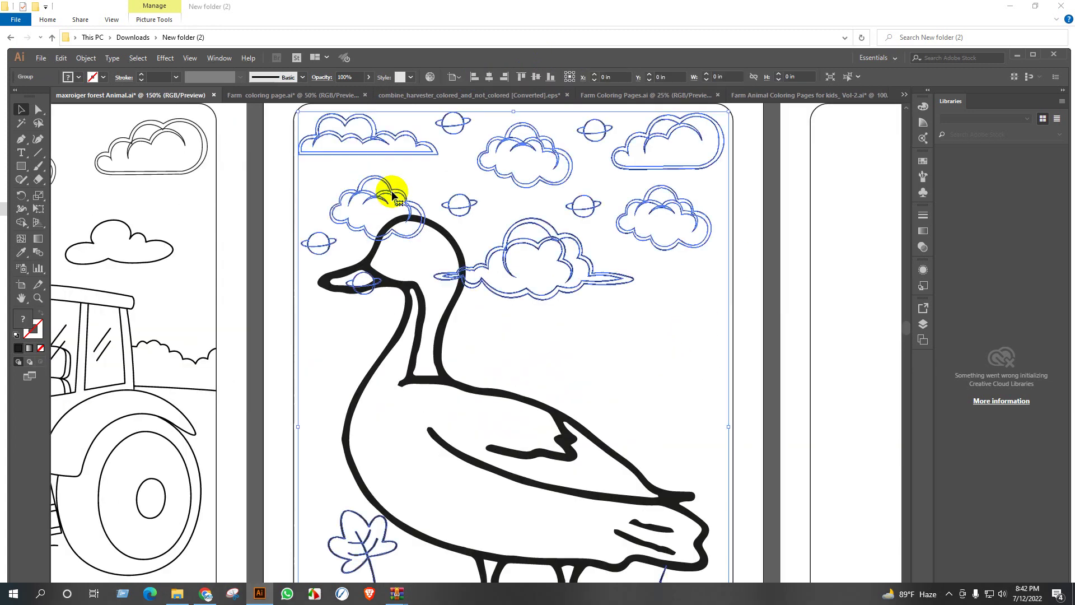
{"action": "right_click", "coordinate": [391, 192]}
{"action": "left_click", "coordinate": [448, 275]}
{"action": "left_click", "coordinate": [492, 263]}
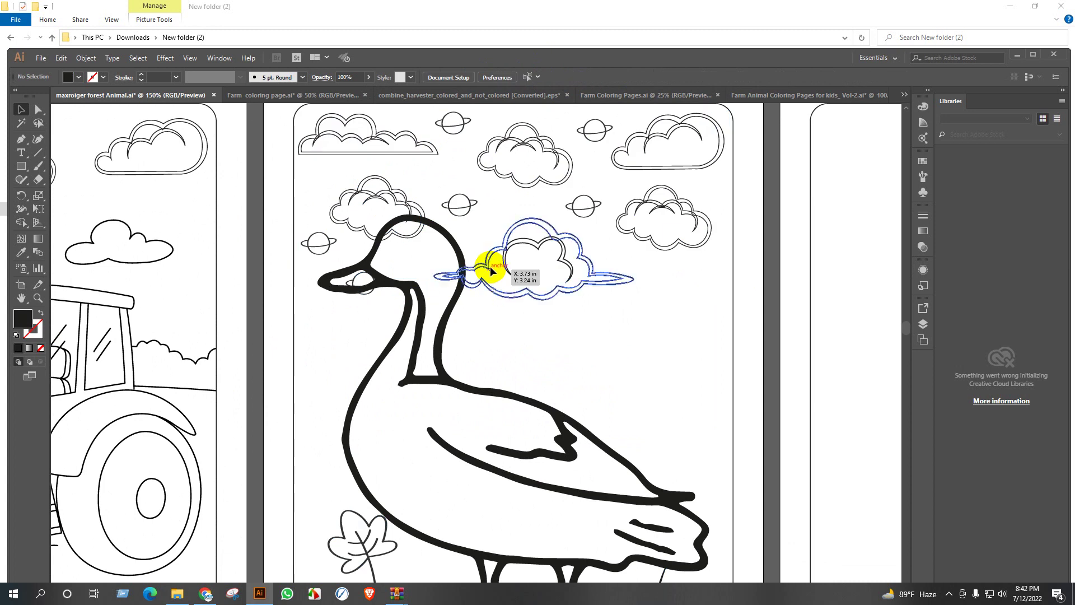
{"action": "left_click", "coordinate": [453, 276]}
{"action": "right_click", "coordinate": [512, 268]}
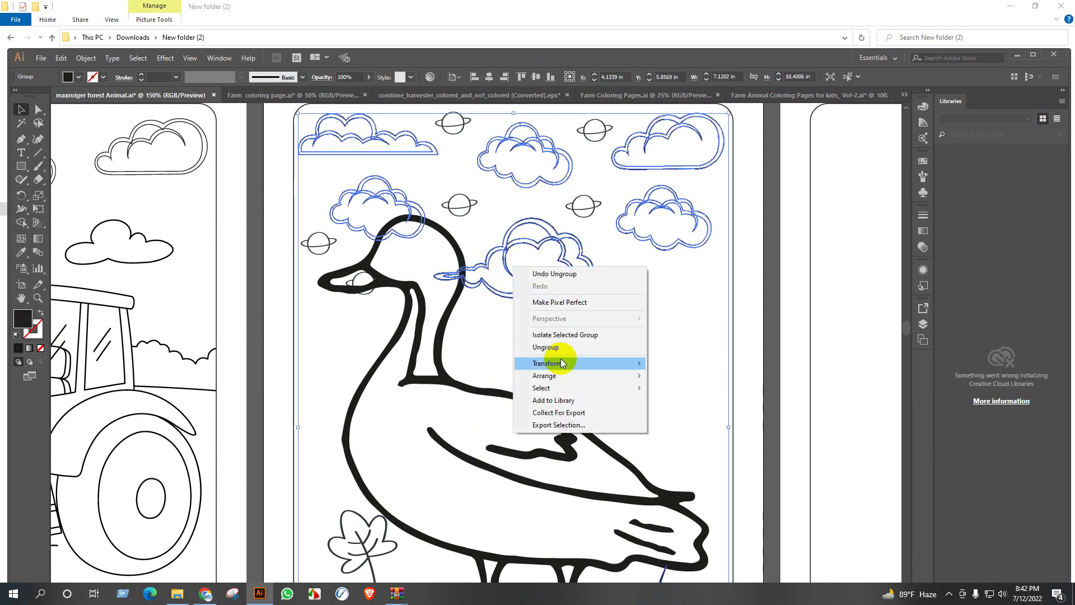
{"action": "left_click", "coordinate": [564, 347]}
{"action": "left_click", "coordinate": [567, 337]}
Shrink the large cloud beside the duck's head to about 2.37 by 0.98 in and scale down the cloud overlapping its head to clear it
{"action": "left_click", "coordinate": [503, 297]}
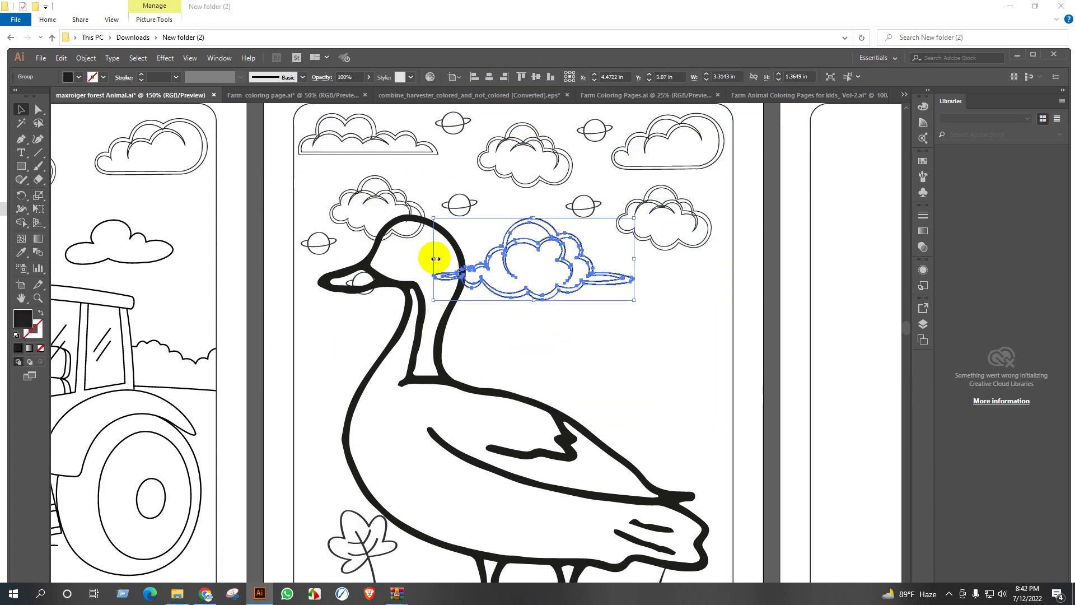
{"action": "left_click_drag", "start_coordinate": [434, 258], "coordinate": [490, 257]}
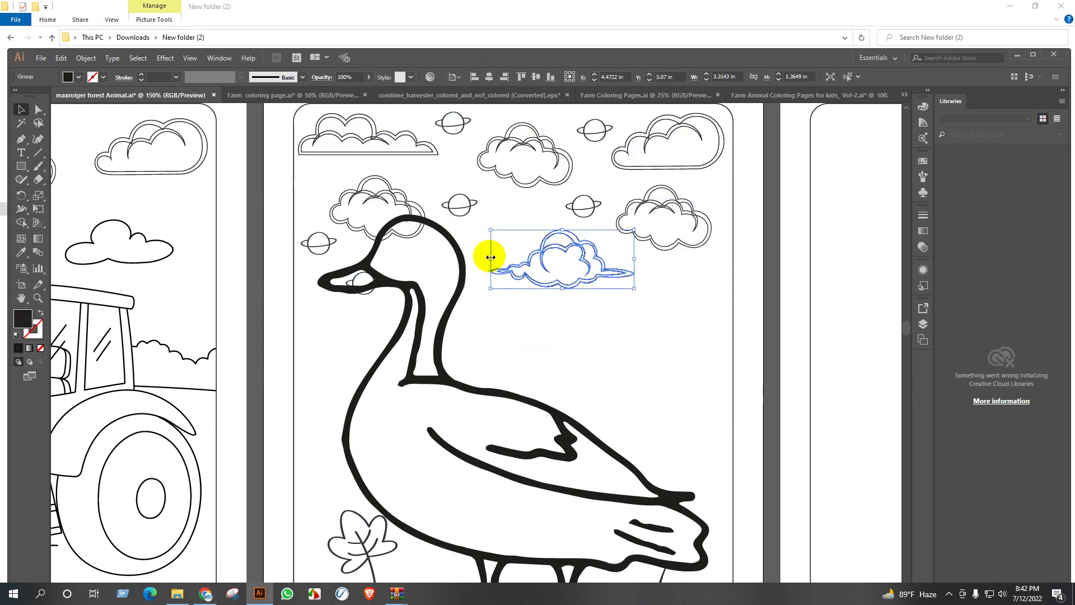
{"action": "left_click", "coordinate": [403, 199]}
{"action": "left_click", "coordinate": [397, 204]}
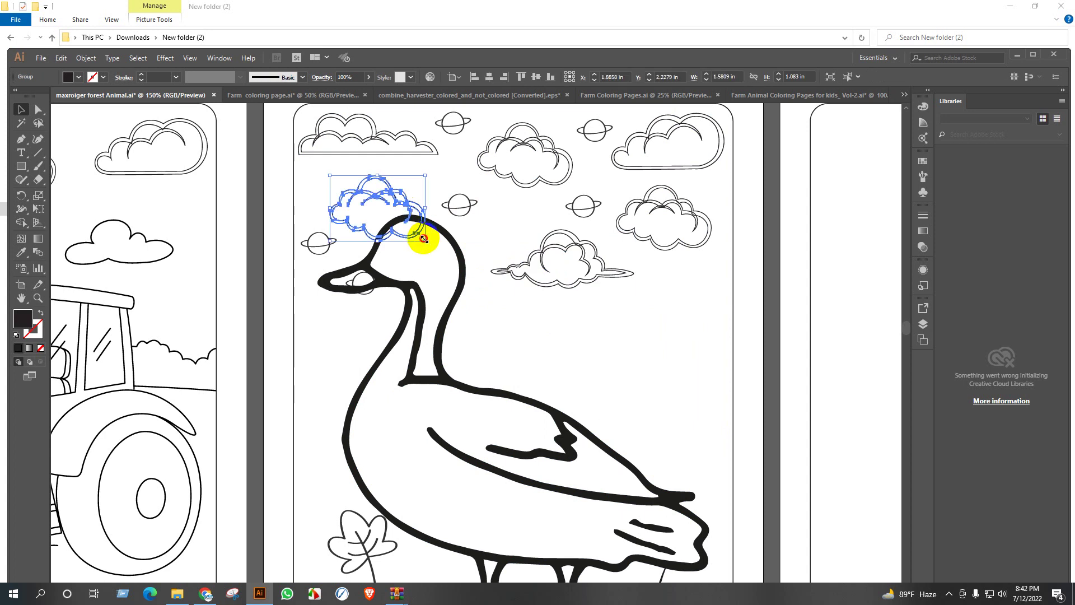
{"action": "left_click_drag", "start_coordinate": [423, 236], "coordinate": [387, 213]}
{"action": "left_click", "coordinate": [492, 233]}
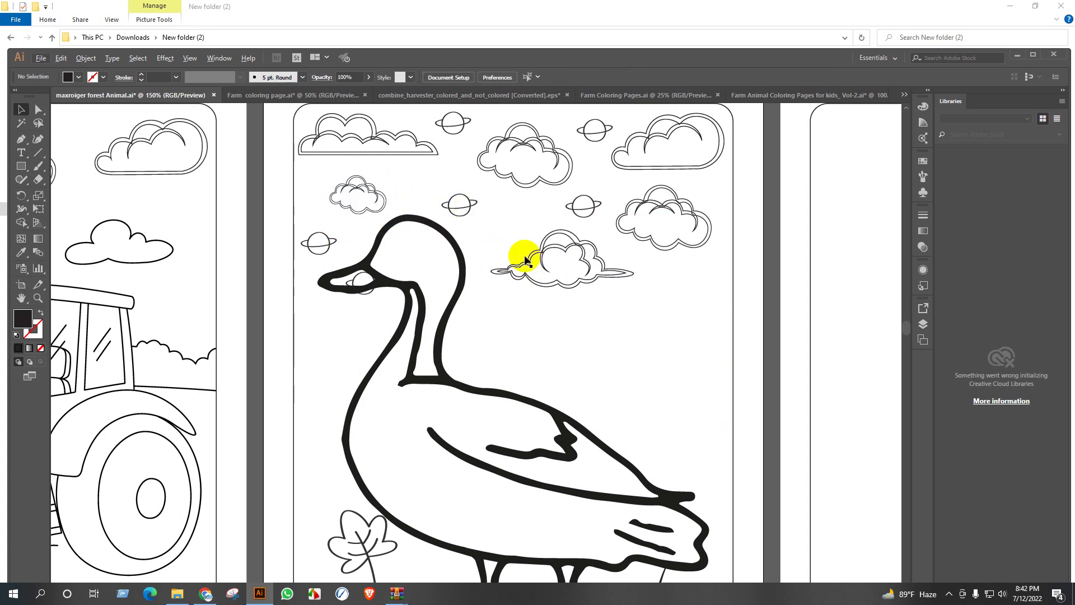
{"action": "scroll", "coordinate": [509, 255], "scroll_direction": "down", "scroll_amount": 3}
{"action": "scroll", "coordinate": [519, 299], "scroll_direction": "down", "scroll_amount": 2}
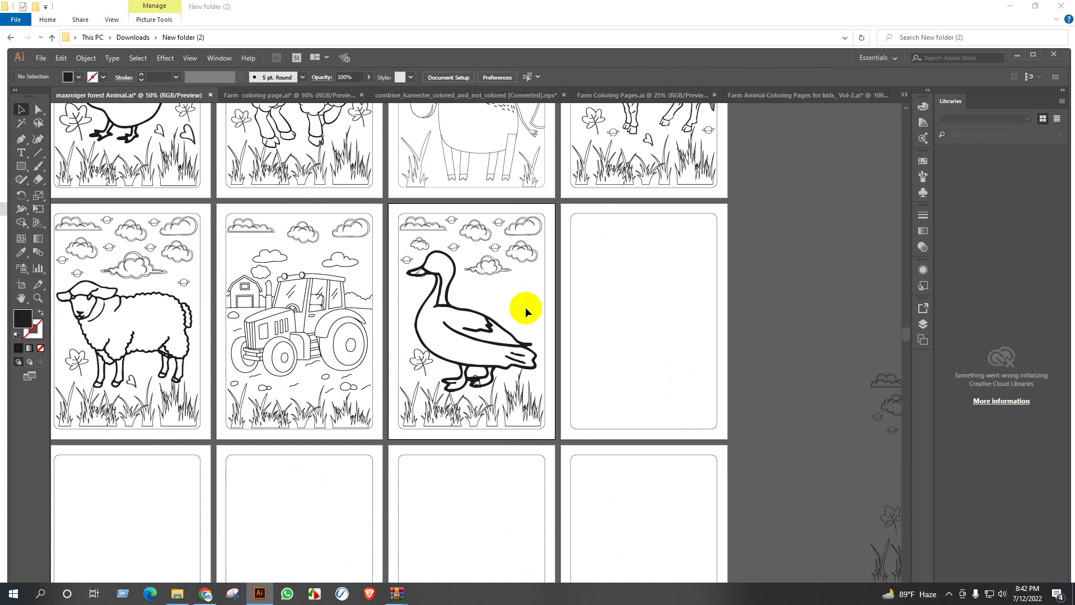
{"action": "scroll", "coordinate": [533, 321], "scroll_direction": "down", "scroll_amount": 1}
{"action": "scroll", "coordinate": [530, 300], "scroll_direction": "down", "scroll_amount": 1}
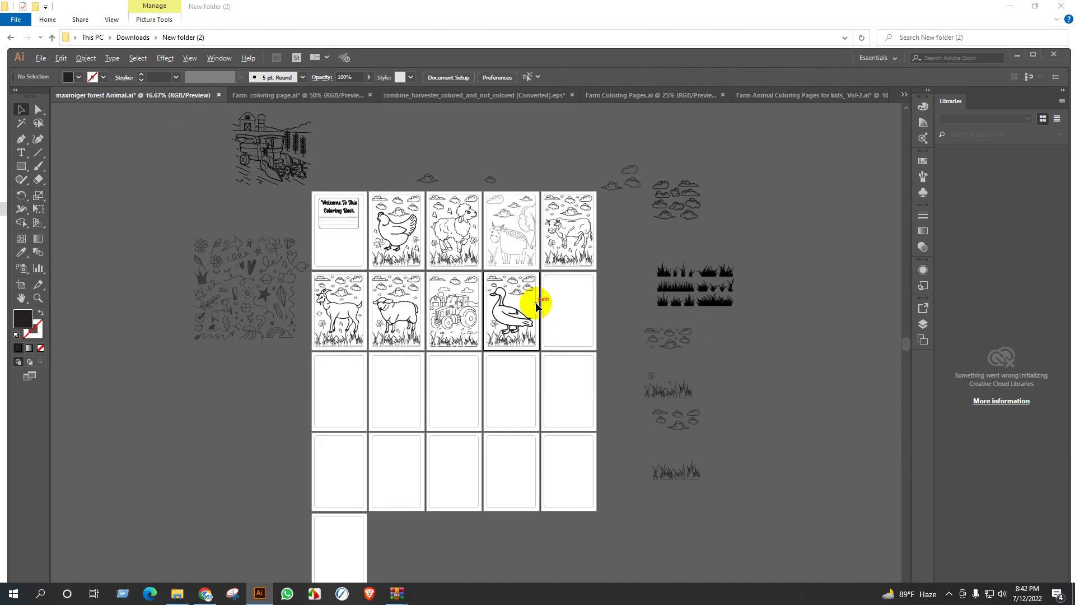
Copy the rainbow-and-cloud doodle from the doodle sheet onto the duck page above the duck's back
{"action": "scroll", "coordinate": [216, 302], "scroll_direction": "up", "scroll_amount": 2}
{"action": "scroll", "coordinate": [283, 324], "scroll_direction": "down", "scroll_amount": 1}
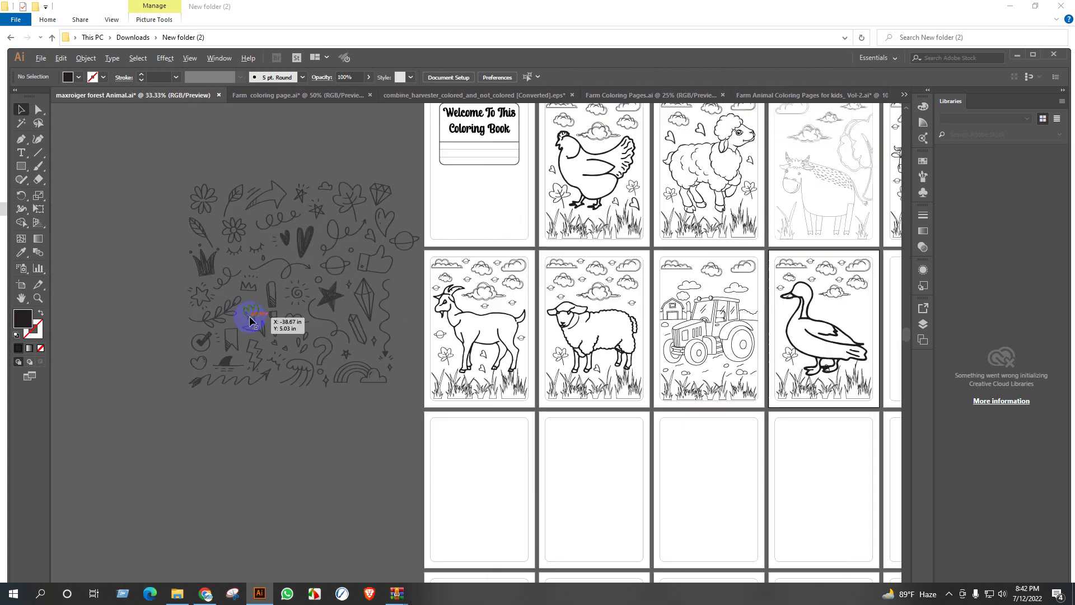
{"action": "scroll", "coordinate": [334, 344], "scroll_direction": "down", "scroll_amount": 1}
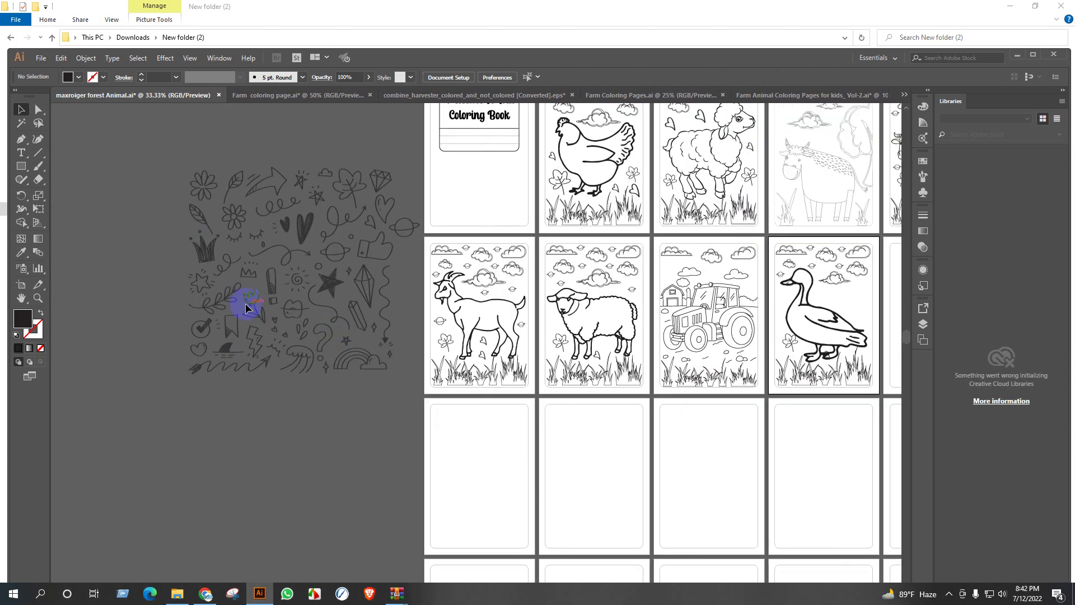
{"action": "left_click_drag", "start_coordinate": [281, 300], "coordinate": [181, 307]}
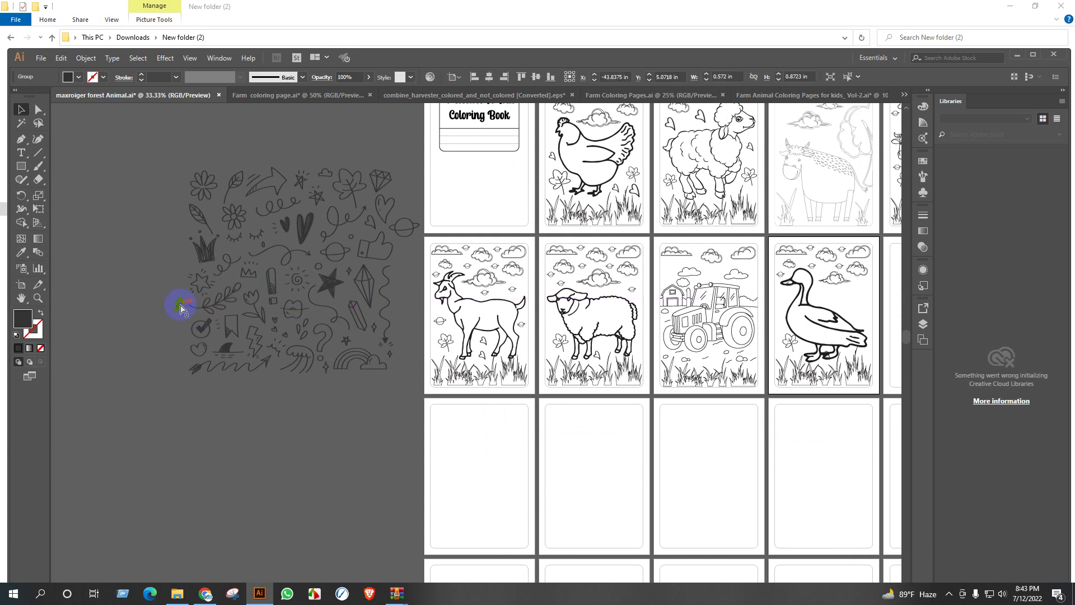
{"action": "left_click", "coordinate": [337, 395]}
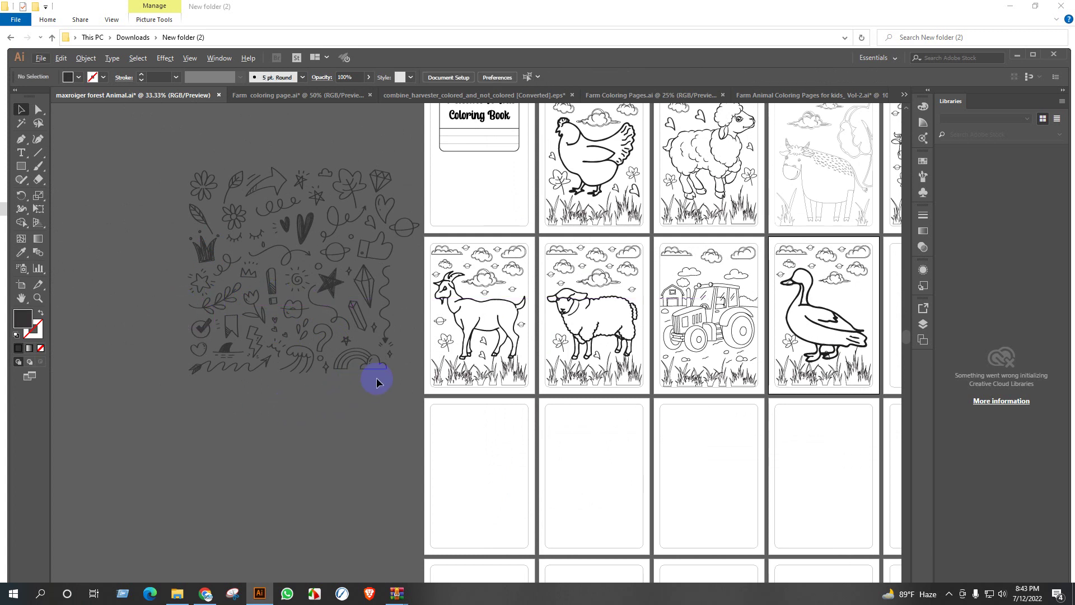
{"action": "scroll", "coordinate": [376, 377], "scroll_direction": "up", "scroll_amount": 4}
{"action": "left_click", "coordinate": [326, 368]}
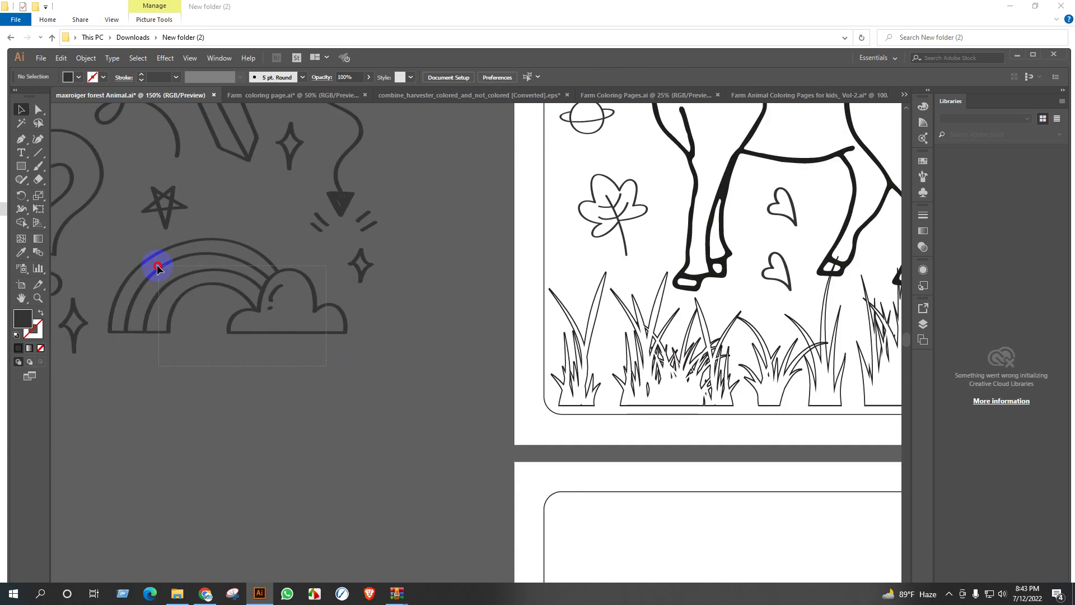
{"action": "left_click_drag", "start_coordinate": [128, 251], "coordinate": [131, 248]}
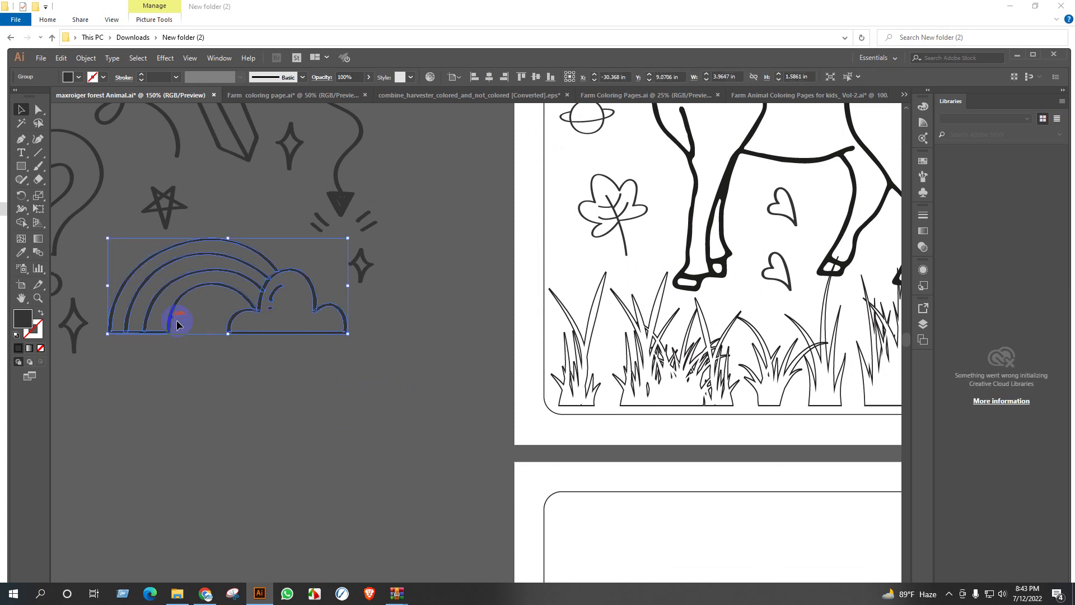
{"action": "left_click", "coordinate": [192, 371]}
{"action": "scroll", "coordinate": [266, 416], "scroll_direction": "down", "scroll_amount": 2}
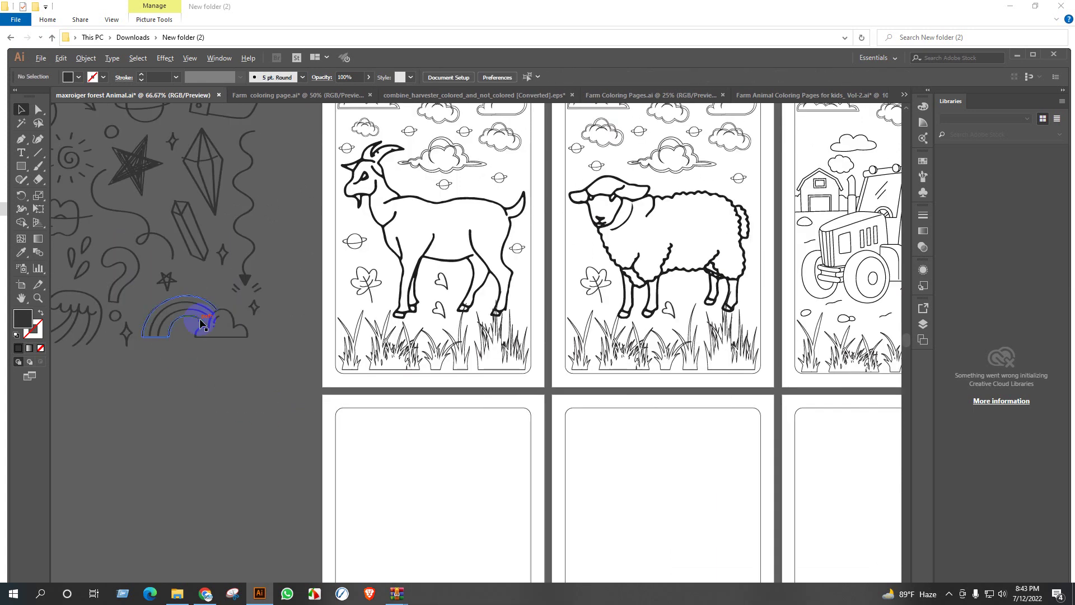
{"action": "left_click_drag", "start_coordinate": [193, 315], "coordinate": [857, 165]}
{"action": "scroll", "coordinate": [744, 209], "scroll_direction": "right", "scroll_amount": 5}
{"action": "scroll", "coordinate": [744, 209], "scroll_direction": "up", "scroll_amount": 2}
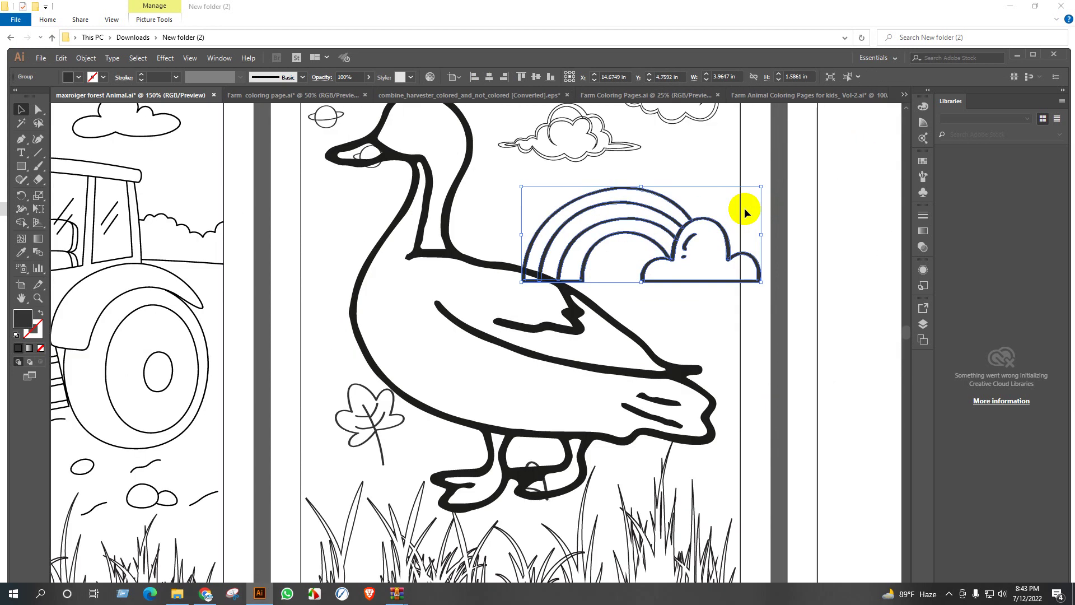
Try tilting and shrinking the rainbow to fit above the duck's back, and delete it from the page
{"action": "left_click_drag", "start_coordinate": [761, 188], "coordinate": [760, 258]}
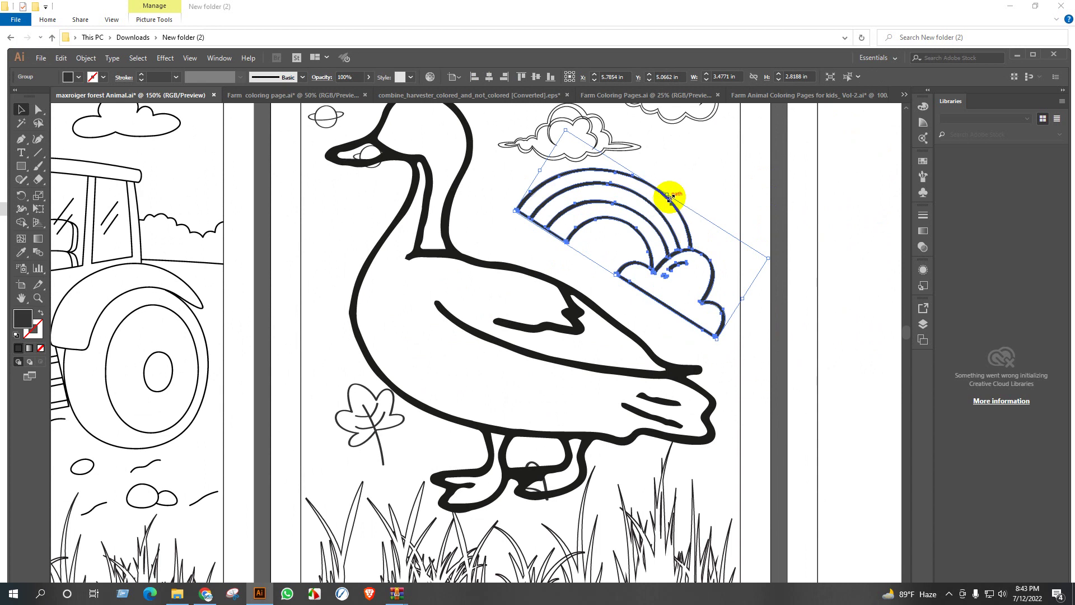
{"action": "left_click_drag", "start_coordinate": [666, 193], "coordinate": [652, 224]}
{"action": "left_click_drag", "start_coordinate": [668, 262], "coordinate": [705, 220]}
{"action": "left_click", "coordinate": [642, 264]}
{"action": "scroll", "coordinate": [714, 263], "scroll_direction": "down", "scroll_amount": 1}
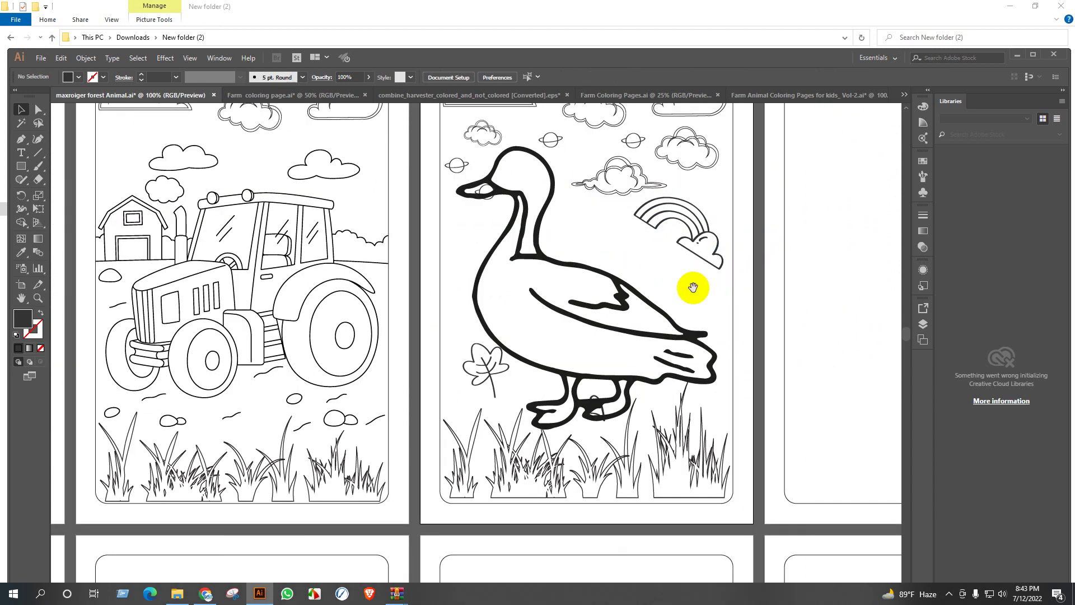
{"action": "left_click_drag", "start_coordinate": [671, 285], "coordinate": [793, 322]}
{"action": "left_click", "coordinate": [816, 290]}
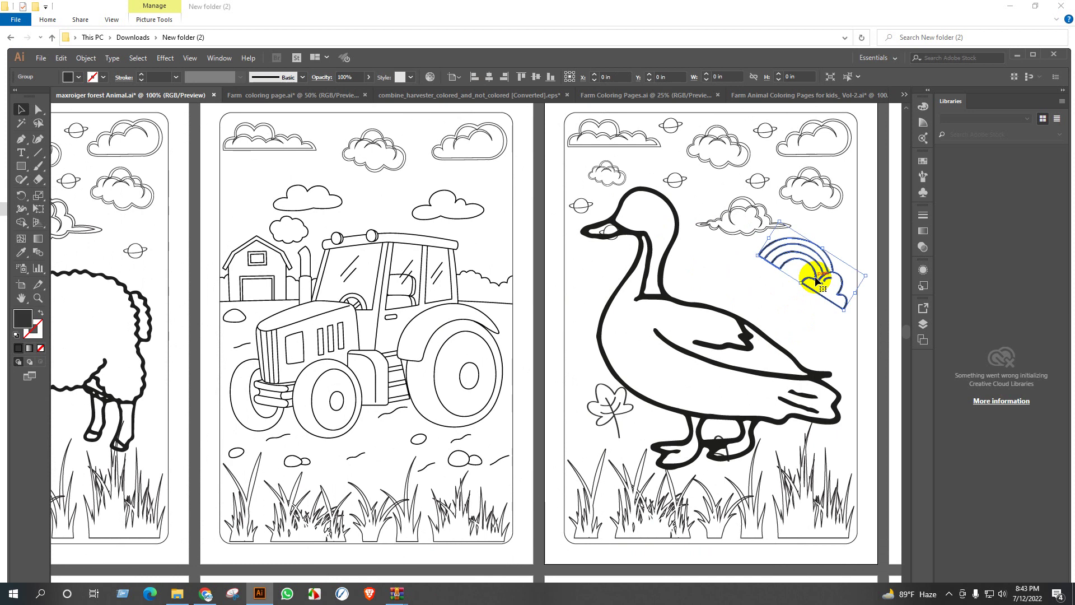
{"action": "key", "text": "Delete"}
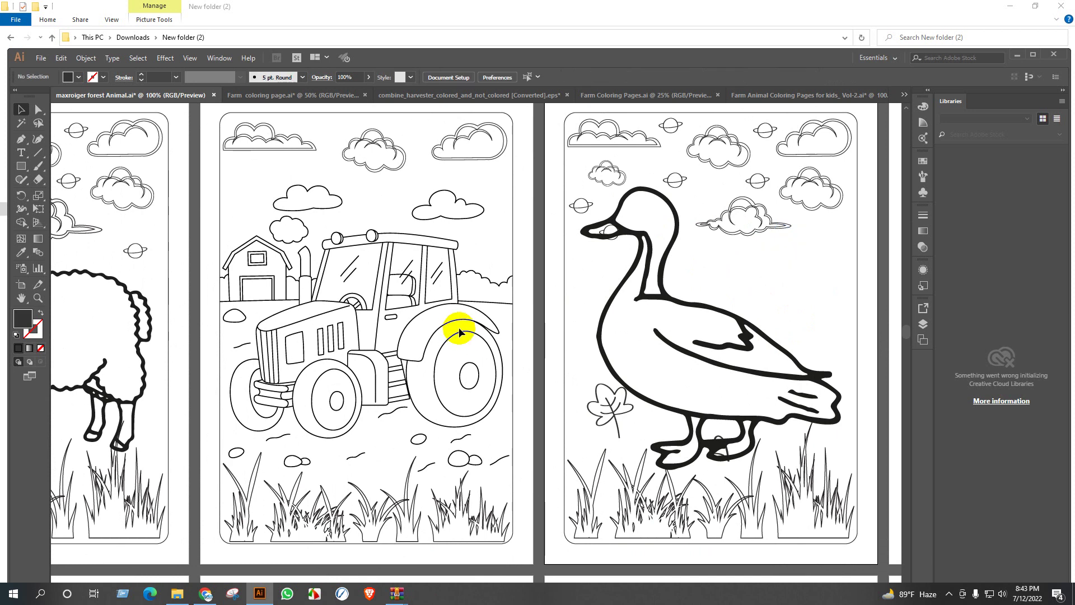
Place a copy of the outlined star with its rays in the empty space below the doodle sheet
{"action": "scroll", "coordinate": [459, 332], "scroll_direction": "down", "scroll_amount": 2}
{"action": "left_click_drag", "start_coordinate": [504, 343], "coordinate": [617, 343]}
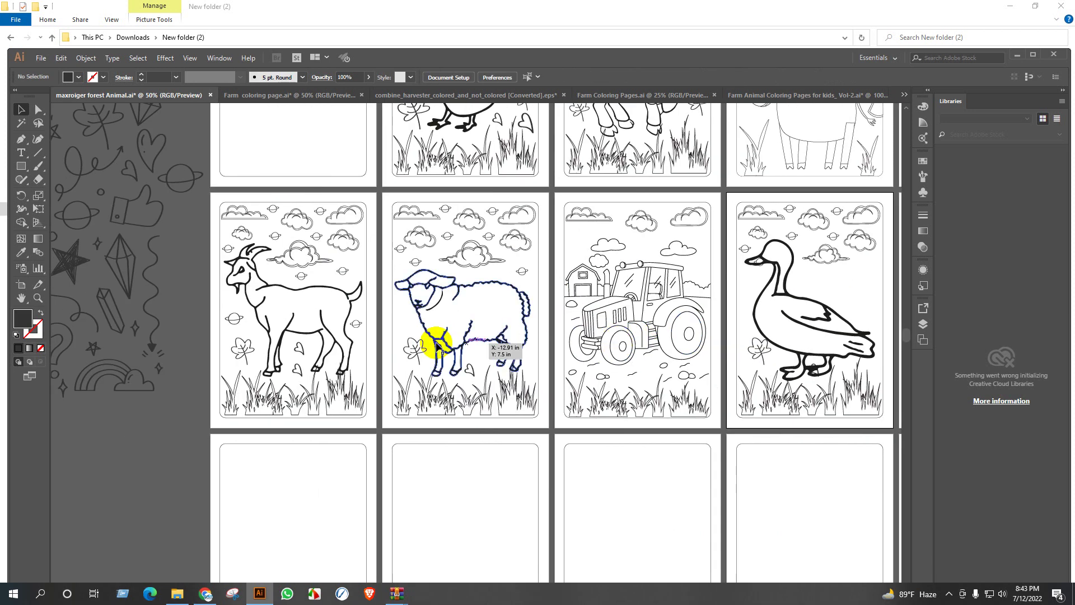
{"action": "left_click_drag", "start_coordinate": [280, 336], "coordinate": [608, 361]}
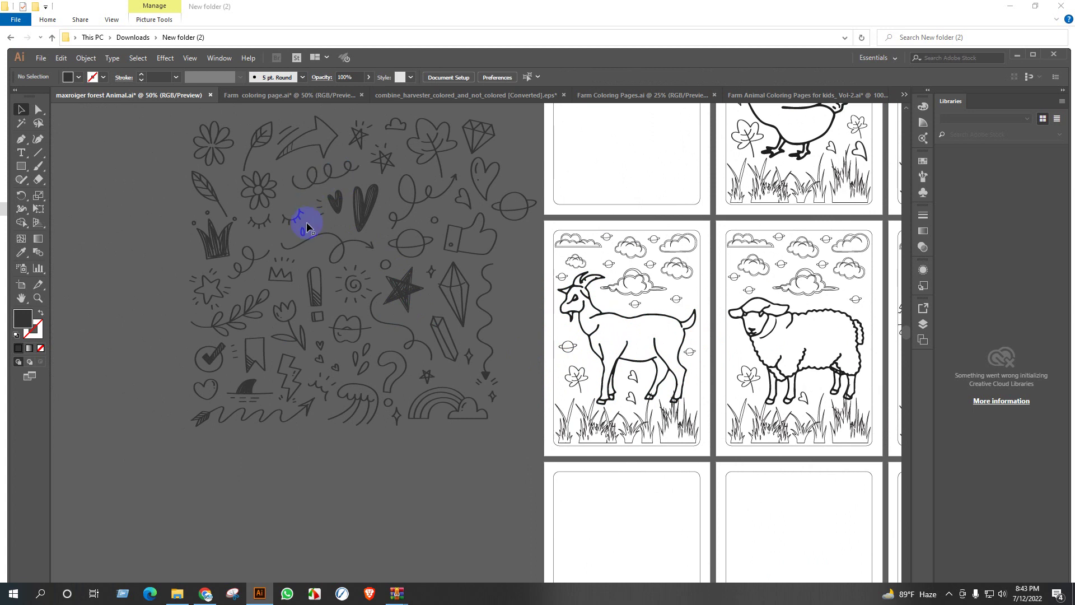
{"action": "scroll", "coordinate": [226, 302], "scroll_direction": "up", "scroll_amount": 2}
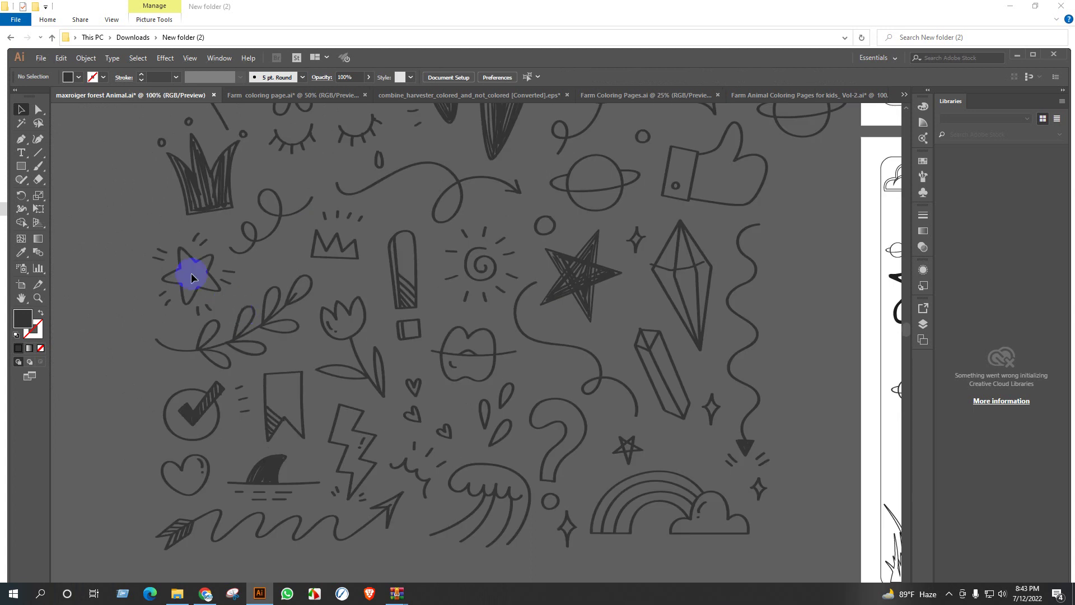
{"action": "left_click", "coordinate": [224, 312]}
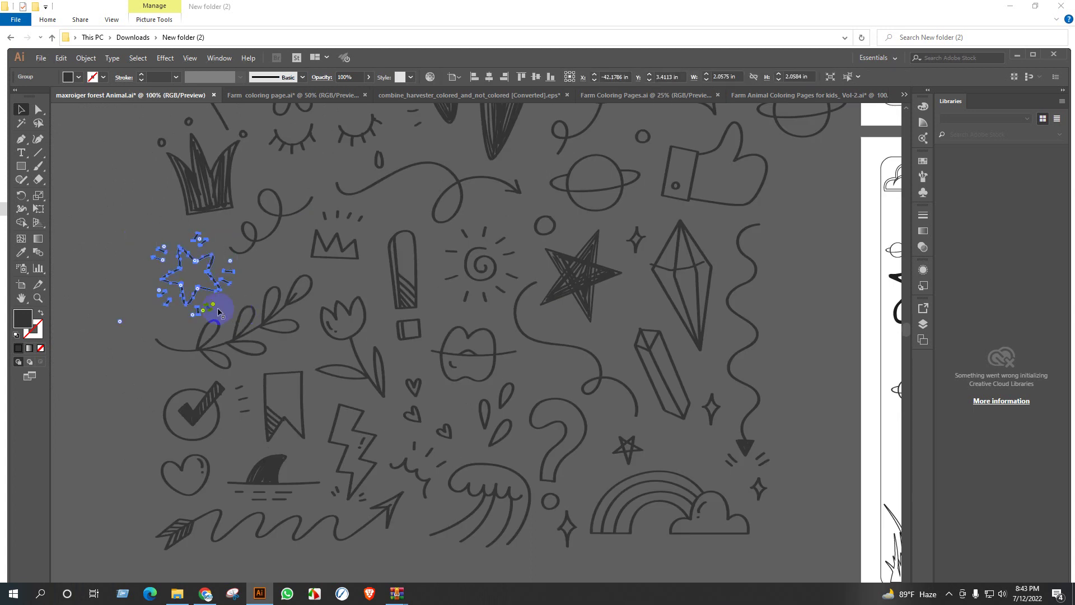
{"action": "scroll", "coordinate": [190, 286], "scroll_direction": "down", "scroll_amount": 2}
{"action": "left_click_drag", "start_coordinate": [196, 289], "coordinate": [283, 502]}
{"action": "scroll", "coordinate": [240, 300], "scroll_direction": "up", "scroll_amount": 2}
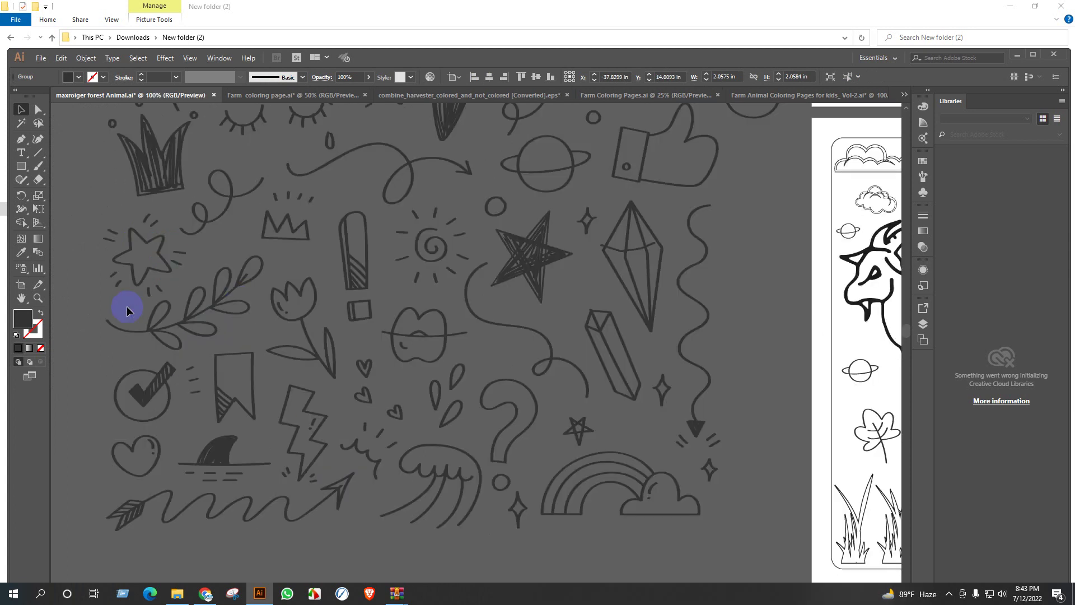
Copy the whole leafy branch doodle onto the duck page above the tail, turned upright and sized about 2.01 by 3.36 in
{"action": "left_click_drag", "start_coordinate": [235, 330], "coordinate": [236, 328]}
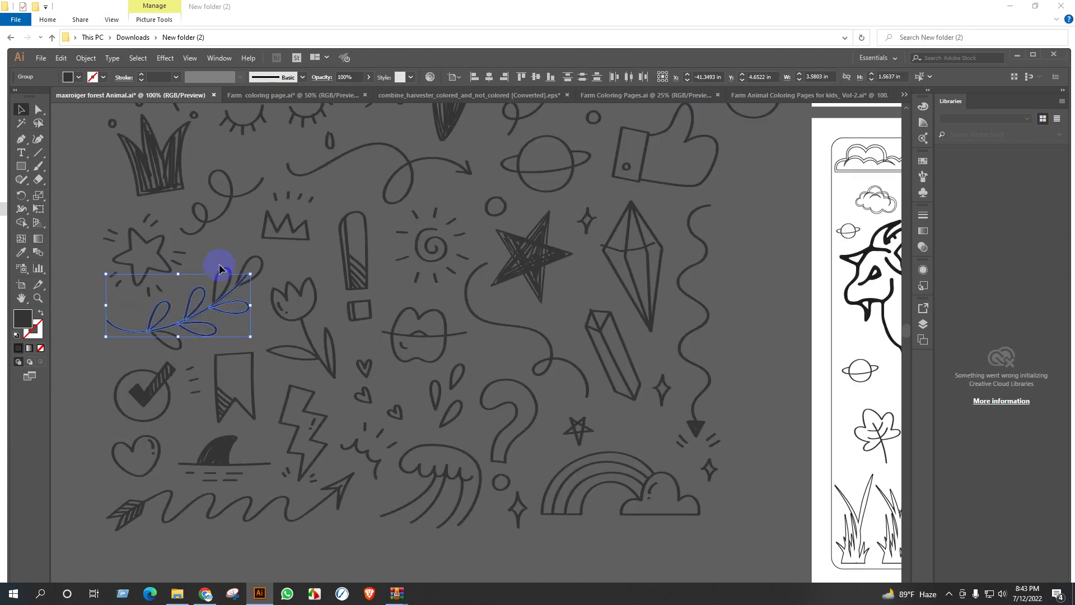
{"action": "left_click_drag", "start_coordinate": [255, 293], "coordinate": [256, 294]}
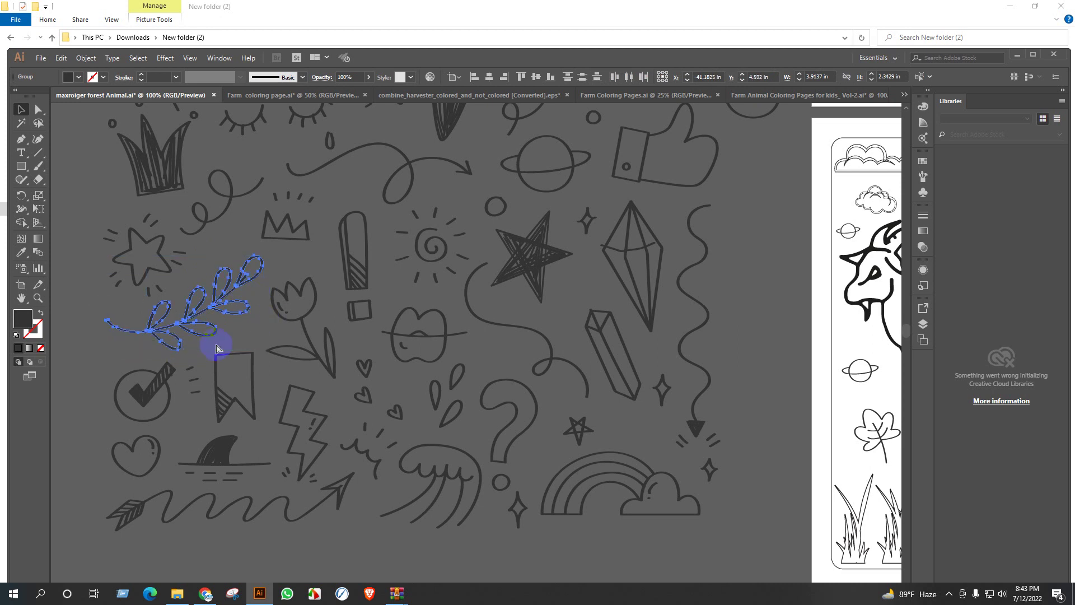
{"action": "scroll", "coordinate": [289, 233], "scroll_direction": "down", "scroll_amount": 2}
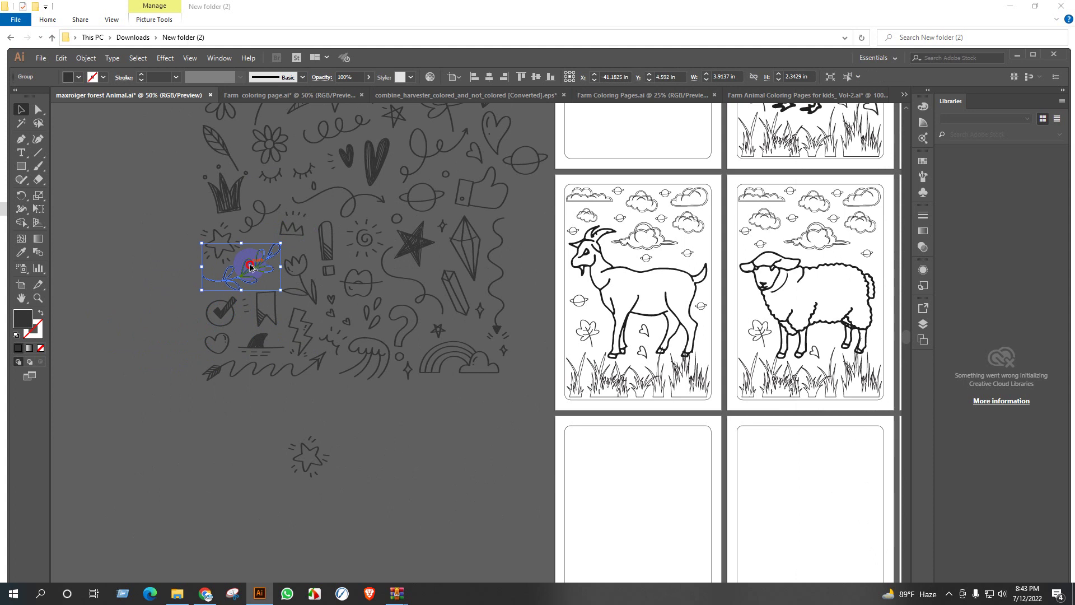
{"action": "left_click_drag", "start_coordinate": [251, 267], "coordinate": [595, 303]}
{"action": "left_click", "coordinate": [473, 428]}
{"action": "scroll", "coordinate": [473, 428], "scroll_direction": "down", "scroll_amount": 2}
{"action": "scroll", "coordinate": [688, 321], "scroll_direction": "up", "scroll_amount": 3}
{"action": "left_click_drag", "start_coordinate": [645, 346], "coordinate": [522, 333]}
{"action": "scroll", "coordinate": [581, 353], "scroll_direction": "up", "scroll_amount": 3}
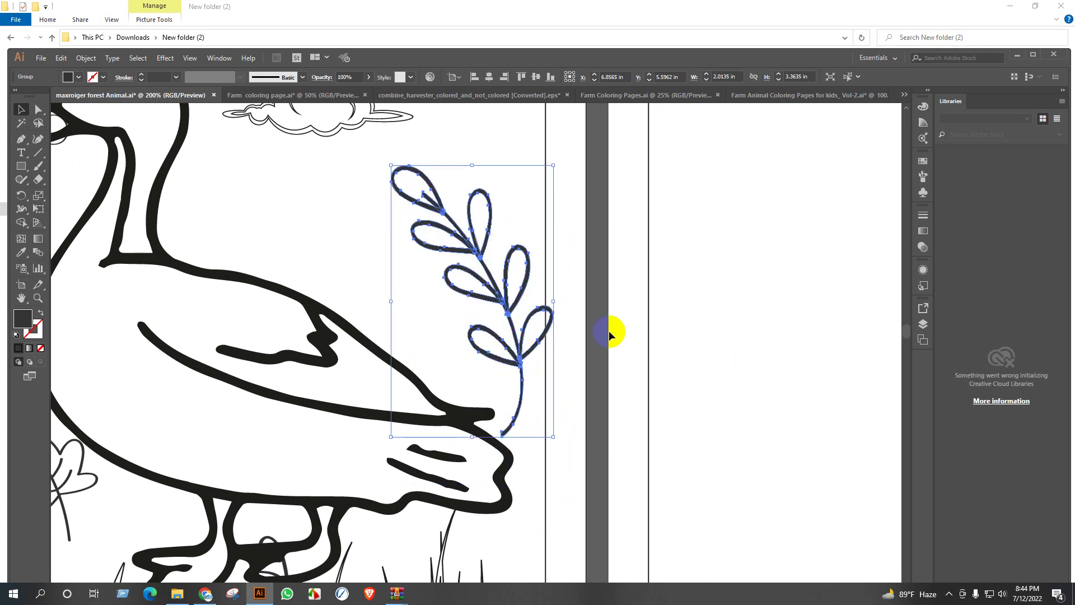
Nudge the leafy branch so it sits inside the duck page's border just above the tail
{"action": "key", "text": "shift+Left"}
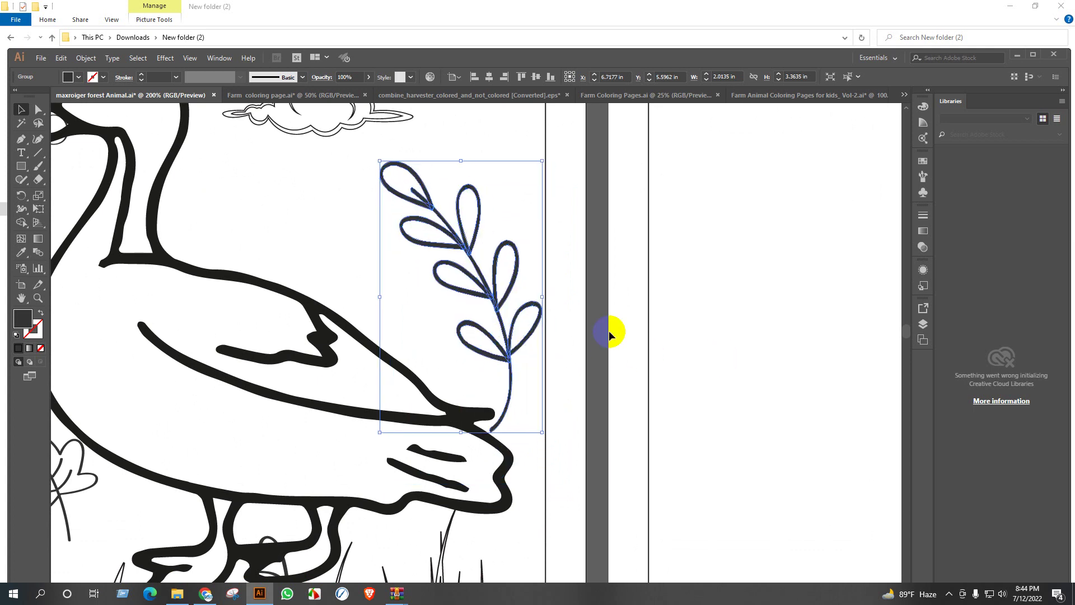
{"action": "key", "text": "Up"}
{"action": "key", "text": "Up"}
{"action": "key", "text": "Right"}
{"action": "key", "text": "Right"}
{"action": "key", "text": "Right"}
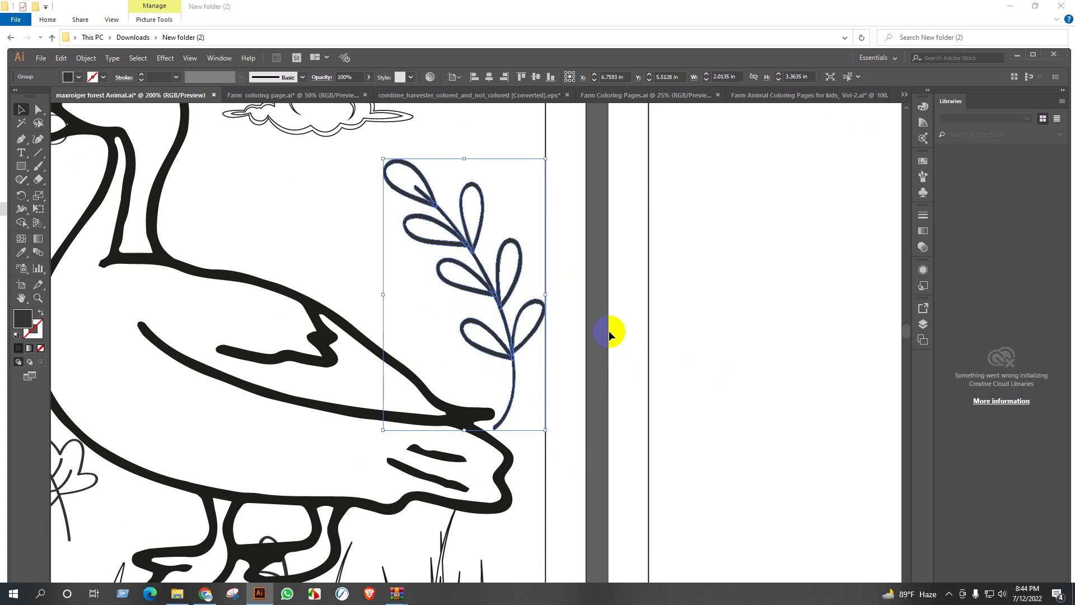
{"action": "scroll", "coordinate": [609, 331], "scroll_direction": "down", "scroll_amount": 3}
{"action": "left_click", "coordinate": [741, 339]}
Copy the star onto the duck page behind the neck and add two smaller copies, about 0.75 in wide, around the branch
{"action": "scroll", "coordinate": [738, 339], "scroll_direction": "down", "scroll_amount": 1}
{"action": "scroll", "coordinate": [359, 446], "scroll_direction": "down", "scroll_amount": 2}
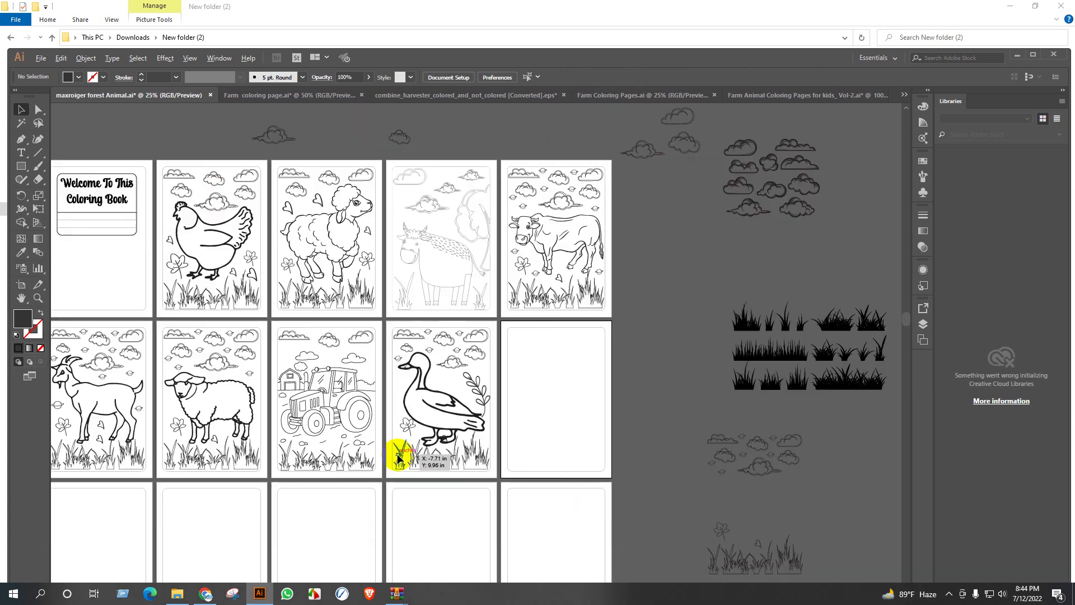
{"action": "scroll", "coordinate": [398, 458], "scroll_direction": "down", "scroll_amount": 1}
{"action": "scroll", "coordinate": [109, 475], "scroll_direction": "left", "scroll_amount": 2}
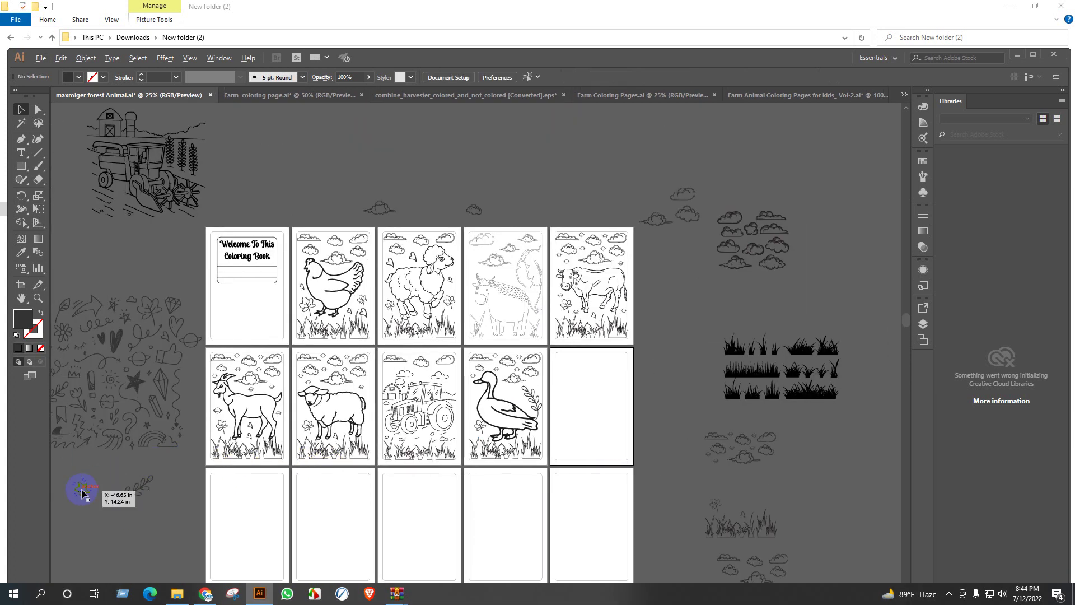
{"action": "left_click_drag", "start_coordinate": [81, 487], "coordinate": [600, 379]}
{"action": "scroll", "coordinate": [521, 396], "scroll_direction": "up", "scroll_amount": 5}
{"action": "left_click", "coordinate": [499, 393]}
{"action": "left_click", "coordinate": [698, 331]}
{"action": "scroll", "coordinate": [685, 332], "scroll_direction": "down", "scroll_amount": 2}
{"action": "left_click", "coordinate": [624, 408]}
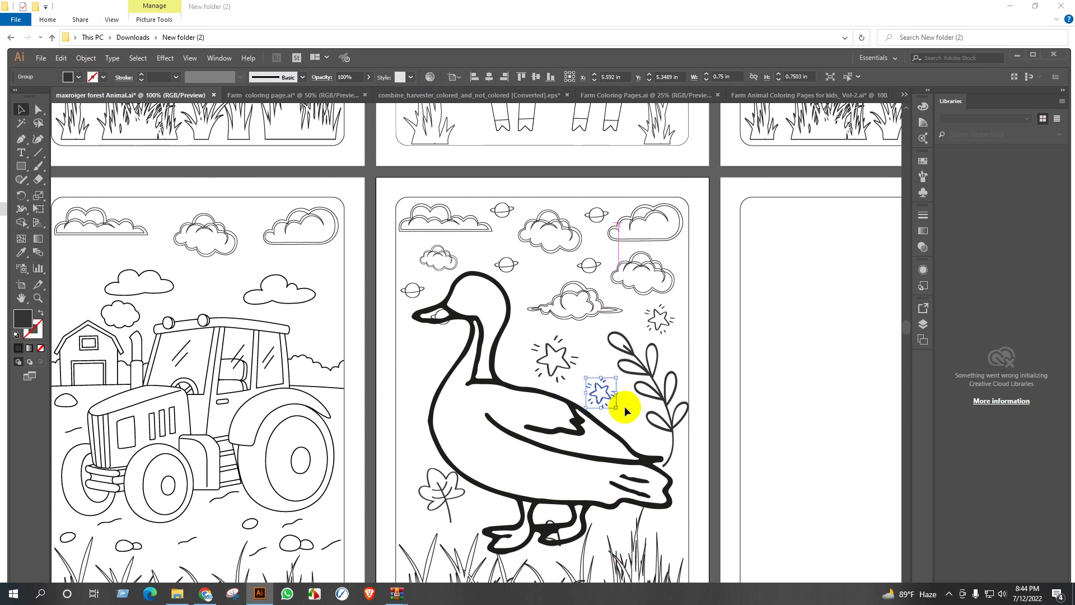
Add a star copy scaled to about 0.48 in near the duck's tail and copy the 0.75 in star below the beak
{"action": "scroll", "coordinate": [624, 412], "scroll_direction": "up", "scroll_amount": 4}
{"action": "left_click_drag", "start_coordinate": [543, 289], "coordinate": [686, 391]}
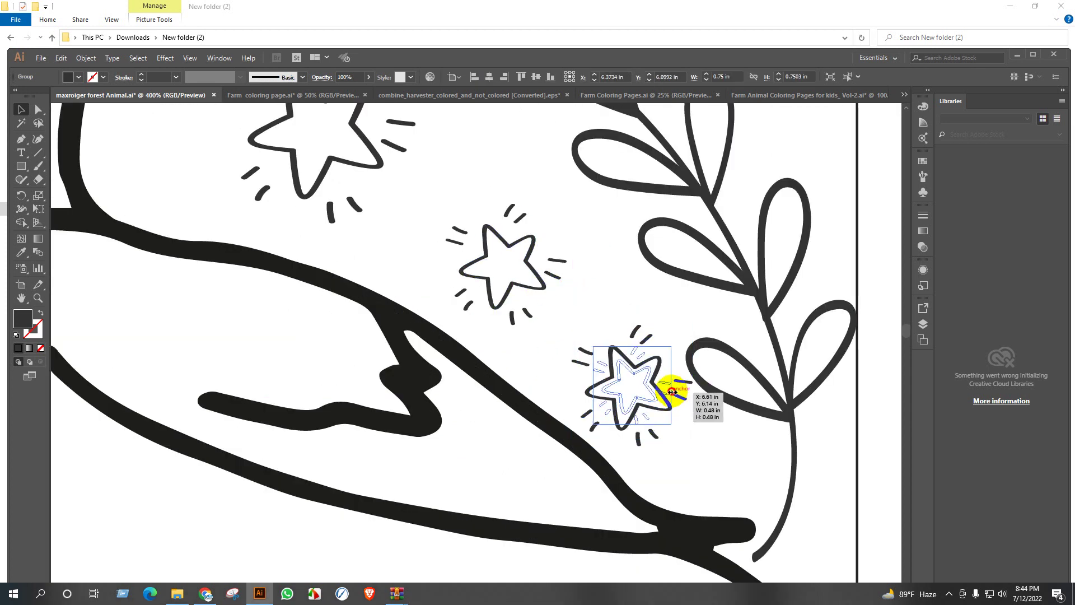
{"action": "left_click", "coordinate": [694, 432]}
{"action": "scroll", "coordinate": [694, 431], "scroll_direction": "down", "scroll_amount": 4}
{"action": "scroll", "coordinate": [700, 446], "scroll_direction": "down", "scroll_amount": 1}
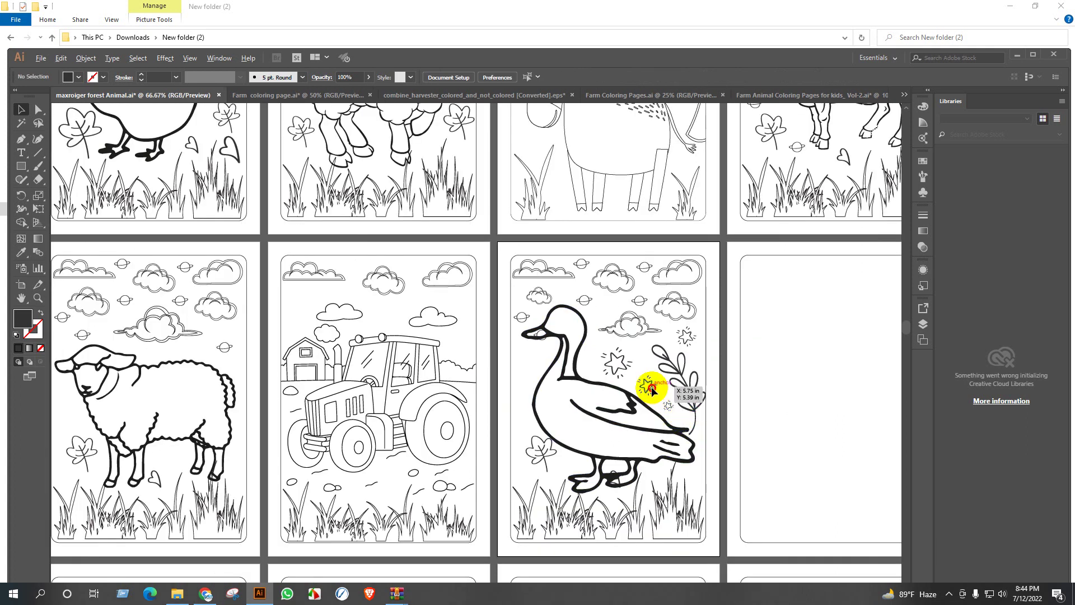
{"action": "left_click_drag", "start_coordinate": [651, 390], "coordinate": [526, 360]}
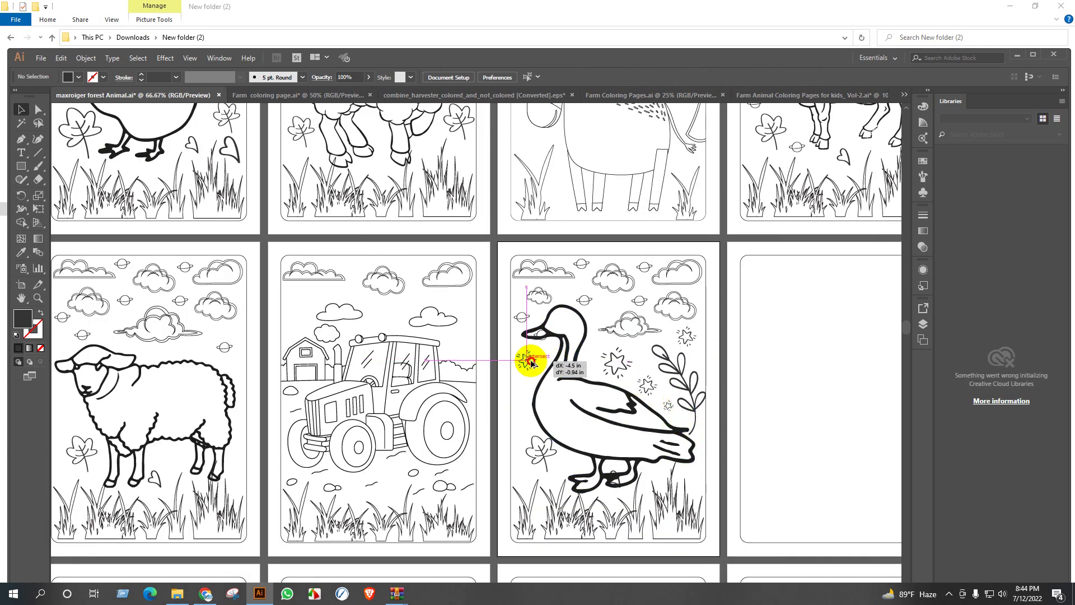
{"action": "left_click", "coordinate": [767, 372]}
Delete the small planet overlapping the duck's beak
{"action": "scroll", "coordinate": [558, 334], "scroll_direction": "up", "scroll_amount": 5}
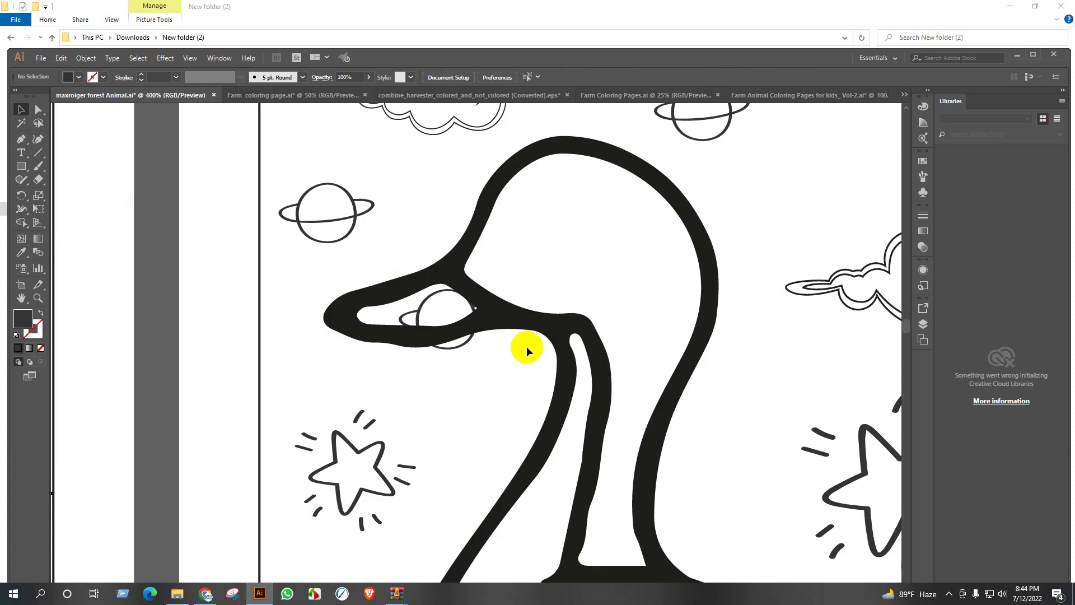
{"action": "left_click", "coordinate": [468, 343]}
{"action": "key", "text": "Delete"}
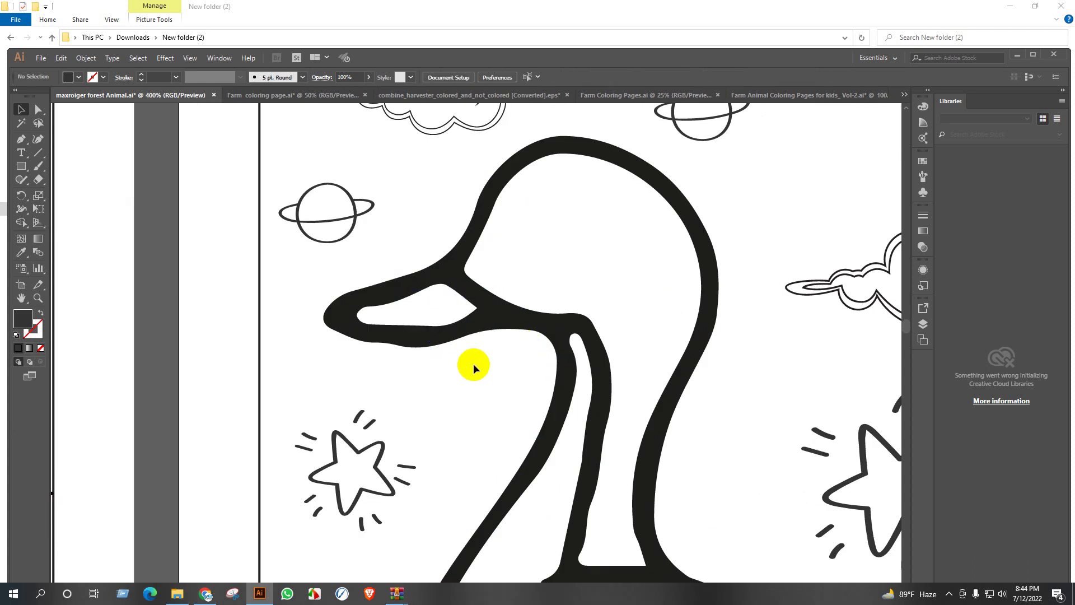
{"action": "scroll", "coordinate": [476, 364], "scroll_direction": "down", "scroll_amount": 4}
{"action": "scroll", "coordinate": [482, 360], "scroll_direction": "down", "scroll_amount": 1}
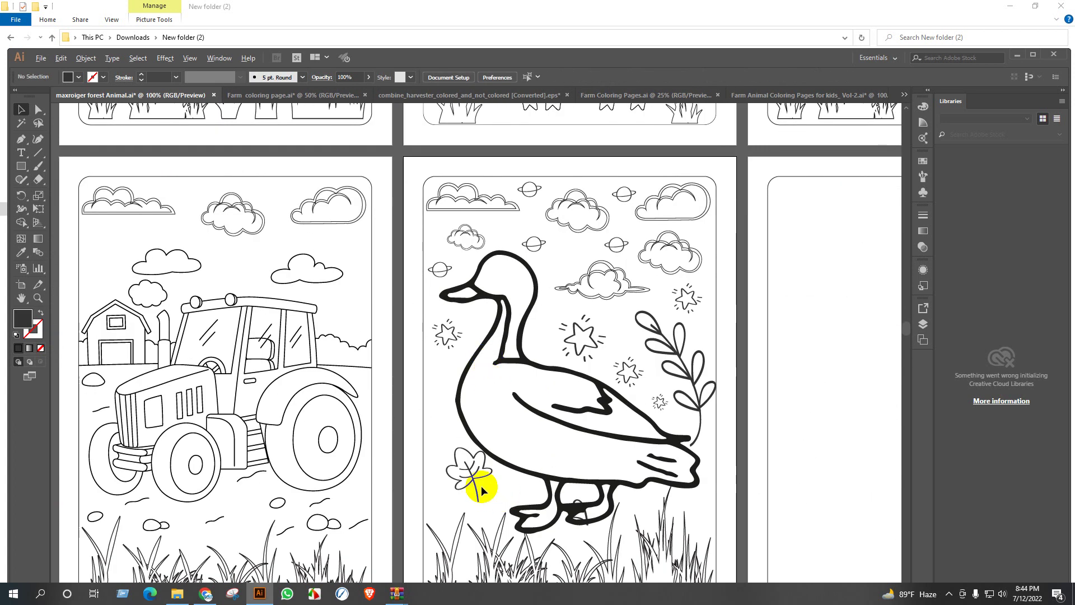
Move the leaf beside the duck's belly about 0.2 in left and 0.2 in down, away from the body outline
{"action": "scroll", "coordinate": [471, 486], "scroll_direction": "up", "scroll_amount": 3}
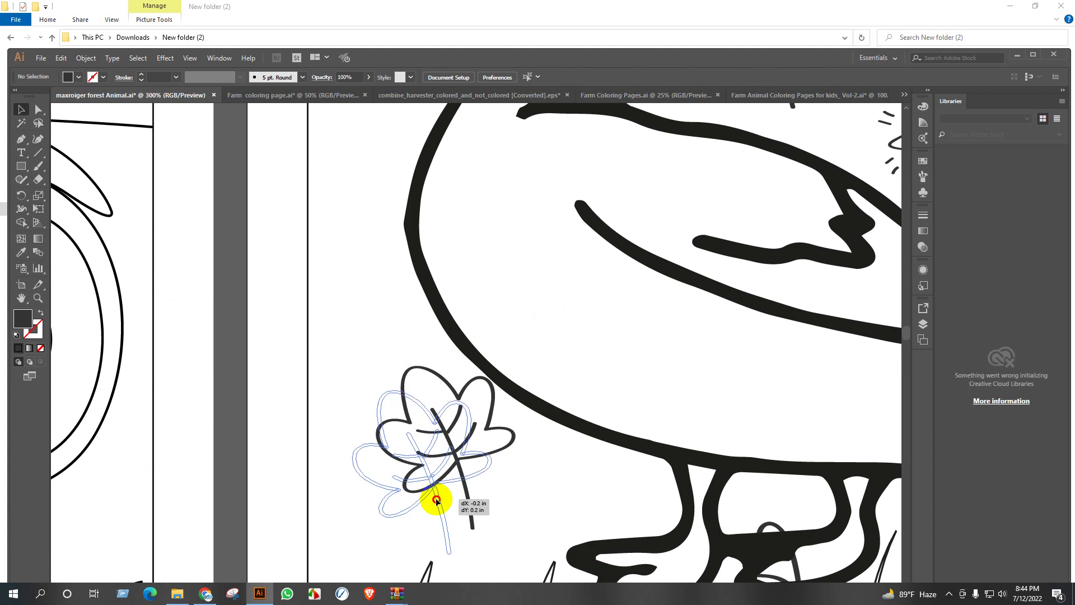
{"action": "left_click", "coordinate": [470, 491]}
{"action": "scroll", "coordinate": [471, 490], "scroll_direction": "down", "scroll_amount": 3}
{"action": "left_click", "coordinate": [514, 487]}
{"action": "scroll", "coordinate": [492, 478], "scroll_direction": "down", "scroll_amount": 1}
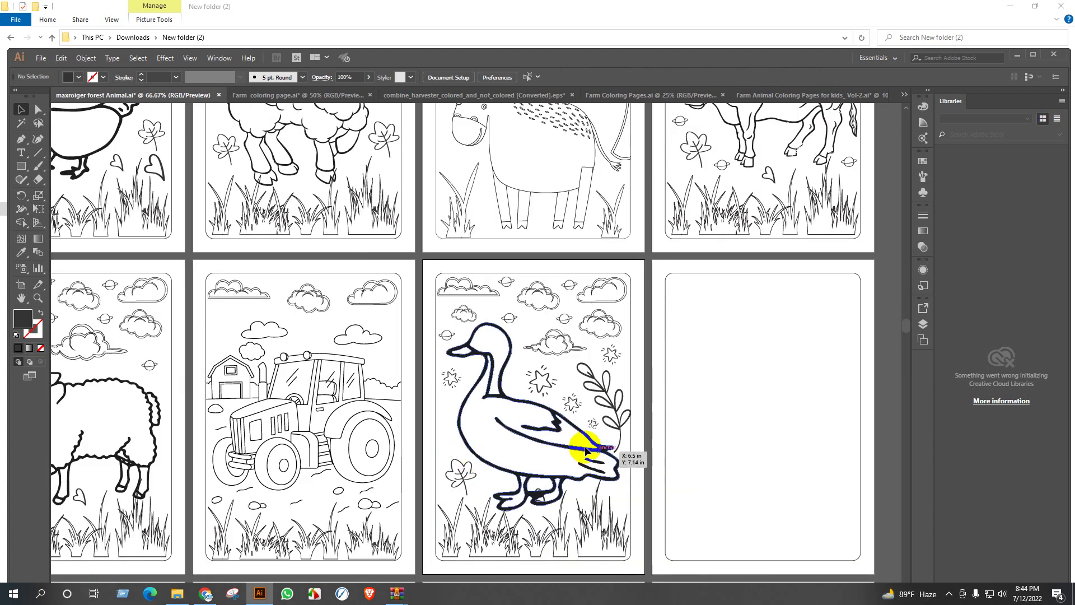
{"action": "scroll", "coordinate": [573, 438], "scroll_direction": "down", "scroll_amount": 1}
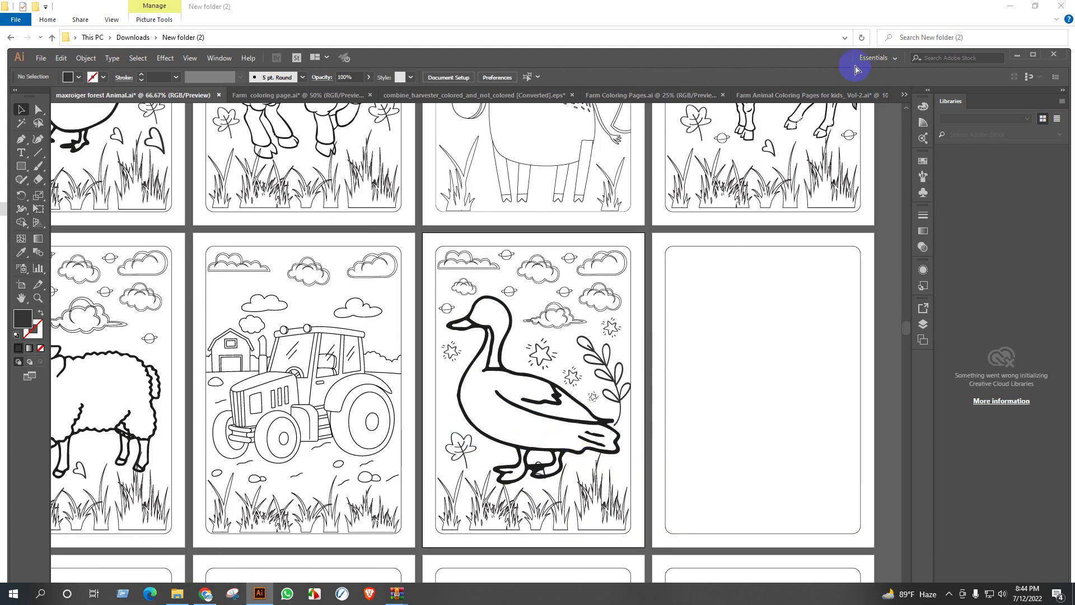
Close the Farm Animal Coloring Pages for kids_ Vol-2 file containing the duck without saving it
{"action": "left_click", "coordinate": [805, 96]}
{"action": "left_click", "coordinate": [879, 97]}
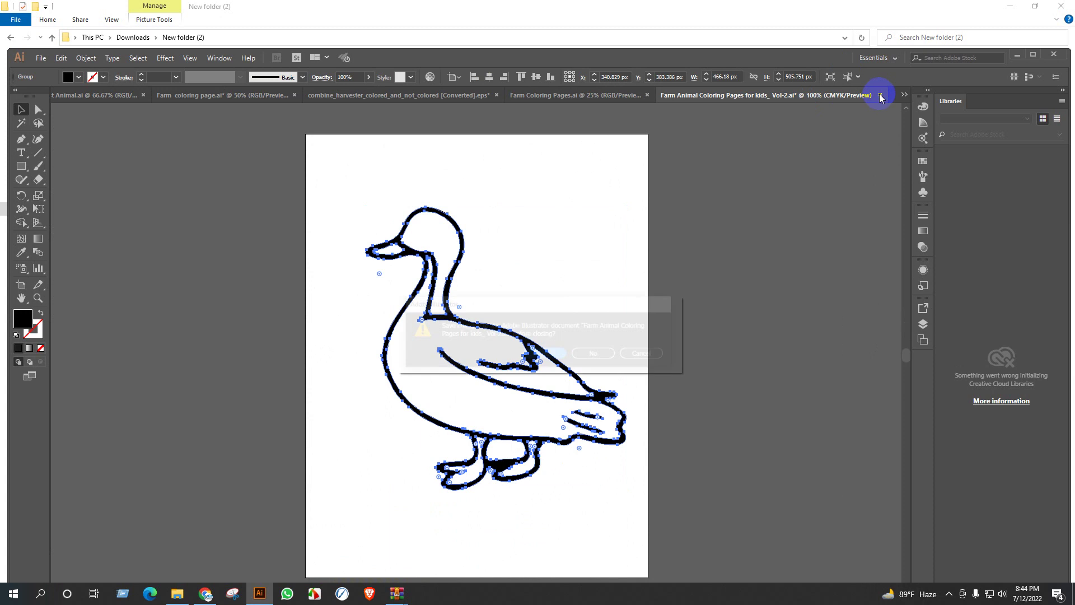
{"action": "left_click", "coordinate": [595, 353]}
{"action": "scroll", "coordinate": [625, 263], "scroll_direction": "down", "scroll_amount": 2}
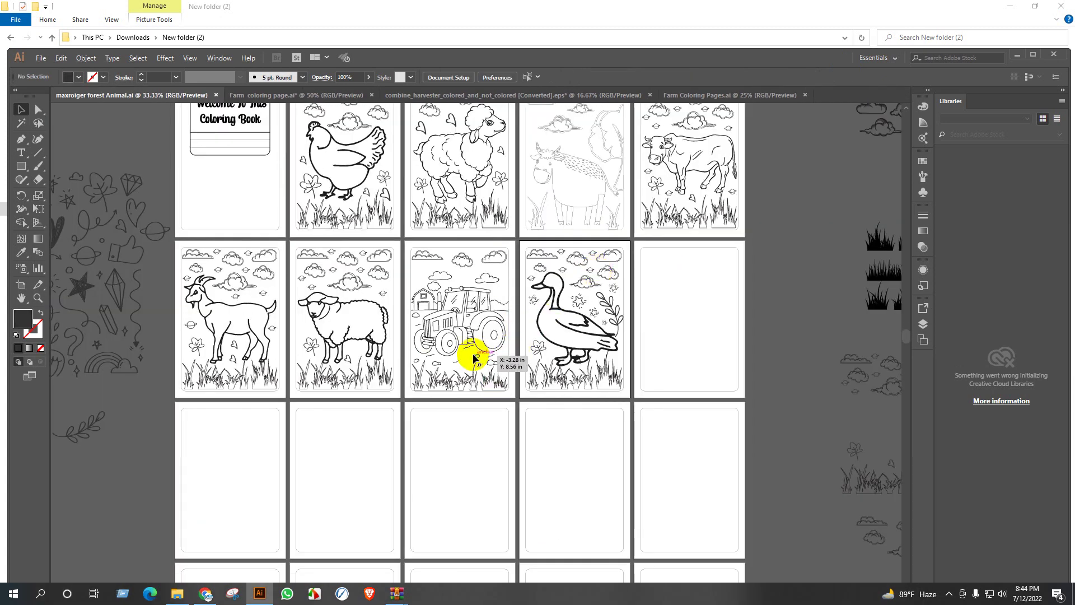
Examine the sheep page and tractor drawings in the Farm coloring page.ai document
{"action": "left_click", "coordinate": [282, 98]}
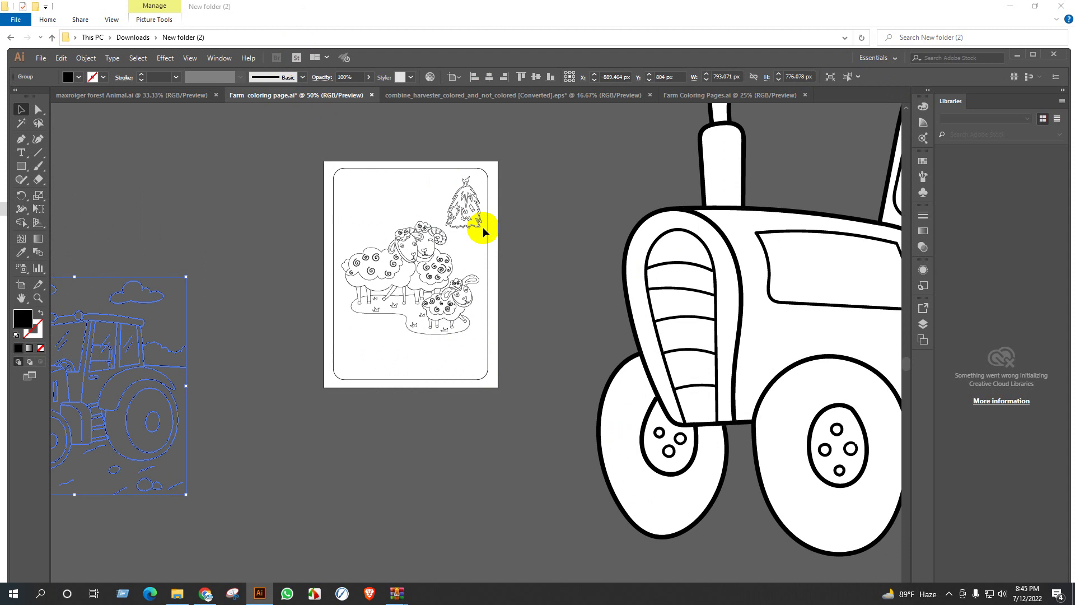
{"action": "left_click", "coordinate": [408, 247]}
{"action": "scroll", "coordinate": [413, 244], "scroll_direction": "up", "scroll_amount": 2}
{"action": "scroll", "coordinate": [437, 246], "scroll_direction": "down", "scroll_amount": 4}
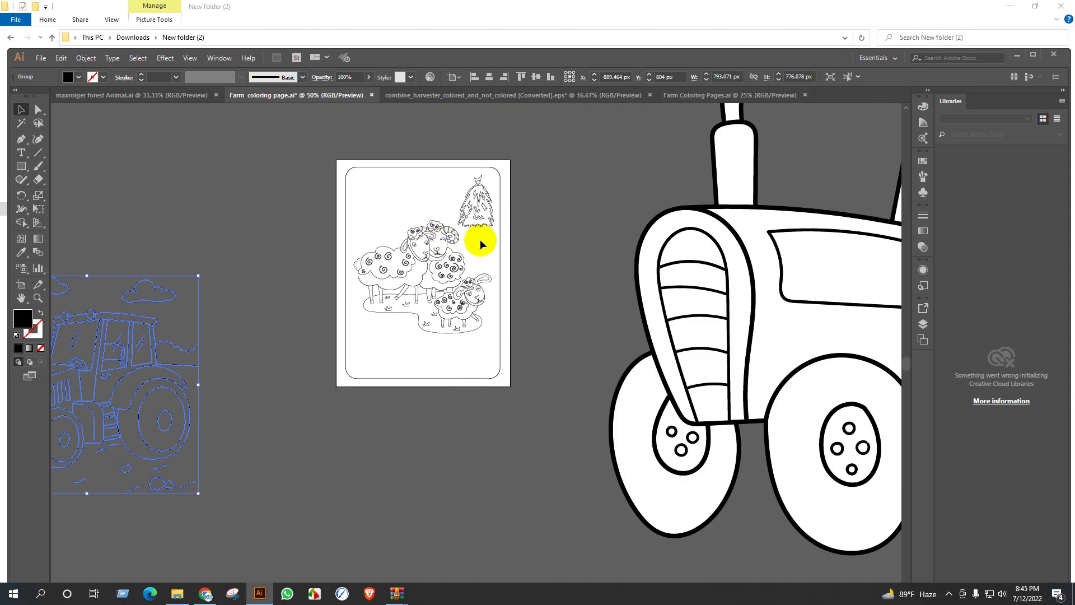
{"action": "left_click", "coordinate": [696, 246]}
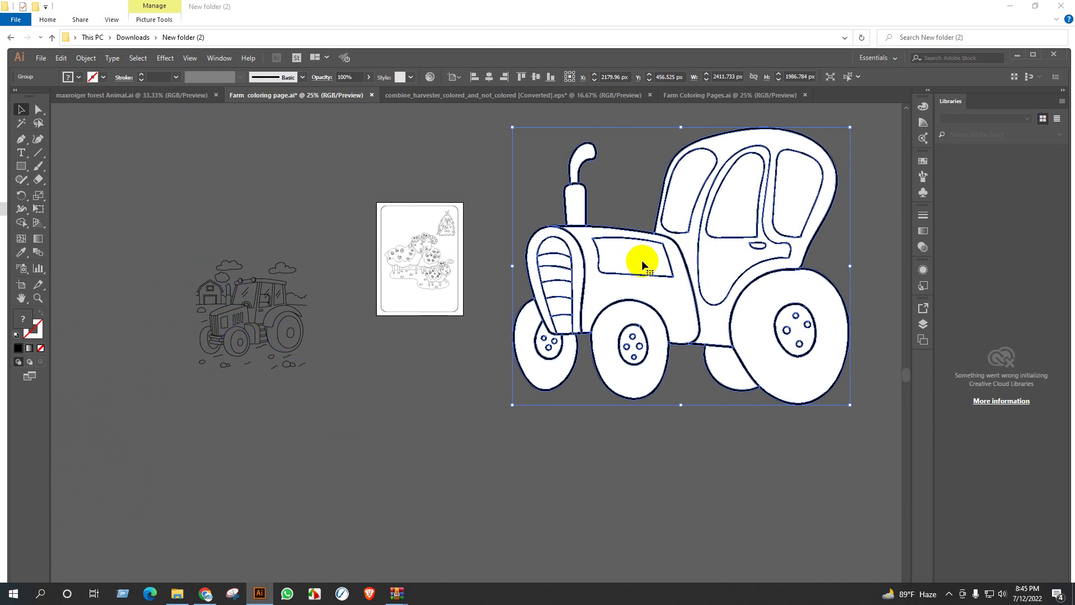
{"action": "scroll", "coordinate": [647, 259], "scroll_direction": "down", "scroll_amount": 2}
Close the combine harvester file without saving and look over the drawings in Farm Coloring Pages.ai
{"action": "left_click", "coordinate": [505, 97]}
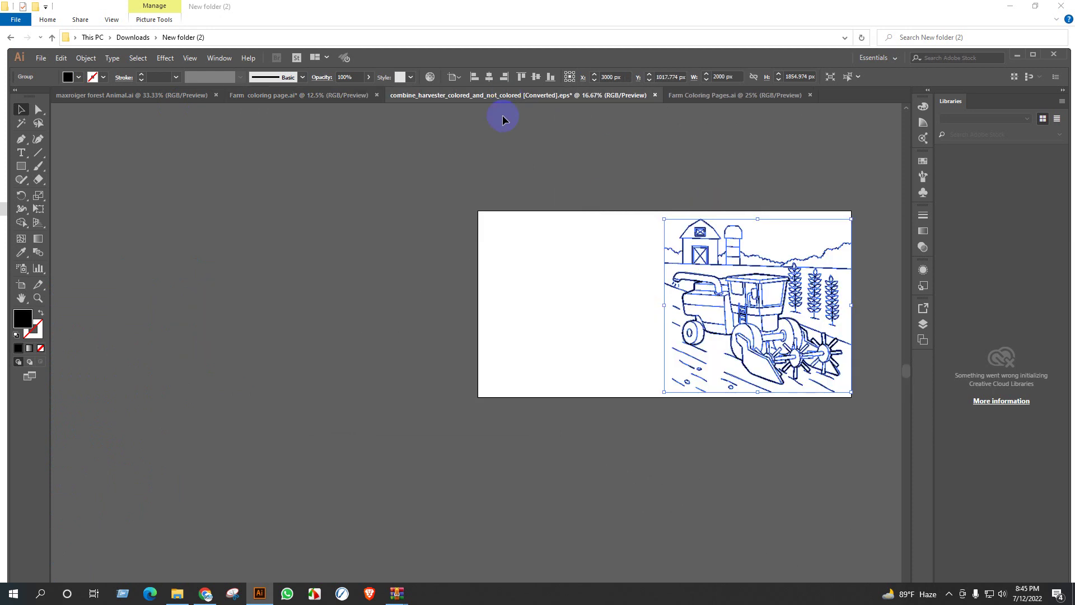
{"action": "left_click", "coordinate": [654, 96]}
{"action": "left_click", "coordinate": [591, 356]}
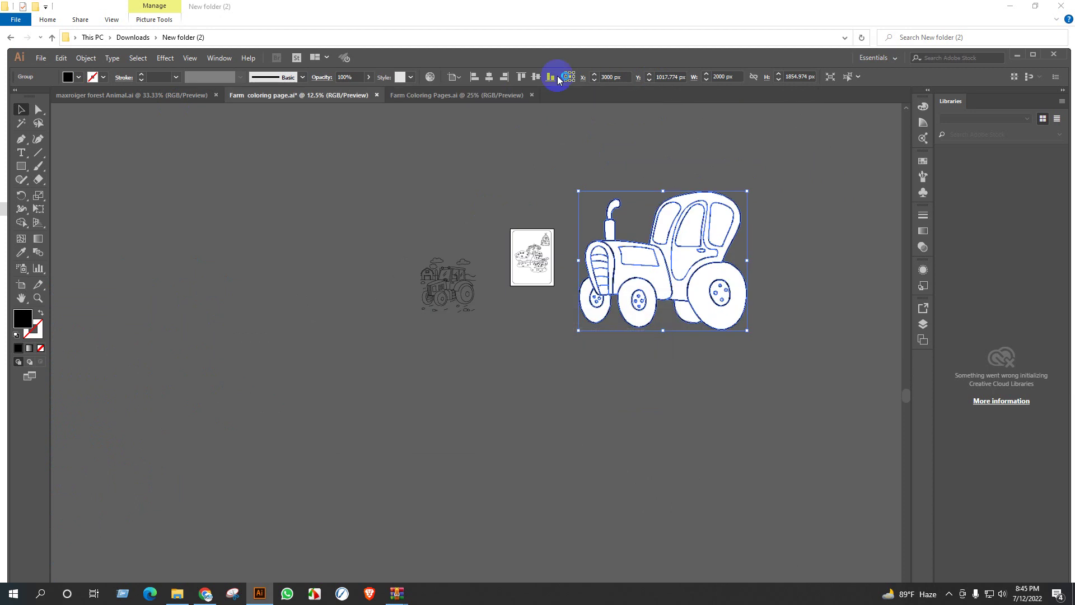
{"action": "left_click", "coordinate": [512, 99]}
{"action": "scroll", "coordinate": [518, 269], "scroll_direction": "down", "scroll_amount": 2}
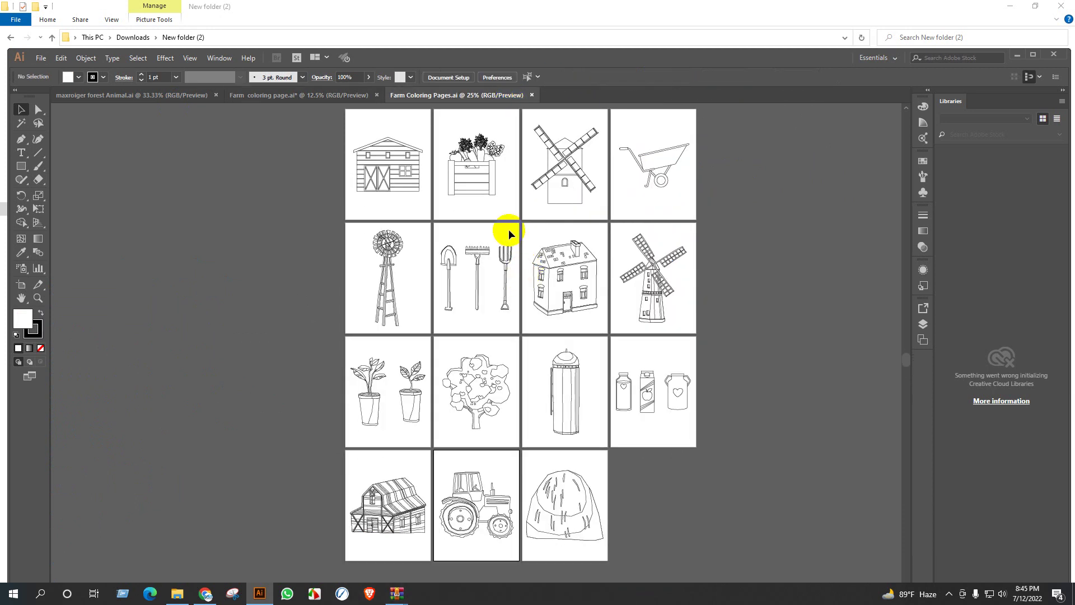
{"action": "scroll", "coordinate": [509, 232], "scroll_direction": "up", "scroll_amount": 1}
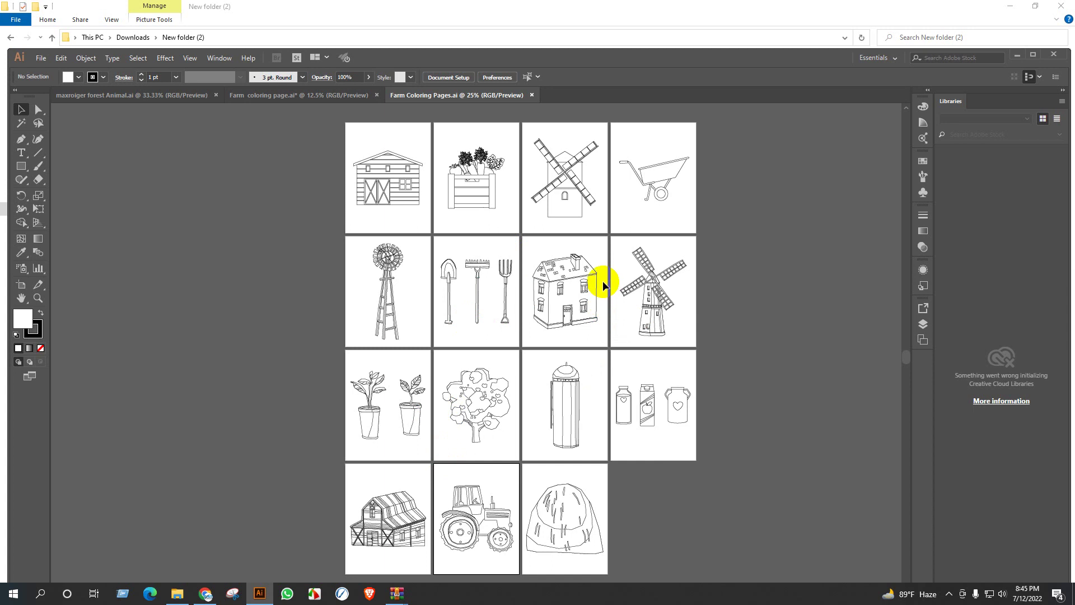
Open page 8, the sitting cat, from the Farm Animal Coloring Pages for kids_ Vol-2 Illustrator file in Downloads > New folder (2)
{"action": "left_click", "coordinate": [177, 595]}
{"action": "double_click", "coordinate": [792, 228]}
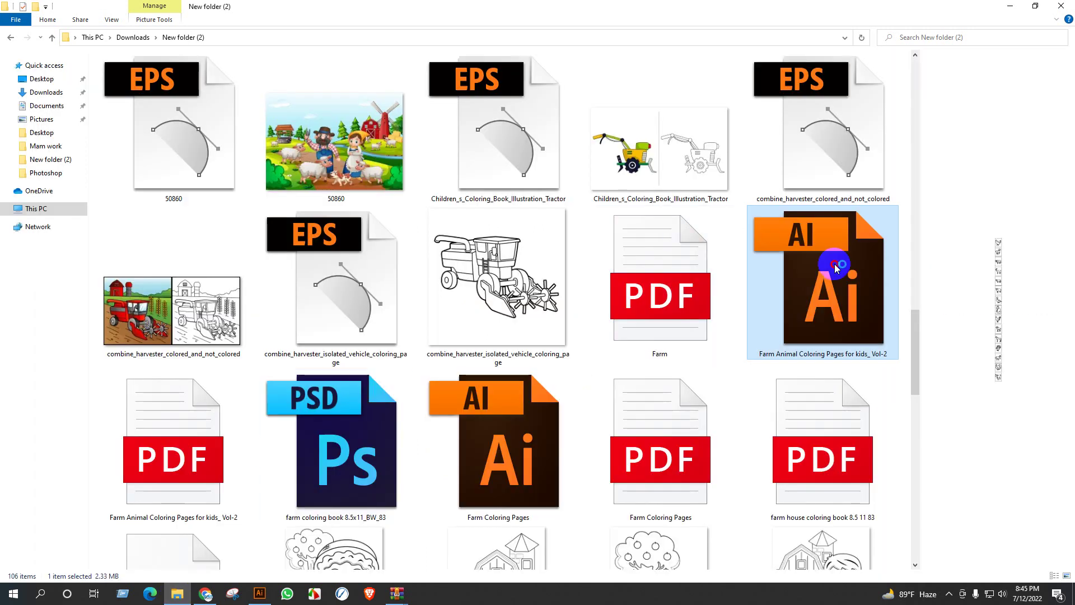
{"action": "left_click", "coordinate": [612, 361]}
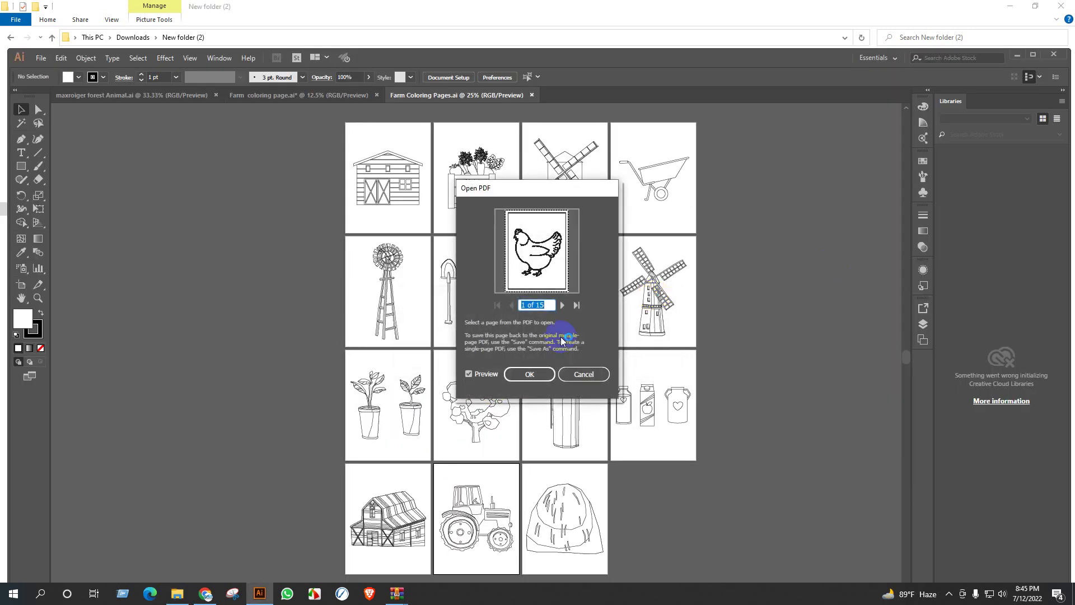
{"action": "left_click", "coordinate": [563, 306]}
{"action": "left_click", "coordinate": [563, 305]}
{"action": "left_click", "coordinate": [563, 306]}
{"action": "left_click", "coordinate": [563, 305]}
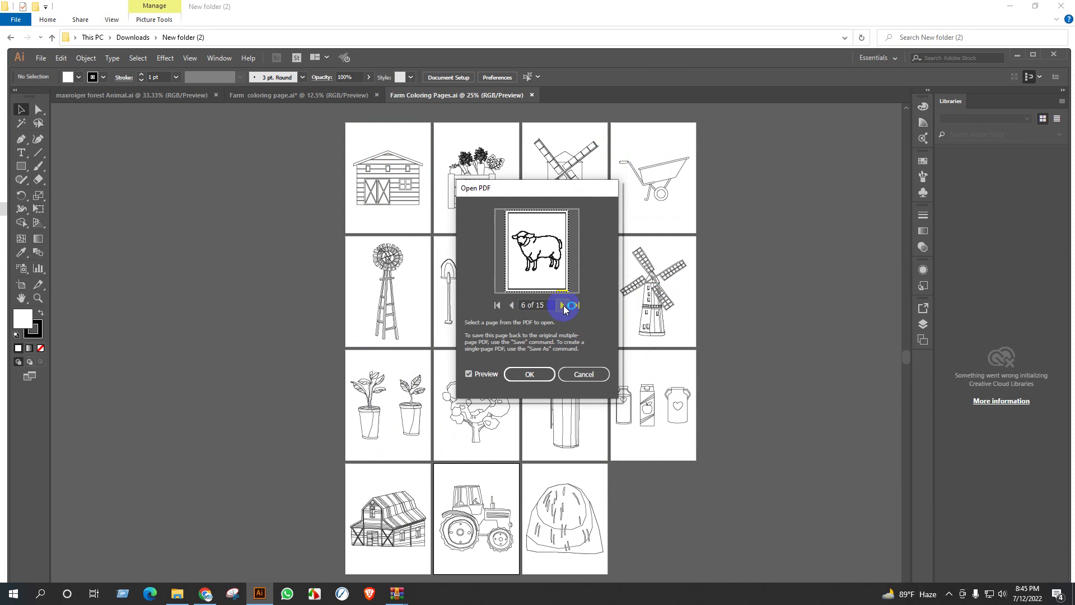
{"action": "left_click", "coordinate": [564, 305]}
{"action": "left_click", "coordinate": [563, 306]}
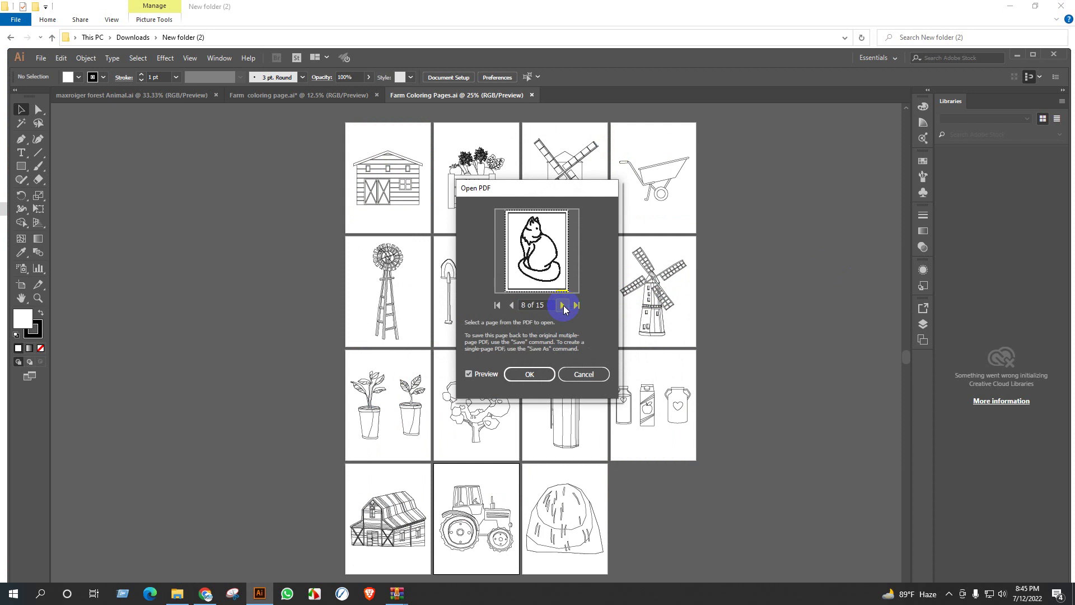
{"action": "left_click", "coordinate": [528, 375]}
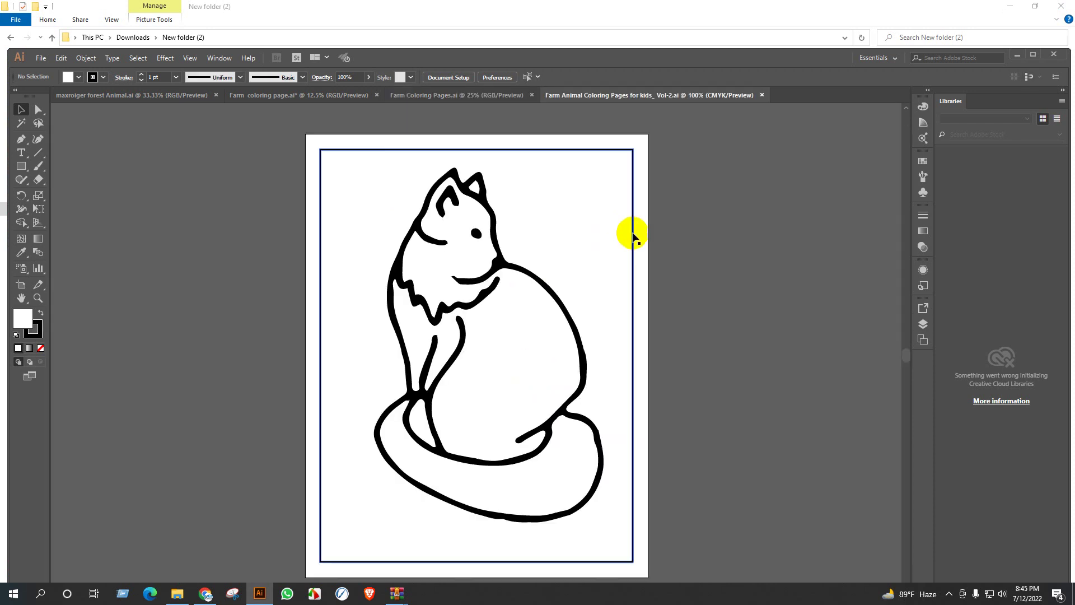
Delete the rectangular frame around the cat and release the artwork's clipping mask
{"action": "left_click", "coordinate": [633, 232]}
{"action": "key", "text": "Delete"}
{"action": "right_click", "coordinate": [549, 263]}
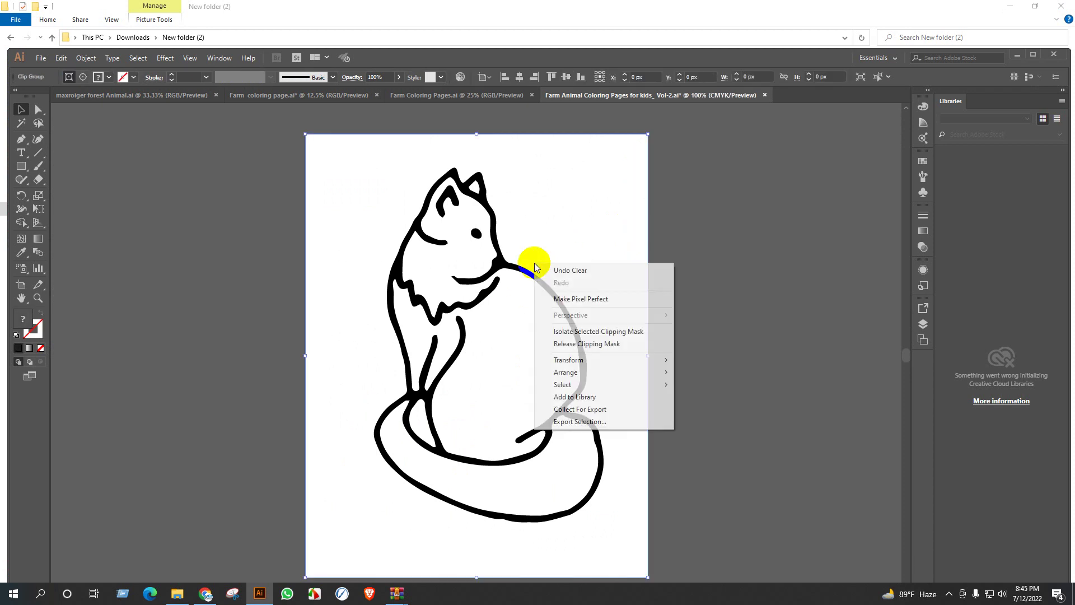
{"action": "left_click", "coordinate": [549, 343]}
Group the cat's outlines and bring the group onto the empty page beside the duck in maxroiger forest Animal.ai
{"action": "left_click_drag", "start_coordinate": [355, 152], "coordinate": [612, 544]}
{"action": "key", "text": "ctrl+g"}
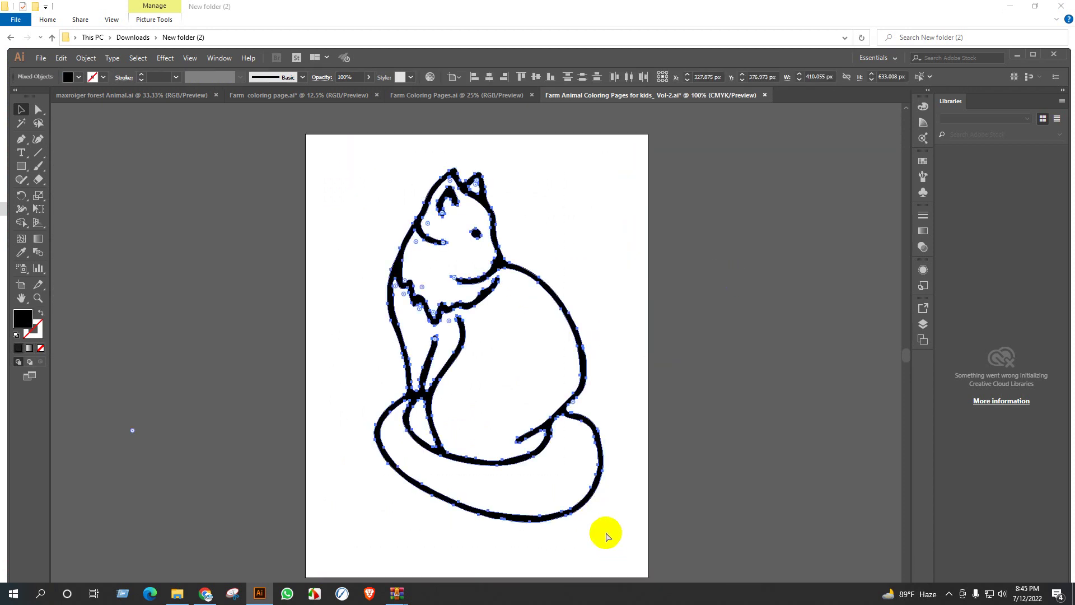
{"action": "left_click_drag", "start_coordinate": [501, 266], "coordinate": [675, 355]}
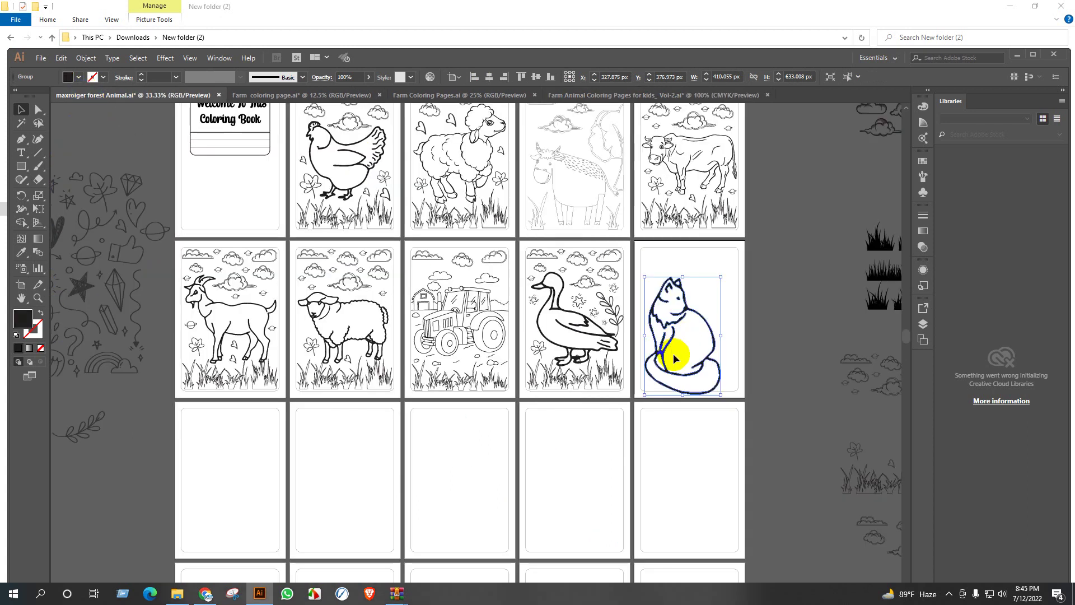
Center the cat vertically and horizontally on its page and enlarge it to nearly fill the rounded frame
{"action": "scroll", "coordinate": [739, 361], "scroll_direction": "up", "scroll_amount": 2}
{"action": "left_click_drag", "start_coordinate": [781, 334], "coordinate": [569, 396]}
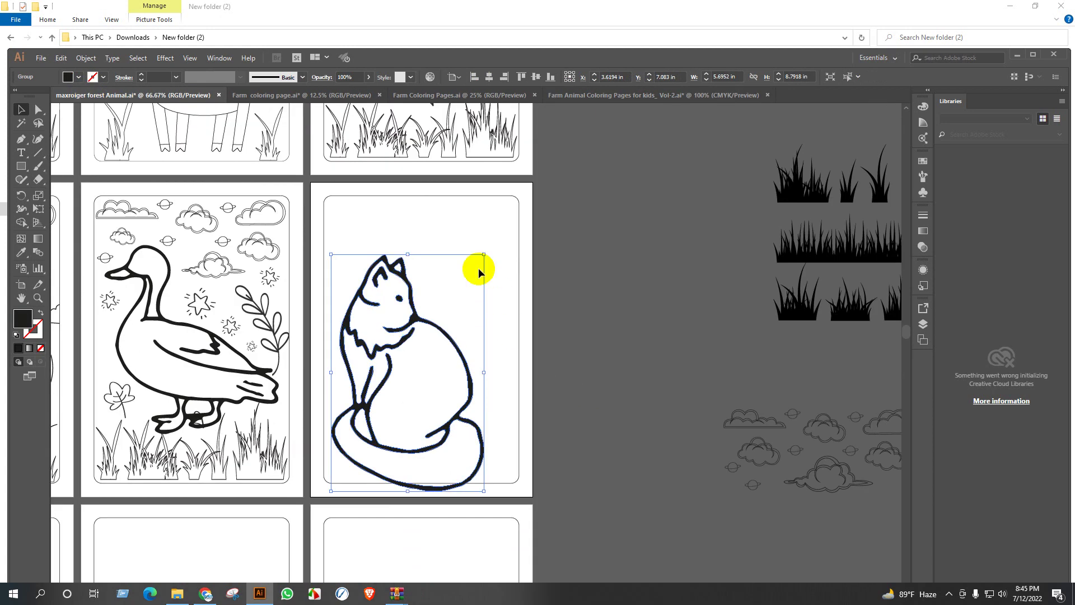
{"action": "left_click", "coordinate": [537, 78]}
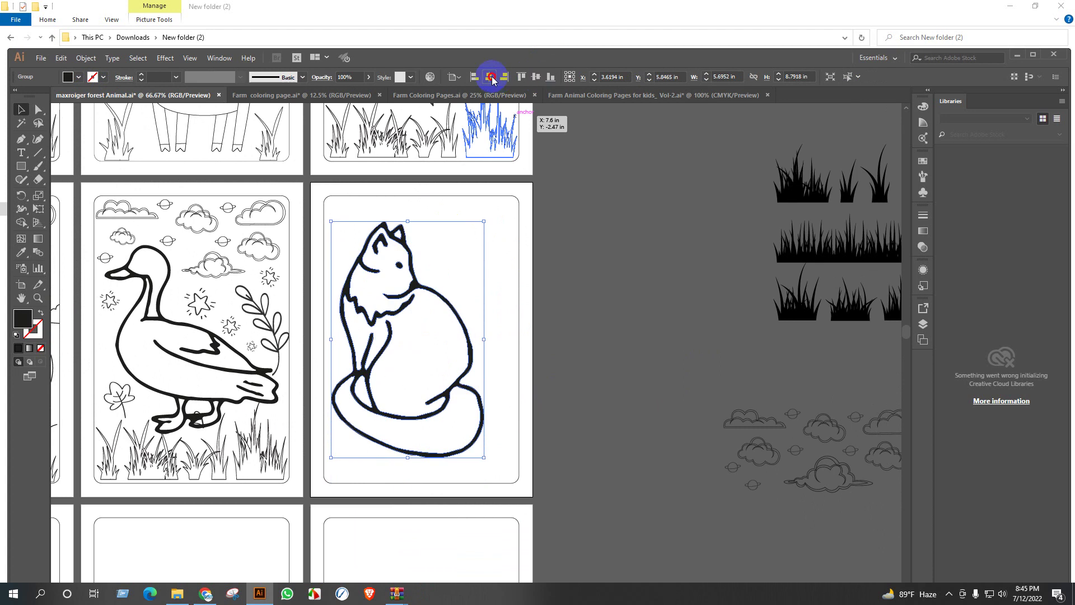
{"action": "left_click", "coordinate": [489, 77]}
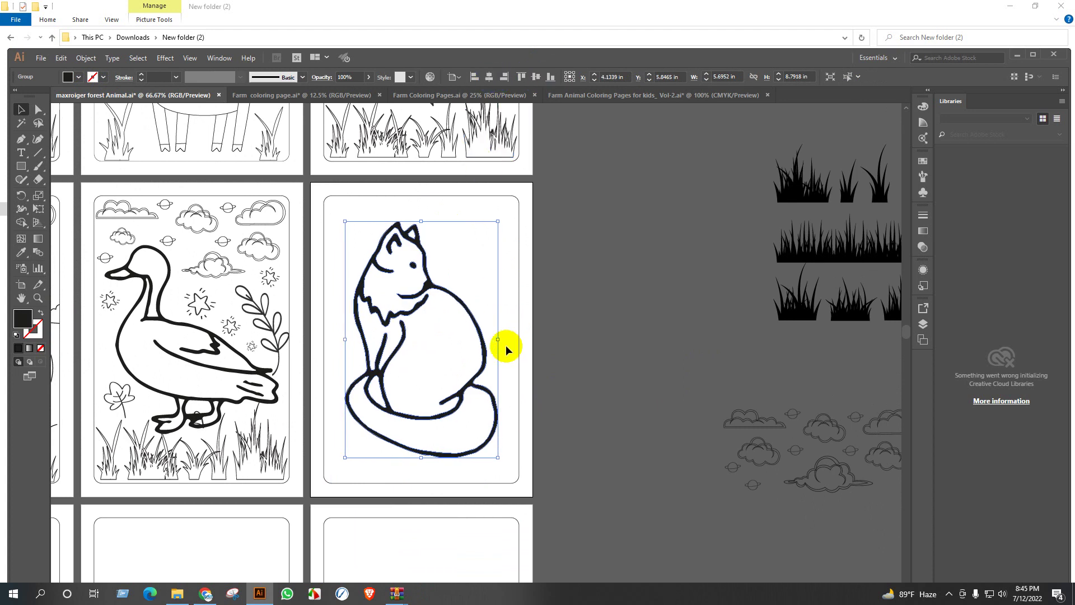
{"action": "left_click_drag", "start_coordinate": [498, 338], "coordinate": [514, 341]}
{"action": "left_click", "coordinate": [611, 345]}
{"action": "scroll", "coordinate": [610, 343], "scroll_direction": "down", "scroll_amount": 1}
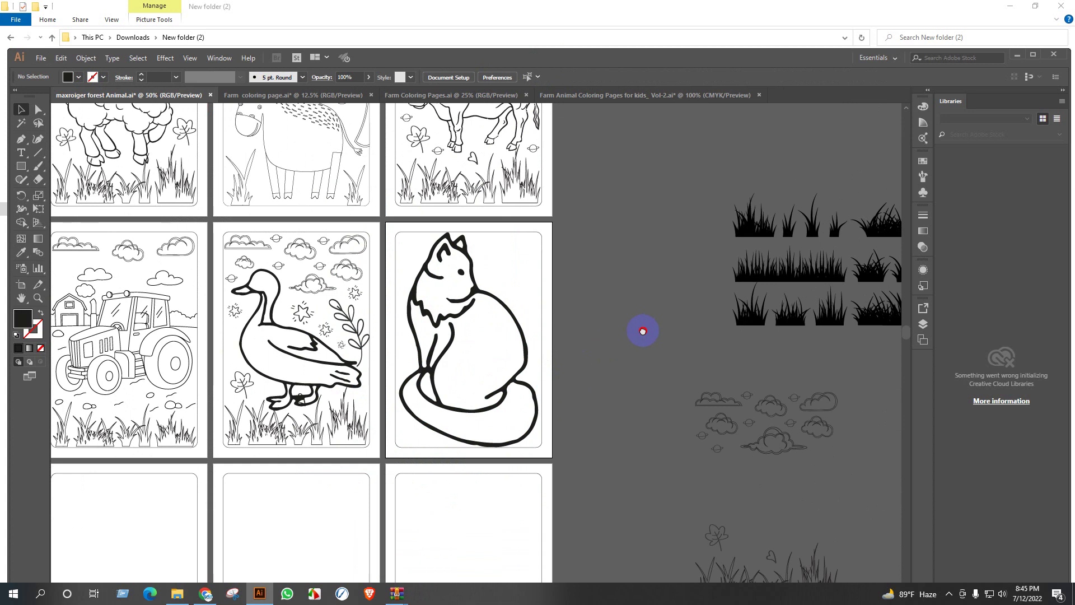
{"action": "left_click_drag", "start_coordinate": [642, 331], "coordinate": [558, 359]}
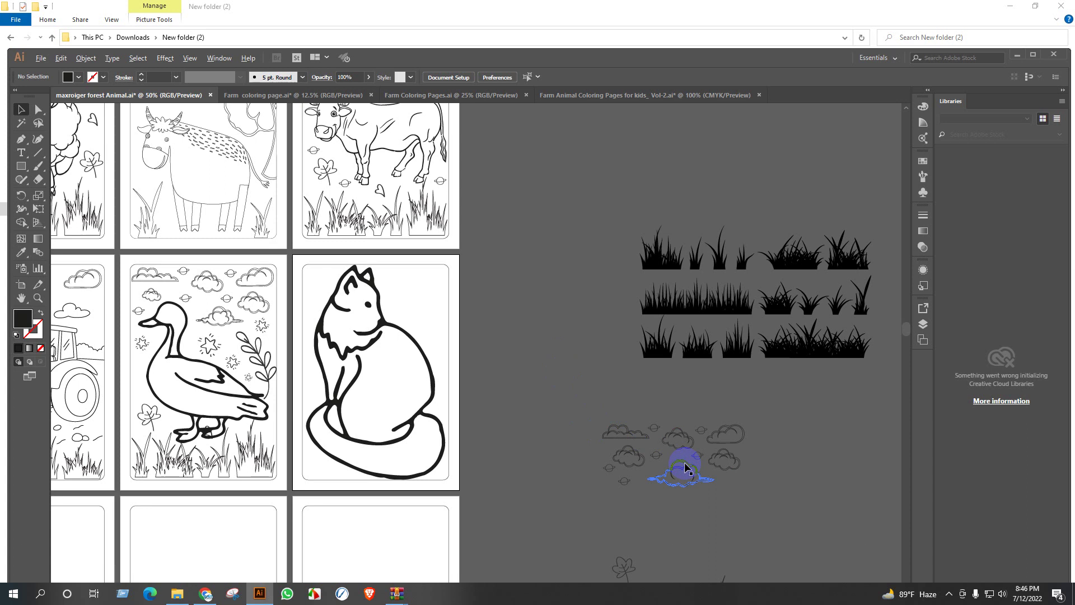
{"action": "left_click_drag", "start_coordinate": [687, 466], "coordinate": [553, 376]}
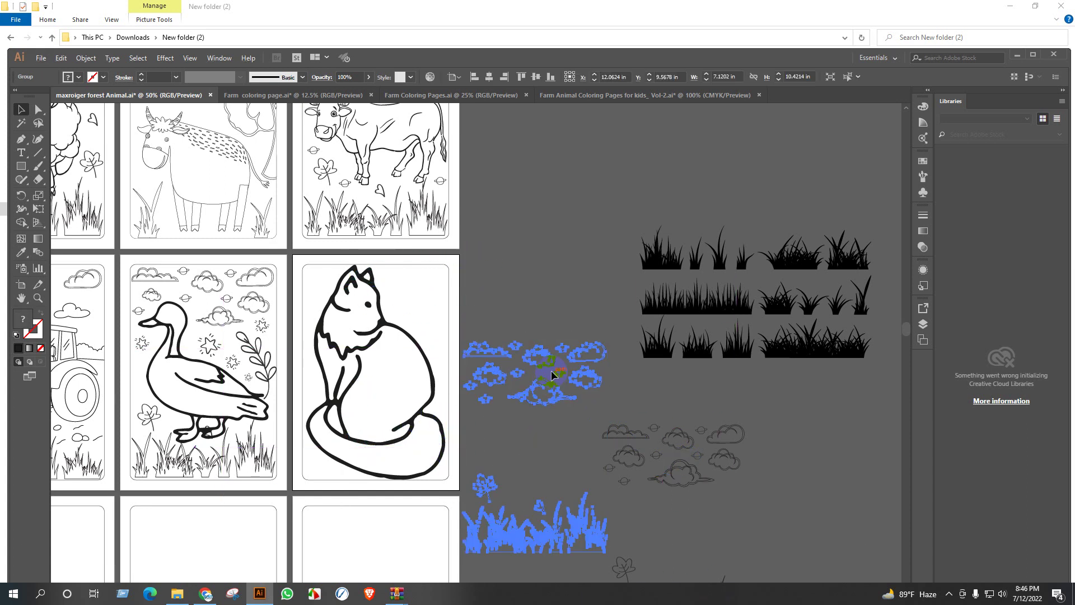
{"action": "key", "text": "ctrl+z"}
Copy a cloud from beside the artboards to the cat page's upper-right corner and scale it to about 2.74 in wide
{"action": "scroll", "coordinate": [553, 373], "scroll_direction": "down", "scroll_amount": 3}
{"action": "scroll", "coordinate": [551, 363], "scroll_direction": "up", "scroll_amount": 3}
{"action": "scroll", "coordinate": [536, 232], "scroll_direction": "up", "scroll_amount": 2}
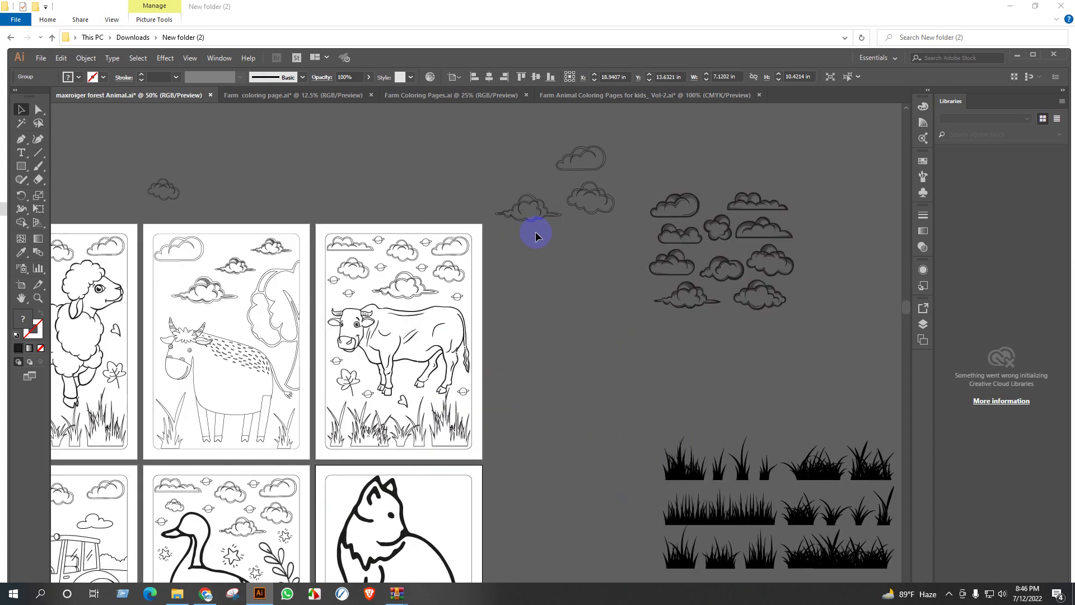
{"action": "scroll", "coordinate": [558, 218], "scroll_direction": "down", "scroll_amount": 1}
{"action": "left_click_drag", "start_coordinate": [546, 171], "coordinate": [455, 465]}
{"action": "scroll", "coordinate": [454, 465], "scroll_direction": "up", "scroll_amount": 4}
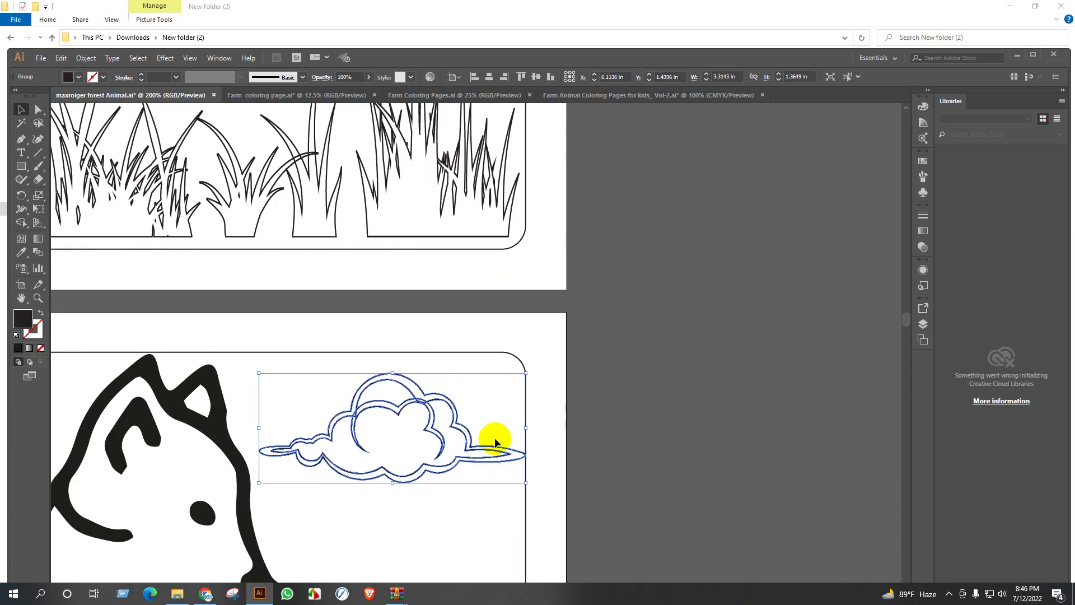
{"action": "left_click_drag", "start_coordinate": [523, 429], "coordinate": [486, 431]}
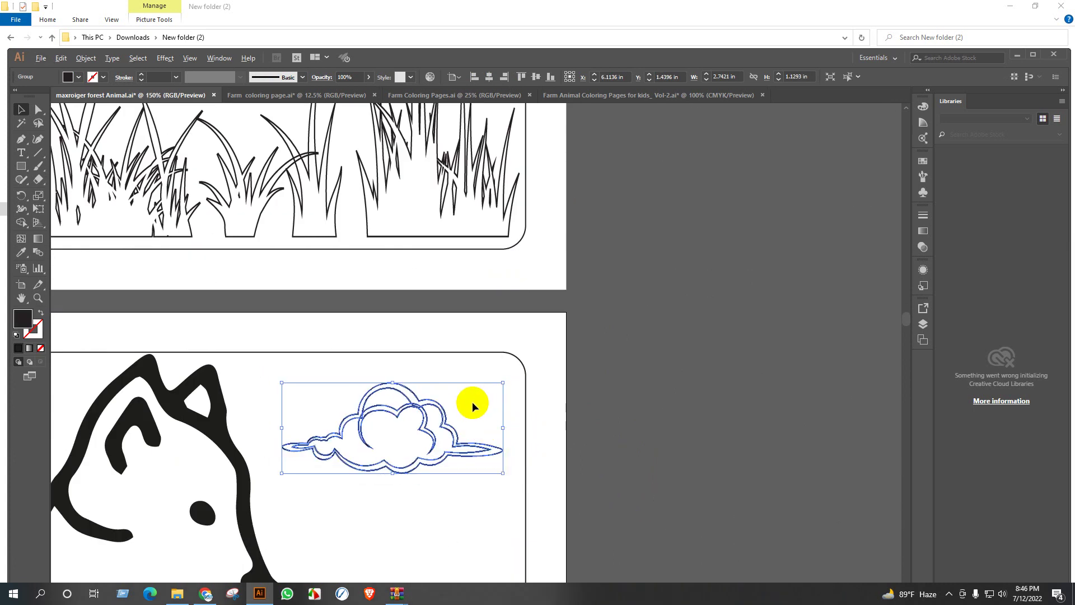
{"action": "scroll", "coordinate": [472, 407], "scroll_direction": "down", "scroll_amount": 2}
{"action": "left_click", "coordinate": [607, 403]}
Copy the leafy branch from the duck page to the space behind the cat's back and scale it to about 1.8 in wide
{"action": "scroll", "coordinate": [620, 407], "scroll_direction": "down", "scroll_amount": 2}
{"action": "scroll", "coordinate": [620, 410], "scroll_direction": "down", "scroll_amount": 3}
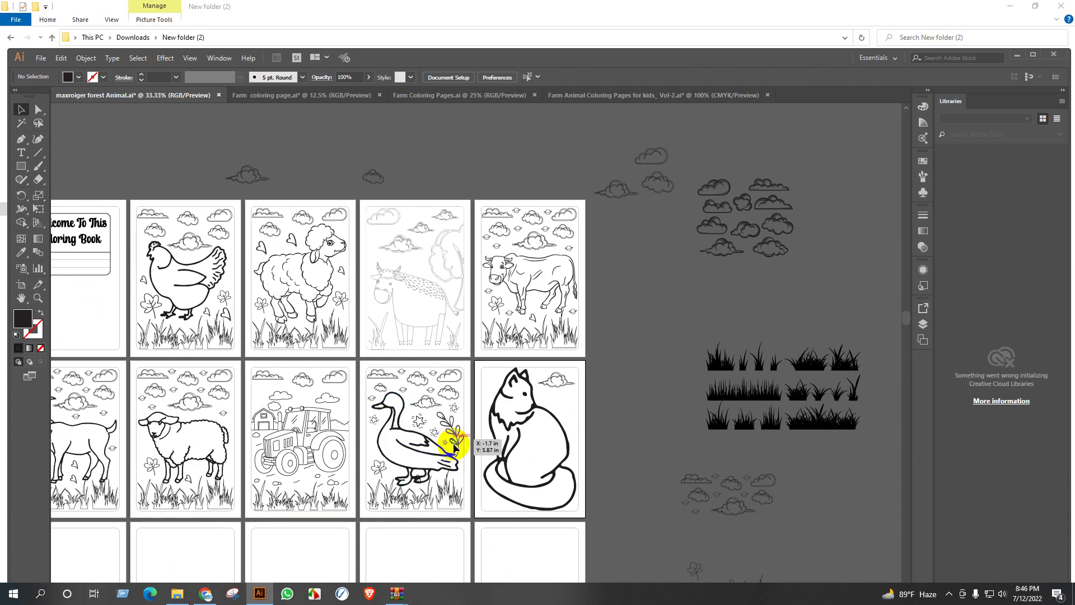
{"action": "left_click_drag", "start_coordinate": [456, 444], "coordinate": [574, 429]}
{"action": "scroll", "coordinate": [573, 430], "scroll_direction": "up", "scroll_amount": 4}
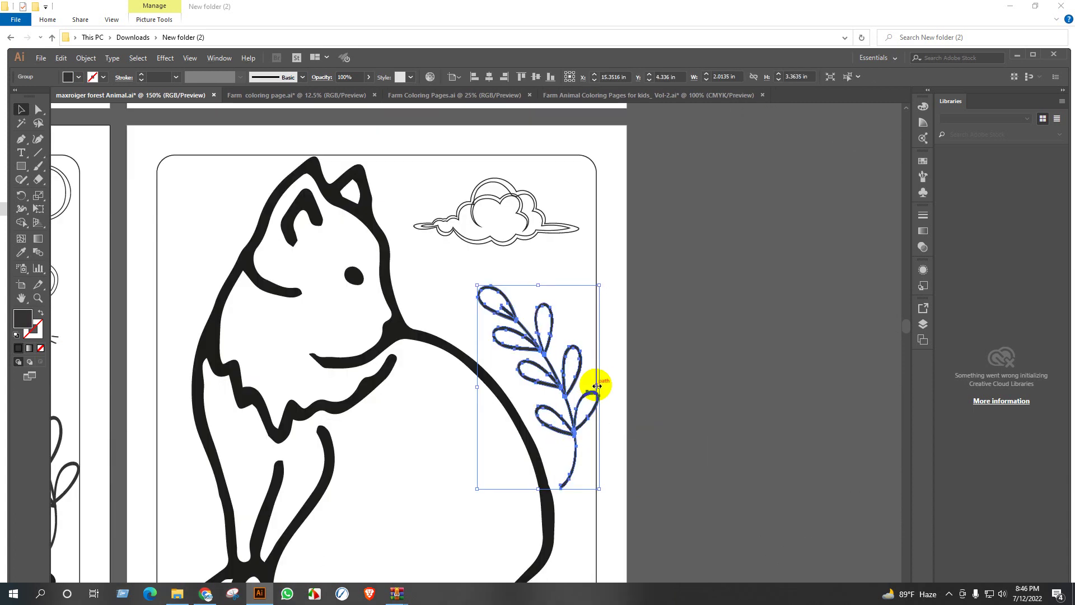
{"action": "left_click_drag", "start_coordinate": [598, 385], "coordinate": [586, 387]}
Nudge the branch about 0.14 in up and 0.1 in right, between the cat's back and the page frame
{"action": "key", "text": "shift+Up"}
{"action": "key", "text": "shift+Up"}
{"action": "key", "text": "shift+Up"}
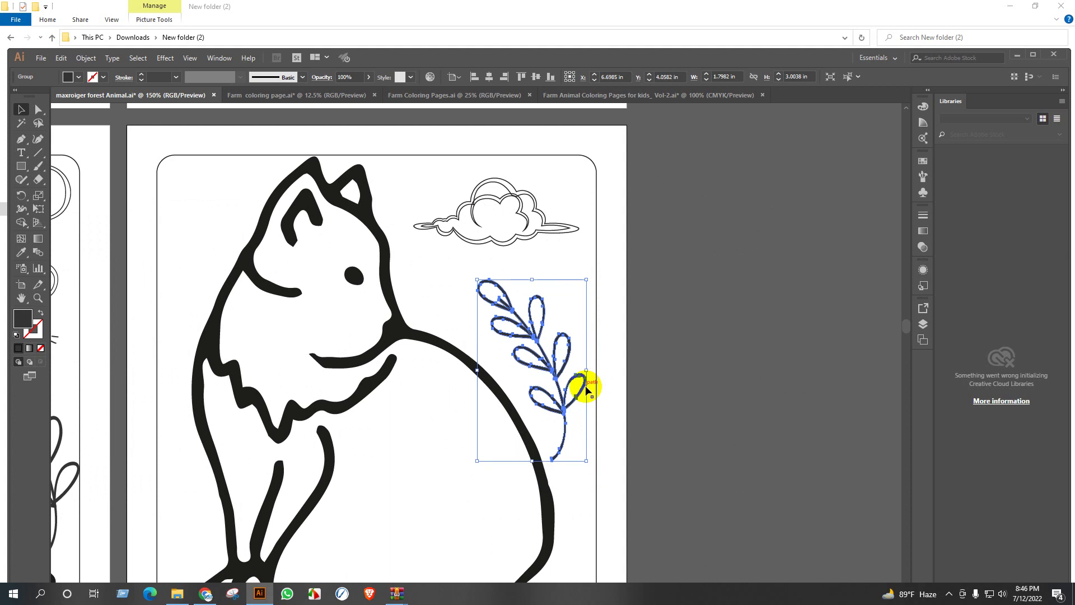
{"action": "key", "text": "Right"}
{"action": "key", "text": "shift+Right"}
{"action": "key", "text": "Left"}
{"action": "key", "text": "Left"}
{"action": "key", "text": "Left"}
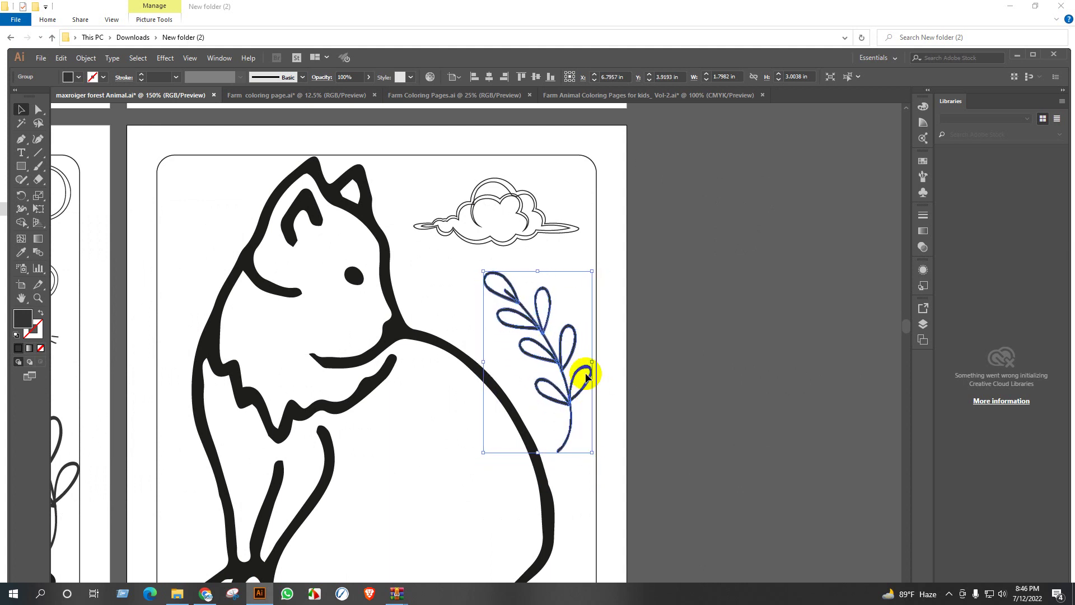
{"action": "left_click", "coordinate": [696, 337]}
Copy the star from the duck page onto the cat's body and add smaller copies on both sides of its head
{"action": "scroll", "coordinate": [696, 337], "scroll_direction": "down", "scroll_amount": 1}
{"action": "left_click_drag", "start_coordinate": [259, 345], "coordinate": [403, 456]}
{"action": "scroll", "coordinate": [372, 245], "scroll_direction": "up", "scroll_amount": 1}
{"action": "left_click", "coordinate": [430, 221]}
{"action": "scroll", "coordinate": [374, 223], "scroll_direction": "down", "scroll_amount": 2}
{"action": "left_click", "coordinate": [511, 372]}
Place a star copy in the cat page's lower-left corner and scale it down to fit below the tail
{"action": "scroll", "coordinate": [486, 383], "scroll_direction": "down", "scroll_amount": 1}
{"action": "scroll", "coordinate": [406, 458], "scroll_direction": "up", "scroll_amount": 5}
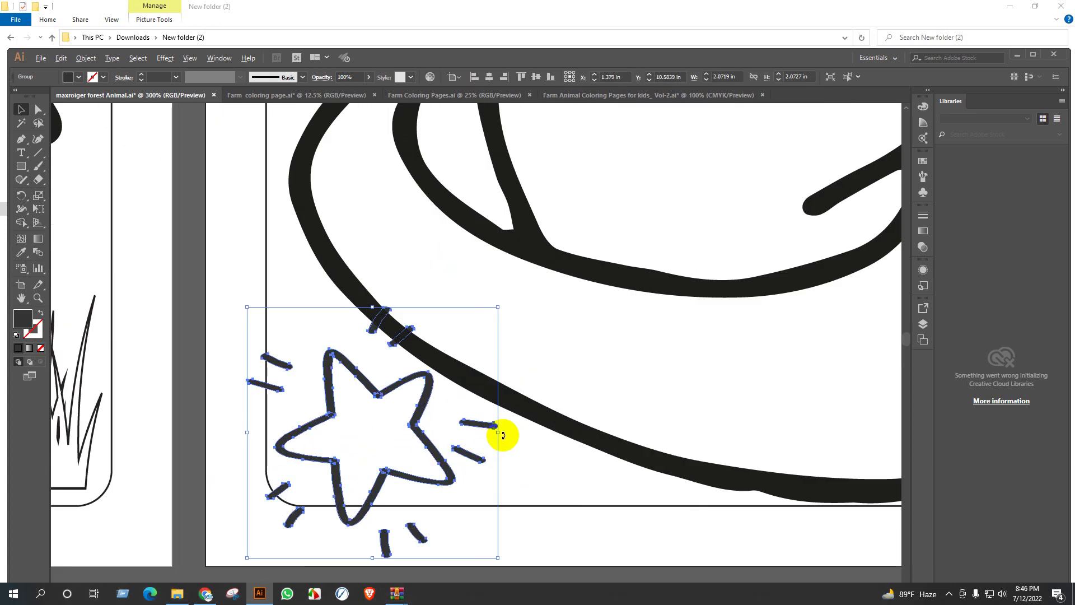
{"action": "left_click_drag", "start_coordinate": [498, 432], "coordinate": [422, 432]}
{"action": "scroll", "coordinate": [473, 441], "scroll_direction": "down", "scroll_amount": 4}
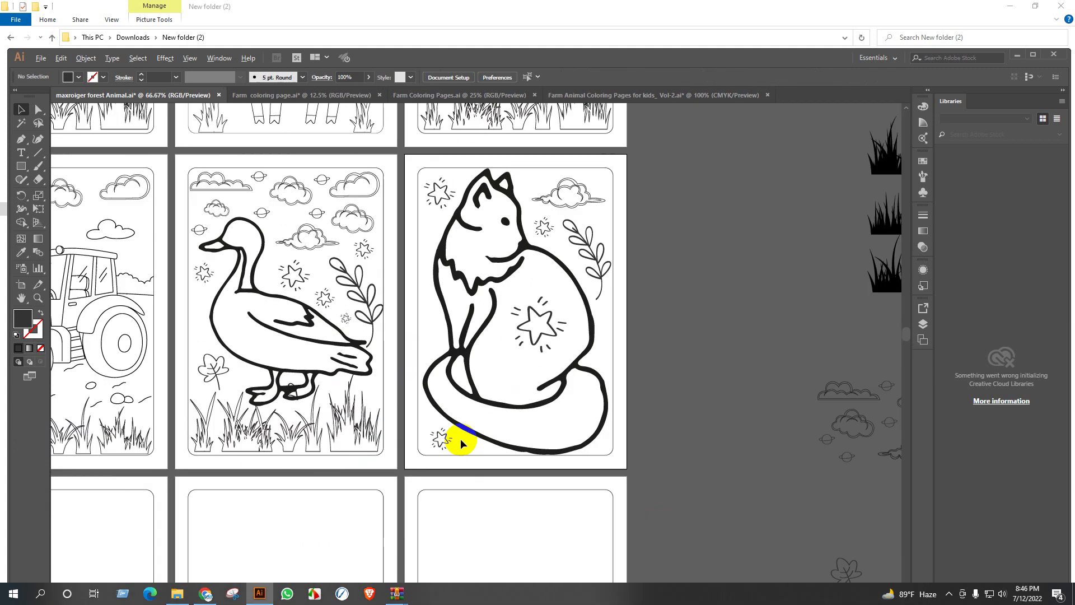
{"action": "left_click", "coordinate": [764, 341]}
Close the Farm Animal Coloring Pages for kids_ Vol-2 file containing the cat without saving it
{"action": "scroll", "coordinate": [751, 341], "scroll_direction": "down", "scroll_amount": 1}
{"action": "left_click_drag", "start_coordinate": [731, 342], "coordinate": [708, 351]}
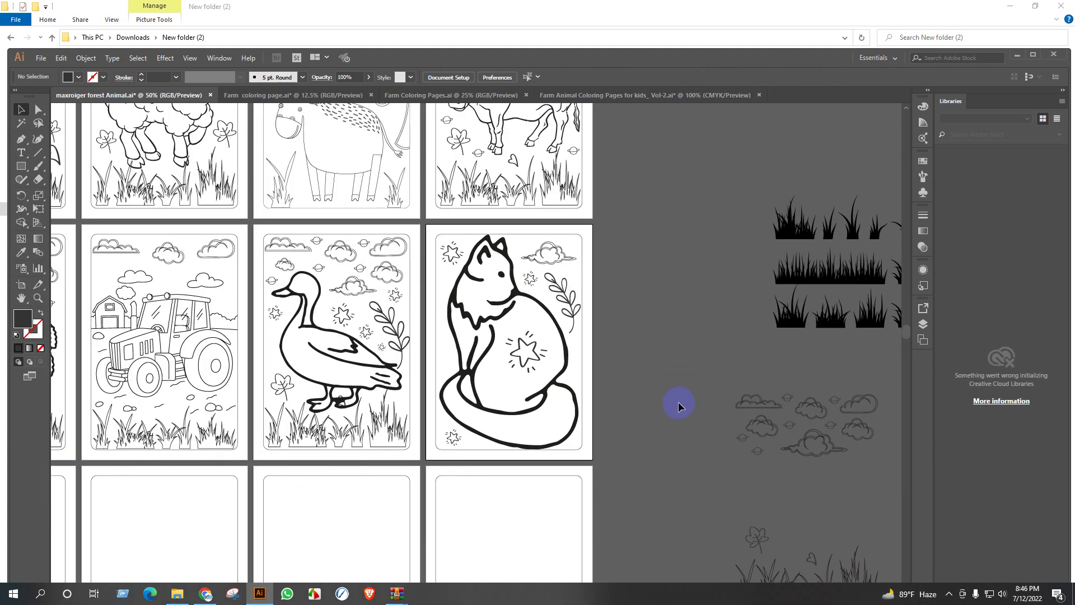
{"action": "left_click", "coordinate": [636, 100]}
{"action": "left_click", "coordinate": [755, 95]}
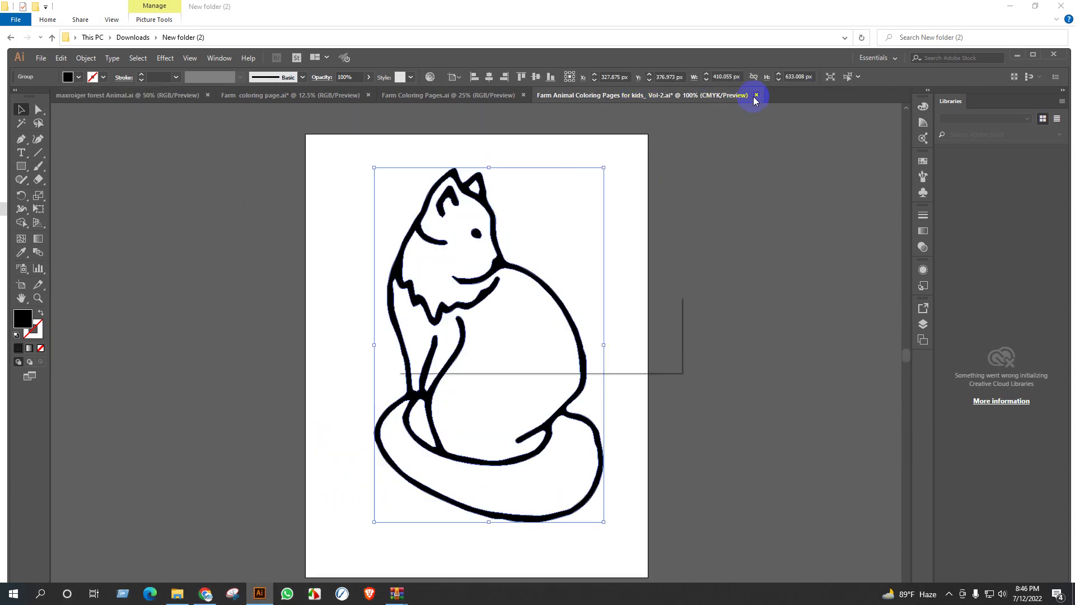
{"action": "left_click", "coordinate": [593, 354]}
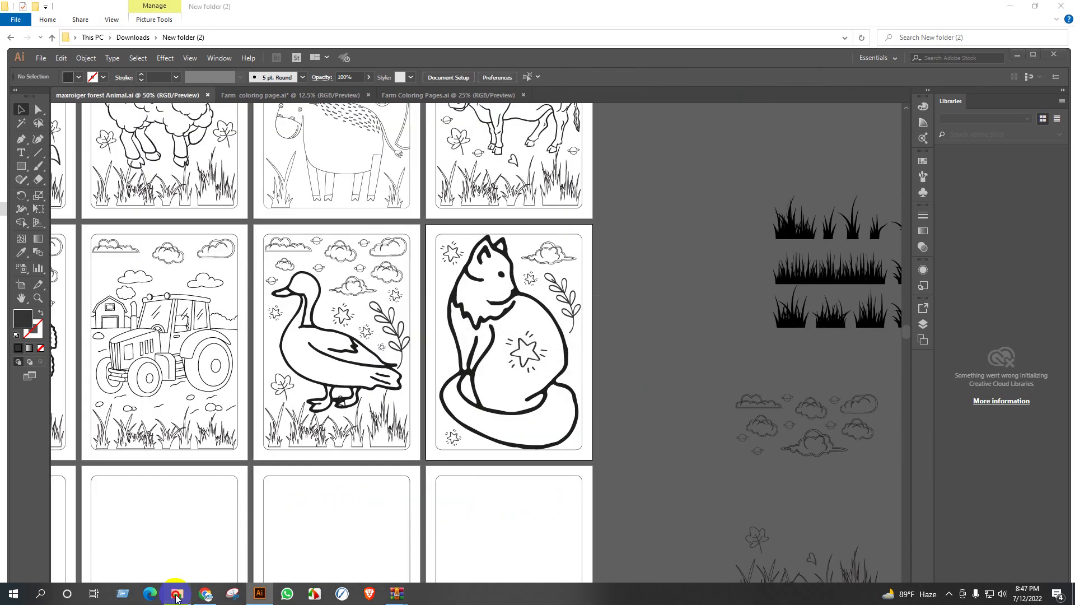
Open the rooster page of the Farm Animal Coloring Pages for kids_ Vol-2 file, accepting the import from the newer version
{"action": "left_click", "coordinate": [177, 594]}
{"action": "double_click", "coordinate": [852, 278]}
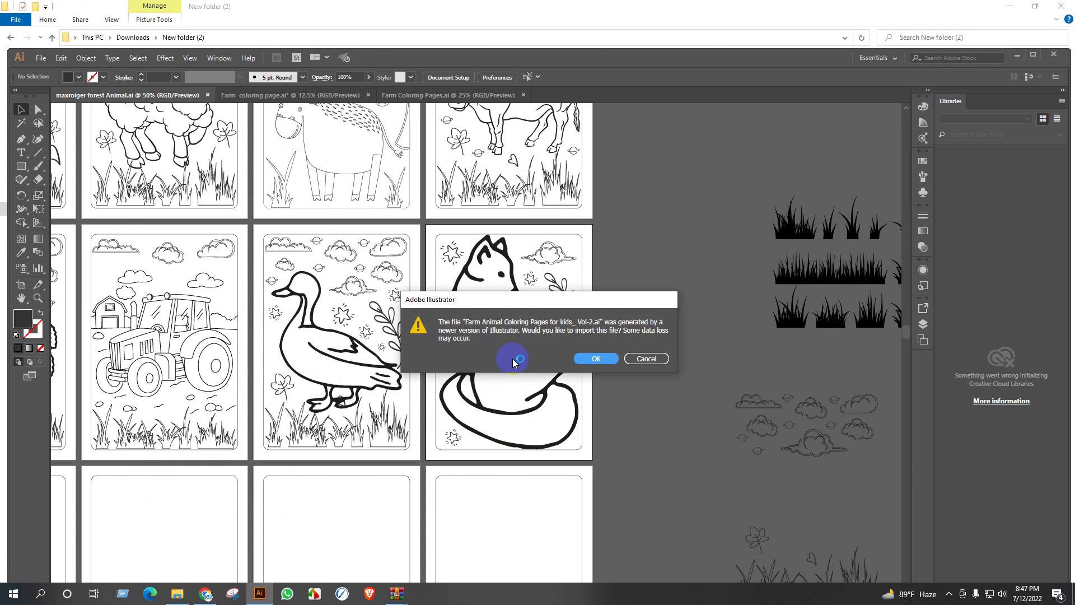
{"action": "left_click", "coordinate": [607, 360]}
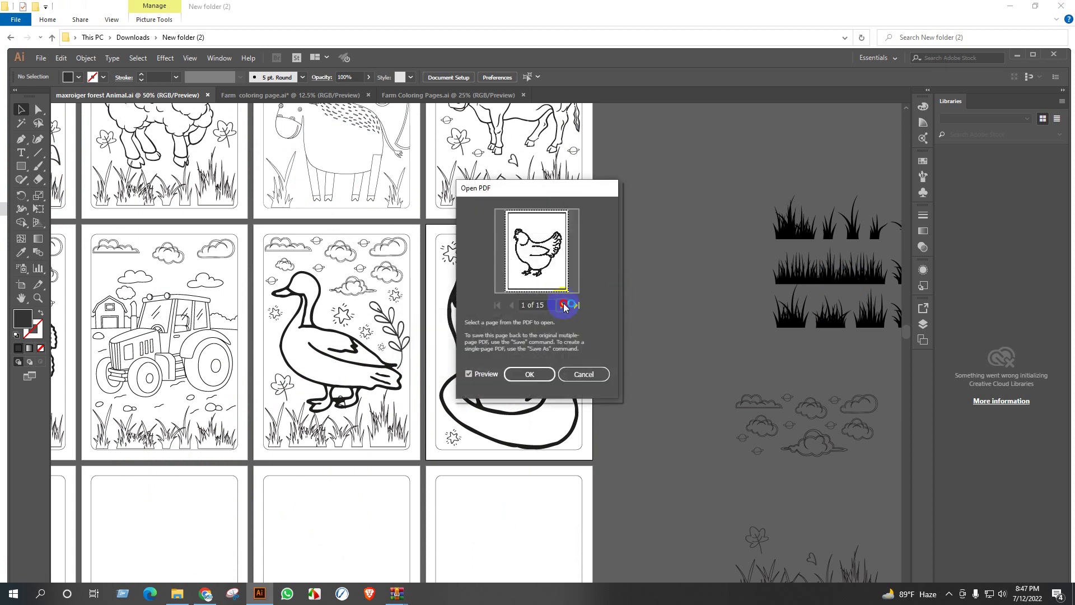
{"action": "left_click", "coordinate": [563, 305]}
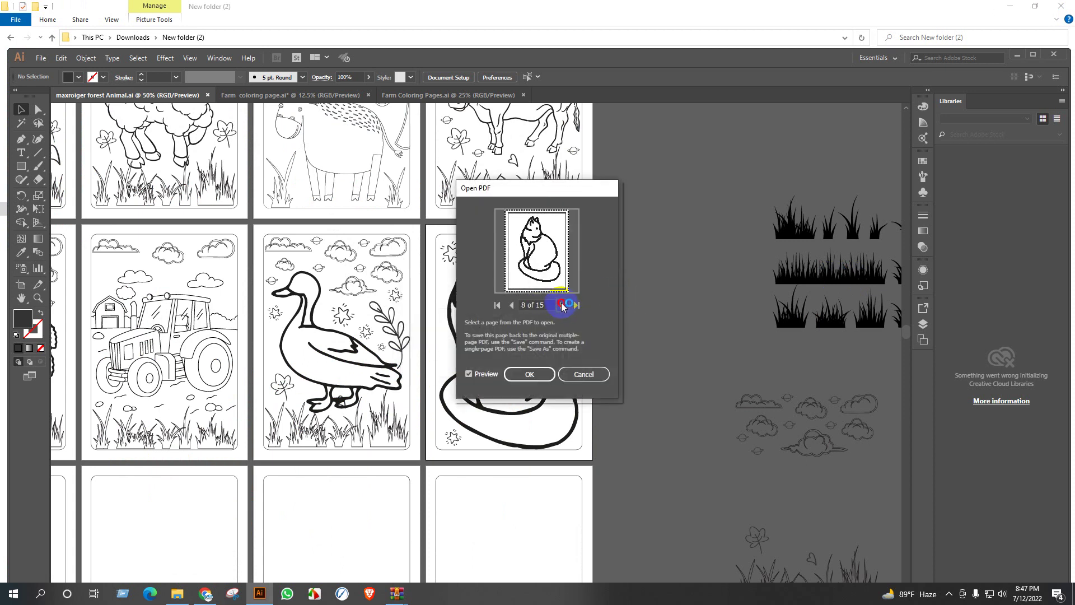
{"action": "left_click", "coordinate": [562, 305]}
{"action": "left_click", "coordinate": [548, 372]}
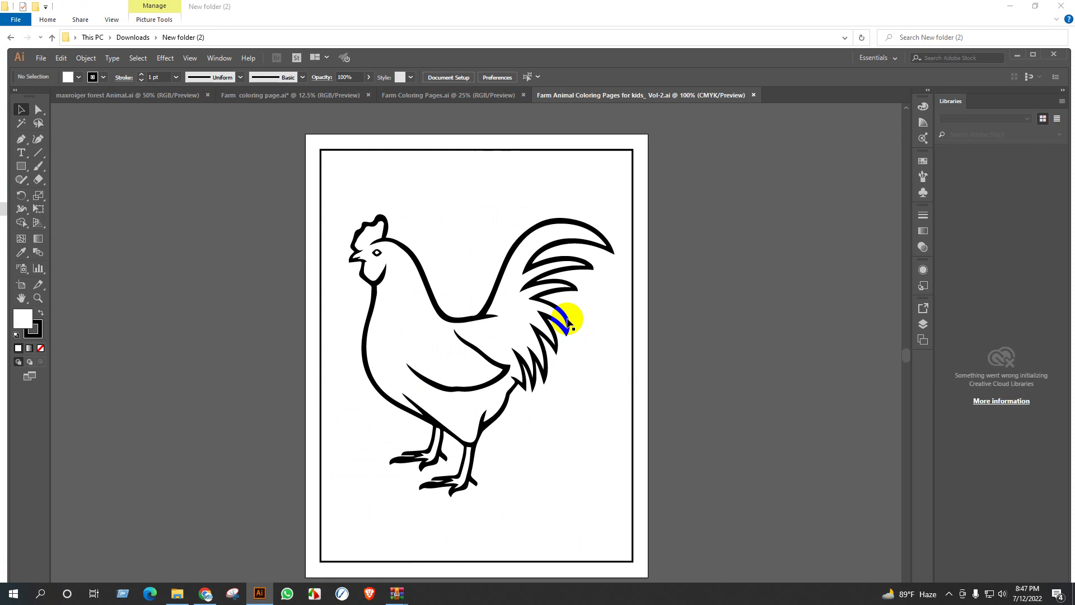
Delete the rectangular frame around the rooster, release the artwork's clipping mask and remove the leftover mask shape
{"action": "left_click", "coordinate": [633, 190]}
{"action": "key", "text": "Delete"}
{"action": "left_click", "coordinate": [523, 284]}
{"action": "right_click", "coordinate": [524, 283]}
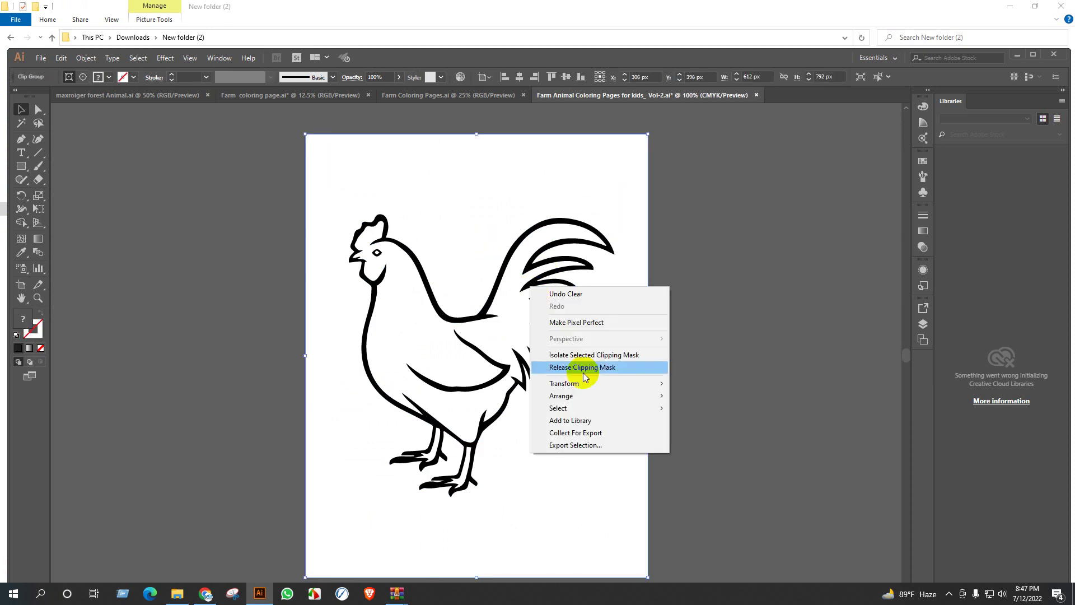
{"action": "left_click", "coordinate": [636, 365]}
{"action": "key", "text": "Delete"}
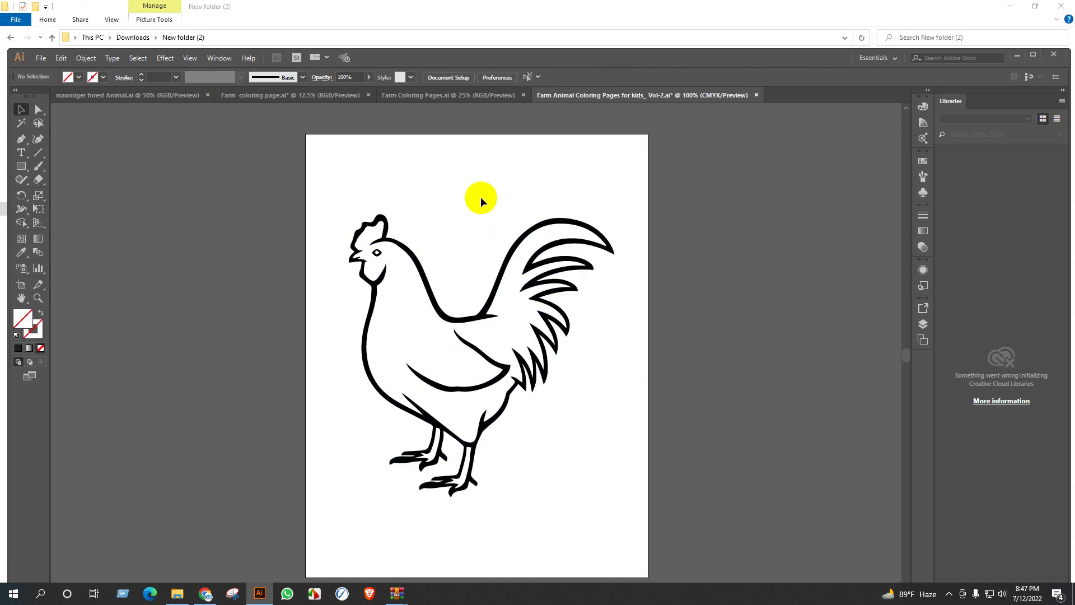
Group the rooster artwork and bring it into maxroiger forest Animal.ai, onto the empty page below the cat
{"action": "left_click", "coordinate": [514, 292]}
{"action": "key", "text": "ctrl+g"}
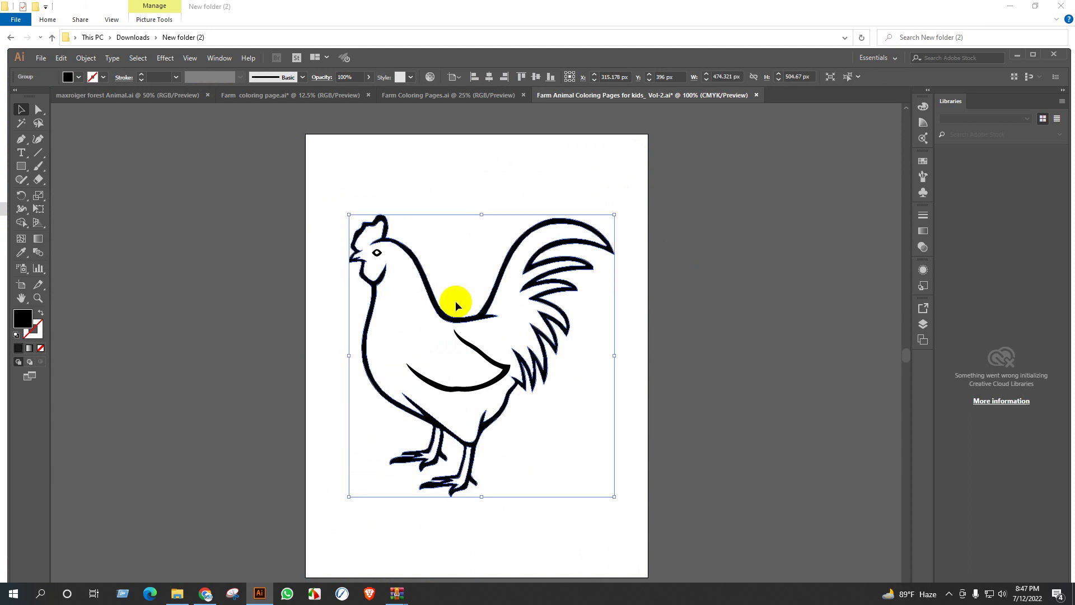
{"action": "left_click_drag", "start_coordinate": [455, 301], "coordinate": [144, 96]}
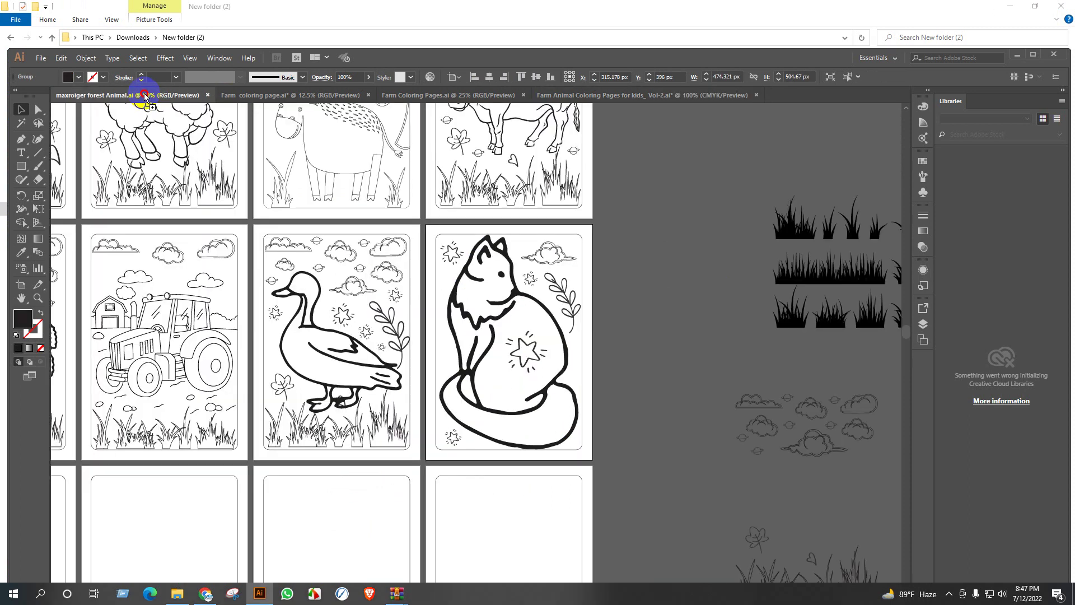
{"action": "left_click_drag", "start_coordinate": [539, 524], "coordinate": [539, 523]}
{"action": "scroll", "coordinate": [691, 436], "scroll_direction": "down", "scroll_amount": 2}
{"action": "left_click_drag", "start_coordinate": [633, 485], "coordinate": [684, 274]}
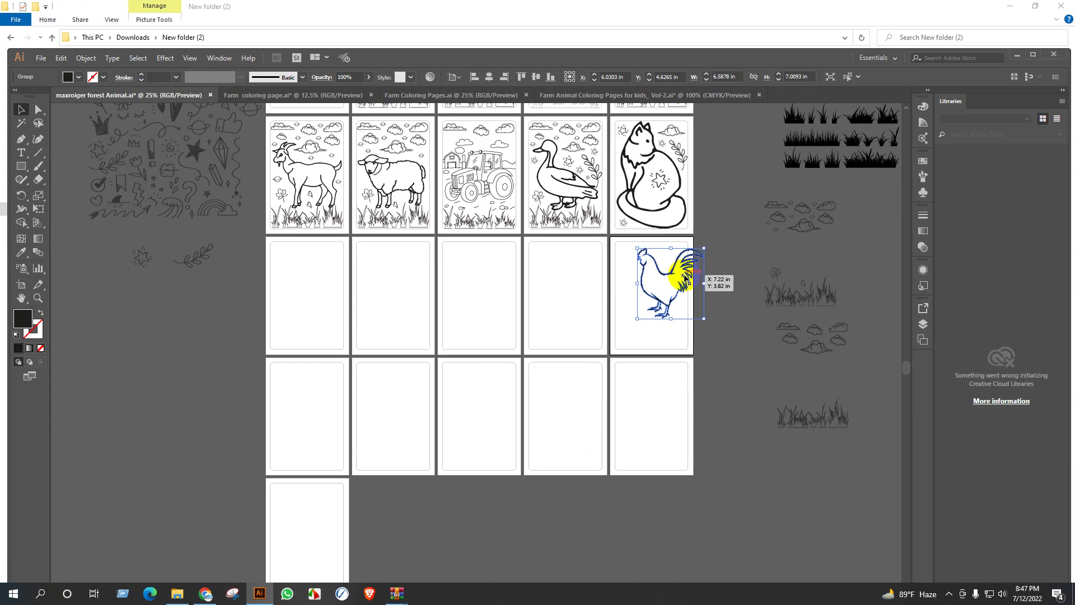
Centre the rooster on its page both ways and scale it up to about 7.16 by 7.61 in
{"action": "scroll", "coordinate": [710, 309], "scroll_direction": "up", "scroll_amount": 3}
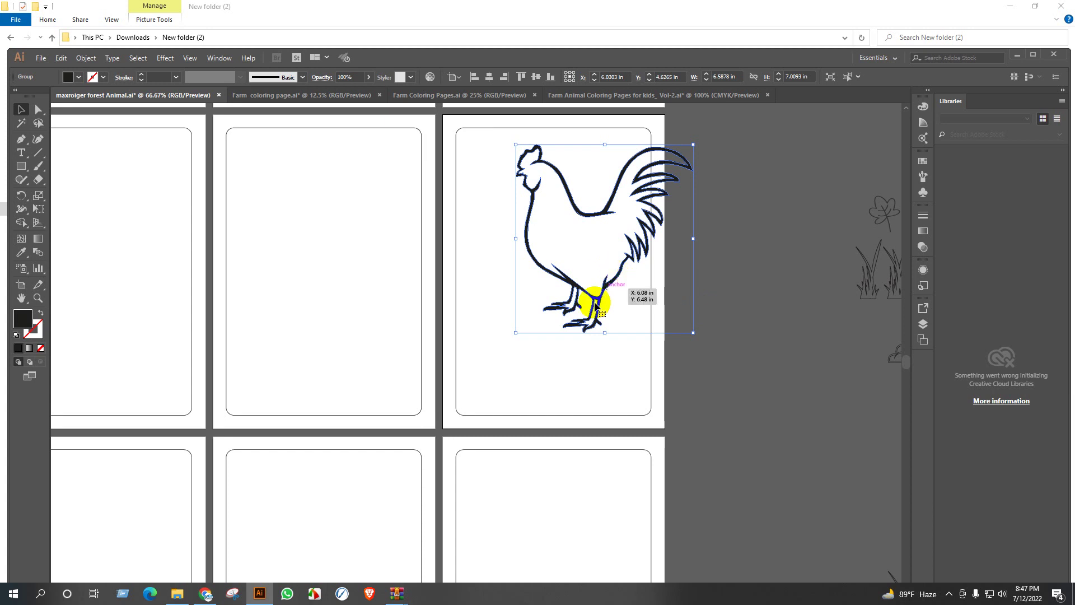
{"action": "left_click", "coordinate": [621, 369]}
{"action": "left_click", "coordinate": [588, 259]}
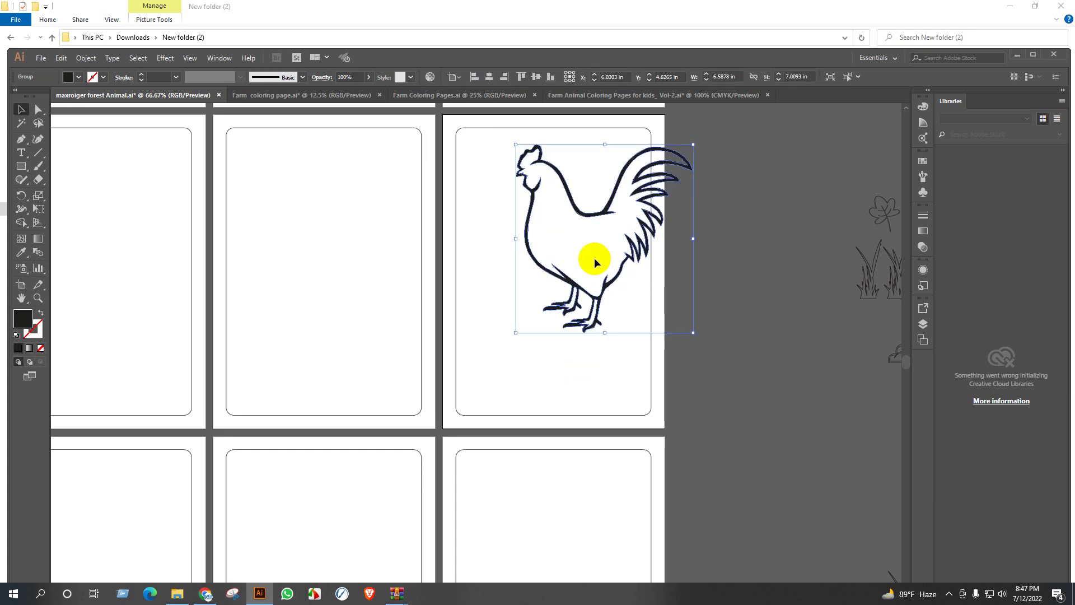
{"action": "left_click", "coordinate": [536, 77]}
{"action": "left_click", "coordinate": [490, 79]}
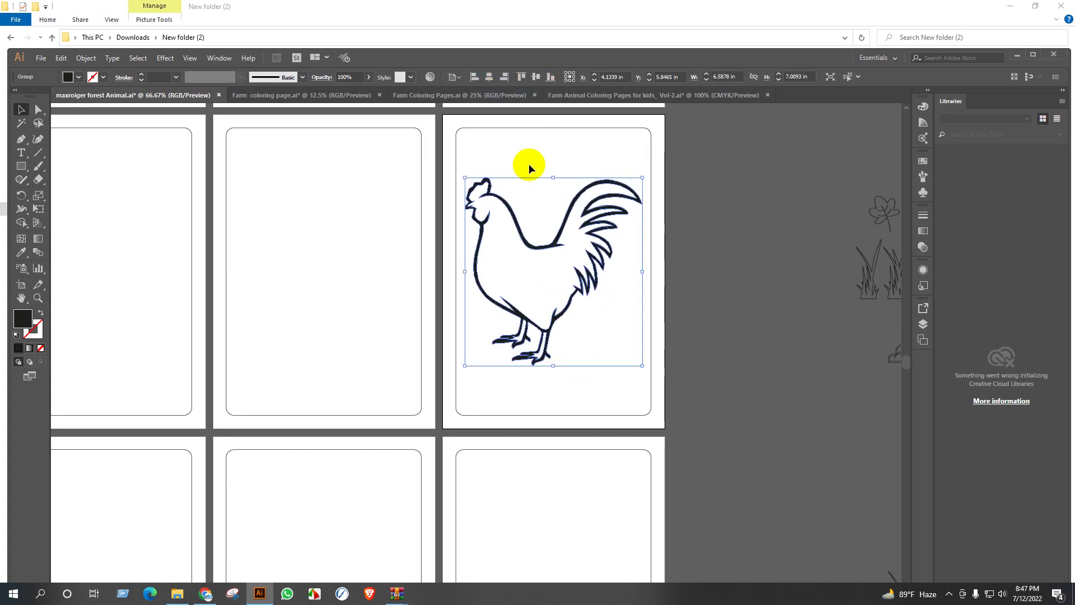
{"action": "left_click_drag", "start_coordinate": [552, 178], "coordinate": [557, 168]}
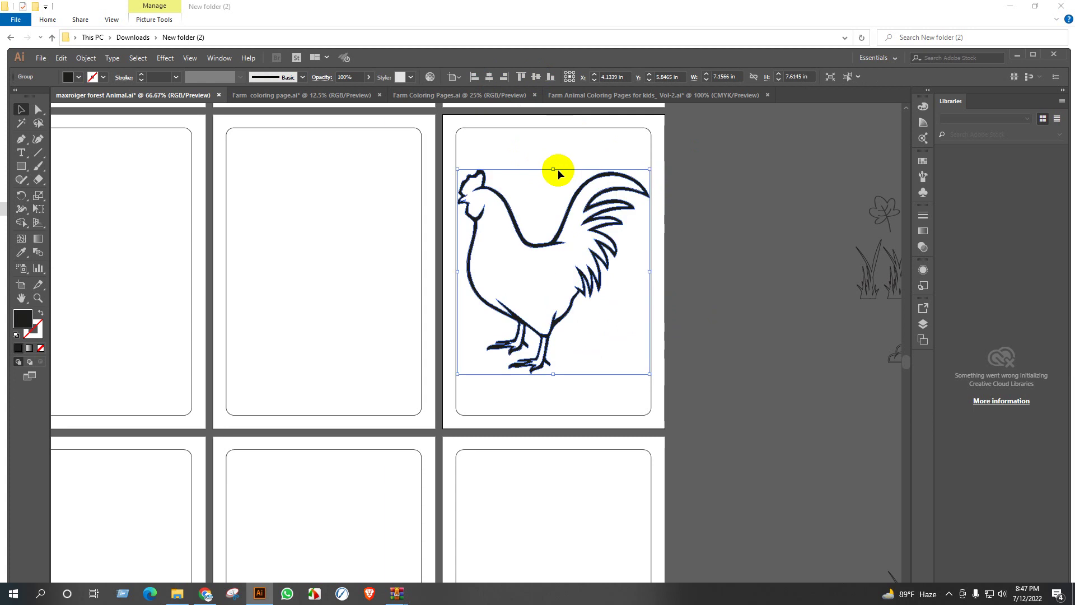
Copy the cloud, leaf and grass scenery group from beside the artboards onto the rooster page and centre it on the page
{"action": "left_click", "coordinate": [738, 200]}
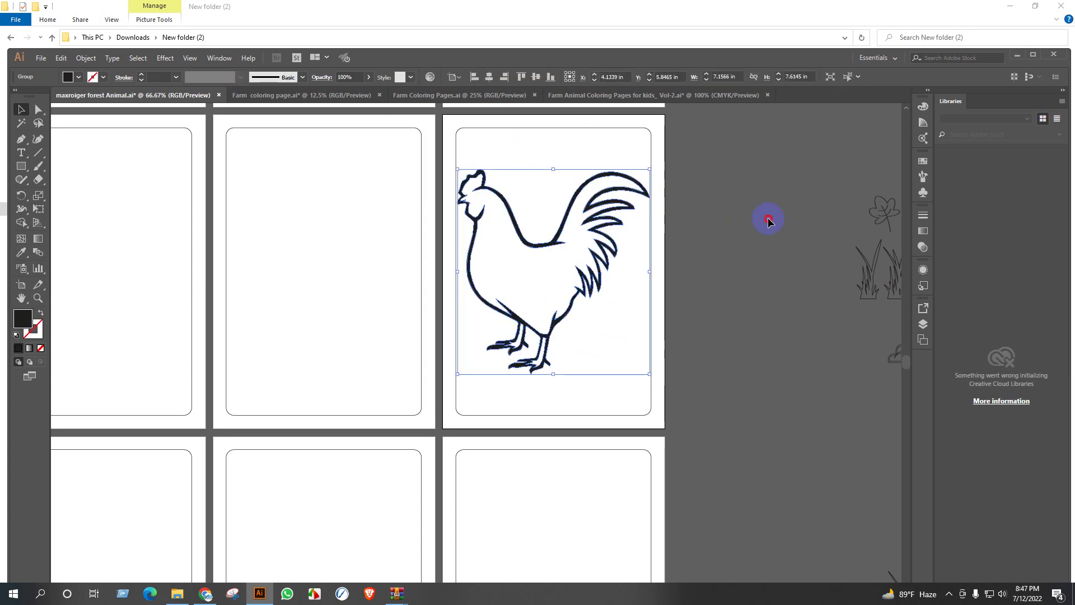
{"action": "key", "text": "ctrl+minus"}
{"action": "key", "text": "ctrl+minus"}
{"action": "scroll", "coordinate": [658, 272], "scroll_direction": "up", "scroll_amount": 1}
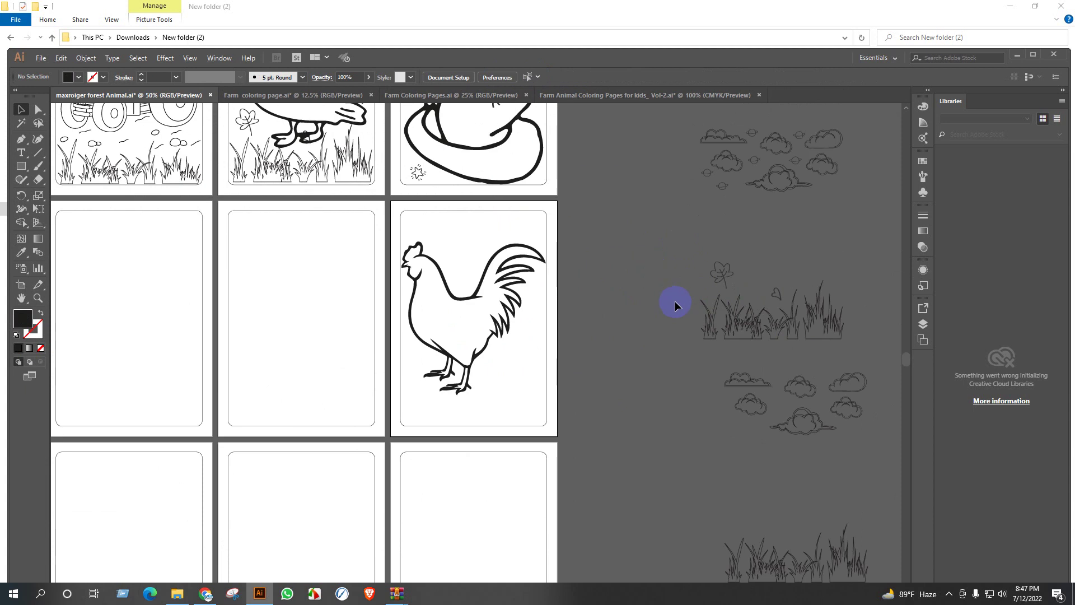
{"action": "left_click_drag", "start_coordinate": [677, 304], "coordinate": [612, 301]}
{"action": "left_click", "coordinate": [692, 321]}
{"action": "left_click_drag", "start_coordinate": [692, 324], "coordinate": [435, 359]}
{"action": "left_click", "coordinate": [489, 78]}
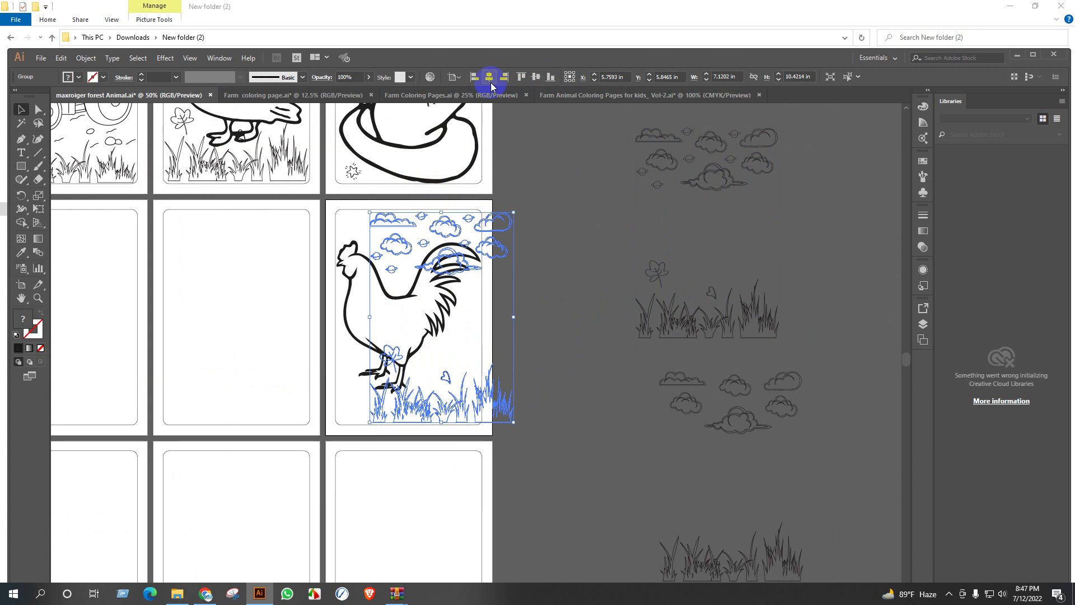
{"action": "left_click", "coordinate": [489, 79]}
{"action": "left_click", "coordinate": [535, 325]}
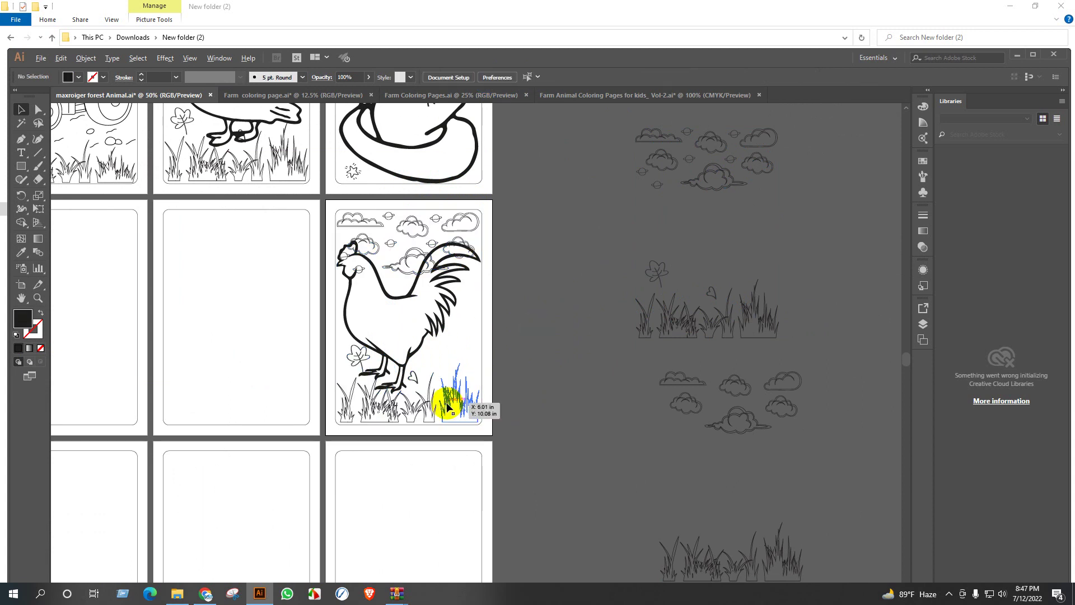
Ungroup the scenery on the rooster page, including its nested group, into separate clouds, planets and plants
{"action": "scroll", "coordinate": [446, 403], "scroll_direction": "up", "scroll_amount": 2}
{"action": "left_click", "coordinate": [364, 332]}
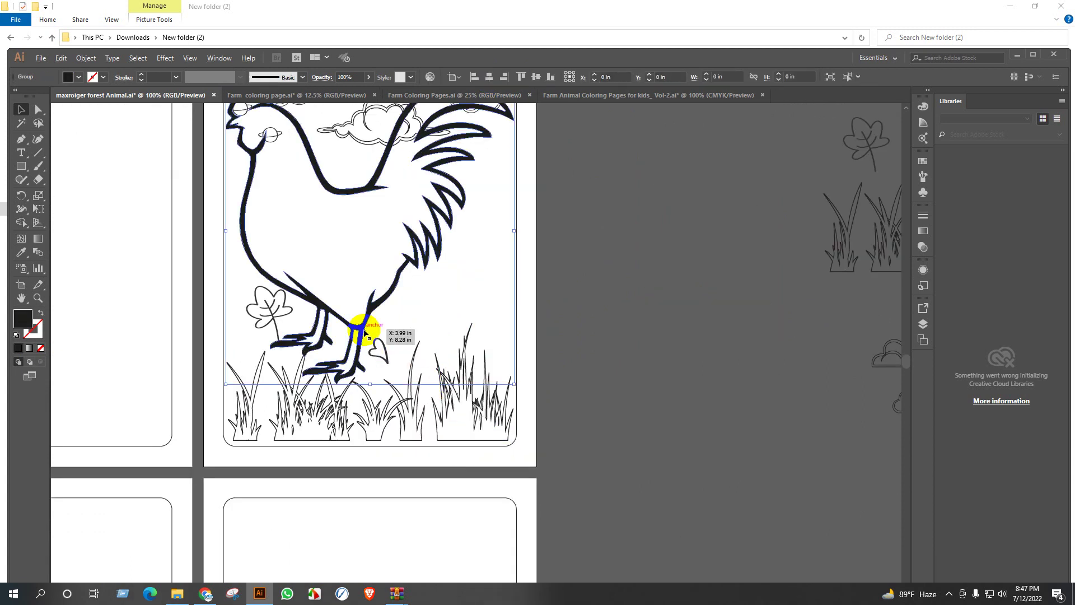
{"action": "scroll", "coordinate": [364, 332], "scroll_direction": "down", "scroll_amount": 1}
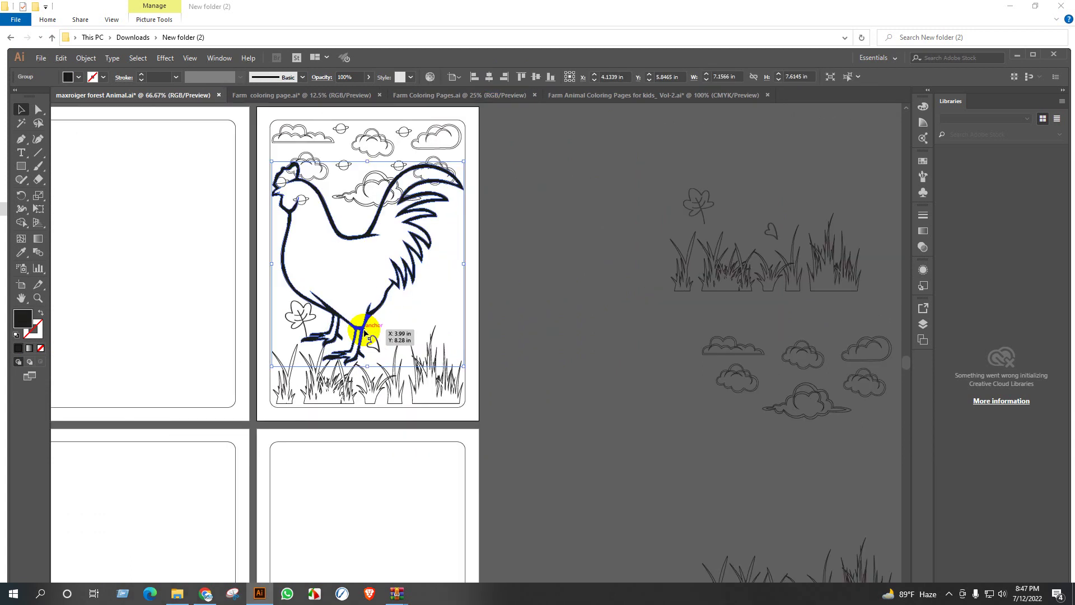
{"action": "right_click", "coordinate": [436, 374]}
{"action": "left_click", "coordinate": [470, 457]}
{"action": "left_click", "coordinate": [551, 370]}
{"action": "scroll", "coordinate": [551, 369], "scroll_direction": "up", "scroll_amount": 1}
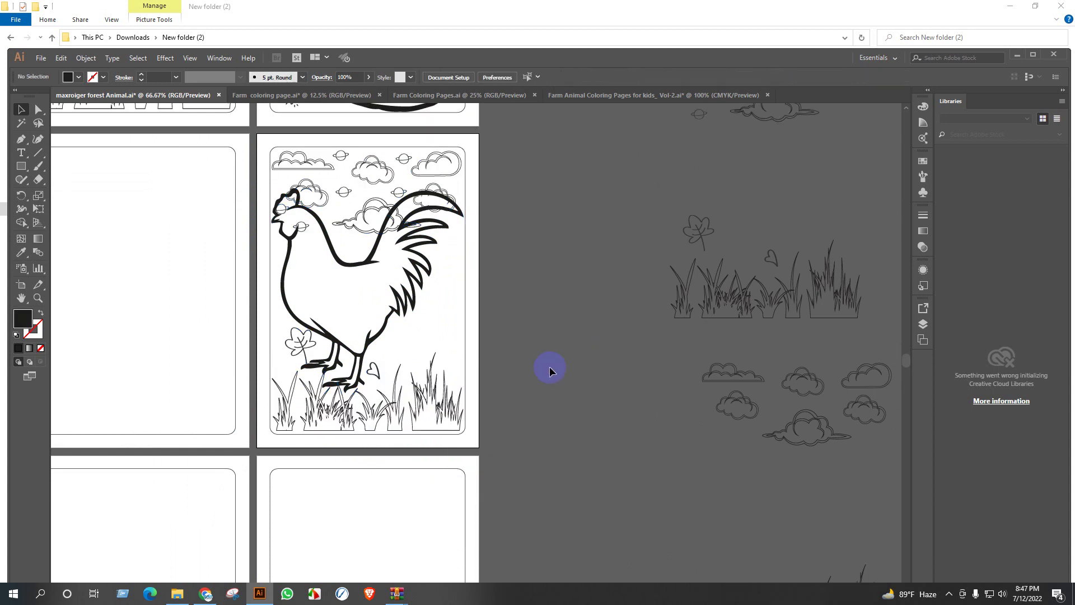
{"action": "left_click", "coordinate": [436, 385]}
{"action": "right_click", "coordinate": [422, 204]}
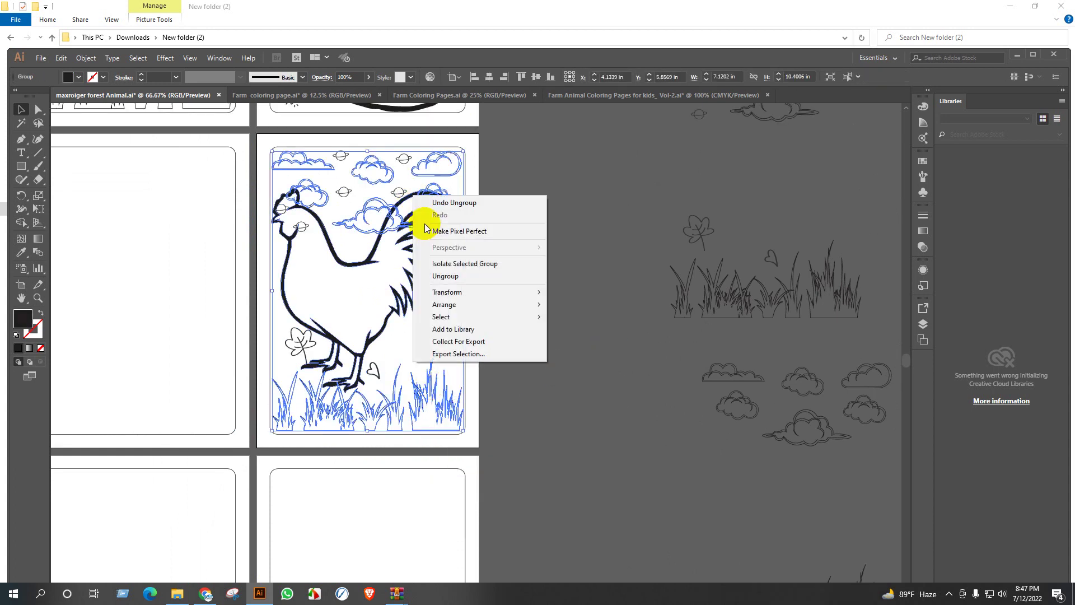
{"action": "left_click", "coordinate": [456, 271]}
{"action": "left_click", "coordinate": [538, 212]}
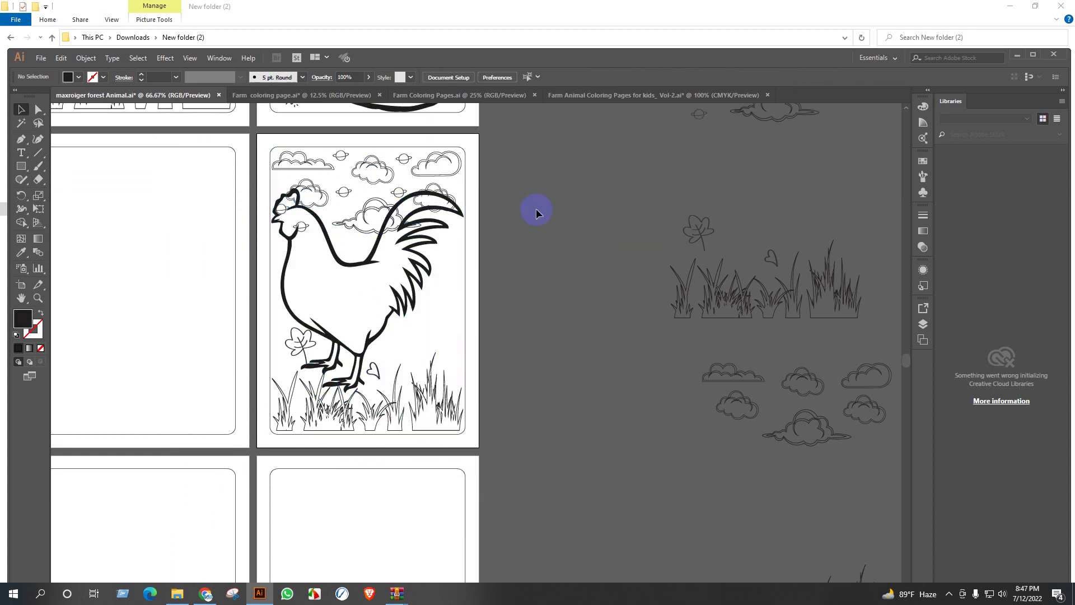
Delete the three clouds and two planets that overlap the rooster's head, back and tail
{"action": "left_click", "coordinate": [376, 215]}
{"action": "left_click_drag", "start_coordinate": [390, 240], "coordinate": [330, 198]}
{"action": "left_click", "coordinate": [307, 197]}
{"action": "key", "text": "Delete"}
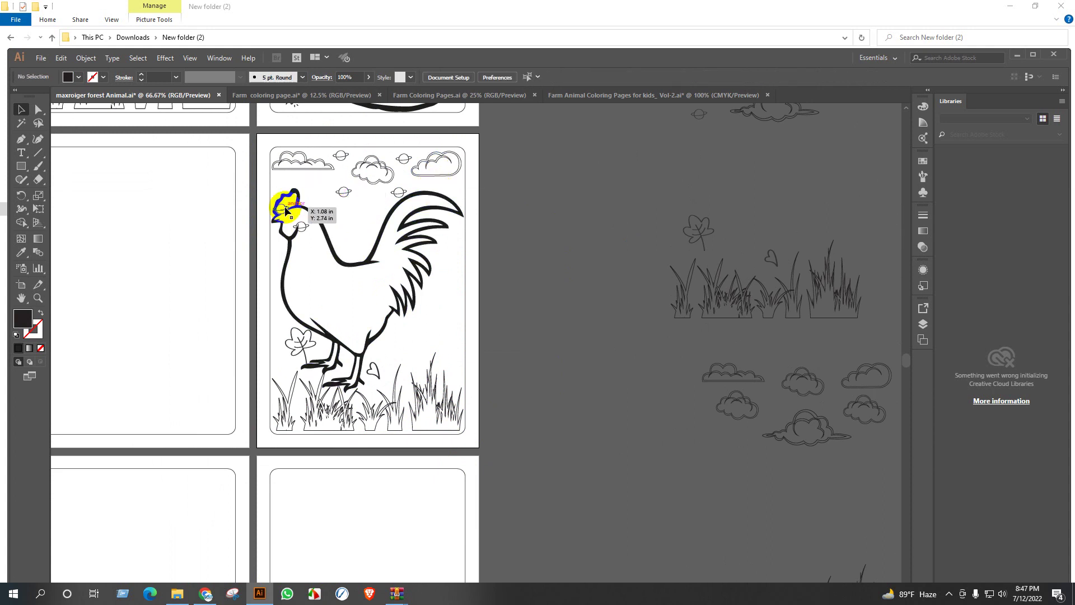
{"action": "left_click", "coordinate": [285, 209]}
{"action": "key", "text": "Delete"}
{"action": "left_click", "coordinate": [301, 228]}
{"action": "key", "text": "Delete"}
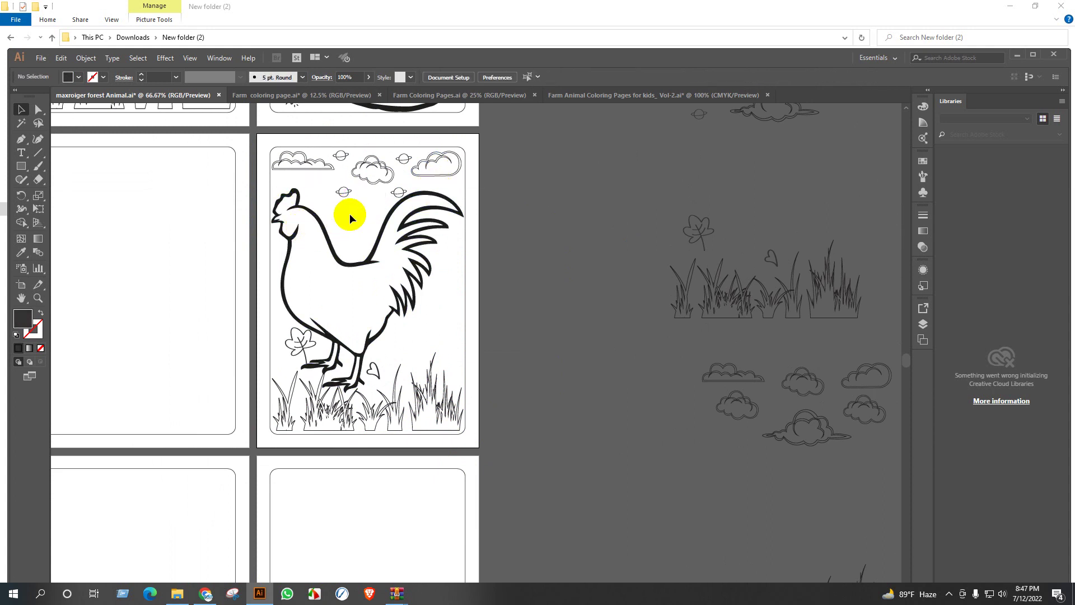
Copy the top middle cloud into the dip above the rooster's back and place a spare scenery copy beside the page
{"action": "scroll", "coordinate": [385, 211], "scroll_direction": "up", "scroll_amount": 2}
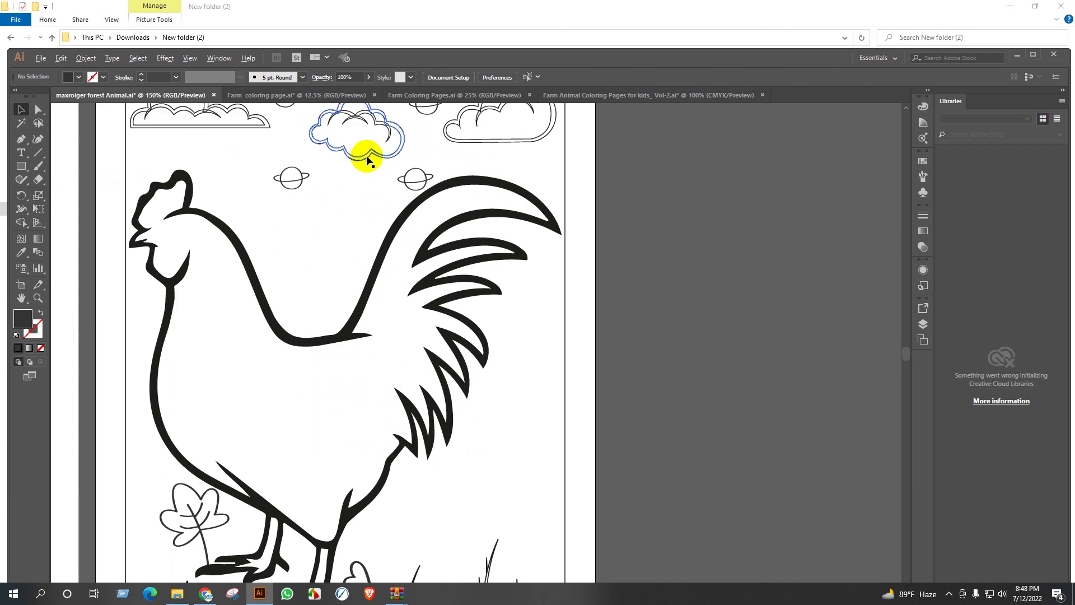
{"action": "left_click_drag", "start_coordinate": [368, 160], "coordinate": [314, 277]}
{"action": "scroll", "coordinate": [636, 271], "scroll_direction": "down", "scroll_amount": 3}
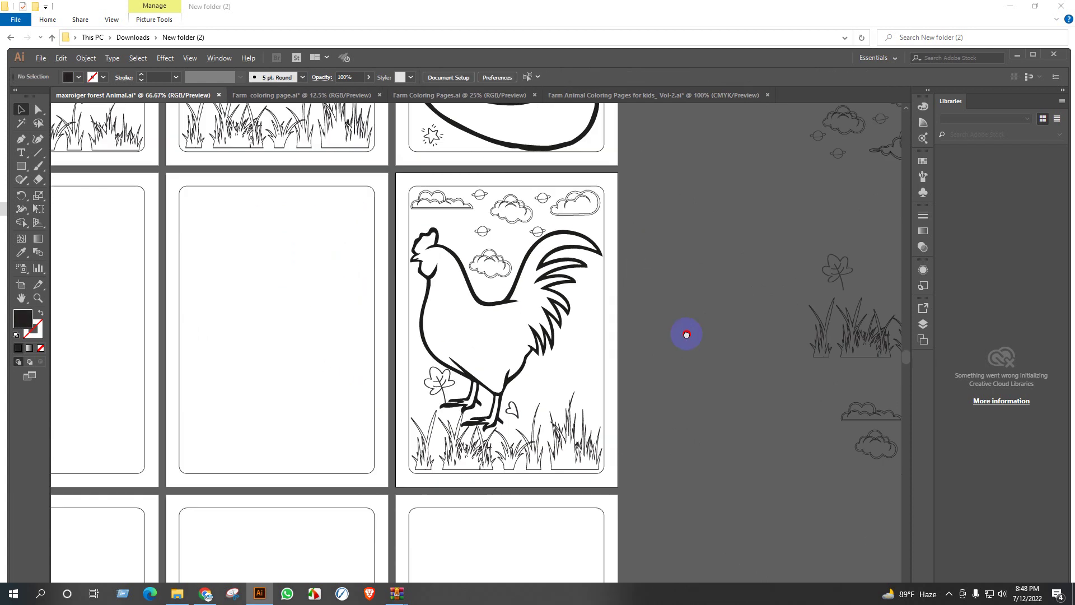
{"action": "scroll", "coordinate": [686, 334], "scroll_direction": "down", "scroll_amount": 1}
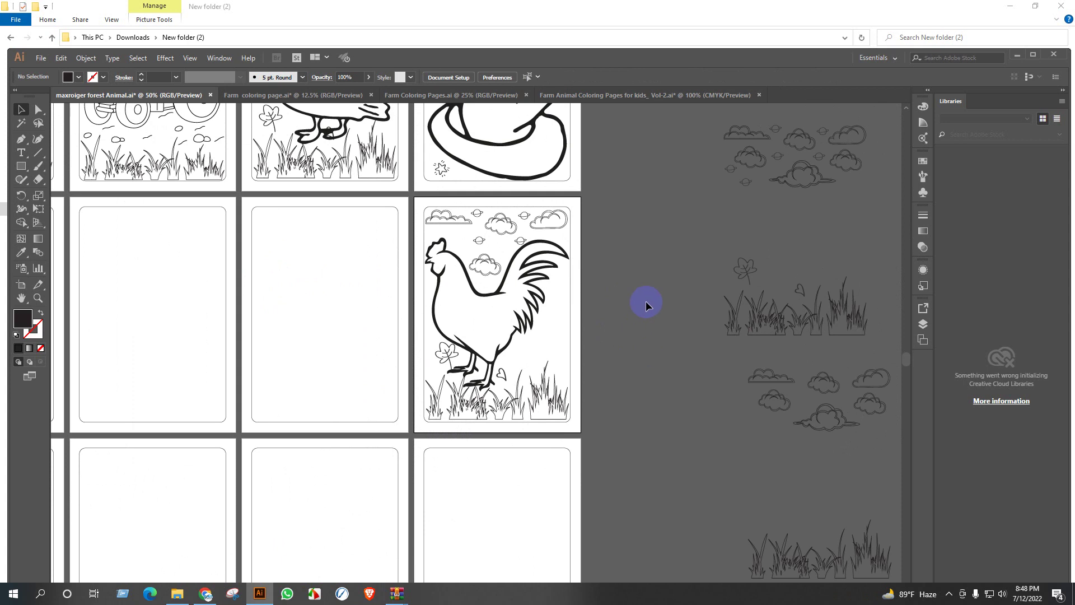
{"action": "left_click_drag", "start_coordinate": [747, 271], "coordinate": [711, 320]}
{"action": "left_click_drag", "start_coordinate": [740, 364], "coordinate": [658, 376]}
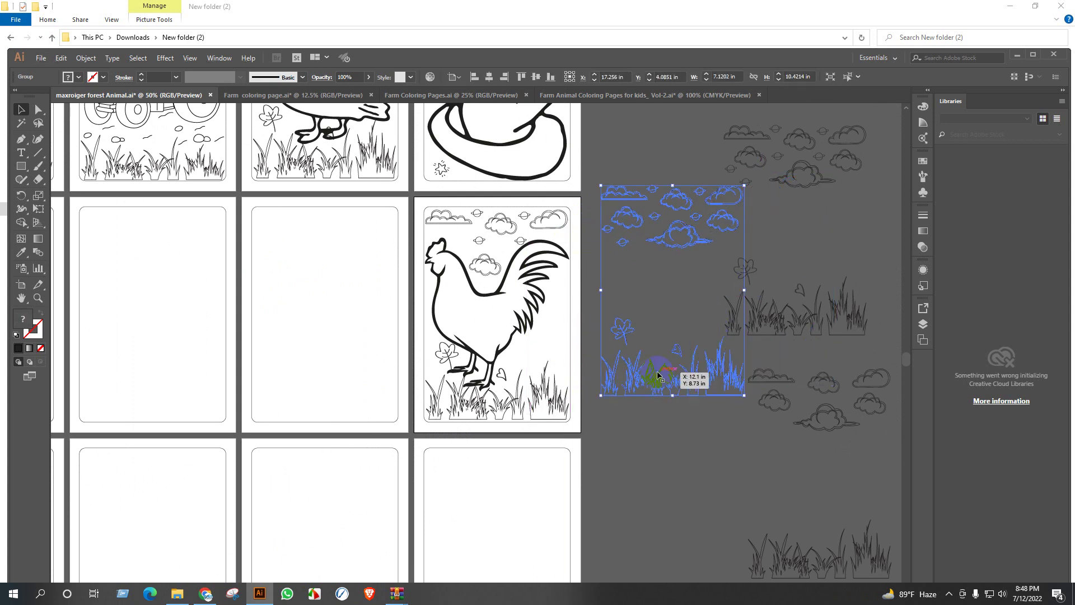
Move the leaf away from the rooster's foot toward the page frame and enlarge it to about 1.31 by 1.54 in
{"action": "scroll", "coordinate": [448, 358], "scroll_direction": "up", "scroll_amount": 5}
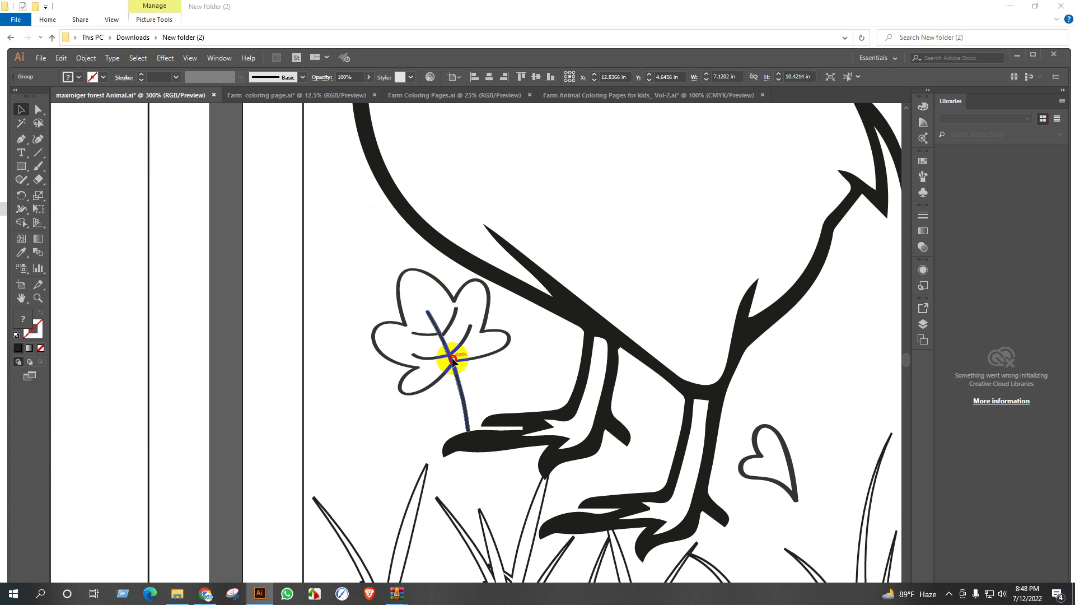
{"action": "left_click_drag", "start_coordinate": [455, 360], "coordinate": [408, 371]}
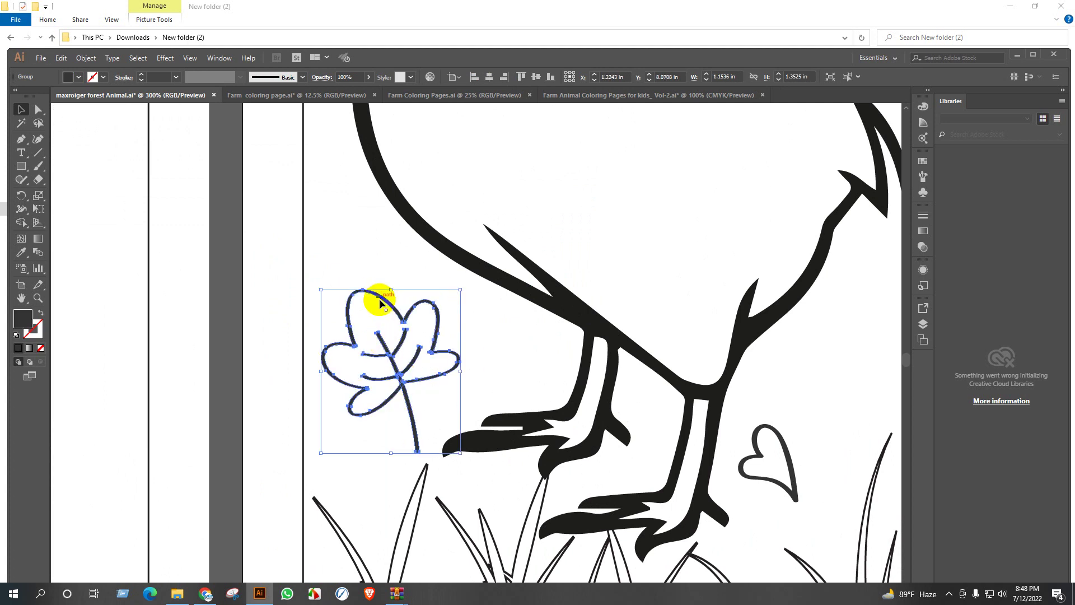
{"action": "left_click_drag", "start_coordinate": [391, 291], "coordinate": [395, 268]}
{"action": "scroll", "coordinate": [387, 317], "scroll_direction": "down", "scroll_amount": 2}
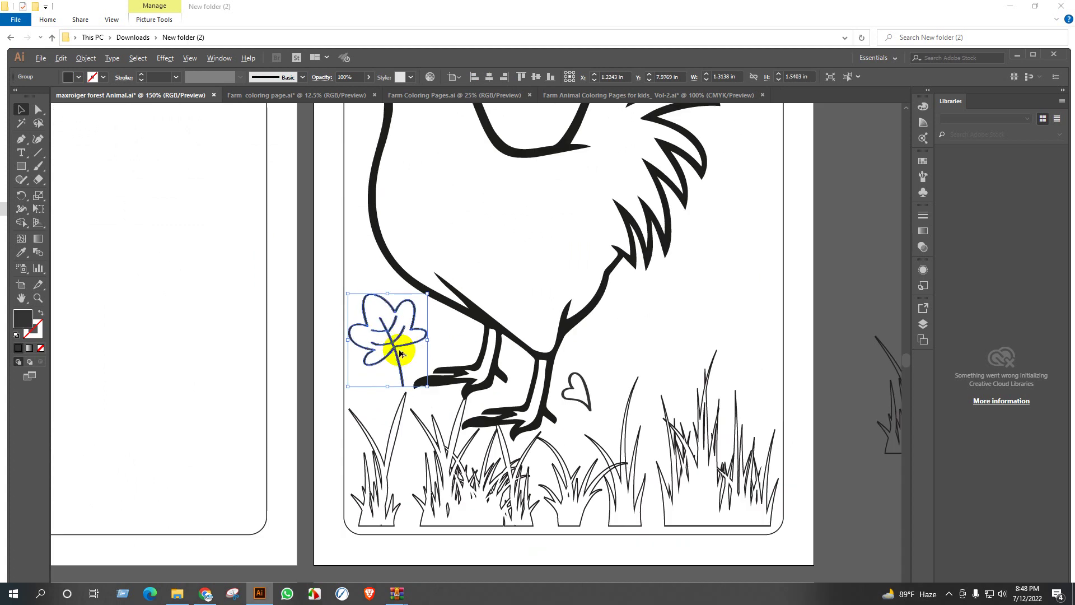
{"action": "scroll", "coordinate": [404, 351], "scroll_direction": "down", "scroll_amount": 3}
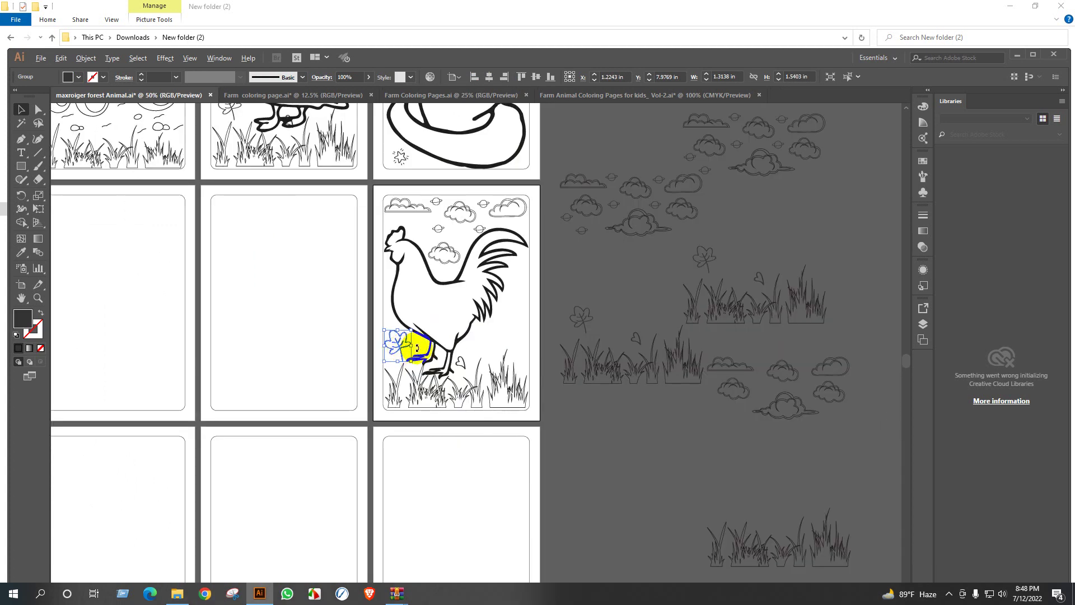
Copy the leafy branch from the cat page to the rooster page, standing in the grass below the tail
{"action": "scroll", "coordinate": [417, 348], "scroll_direction": "down", "scroll_amount": 1}
{"action": "left_click_drag", "start_coordinate": [487, 135], "coordinate": [480, 389]}
{"action": "scroll", "coordinate": [487, 351], "scroll_direction": "up", "scroll_amount": 5}
{"action": "left_click_drag", "start_coordinate": [443, 299], "coordinate": [486, 361]}
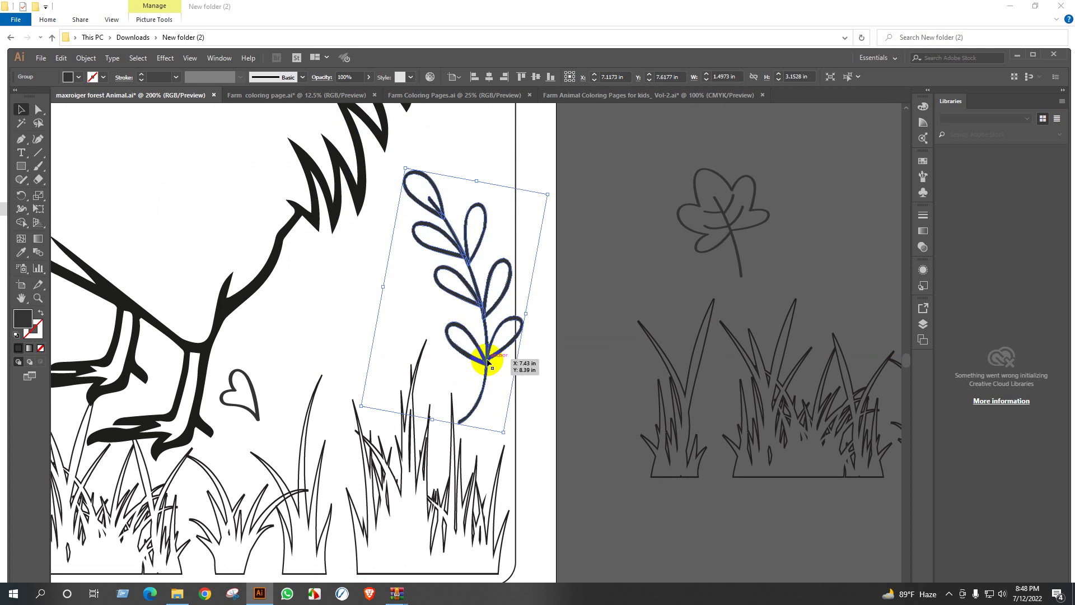
Resize the branch below the rooster's tail to about 1.45 by 3.06 in so it fits inside the page frame
{"action": "scroll", "coordinate": [487, 361], "scroll_direction": "down", "scroll_amount": 1}
{"action": "left_click_drag", "start_coordinate": [480, 223], "coordinate": [480, 204]}
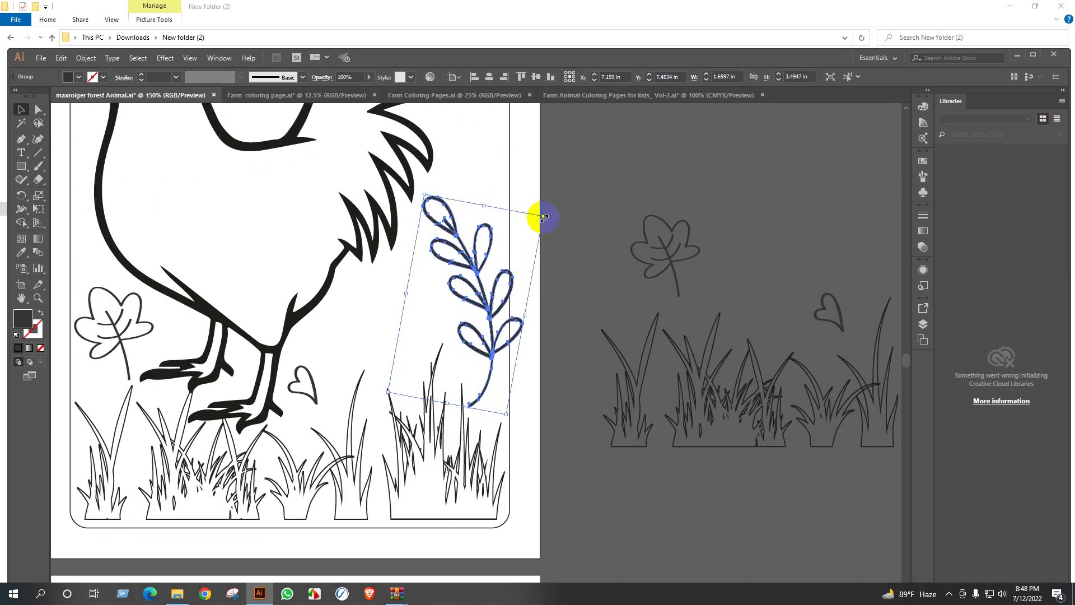
{"action": "left_click_drag", "start_coordinate": [543, 217], "coordinate": [526, 229]}
{"action": "left_click", "coordinate": [603, 255]}
{"action": "scroll", "coordinate": [557, 284], "scroll_direction": "down", "scroll_amount": 1}
Copy the leafy branch to its left, between the rooster's leg and the original, and shrink the copy to roughly half size
{"action": "left_click_drag", "start_coordinate": [567, 308], "coordinate": [660, 337]}
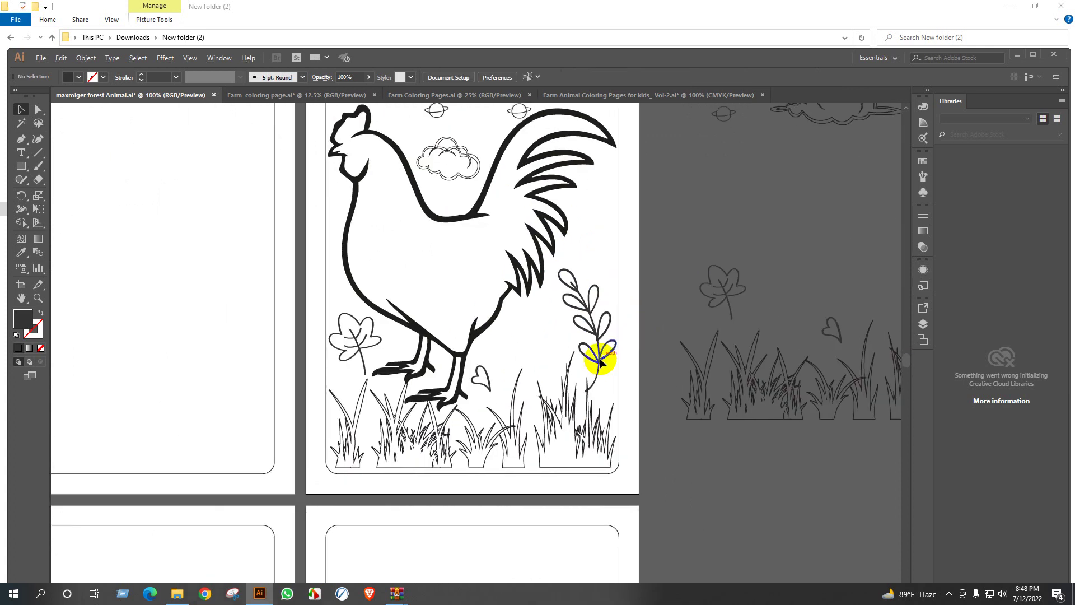
{"action": "scroll", "coordinate": [600, 362], "scroll_direction": "up", "scroll_amount": 1}
{"action": "left_click_drag", "start_coordinate": [607, 310], "coordinate": [534, 290]}
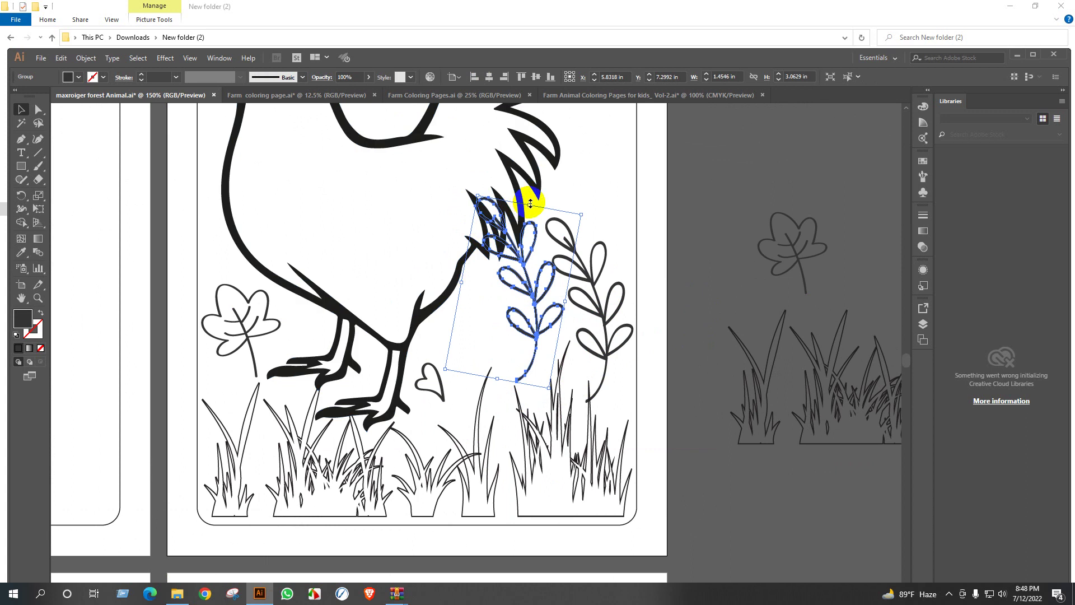
{"action": "left_click_drag", "start_coordinate": [533, 212], "coordinate": [523, 285]}
{"action": "left_click", "coordinate": [577, 187]}
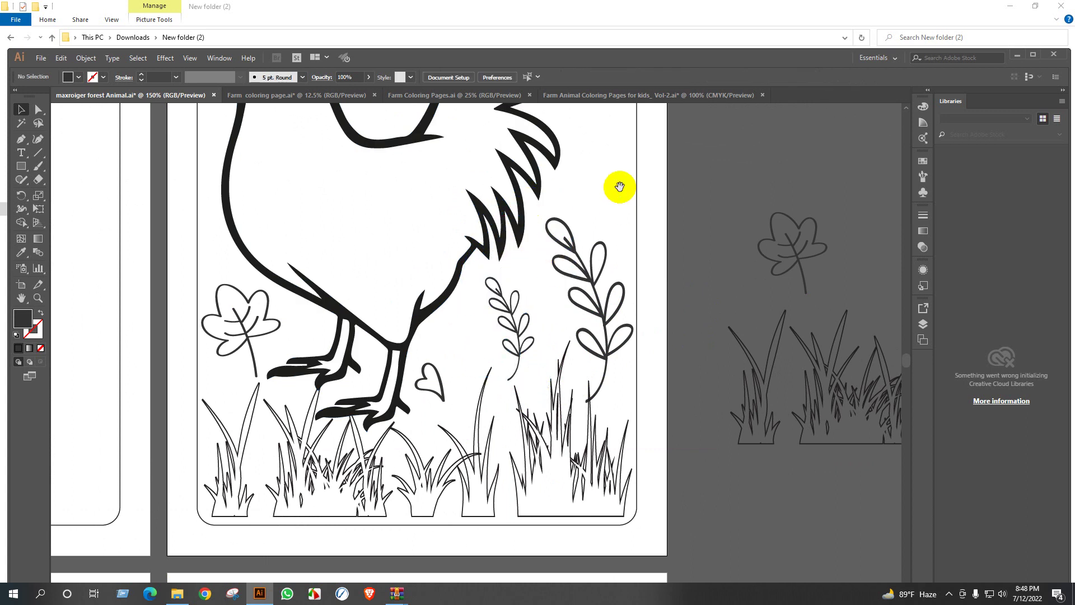
Copy the heart near the rooster's foot to the empty space above the tall branch, beside the tail feathers
{"action": "left_click_drag", "start_coordinate": [619, 187], "coordinate": [549, 300]}
{"action": "scroll", "coordinate": [541, 303], "scroll_direction": "down", "scroll_amount": 1}
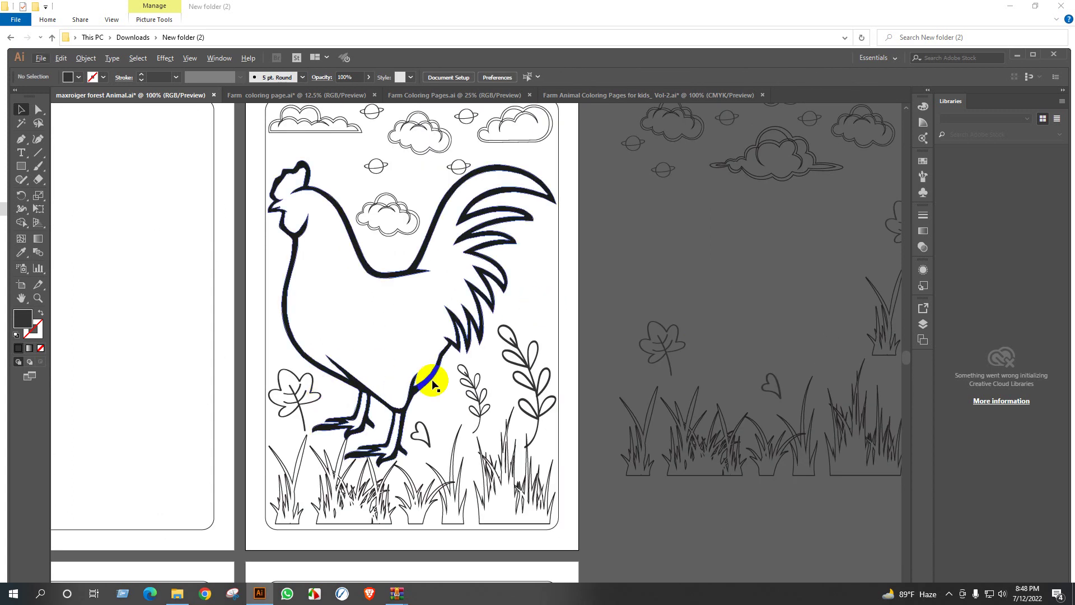
{"action": "left_click_drag", "start_coordinate": [420, 424], "coordinate": [539, 290]}
Copy the star from the cat page to the rooster page, above the heart beside the tail, and save the document
{"action": "scroll", "coordinate": [539, 290], "scroll_direction": "down", "scroll_amount": 3}
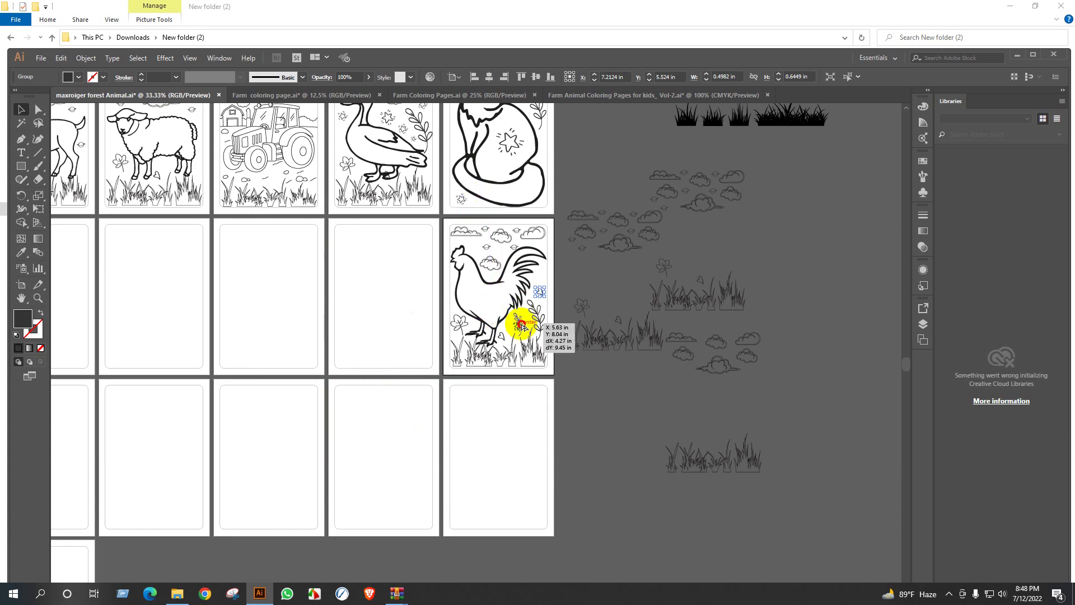
{"action": "left_click", "coordinate": [572, 281]}
{"action": "scroll", "coordinate": [572, 282], "scroll_direction": "up", "scroll_amount": 6}
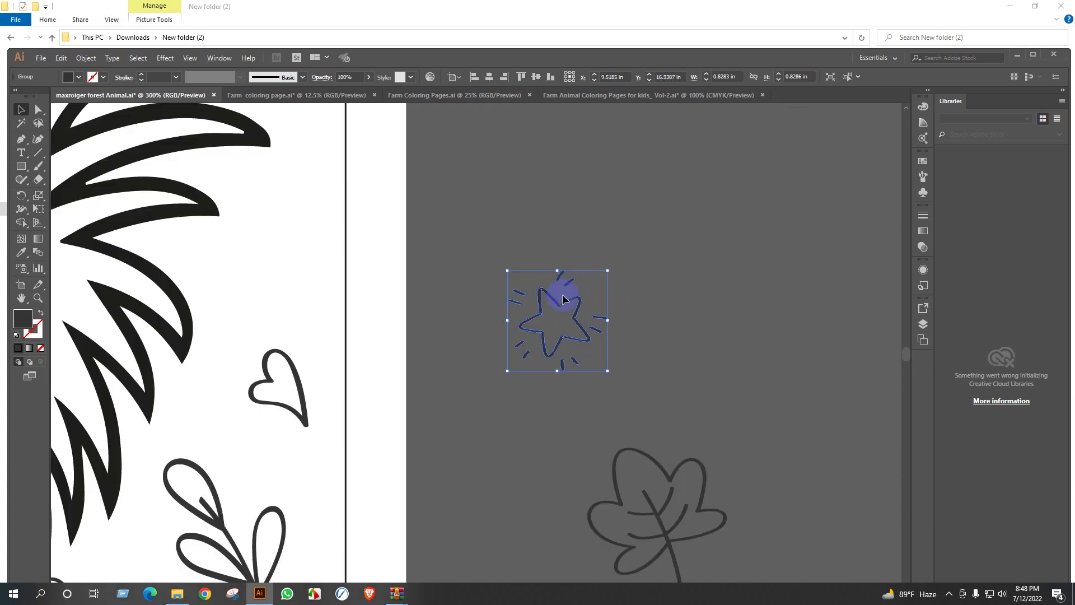
{"action": "left_click_drag", "start_coordinate": [559, 305], "coordinate": [296, 218]}
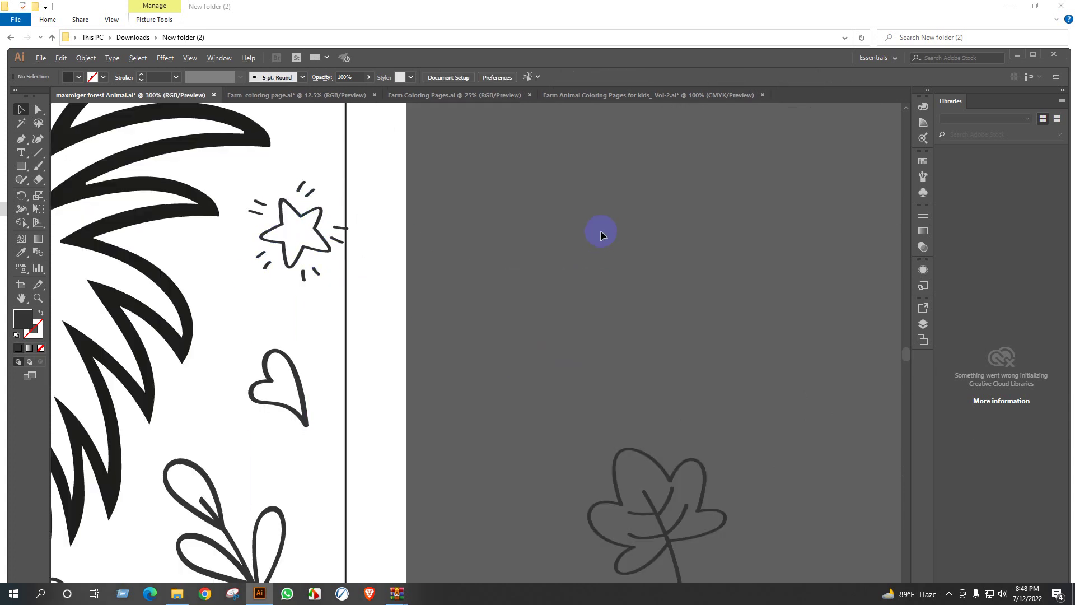
{"action": "scroll", "coordinate": [581, 249], "scroll_direction": "down", "scroll_amount": 5}
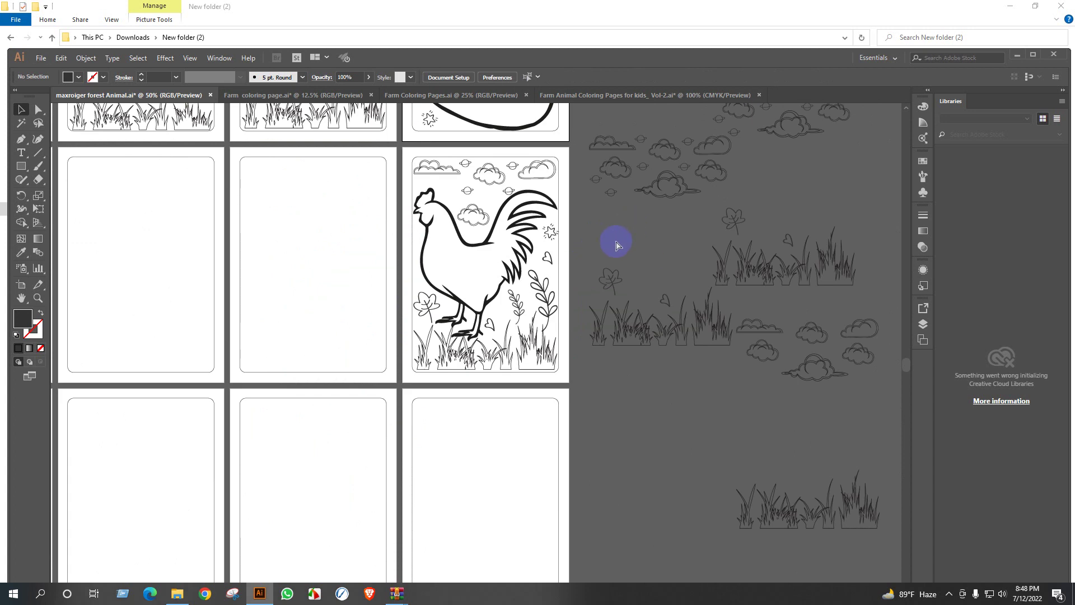
{"action": "scroll", "coordinate": [653, 398], "scroll_direction": "down", "scroll_amount": 1}
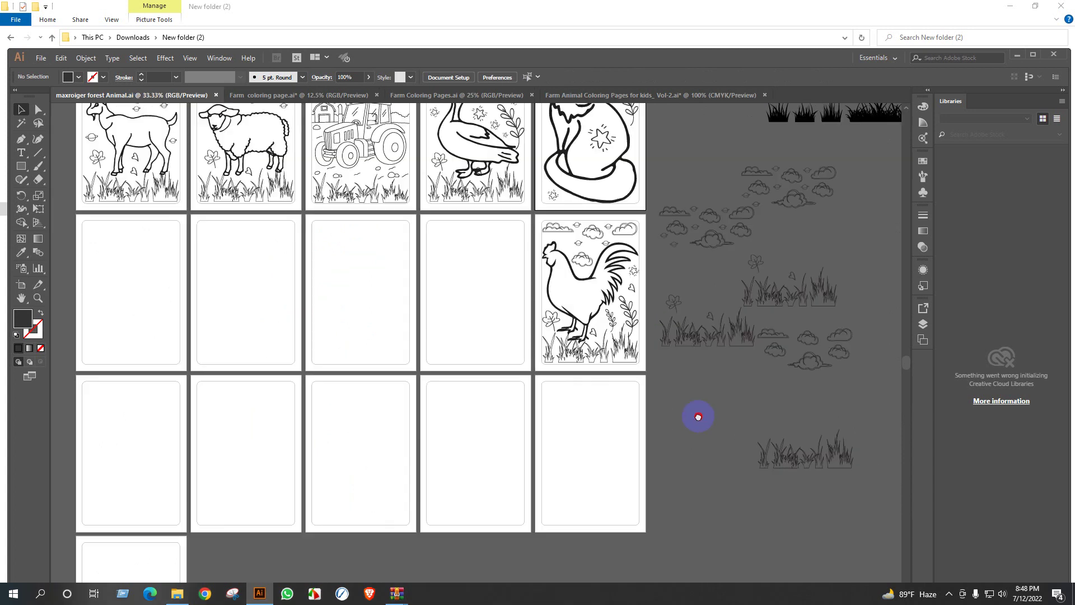
Close the Farm Animal Coloring Pages for kids_ Vol-2 document without saving its changes
{"action": "left_click", "coordinate": [704, 99]}
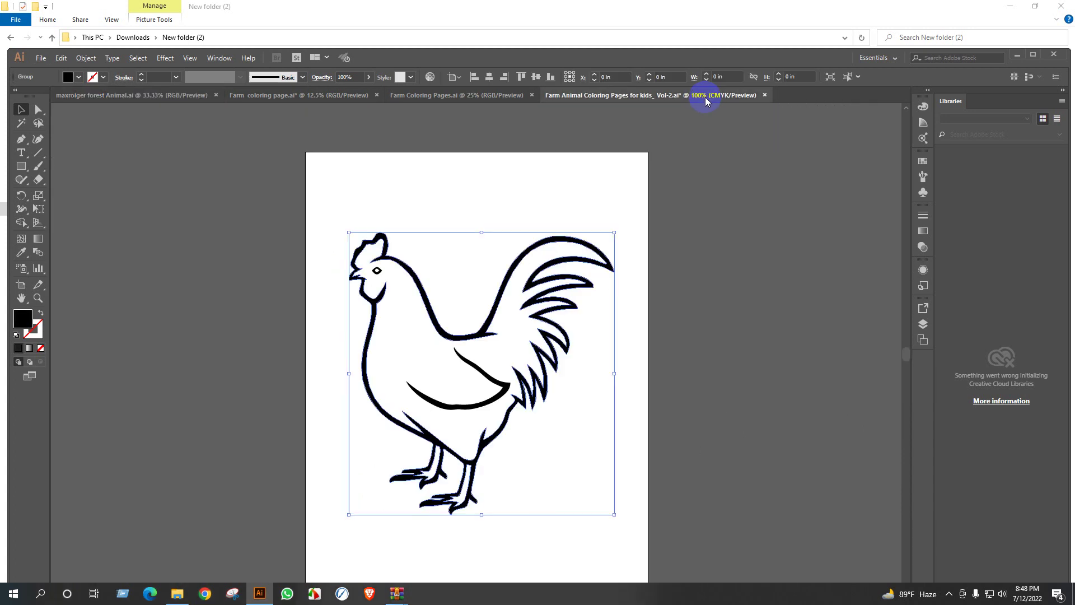
{"action": "left_click", "coordinate": [765, 97]}
{"action": "left_click", "coordinate": [596, 355]}
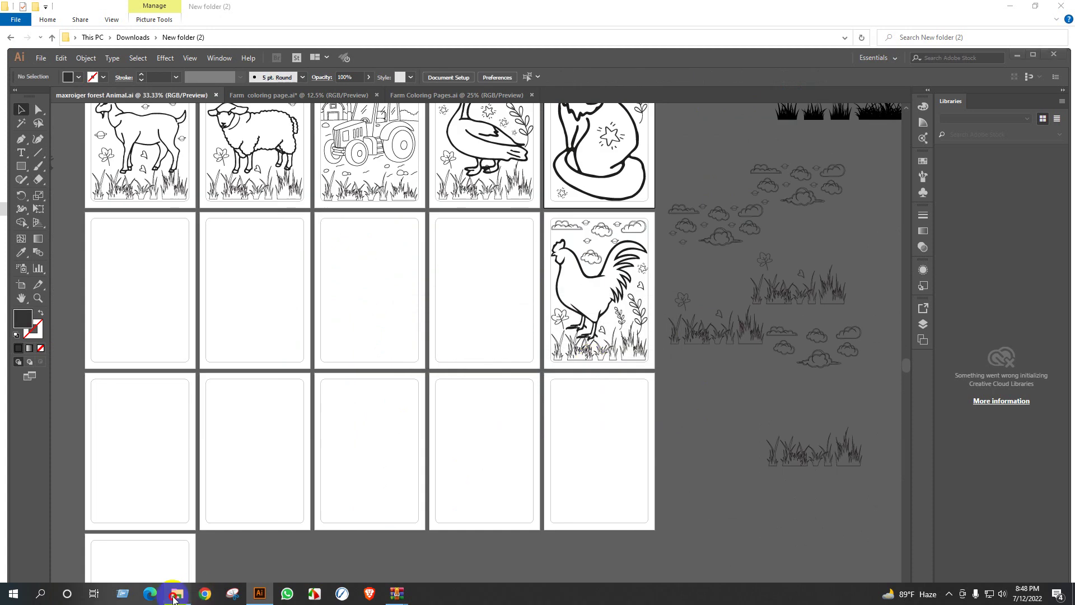
Open page 10, the ram drawing, from Farm Animal Coloring Pages for kids_ Vol-2.ai and close it again
{"action": "left_click", "coordinate": [175, 594]}
{"action": "double_click", "coordinate": [792, 308]}
{"action": "left_click", "coordinate": [595, 359]}
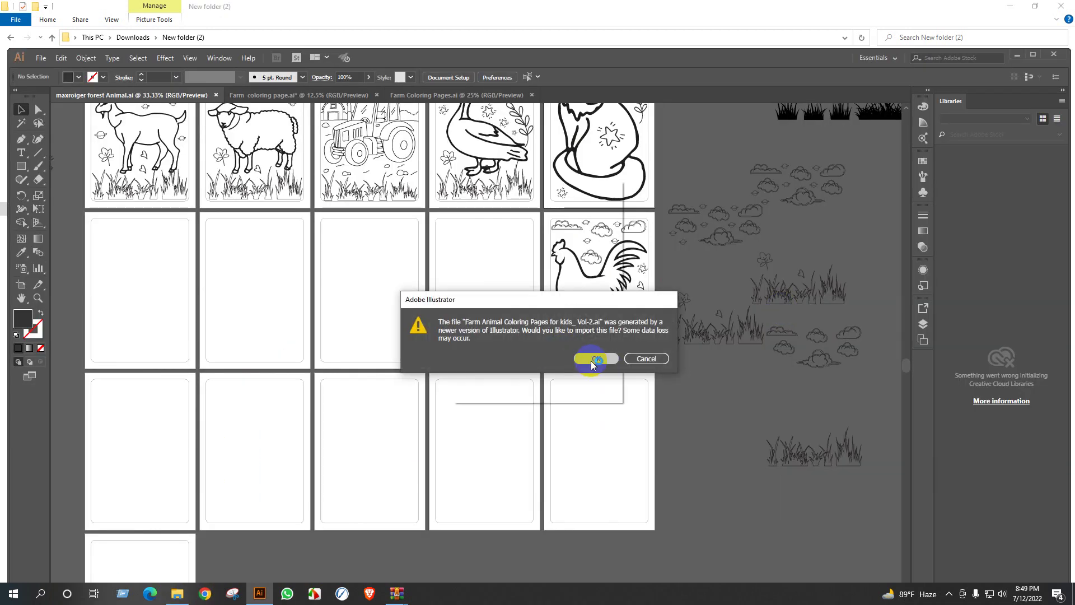
{"action": "left_click", "coordinate": [532, 373]}
{"action": "left_click", "coordinate": [563, 305]}
{"action": "left_click", "coordinate": [563, 306]}
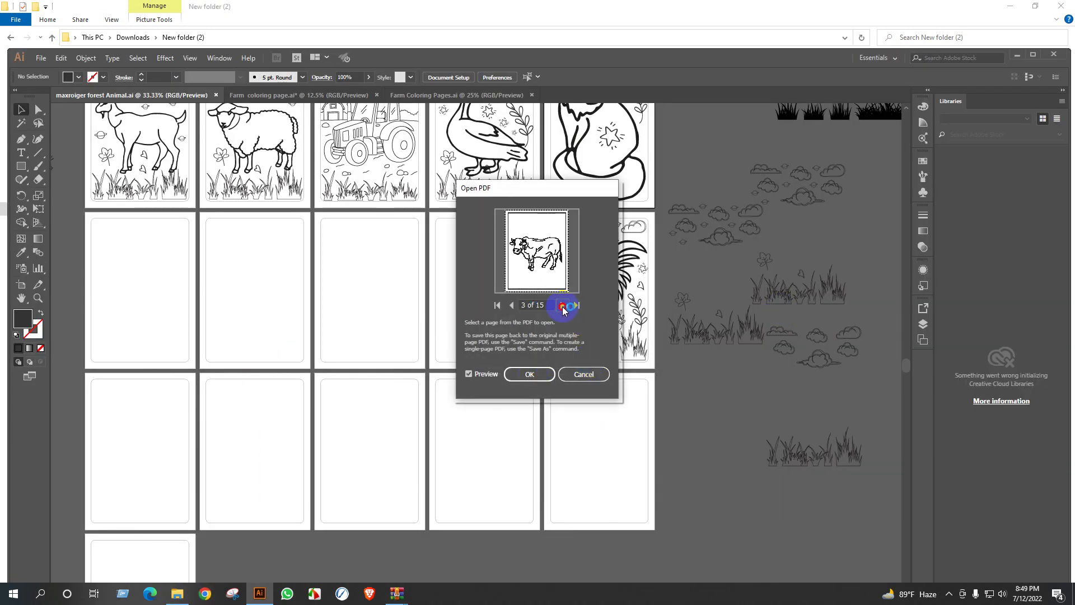
{"action": "left_click", "coordinate": [562, 306]}
{"action": "left_click", "coordinate": [562, 305]}
{"action": "left_click", "coordinate": [562, 306]}
{"action": "left_click", "coordinate": [562, 306]}
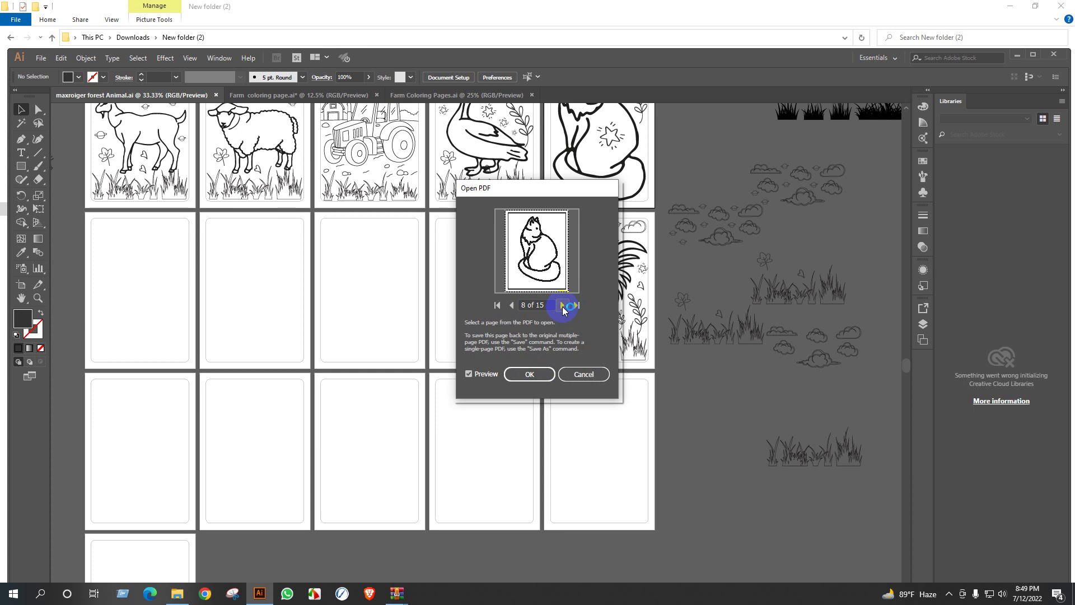
{"action": "left_click", "coordinate": [563, 306]}
{"action": "left_click", "coordinate": [562, 306]}
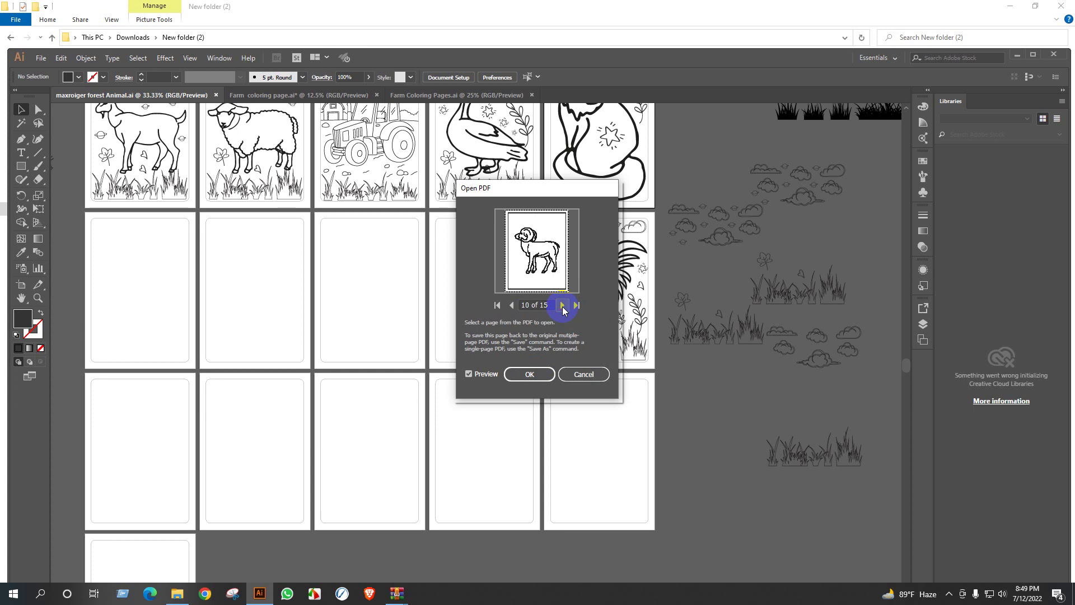
{"action": "left_click", "coordinate": [536, 376]}
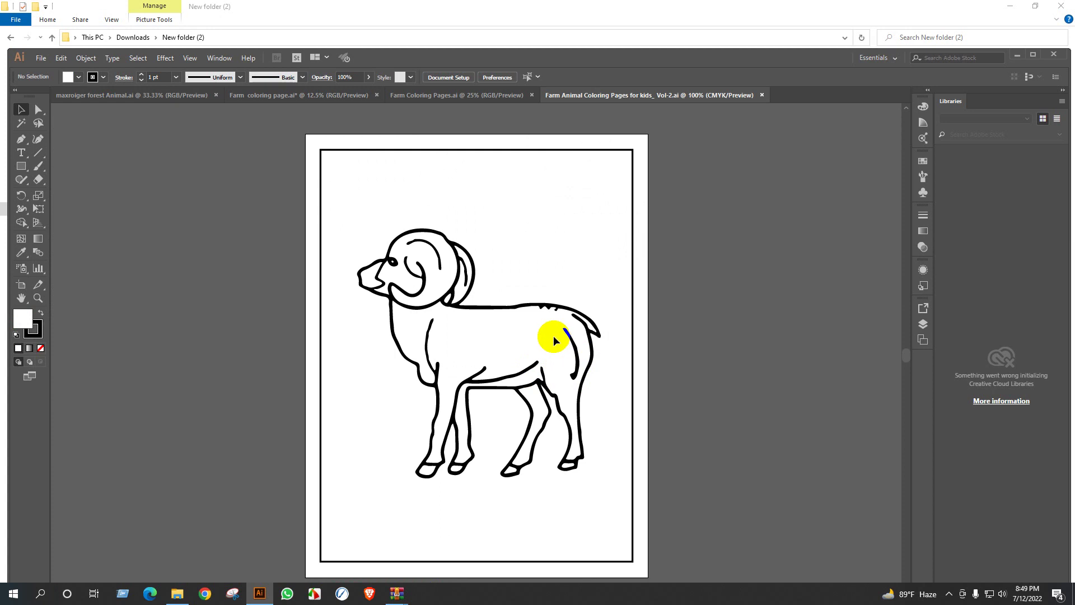
{"action": "left_click", "coordinate": [761, 94]}
Switch to File Explorer and open page 11, the horse drawing, of Farm Animal Coloring Pages for kids_ Vol-2.ai in Illustrator
{"action": "left_click", "coordinate": [177, 594]}
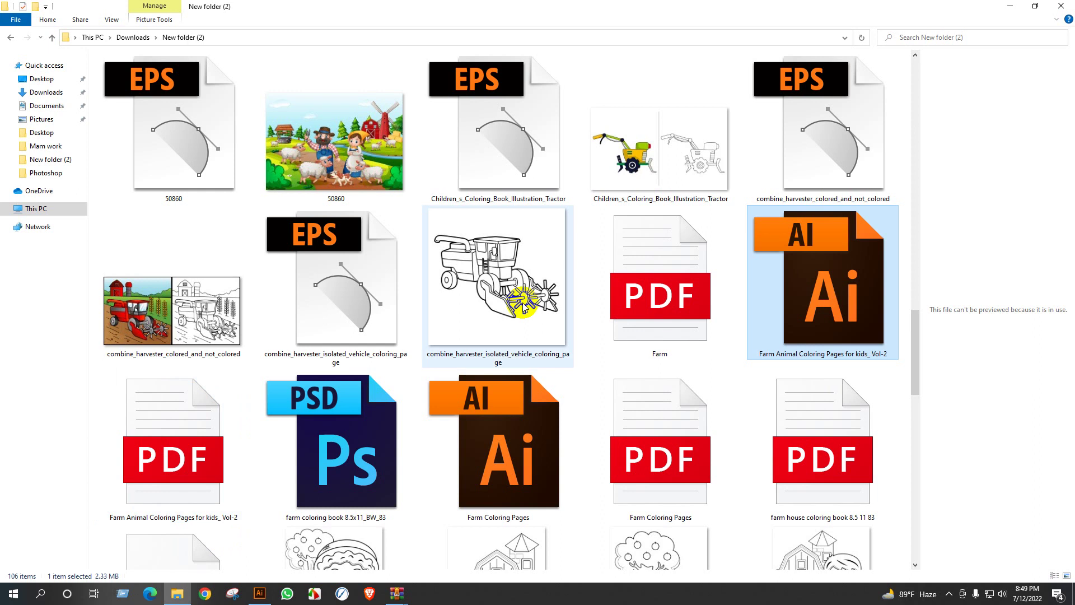
{"action": "double_click", "coordinate": [796, 270]}
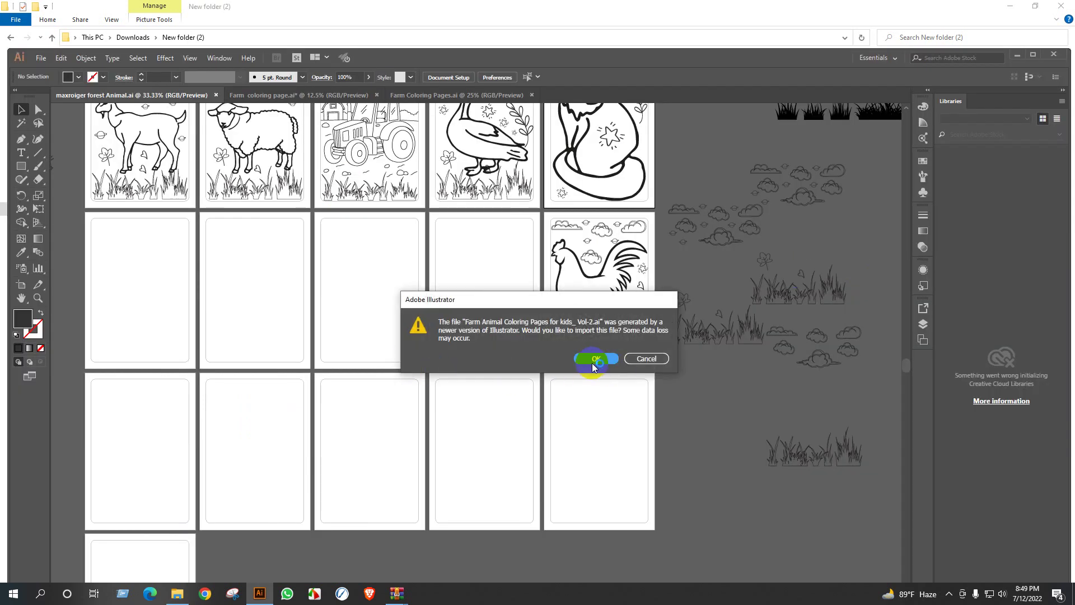
{"action": "left_click", "coordinate": [592, 363]}
{"action": "left_click", "coordinate": [562, 305]}
{"action": "left_click", "coordinate": [562, 305]}
{"action": "left_click", "coordinate": [562, 305]}
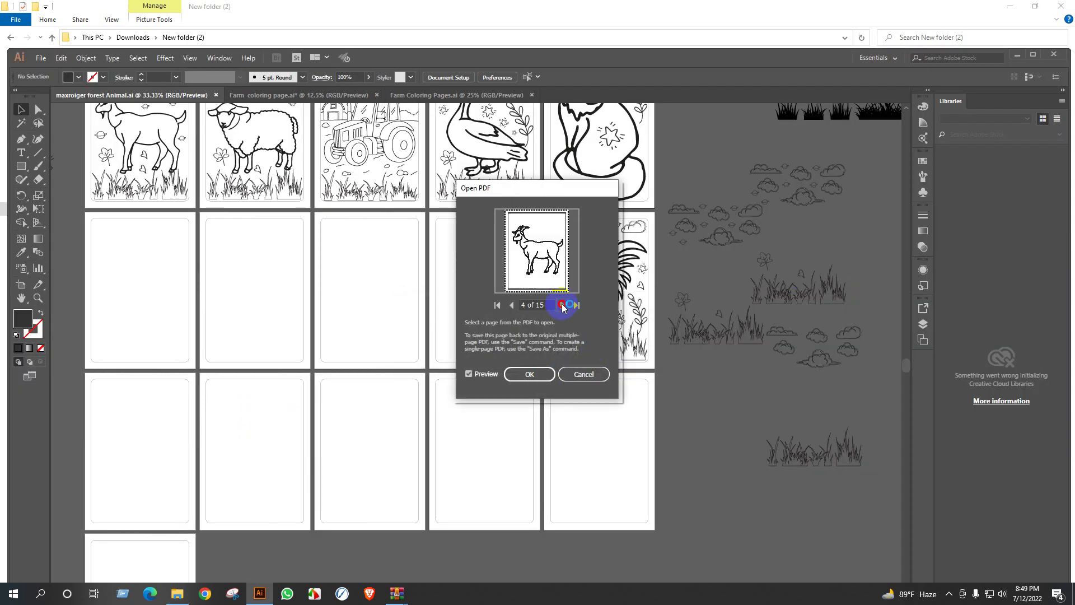
{"action": "left_click", "coordinate": [563, 305]}
{"action": "left_click", "coordinate": [563, 305]}
{"action": "left_click", "coordinate": [562, 305]}
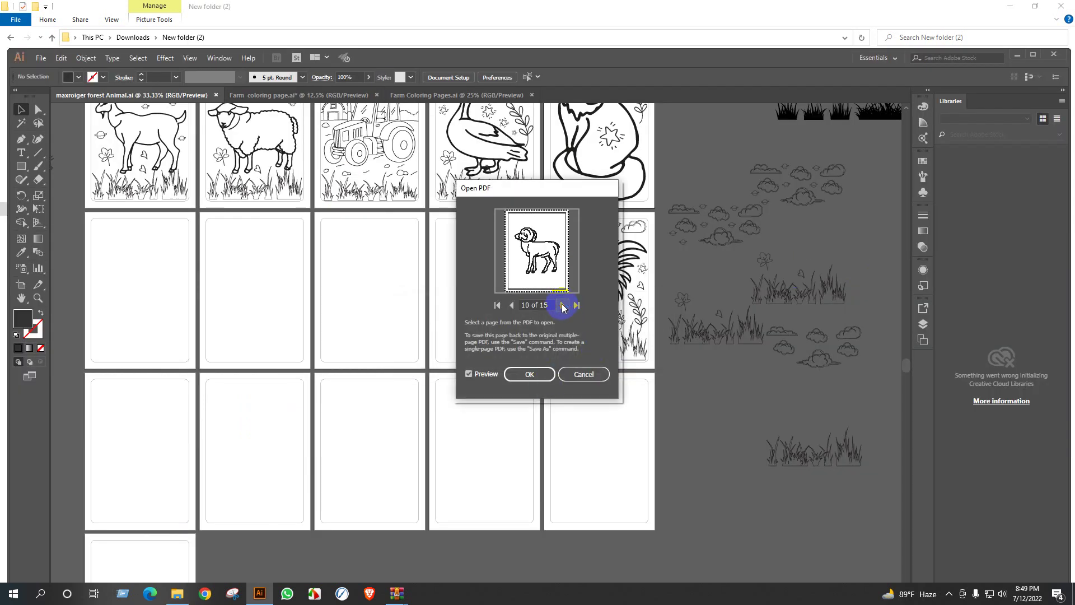
{"action": "left_click", "coordinate": [563, 306]}
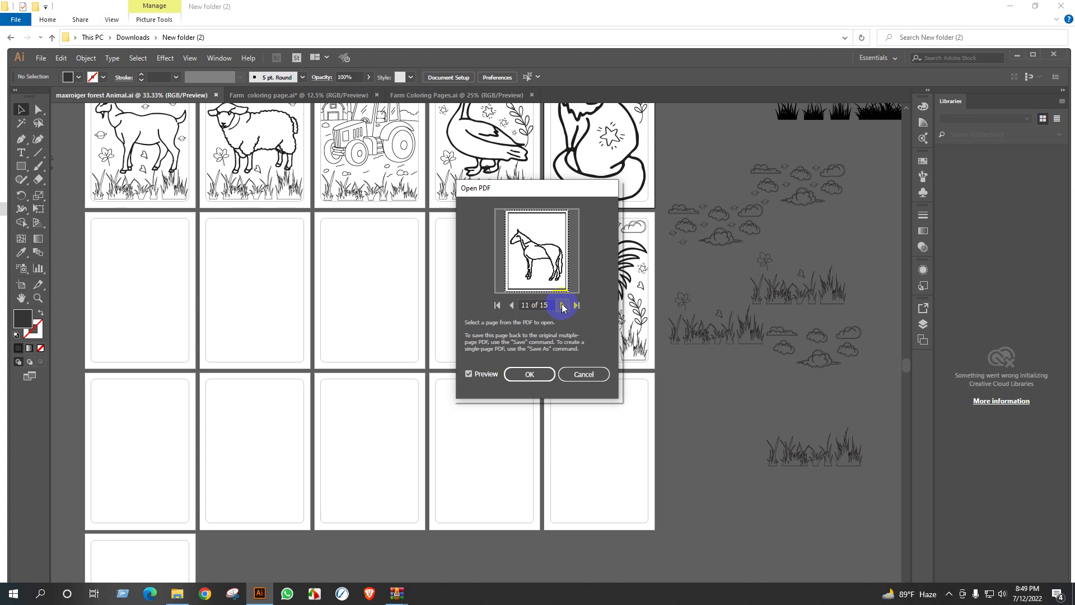
{"action": "left_click", "coordinate": [531, 374]}
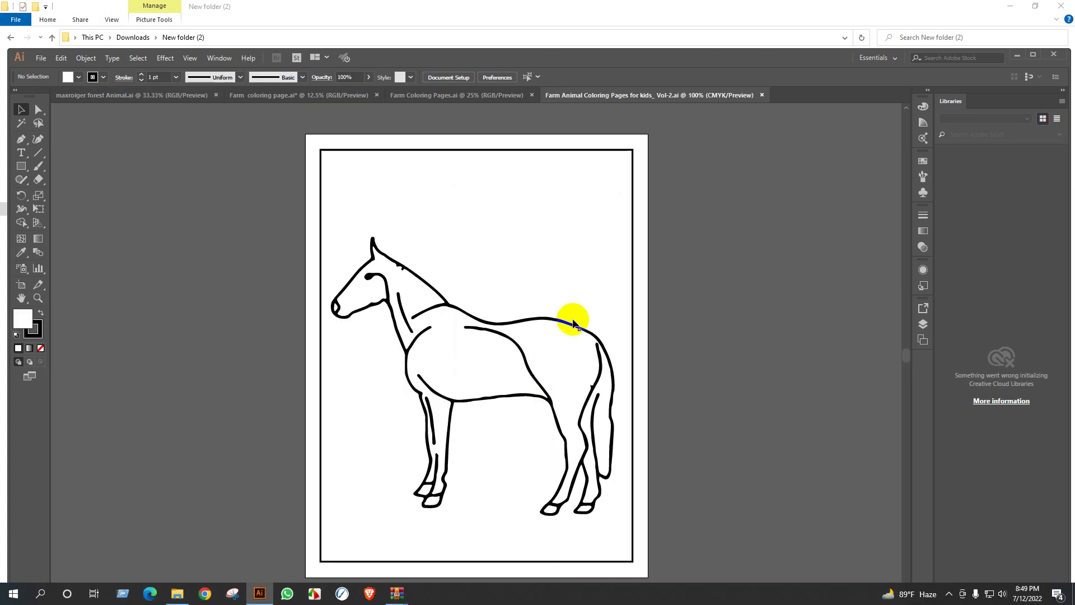
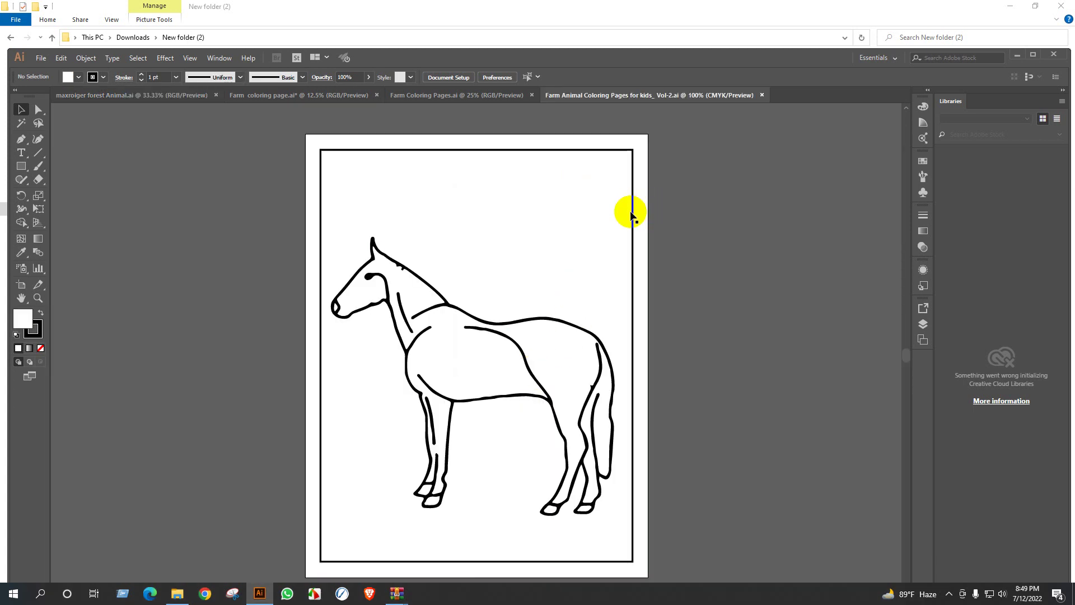
Delete the rectangular border around the horse drawing and release the artwork's clipping mask
{"action": "left_click", "coordinate": [631, 214]}
{"action": "key", "text": "Delete"}
{"action": "left_click", "coordinate": [552, 343]}
{"action": "right_click", "coordinate": [552, 290]}
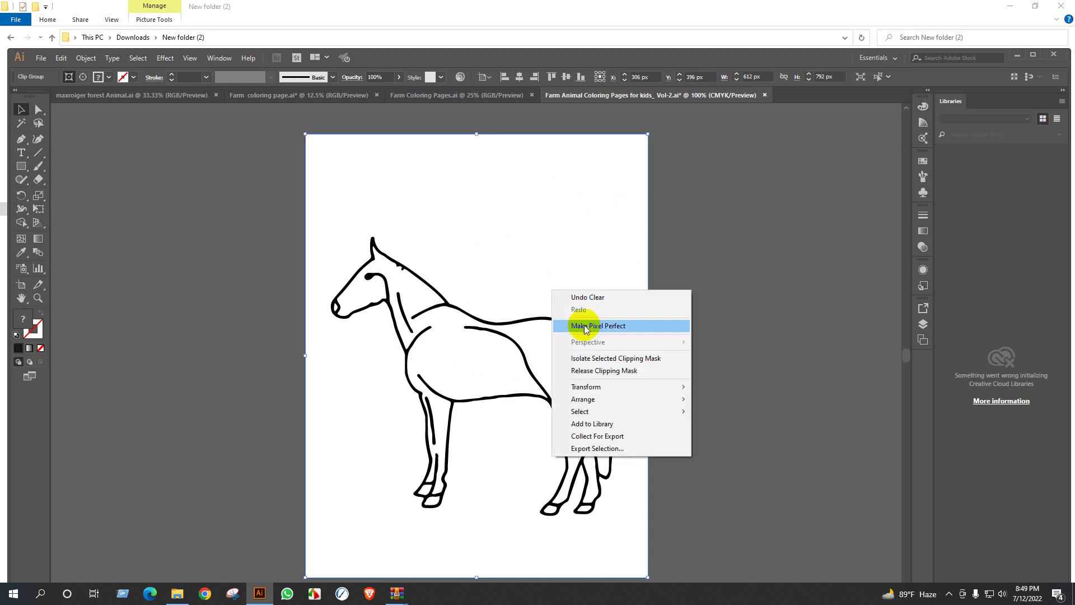
{"action": "left_click", "coordinate": [611, 370]}
{"action": "left_click", "coordinate": [606, 262]}
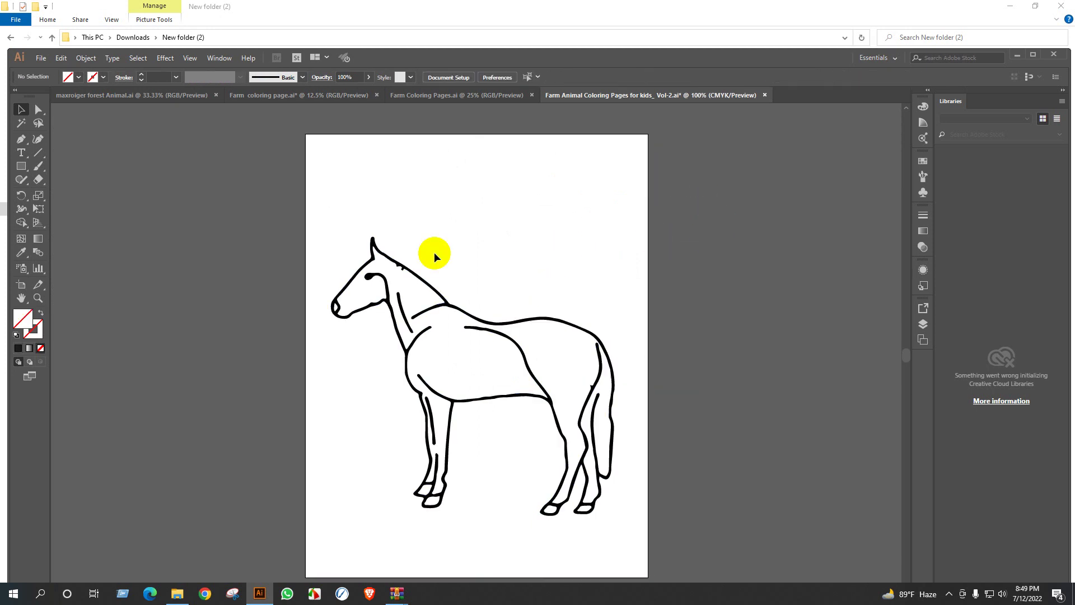
Group the horse outlines and copy them to the centre of the blank page beside the rooster in maxroiger forest Animal.ai
{"action": "left_click_drag", "start_coordinate": [335, 221], "coordinate": [616, 533]}
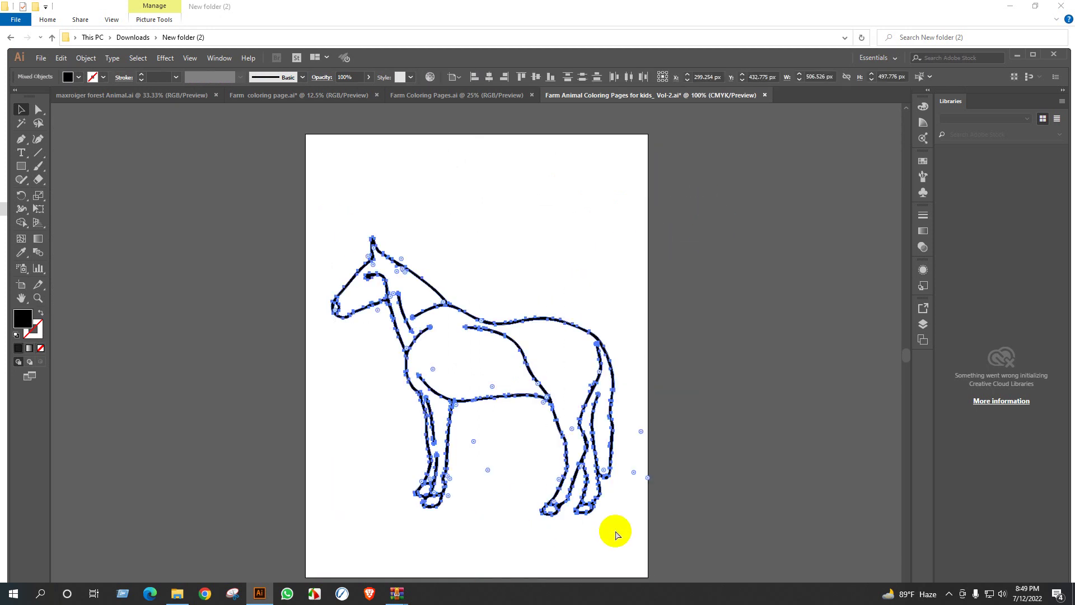
{"action": "key", "text": "ctrl+g"}
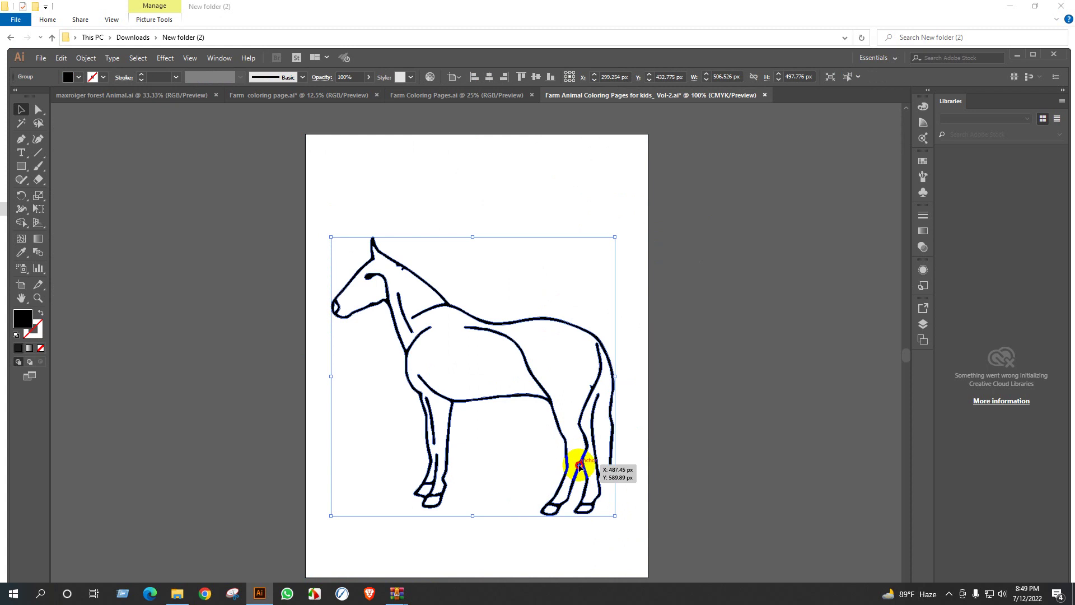
{"action": "left_click_drag", "start_coordinate": [580, 465], "coordinate": [489, 293]}
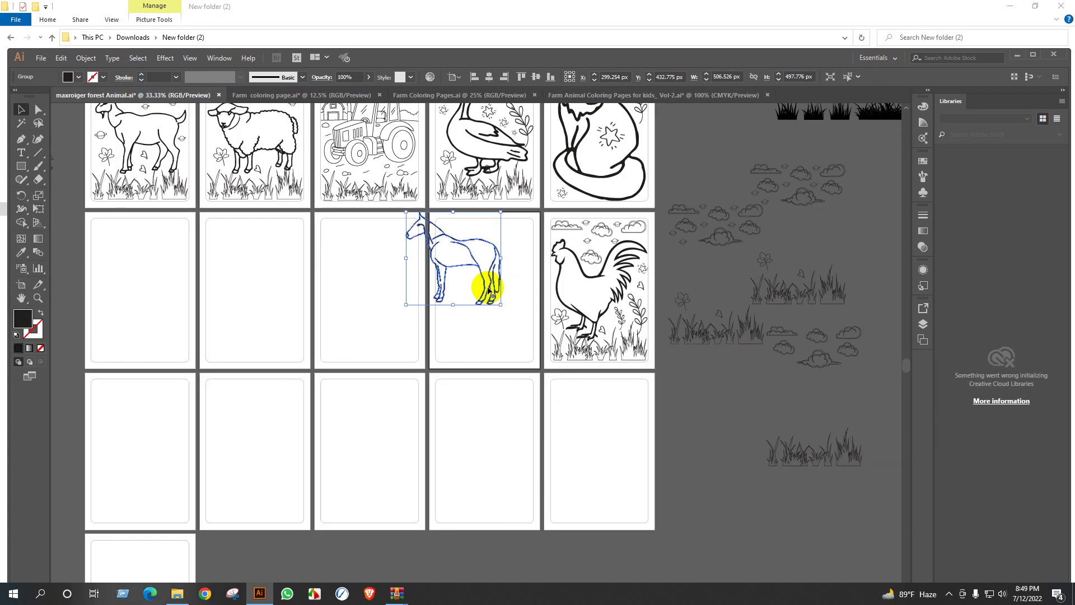
{"action": "left_click", "coordinate": [536, 77]}
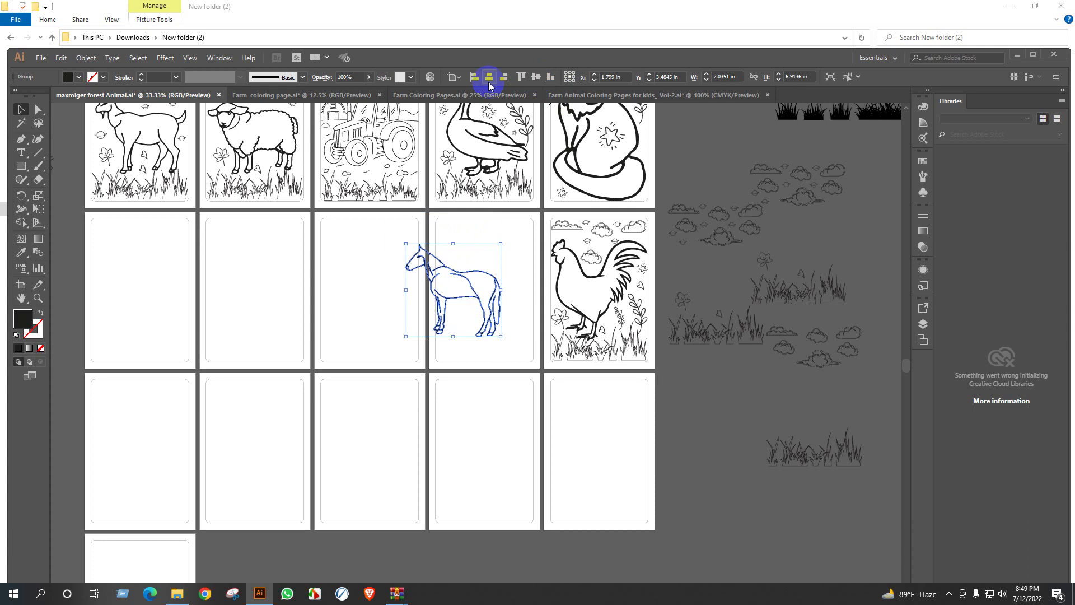
{"action": "left_click", "coordinate": [489, 76]}
{"action": "scroll", "coordinate": [530, 288], "scroll_direction": "up", "scroll_amount": 2}
{"action": "scroll", "coordinate": [529, 288], "scroll_direction": "up", "scroll_amount": 1}
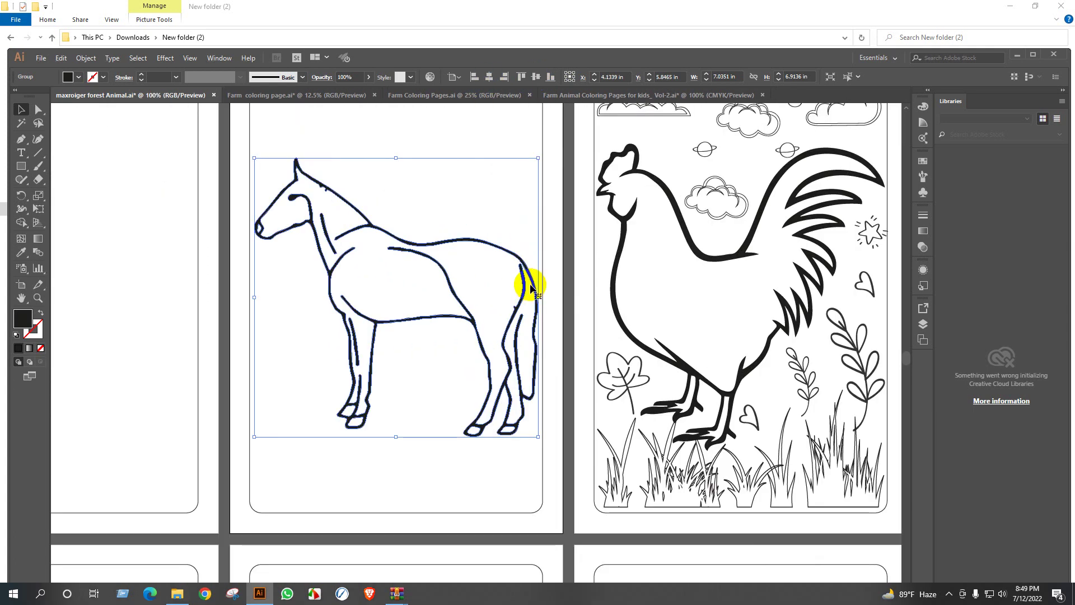
Centre the off-page scenery group of clouds, planets, leaf, heart and grass on the horse page
{"action": "scroll", "coordinate": [480, 280], "scroll_direction": "down", "scroll_amount": 2}
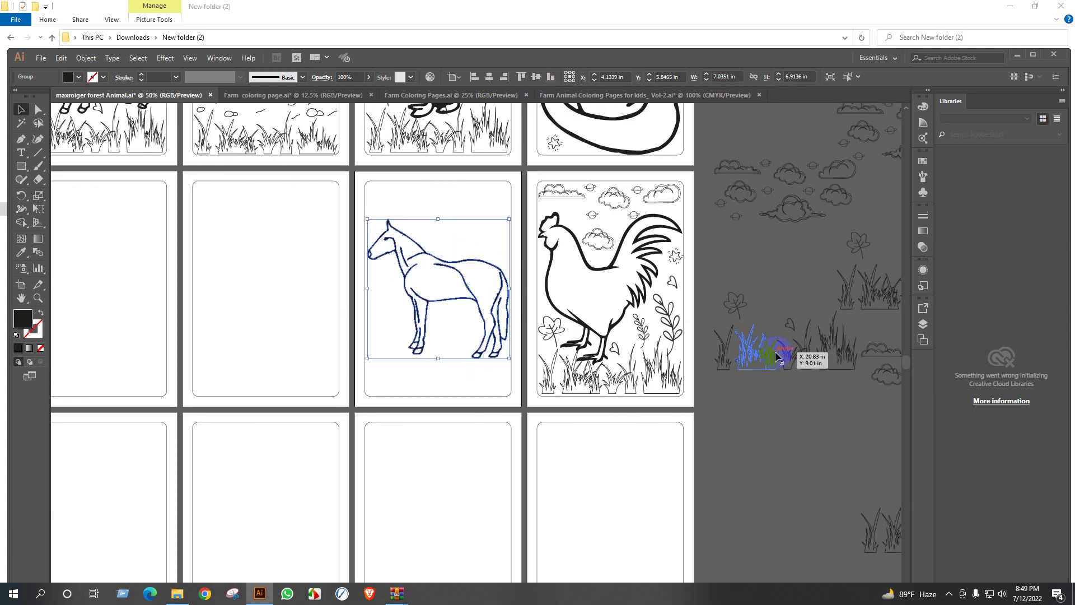
{"action": "left_click", "coordinate": [771, 355]}
{"action": "left_click", "coordinate": [536, 76]}
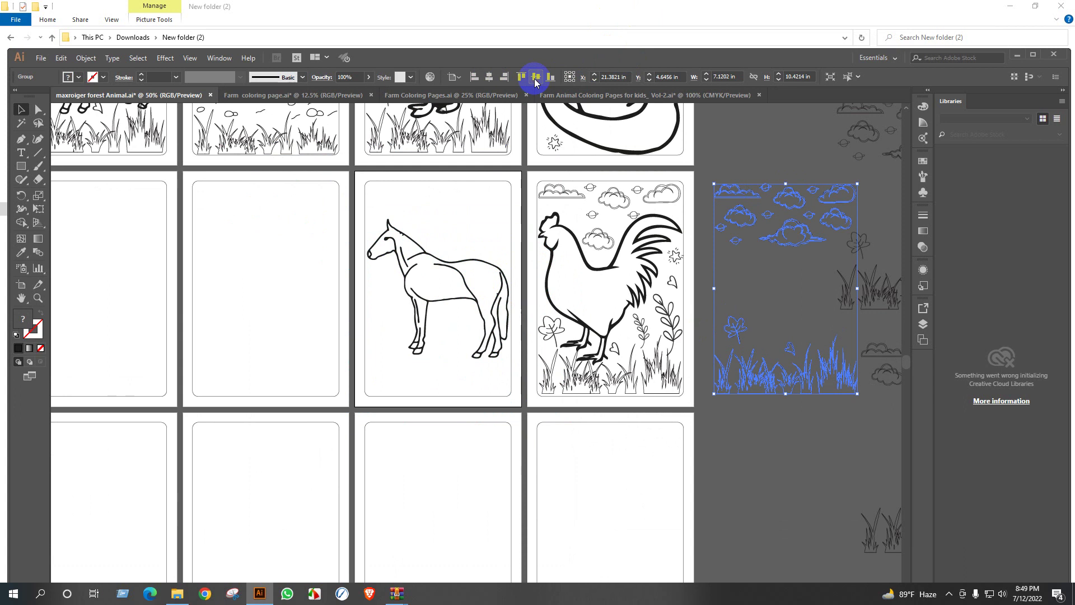
{"action": "left_click", "coordinate": [488, 76]}
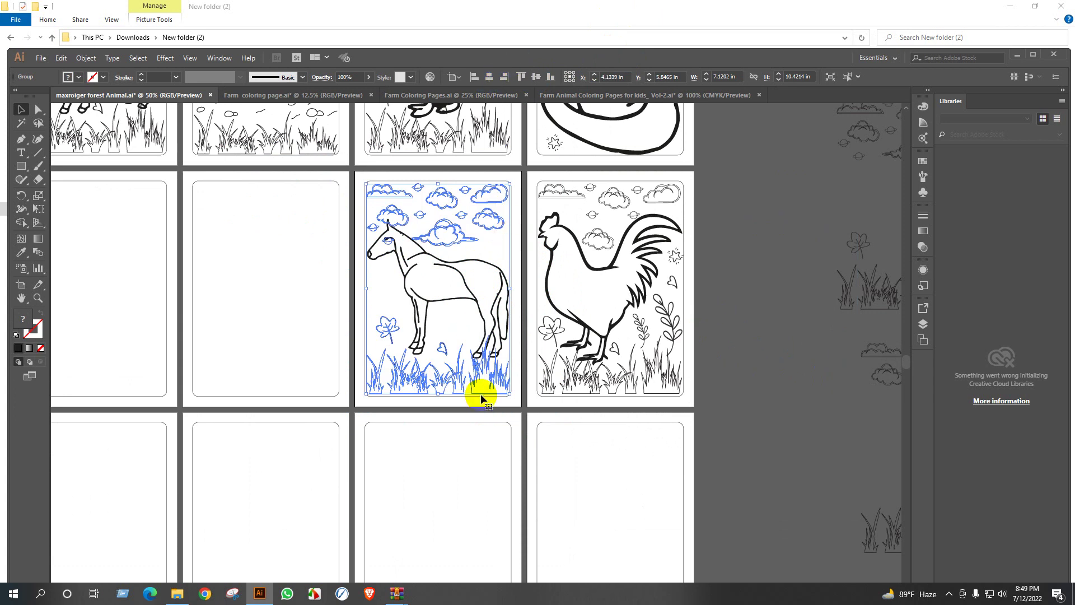
Nudge the scenery group down until the grass base meets the lower edge of the horse page's frame
{"action": "scroll", "coordinate": [466, 314], "scroll_direction": "up", "scroll_amount": 2}
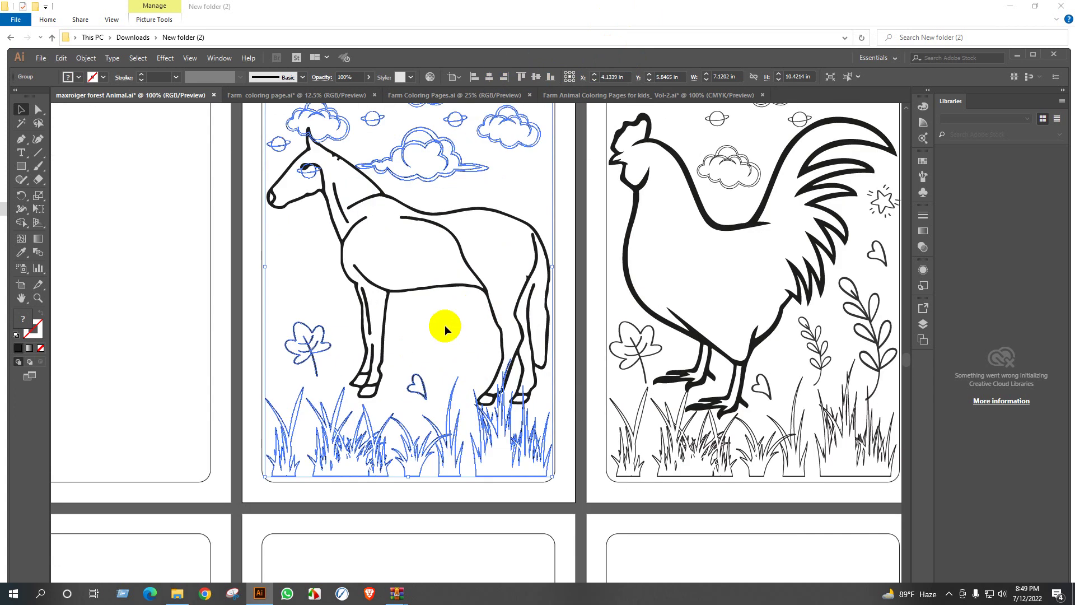
{"action": "key", "text": "Down"}
{"action": "key", "text": "Down"}
{"action": "key", "text": "Down"}
{"action": "key", "text": "Down"}
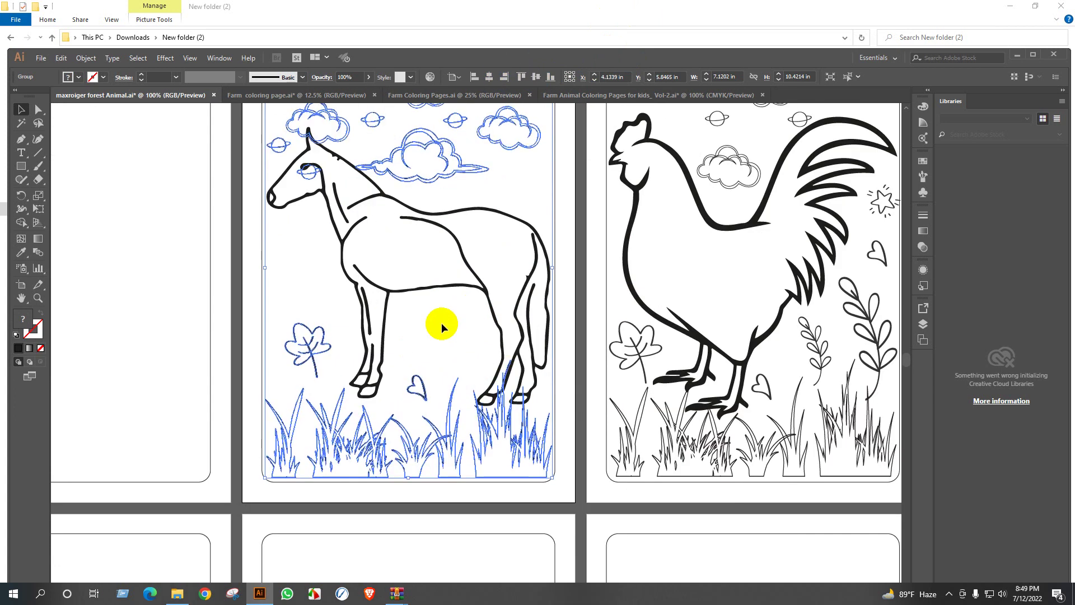
{"action": "key", "text": "Down"}
{"action": "key", "text": "Down"}
{"action": "key", "text": "Down"}
{"action": "key", "text": "Down"}
{"action": "key", "text": "Down"}
{"action": "key", "text": "Down"}
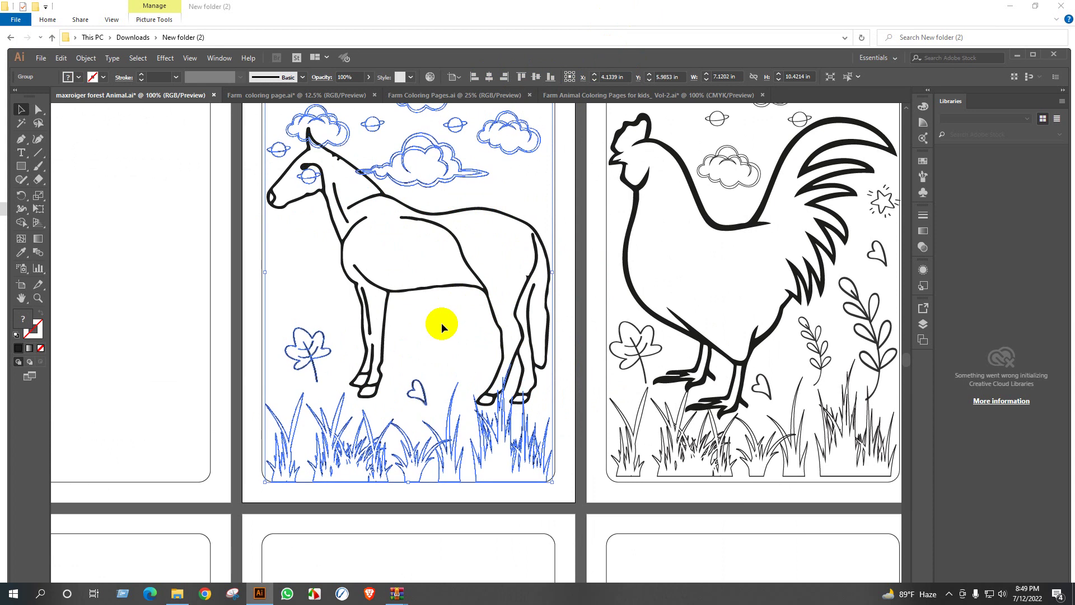
{"action": "scroll", "coordinate": [492, 485], "scroll_direction": "down", "scroll_amount": 2}
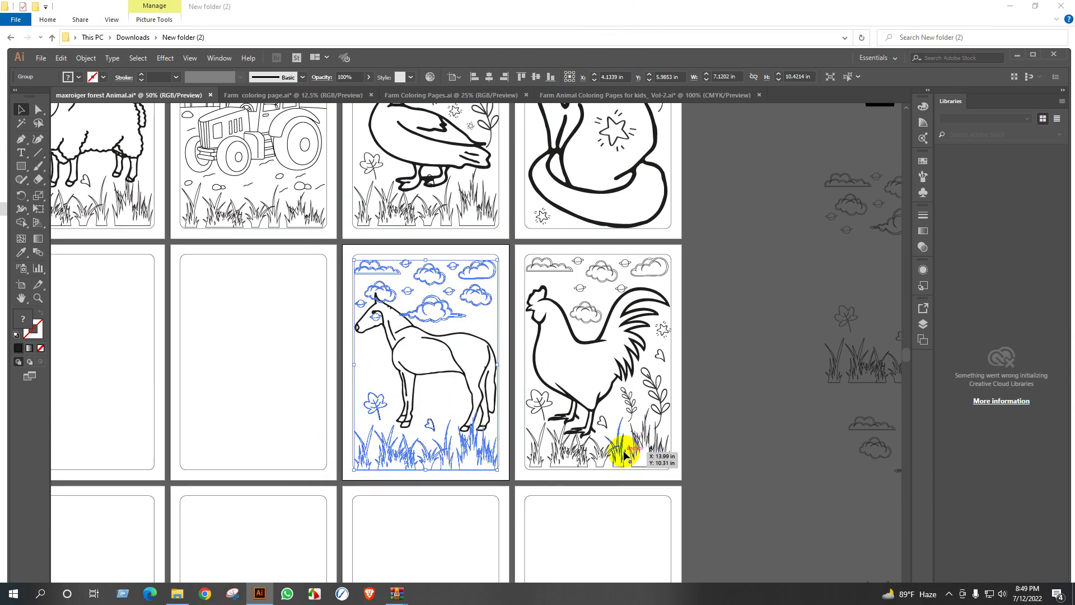
Ungroup the scenery on the horse page
{"action": "left_click", "coordinate": [626, 454]}
{"action": "left_click", "coordinate": [710, 433]}
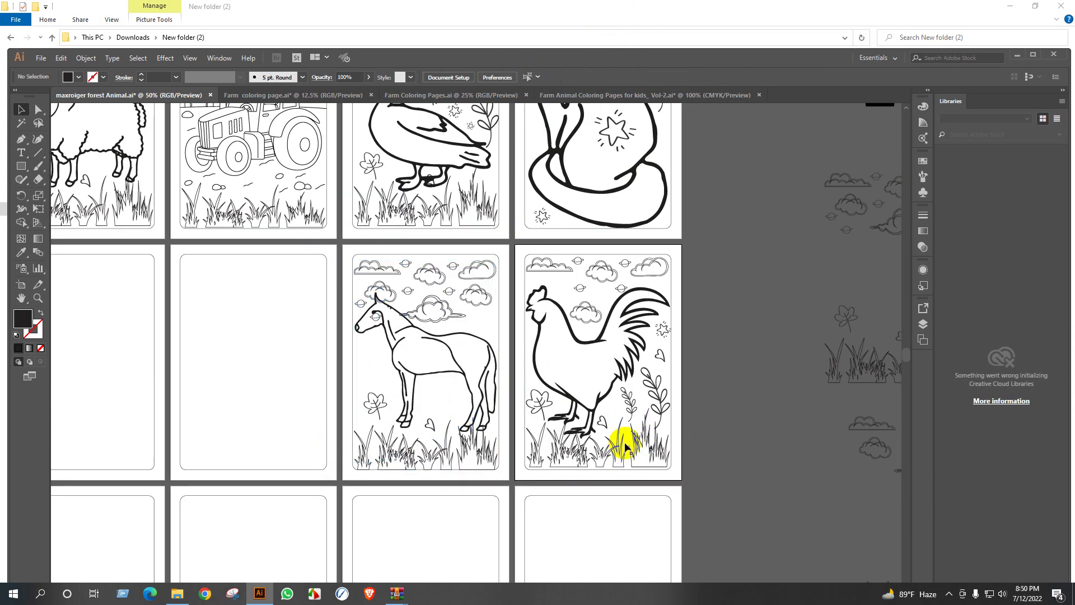
{"action": "scroll", "coordinate": [466, 361], "scroll_direction": "up", "scroll_amount": 2}
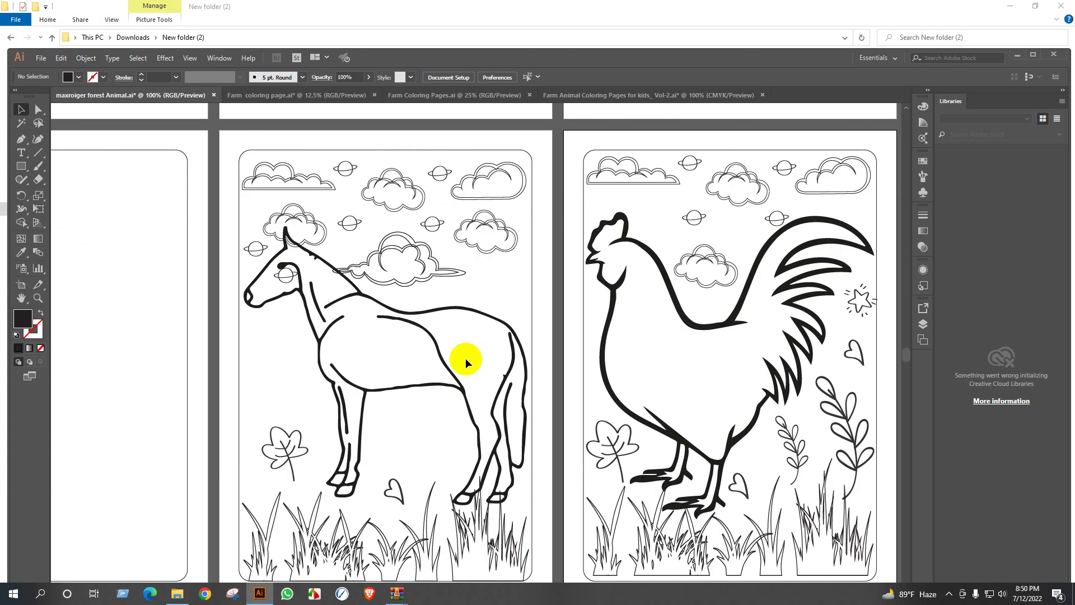
{"action": "left_click", "coordinate": [483, 513]}
{"action": "right_click", "coordinate": [477, 499]}
{"action": "left_click", "coordinate": [513, 413]}
{"action": "left_click", "coordinate": [463, 495]}
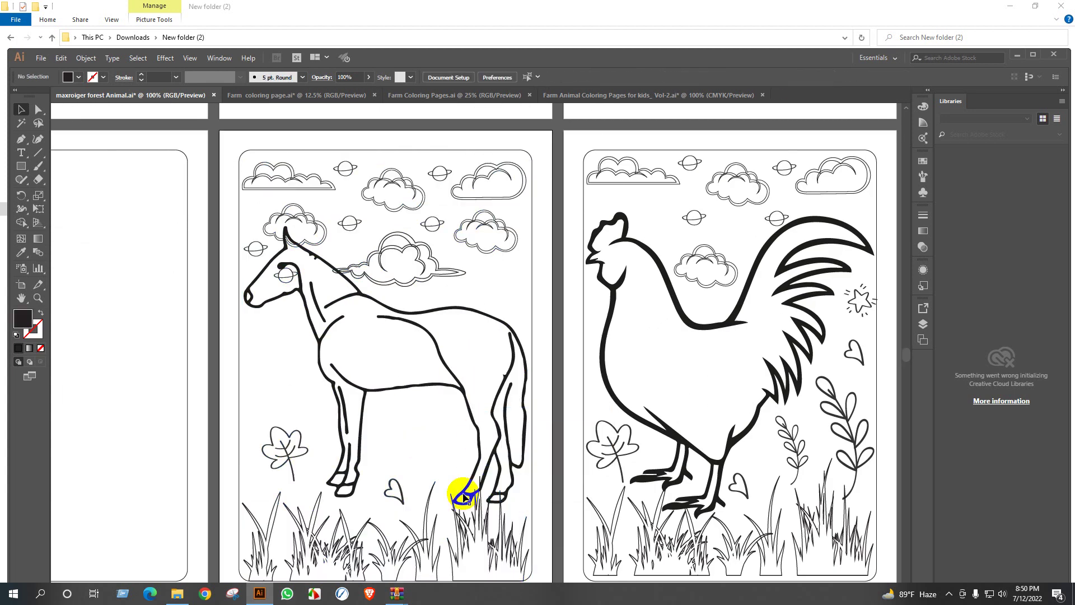
Ungroup the remaining scenery pieces and shorten the grass clump under the hind legs so it sits below the hooves
{"action": "left_click", "coordinate": [489, 539]}
{"action": "right_click", "coordinate": [489, 539]}
{"action": "left_click", "coordinate": [525, 451]}
{"action": "left_click", "coordinate": [435, 464]}
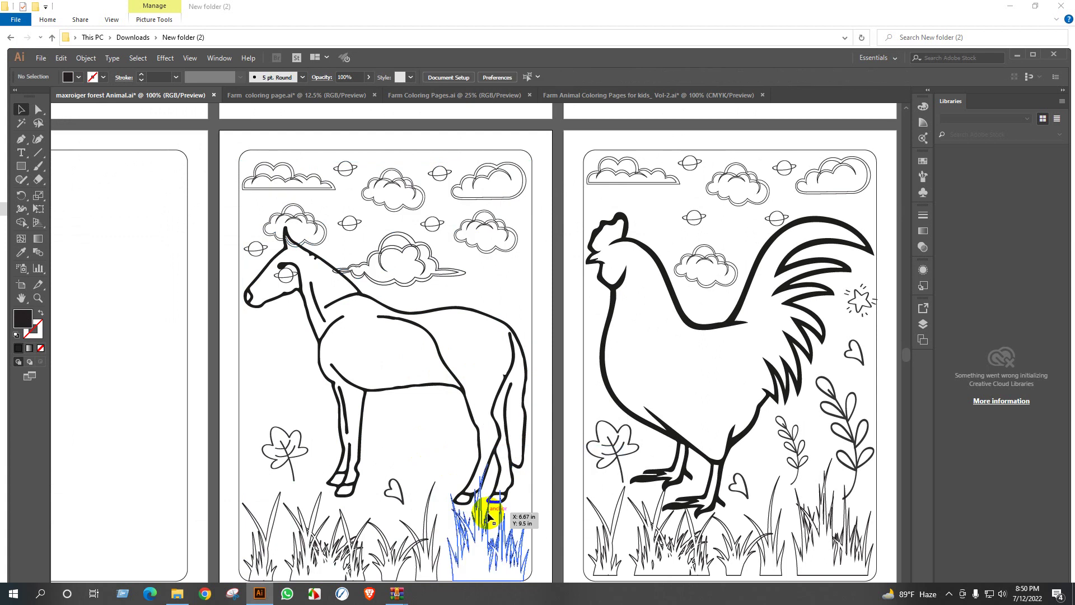
{"action": "left_click", "coordinate": [484, 479]}
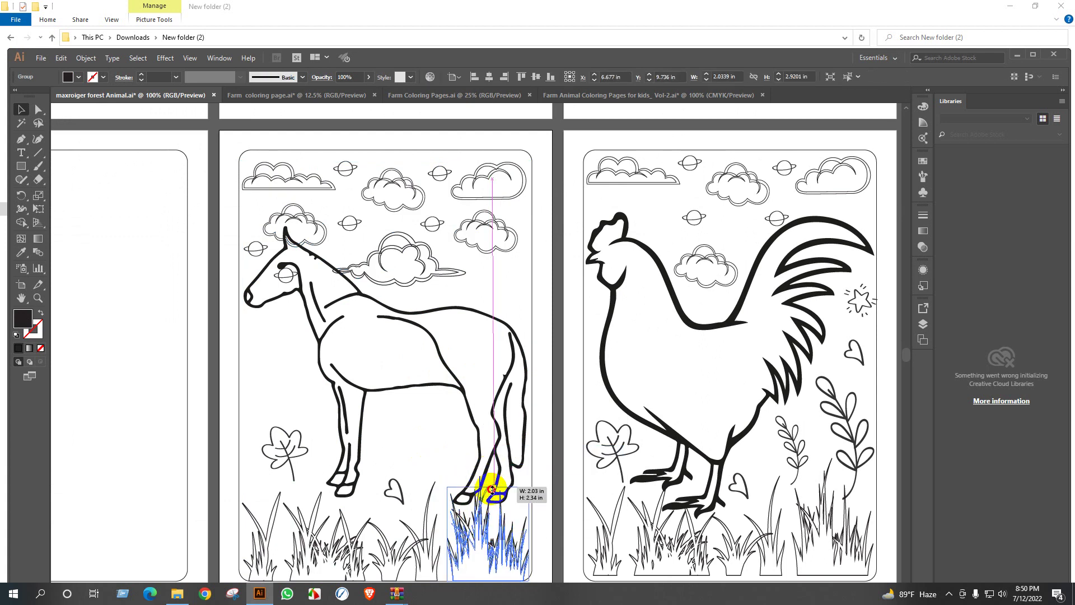
{"action": "left_click", "coordinate": [516, 504]}
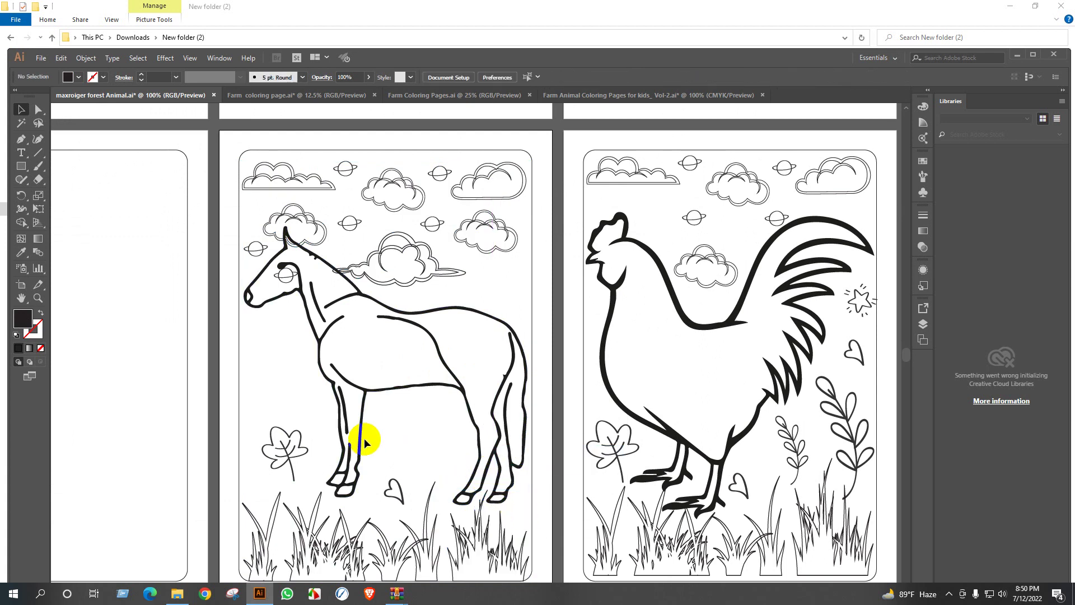
Shrink the large cloud clear of the horse's neck and the cloud above its ear to about 0.97 in wide
{"action": "left_click", "coordinate": [344, 274]}
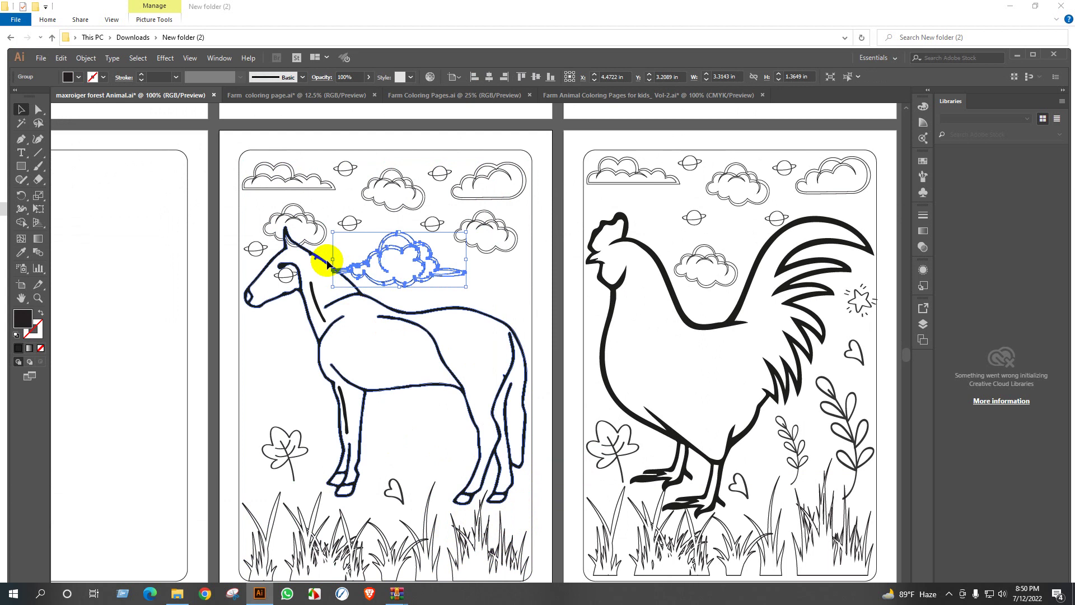
{"action": "left_click_drag", "start_coordinate": [332, 260], "coordinate": [302, 225]}
{"action": "left_click", "coordinate": [315, 242]}
{"action": "key", "text": "shift+Up"}
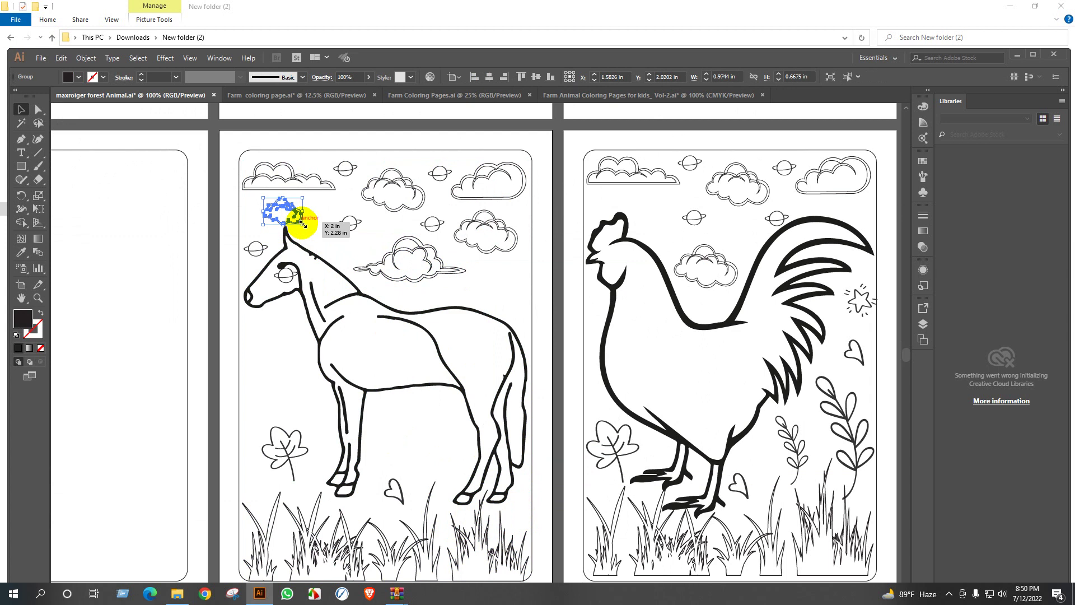
{"action": "key", "text": "shift+Left"}
{"action": "left_click", "coordinate": [321, 223]}
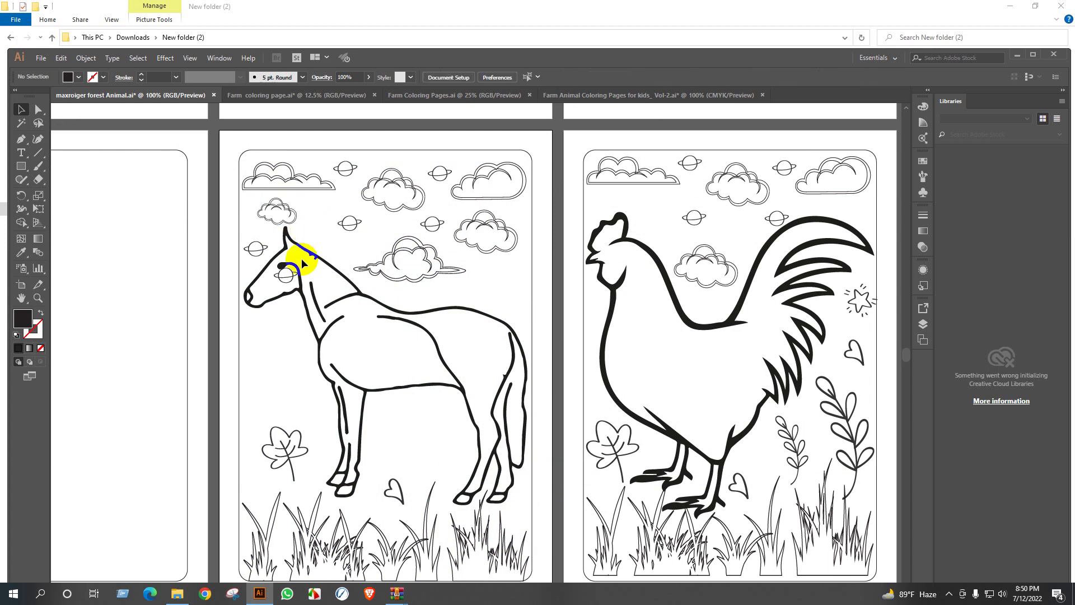
Move the planet from the horse's face to above its rump and copy the rooster page's star under its belly, about 1.67 in wide
{"action": "left_click_drag", "start_coordinate": [287, 276], "coordinate": [492, 292]}
{"action": "scroll", "coordinate": [458, 305], "scroll_direction": "down", "scroll_amount": 1}
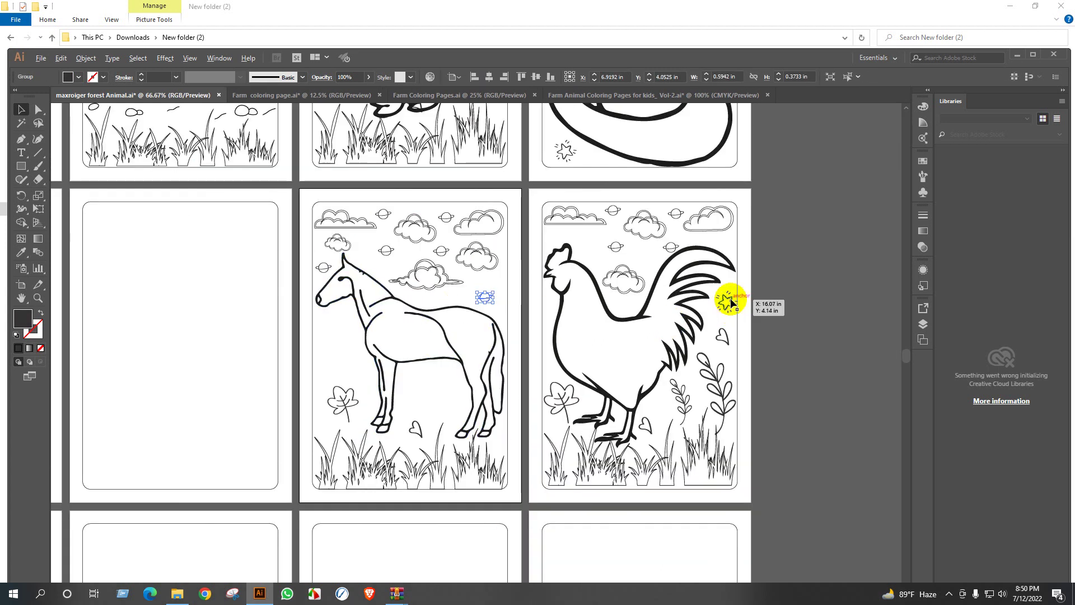
{"action": "left_click_drag", "start_coordinate": [730, 303], "coordinate": [476, 383]}
{"action": "scroll", "coordinate": [443, 386], "scroll_direction": "up", "scroll_amount": 2}
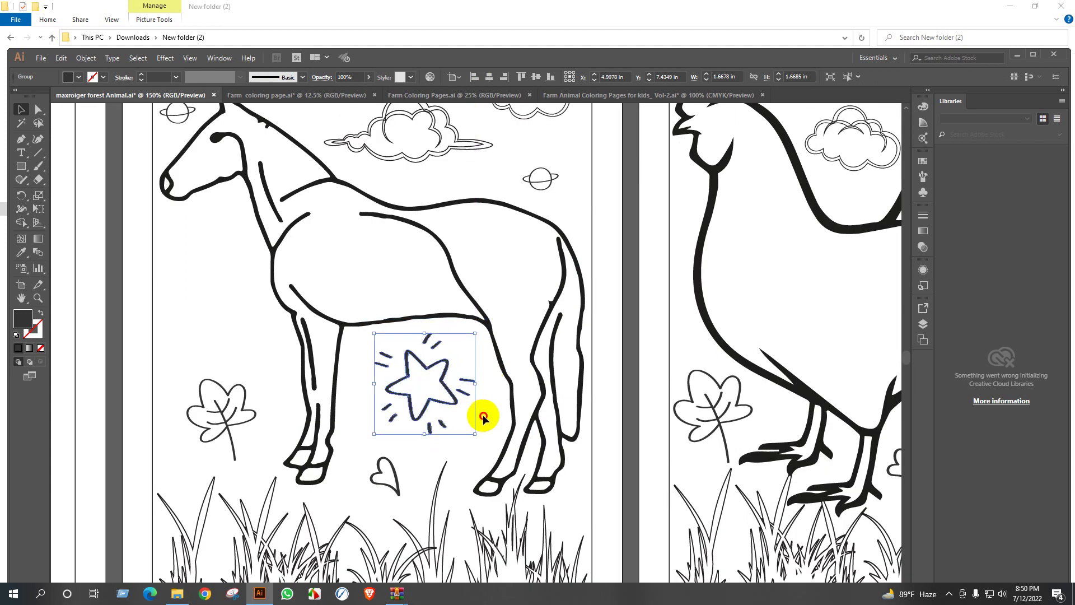
{"action": "left_click", "coordinate": [484, 417]}
Copy the rooster page's star to the space in front of the horse's chest, enlarged to about 1.48 in wide
{"action": "scroll", "coordinate": [484, 417], "scroll_direction": "down", "scroll_amount": 2}
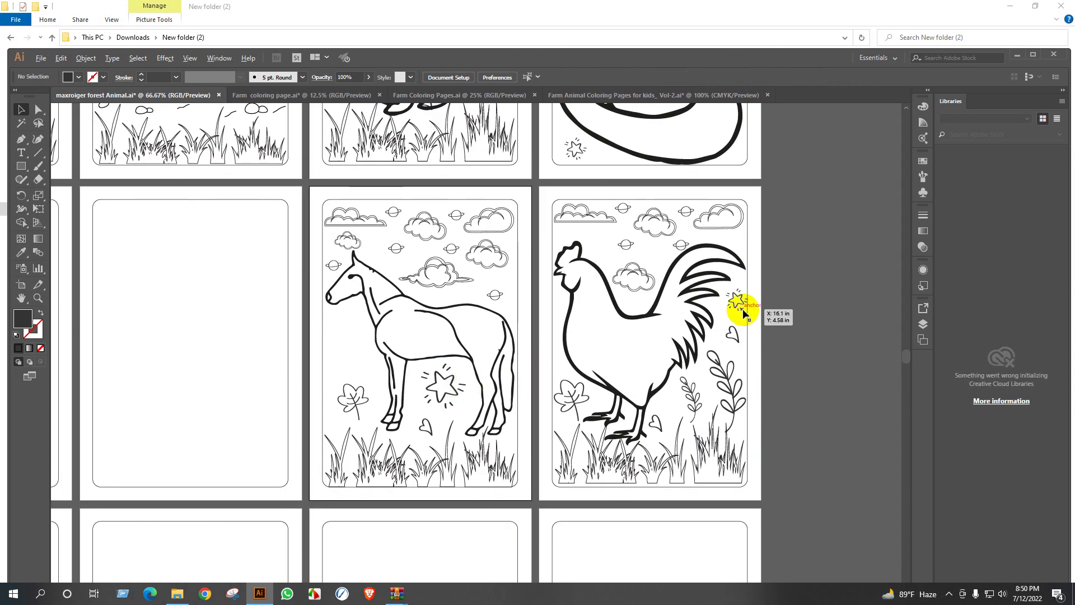
{"action": "left_click_drag", "start_coordinate": [743, 305], "coordinate": [424, 339]}
{"action": "scroll", "coordinate": [343, 352], "scroll_direction": "up", "scroll_amount": 4}
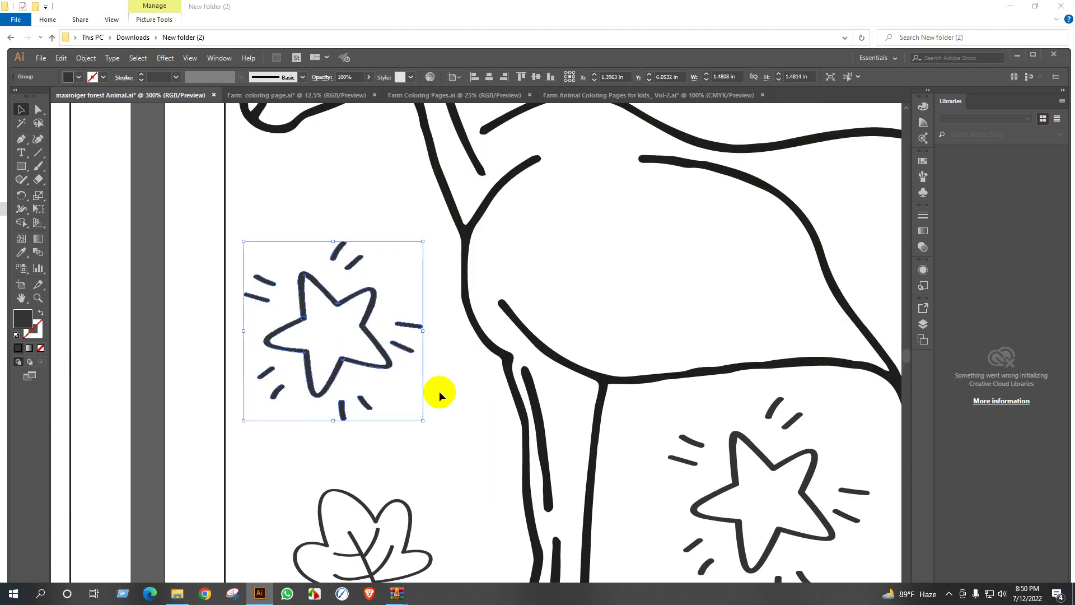
{"action": "left_click", "coordinate": [449, 396]}
{"action": "scroll", "coordinate": [449, 396], "scroll_direction": "down", "scroll_amount": 3}
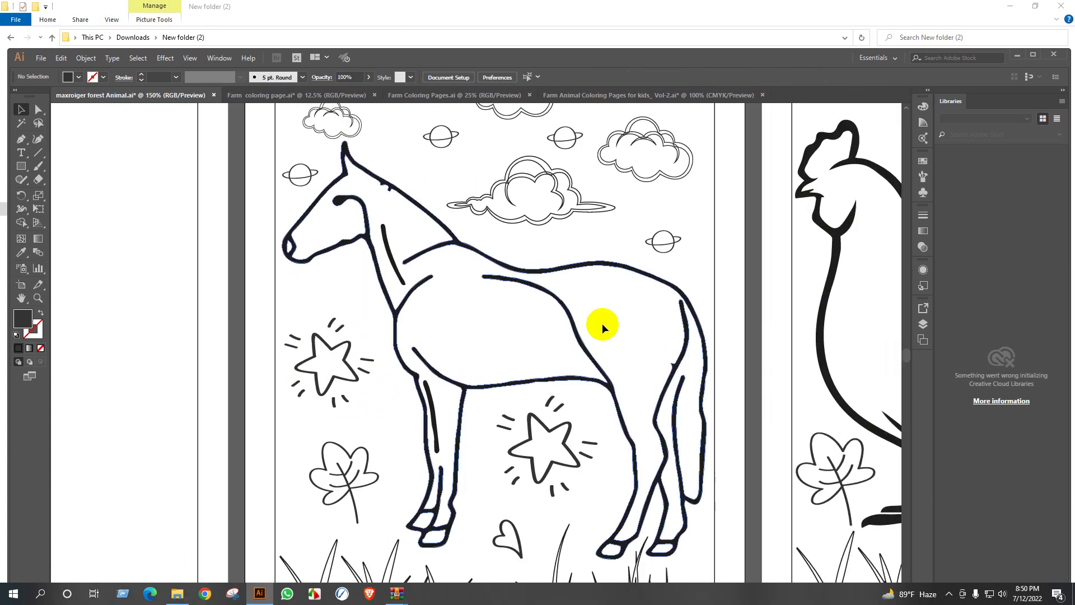
Copy the planet above the rump to the space below the horse's head and save the document
{"action": "left_click_drag", "start_coordinate": [672, 243], "coordinate": [343, 286]}
{"action": "scroll", "coordinate": [488, 294], "scroll_direction": "down", "scroll_amount": 2}
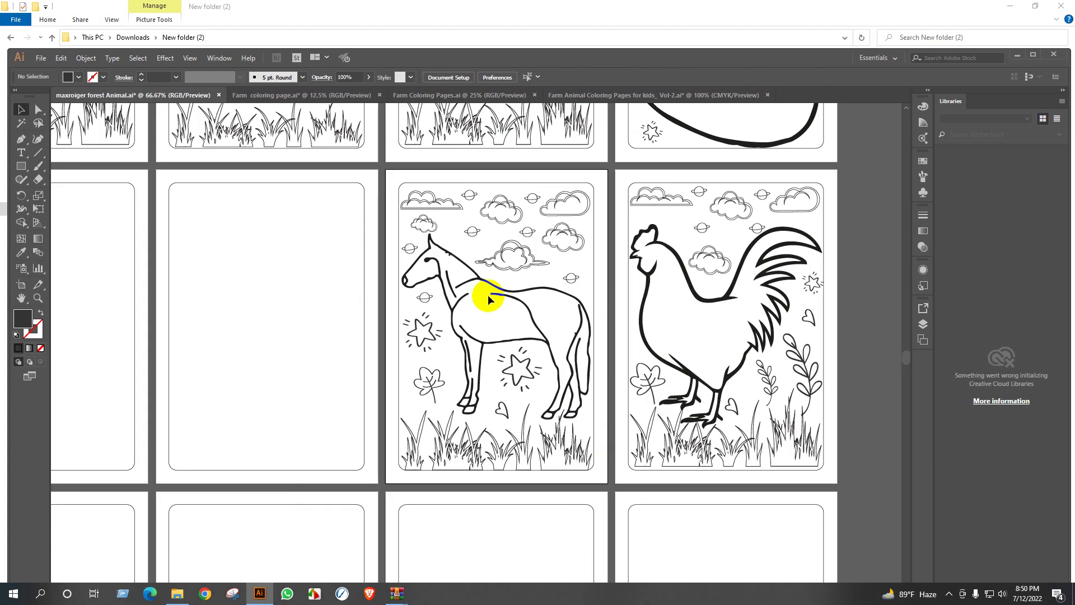
{"action": "left_click", "coordinate": [487, 294]}
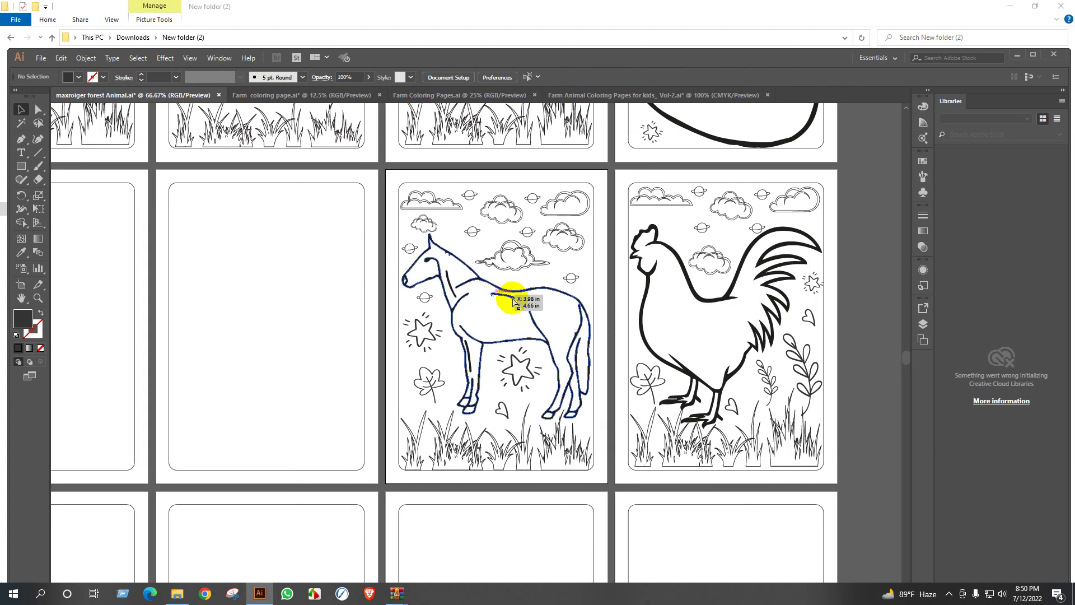
Close the Farm Animal Coloring Pages for kids_ Vol-2.ai document containing the source horse without saving its changes
{"action": "left_click", "coordinate": [681, 93]}
{"action": "left_click", "coordinate": [764, 95]}
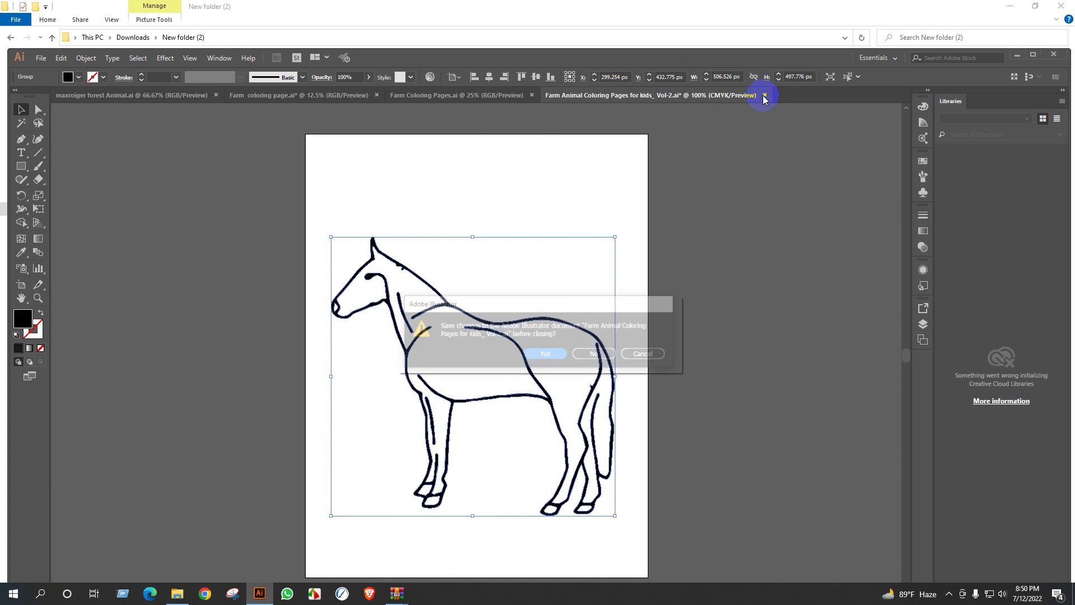
{"action": "left_click", "coordinate": [596, 355]}
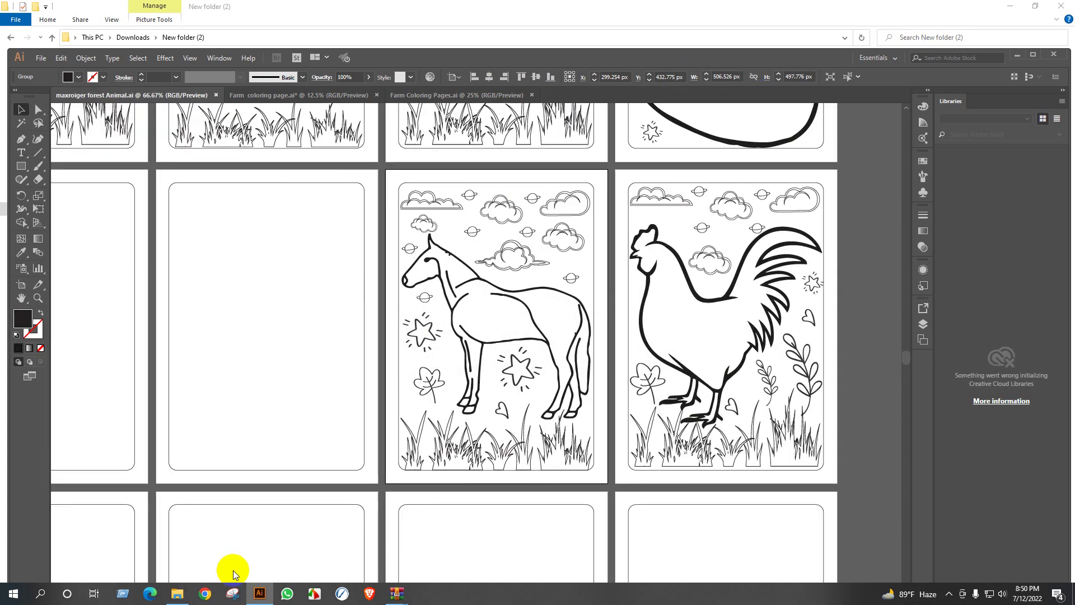
Open page 15, the goat kid with a bell, from the Farm Animal Coloring Pages for kids_ Vol-2.ai file
{"action": "left_click", "coordinate": [177, 592]}
{"action": "double_click", "coordinate": [811, 260]}
{"action": "left_click", "coordinate": [594, 356]}
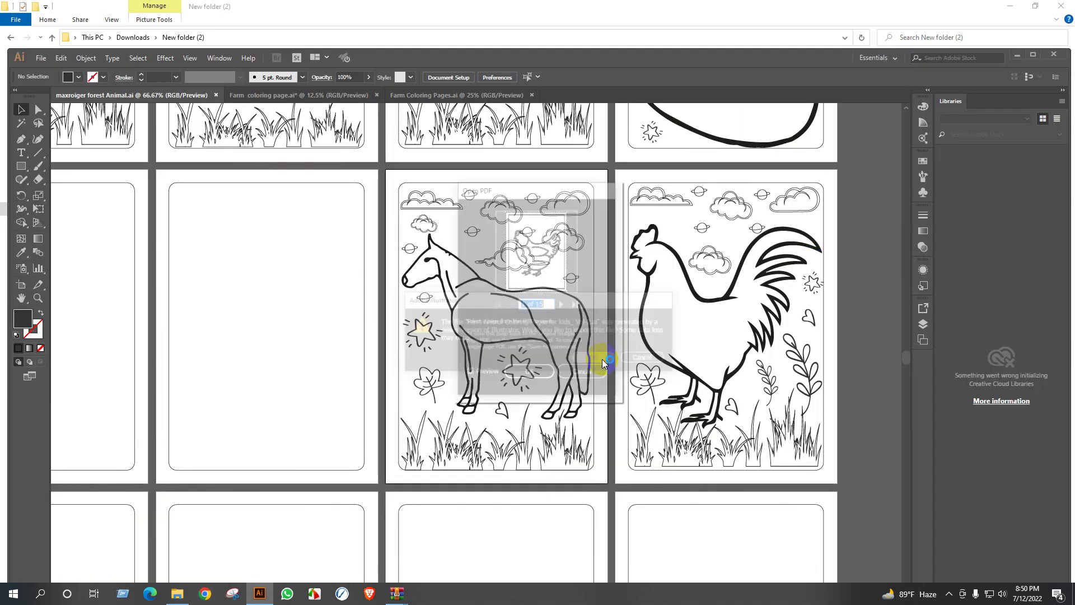
{"action": "left_click", "coordinate": [562, 305]}
{"action": "left_click", "coordinate": [563, 306]}
{"action": "left_click", "coordinate": [563, 305]}
{"action": "left_click", "coordinate": [563, 306]}
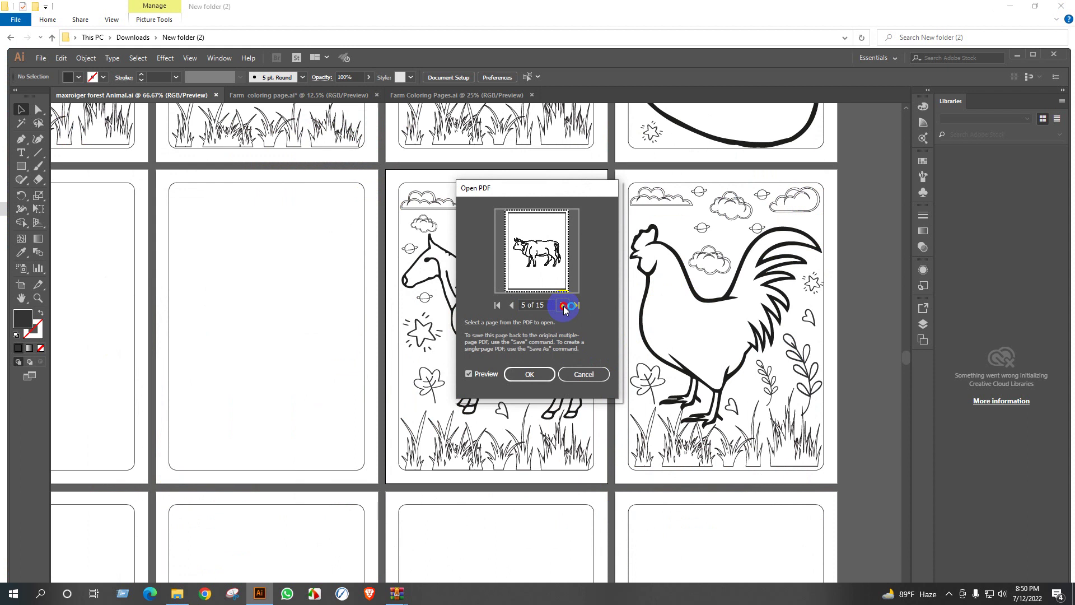
{"action": "left_click", "coordinate": [563, 306]}
{"action": "left_click", "coordinate": [563, 306]}
{"action": "left_click", "coordinate": [563, 306]}
{"action": "left_click", "coordinate": [563, 306]}
{"action": "left_click", "coordinate": [563, 306]}
{"action": "left_click", "coordinate": [562, 306]}
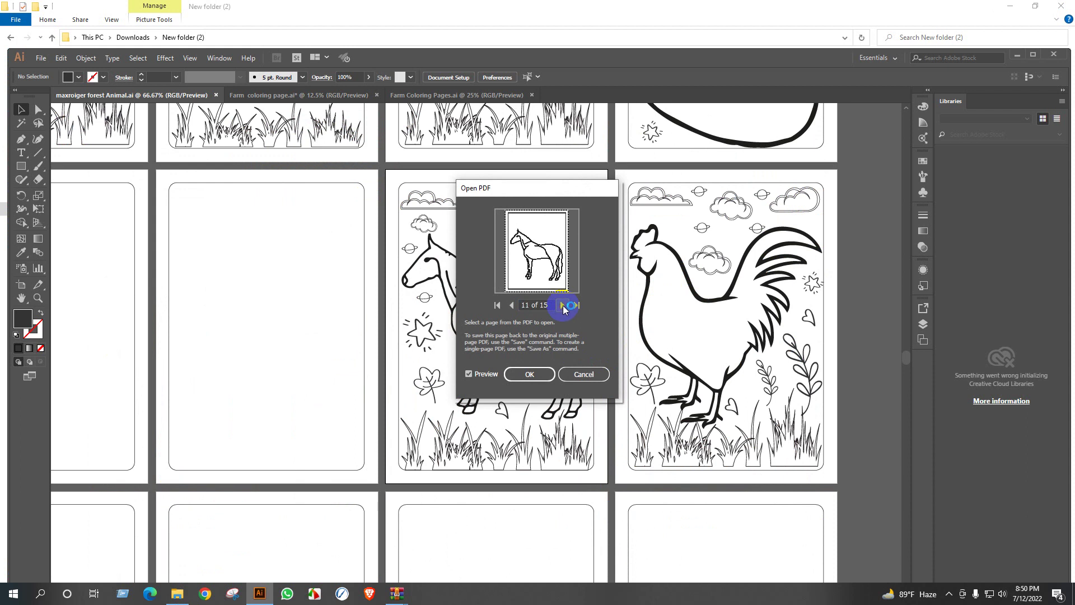
{"action": "left_click", "coordinate": [563, 305]}
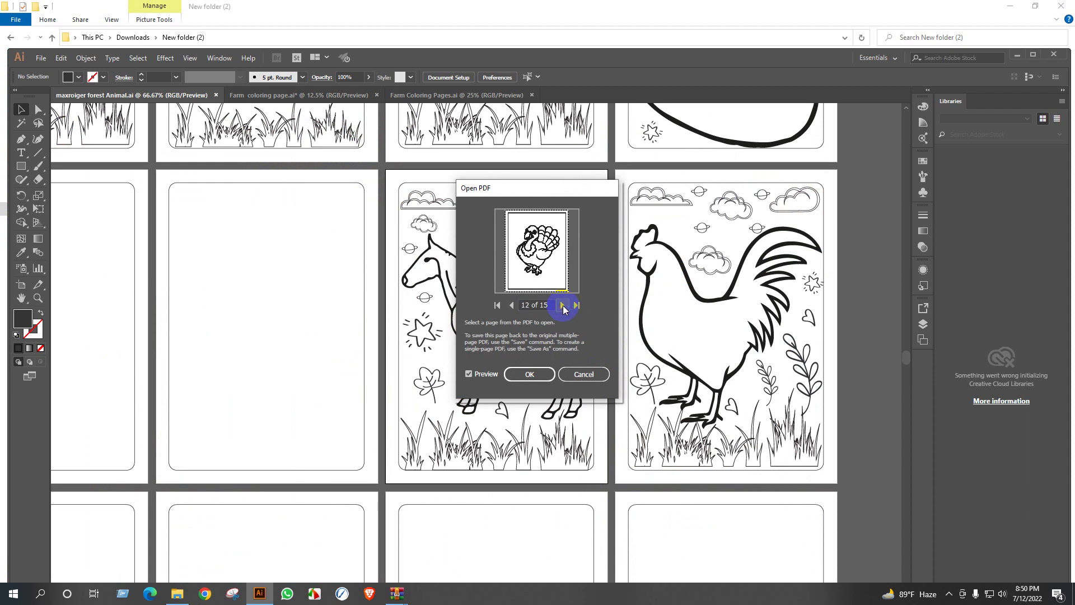
{"action": "left_click", "coordinate": [562, 306]}
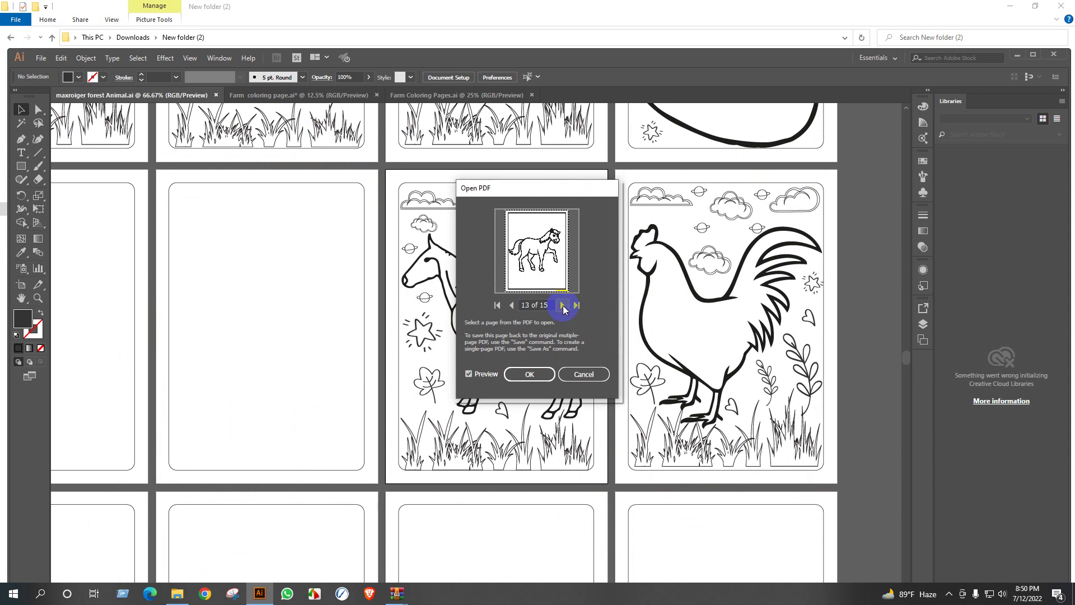
{"action": "left_click", "coordinate": [562, 306]}
{"action": "left_click", "coordinate": [563, 305]}
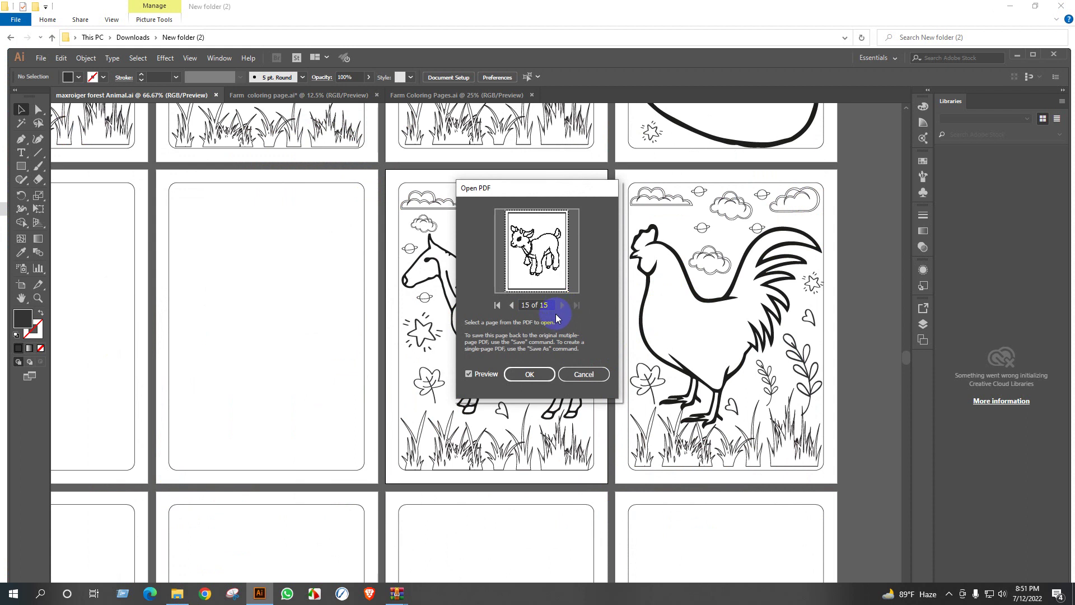
{"action": "left_click", "coordinate": [527, 373]}
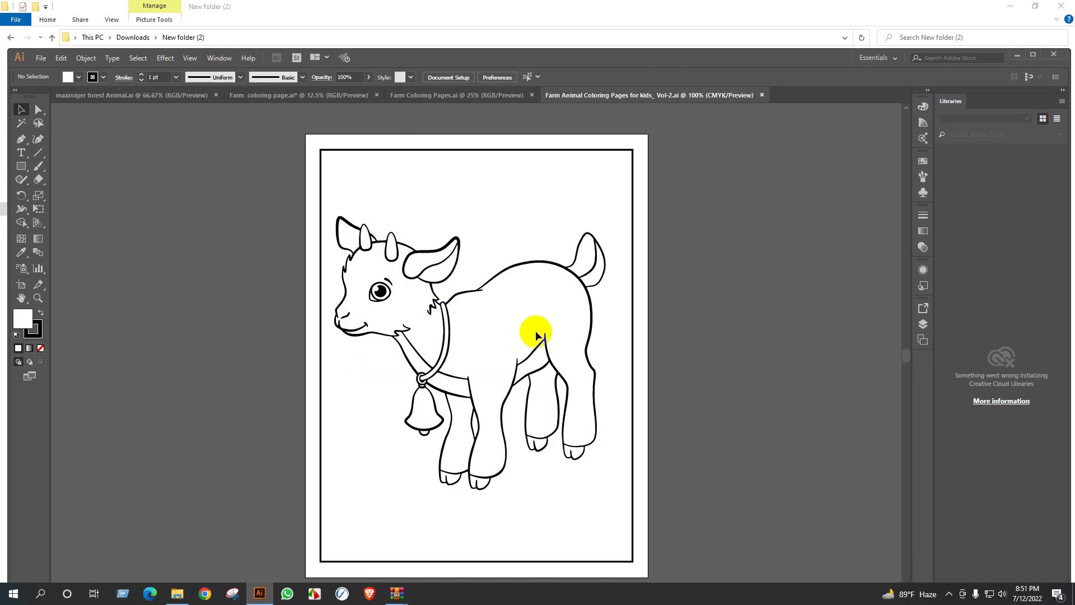
{"action": "left_click", "coordinate": [633, 221]}
{"action": "key", "text": "Delete"}
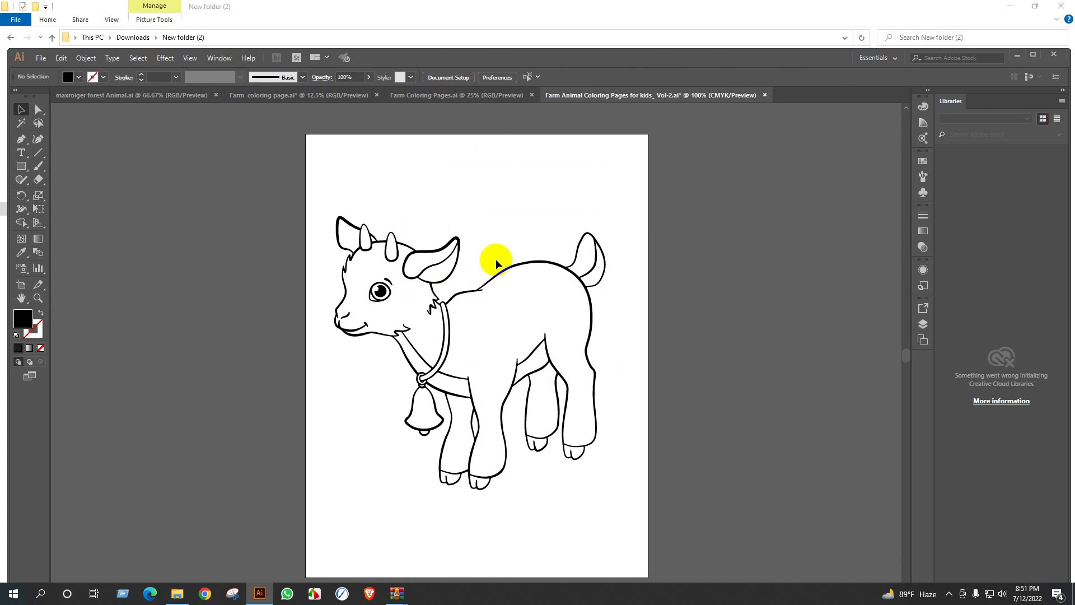
{"action": "left_click", "coordinate": [553, 255]}
{"action": "key", "text": "ctrl+z"}
{"action": "right_click", "coordinate": [595, 282]}
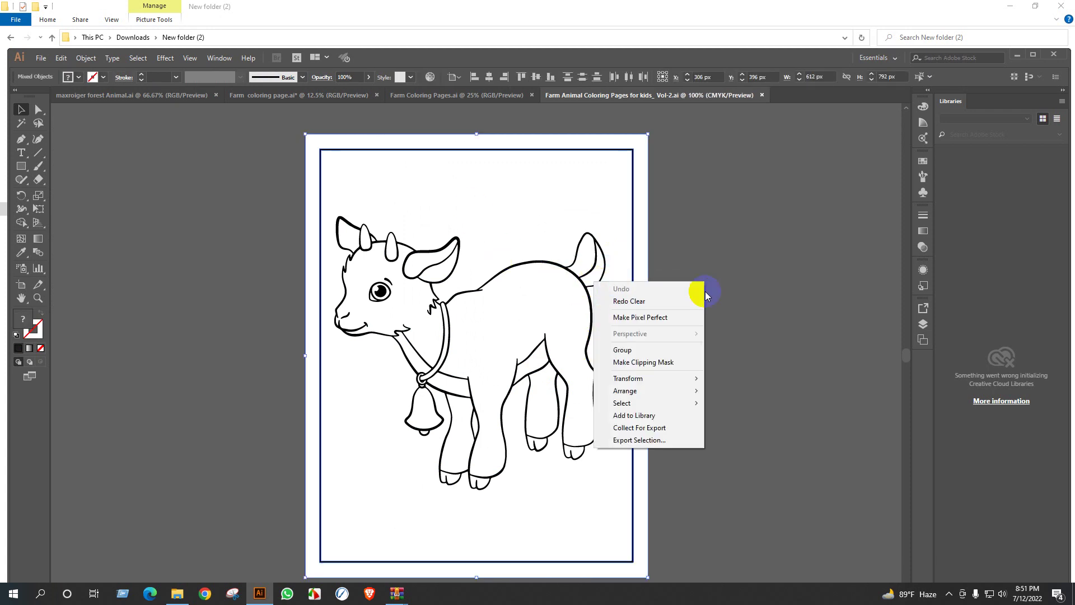
{"action": "left_click", "coordinate": [760, 303]}
{"action": "right_click", "coordinate": [580, 236]}
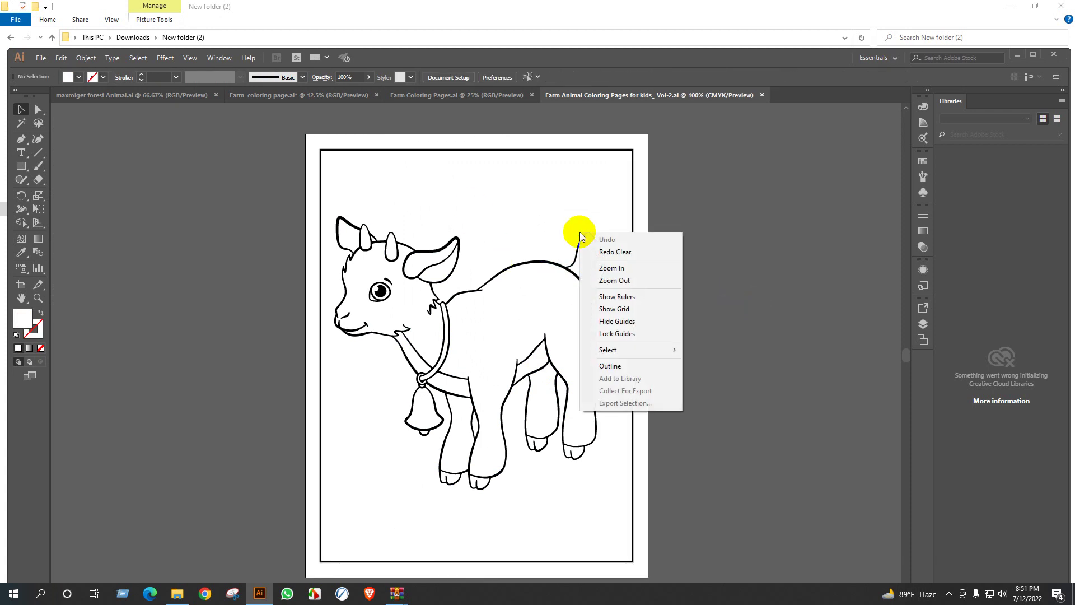
Delete the rectangular border around the goat kid and release the artwork's clipping mask
{"action": "left_click", "coordinate": [633, 200]}
{"action": "key", "text": "Delete"}
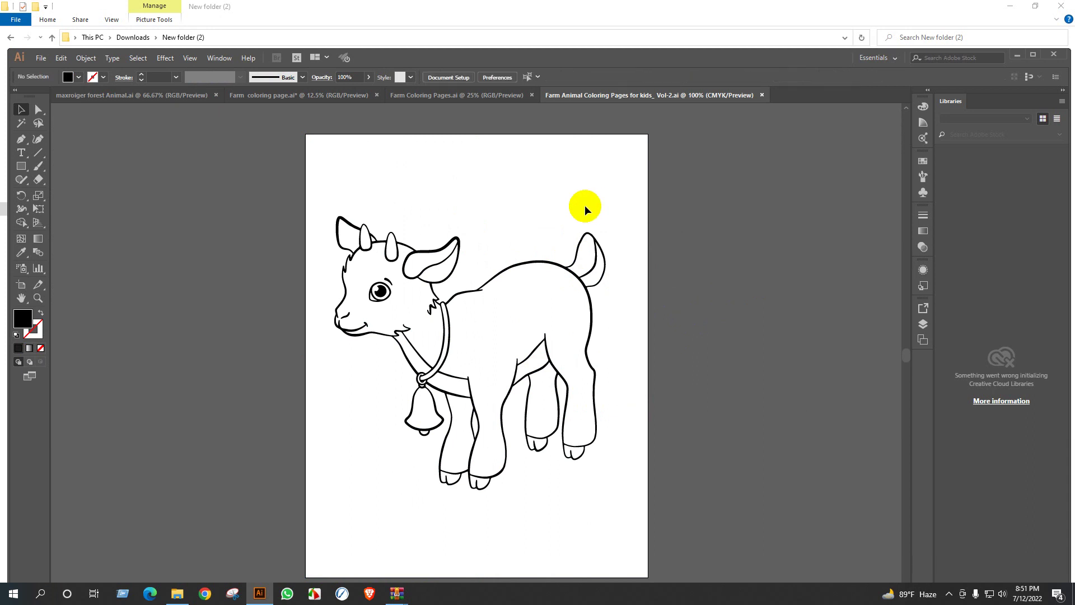
{"action": "left_click", "coordinate": [570, 207]}
{"action": "right_click", "coordinate": [621, 223]}
{"action": "left_click", "coordinate": [669, 303]}
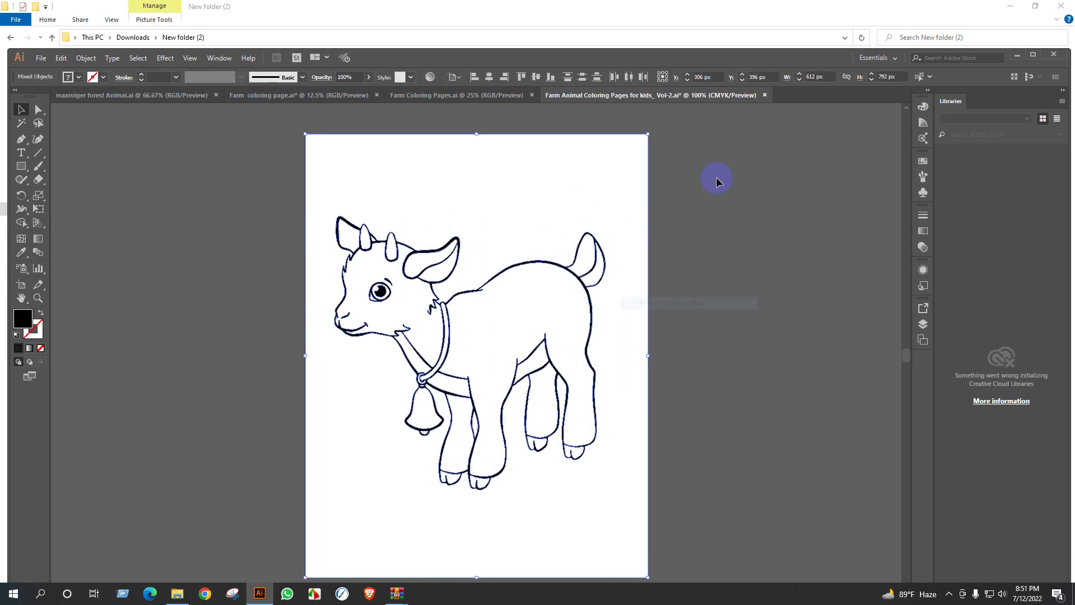
{"action": "left_click", "coordinate": [620, 193]}
Copy the goat kid outline onto the blank page beside the horse in maxroiger forest Animal.ai and center it on the artboard
{"action": "left_click", "coordinate": [527, 359]}
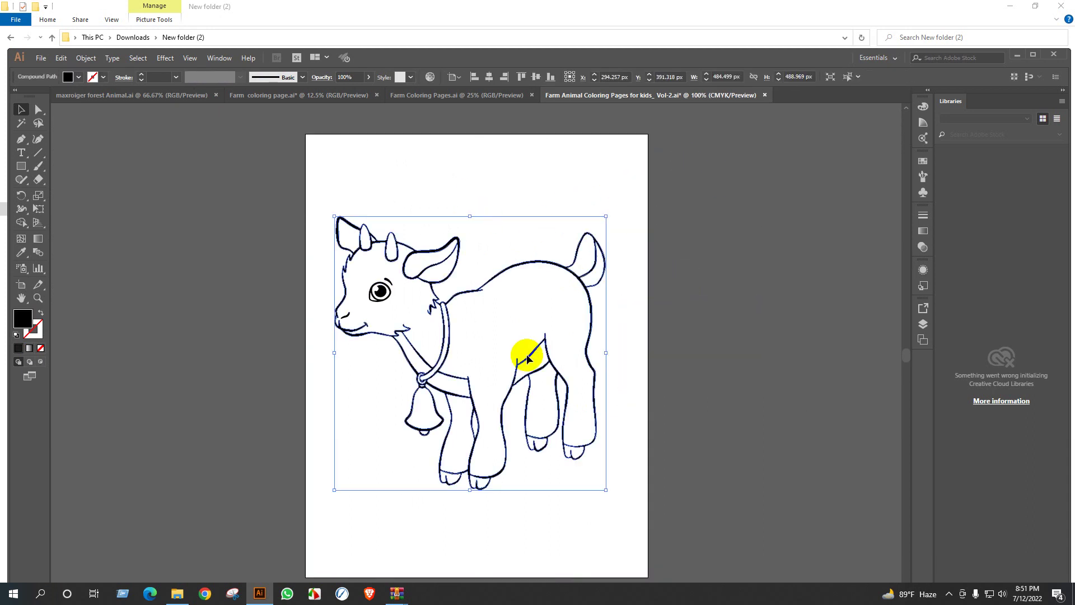
{"action": "scroll", "coordinate": [527, 359], "scroll_direction": "down", "scroll_amount": 2}
{"action": "left_click_drag", "start_coordinate": [481, 304], "coordinate": [326, 319]}
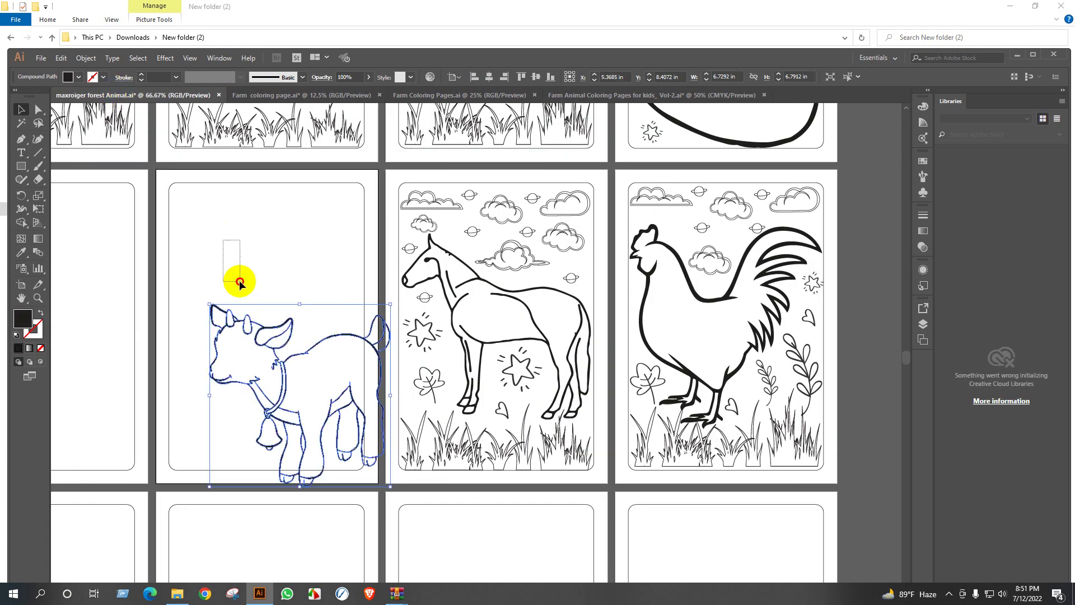
{"action": "left_click", "coordinate": [536, 77]}
{"action": "left_click", "coordinate": [489, 77]}
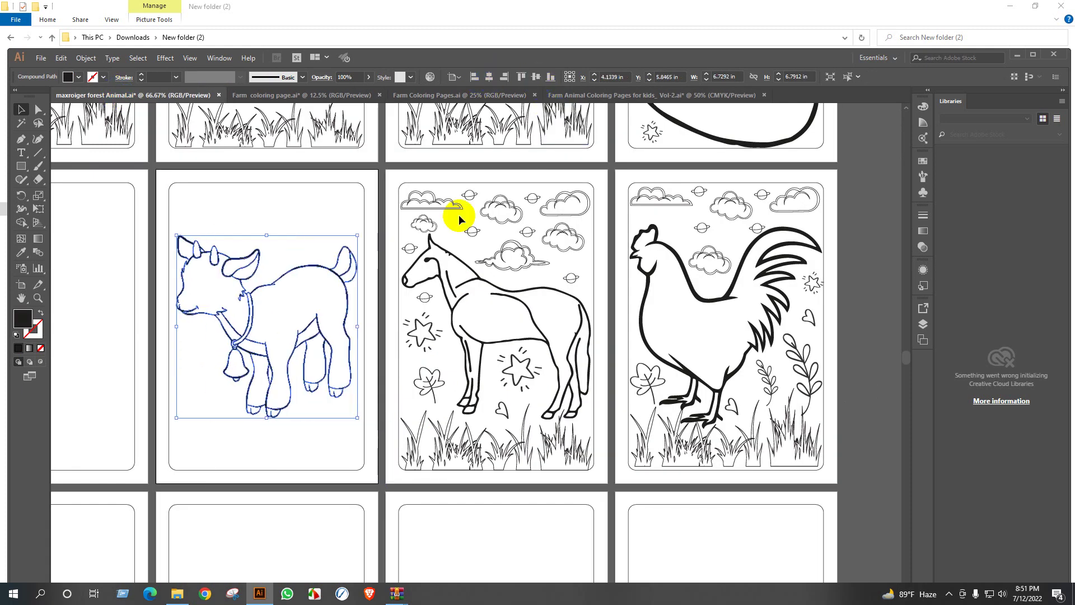
Copy the background set of clouds, planets, leaf and grass from the pasteboard onto the goat kid's page, centered on the artboard
{"action": "scroll", "coordinate": [459, 219], "scroll_direction": "down", "scroll_amount": 2}
{"action": "left_click_drag", "start_coordinate": [776, 291], "coordinate": [708, 291], "text": "alt"}
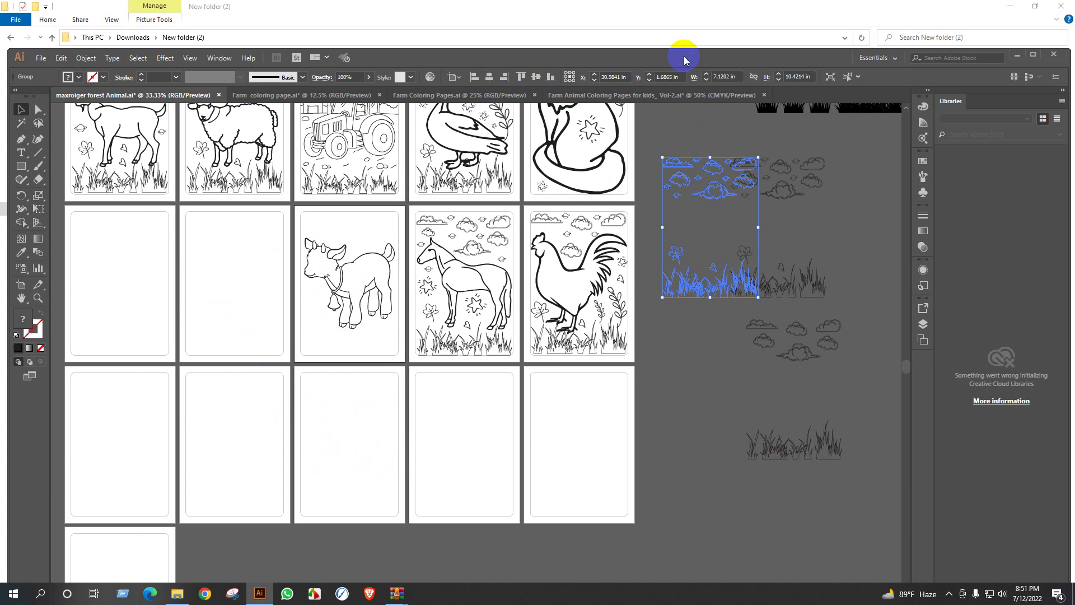
{"action": "left_click", "coordinate": [536, 76]}
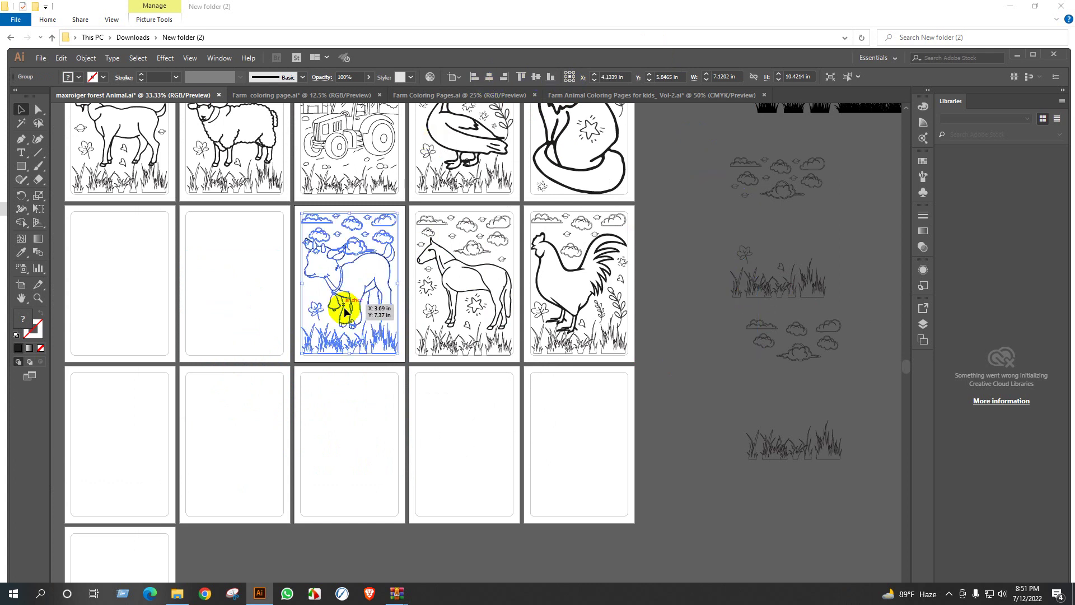
{"action": "scroll", "coordinate": [343, 307], "scroll_direction": "up", "scroll_amount": 2}
{"action": "scroll", "coordinate": [369, 294], "scroll_direction": "up", "scroll_amount": 1}
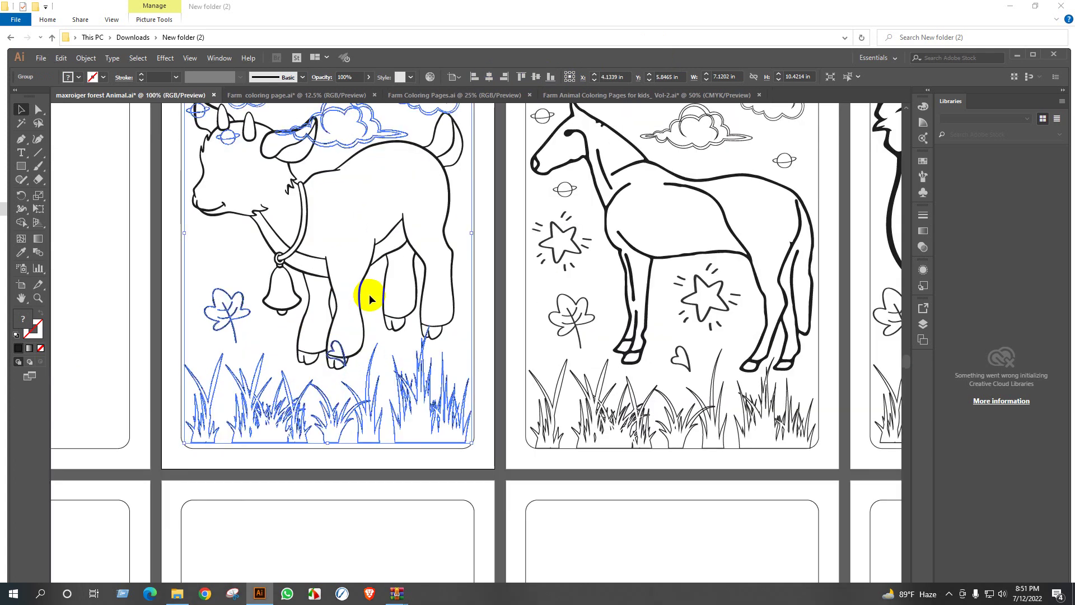
Ungroup the background set on the goat kid's page into separate elements
{"action": "scroll", "coordinate": [373, 286], "scroll_direction": "down", "scroll_amount": 1}
{"action": "left_click", "coordinate": [374, 284], "text": "shift"}
{"action": "right_click", "coordinate": [374, 285]}
{"action": "left_click", "coordinate": [406, 364]}
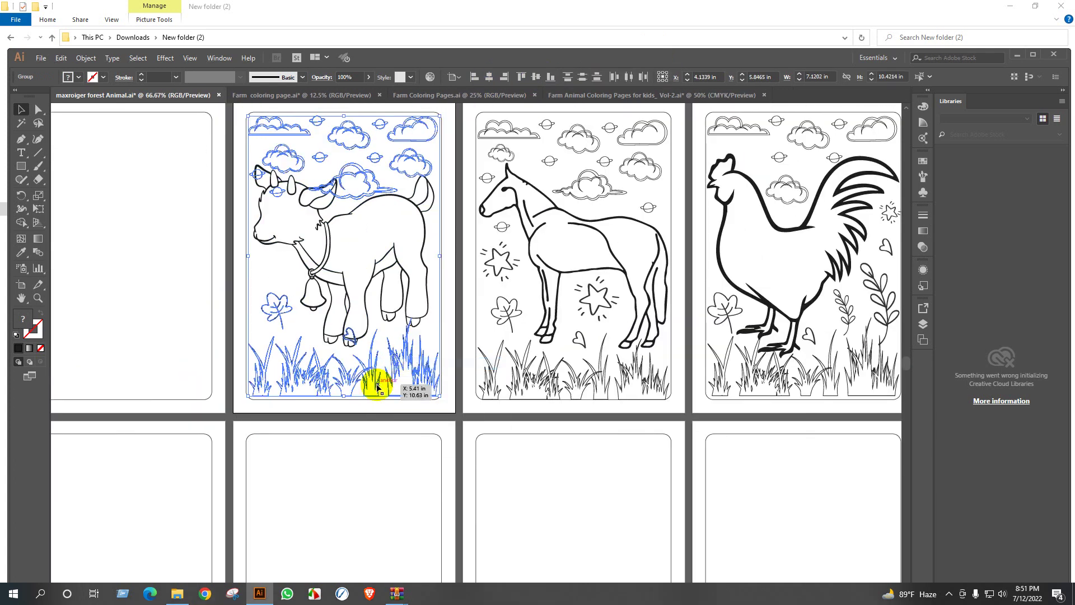
{"action": "left_click", "coordinate": [374, 377]}
{"action": "right_click", "coordinate": [381, 385]}
{"action": "left_click", "coordinate": [406, 442]}
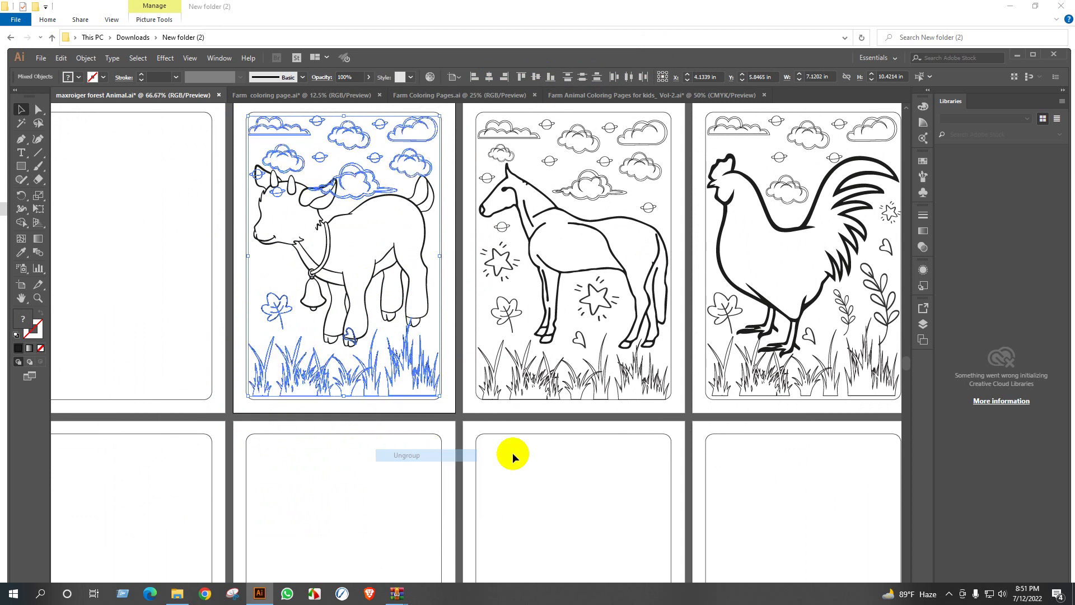
{"action": "left_click", "coordinate": [511, 451]}
Shrink the wide cloud overlapping the goat kid's ear and place it in the clear space between ear and tail
{"action": "scroll", "coordinate": [348, 229], "scroll_direction": "up", "scroll_amount": 1}
{"action": "scroll", "coordinate": [349, 231], "scroll_direction": "up", "scroll_amount": 1}
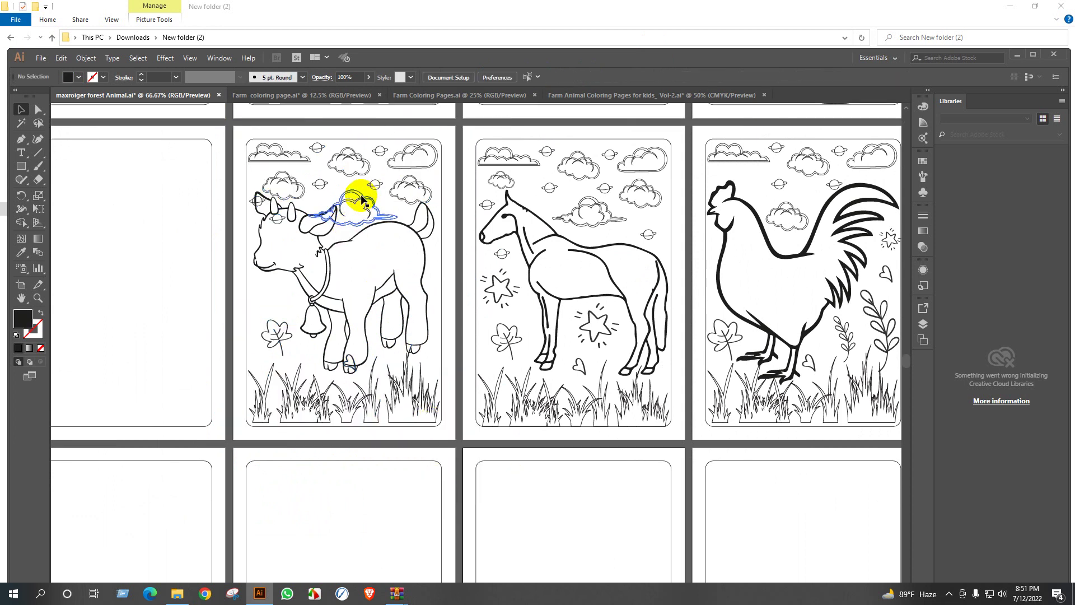
{"action": "left_click", "coordinate": [361, 202]}
{"action": "scroll", "coordinate": [351, 221], "scroll_direction": "up", "scroll_amount": 3}
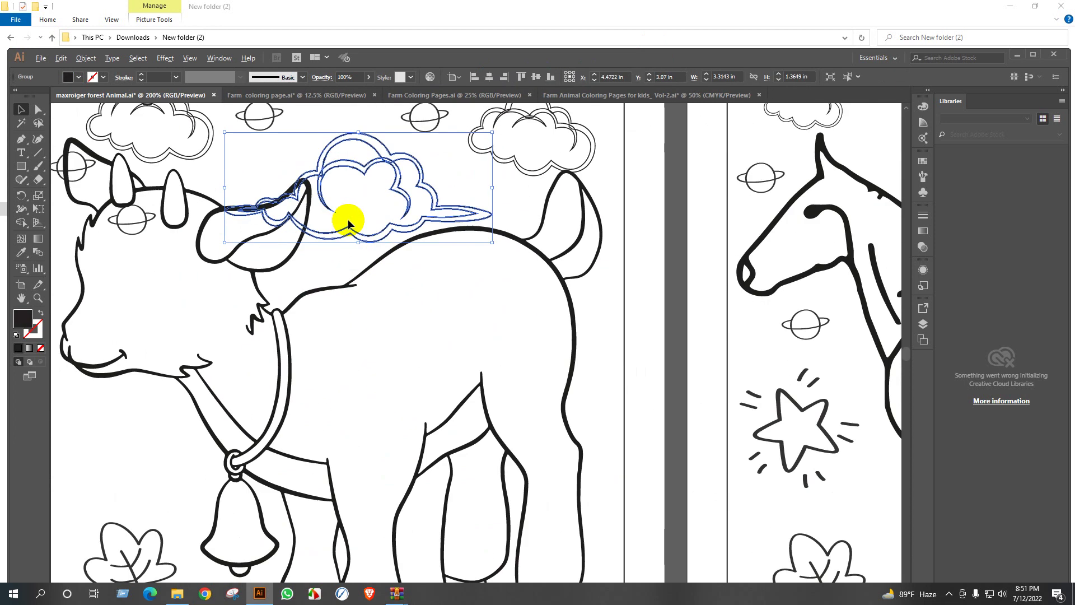
{"action": "left_click_drag", "start_coordinate": [358, 243], "coordinate": [418, 241]}
{"action": "left_click", "coordinate": [355, 207]}
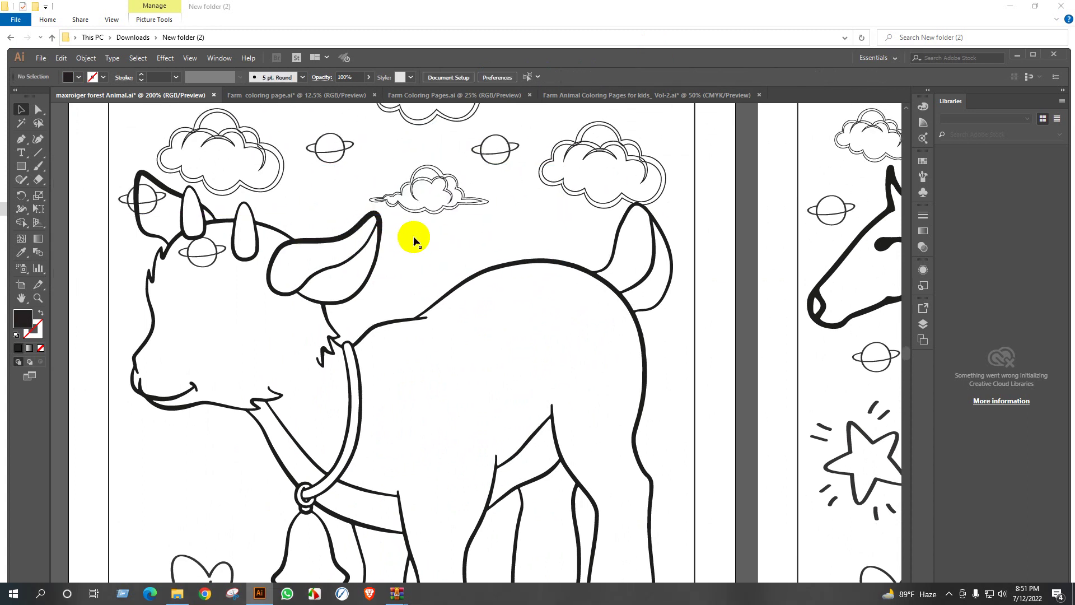
Scale down the cloud above the goat kid's horns so it sits clear of the head
{"action": "left_click", "coordinate": [245, 189]}
{"action": "left_click_drag", "start_coordinate": [284, 194], "coordinate": [241, 166]}
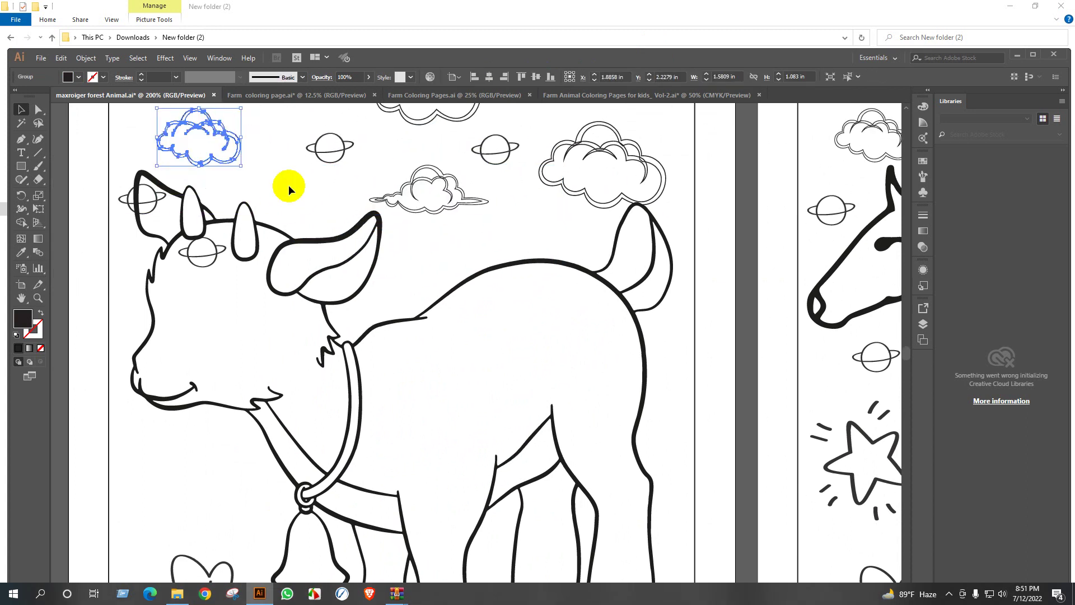
{"action": "left_click", "coordinate": [285, 187]}
Delete the rings and circles of the two planets overlapping the goat kid's ear and forehead
{"action": "left_click", "coordinate": [162, 200]}
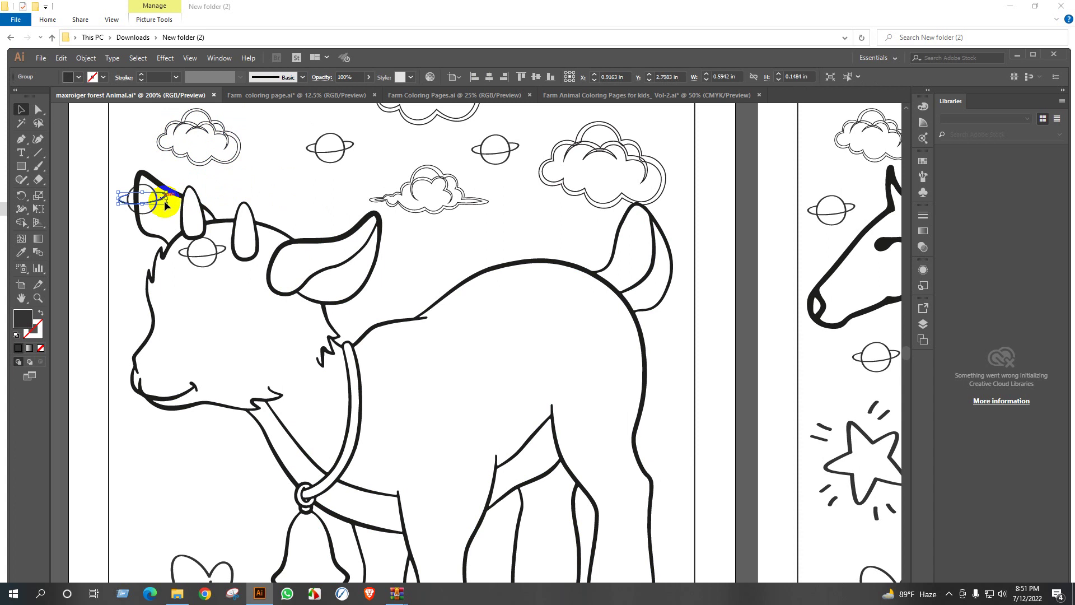
{"action": "key", "text": "Delete"}
{"action": "left_click_drag", "start_coordinate": [211, 252], "coordinate": [199, 469]}
{"action": "left_click", "coordinate": [237, 306]}
{"action": "left_click_drag", "start_coordinate": [200, 259], "coordinate": [187, 456]}
{"action": "key", "text": "Delete"}
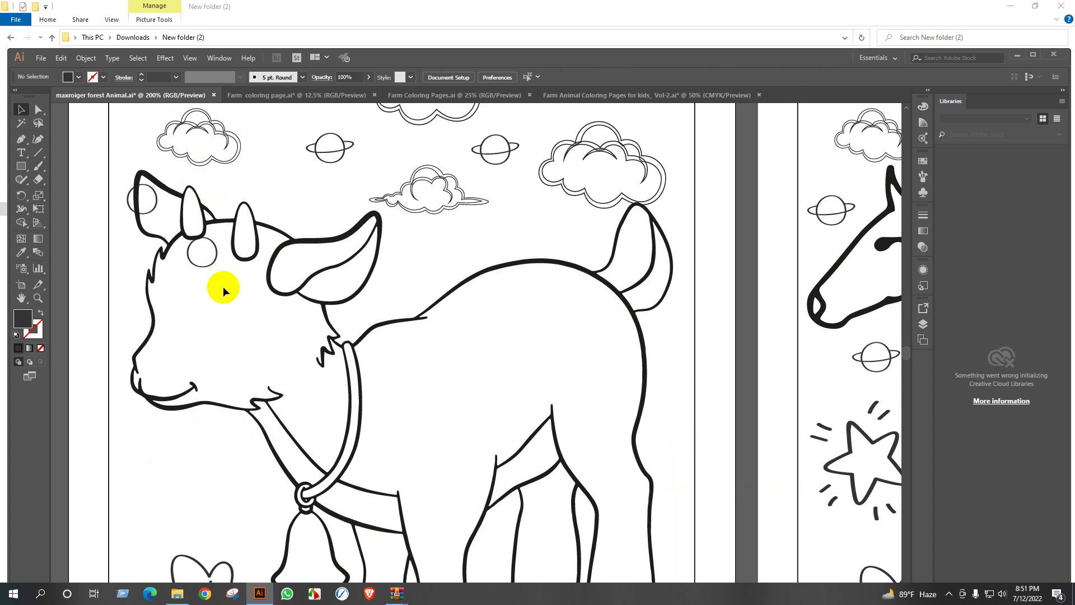
{"action": "left_click", "coordinate": [215, 254]}
{"action": "key", "text": "Delete"}
{"action": "left_click", "coordinate": [155, 207]}
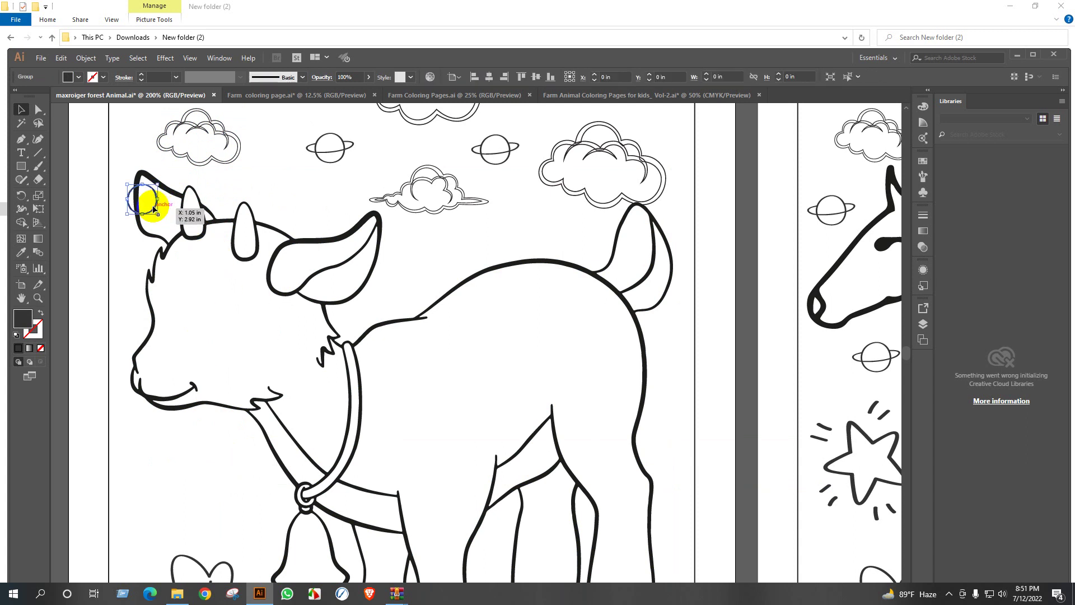
{"action": "key", "text": "Delete"}
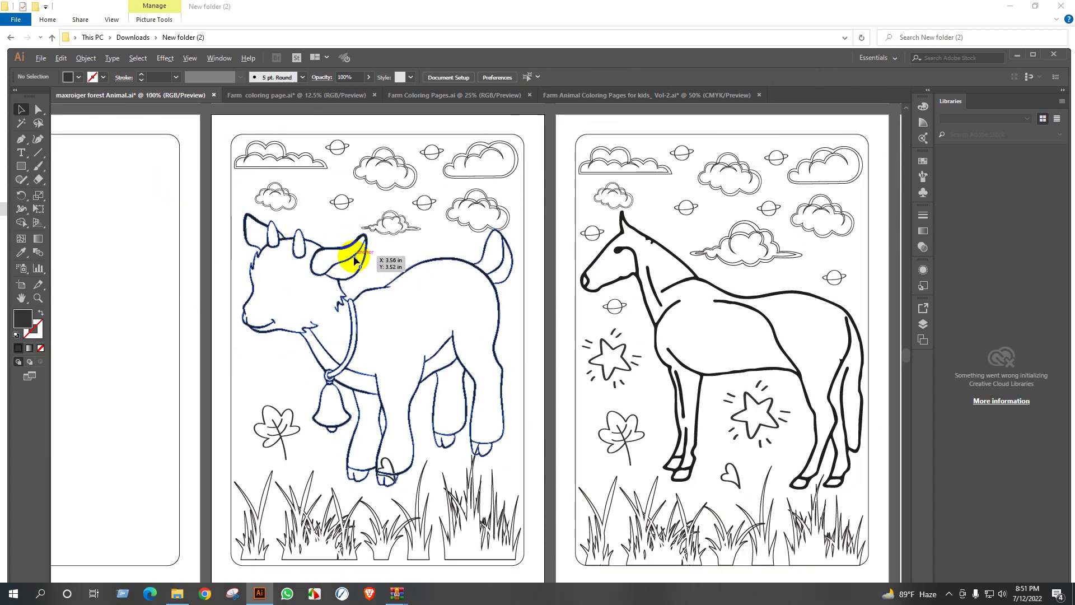
Copy a planet twice into the space above the goat kid's back, and copy the horse page's chest-side star below the kid's head
{"action": "scroll", "coordinate": [360, 240], "scroll_direction": "down", "scroll_amount": 2}
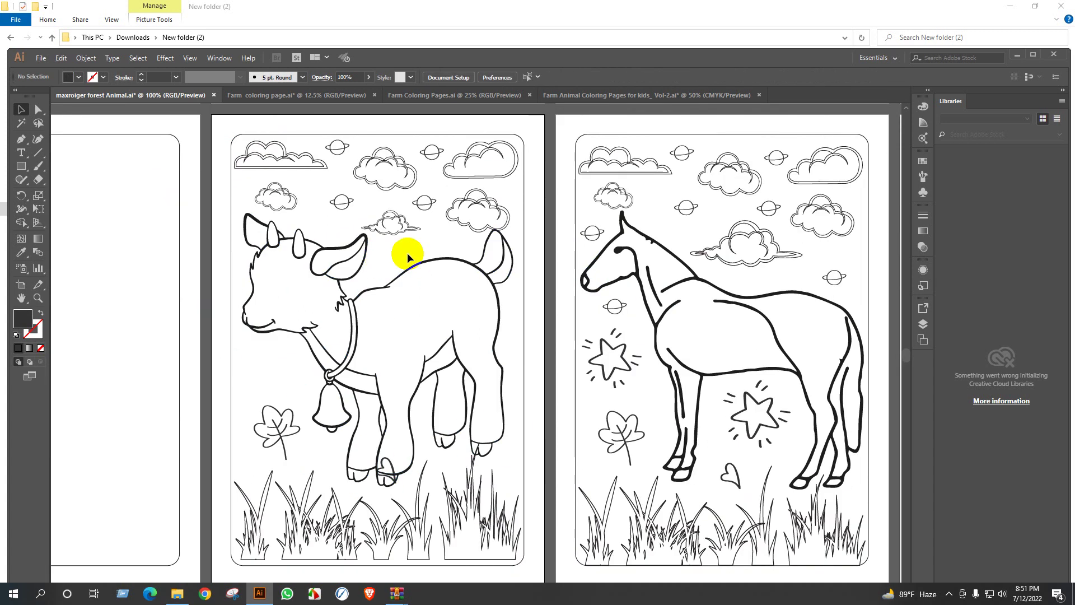
{"action": "left_click", "coordinate": [427, 204]}
{"action": "left_click", "coordinate": [440, 212]}
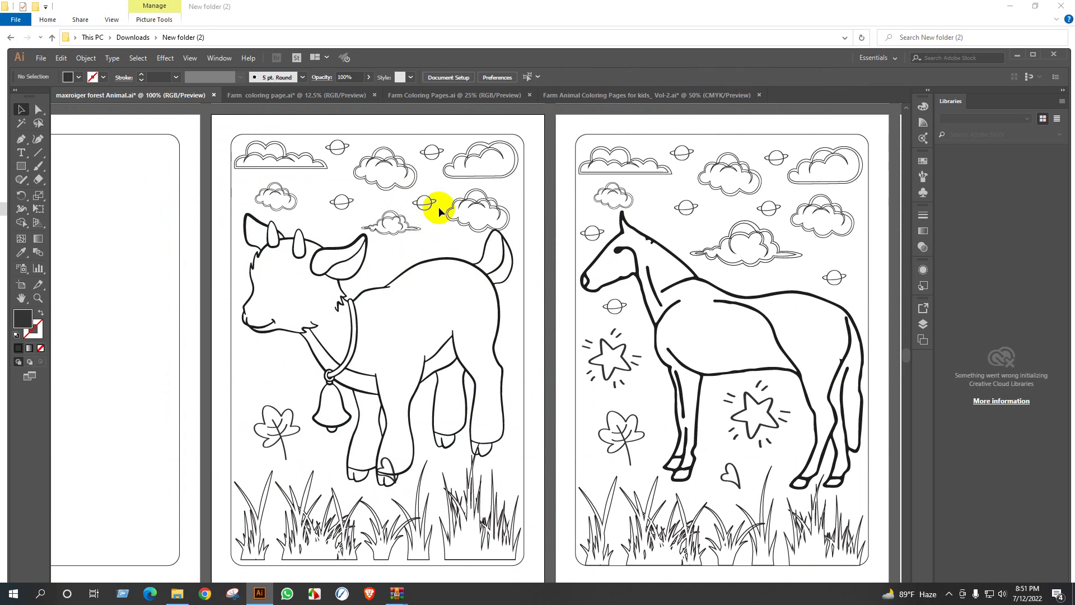
{"action": "left_click_drag", "start_coordinate": [429, 207], "coordinate": [440, 240]}
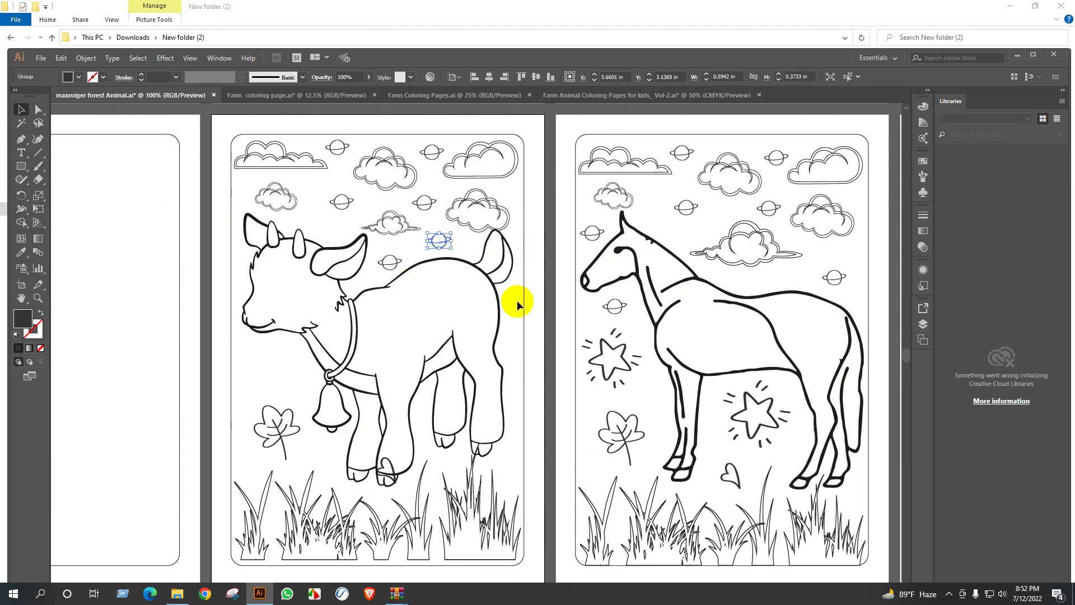
{"action": "left_click", "coordinate": [516, 298]}
{"action": "left_click_drag", "start_coordinate": [628, 358], "coordinate": [290, 362]}
{"action": "left_click_drag", "start_coordinate": [279, 433], "coordinate": [284, 447]}
{"action": "left_click", "coordinate": [308, 453]}
{"action": "key", "text": "ctrl+z"}
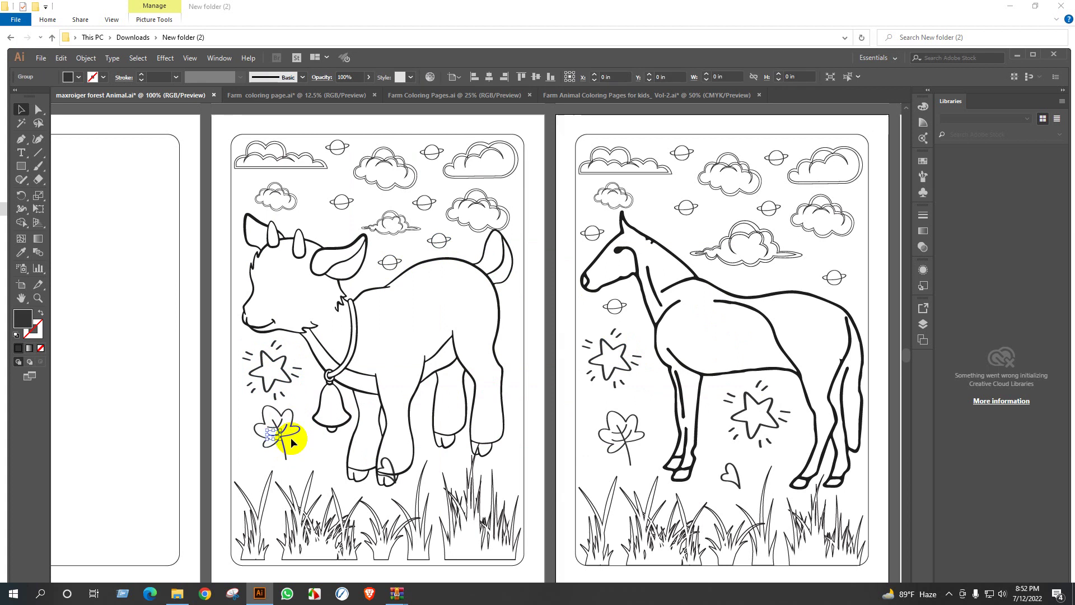
Group the parts of the leaf below the star and move it down to Y about 8.17 in
{"action": "scroll", "coordinate": [292, 442], "scroll_direction": "up", "scroll_amount": 3}
{"action": "left_click_drag", "start_coordinate": [175, 354], "coordinate": [305, 497]}
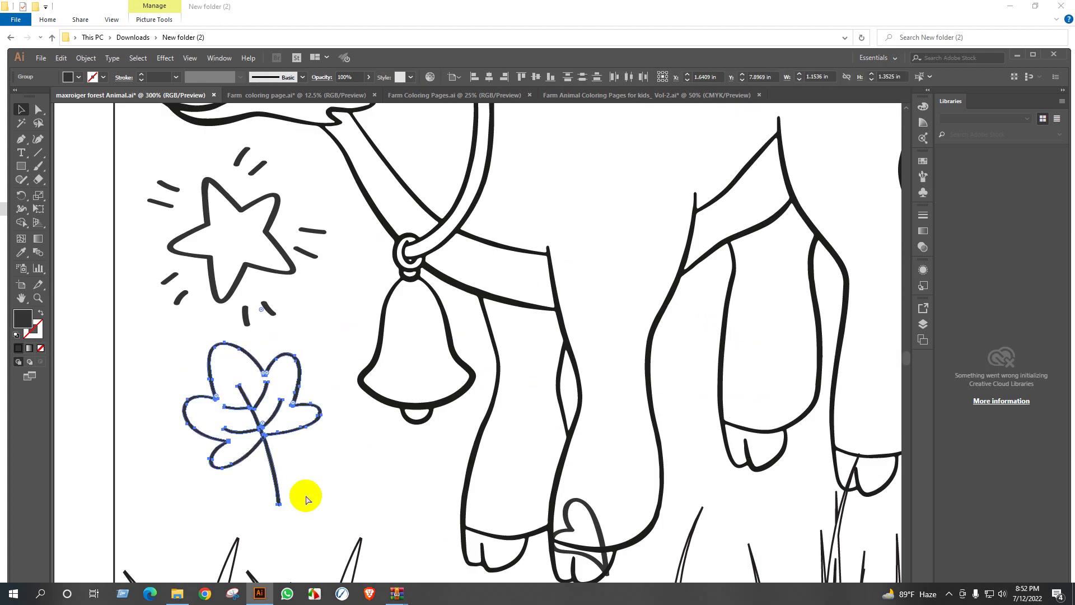
{"action": "key", "text": "ctrl+g"}
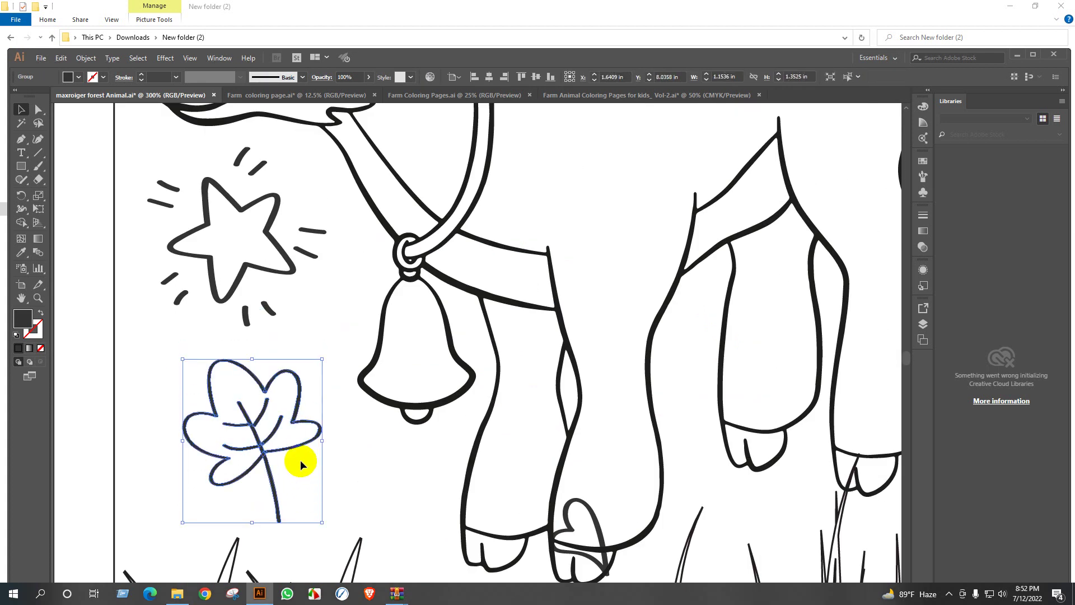
{"action": "left_click_drag", "start_coordinate": [300, 459], "coordinate": [300, 476]}
{"action": "scroll", "coordinate": [280, 441], "scroll_direction": "down", "scroll_amount": 4}
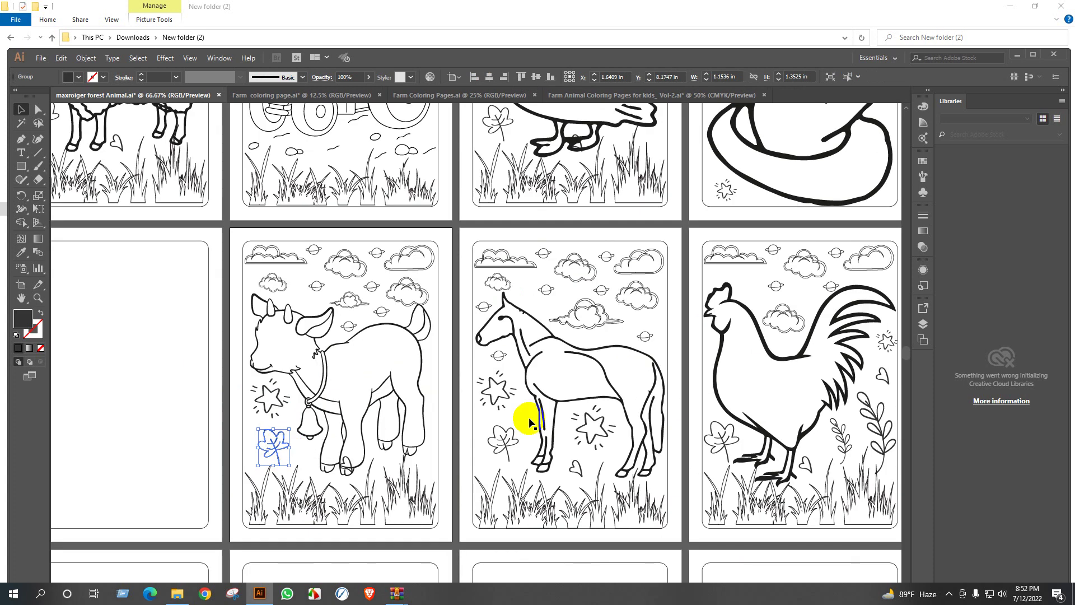
Move the heart off the goat kid's front hoof to the empty space beside its hind leg, above the grass
{"action": "left_click", "coordinate": [463, 439]}
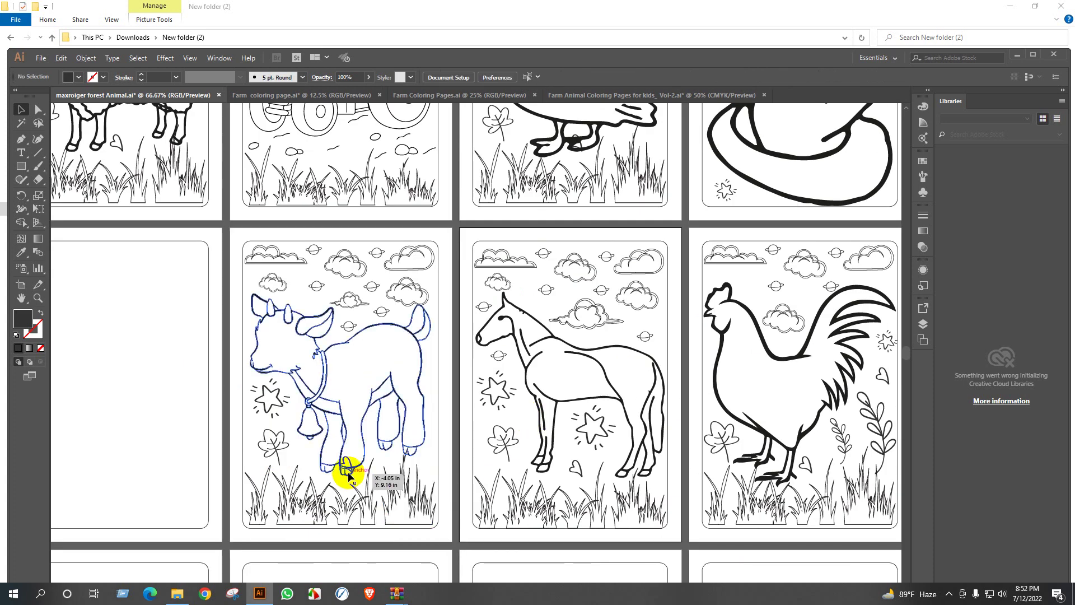
{"action": "scroll", "coordinate": [349, 476], "scroll_direction": "up", "scroll_amount": 4}
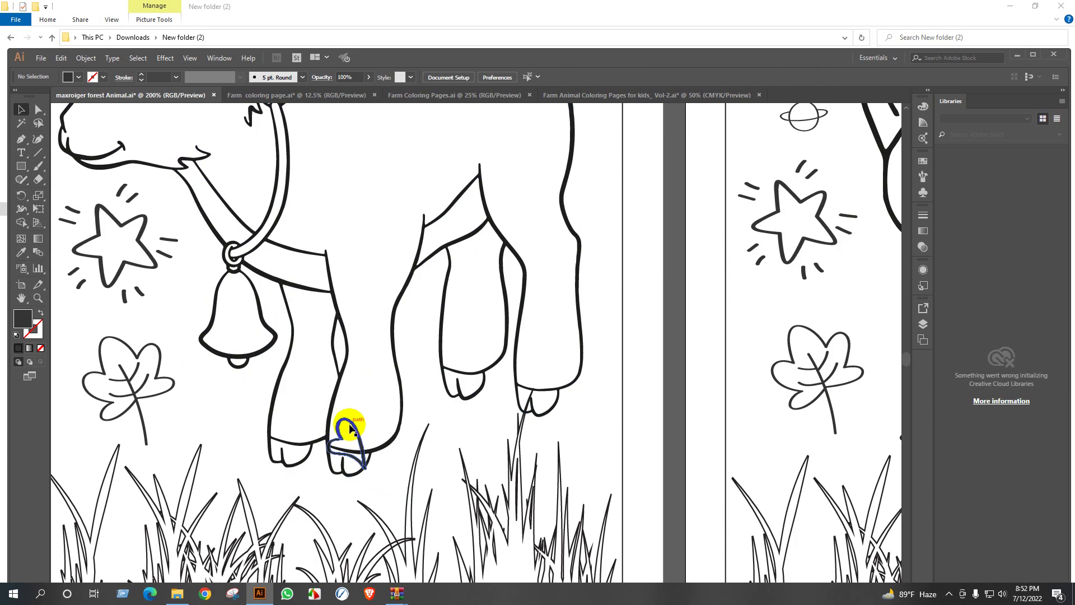
{"action": "left_click_drag", "start_coordinate": [351, 426], "coordinate": [593, 423]}
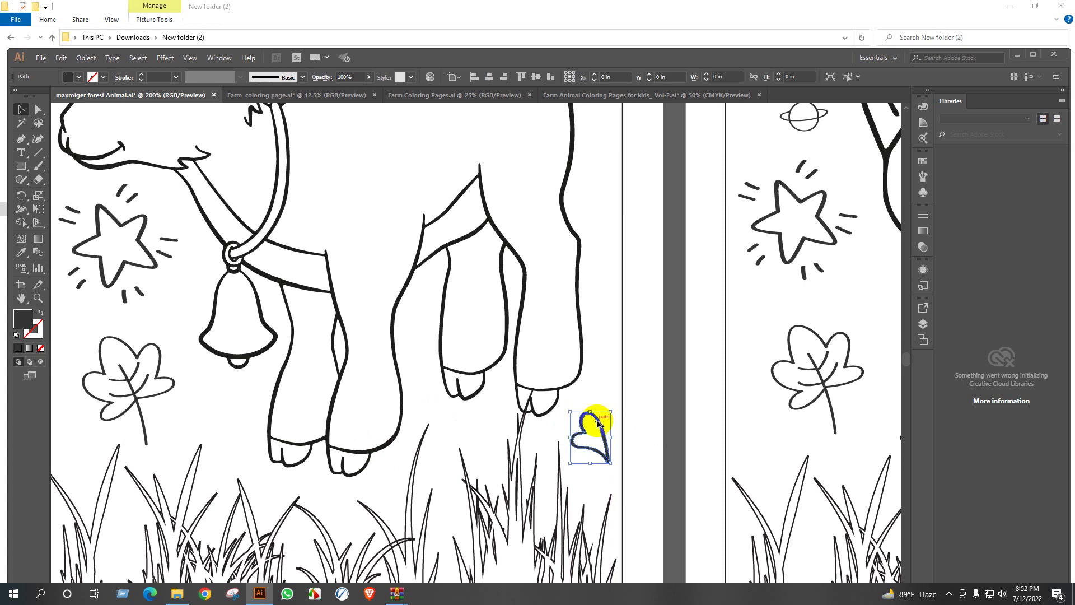
{"action": "scroll", "coordinate": [593, 425], "scroll_direction": "down", "scroll_amount": 4}
{"action": "left_click", "coordinate": [560, 542]}
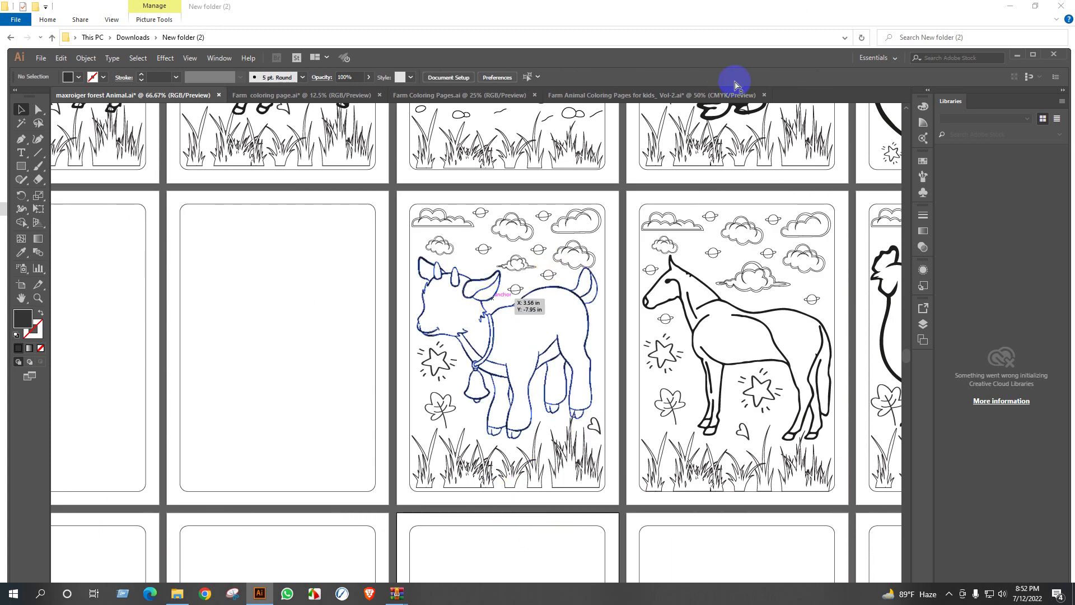
Close the Farm Animal Coloring Pages for kids_ Vol-2.ai document without saving its changes
{"action": "left_click", "coordinate": [721, 101]}
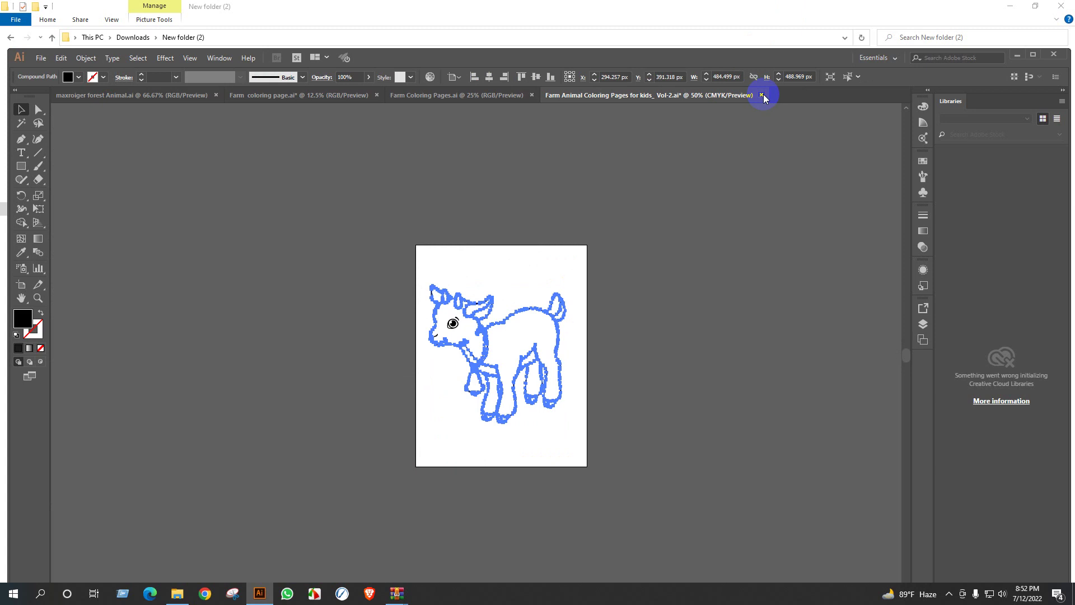
{"action": "left_click", "coordinate": [763, 95]}
{"action": "left_click", "coordinate": [593, 354]}
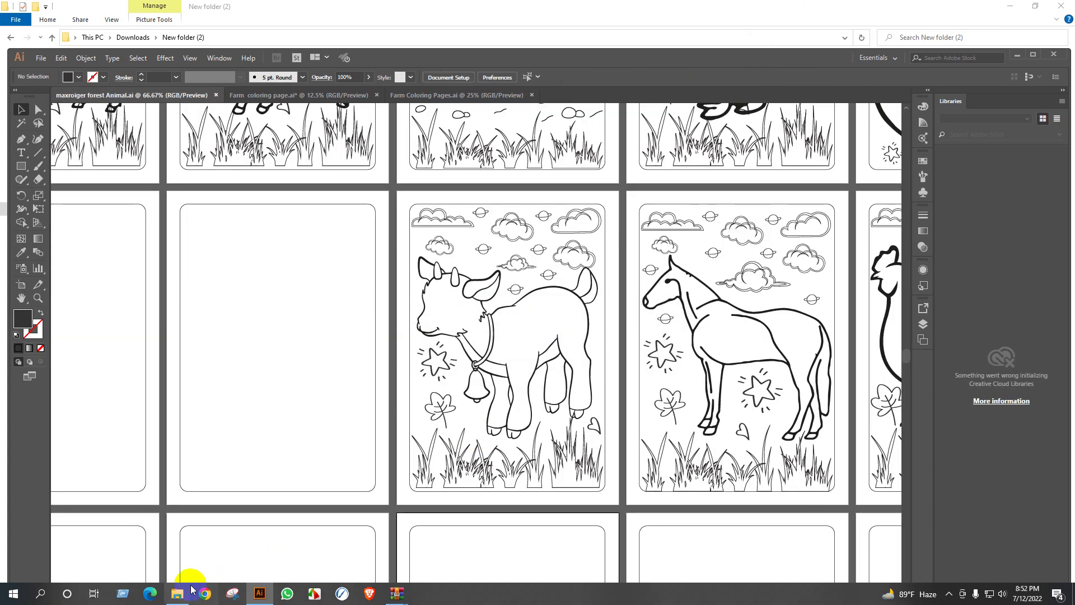
Reopen Farm Animal Coloring Pages for kids_ Vol-2.ai from the file folder, importing page 12 of 15 with the turkey
{"action": "left_click", "coordinate": [173, 594]}
{"action": "double_click", "coordinate": [775, 266]}
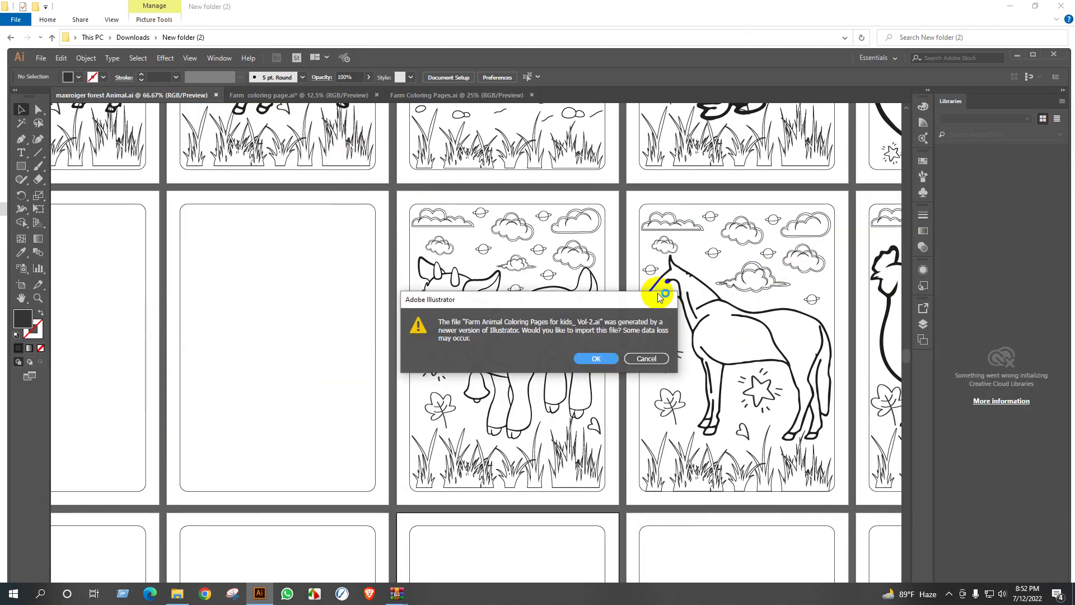
{"action": "left_click", "coordinate": [595, 359]}
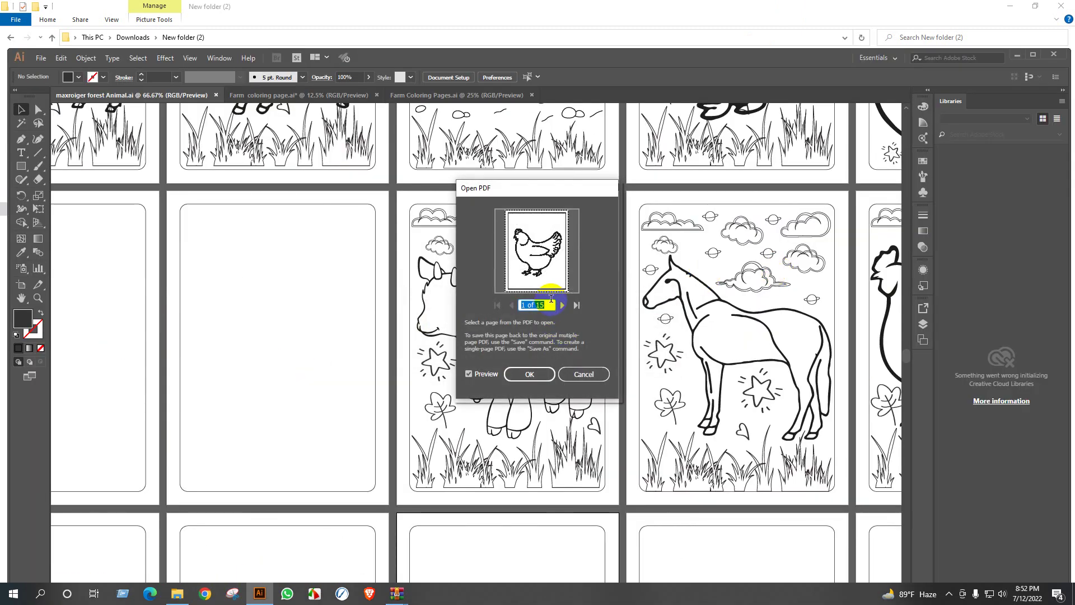
{"action": "left_click", "coordinate": [562, 305]}
{"action": "left_click", "coordinate": [562, 306]}
{"action": "left_click", "coordinate": [561, 305]}
{"action": "left_click", "coordinate": [562, 305]}
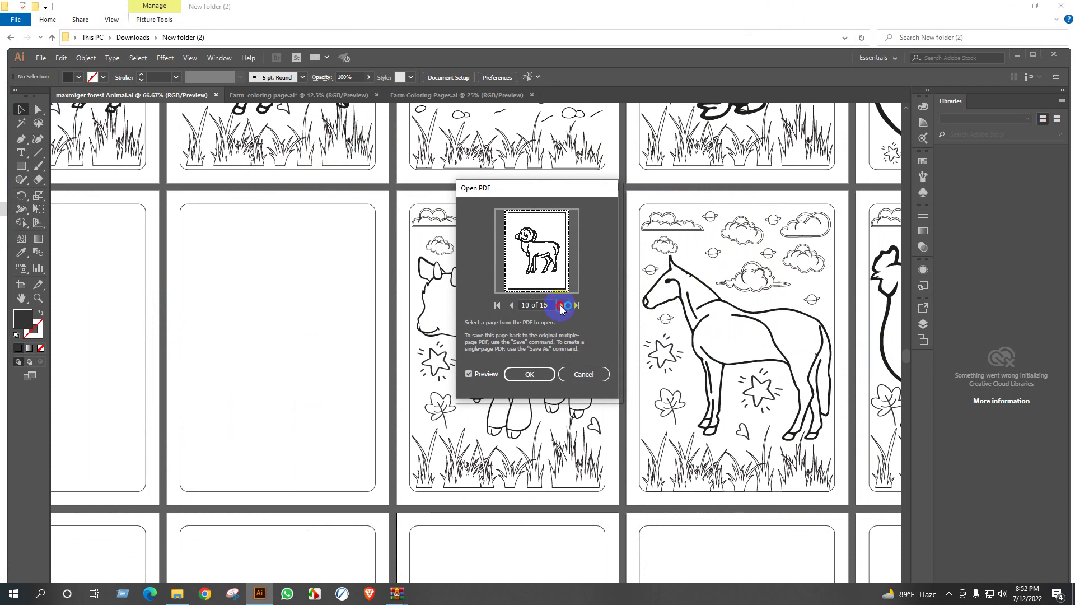
{"action": "left_click", "coordinate": [563, 305]}
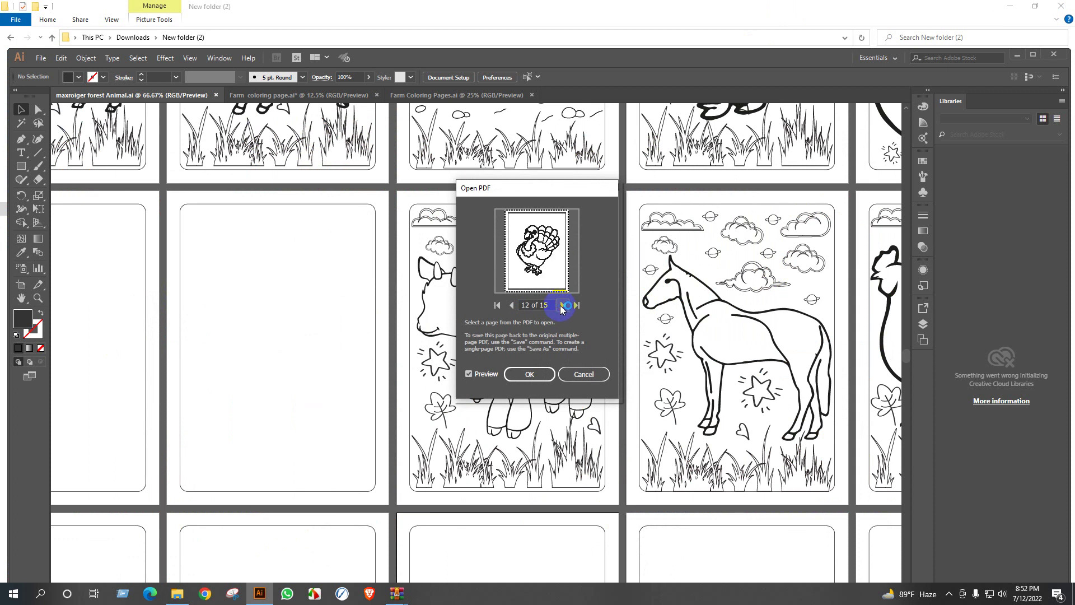
{"action": "left_click", "coordinate": [527, 372]}
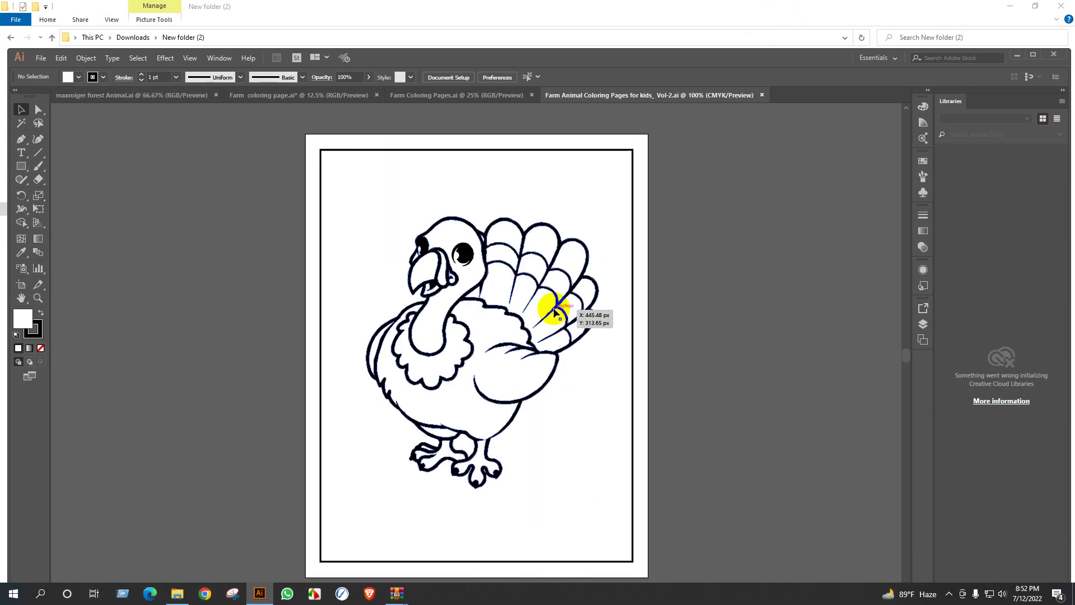
Delete the rectangular frame around the turkey and release the clipping mask on the artwork
{"action": "left_click", "coordinate": [632, 227]}
{"action": "key", "text": "Delete"}
{"action": "left_click", "coordinate": [522, 235]}
{"action": "right_click", "coordinate": [522, 234]}
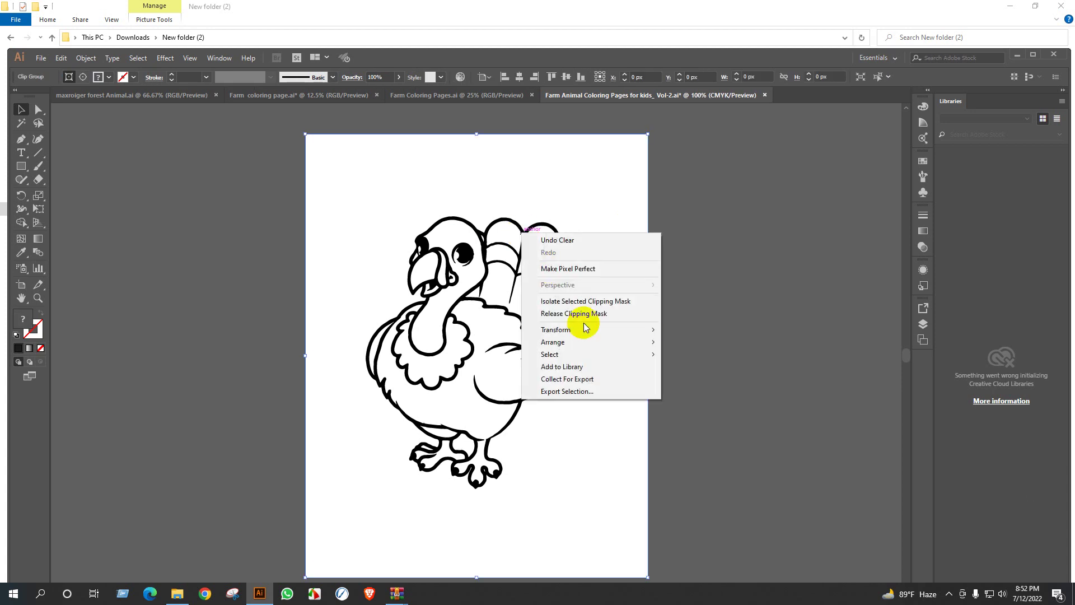
{"action": "left_click", "coordinate": [590, 313]}
Bring the turkey artwork into maxroiger forest Animal.ai on the blank page beside the goat kid and centre it on the artboard
{"action": "left_click", "coordinate": [691, 192]}
{"action": "left_click_drag", "start_coordinate": [386, 173], "coordinate": [535, 418]}
{"action": "scroll", "coordinate": [544, 364], "scroll_direction": "down", "scroll_amount": 2}
{"action": "left_click_drag", "start_coordinate": [503, 311], "coordinate": [253, 299]}
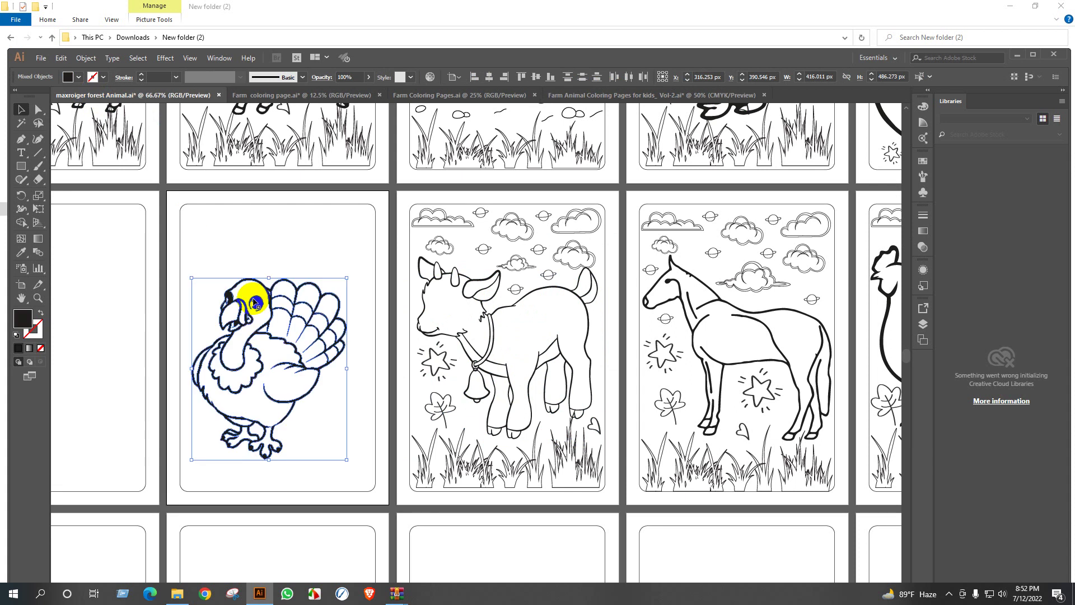
{"action": "left_click", "coordinate": [535, 77]}
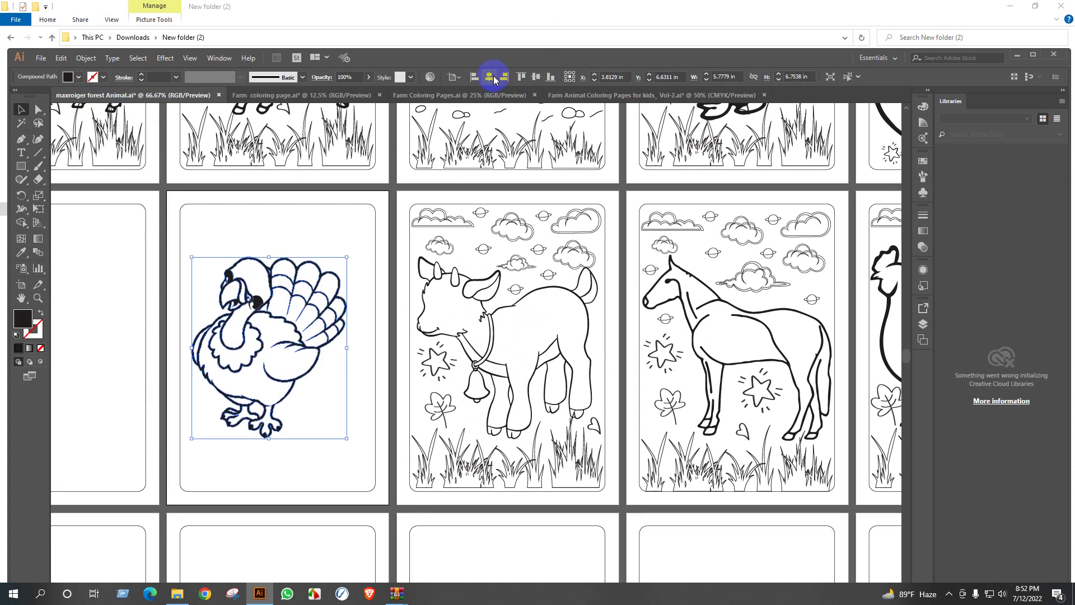
{"action": "left_click", "coordinate": [489, 77]}
{"action": "left_click", "coordinate": [300, 215]}
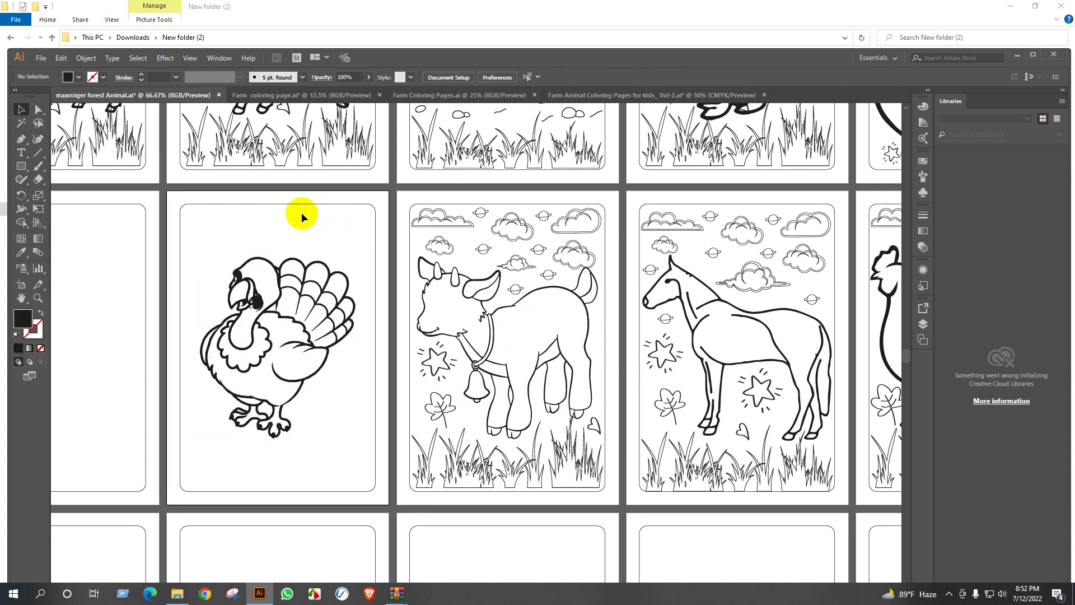
Copy the grouped clouds, planets, leaf and grass from beside the artboards onto the turkey page and centre the group
{"action": "scroll", "coordinate": [301, 213], "scroll_direction": "down", "scroll_amount": 2}
{"action": "left_click_drag", "start_coordinate": [833, 292], "coordinate": [829, 292]}
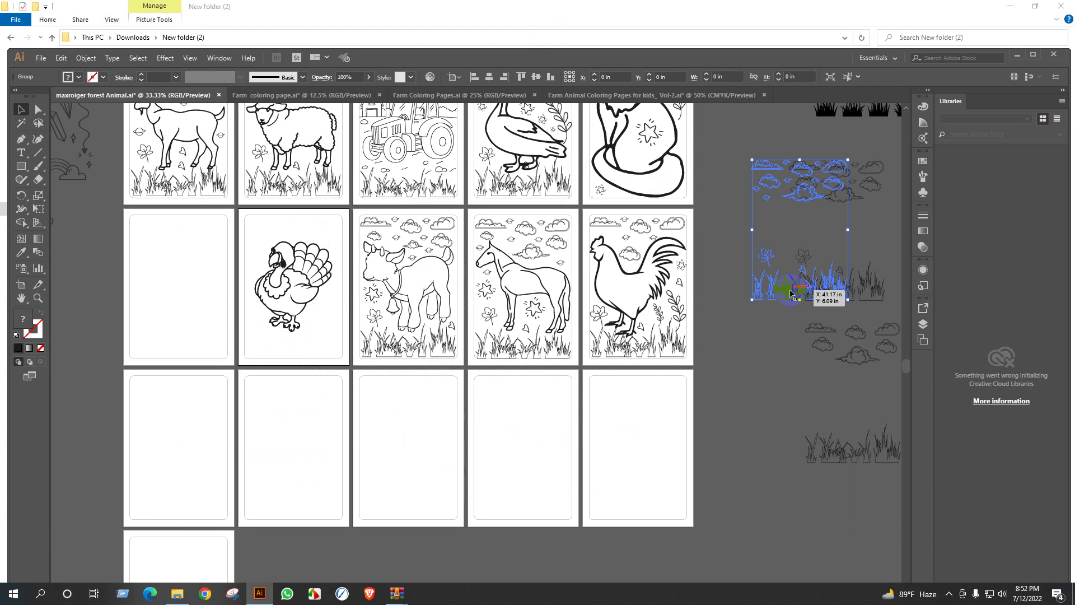
{"action": "left_click", "coordinate": [534, 77]}
{"action": "left_click", "coordinate": [489, 78]}
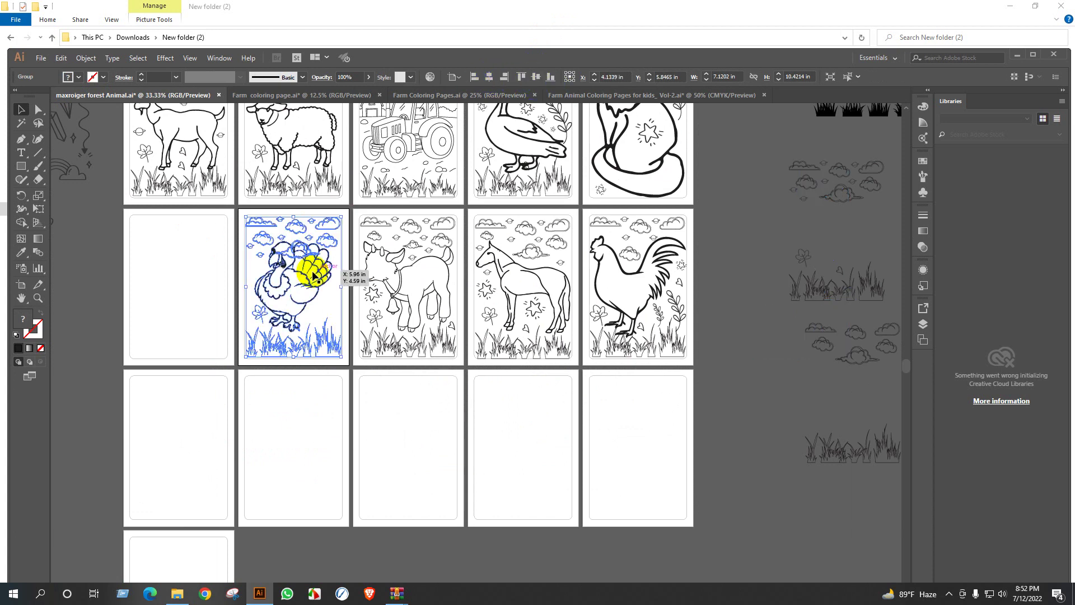
{"action": "scroll", "coordinate": [314, 291], "scroll_direction": "up", "scroll_amount": 2}
{"action": "left_click", "coordinate": [308, 331]}
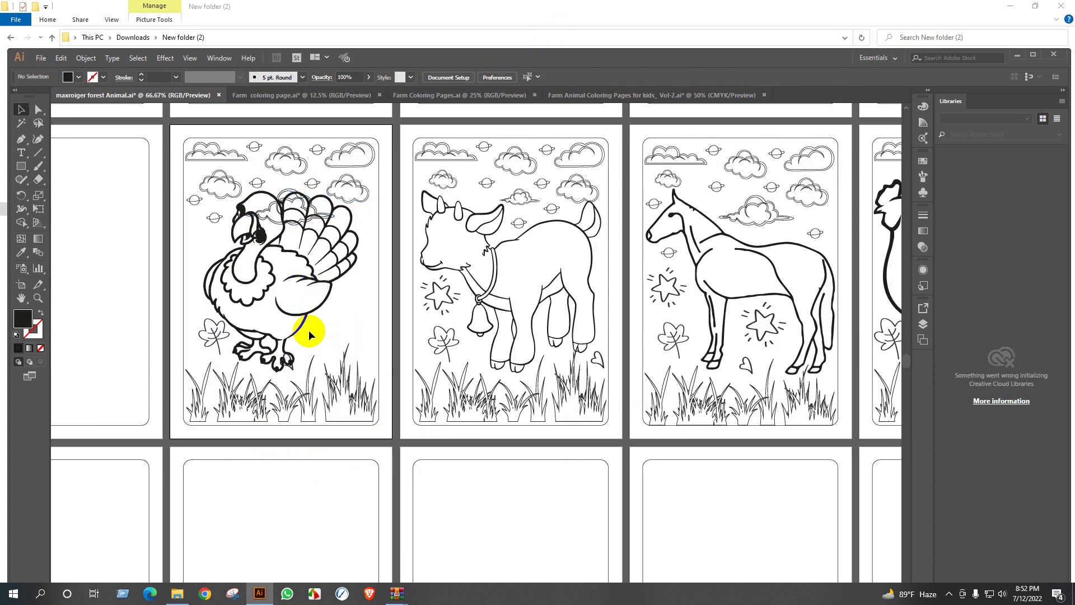
Move the turkey up and right to about X 5.57 in, Y 4.97 in, clear of the heart at its feet
{"action": "scroll", "coordinate": [293, 341], "scroll_direction": "up", "scroll_amount": 2}
{"action": "left_click_drag", "start_coordinate": [313, 302], "coordinate": [348, 299]}
{"action": "left_click_drag", "start_coordinate": [290, 393], "coordinate": [341, 341]}
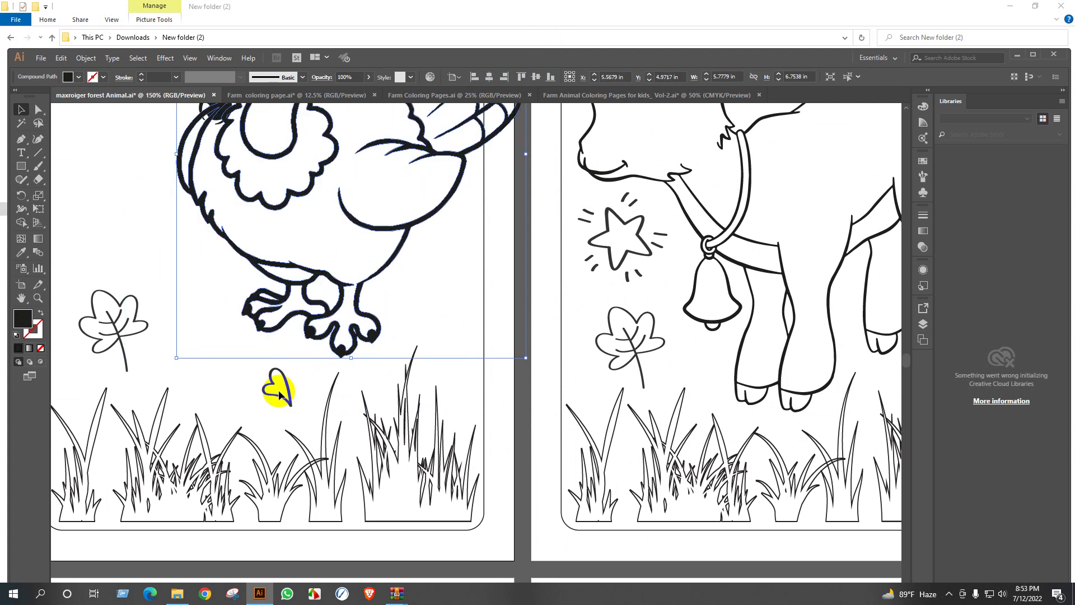
Ungroup the turkey page's background decorations and delete the heart below the turkey's feet
{"action": "left_click", "coordinate": [284, 384]}
{"action": "right_click", "coordinate": [287, 383]}
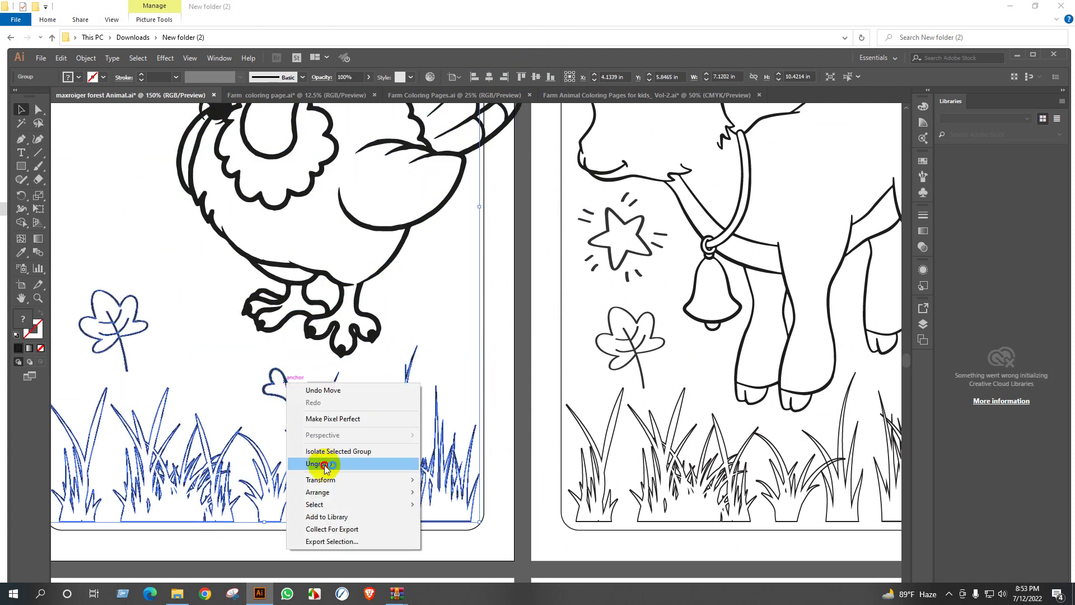
{"action": "left_click", "coordinate": [323, 463]}
{"action": "left_click", "coordinate": [304, 385]}
{"action": "left_click", "coordinate": [288, 385]}
{"action": "right_click", "coordinate": [313, 365]}
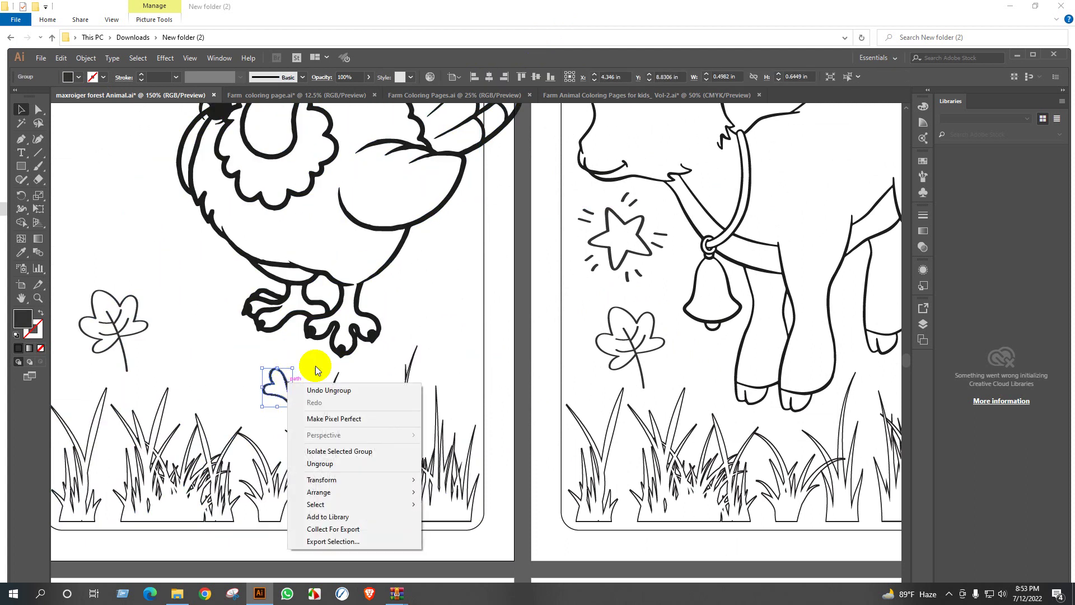
{"action": "left_click", "coordinate": [306, 356]}
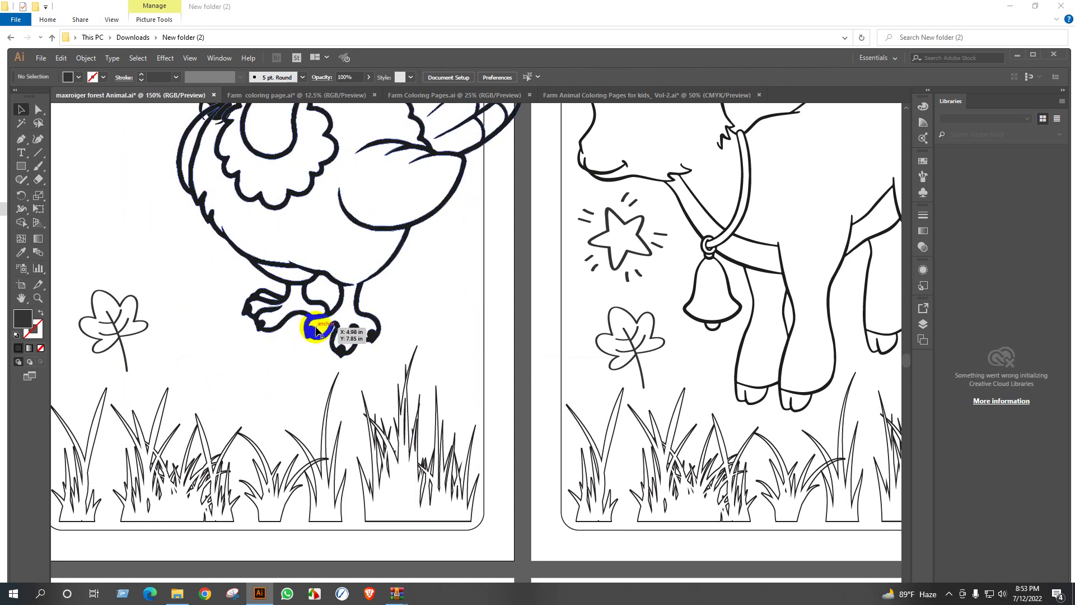
Move the turkey down and left so its feet stand at the tips of the grass
{"action": "left_click_drag", "start_coordinate": [309, 331], "coordinate": [254, 398]}
{"action": "left_click", "coordinate": [415, 318]}
{"action": "scroll", "coordinate": [372, 311], "scroll_direction": "down", "scroll_amount": 2}
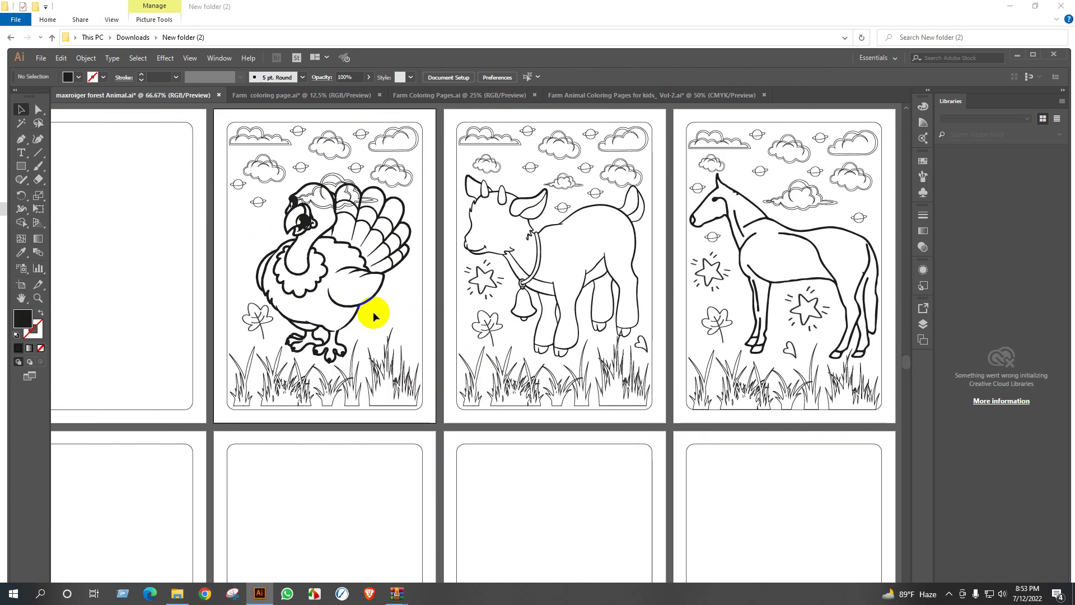
Ungroup the remaining background artwork and delete the large cloud overlapping the turkey's head and tail feathers
{"action": "left_click_drag", "start_coordinate": [396, 303], "coordinate": [396, 368]}
{"action": "scroll", "coordinate": [338, 195], "scroll_direction": "up", "scroll_amount": 2}
{"action": "left_click", "coordinate": [323, 221]}
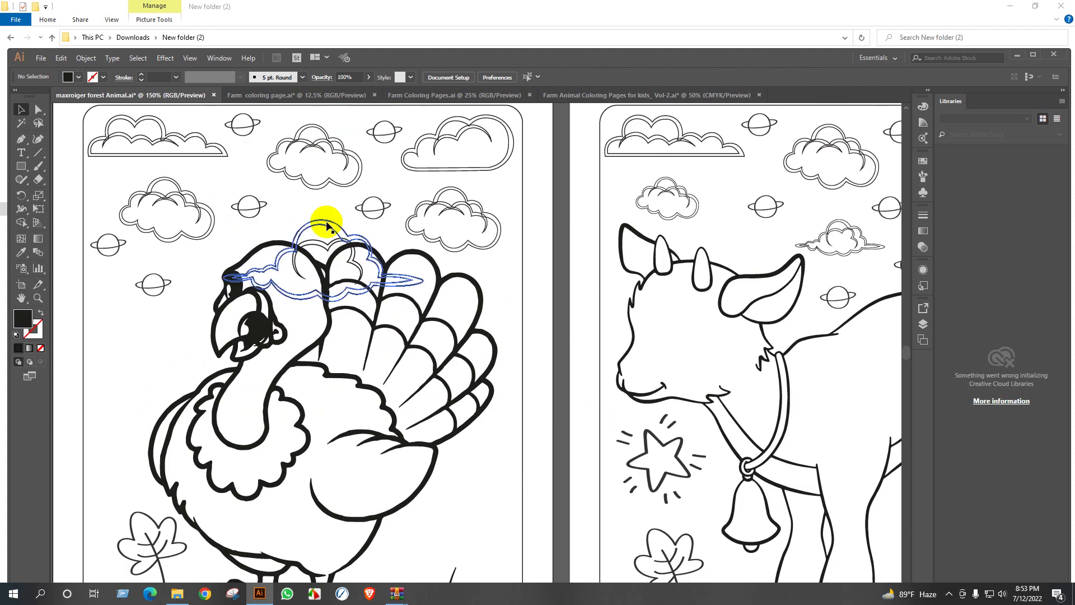
{"action": "right_click", "coordinate": [326, 221]}
{"action": "left_click", "coordinate": [357, 299]}
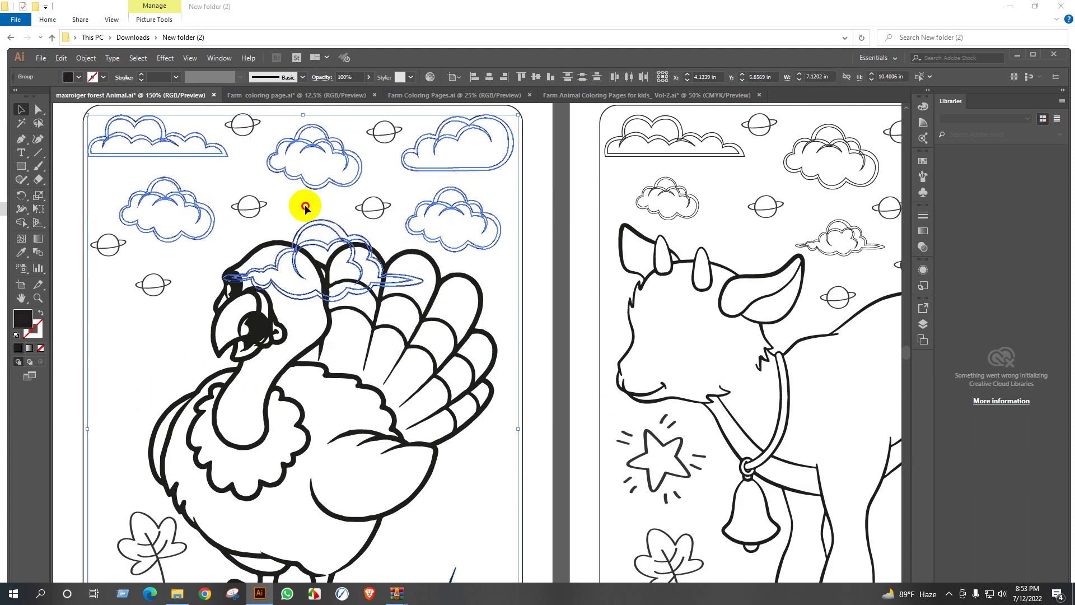
{"action": "left_click", "coordinate": [307, 204]}
{"action": "left_click", "coordinate": [322, 234]}
{"action": "key", "text": "Delete"}
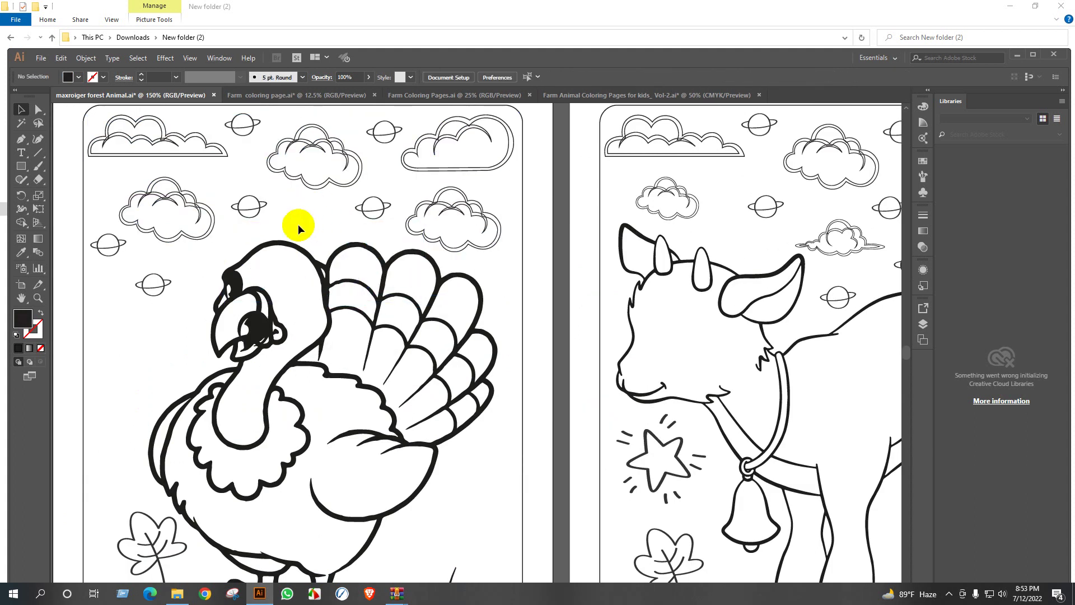
Enlarge the turkey to about 6.33 × 7.39 in and nudge it left to X about 4.35 in
{"action": "left_click", "coordinate": [351, 249]}
{"action": "left_click_drag", "start_coordinate": [323, 241], "coordinate": [317, 201]}
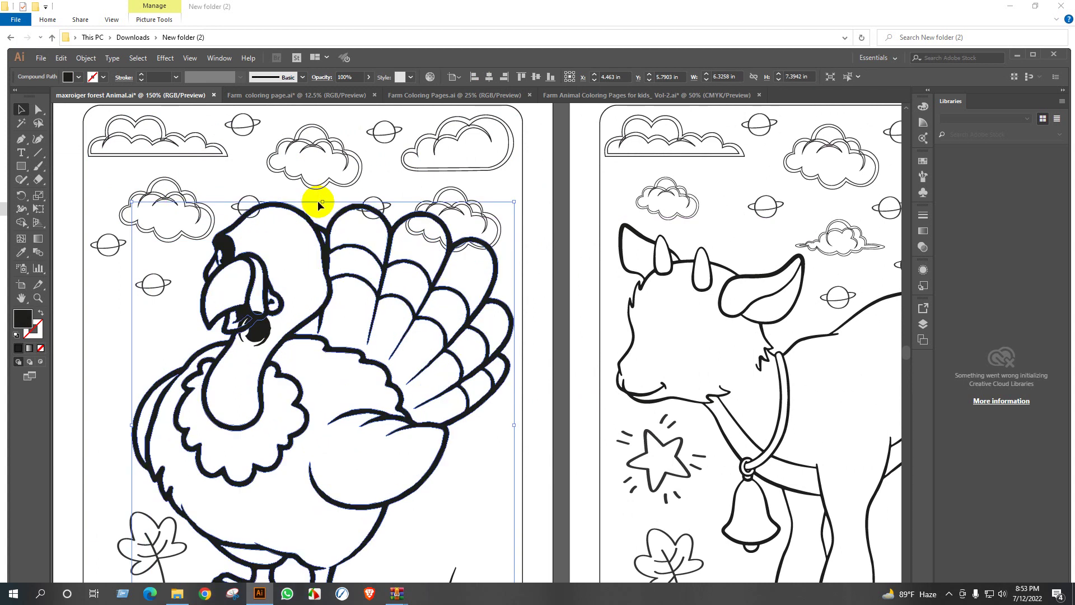
{"action": "scroll", "coordinate": [384, 336], "scroll_direction": "down", "scroll_amount": 2}
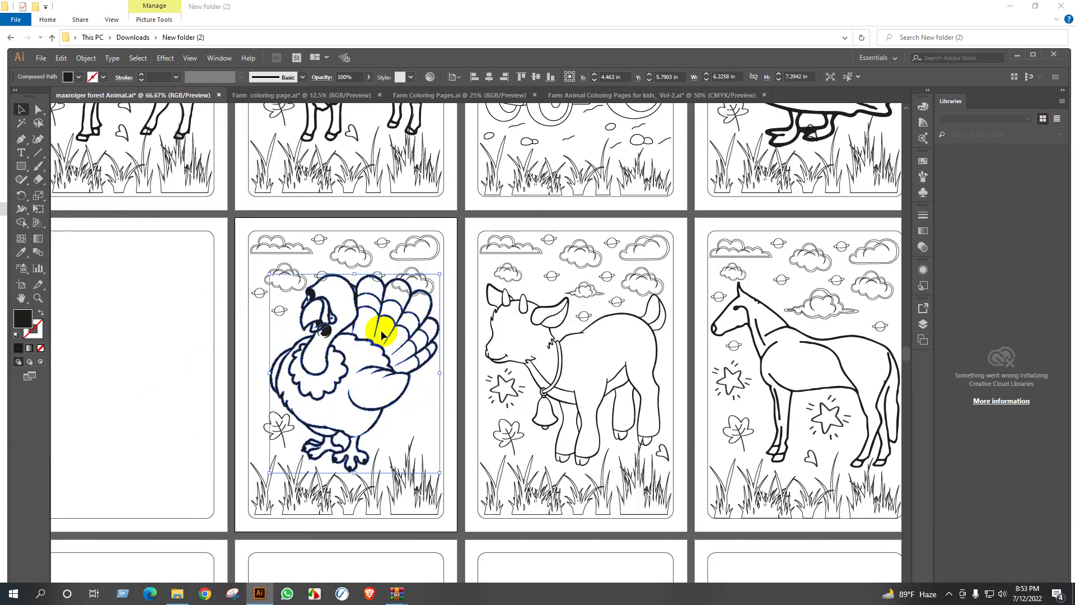
{"action": "key", "text": "Left"}
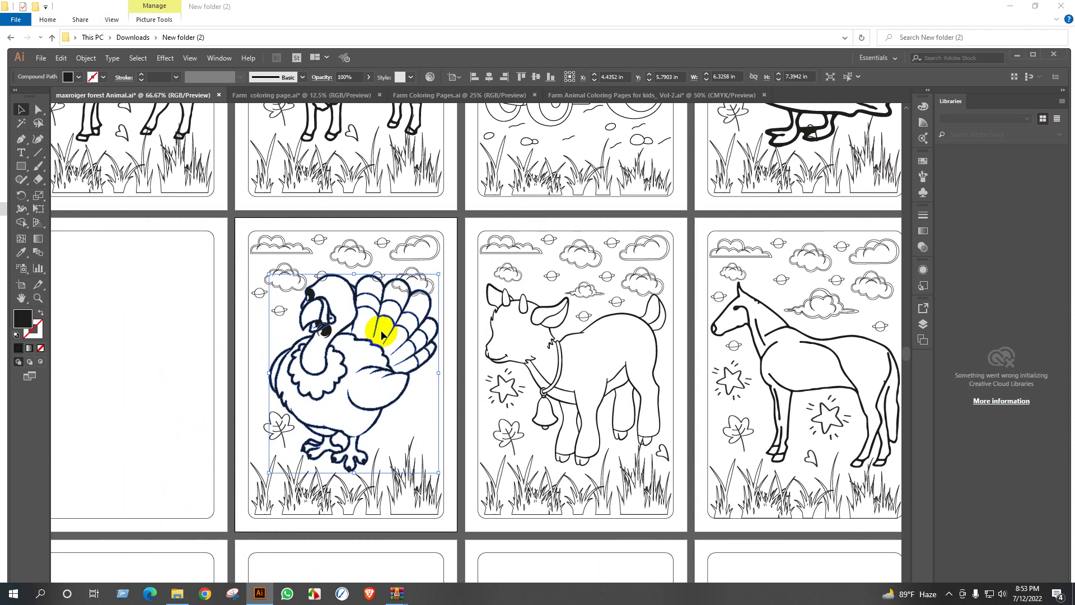
{"action": "key", "text": "Left"}
{"action": "key", "text": "Left"}
{"action": "key", "text": "Left"}
{"action": "key", "text": "Left"}
{"action": "key", "text": "Left"}
{"action": "key", "text": "Left"}
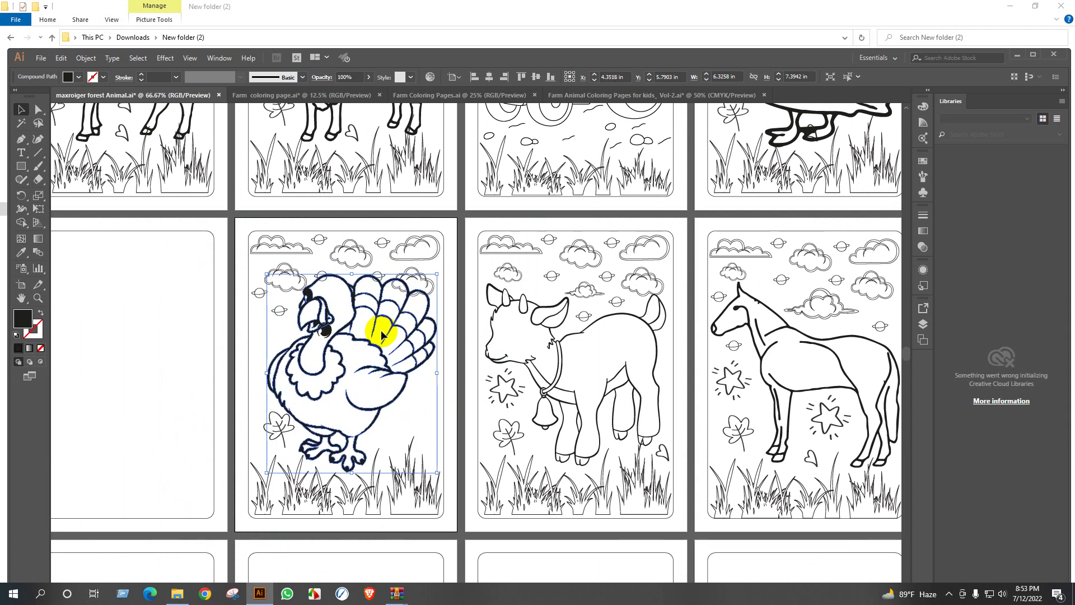
Scale down the cloud overlapping the turkey's tail feathers to about 0.81 × 0.55 in
{"action": "scroll", "coordinate": [383, 304], "scroll_direction": "up", "scroll_amount": 3}
{"action": "left_click", "coordinate": [549, 185]}
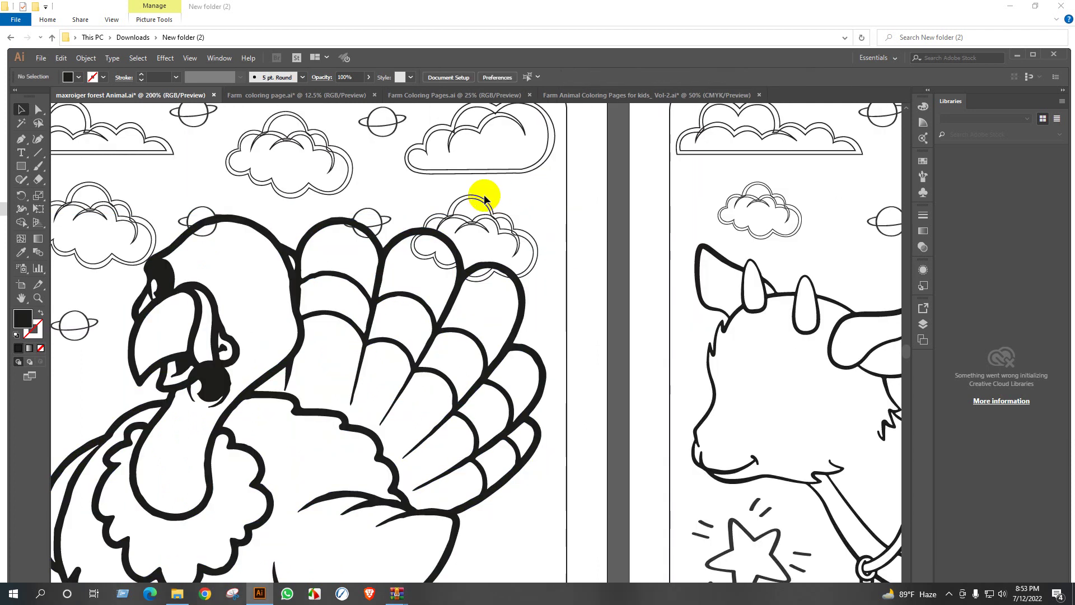
{"action": "left_click", "coordinate": [482, 231]}
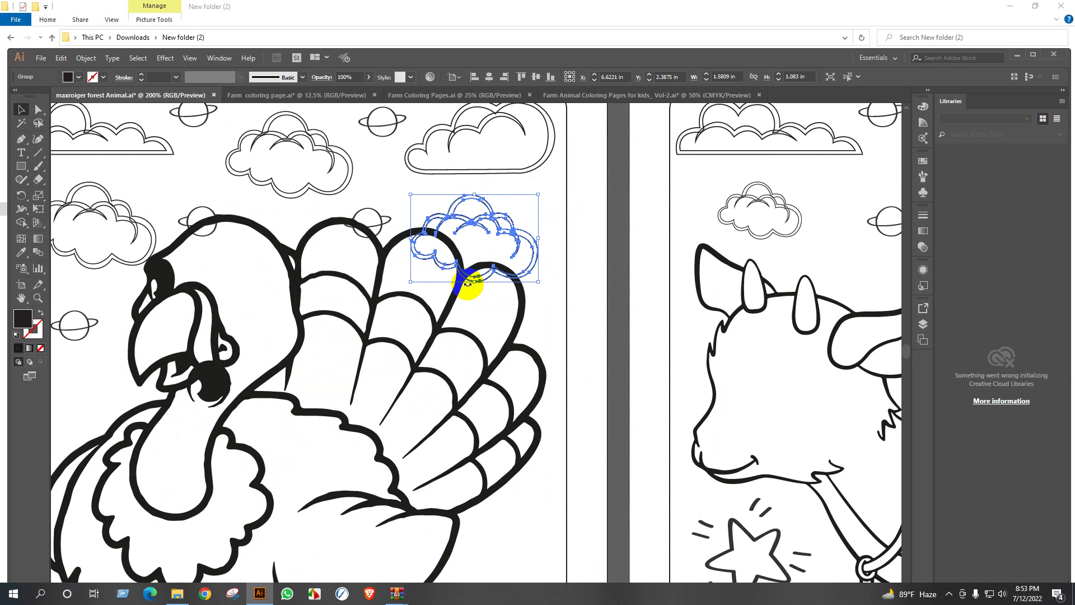
{"action": "left_click_drag", "start_coordinate": [472, 283], "coordinate": [476, 240]}
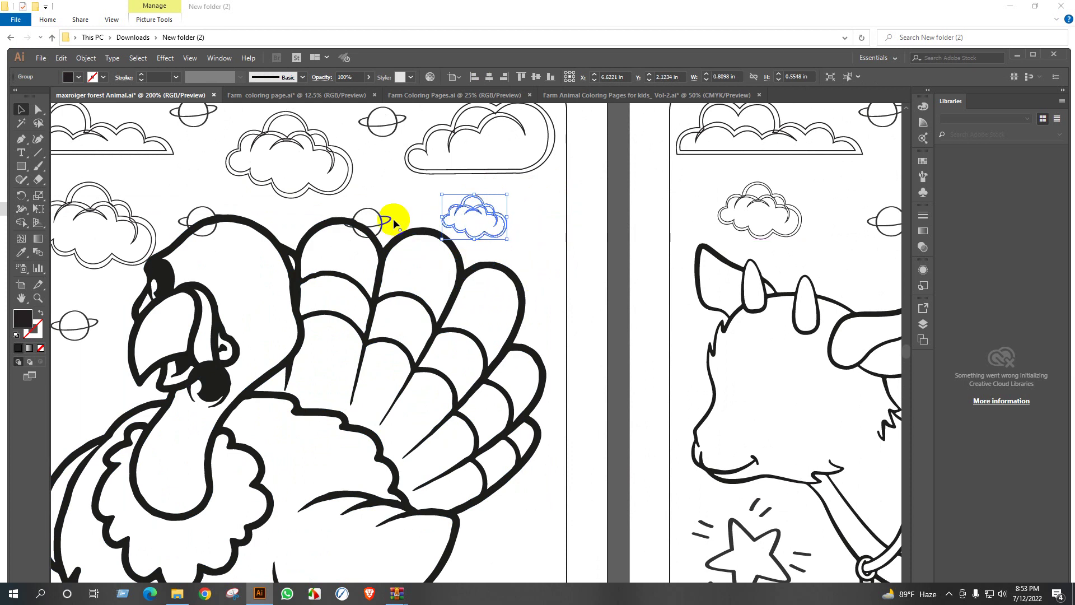
Move the planet off the turkey's tail feathers into the space above, and delete the planet overlapping its head
{"action": "left_click_drag", "start_coordinate": [382, 223], "coordinate": [401, 199]}
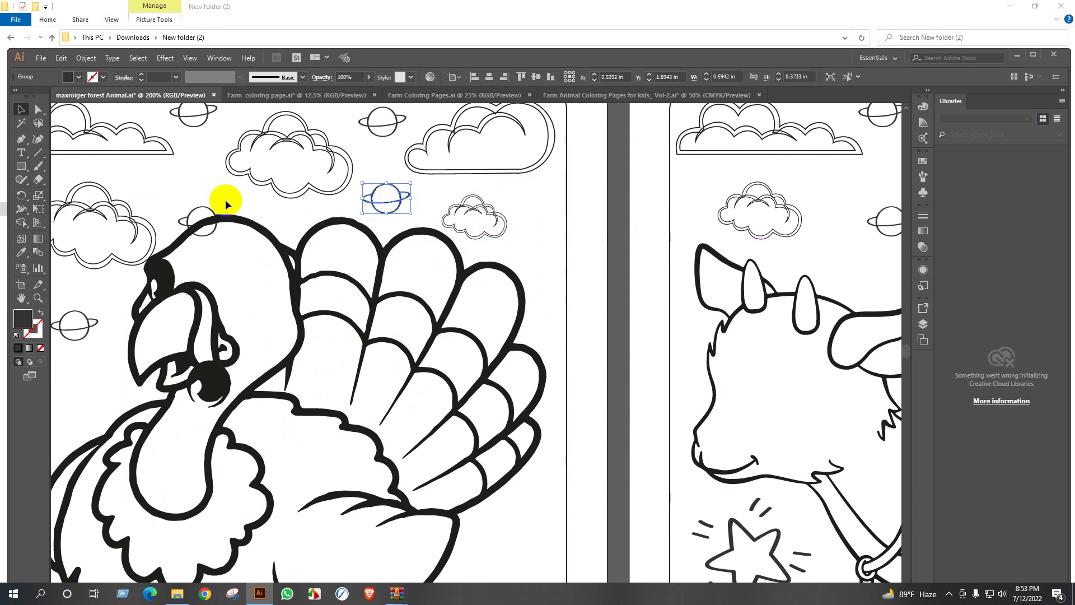
{"action": "key", "text": "Delete"}
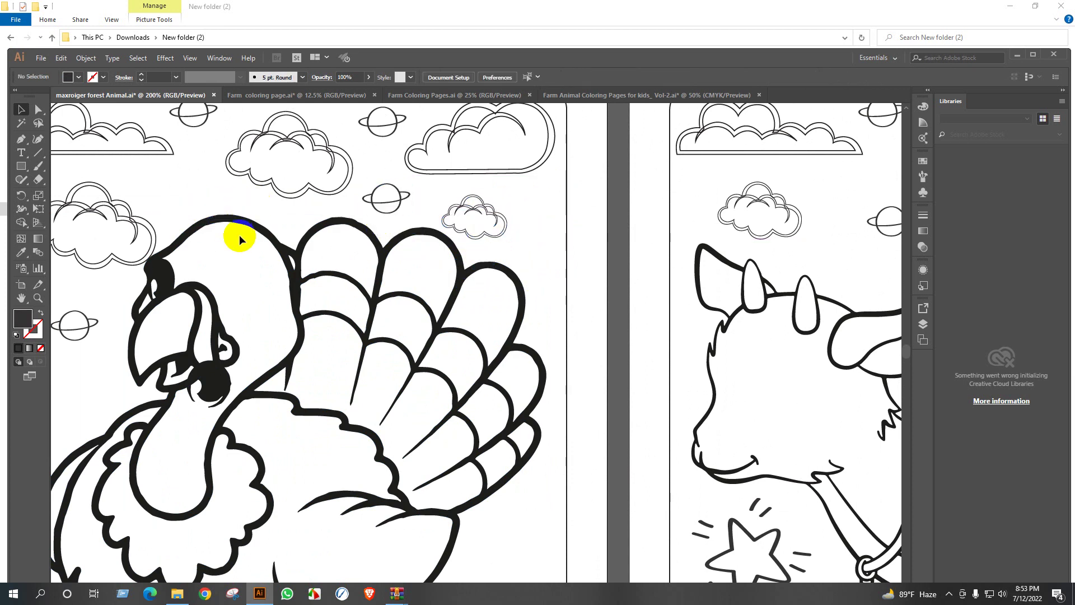
Move the cloud beside the turkey's head slightly outward and up, and scale it down to clear the head
{"action": "left_click_drag", "start_coordinate": [186, 275], "coordinate": [349, 303]}
{"action": "left_click_drag", "start_coordinate": [257, 240], "coordinate": [240, 238]}
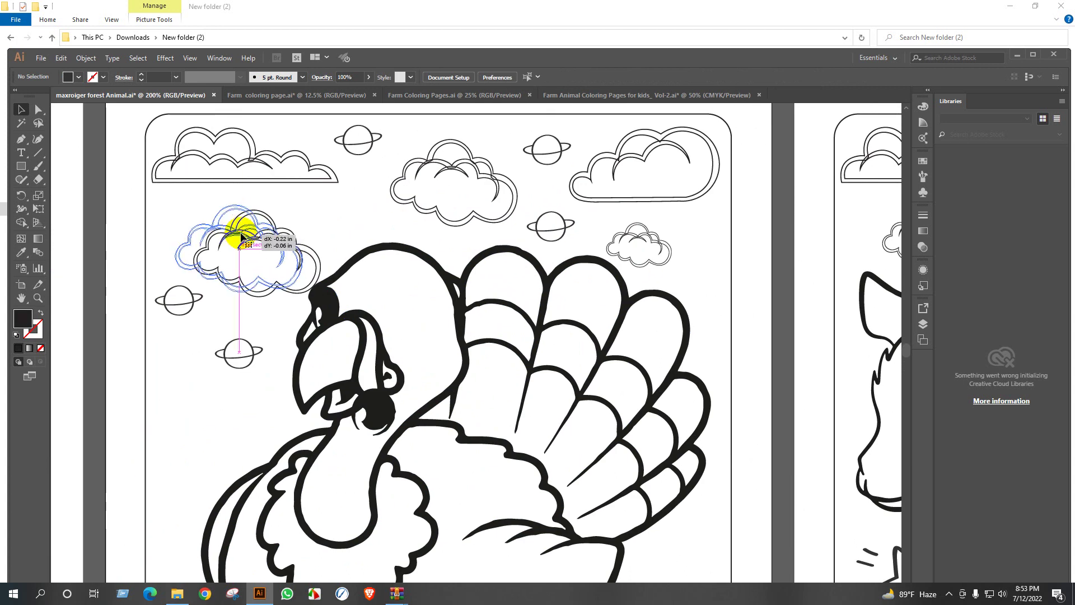
{"action": "left_click_drag", "start_coordinate": [302, 294], "coordinate": [276, 276]}
{"action": "left_click", "coordinate": [252, 305]}
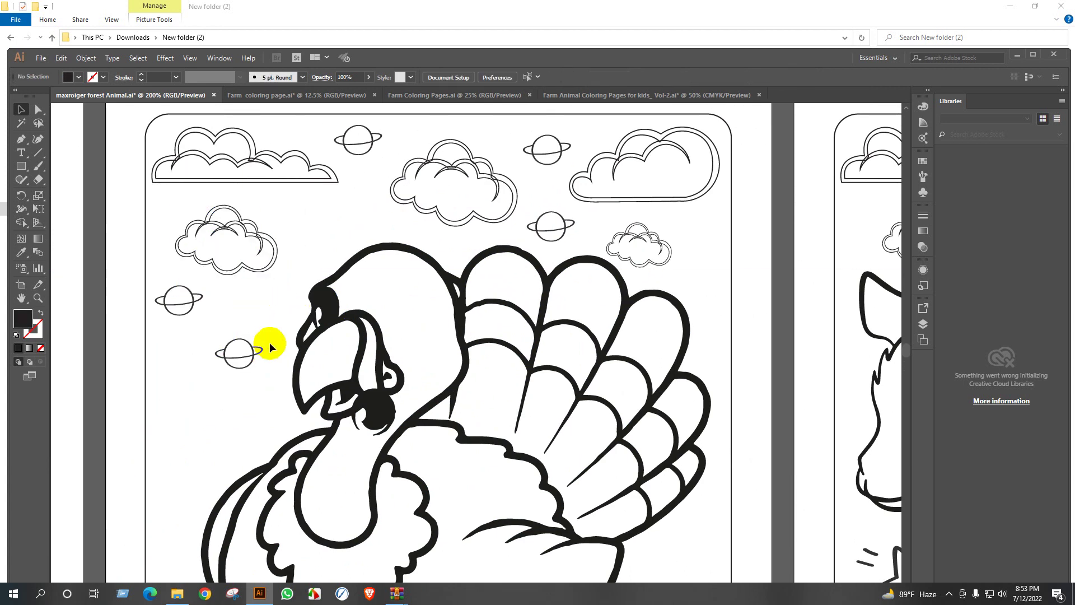
Copy the star from the goat kid page into the space beside the turkey's neck, below the planets, and scale it down
{"action": "scroll", "coordinate": [263, 295], "scroll_direction": "down", "scroll_amount": 3}
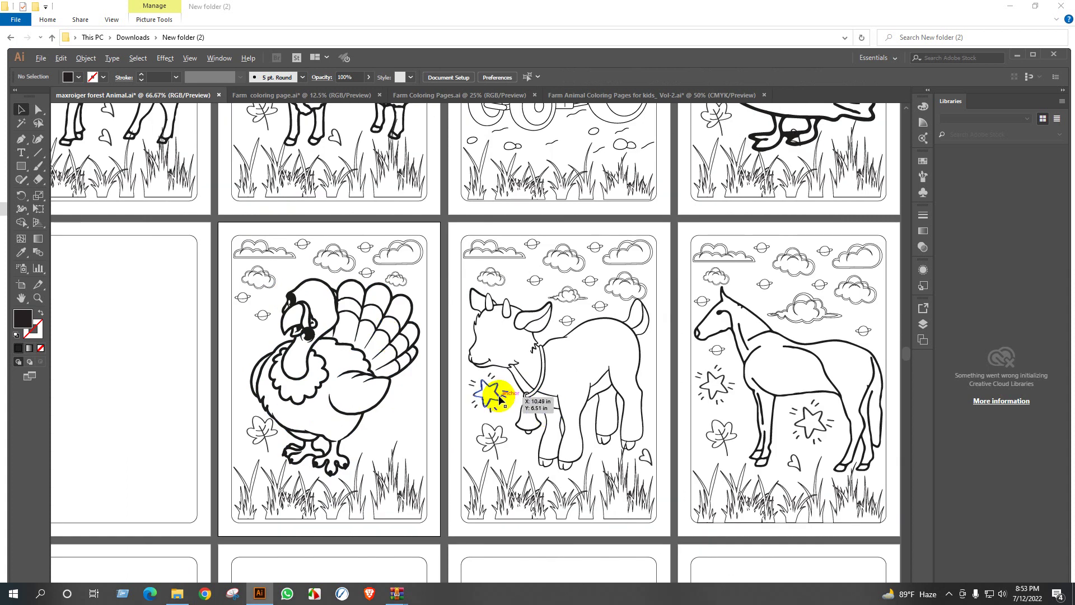
{"action": "left_click_drag", "start_coordinate": [500, 399], "coordinate": [259, 341]}
{"action": "scroll", "coordinate": [259, 341], "scroll_direction": "up", "scroll_amount": 4}
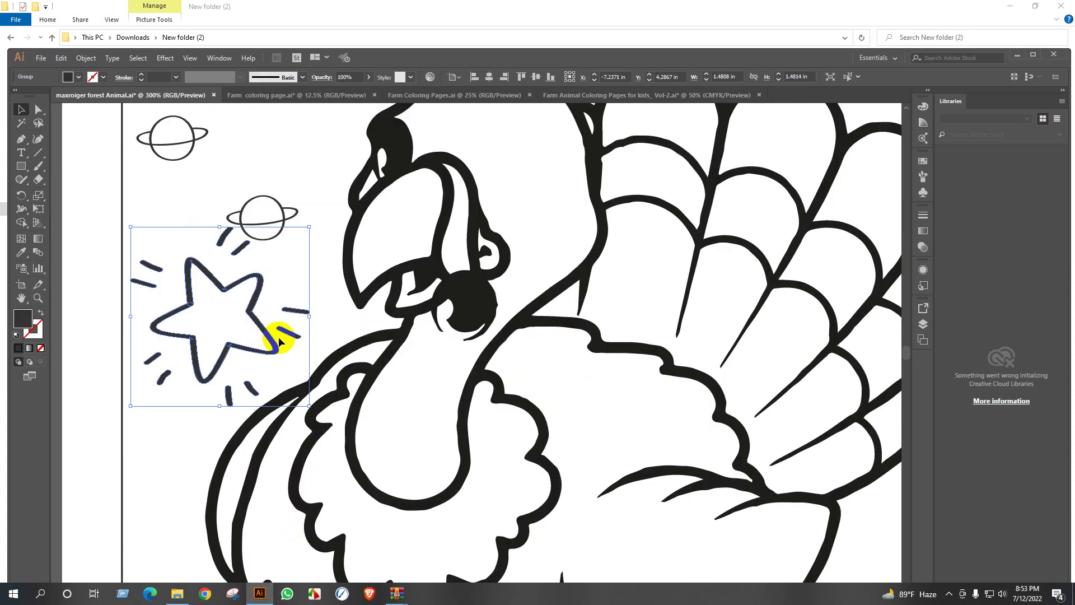
{"action": "left_click_drag", "start_coordinate": [309, 315], "coordinate": [261, 314]}
{"action": "left_click", "coordinate": [289, 304]}
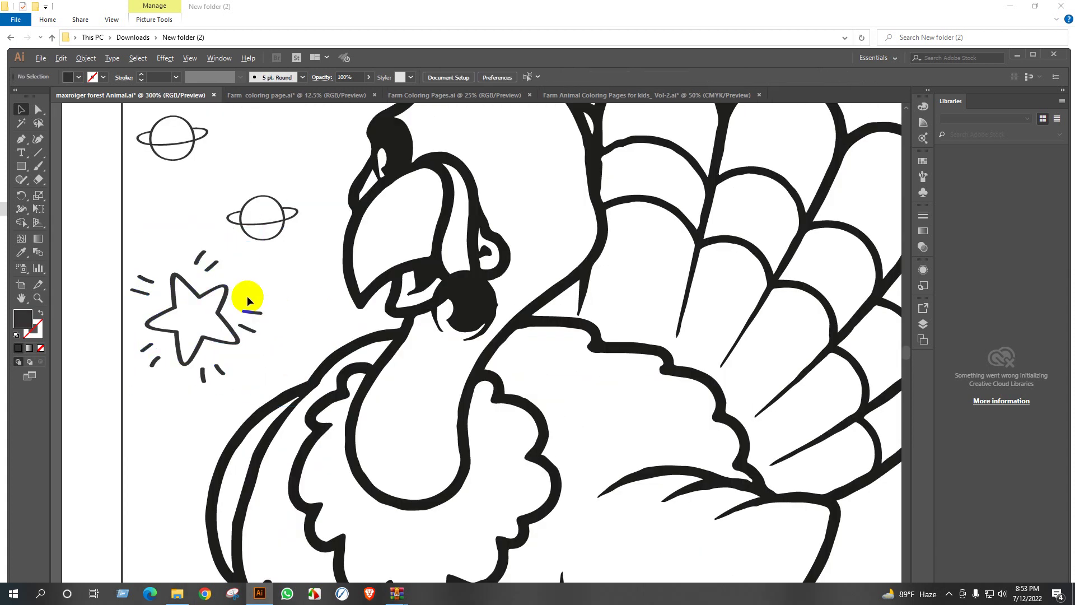
Copy the goat kid page's star into the space below the turkey's tail feathers, enlarged to about 1.58 × 1.58 in
{"action": "scroll", "coordinate": [247, 296], "scroll_direction": "down", "scroll_amount": 4}
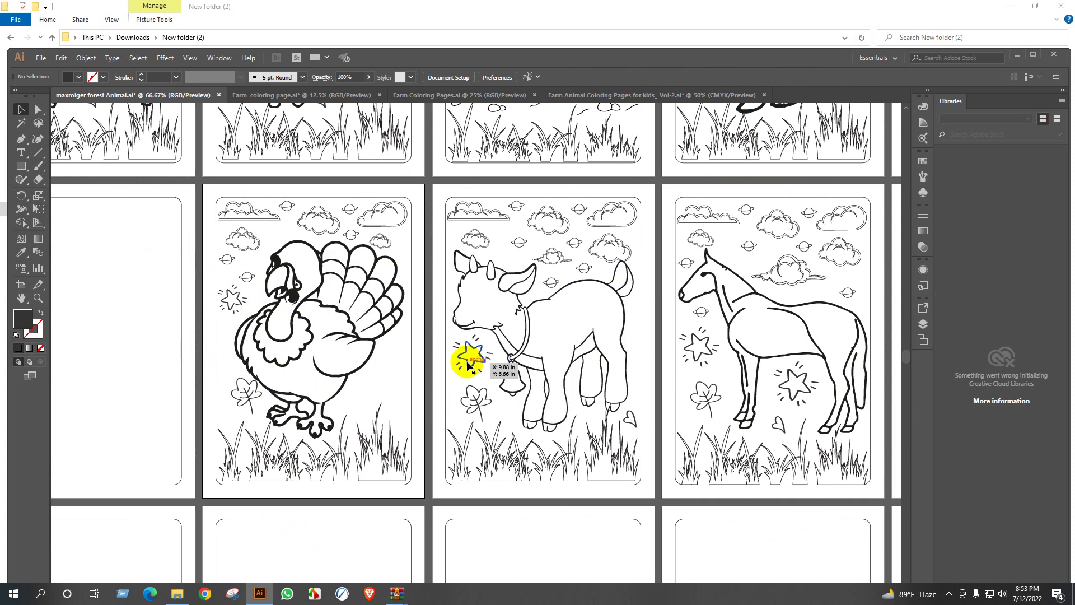
{"action": "left_click_drag", "start_coordinate": [467, 364], "coordinate": [404, 361]}
{"action": "scroll", "coordinate": [403, 391], "scroll_direction": "up", "scroll_amount": 3}
{"action": "left_click", "coordinate": [459, 346]}
{"action": "scroll", "coordinate": [448, 343], "scroll_direction": "down", "scroll_amount": 3}
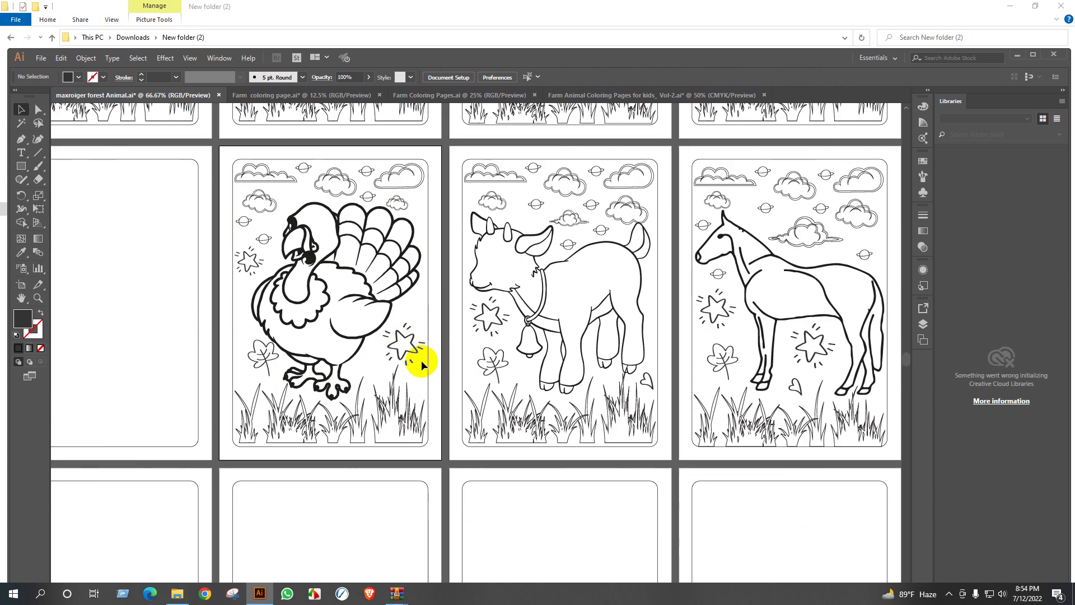
{"action": "left_click", "coordinate": [415, 340]}
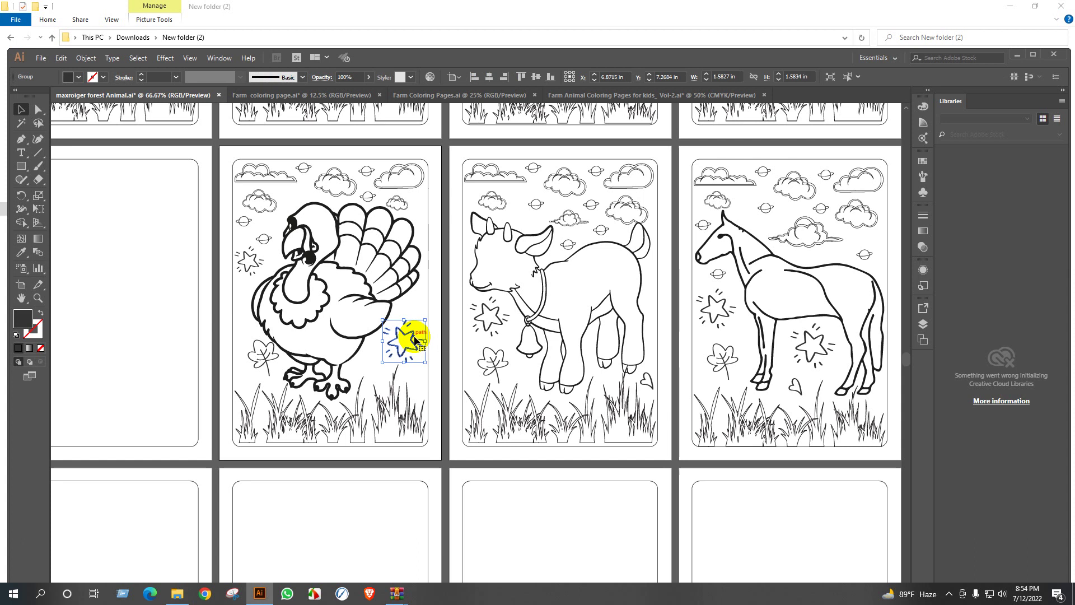
{"action": "left_click", "coordinate": [473, 462]}
{"action": "scroll", "coordinate": [464, 439], "scroll_direction": "down", "scroll_amount": 4}
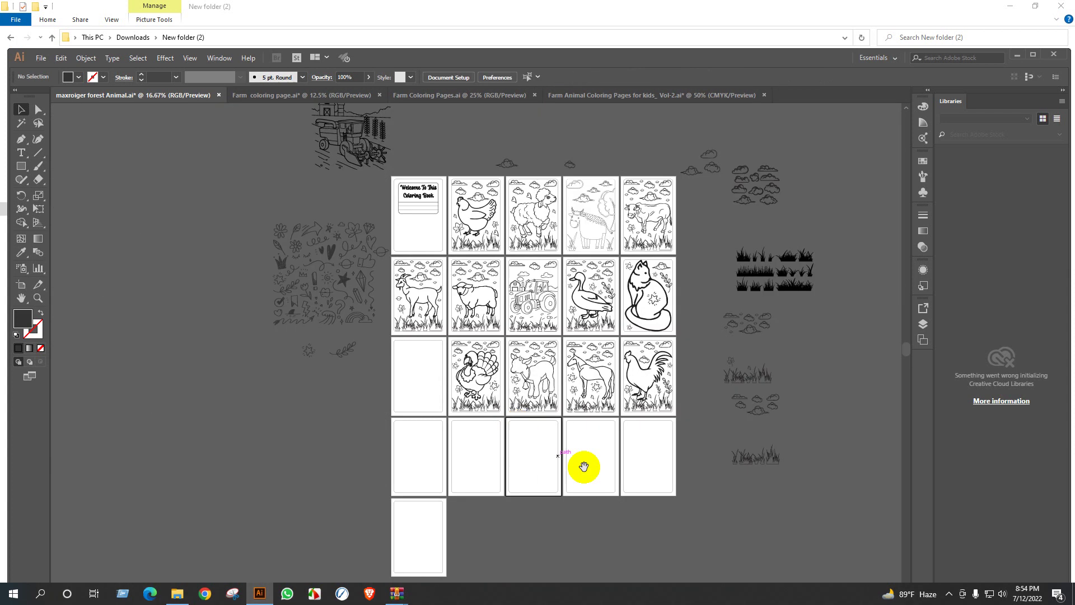
{"action": "left_click_drag", "start_coordinate": [617, 466], "coordinate": [556, 466]}
{"action": "scroll", "coordinate": [578, 426], "scroll_direction": "up", "scroll_amount": 1}
{"action": "scroll", "coordinate": [578, 426], "scroll_direction": "down", "scroll_amount": 1}
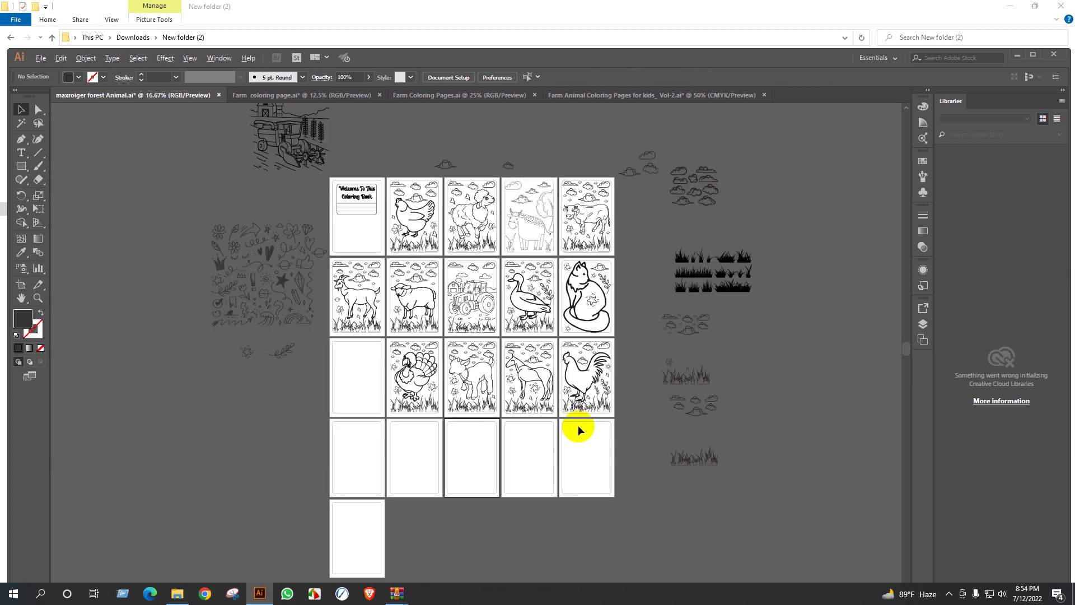
{"action": "left_click", "coordinate": [629, 468]}
{"action": "scroll", "coordinate": [341, 538], "scroll_direction": "down", "scroll_amount": 2}
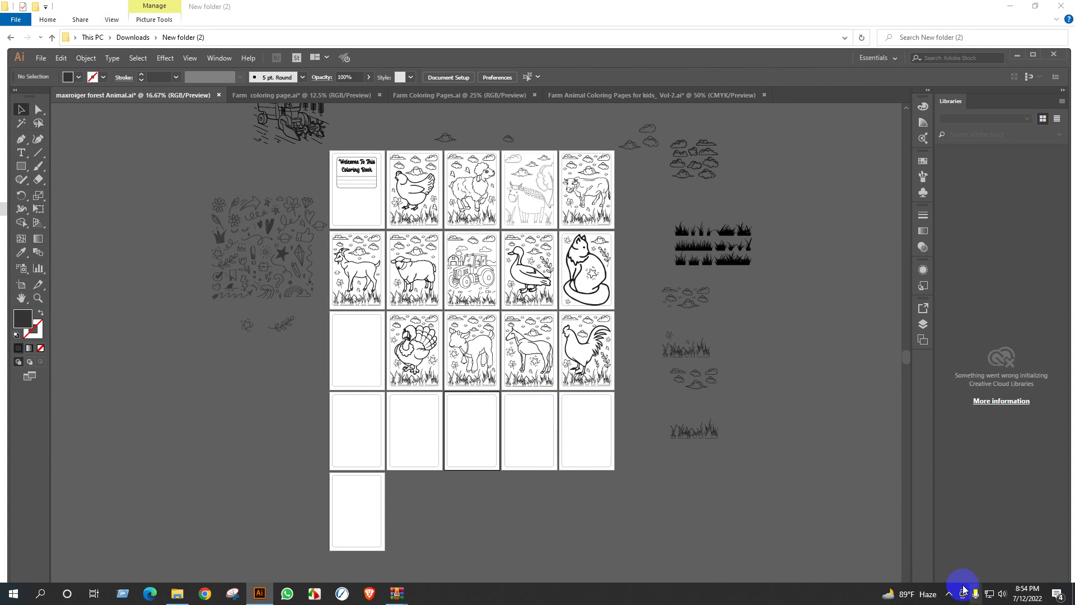